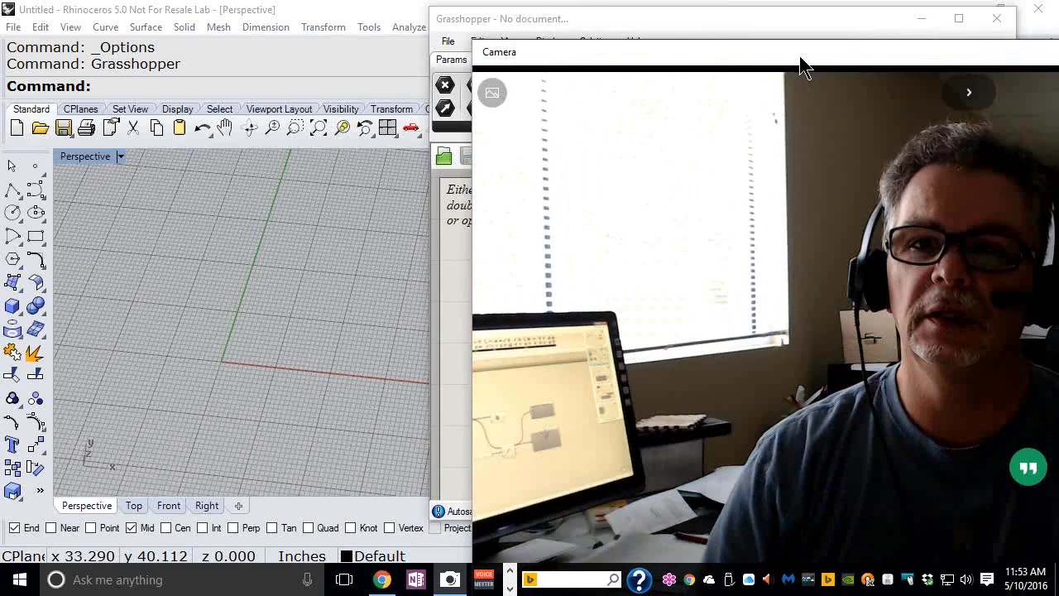
# Move the Camera window left and switch the camera to video mode
pyautogui.moveTo(796, 66); pyautogui.dragTo(329, 40)
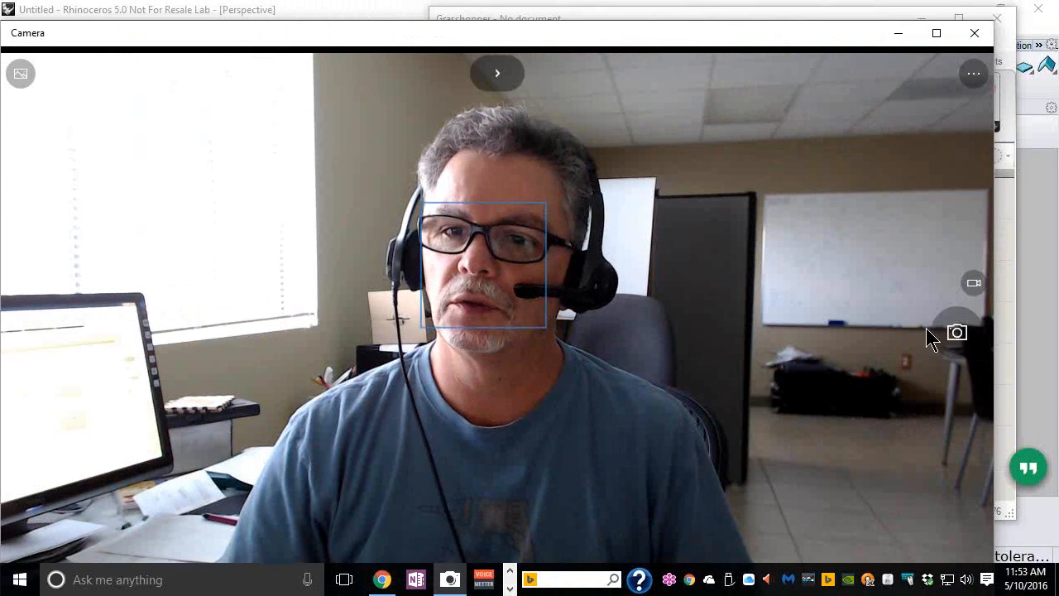
pyautogui.click(973, 284)
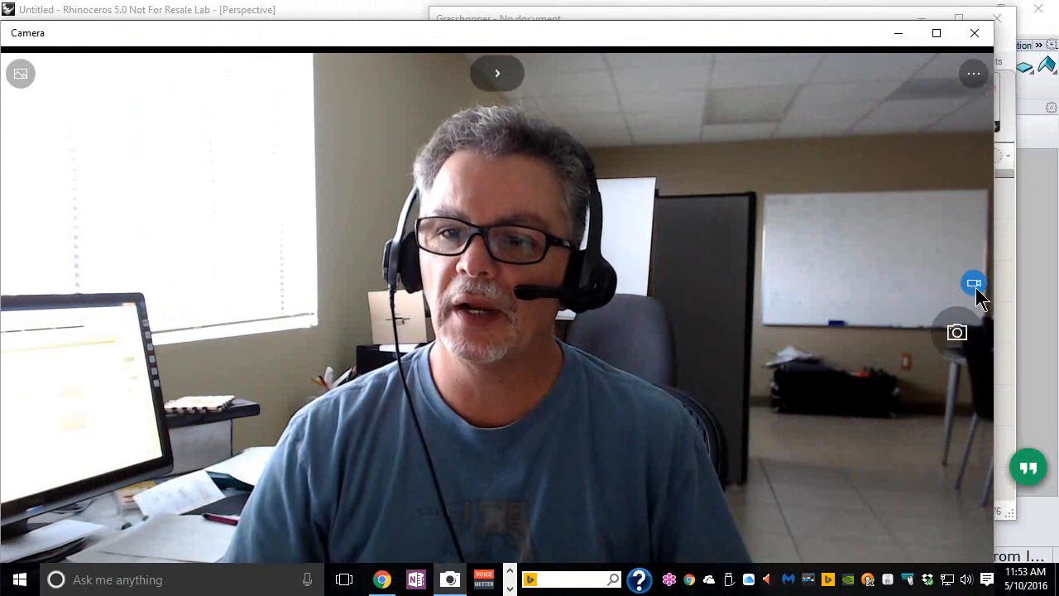
pyautogui.click(975, 285)
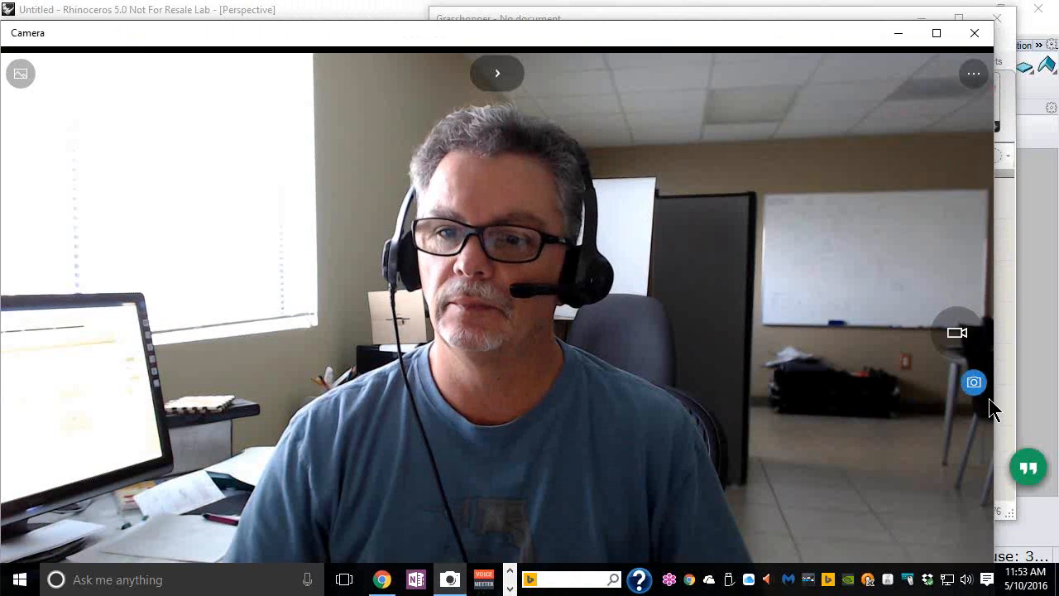
# Set video recording to 1280x720p at 30 fps, then shrink the Camera window beside Rhino
pyautogui.click(974, 73)
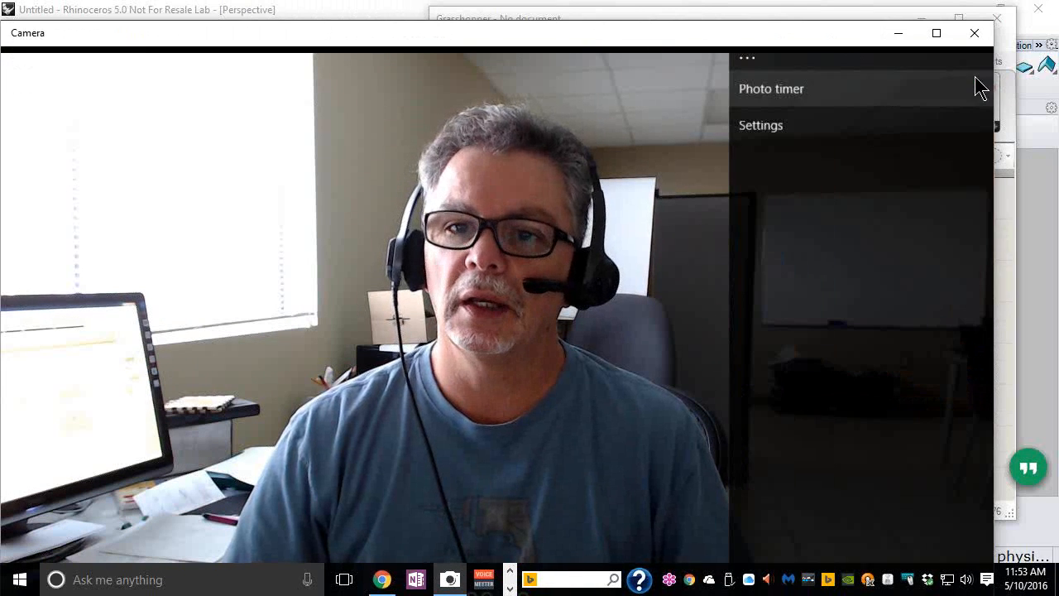
pyautogui.click(748, 125)
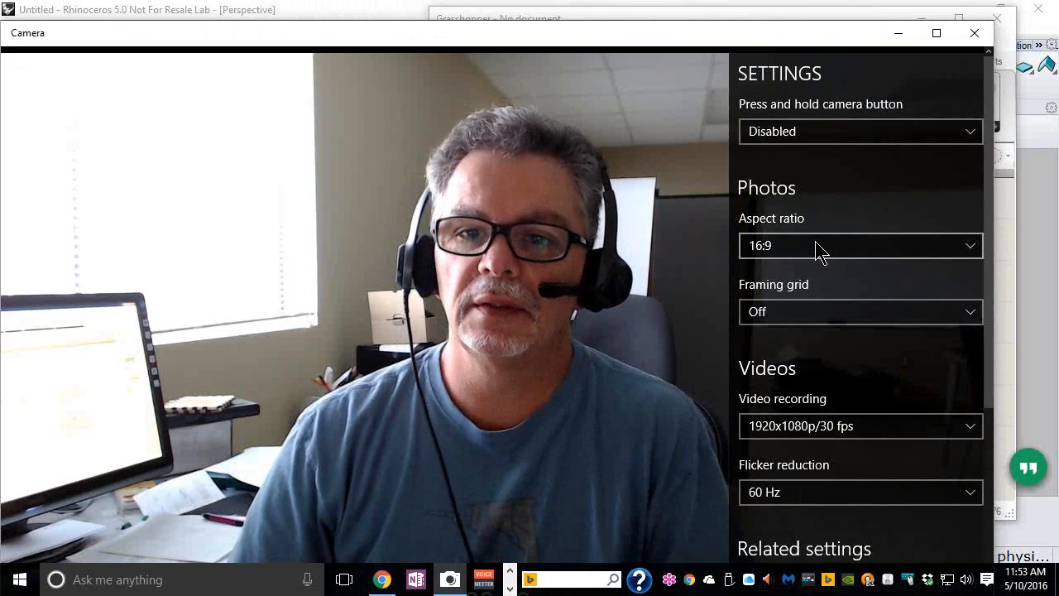
pyautogui.click(821, 432)
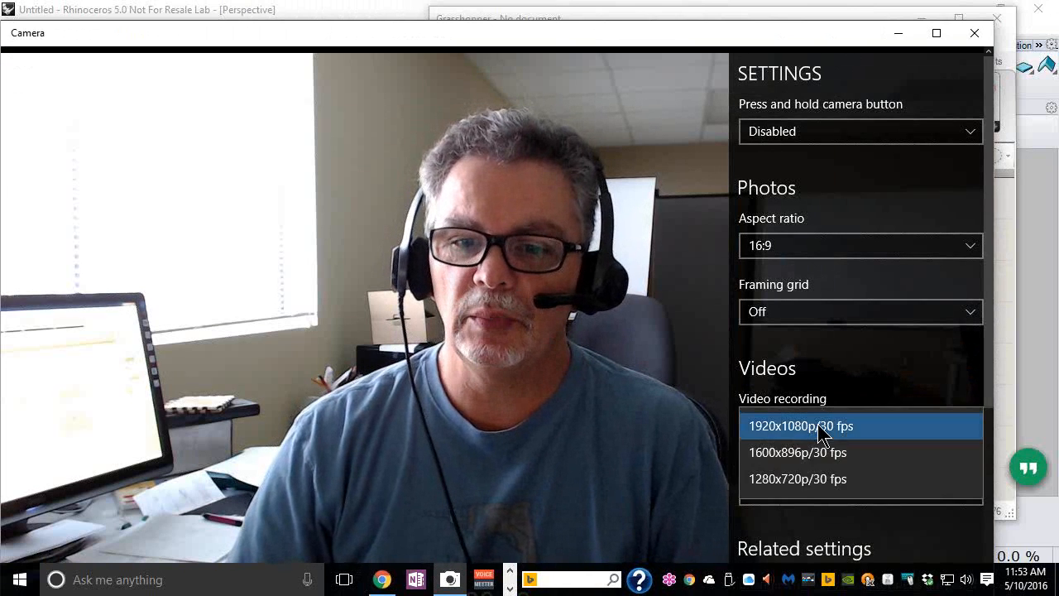
pyautogui.click(806, 470)
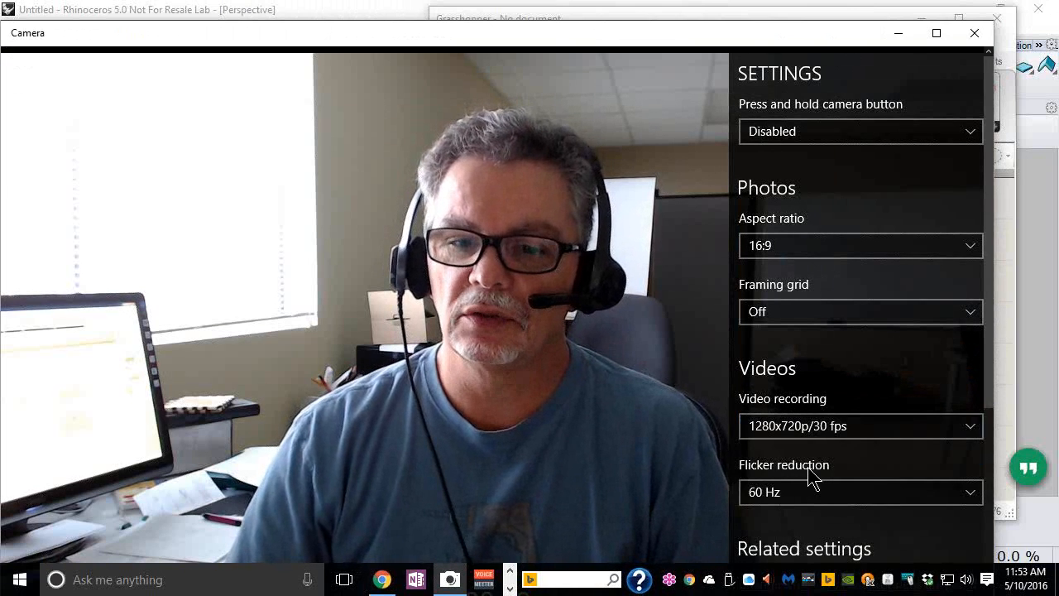
pyautogui.scroll(-2, 808, 471)
pyautogui.scroll(-2, 808, 471)
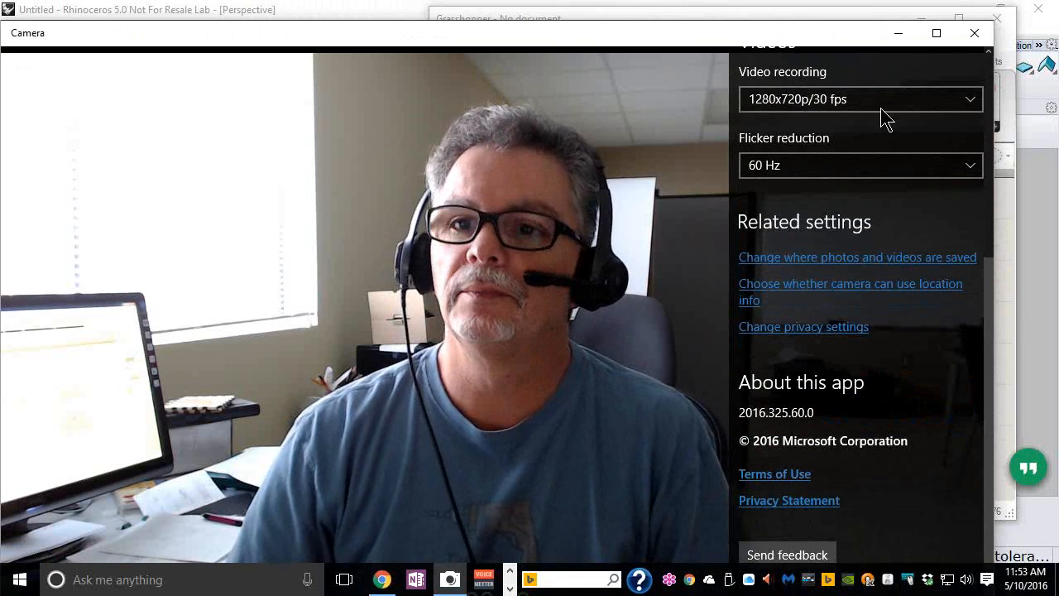
pyautogui.click(537, 223)
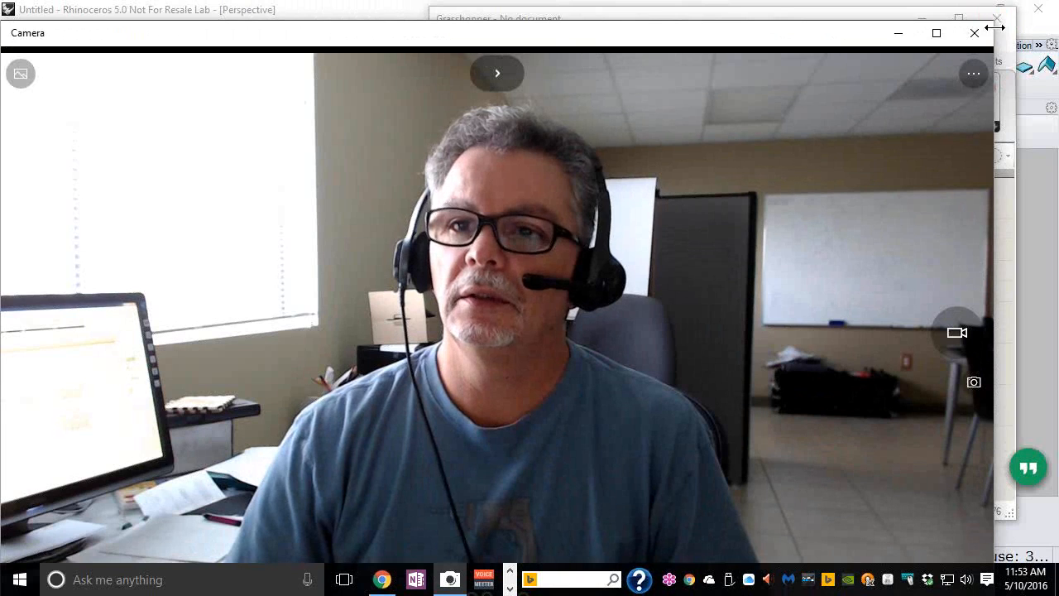
pyautogui.moveTo(993, 27); pyautogui.dragTo(414, 176)
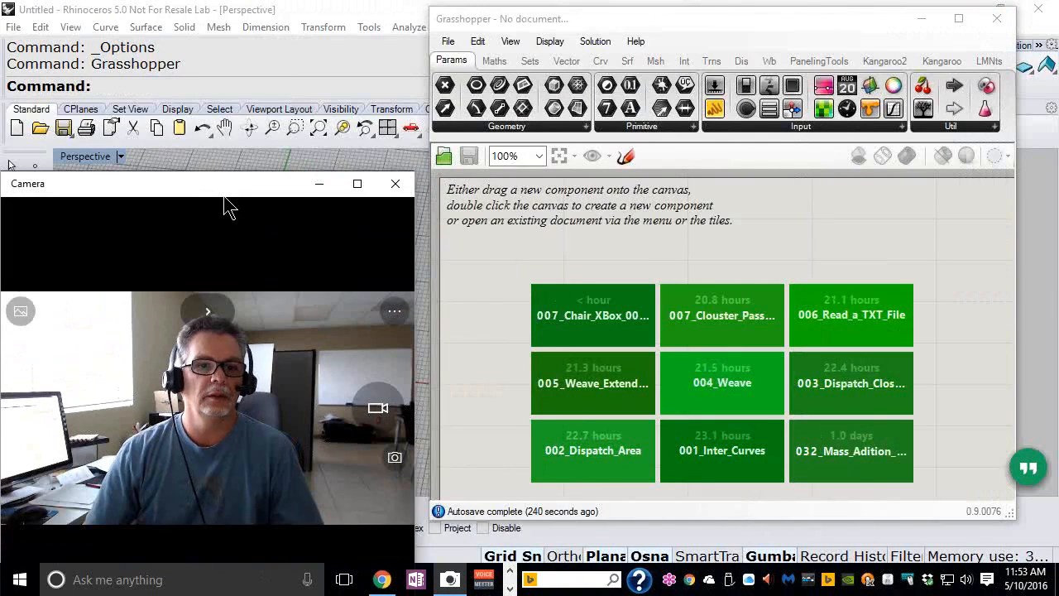
# Move the Camera window higher and close the Camera app
pyautogui.moveTo(227, 186); pyautogui.dragTo(235, 88)
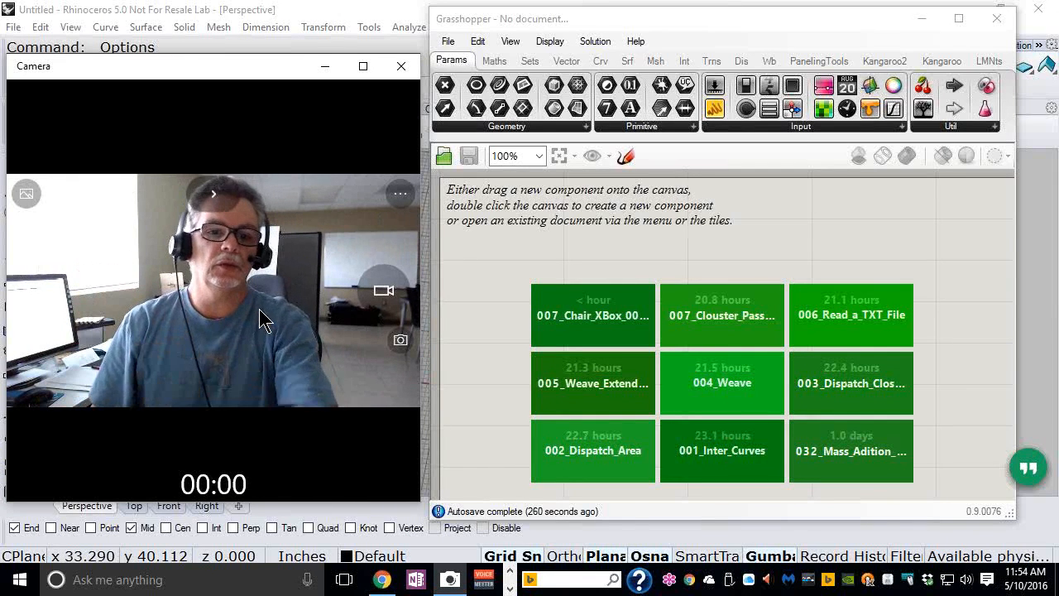
pyautogui.click(401, 66)
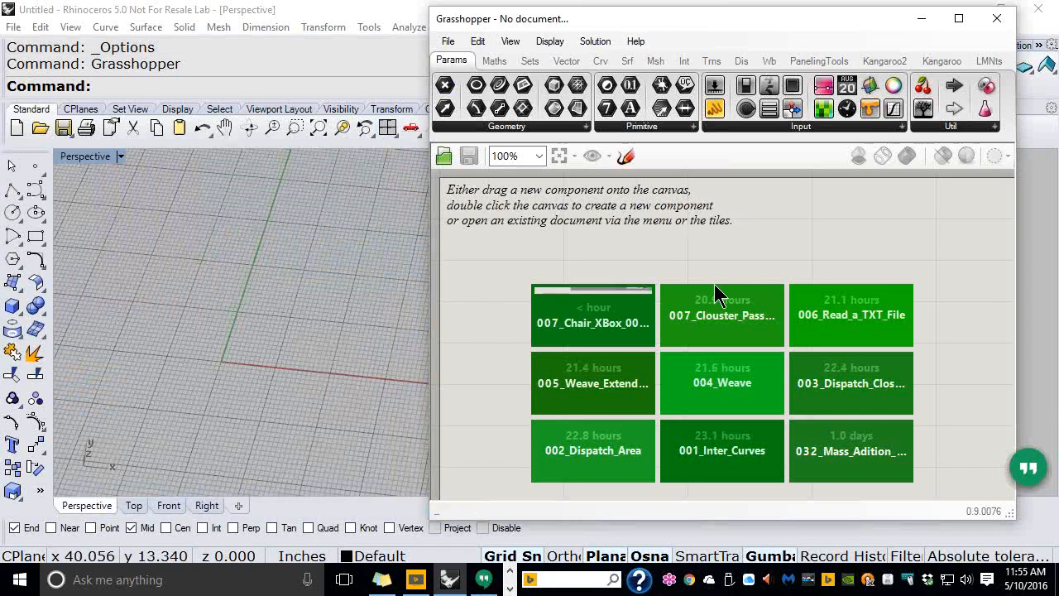
# Open the Dropbox photos folder, view GJD160Earring.jpg, then advance to GJD160Earring2.jpg
pyautogui.moveTo(1058, 21); pyautogui.dragTo(154, 36)
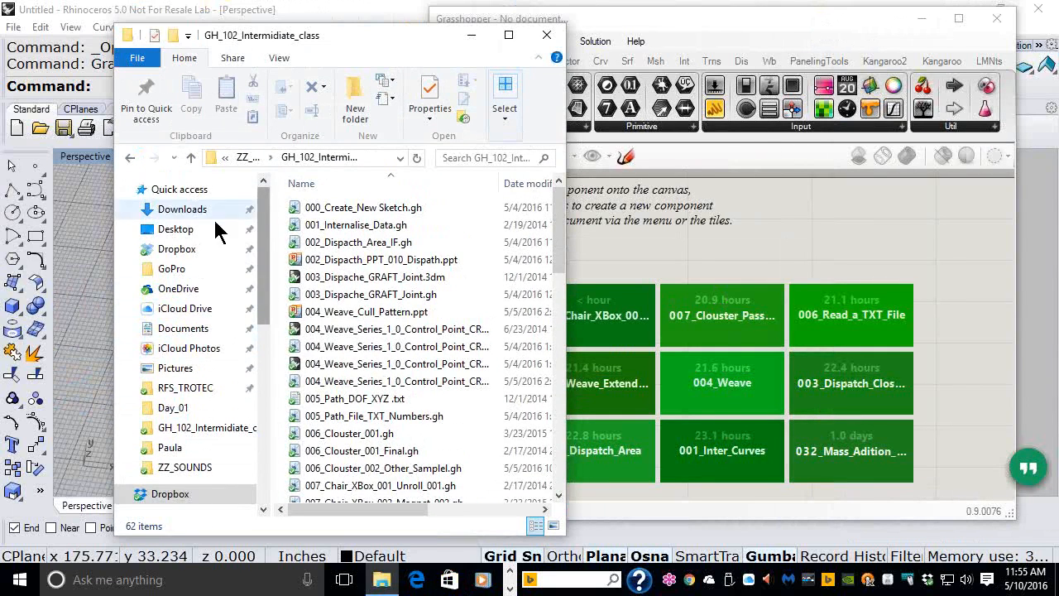
pyautogui.click(179, 250)
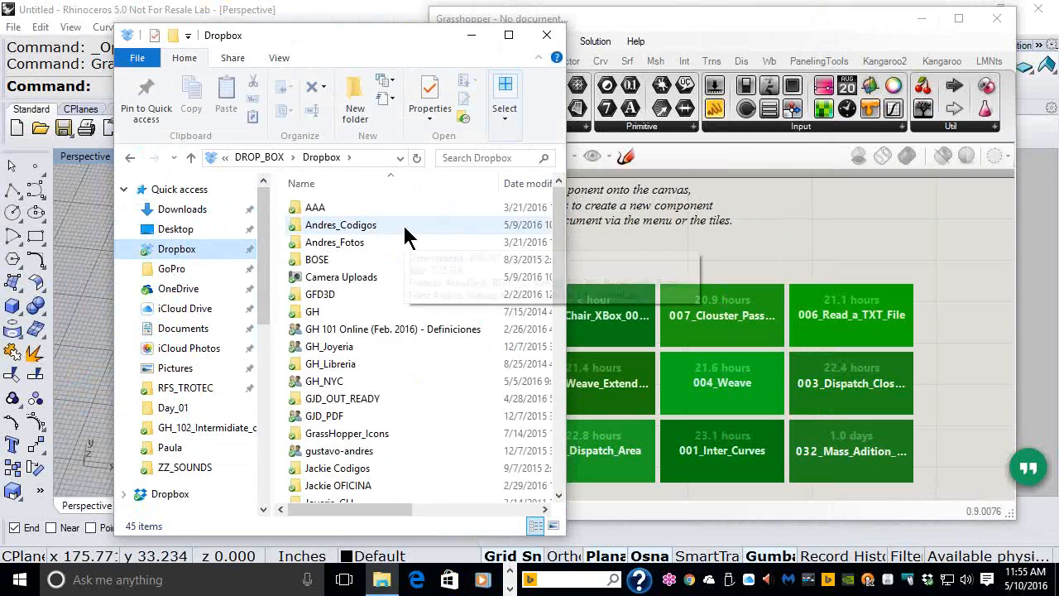
pyautogui.click(360, 246)
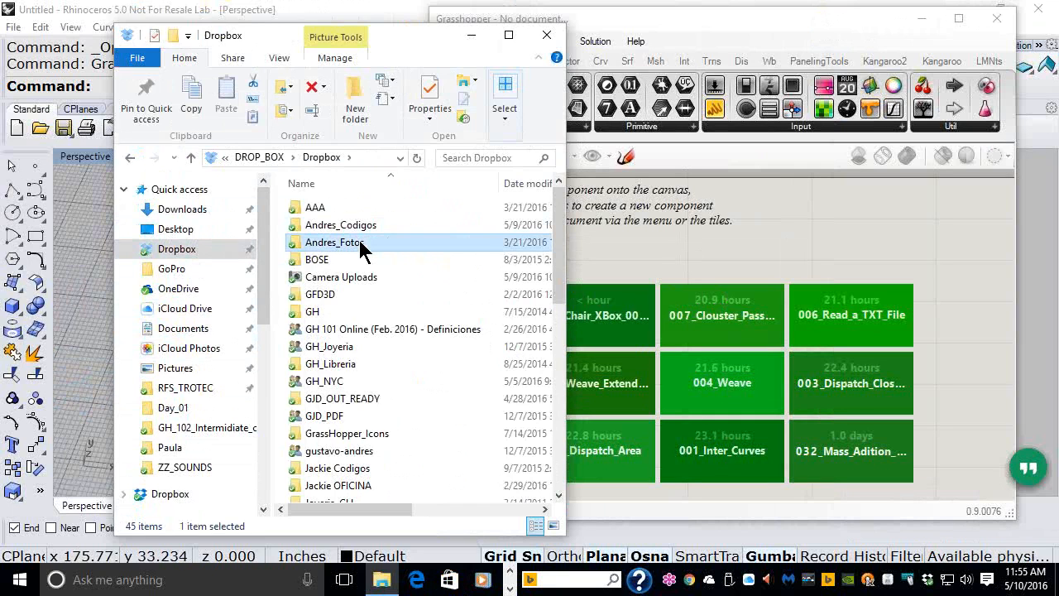
pyautogui.doubleClick(360, 242)
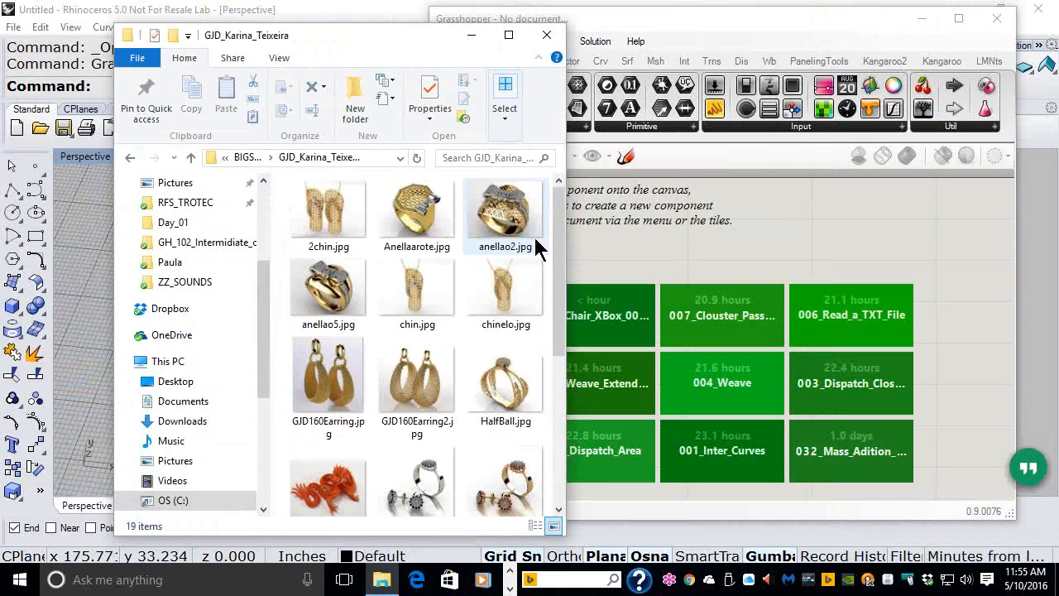
pyautogui.doubleClick(534, 237)
pyautogui.press('Right')
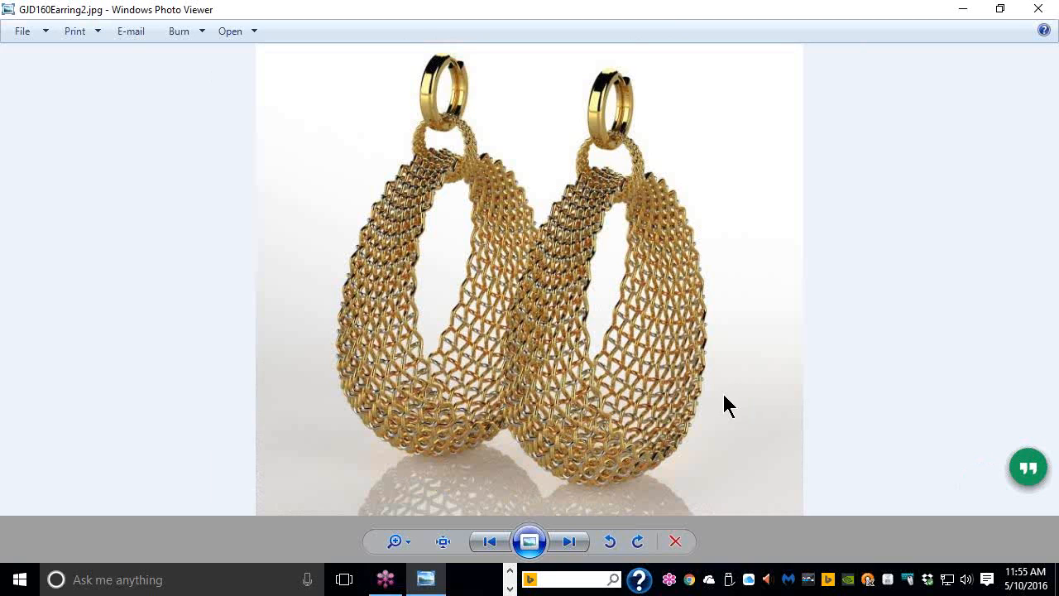
# Step through the next five jewelry renders in Photo Viewer, then close it
pyautogui.press('Right')
pyautogui.press('Right')
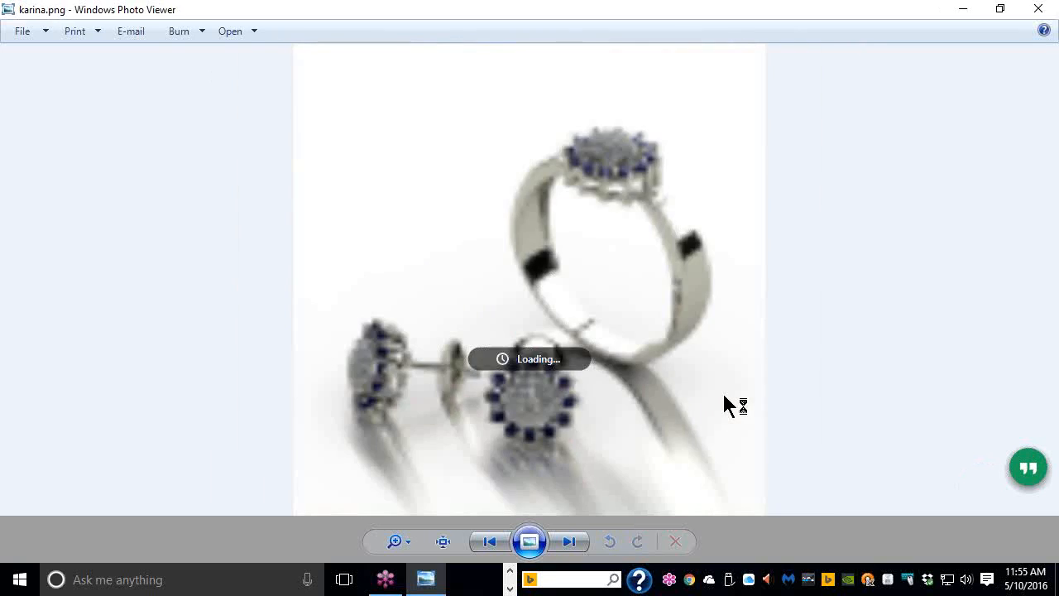
pyautogui.press('Right')
pyautogui.press('Right')
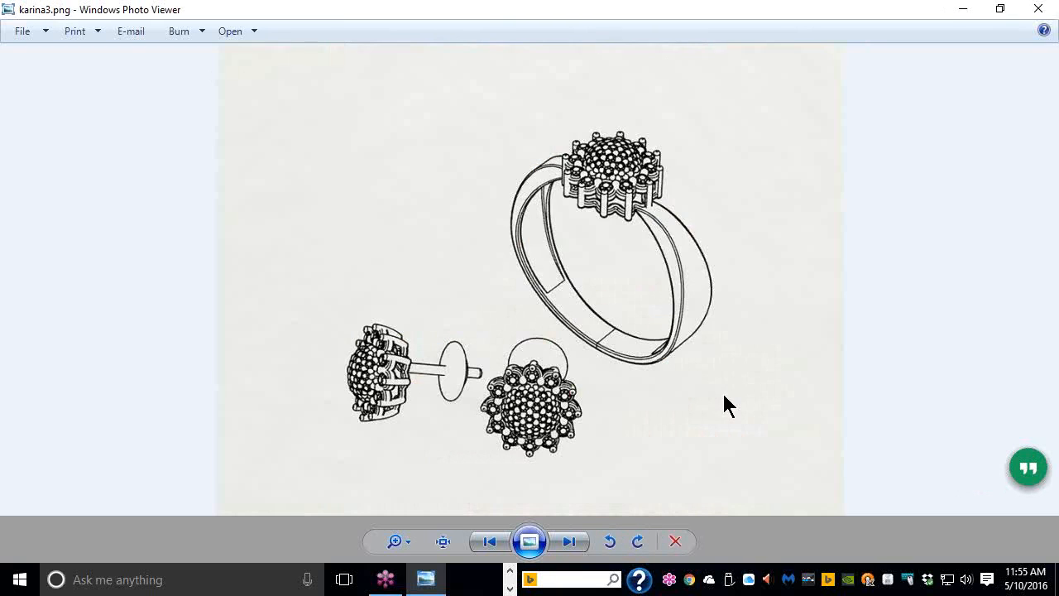
pyautogui.press('Right')
pyautogui.press('Right')
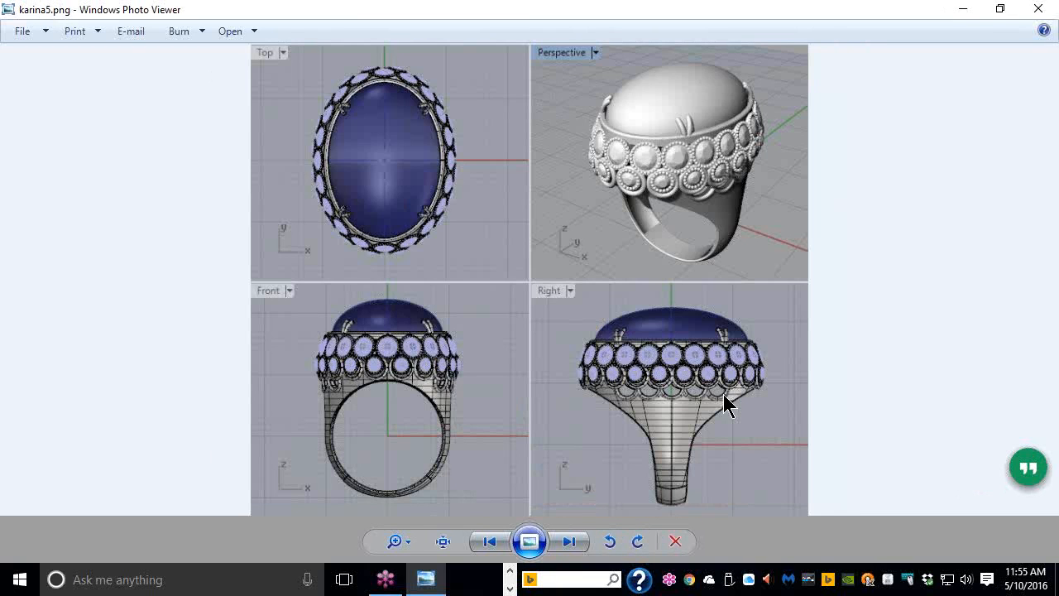
pyautogui.press('Right')
pyautogui.press('Right')
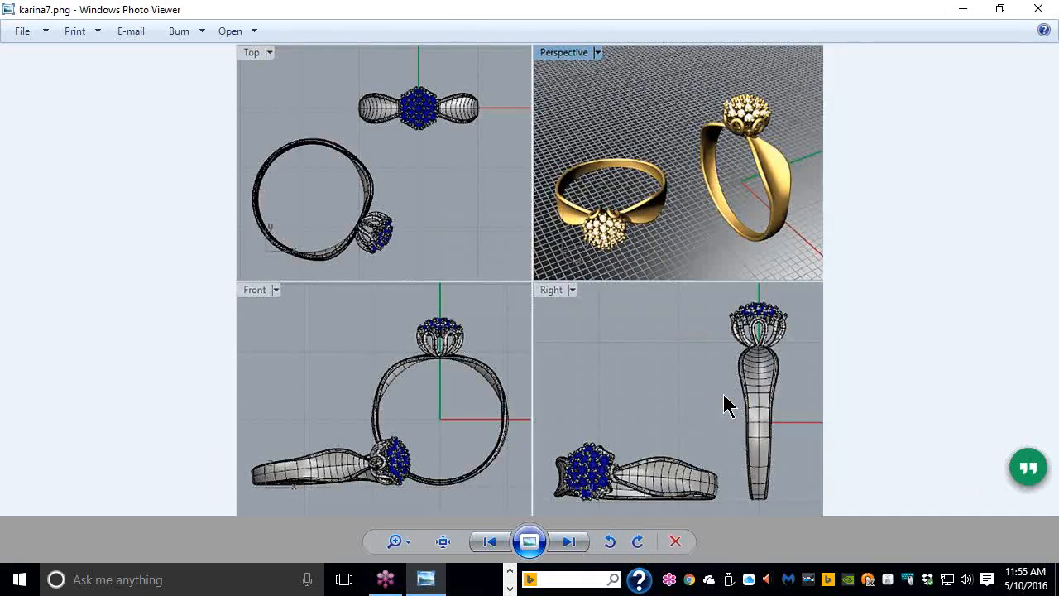
pyautogui.press('Right')
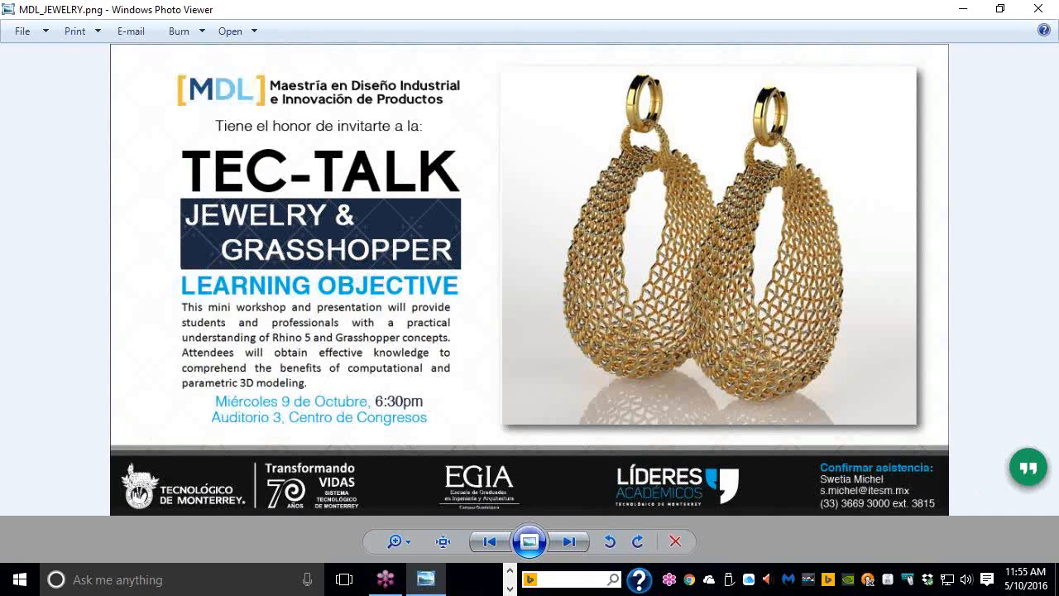
pyautogui.click(1039, 10)
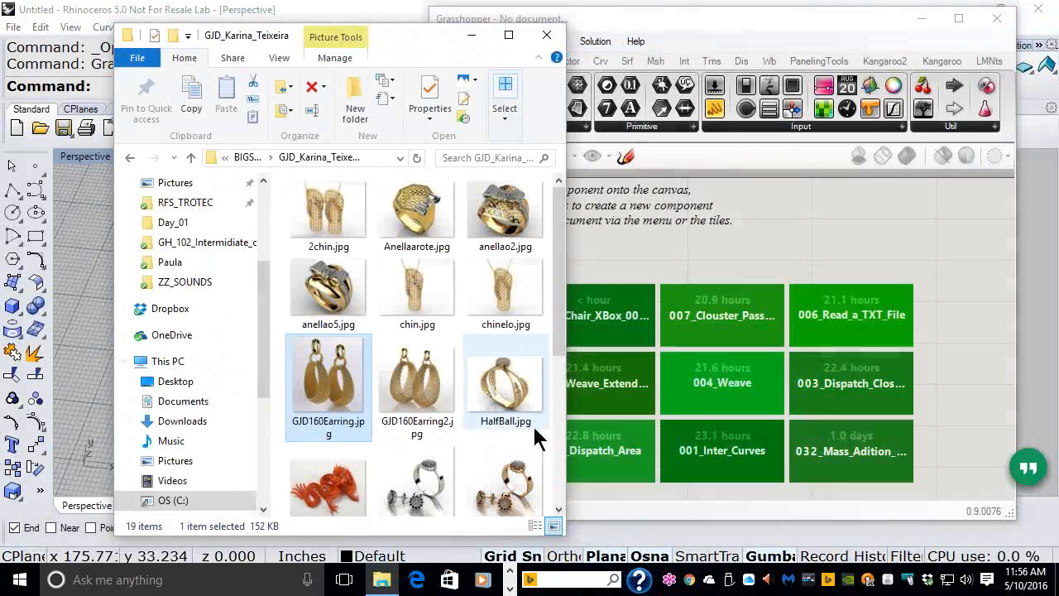
# Open chin.jpg, zoom in and out on the flip-flop pendant, then close it
pyautogui.rightClick(414, 301)
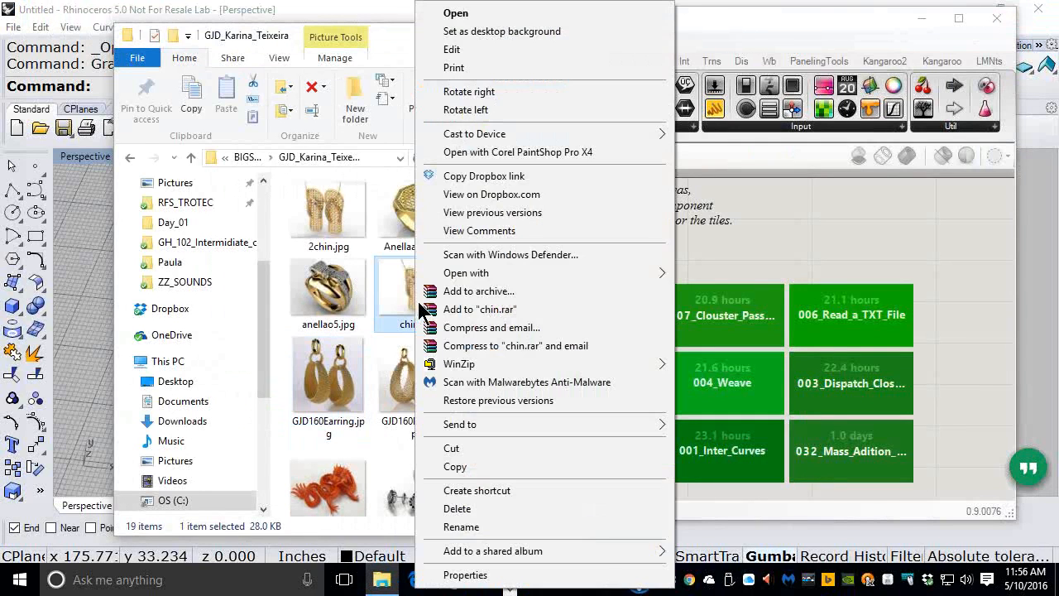
pyautogui.moveTo(464, 283)
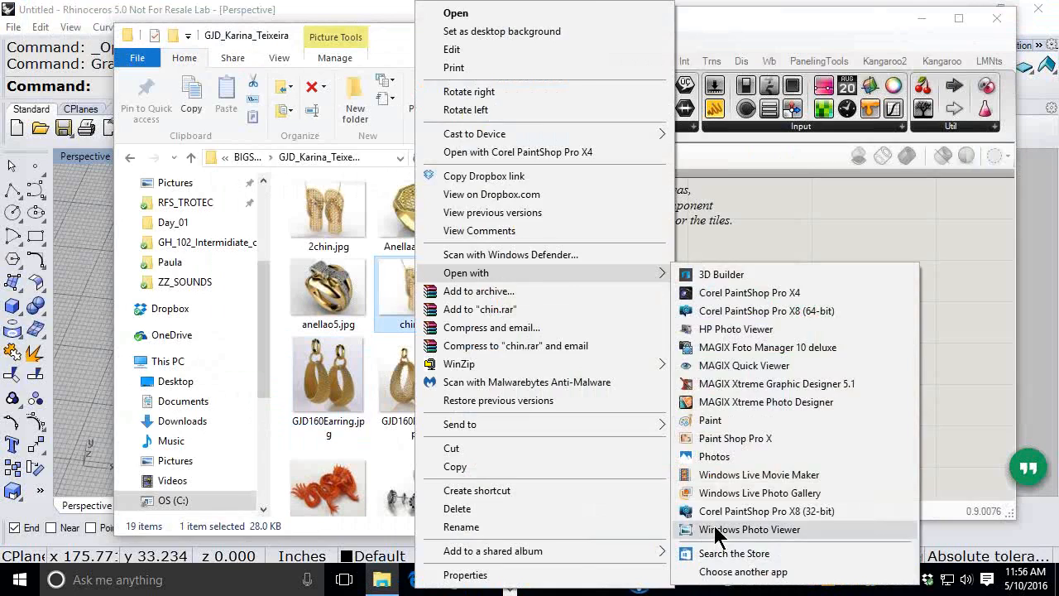
pyautogui.click(715, 528)
pyautogui.scroll(3, 545, 371)
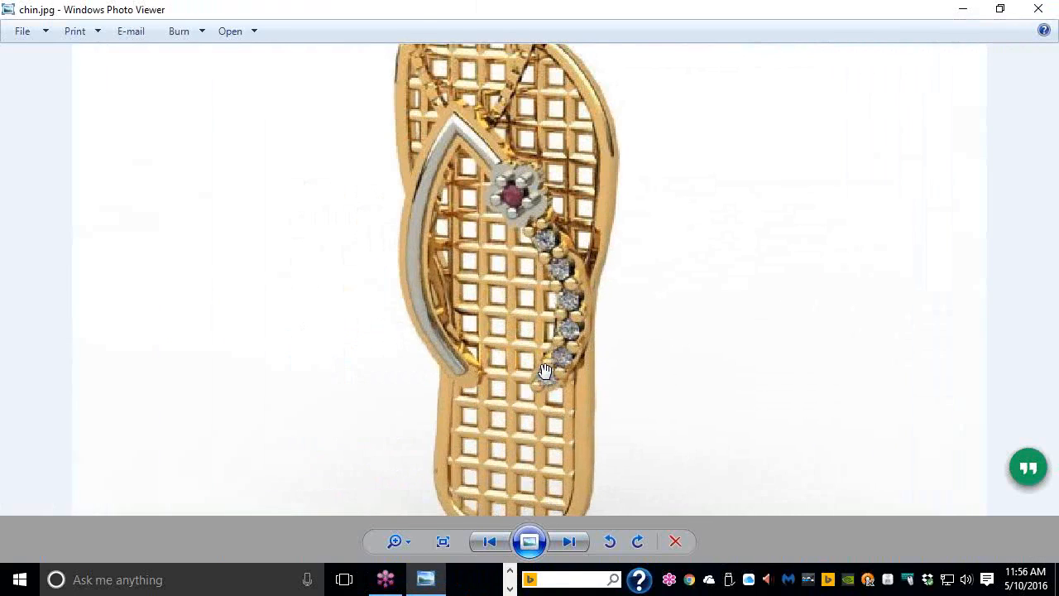
pyautogui.scroll(-1, 545, 372)
pyautogui.scroll(1, 545, 371)
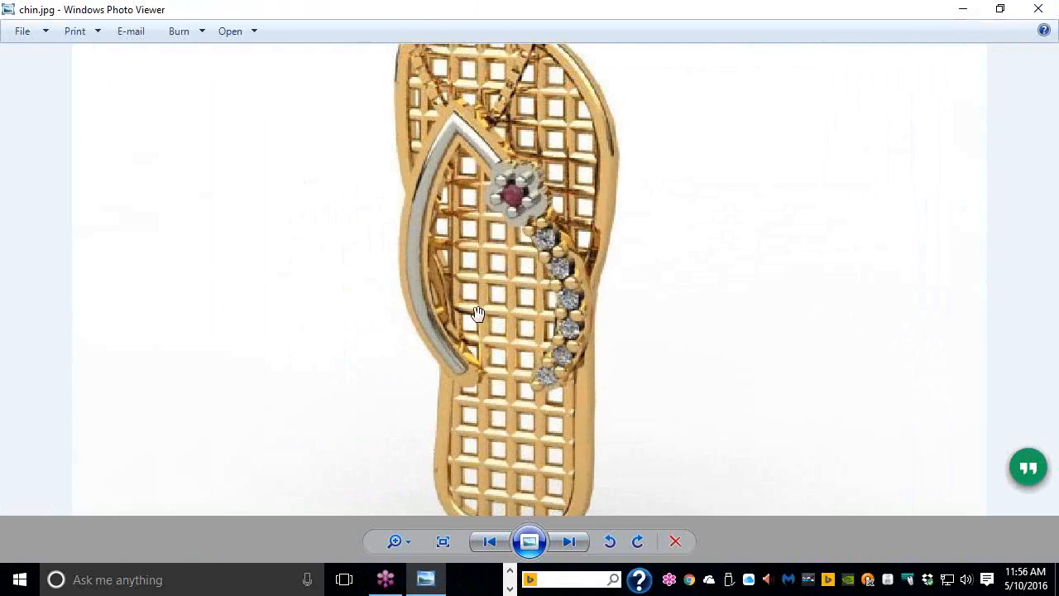
pyautogui.scroll(3, 494, 294)
pyautogui.scroll(2, 494, 291)
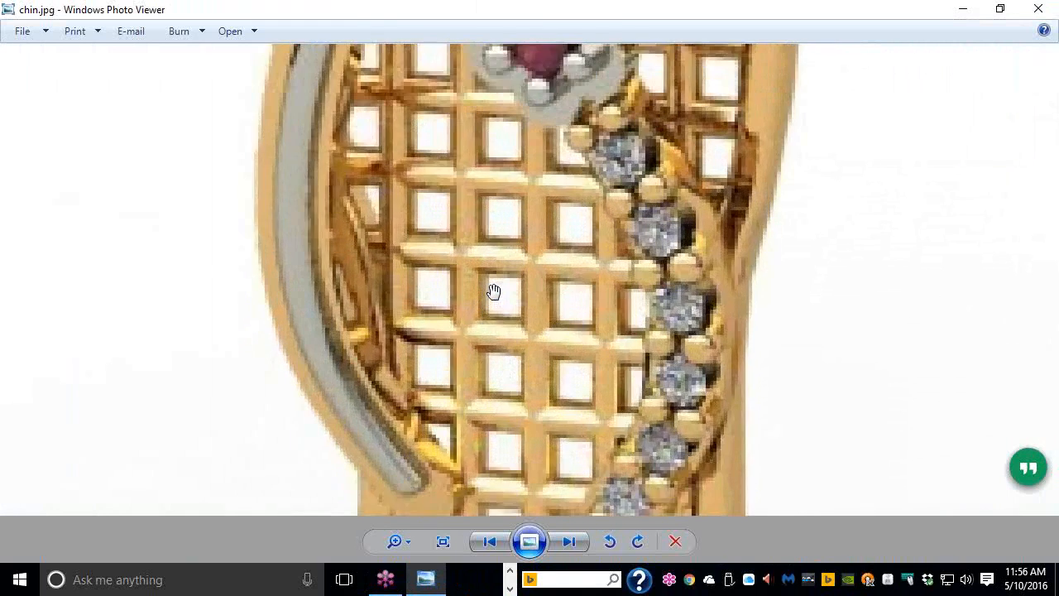
pyautogui.scroll(-4, 480, 274)
pyautogui.scroll(-1, 483, 274)
pyautogui.scroll(1, 484, 274)
pyautogui.scroll(-1, 484, 273)
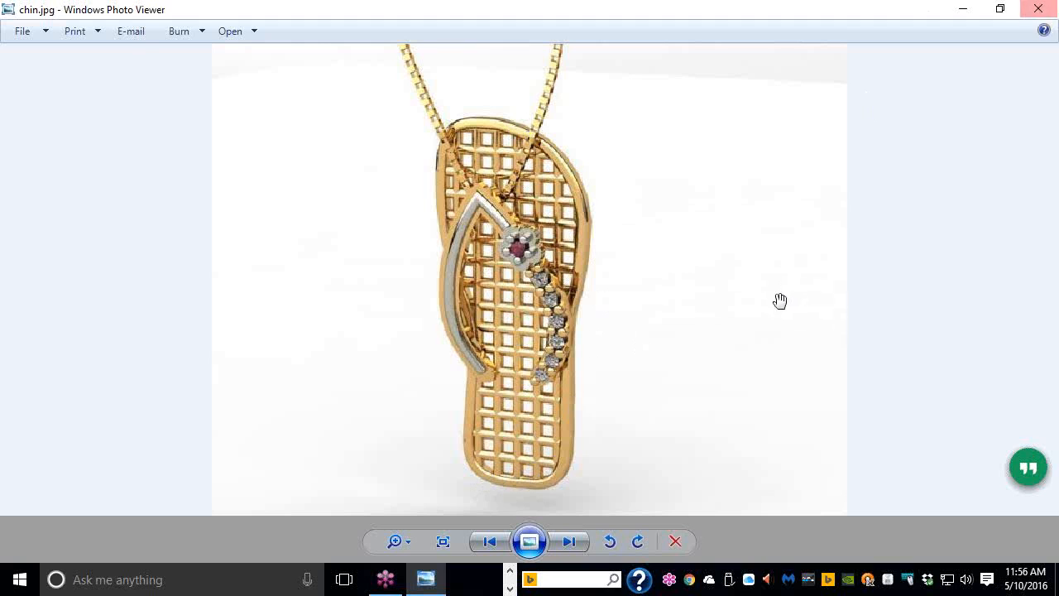
pyautogui.click(1039, 15)
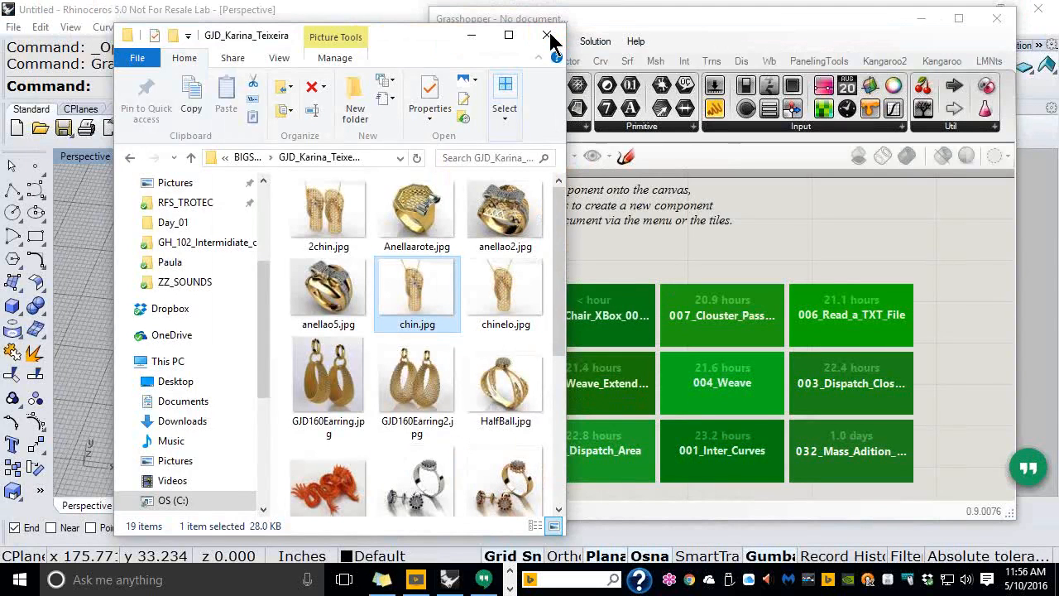
# Close the image folder window to reveal Rhino and Grasshopper
pyautogui.click(547, 36)
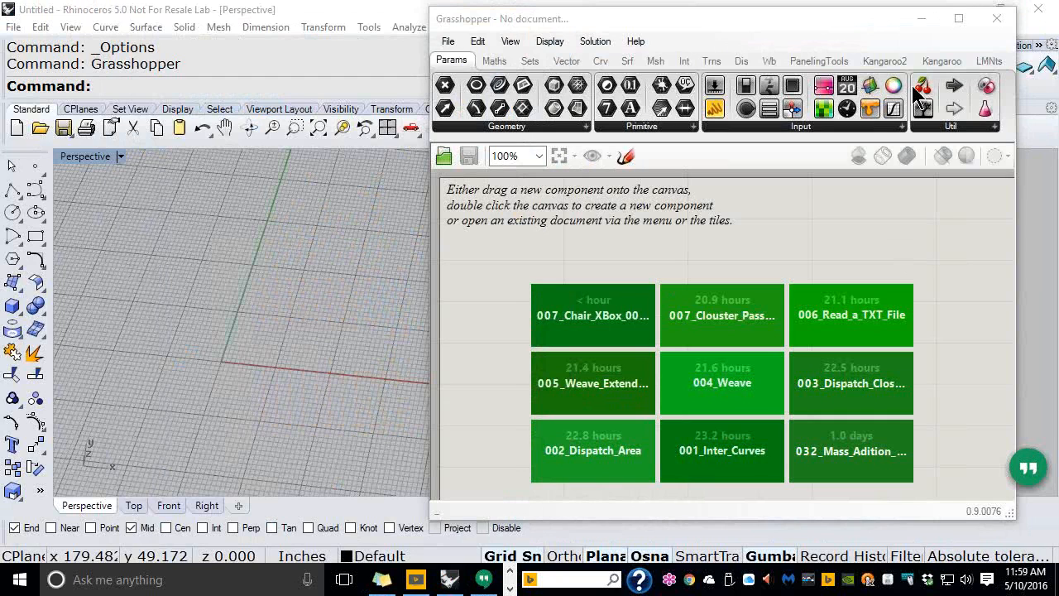
# Bring Grasshopper forward, then set Rhino's main viewport to Top, centred on the origin
pyautogui.click(776, 245)
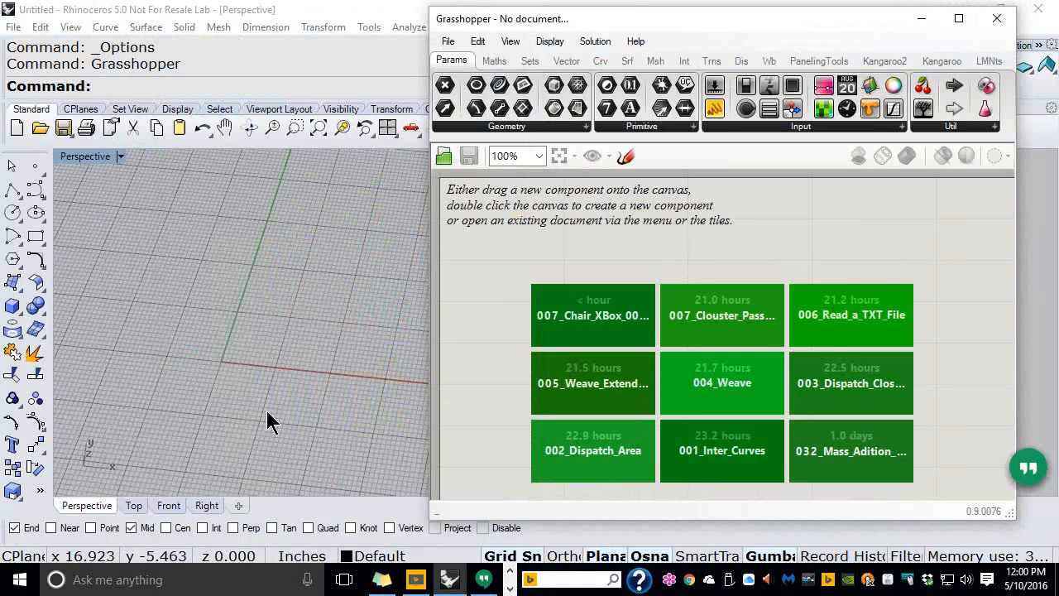
pyautogui.click(134, 505)
pyautogui.moveTo(282, 365); pyautogui.dragTo(87, 339, button='right')
pyautogui.scroll(-4, 175, 329)
pyautogui.moveTo(303, 316); pyautogui.dragTo(227, 343, button='right')
pyautogui.scroll(6, 170, 358)
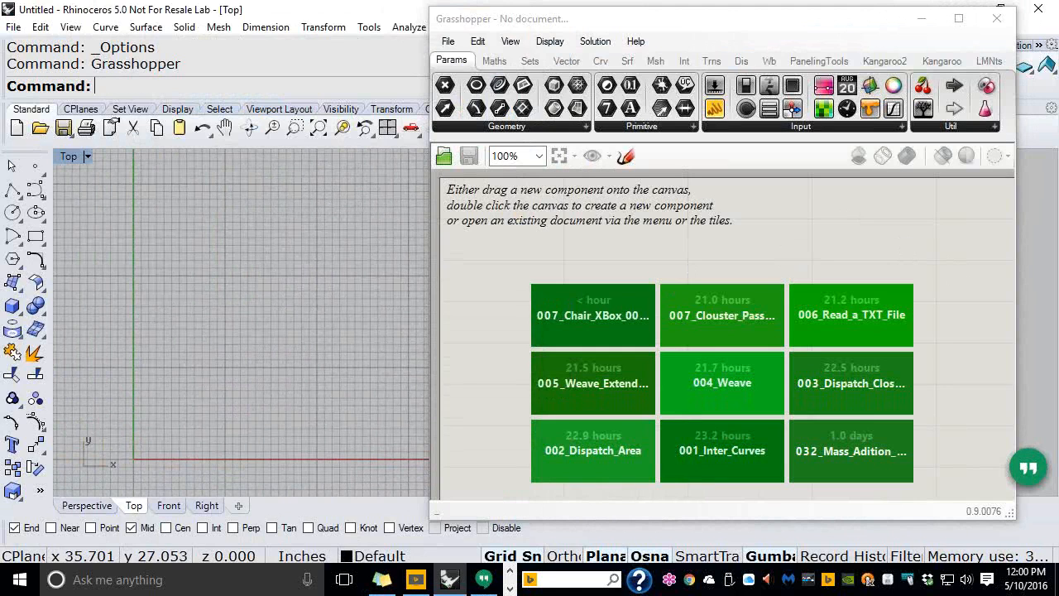
pyautogui.rightClick(968, 579)
pyautogui.click(983, 367)
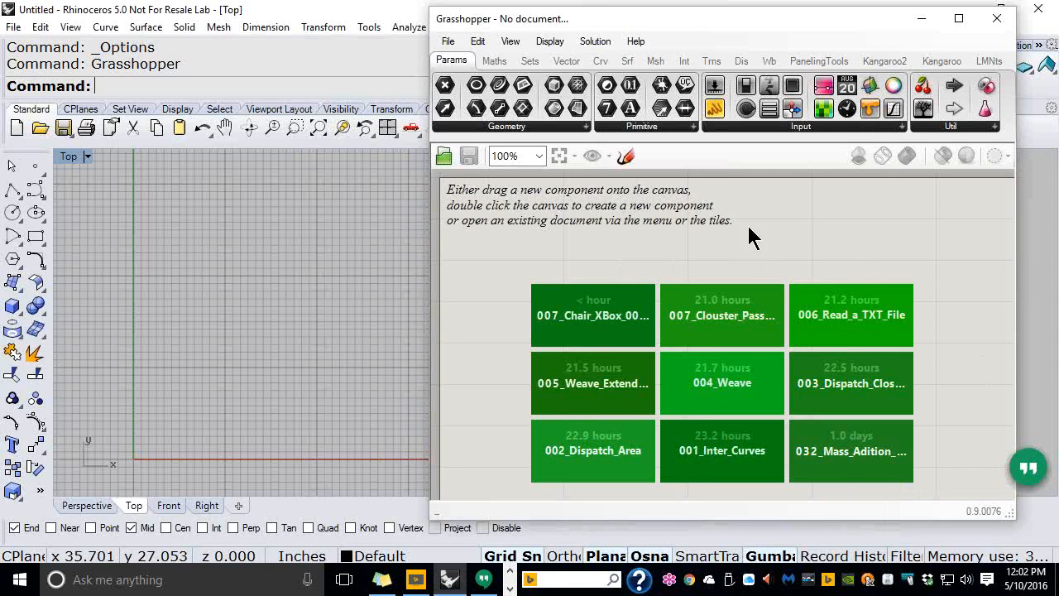
pyautogui.click(757, 22)
# Collapse Grasshopper and orbit the Perspective viewport to a tilted view of the origin
pyautogui.doubleClick(759, 25)
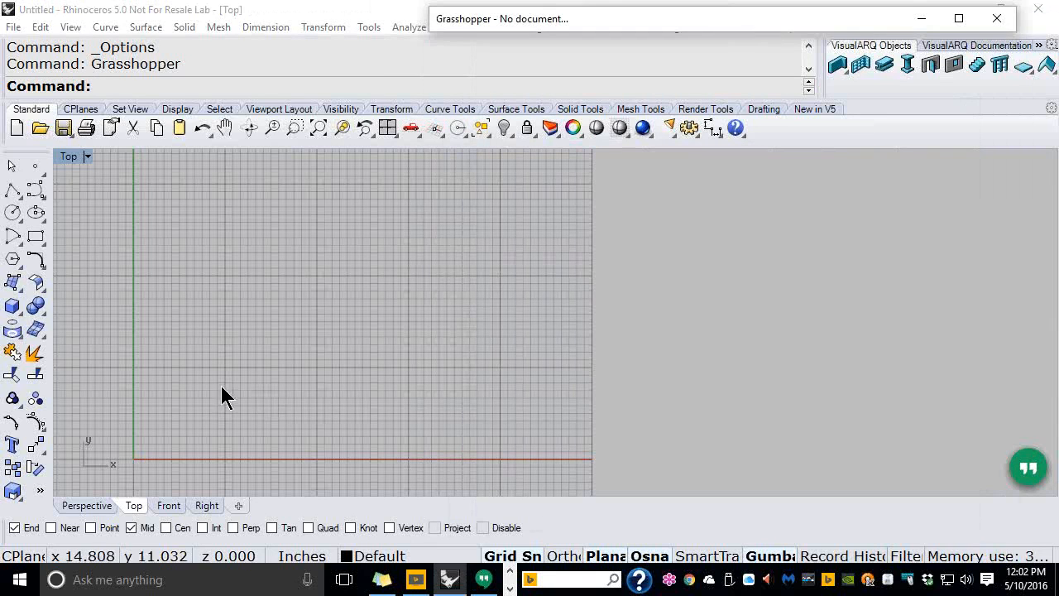
pyautogui.click(87, 504)
pyautogui.scroll(-6, 740, 390)
pyautogui.moveTo(620, 385); pyautogui.dragTo(460, 328, button='right')
pyautogui.scroll(3, 460, 326)
pyautogui.scroll(4, 460, 326)
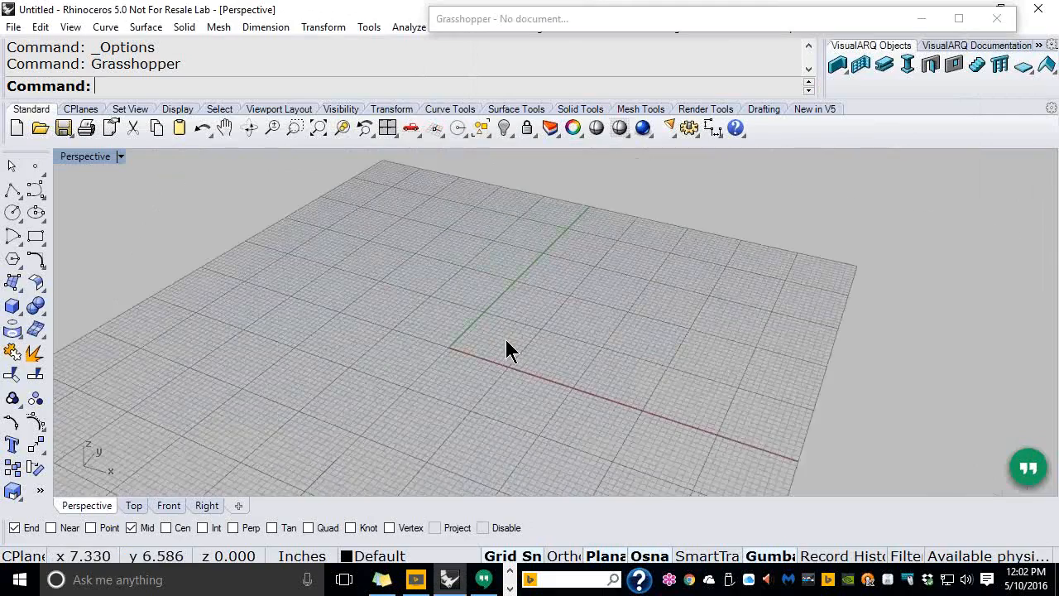
pyautogui.scroll(6, 506, 340)
pyautogui.moveTo(516, 347); pyautogui.dragTo(547, 351, button='right')
# Draw a box from two base corners and a height
pyautogui.click(13, 306)
pyautogui.click(385, 287)
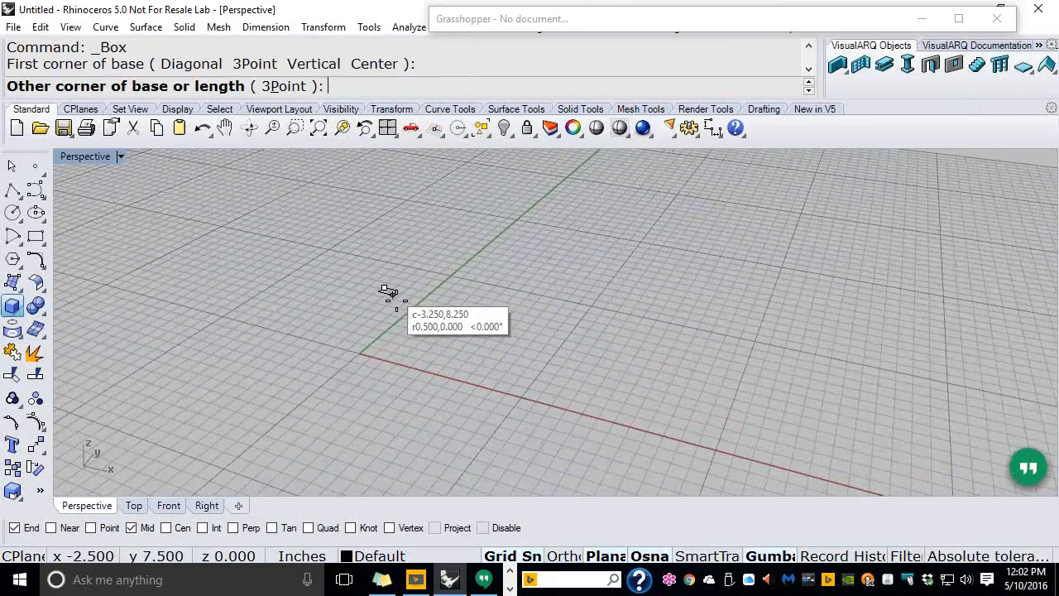
pyautogui.click(451, 355)
pyautogui.click(445, 245)
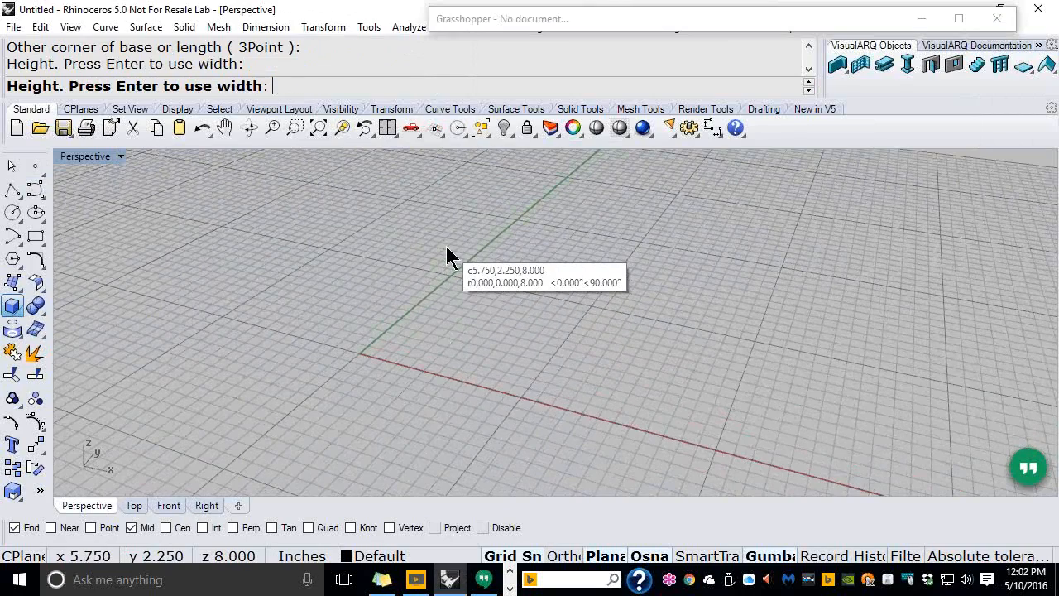
pyautogui.moveTo(447, 256); pyautogui.dragTo(472, 275, button='right')
pyautogui.scroll(2, 517, 231)
# Add a rectangular plane surface beside the box using Plane corner to corner
pyautogui.click(12, 283)
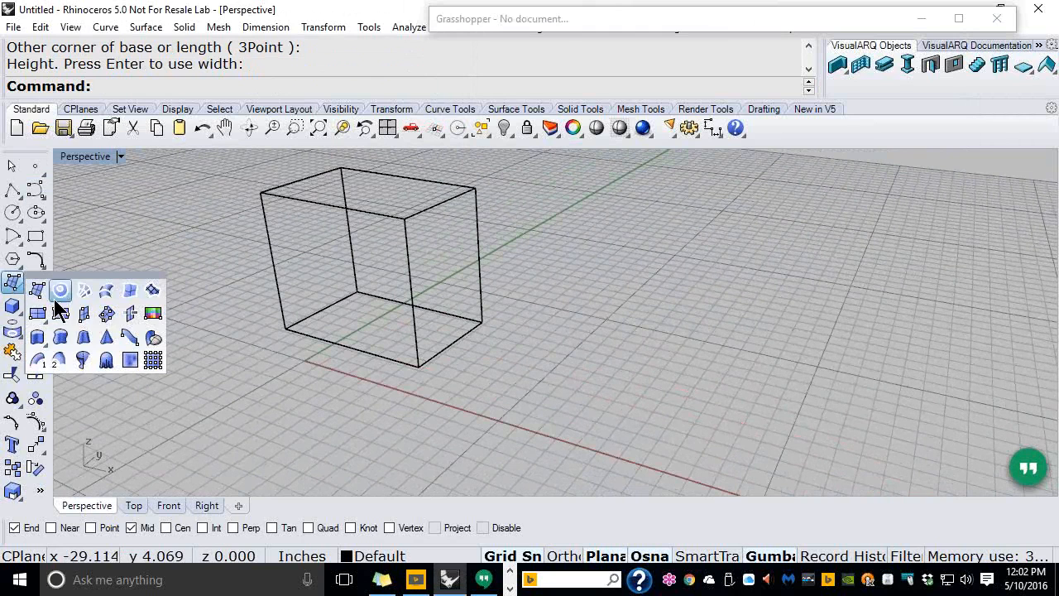
pyautogui.click(38, 318)
pyautogui.click(552, 286)
pyautogui.click(627, 398)
pyautogui.moveTo(627, 398); pyautogui.dragTo(629, 352, button='right')
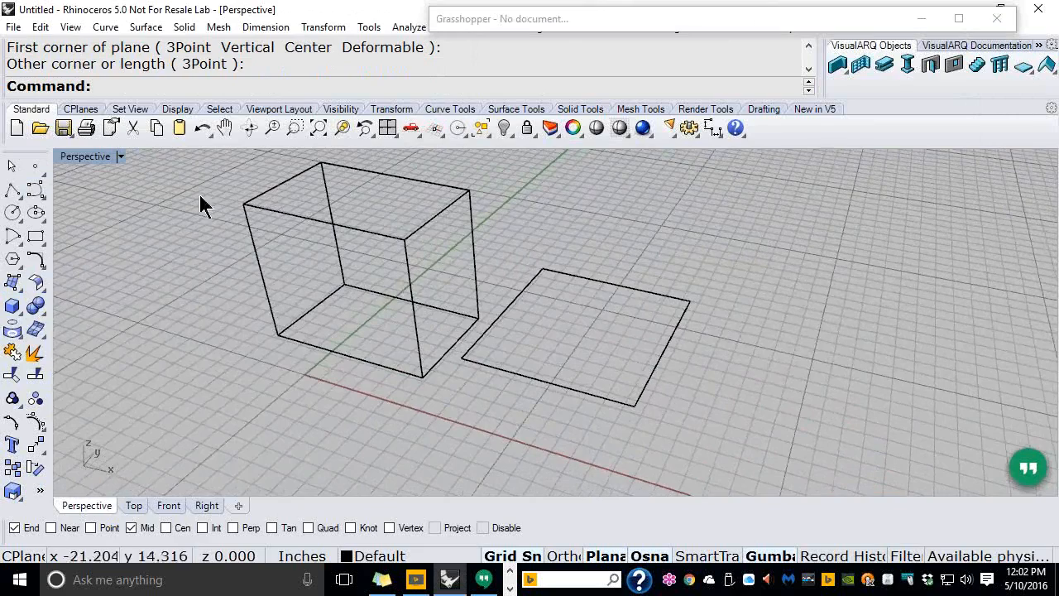
# Set the Perspective viewport to Shaded display and orbit around the box and plane
pyautogui.click(84, 162)
pyautogui.click(178, 68)
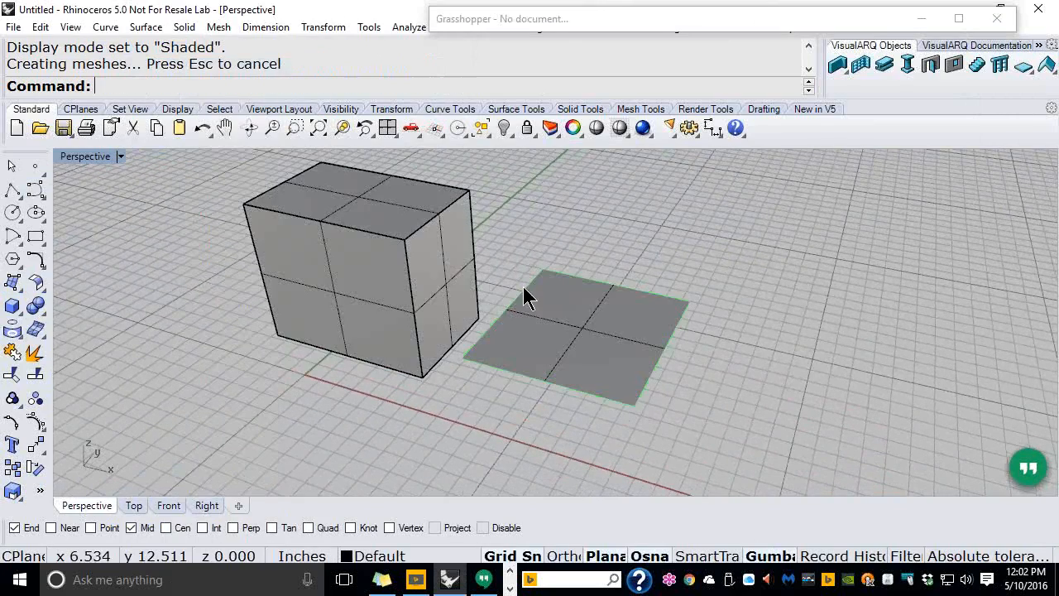
pyautogui.moveTo(532, 296); pyautogui.dragTo(364, 389, button='right')
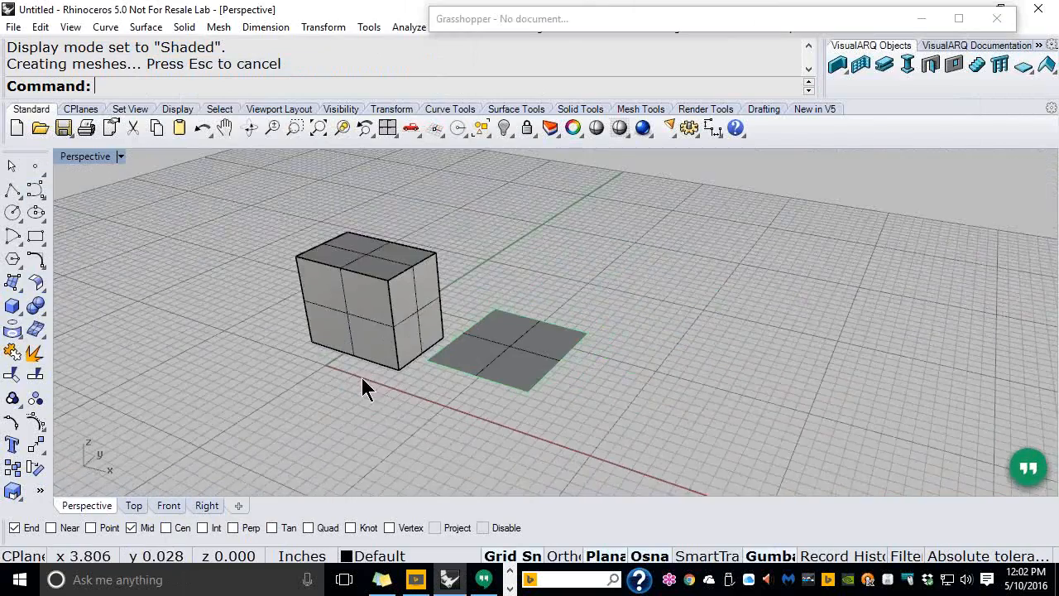
pyautogui.scroll(3, 503, 317)
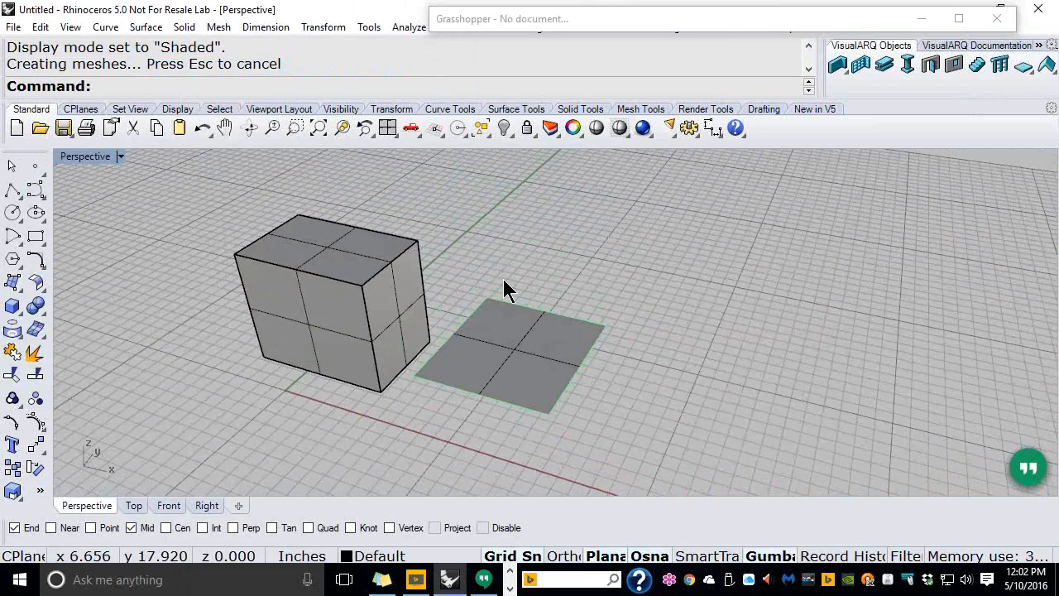
# Place nine points with Multiple points: right of the plane, on it, and around the box
pyautogui.click(38, 166)
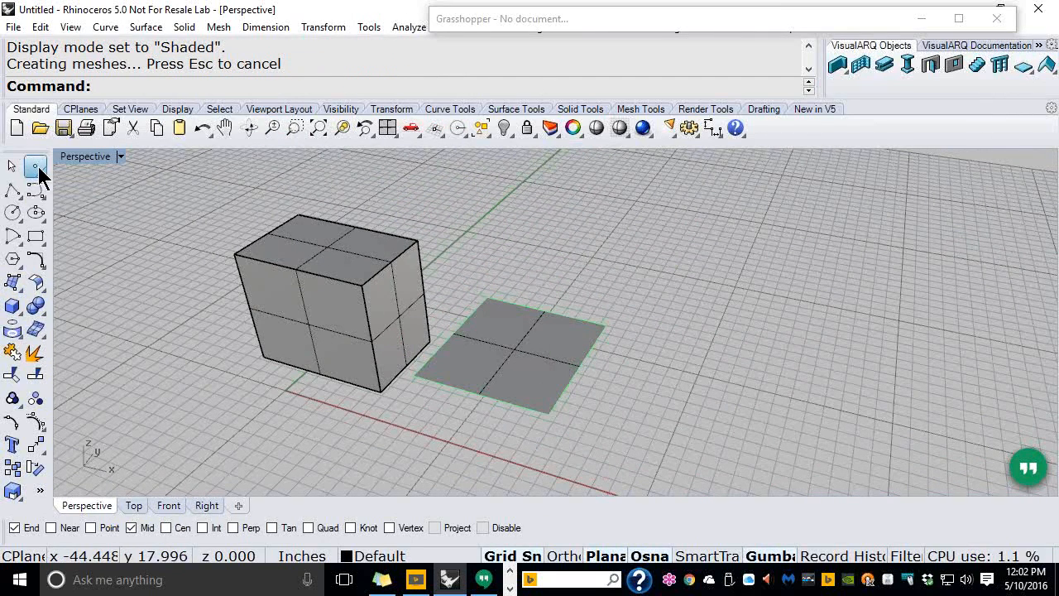
pyautogui.click(84, 178)
pyautogui.click(725, 263)
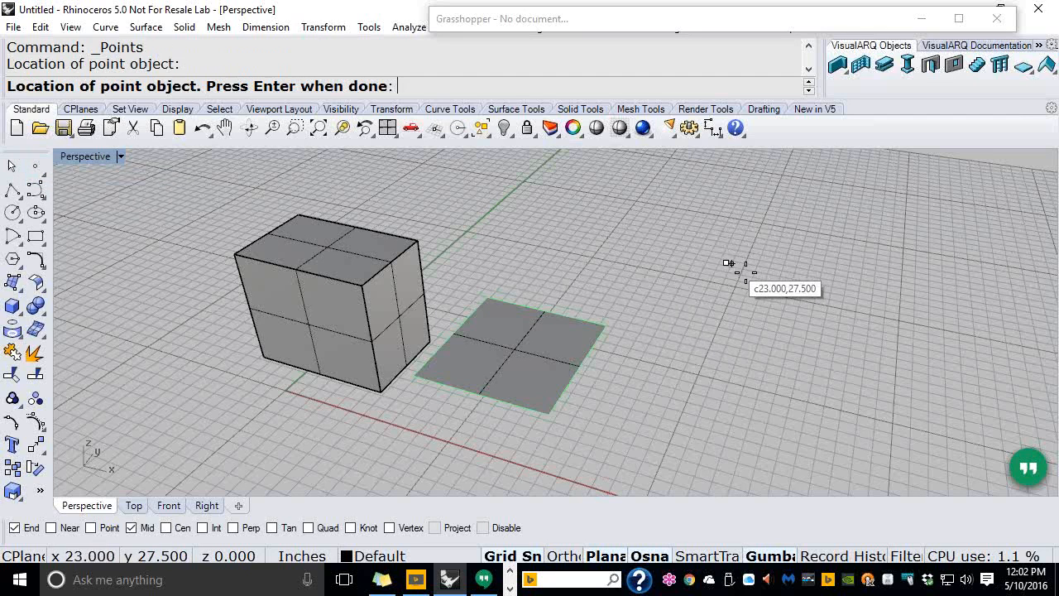
pyautogui.click(823, 309)
pyautogui.click(687, 321)
pyautogui.click(738, 312)
pyautogui.click(755, 362)
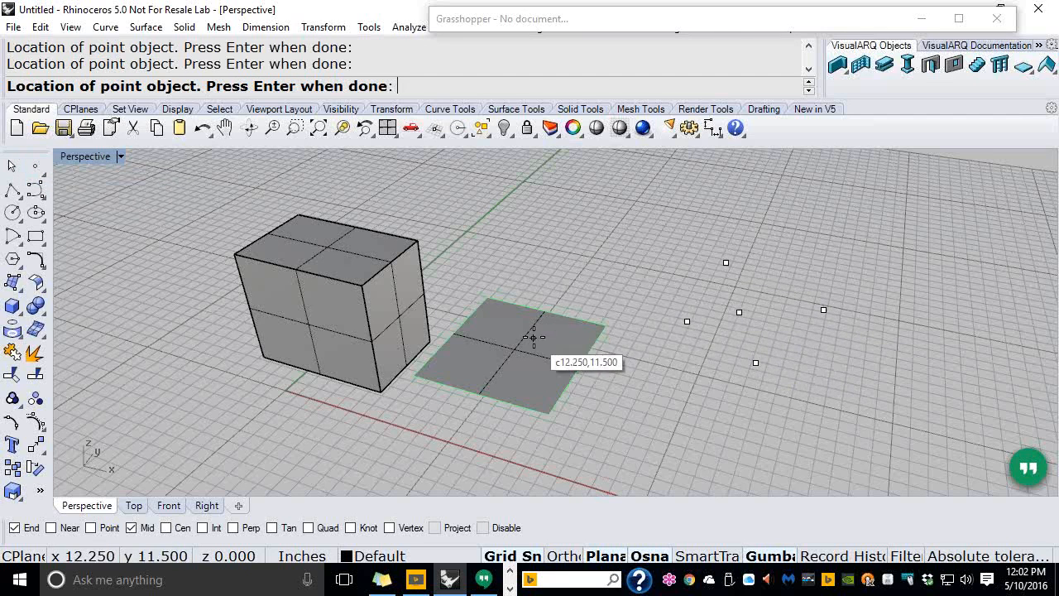
pyautogui.click(556, 348)
pyautogui.click(446, 276)
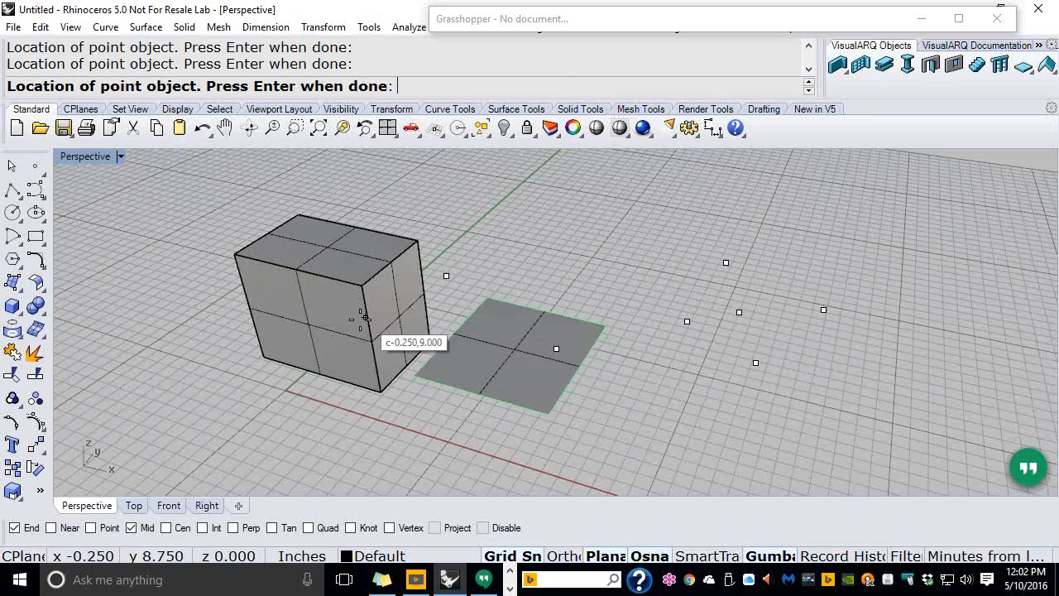
pyautogui.click(303, 378)
pyautogui.click(236, 321)
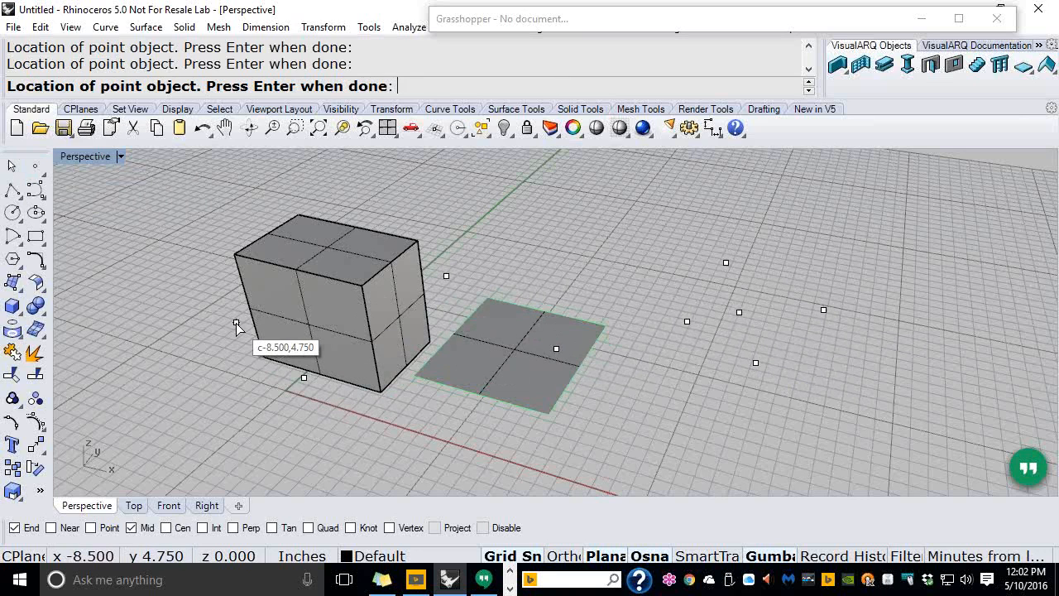
pyautogui.press('Return')
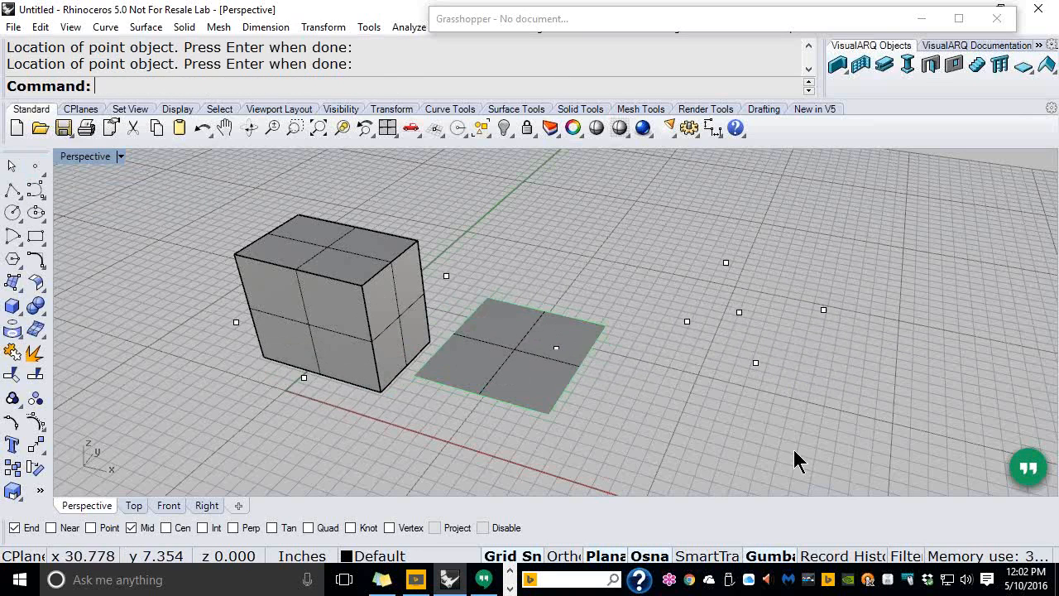
# Restrict the selection filter to Points and window-select all nine points
pyautogui.click(907, 555)
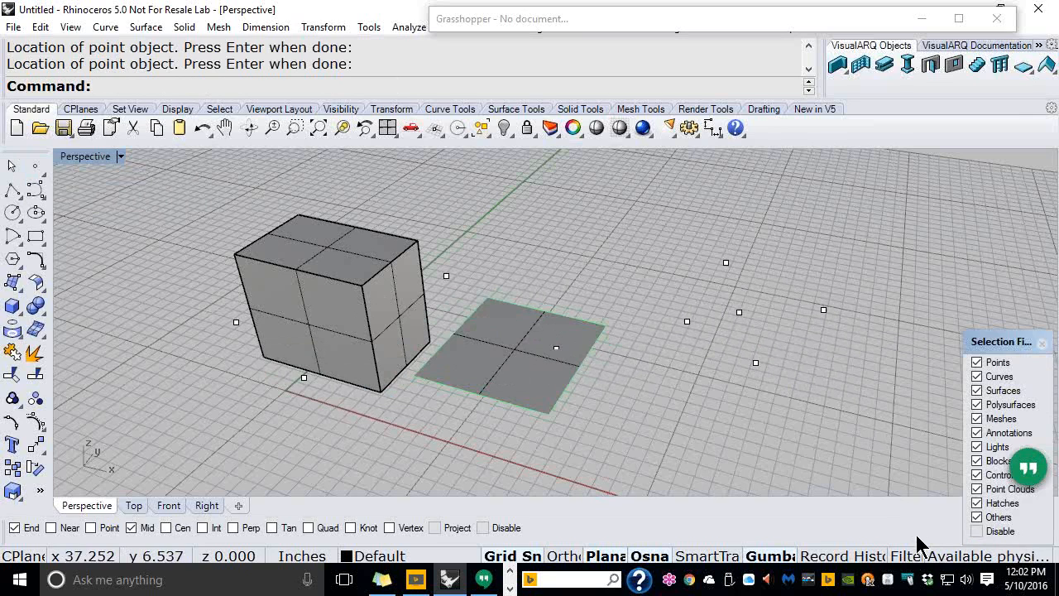
pyautogui.moveTo(1001, 342); pyautogui.dragTo(902, 194)
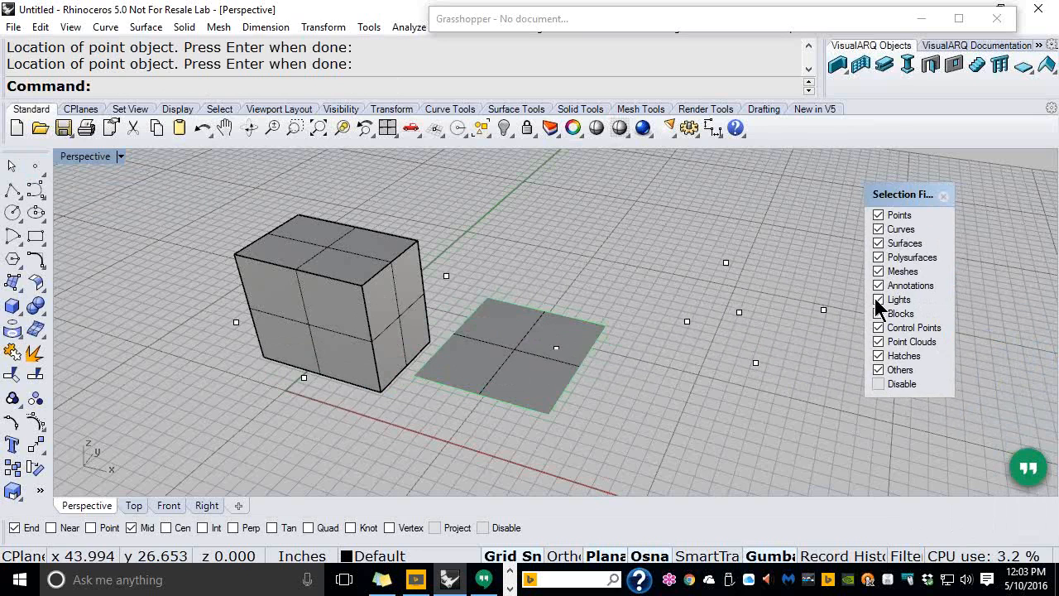
pyautogui.rightClick(898, 215)
pyautogui.moveTo(837, 426); pyautogui.dragTo(215, 199)
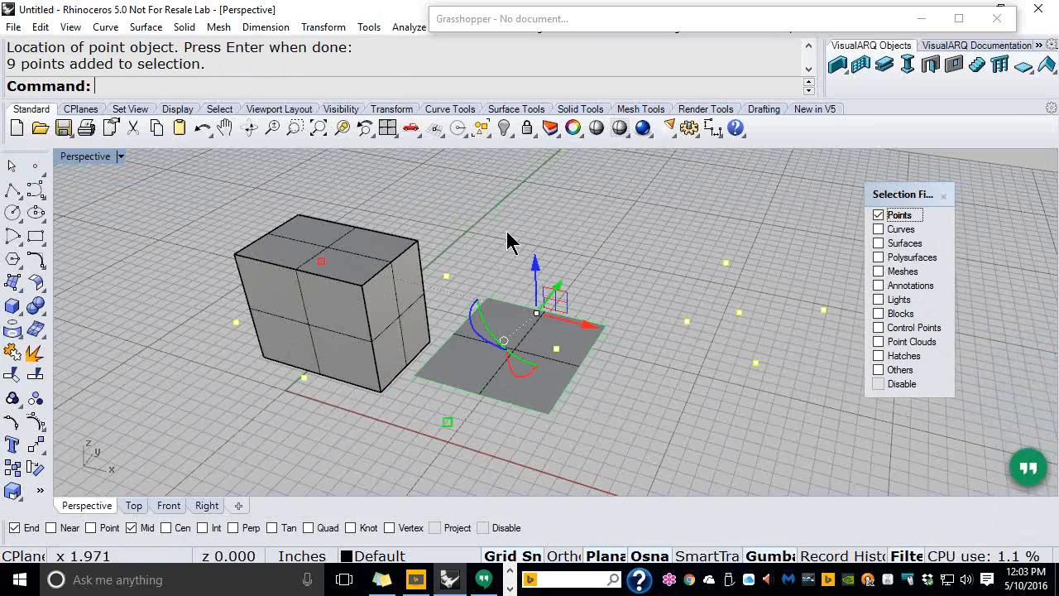
# Raise the nine points upward, check their heights, and disable the selection filter
pyautogui.moveTo(538, 273); pyautogui.dragTo(536, 177)
pyautogui.click(651, 368)
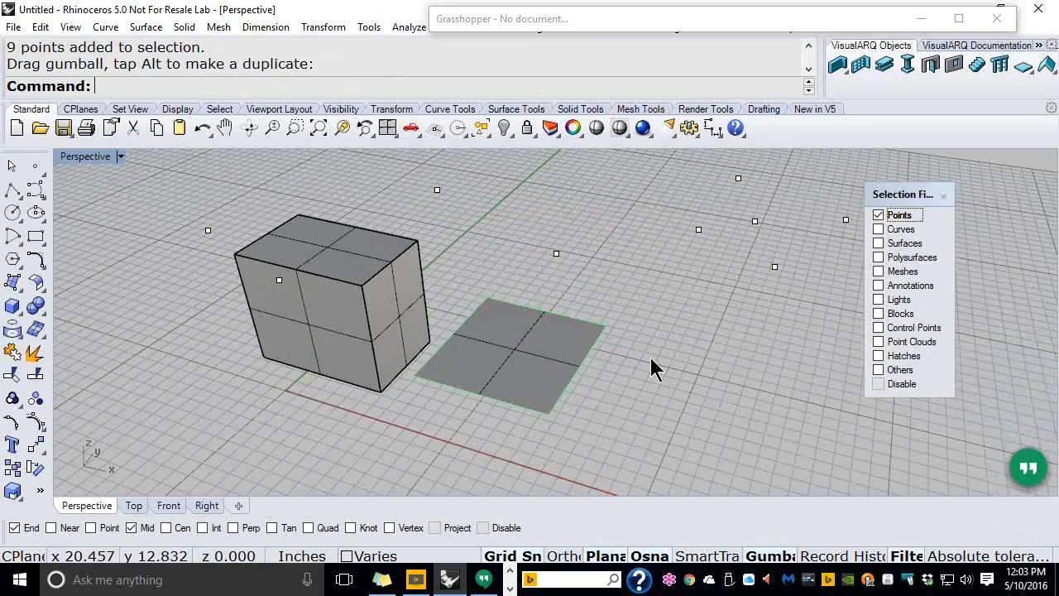
pyautogui.moveTo(651, 371); pyautogui.dragTo(674, 358, button='right')
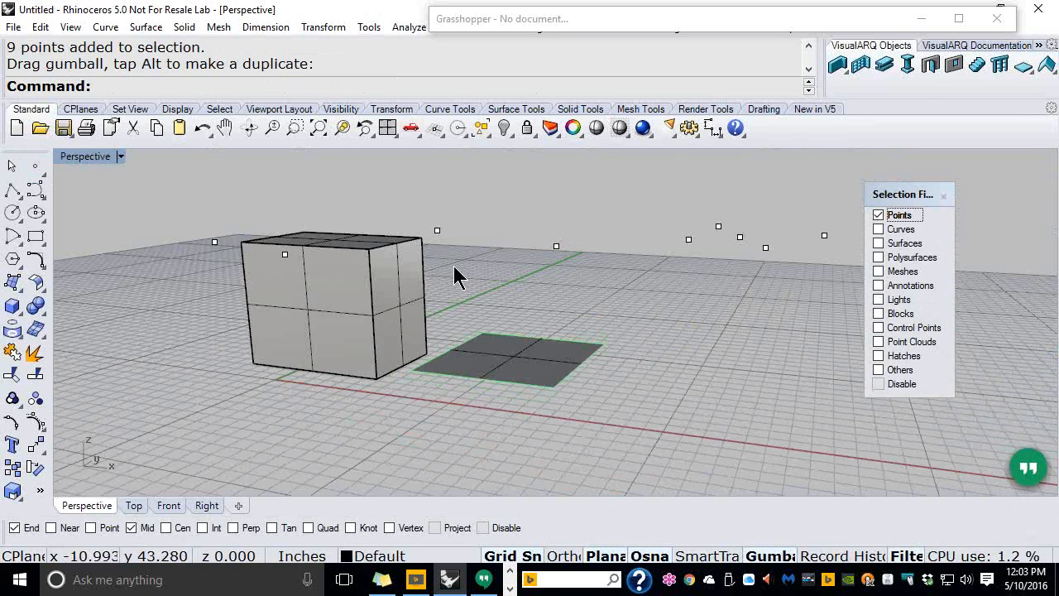
pyautogui.moveTo(453, 265); pyautogui.dragTo(463, 300, button='right')
pyautogui.moveTo(620, 350); pyautogui.dragTo(529, 350)
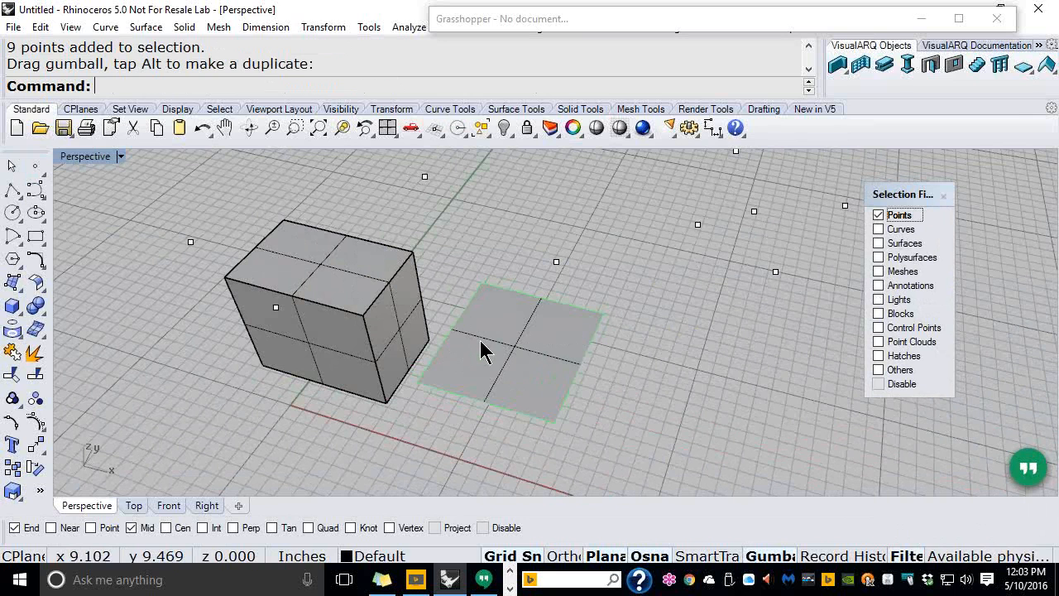
pyautogui.click(877, 384)
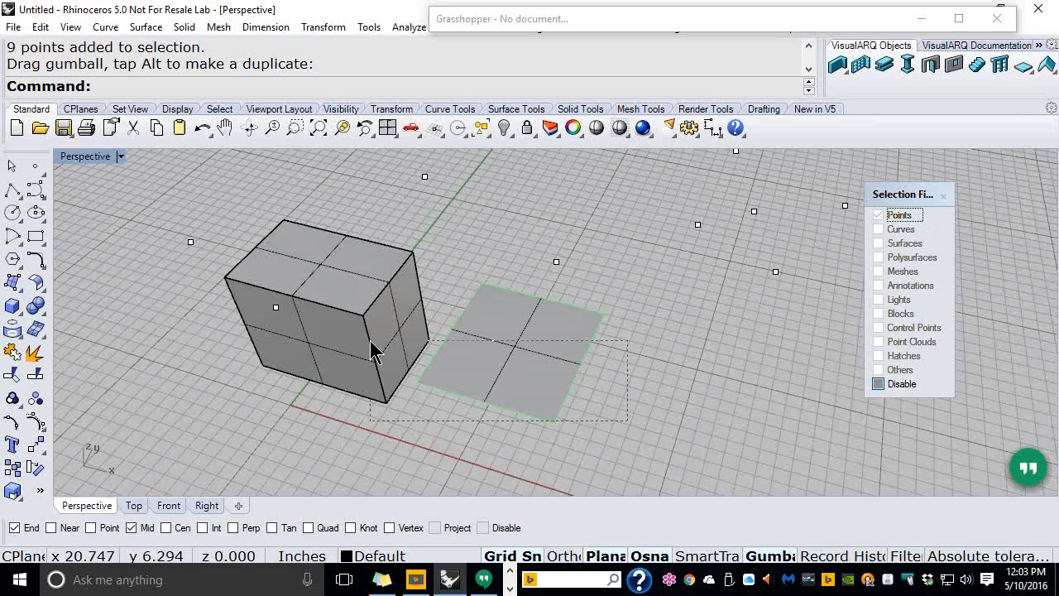
# Window-select the box, plane and points and delete them
pyautogui.hotkey('ctrl', 'a')
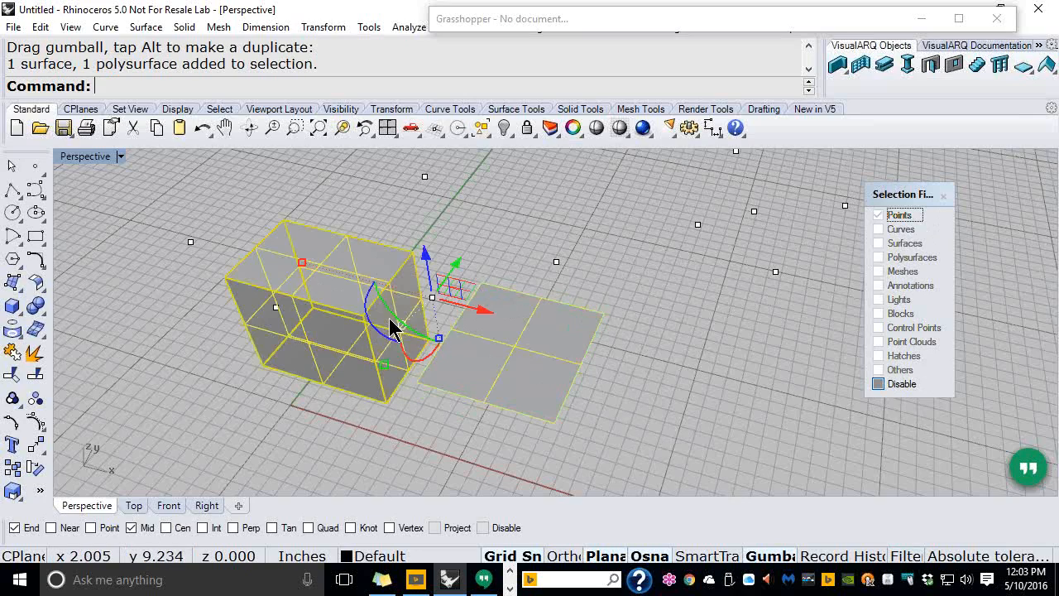
pyautogui.scroll(-6, 389, 318)
pyautogui.scroll(4, 291, 253)
pyautogui.press('Escape')
pyautogui.moveTo(834, 431); pyautogui.dragTo(241, 201)
pyautogui.press('Delete')
# Open, move and close the Layers panel, then return the viewport to Top
pyautogui.click(550, 130)
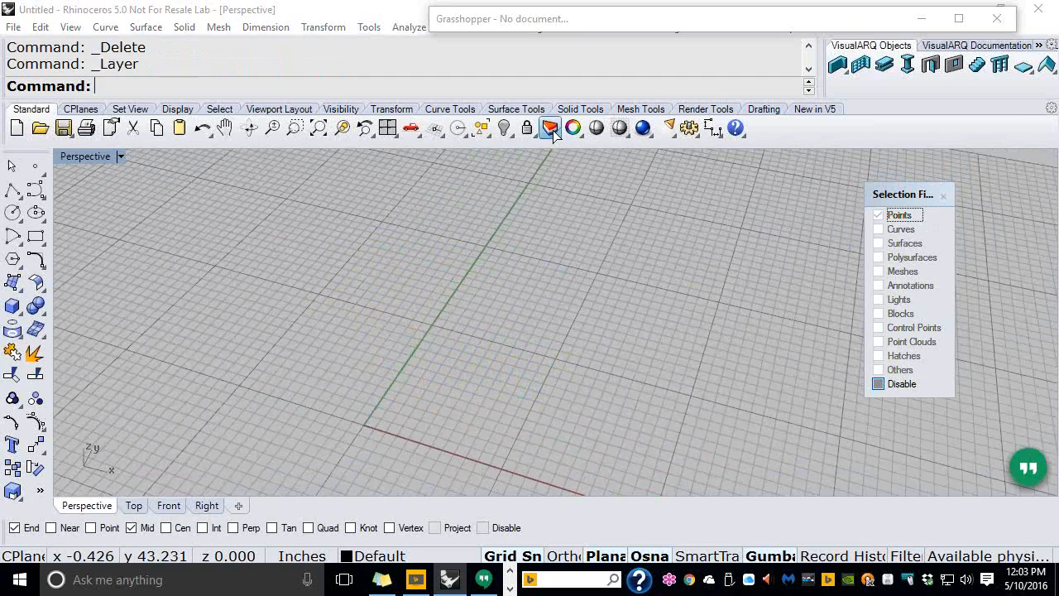
pyautogui.moveTo(674, 160); pyautogui.dragTo(402, 74)
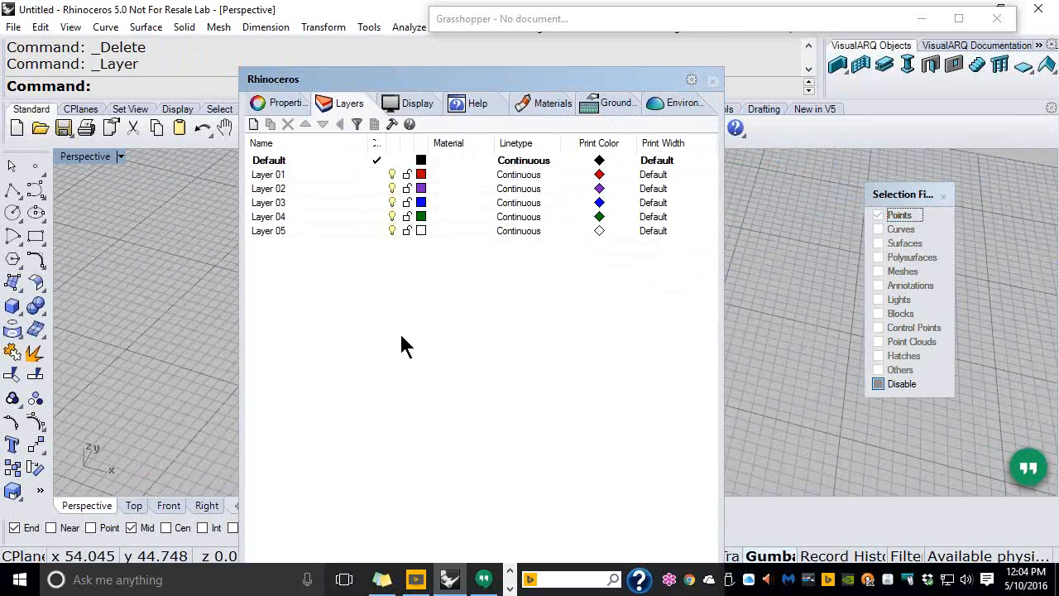
pyautogui.click(712, 82)
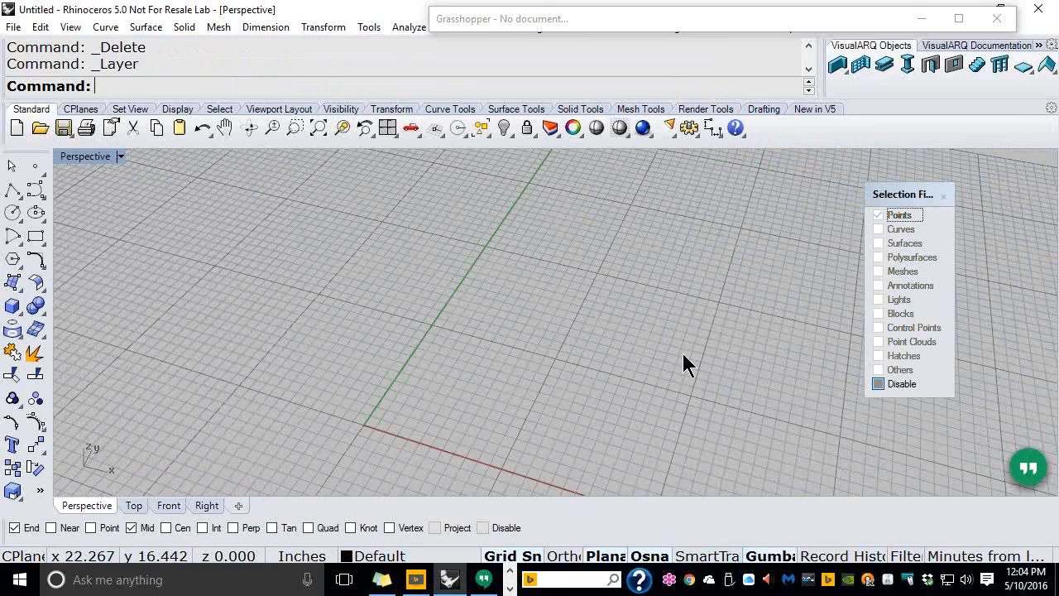
pyautogui.click(133, 505)
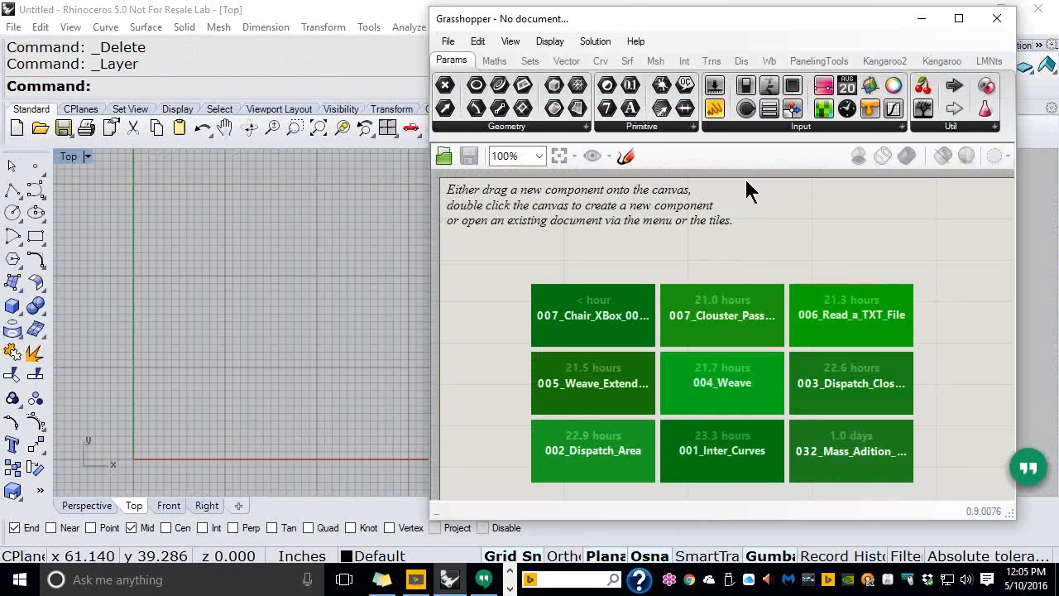
# Place a Sort List component from the Sets List panel onto a new Grasshopper canvas
pyautogui.click(531, 63)
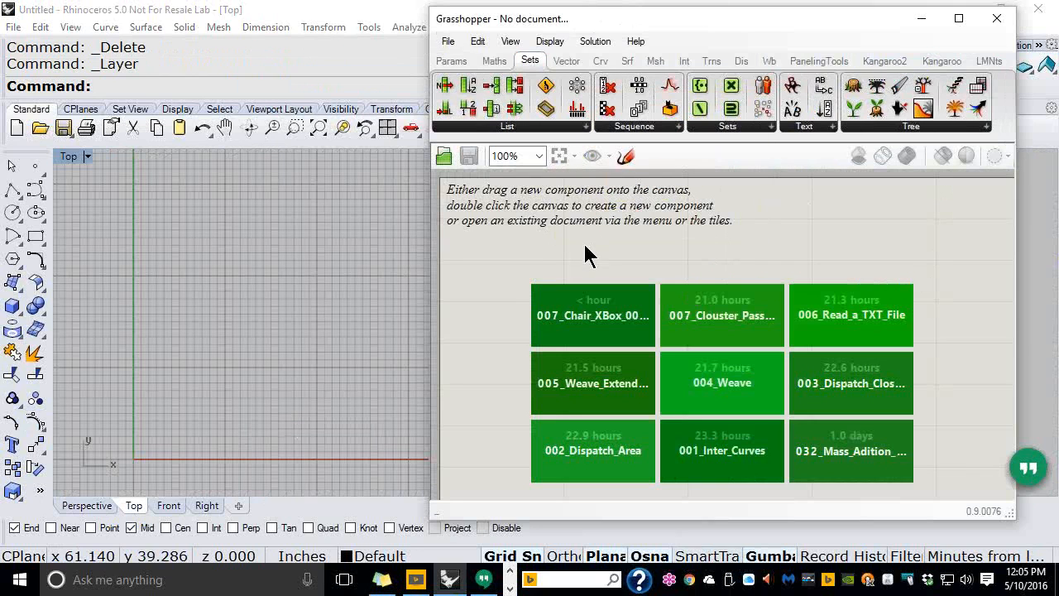
pyautogui.click(530, 126)
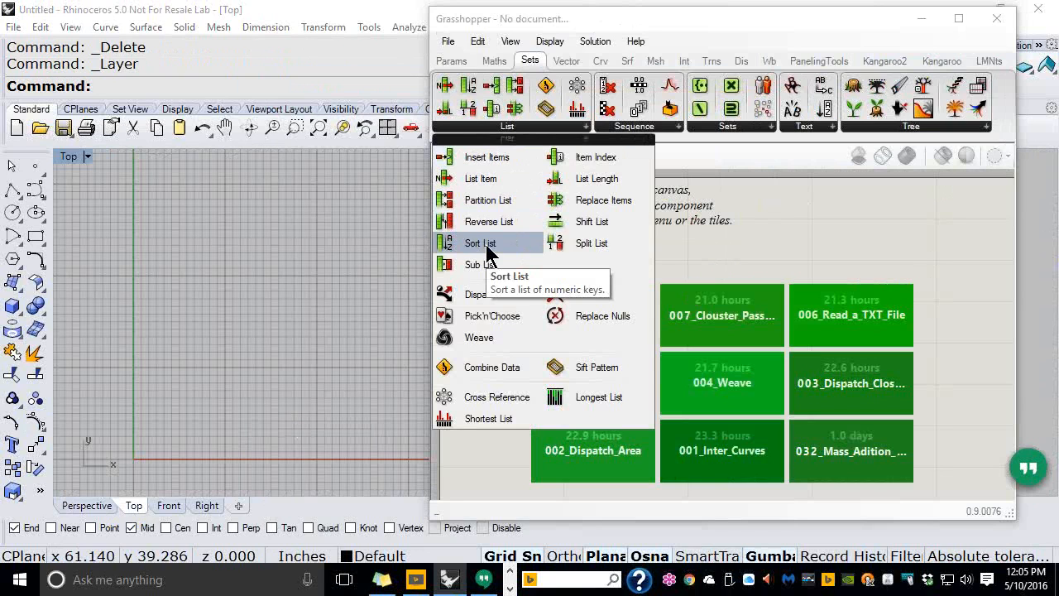
pyautogui.moveTo(487, 250); pyautogui.dragTo(869, 324)
pyautogui.scroll(4, 869, 324)
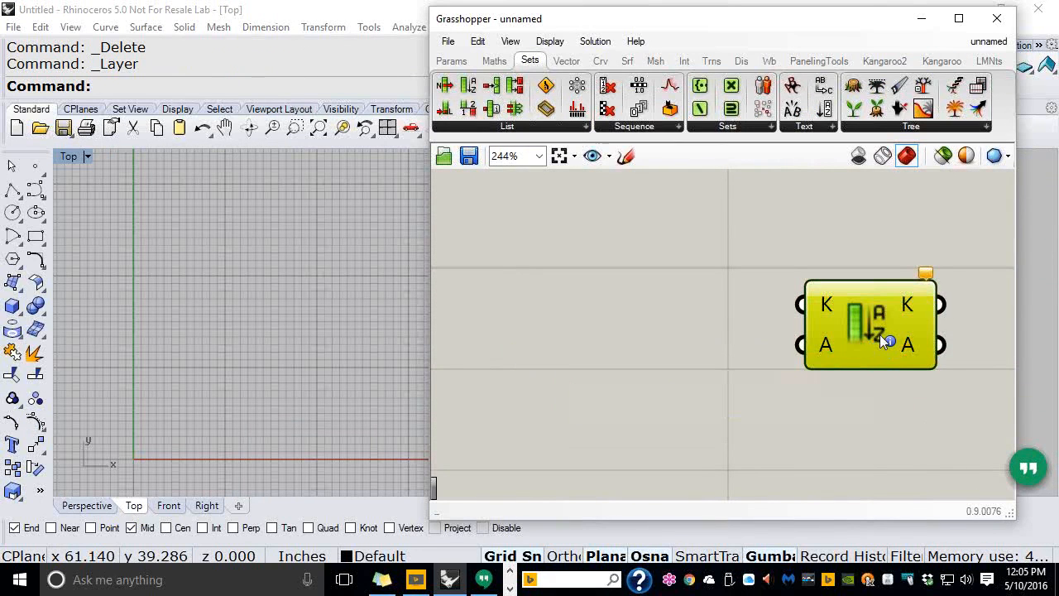
pyautogui.keyDown('ctrl'); pyautogui.keyDown('alt'); pyautogui.click(880, 335); pyautogui.keyUp('alt'); pyautogui.keyUp('ctrl')
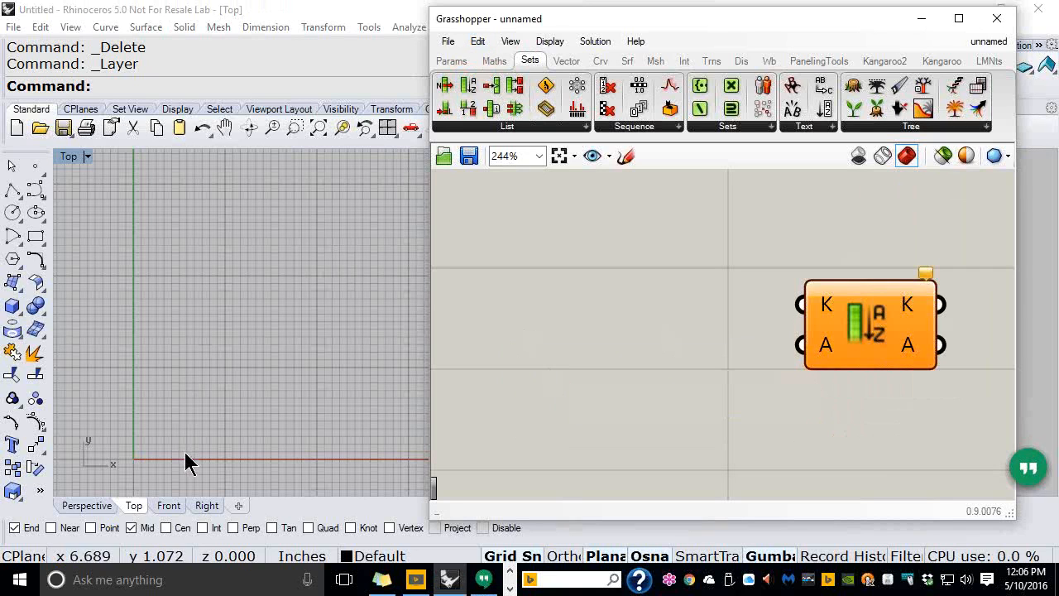
# Switch Rhino's viewport to Front and pan so the origin sits near the lower left
pyautogui.click(168, 509)
pyautogui.moveTo(268, 371); pyautogui.dragTo(105, 269, button='right')
pyautogui.moveTo(390, 155); pyautogui.dragTo(168, 382, button='right')
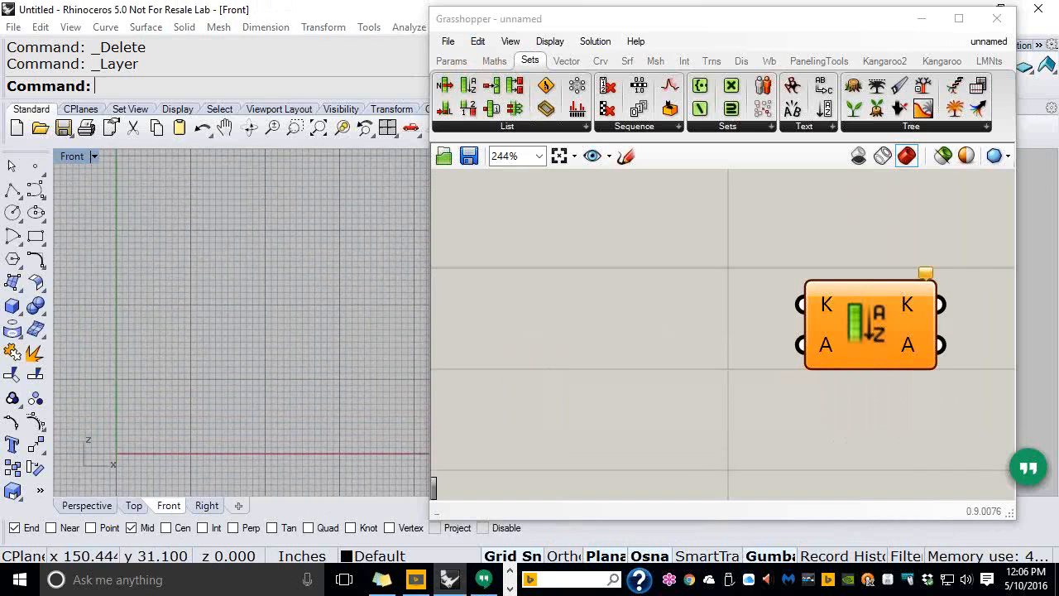
pyautogui.moveTo(196, 485); pyautogui.dragTo(279, 329)
pyautogui.moveTo(175, 405)
pyautogui.mouseDown()
pyautogui.moveTo(177, 486)
pyautogui.moveTo(264, 476)
pyautogui.moveTo(165, 403)
pyautogui.mouseUp()
pyautogui.moveTo(200, 278)
pyautogui.mouseDown()
pyautogui.moveTo(200, 378)
pyautogui.moveTo(264, 276)
pyautogui.mouseUp()
pyautogui.moveTo(200, 320)
pyautogui.mouseDown()
pyautogui.moveTo(263, 306)
pyautogui.moveTo(286, 268)
pyautogui.moveTo(313, 312)
pyautogui.mouseUp()
pyautogui.moveTo(328, 270)
pyautogui.mouseDown()
pyautogui.moveTo(333, 301)
pyautogui.moveTo(369, 257)
pyautogui.moveTo(371, 286)
pyautogui.mouseUp()
pyautogui.moveTo(385, 249)
pyautogui.mouseDown()
pyautogui.moveTo(383, 277)
pyautogui.moveTo(402, 237)
pyautogui.mouseUp()
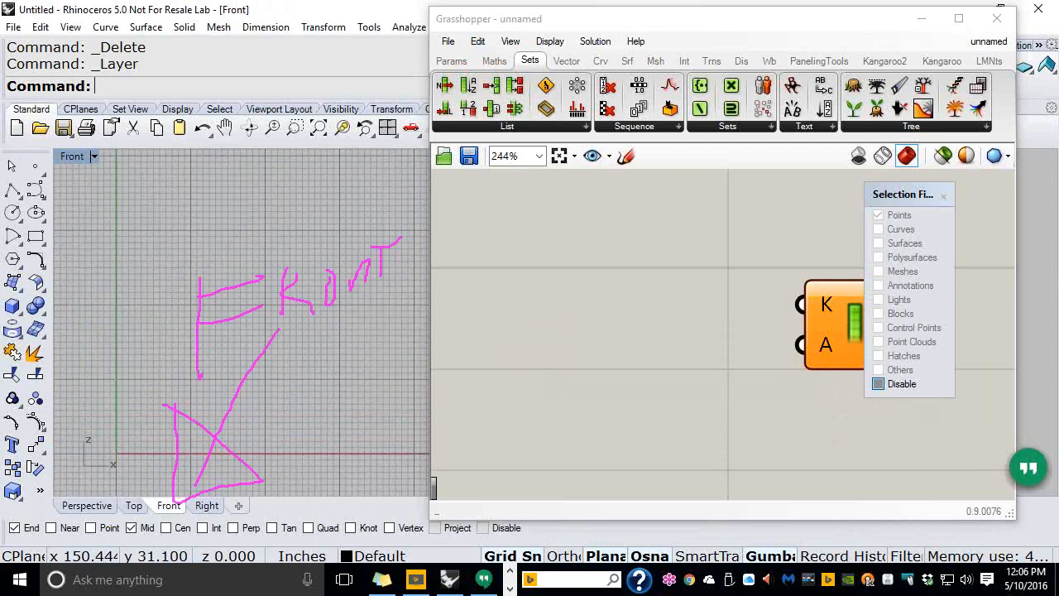
# Move the Grasshopper window further to the right
pyautogui.press('Escape')
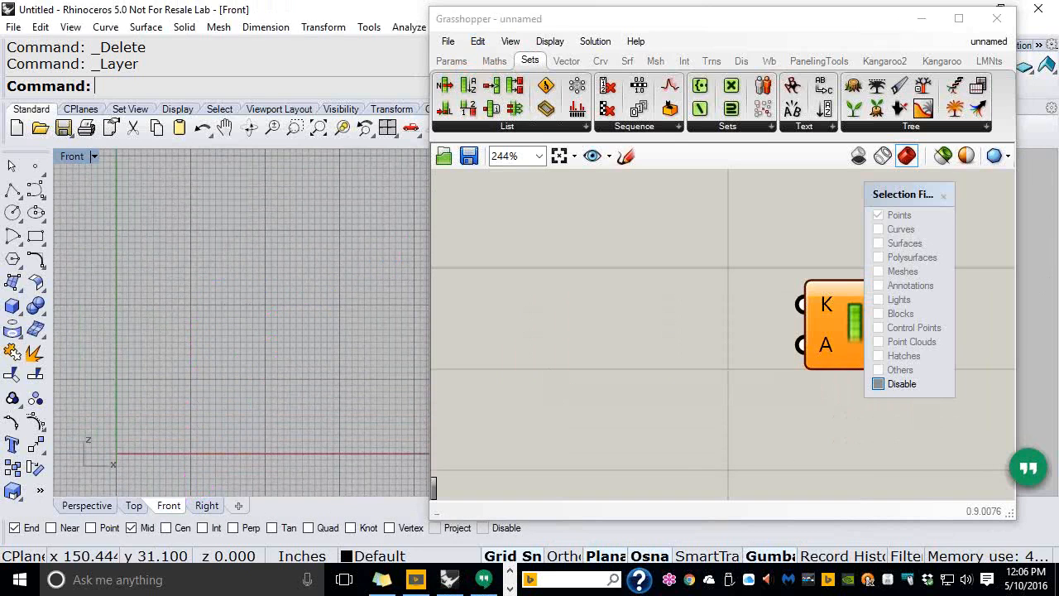
pyautogui.click(653, 24)
pyautogui.moveTo(654, 29); pyautogui.dragTo(707, 28)
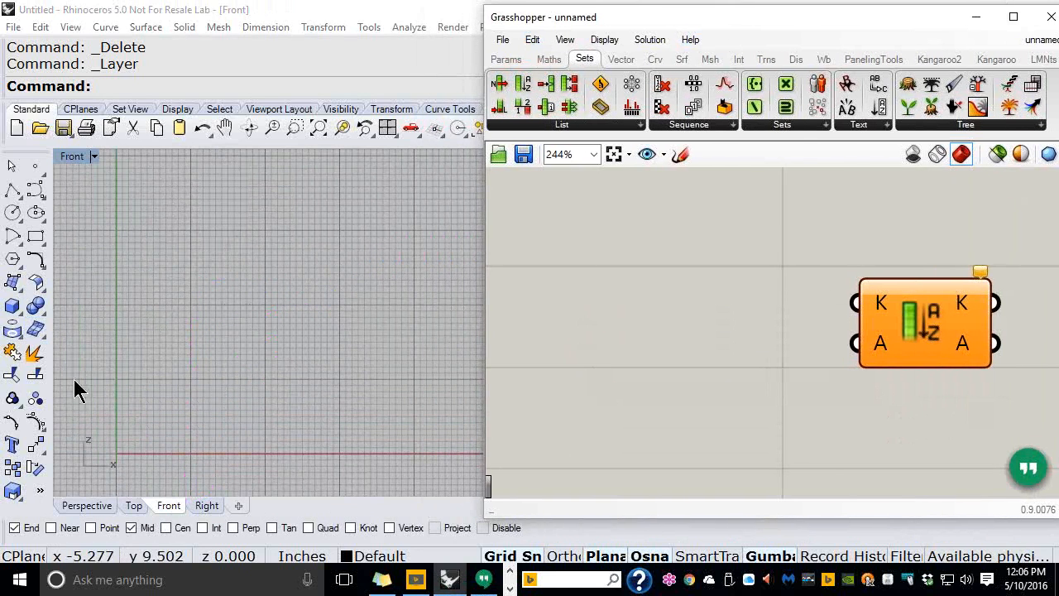
# Draw the lowest and middle wavy control-point curves in the Front view
pyautogui.click(35, 195)
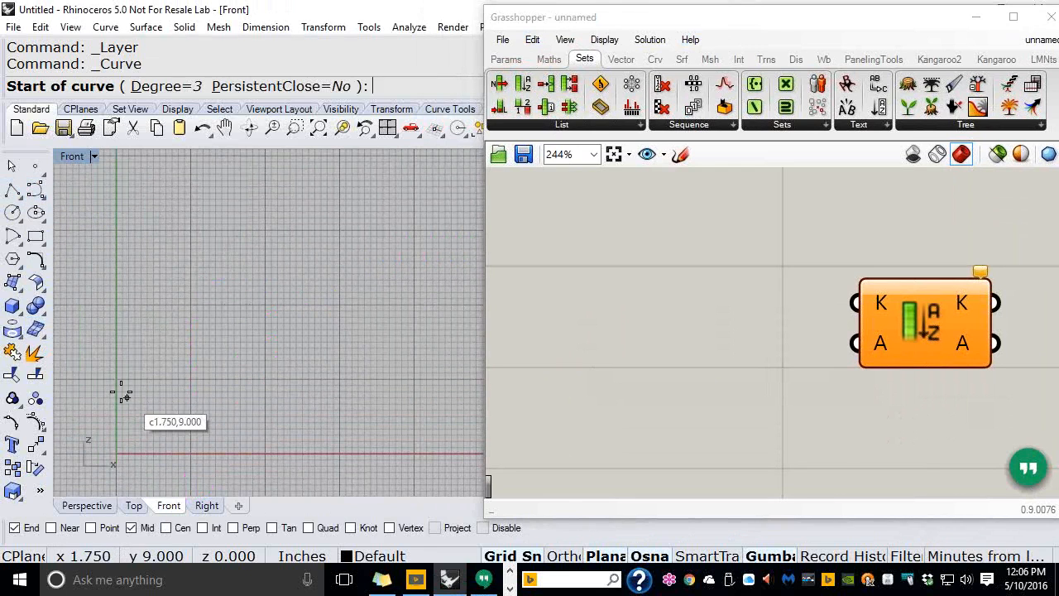
pyautogui.click(119, 378)
pyautogui.click(192, 416)
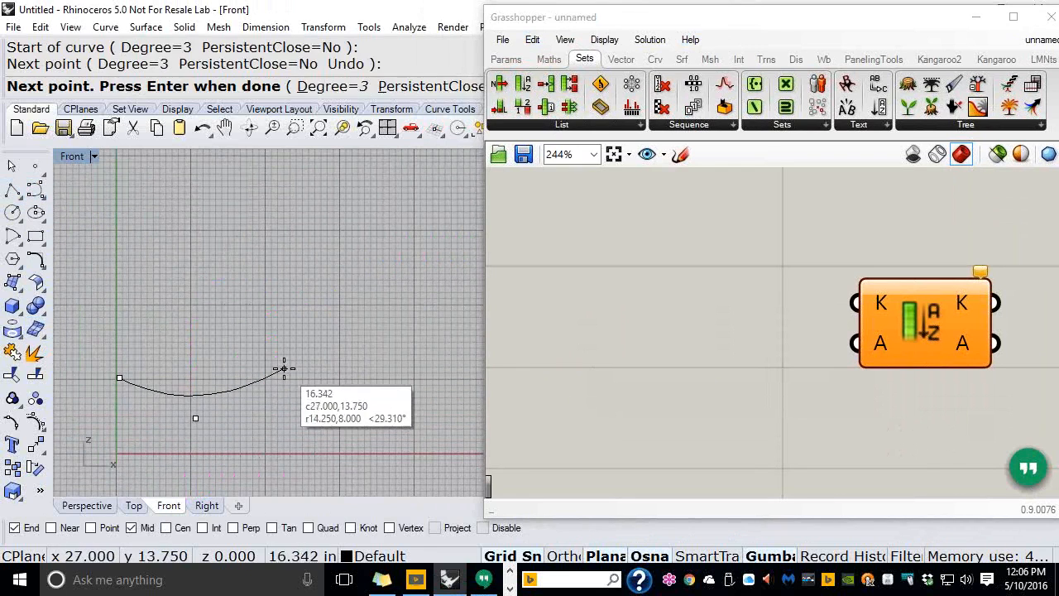
pyautogui.click(283, 366)
pyautogui.click(411, 377)
pyautogui.press('Return')
pyautogui.press('Return')
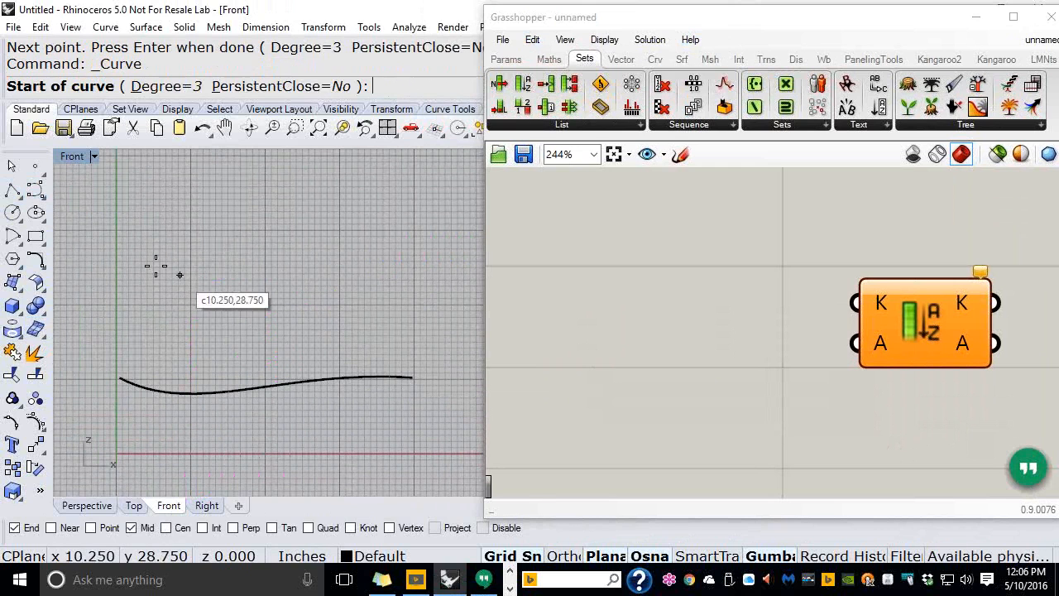
pyautogui.click(100, 309)
pyautogui.click(210, 277)
pyautogui.click(280, 296)
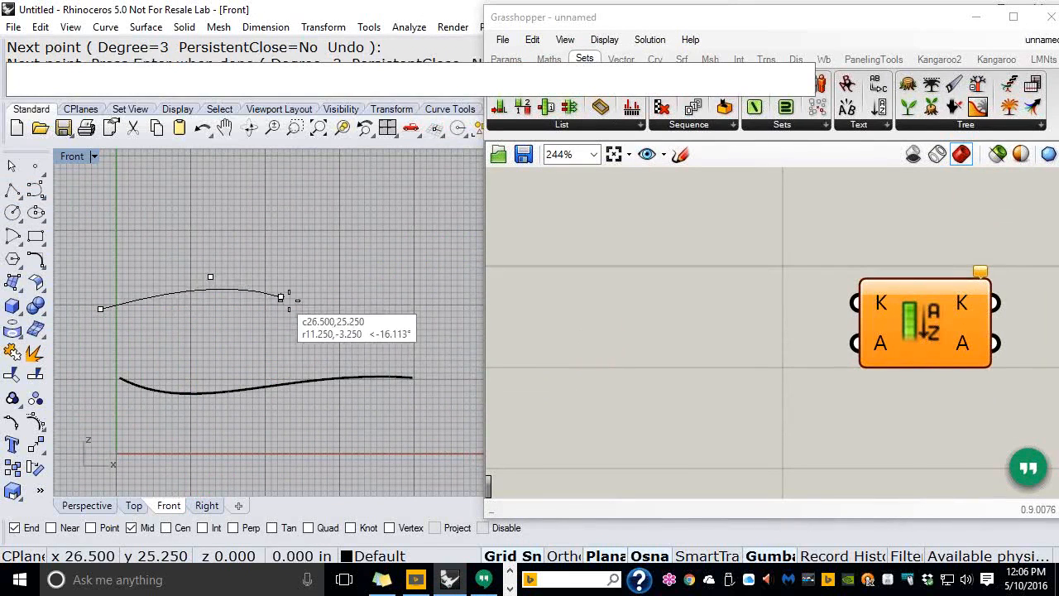
pyautogui.click(327, 326)
pyautogui.click(419, 326)
pyautogui.press('Return')
# Draw the third, topmost wavy curve above the other two
pyautogui.press('Return')
pyautogui.click(110, 226)
pyautogui.click(219, 200)
pyautogui.click(306, 222)
pyautogui.click(338, 251)
pyautogui.click(412, 262)
pyautogui.press('Return')
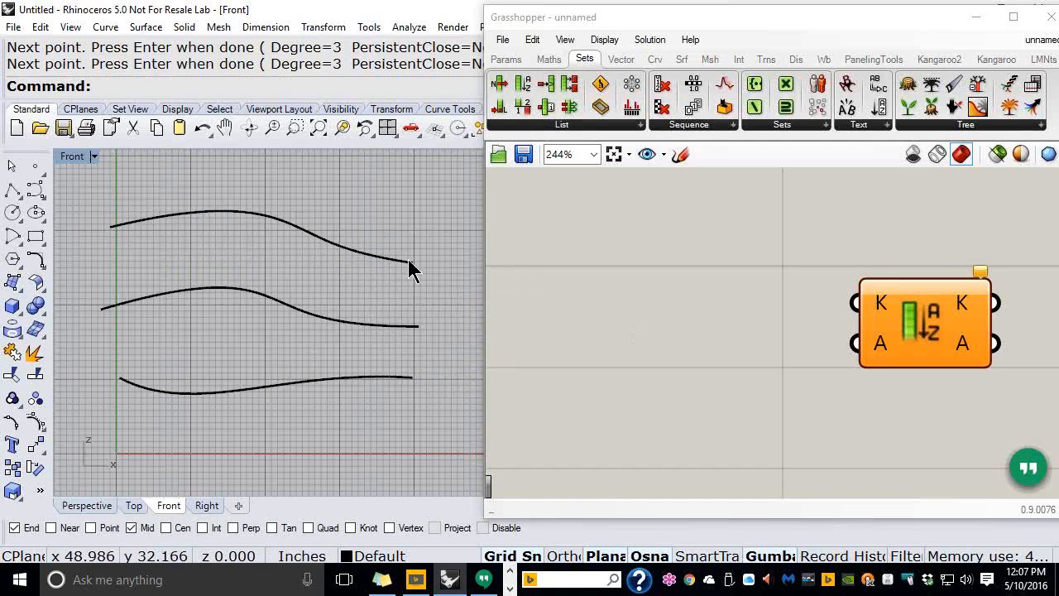
# Switch to the Perspective view and orbit to see the three stacked curves
pyautogui.moveTo(359, 267); pyautogui.dragTo(303, 284, button='right')
pyautogui.scroll(2, 243, 264)
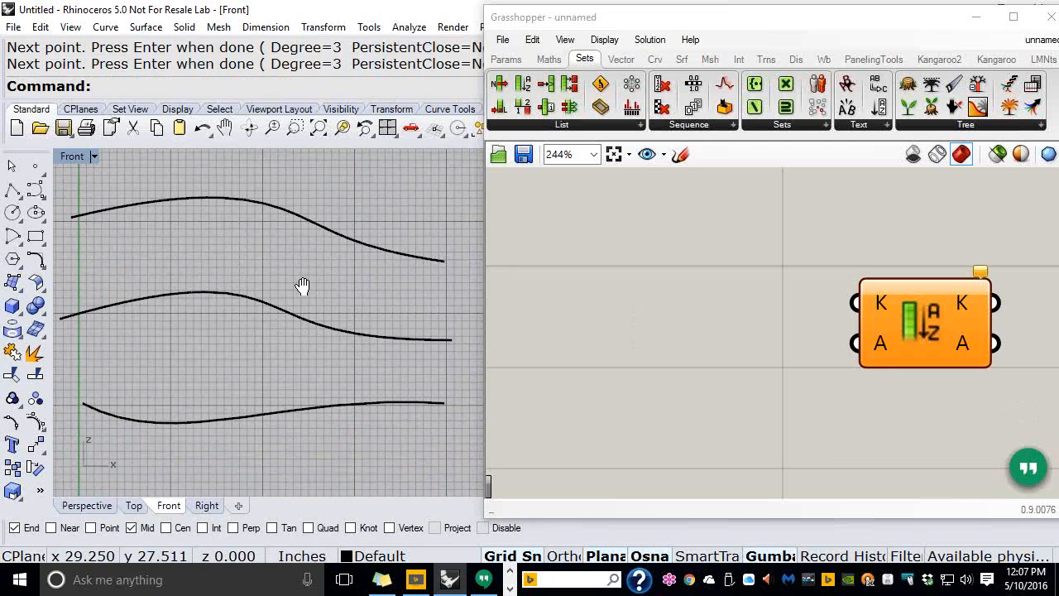
pyautogui.click(86, 505)
pyautogui.scroll(-8, 141, 346)
pyautogui.rightClick(196, 283)
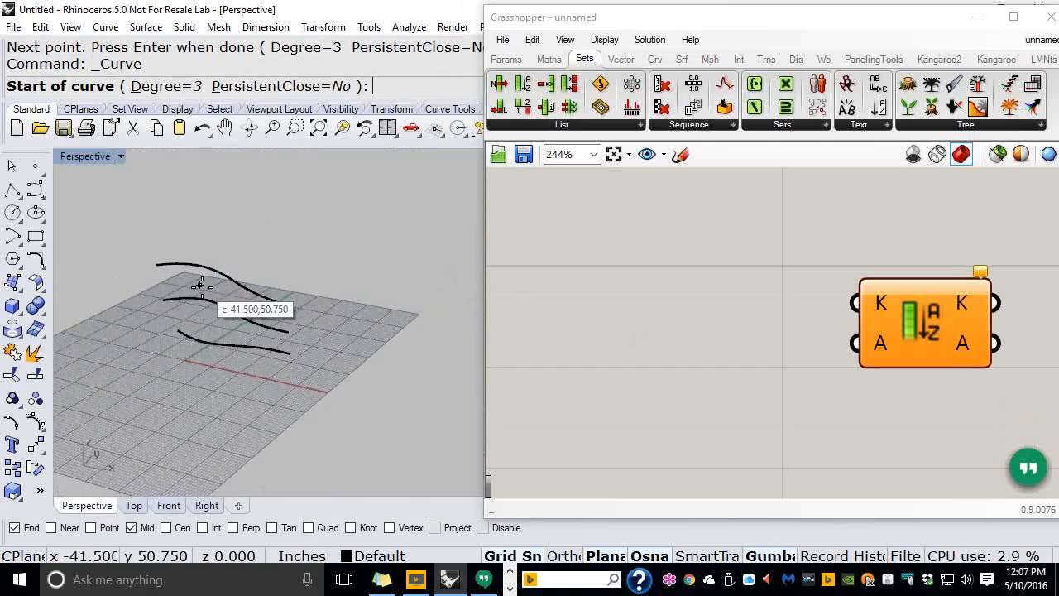
pyautogui.scroll(7, 204, 287)
pyautogui.moveTo(225, 294); pyautogui.dragTo(252, 273, button='right')
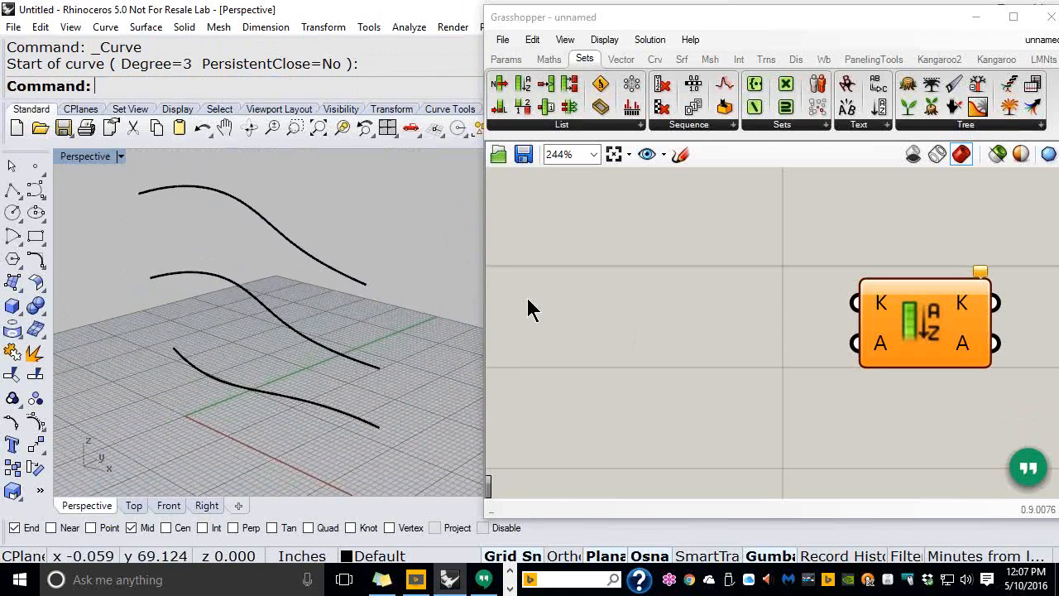
# Add a Curve parameter and set it to multiple curves by window-selecting all three
pyautogui.click(507, 60)
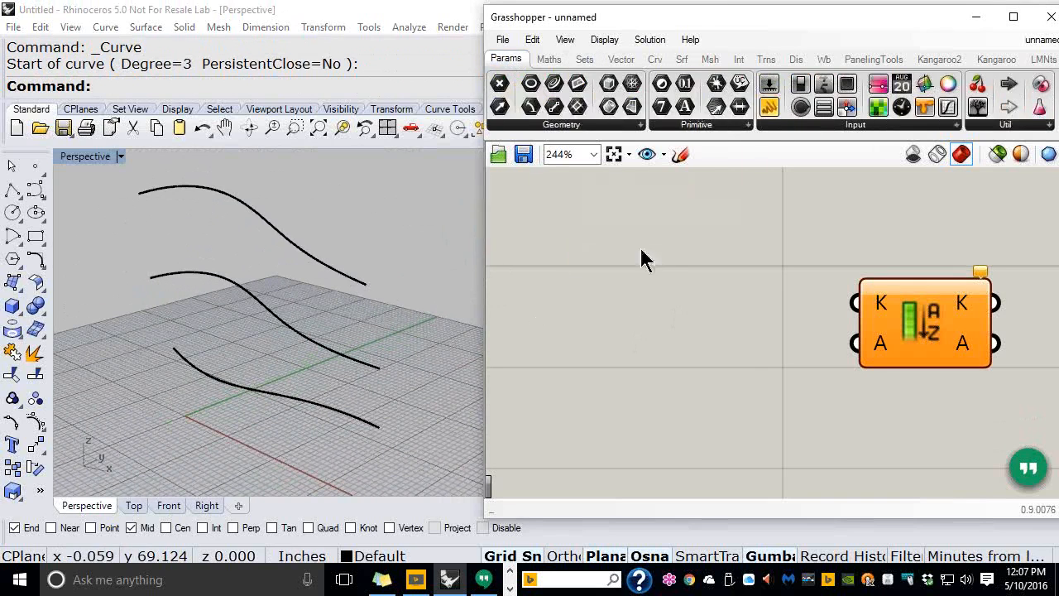
pyautogui.moveTo(553, 86); pyautogui.dragTo(558, 298)
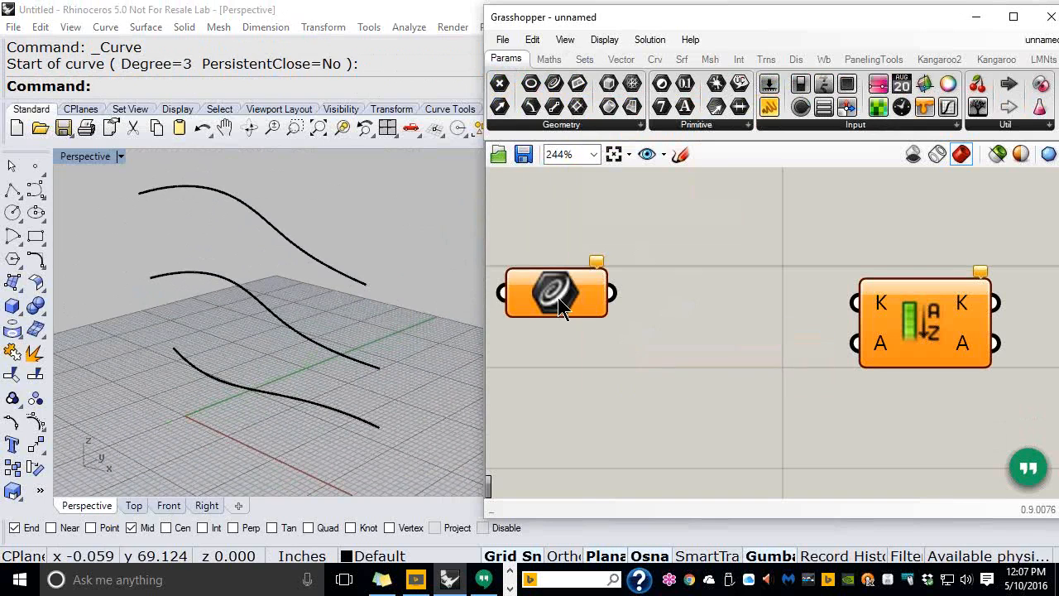
pyautogui.rightClick(558, 298)
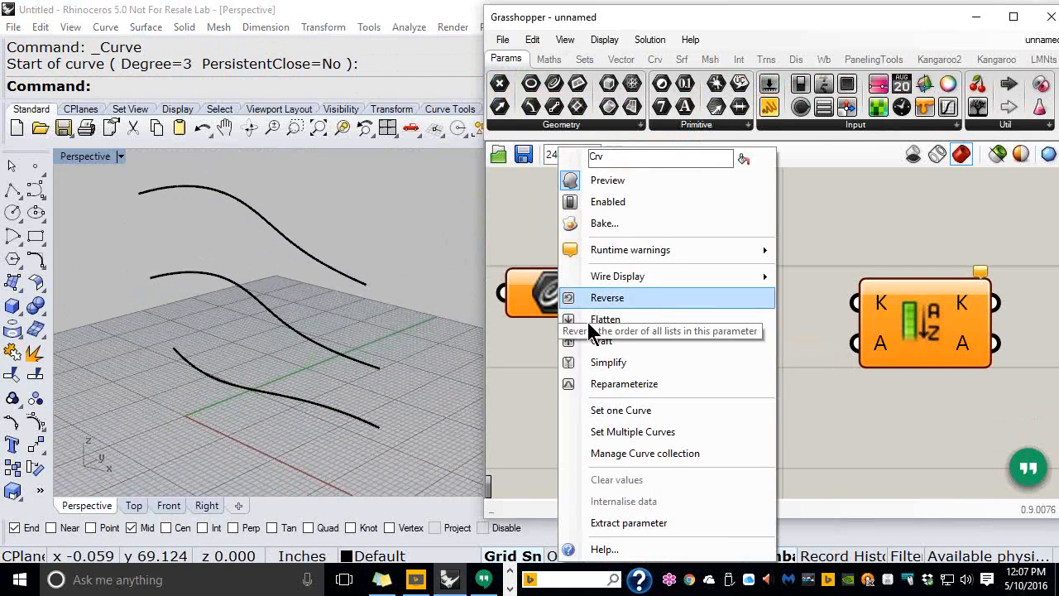
pyautogui.click(626, 432)
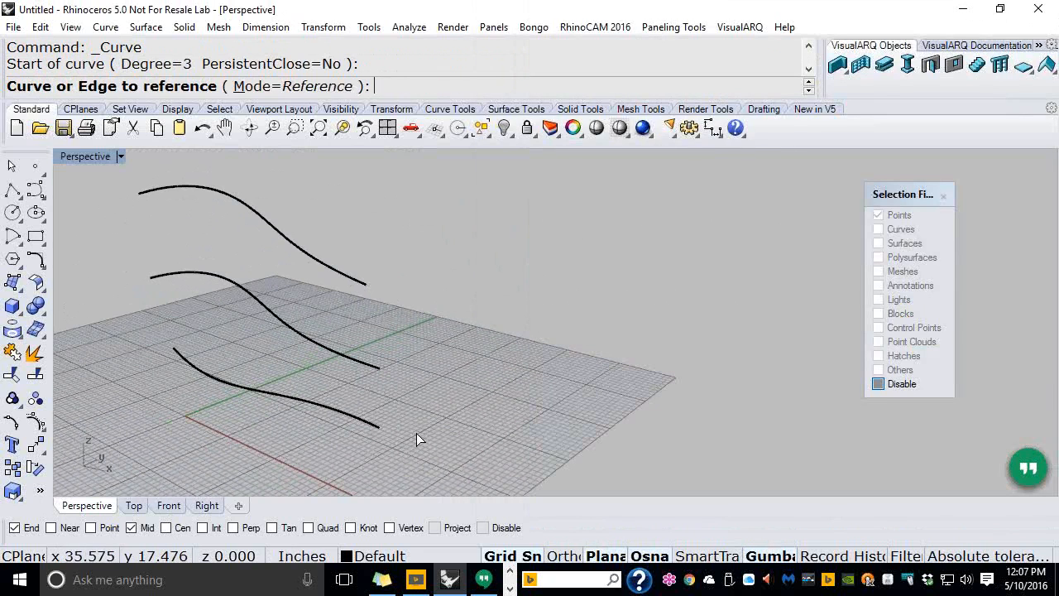
pyautogui.moveTo(416, 433); pyautogui.dragTo(248, 274)
pyautogui.press('Return')
# Move Sort List further right and check the lowest, middle and top curves
pyautogui.scroll(-1, 653, 394)
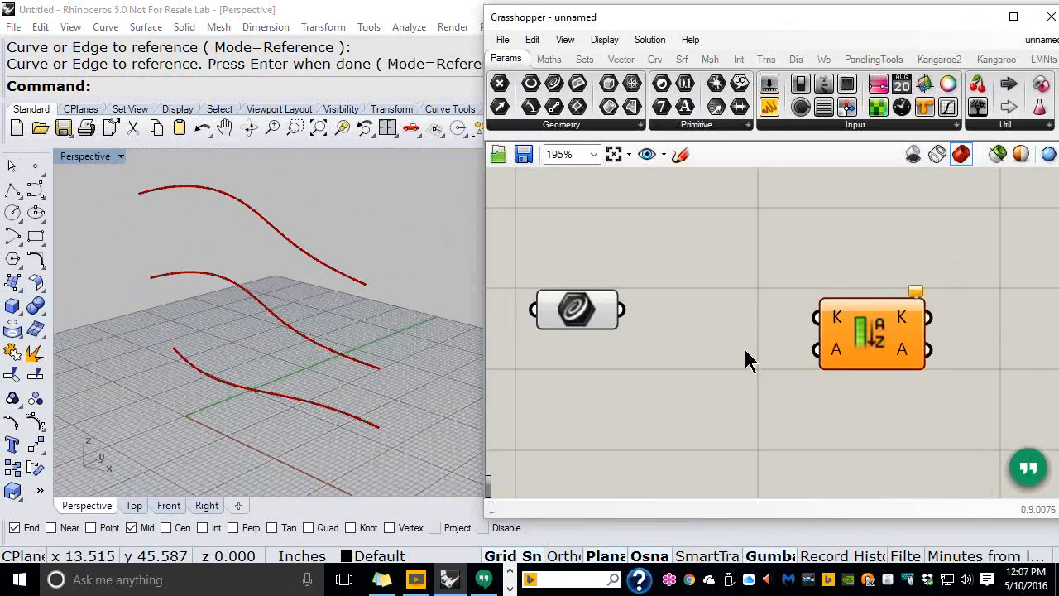
pyautogui.moveTo(841, 350); pyautogui.dragTo(907, 339)
pyautogui.click(683, 344)
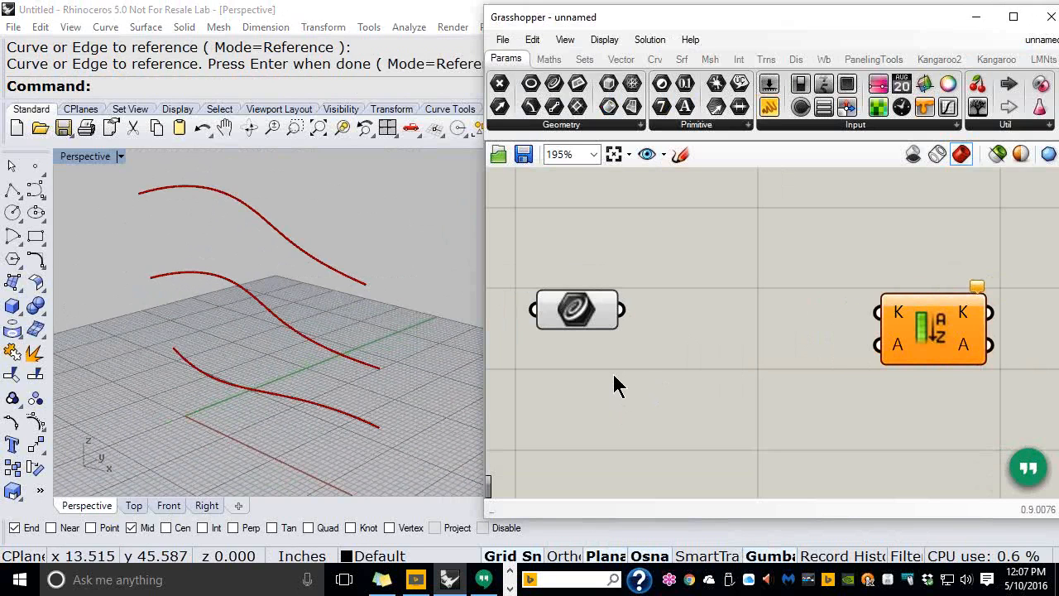
pyautogui.click(321, 416)
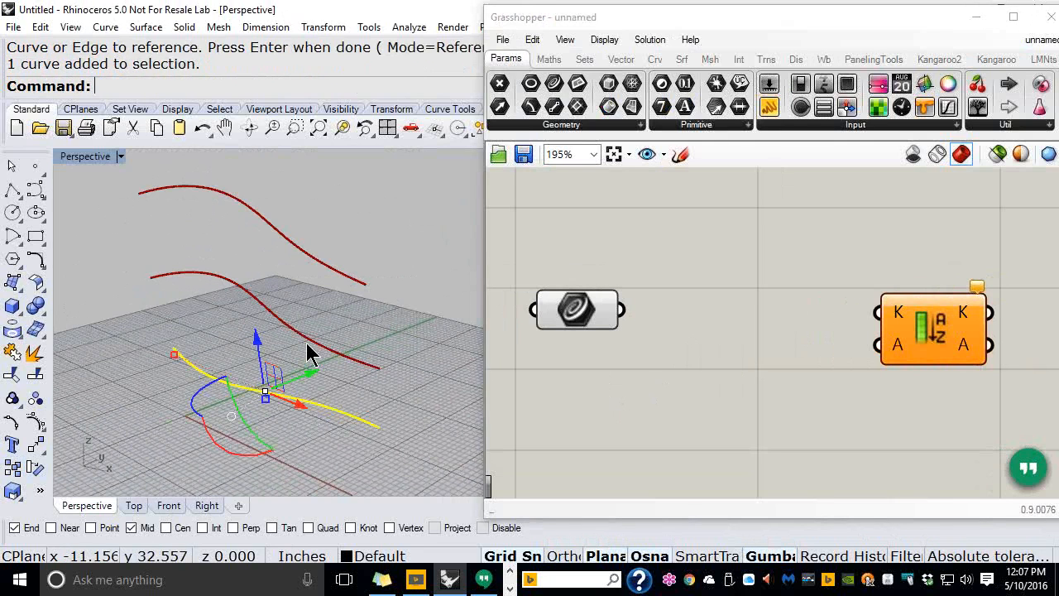
pyautogui.click(306, 341)
pyautogui.click(315, 256)
pyautogui.click(407, 347)
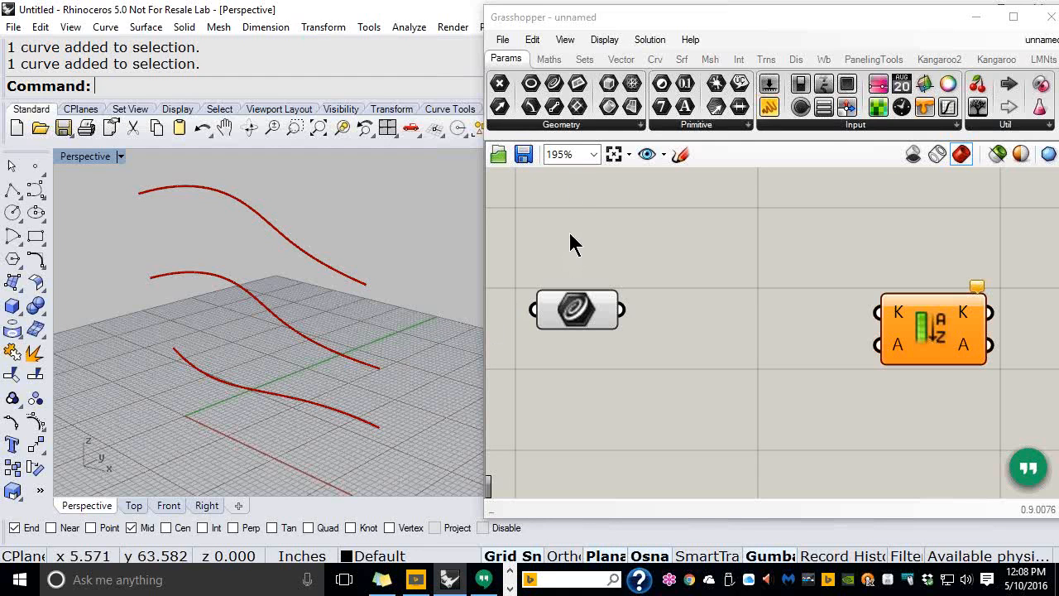
# Add an End Points component and wire the Curve parameter into its C input
pyautogui.click(655, 61)
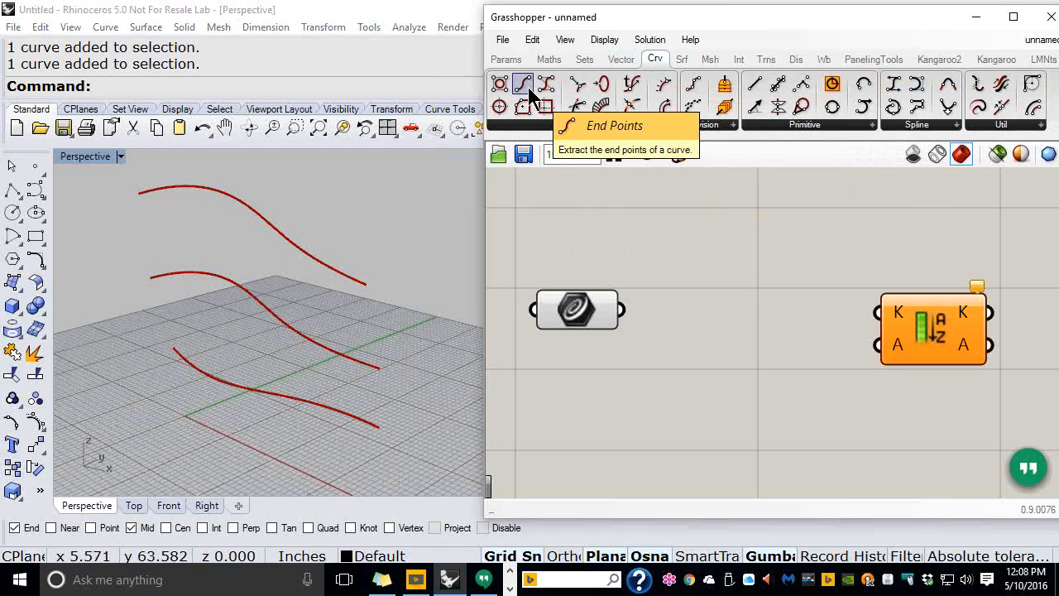
pyautogui.moveTo(529, 93); pyautogui.dragTo(686, 252)
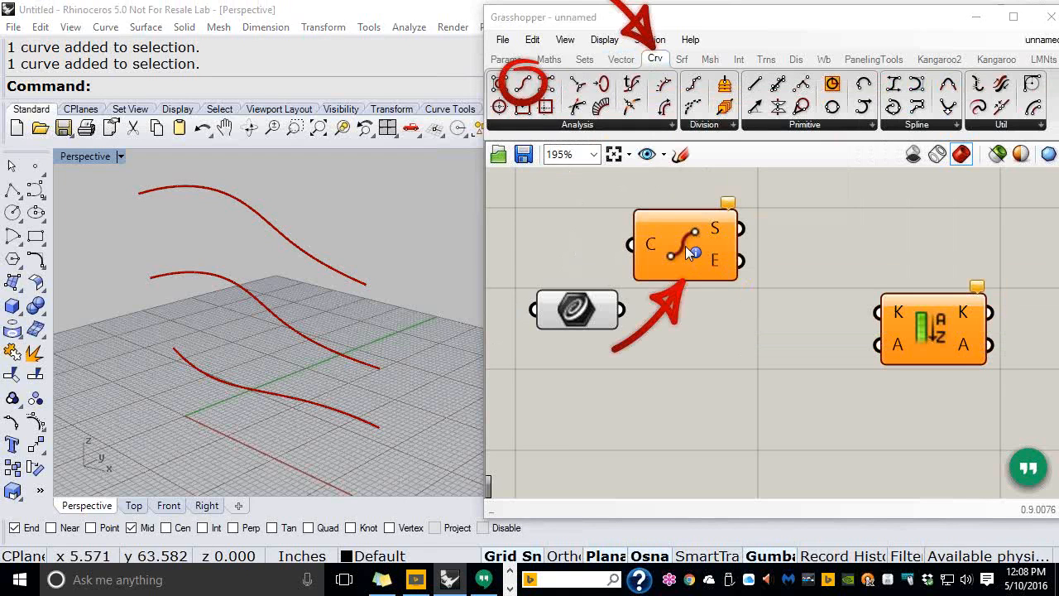
pyautogui.moveTo(687, 253); pyautogui.dragTo(719, 226)
pyautogui.moveTo(623, 310); pyautogui.dragTo(662, 220)
# Shift the Grasshopper window left, widen it to the screen edge, and move Sort List right
pyautogui.moveTo(598, 27); pyautogui.dragTo(502, 31)
pyautogui.moveTo(310, 308); pyautogui.dragTo(194, 300, button='right')
pyautogui.moveTo(480, 33); pyautogui.dragTo(413, 26)
pyautogui.moveTo(893, 255); pyautogui.dragTo(1058, 263)
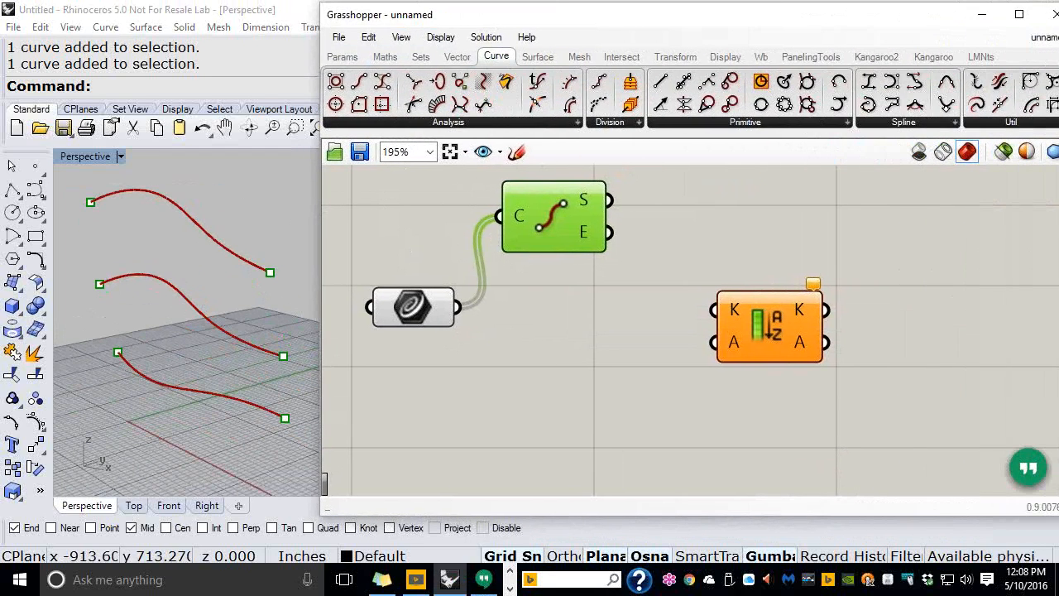
pyautogui.click(897, 283)
pyautogui.click(761, 333)
pyautogui.moveTo(761, 332); pyautogui.dragTo(959, 338)
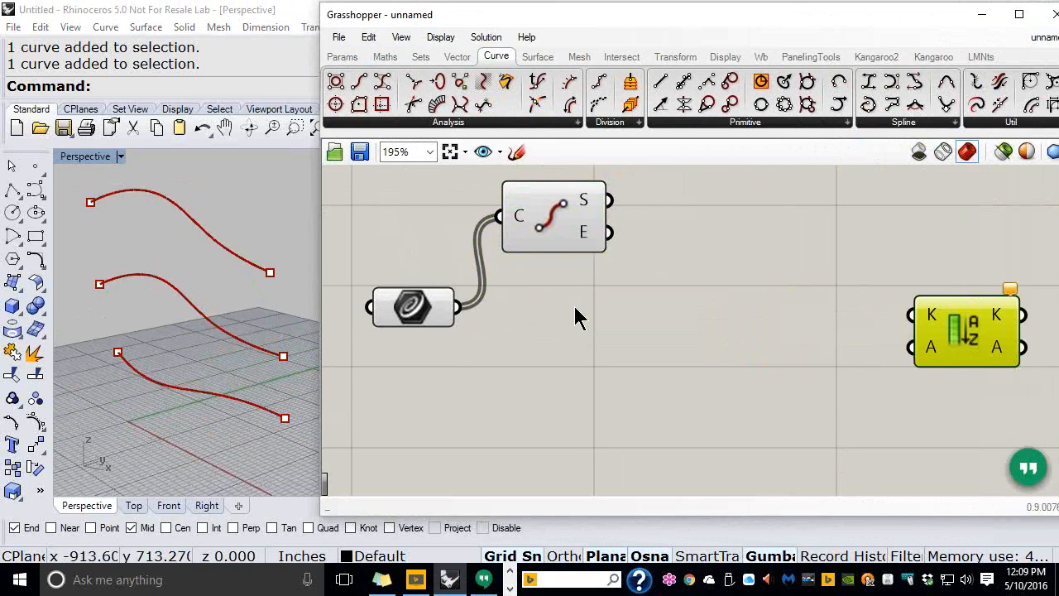
# Feed End Points S into a Deconstruct Point, showing start-point Z values 12.25, 23.25 and 36.5
pyautogui.click(455, 58)
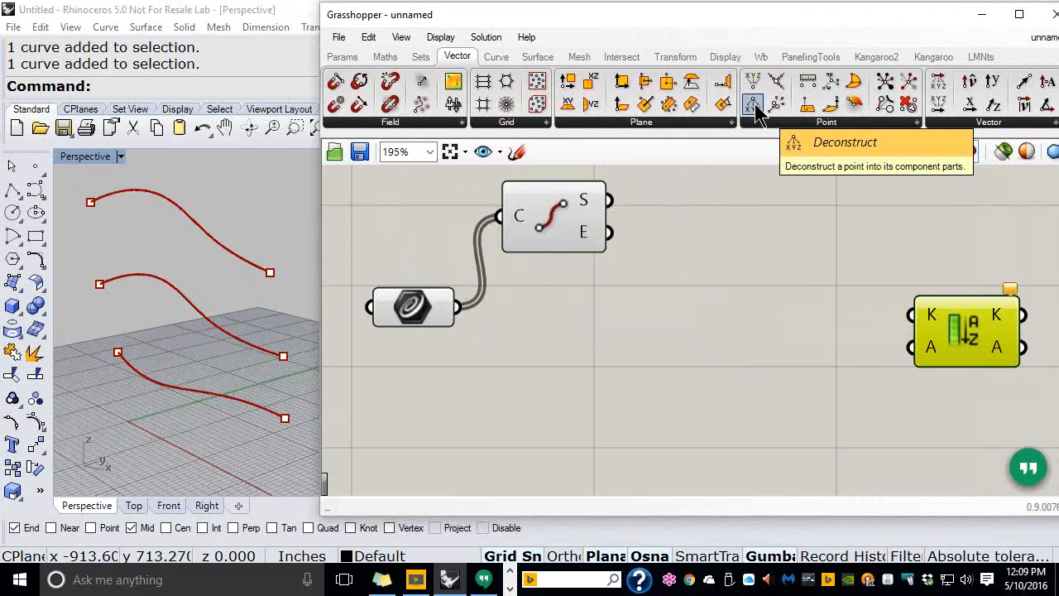
pyautogui.moveTo(755, 109); pyautogui.dragTo(707, 354)
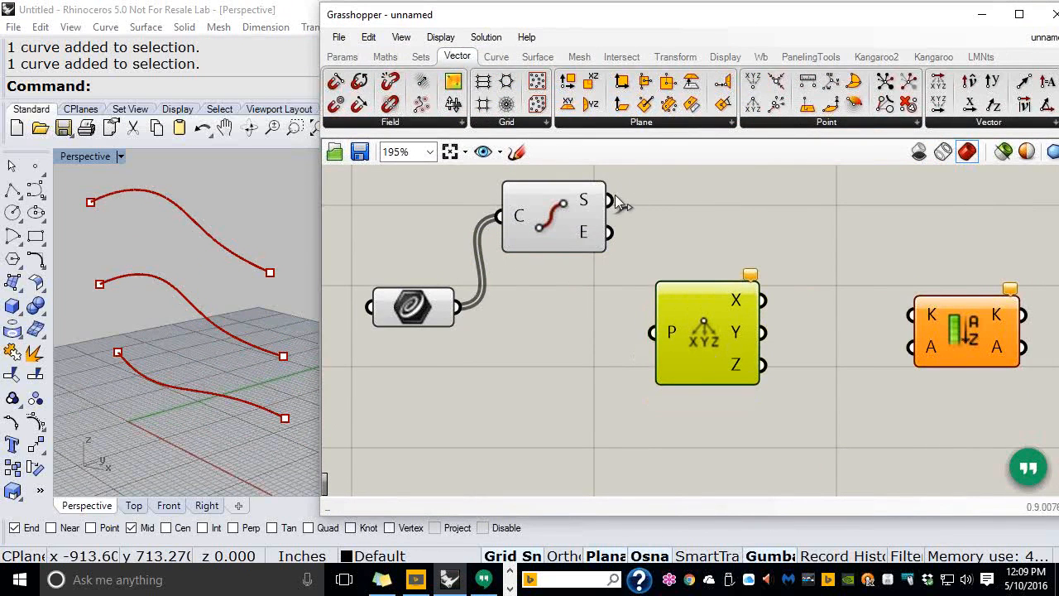
pyautogui.moveTo(610, 201); pyautogui.dragTo(652, 331)
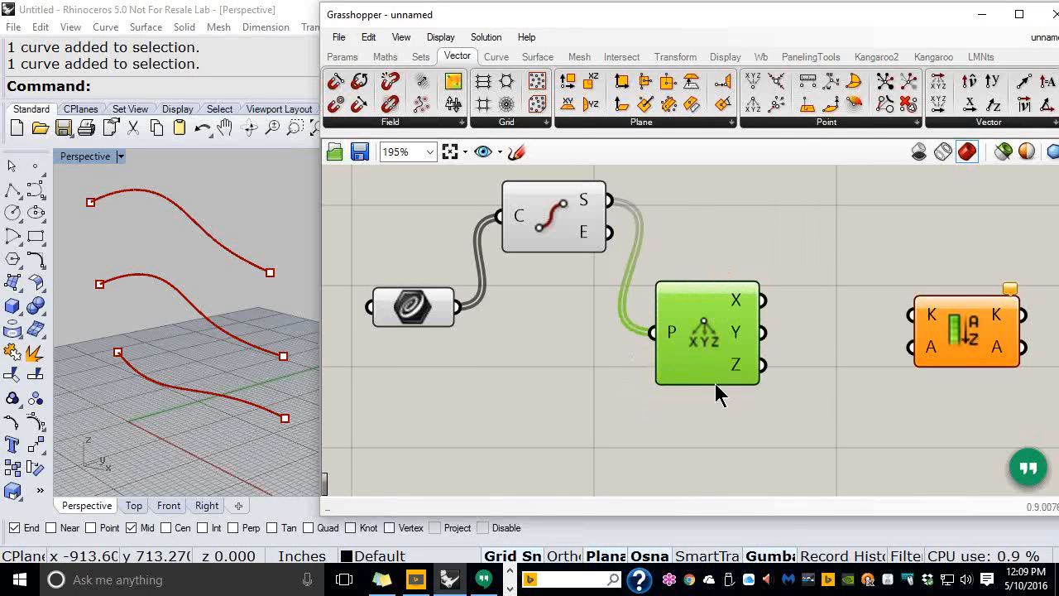
pyautogui.scroll(4, 827, 343)
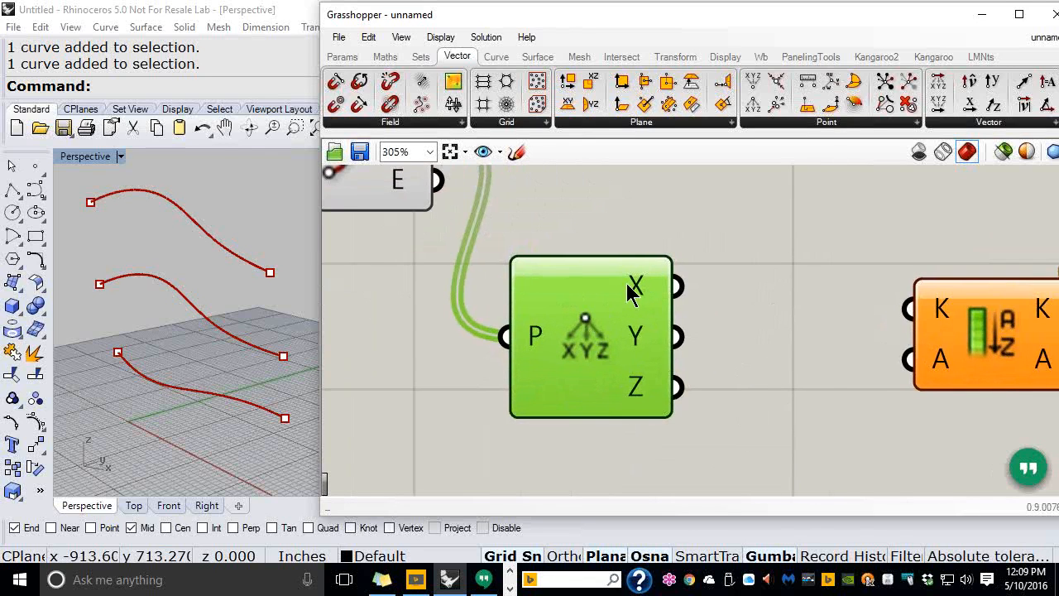
pyautogui.moveTo(636, 291)
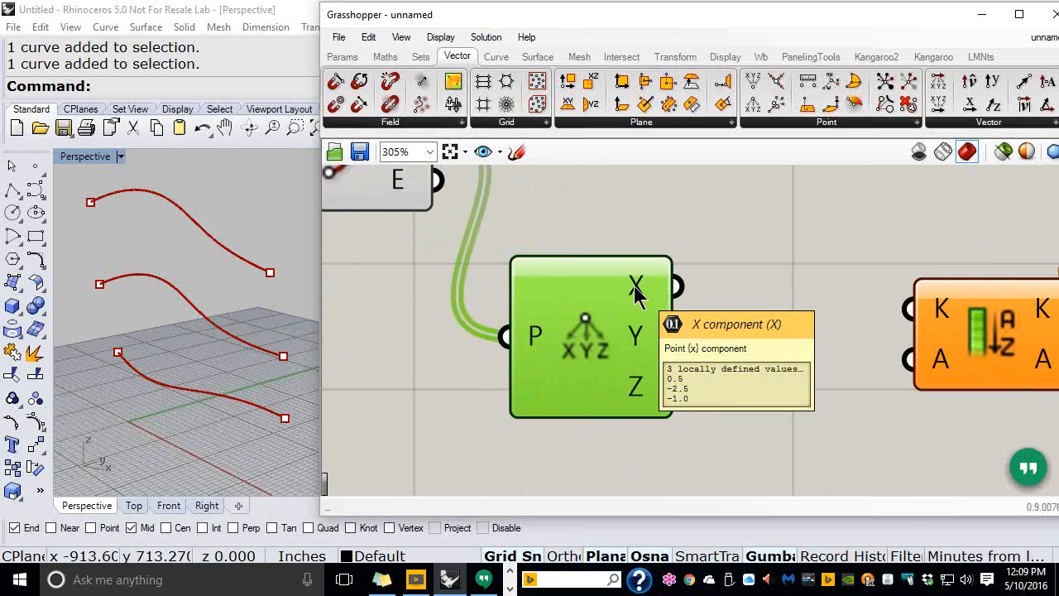
pyautogui.moveTo(638, 337)
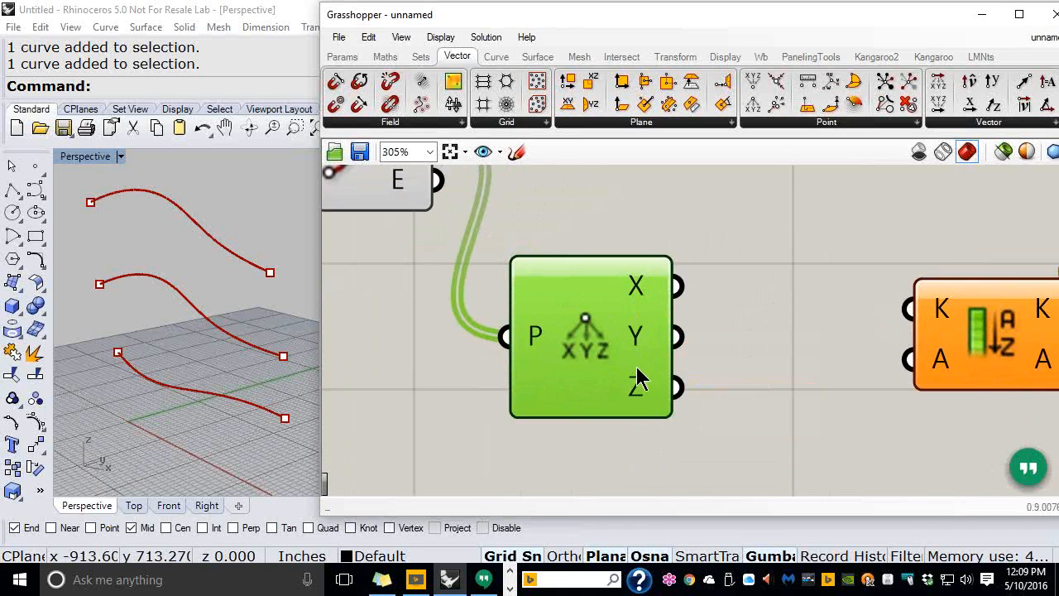
pyautogui.moveTo(634, 396)
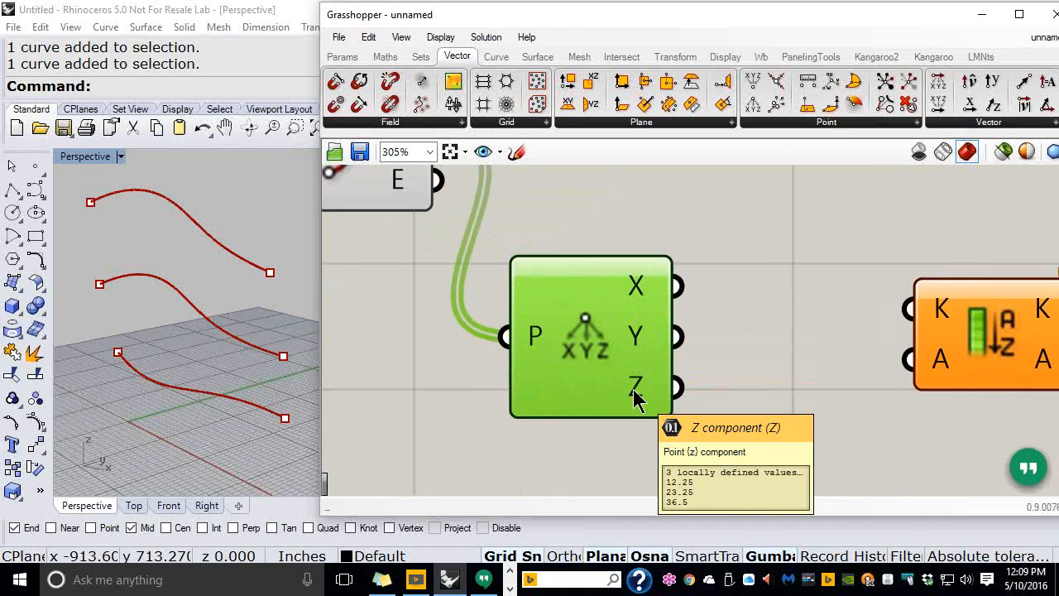
pyautogui.click(772, 335)
pyautogui.scroll(-3, 814, 326)
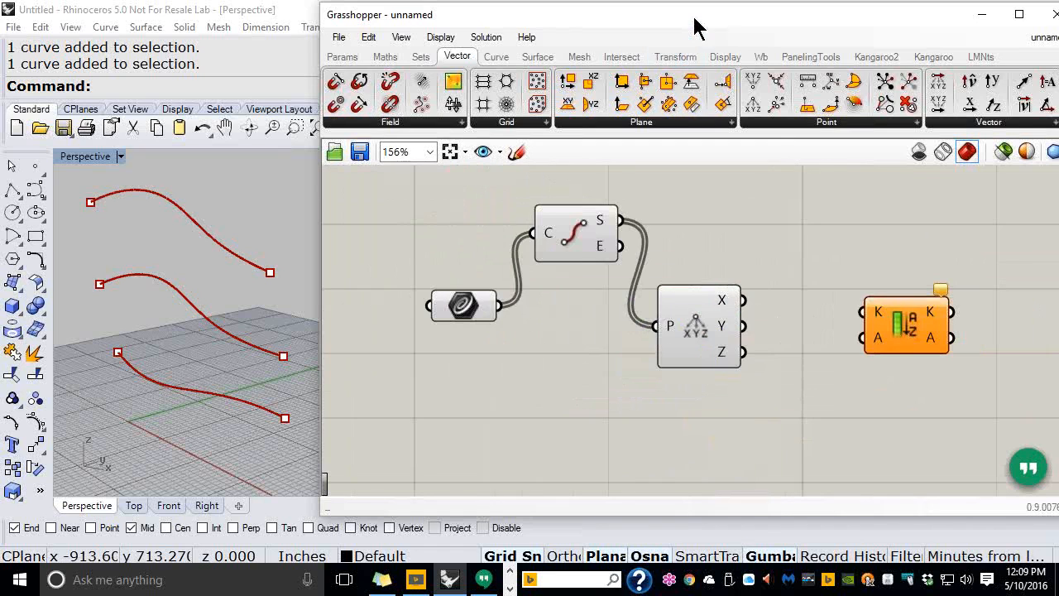
# Nudge the Grasshopper window right, orbit the Rhino view, and move Sort List right and down
pyautogui.moveTo(702, 28); pyautogui.dragTo(721, 16)
pyautogui.scroll(-1, 225, 374)
pyautogui.moveTo(223, 375); pyautogui.dragTo(196, 362, button='right')
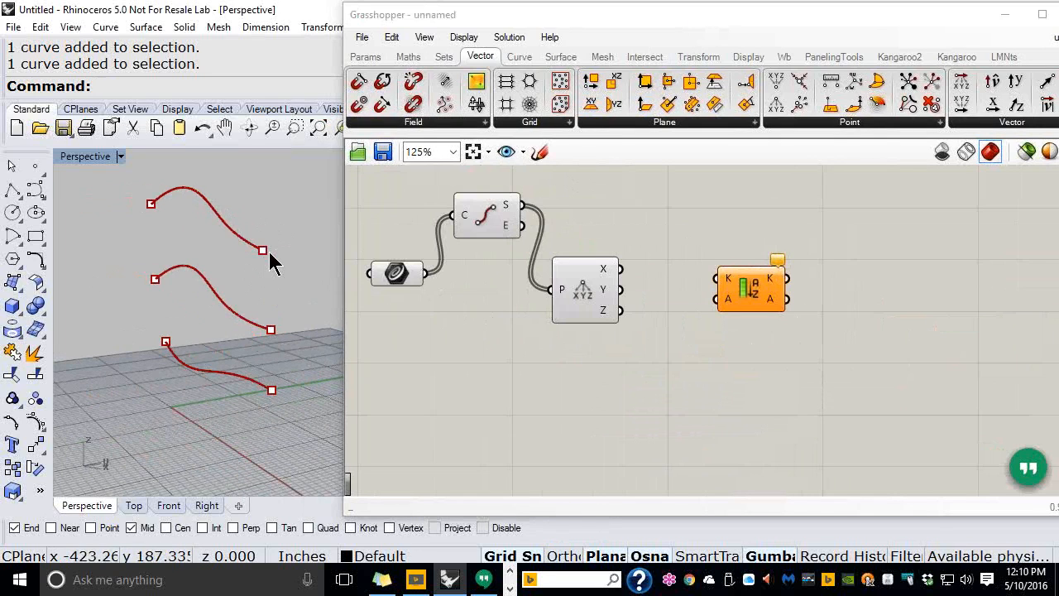
pyautogui.moveTo(763, 303); pyautogui.dragTo(863, 320)
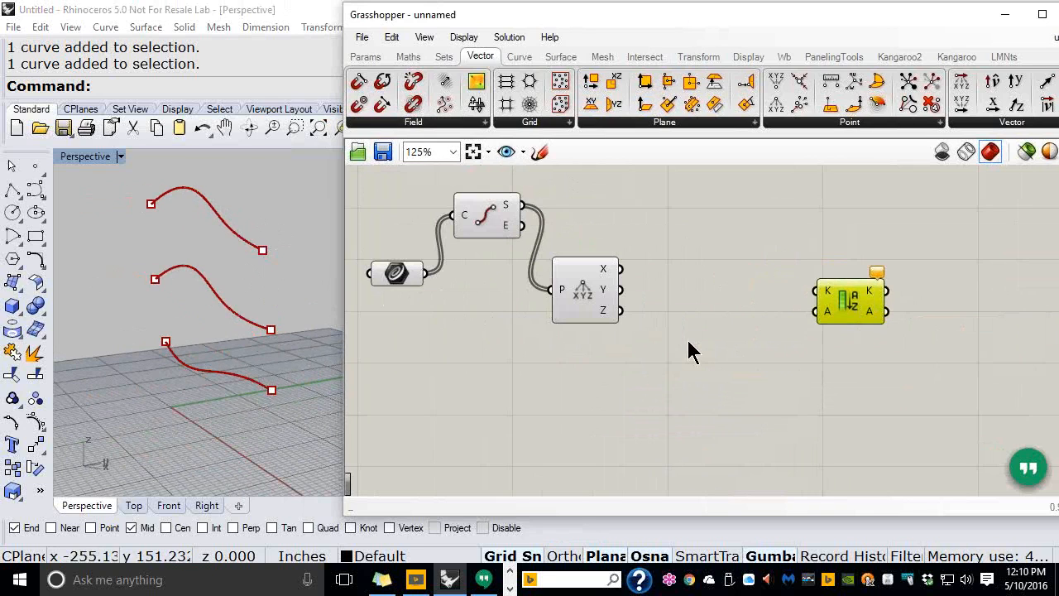
# Place a Value List component from Params on the canvas and select it
pyautogui.click(377, 63)
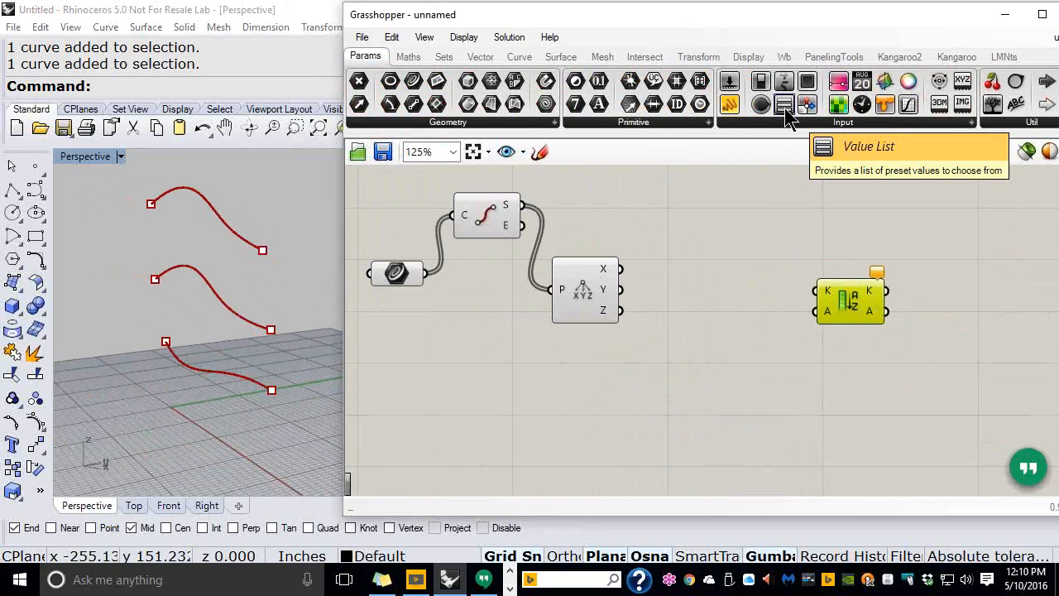
pyautogui.moveTo(785, 111); pyautogui.dragTo(589, 220)
pyautogui.scroll(2, 615, 240)
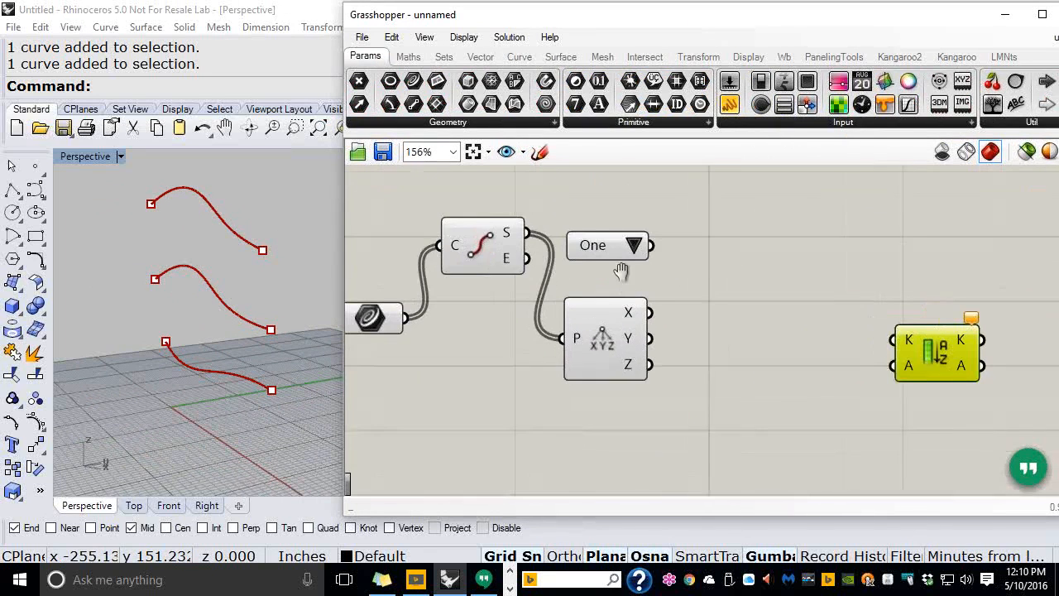
pyautogui.click(615, 216)
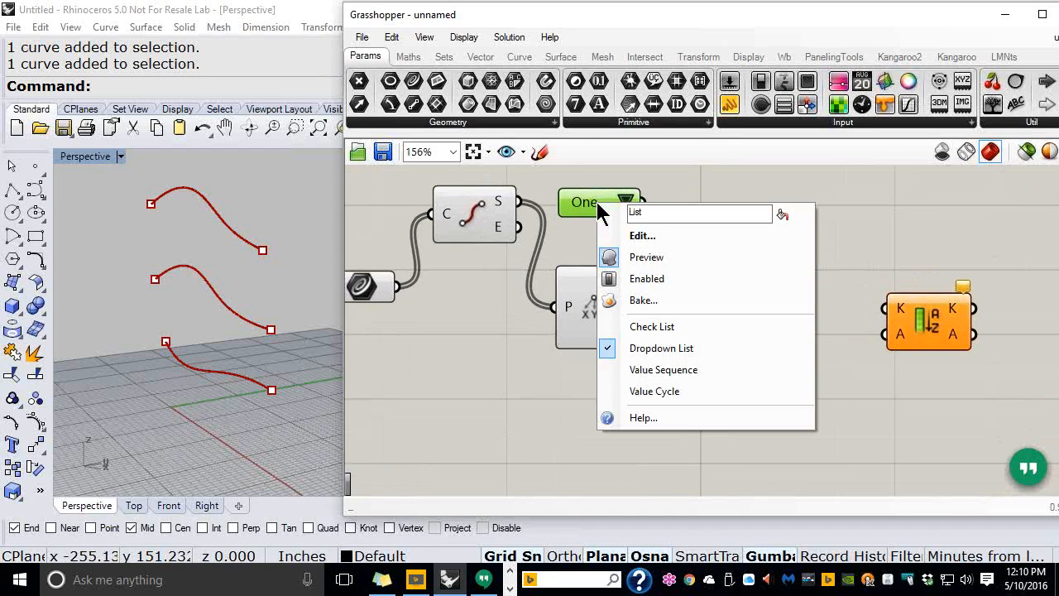
# Replace the Value List's default entries with A) X = 0, B) Y = 1 and C) Z = 2
pyautogui.click(642, 237)
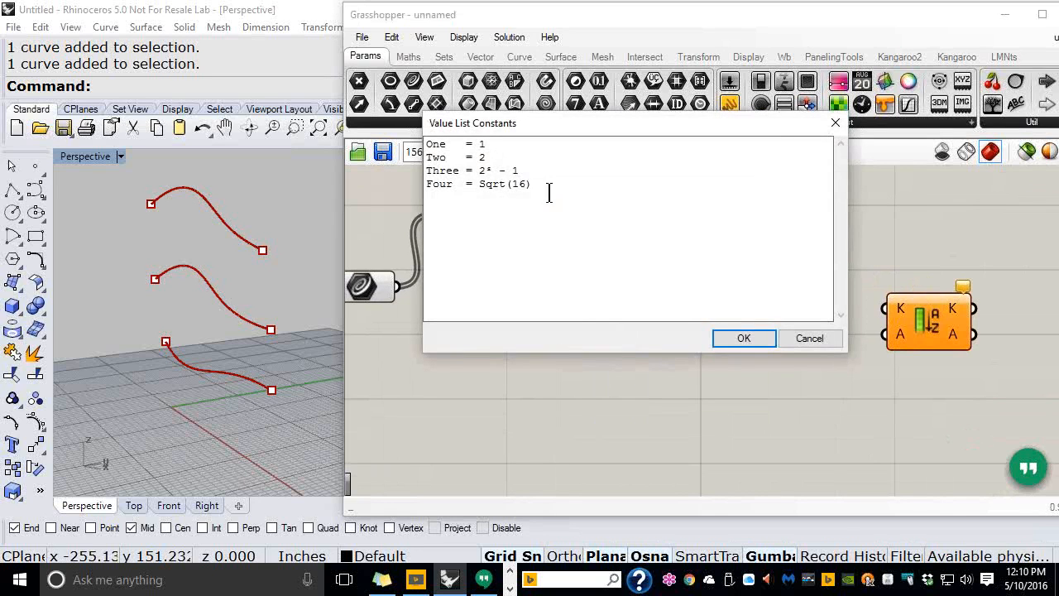
pyautogui.moveTo(533, 183); pyautogui.dragTo(427, 144)
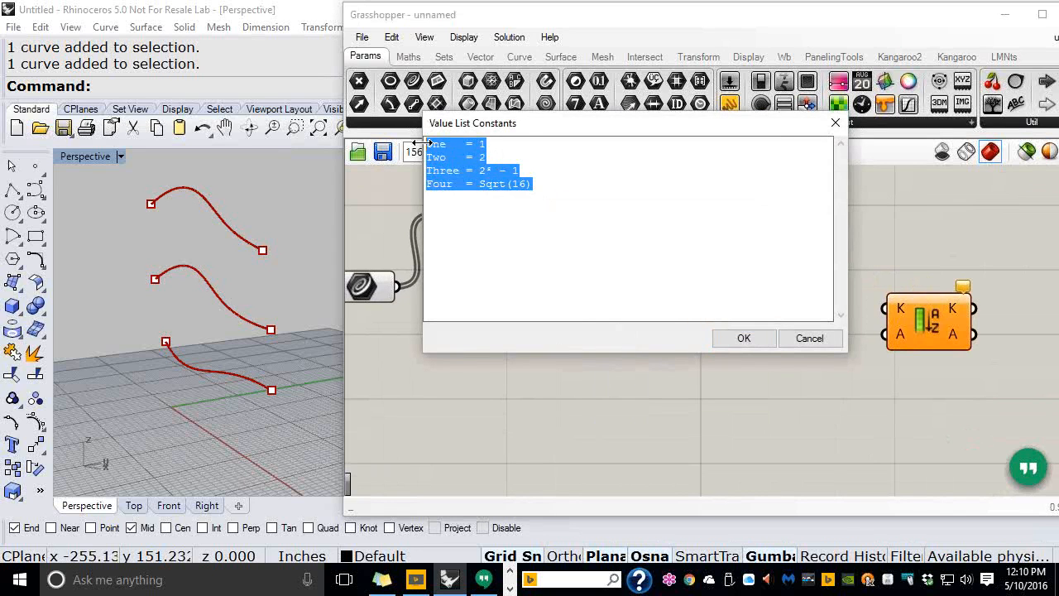
pyautogui.press('Delete')
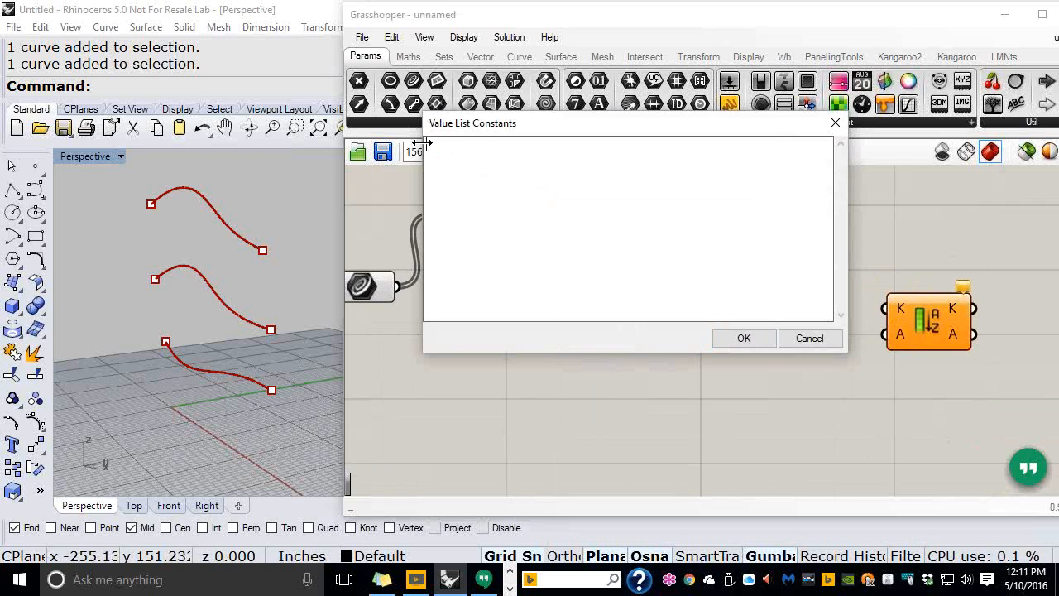
pyautogui.write('A)')
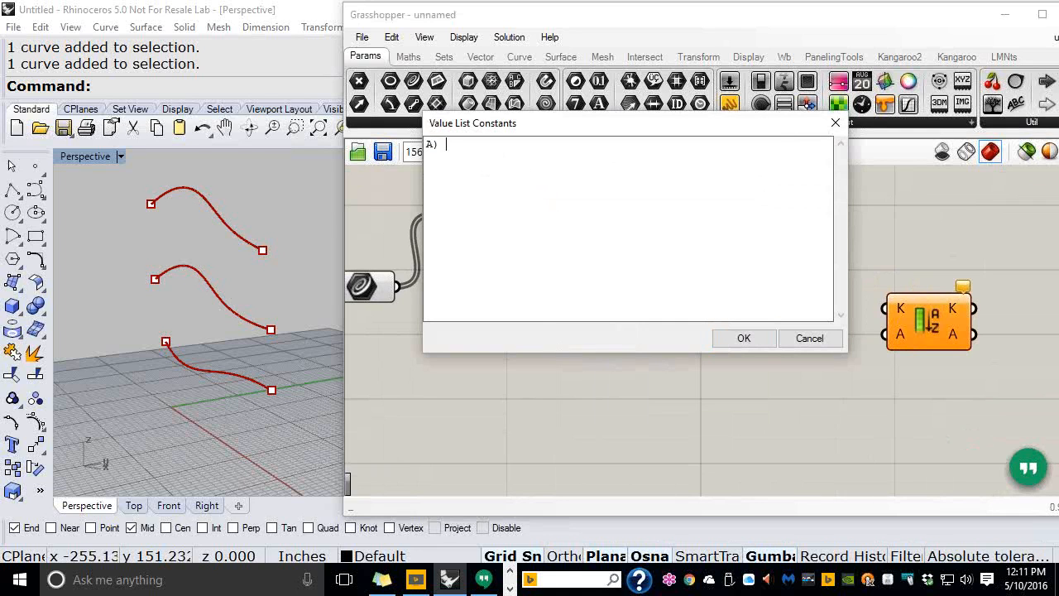
pyautogui.write(' X')
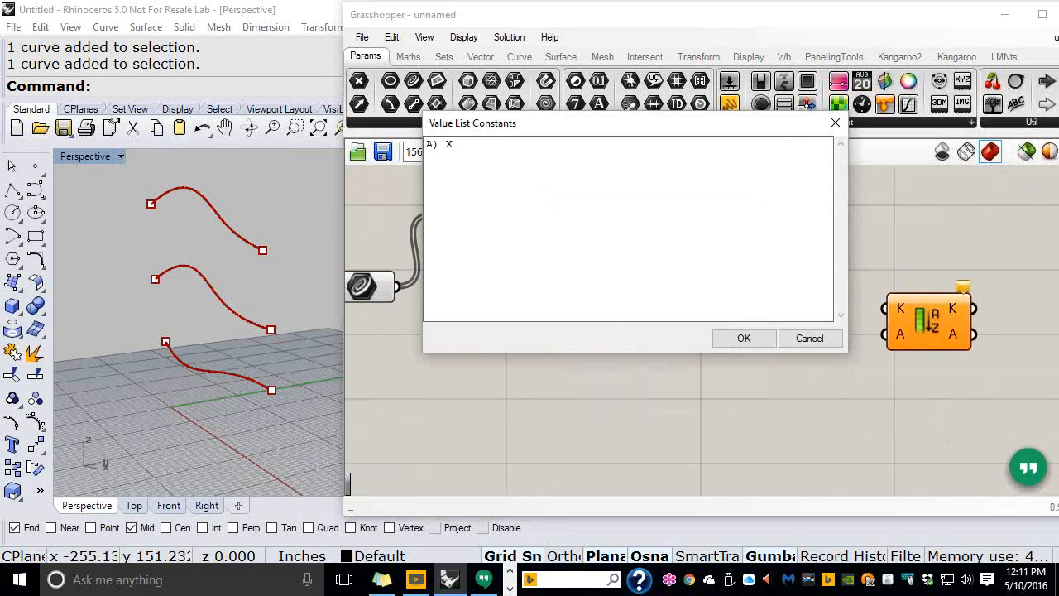
pyautogui.write(' = 0')
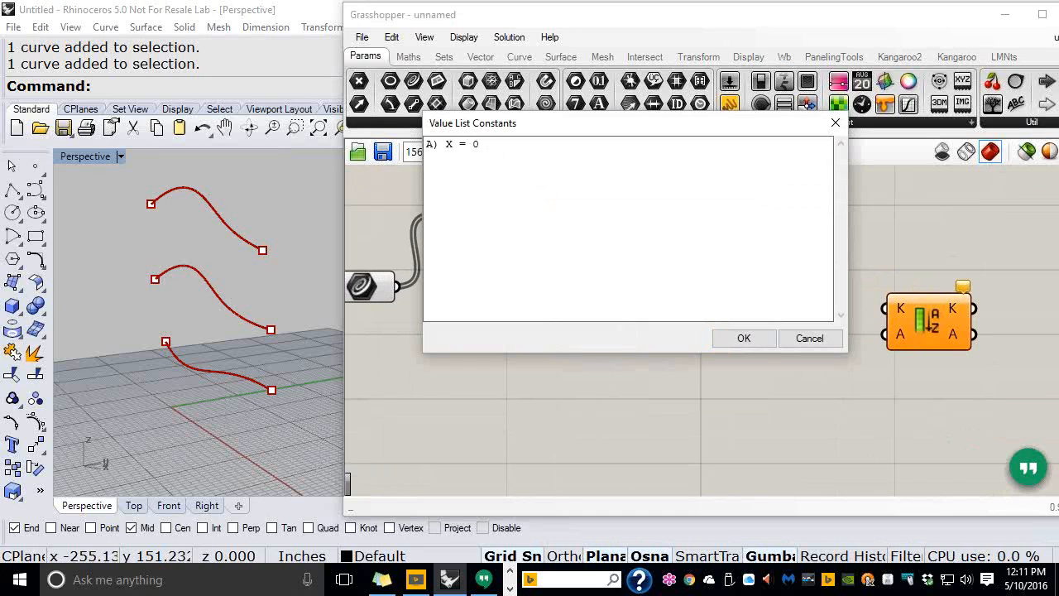
pyautogui.press('Return')
pyautogui.write('B')
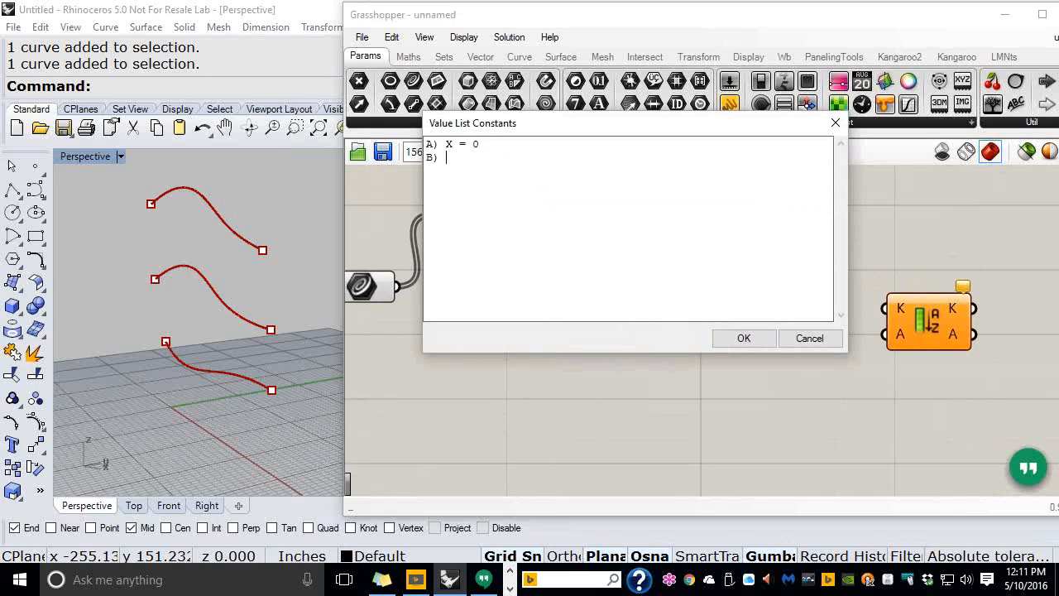
pyautogui.write(') Y ')
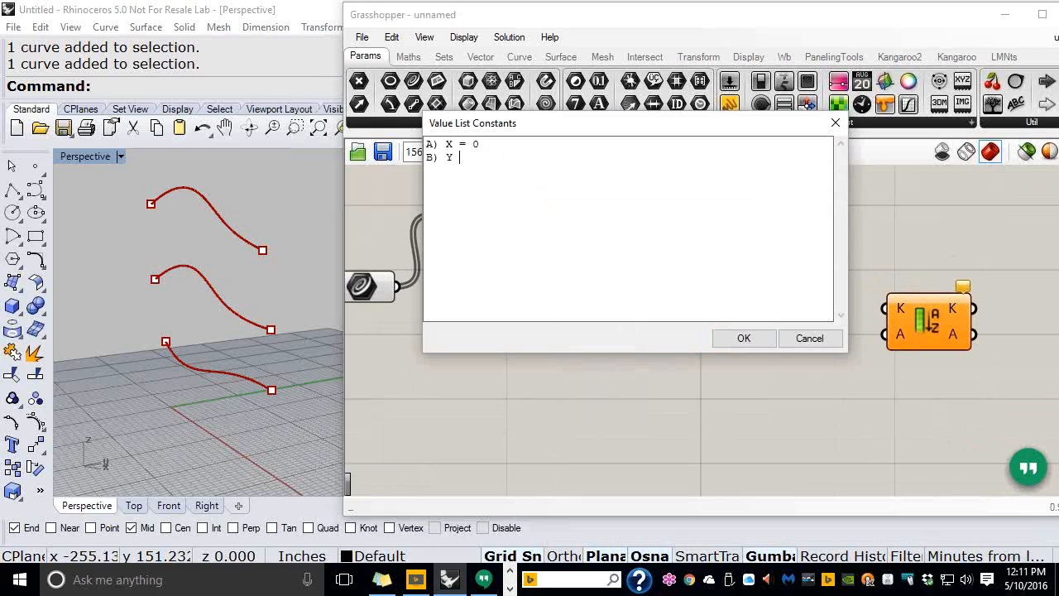
pyautogui.write('= 1 ')
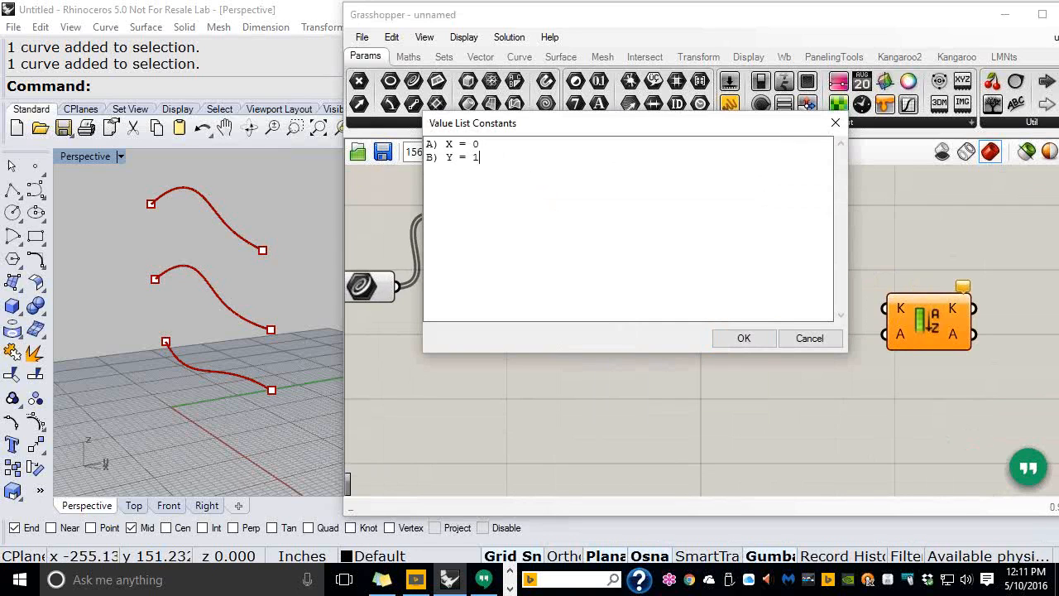
pyautogui.write('C)')
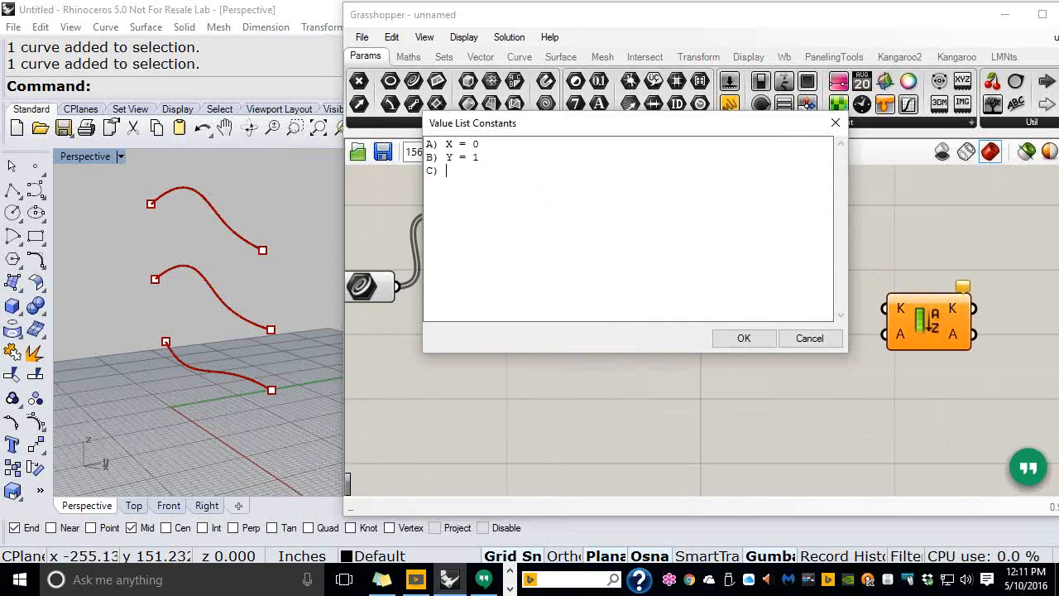
pyautogui.write(' Z')
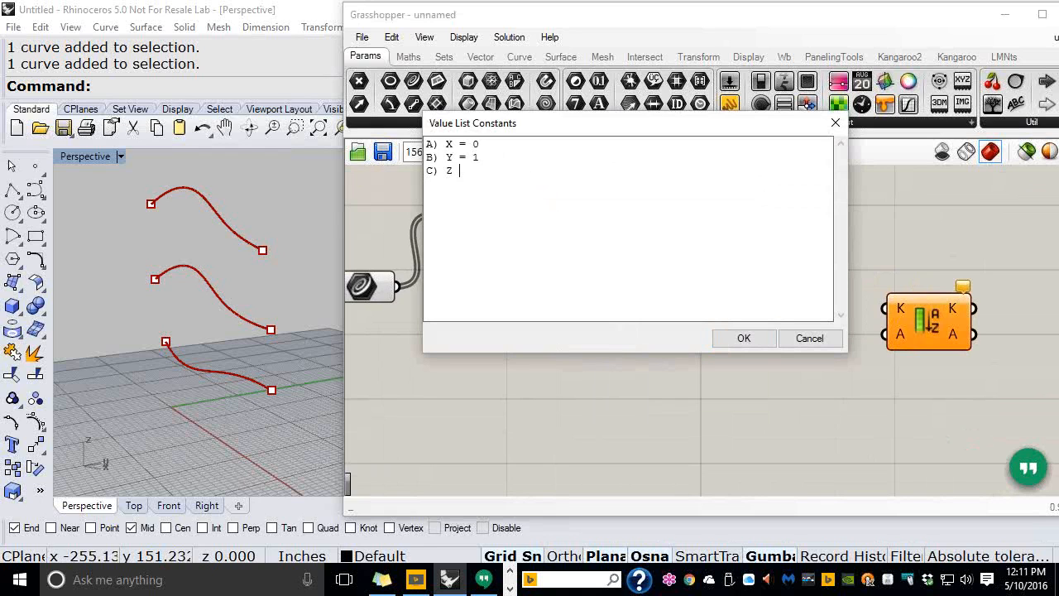
pyautogui.write(' = 2')
# Confirm the X/Y/Z value list and leave X chosen in its dropdown
pyautogui.click(730, 336)
pyautogui.click(609, 209)
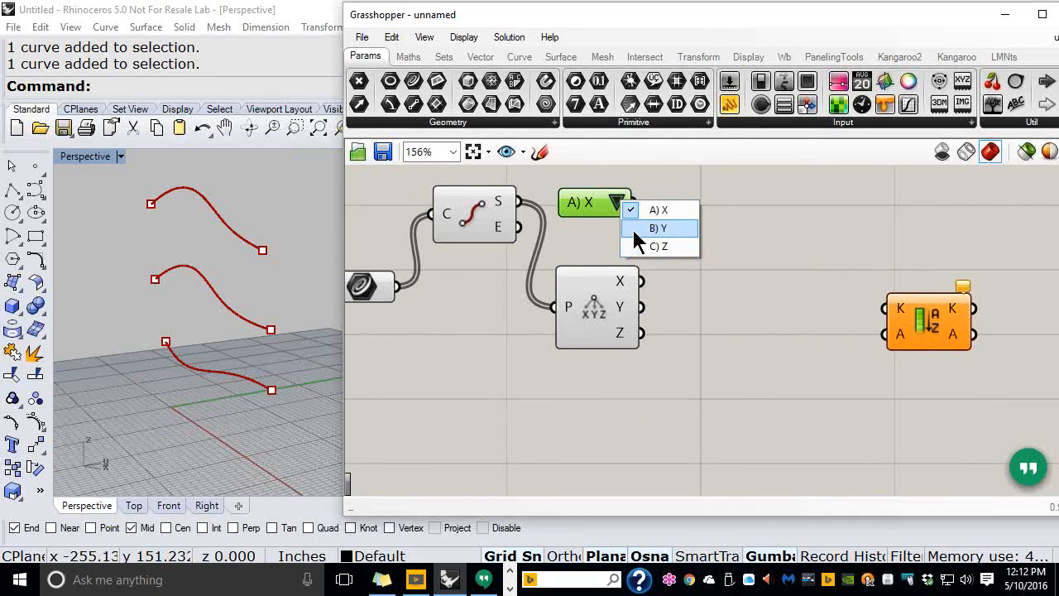
pyautogui.click(695, 302)
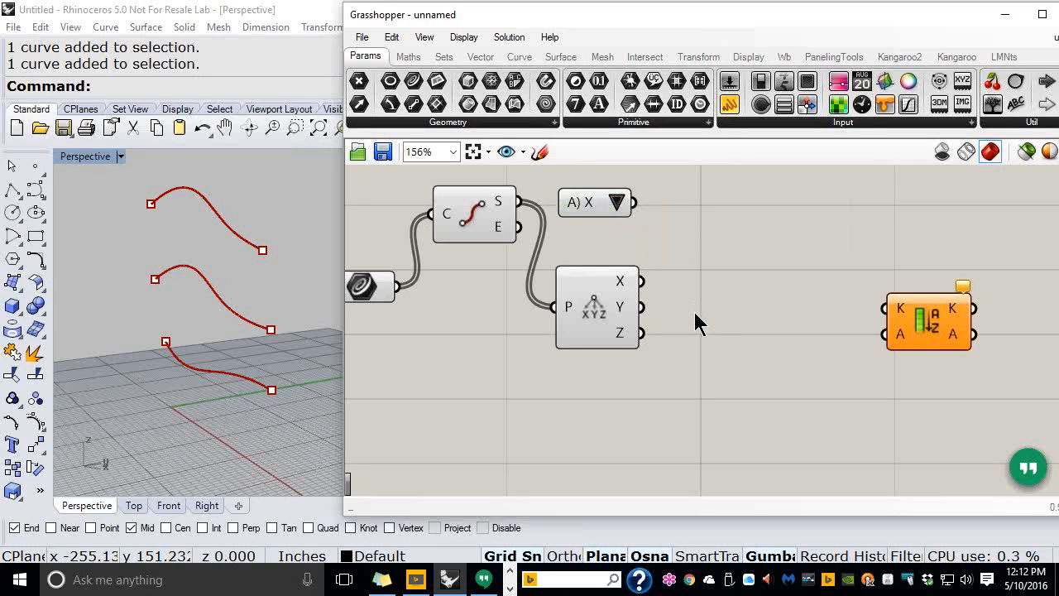
# Place a Stream Filter component from the Sets Tree panel beside Deconstruct Point
pyautogui.click(445, 71)
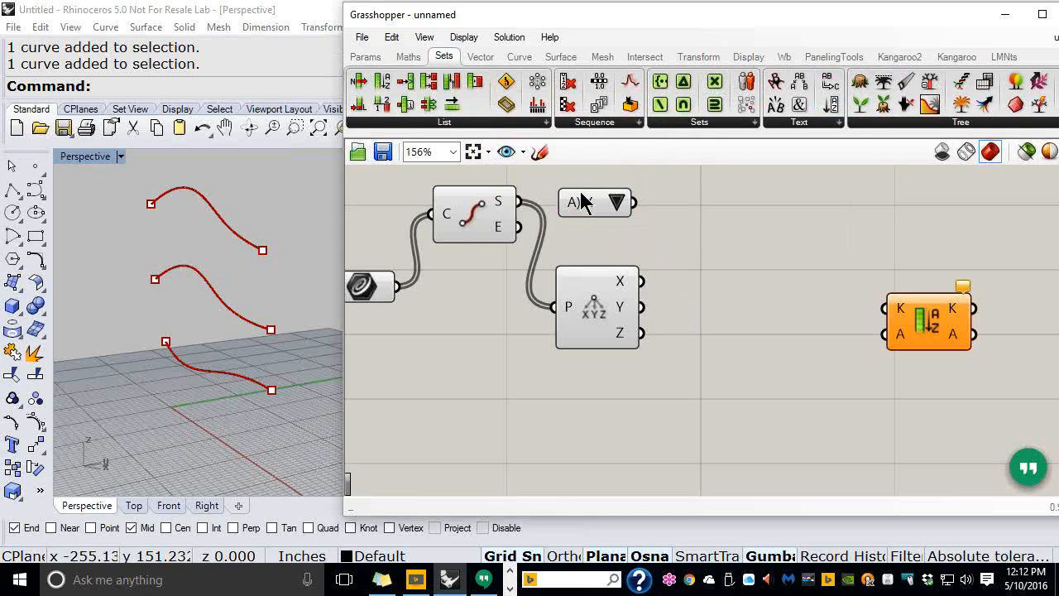
pyautogui.click(958, 122)
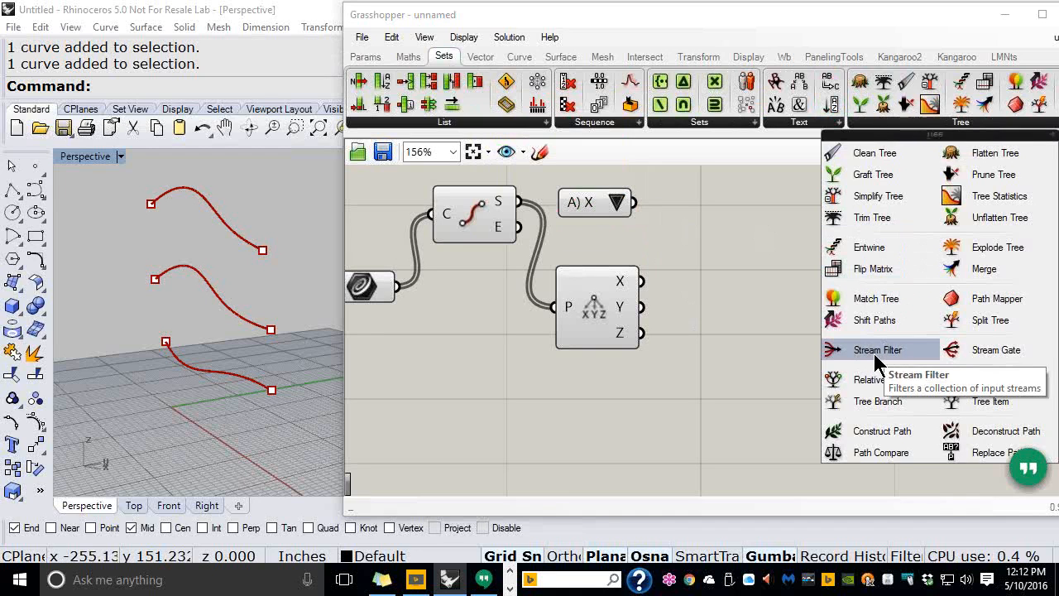
pyautogui.moveTo(877, 353); pyautogui.dragTo(731, 309)
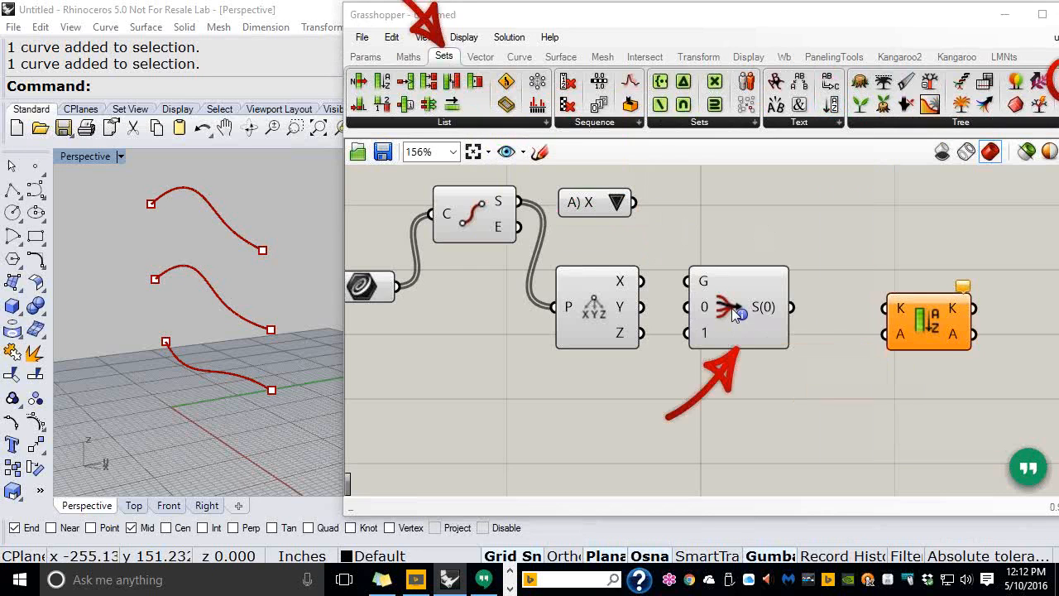
# Add stream input 2 to the Stream Filter, giving it G, 0, 1 and 2 inputs
pyautogui.moveTo(769, 28); pyautogui.dragTo(733, 28)
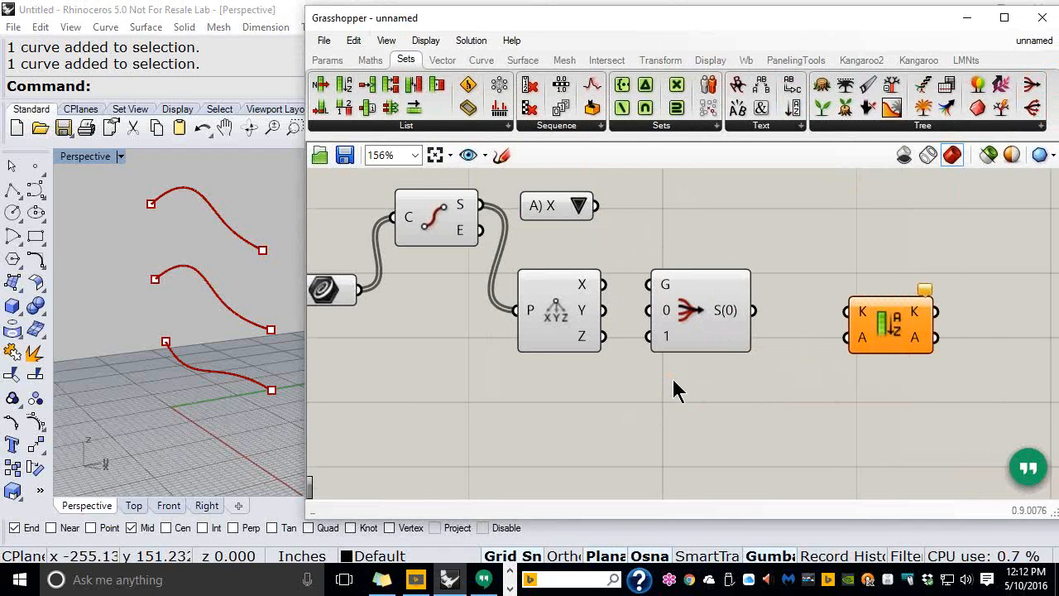
pyautogui.scroll(1, 674, 387)
pyautogui.scroll(1, 668, 308)
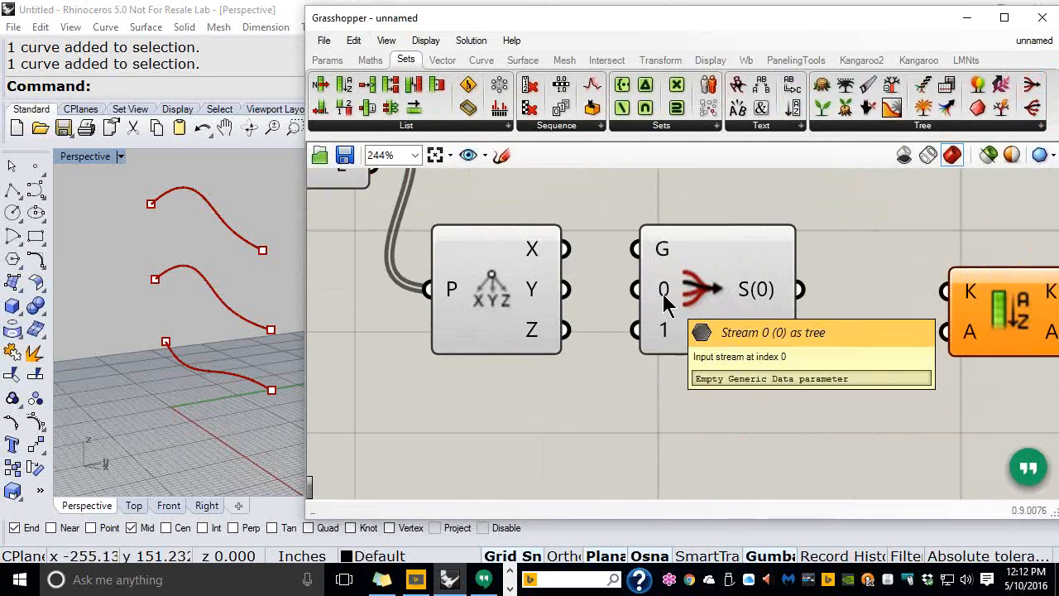
pyautogui.scroll(1, 663, 293)
pyautogui.scroll(1, 666, 335)
pyautogui.scroll(1, 667, 345)
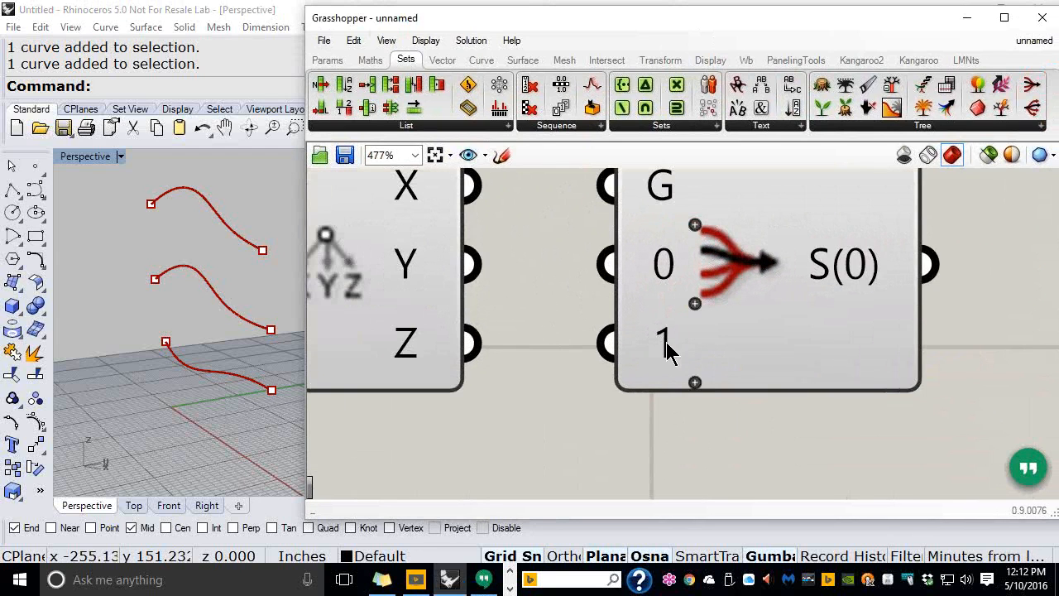
pyautogui.click(697, 384)
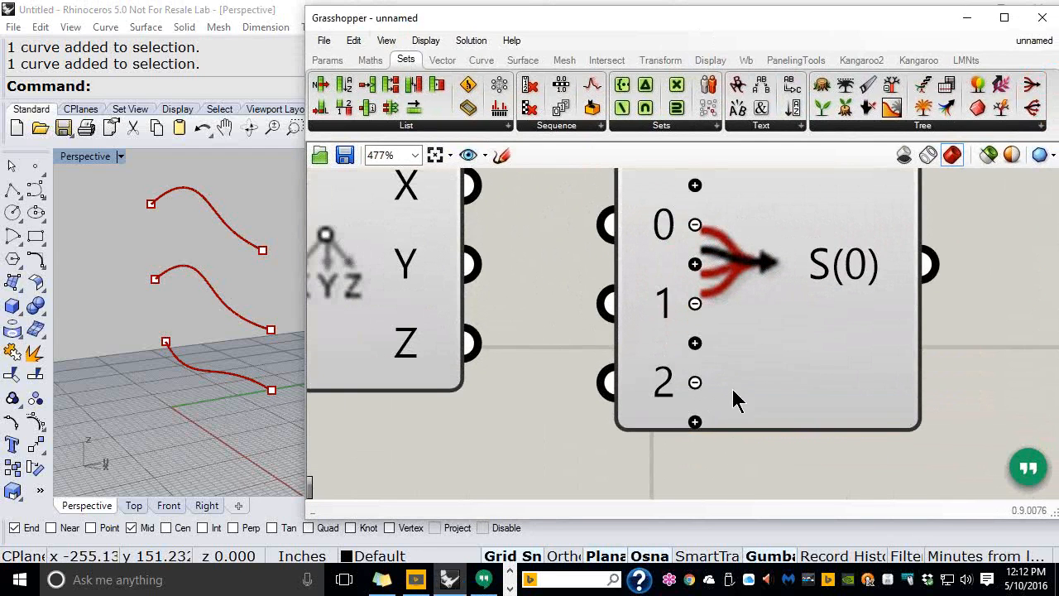
pyautogui.scroll(-3, 741, 401)
pyautogui.scroll(-3, 749, 397)
pyautogui.click(774, 379)
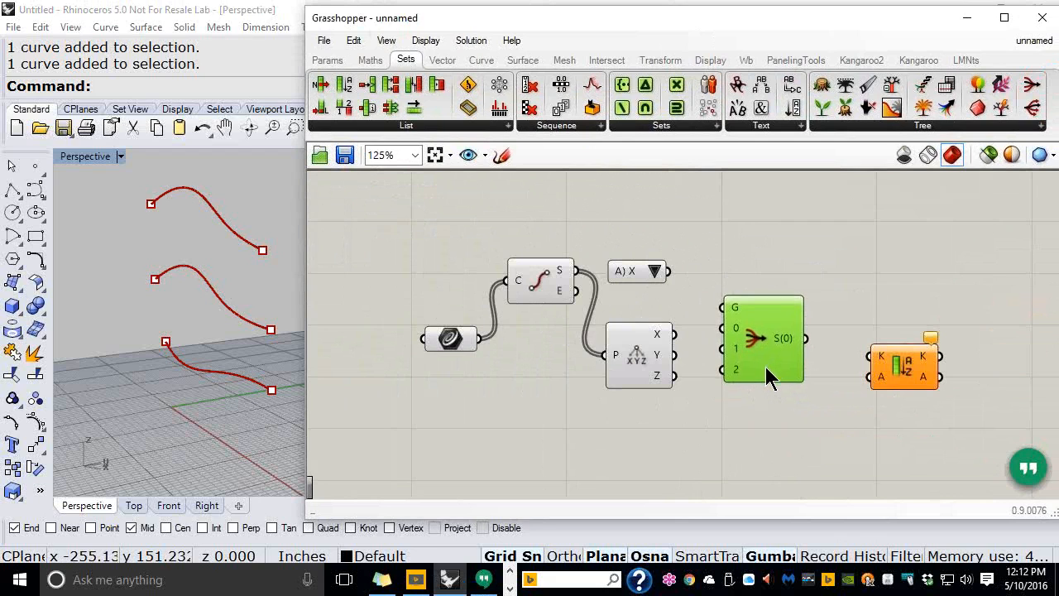
pyautogui.scroll(1, 672, 313)
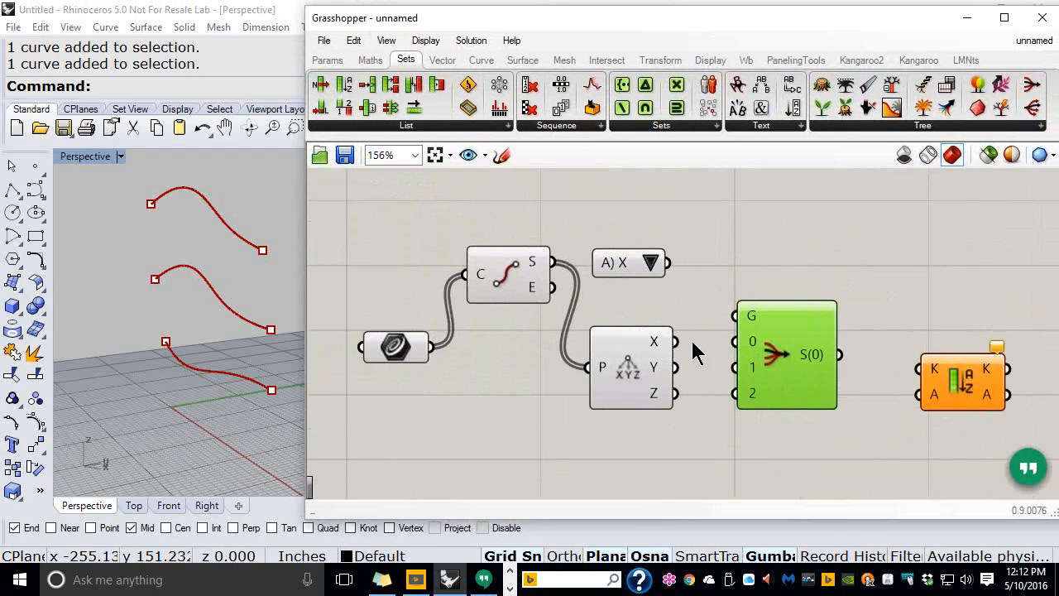
# Wire X, Y and Z into Stream Filter streams 0, 1, 2 and the Value List into gate G
pyautogui.moveTo(683, 349); pyautogui.dragTo(728, 346)
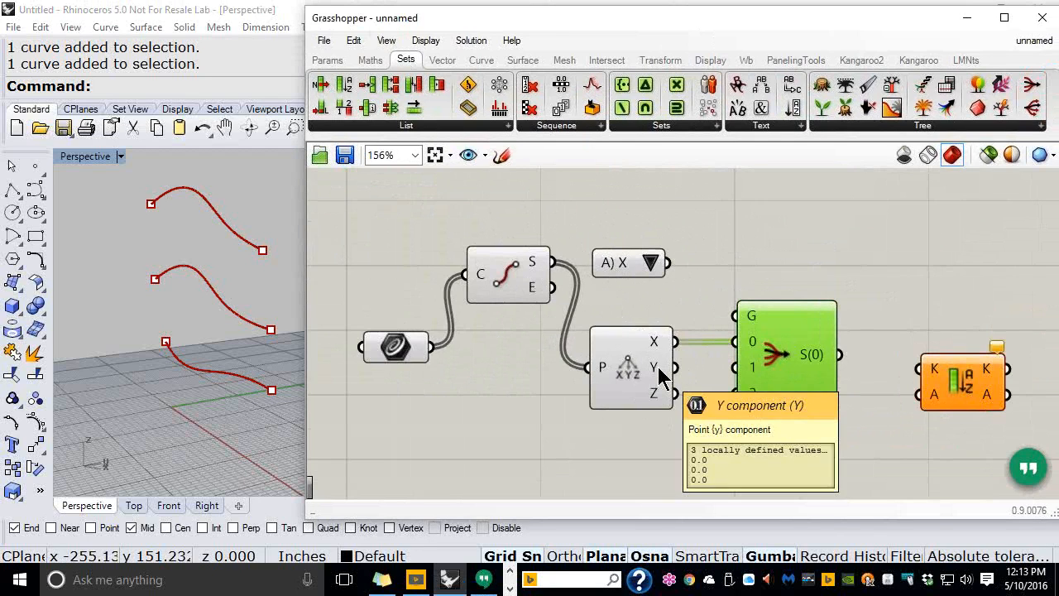
pyautogui.moveTo(675, 368); pyautogui.dragTo(718, 370)
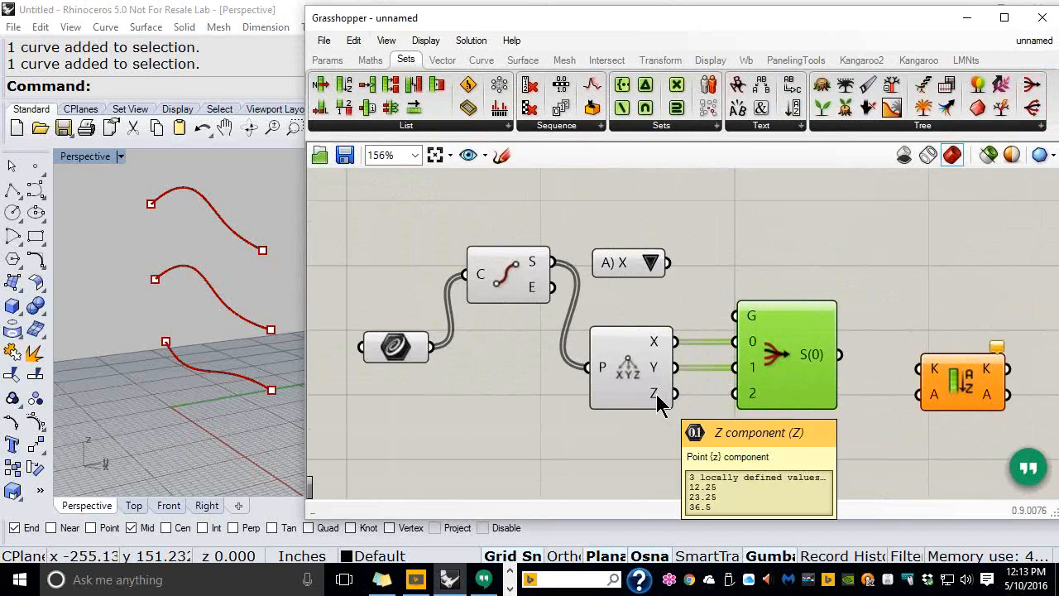
pyautogui.moveTo(677, 401); pyautogui.dragTo(735, 393)
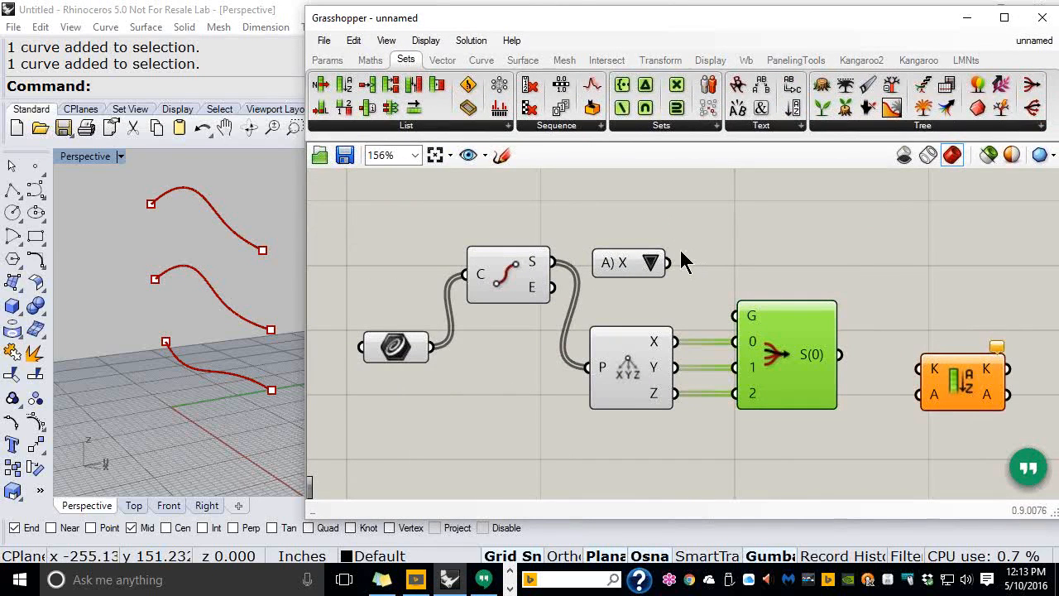
pyautogui.moveTo(680, 264); pyautogui.dragTo(735, 315)
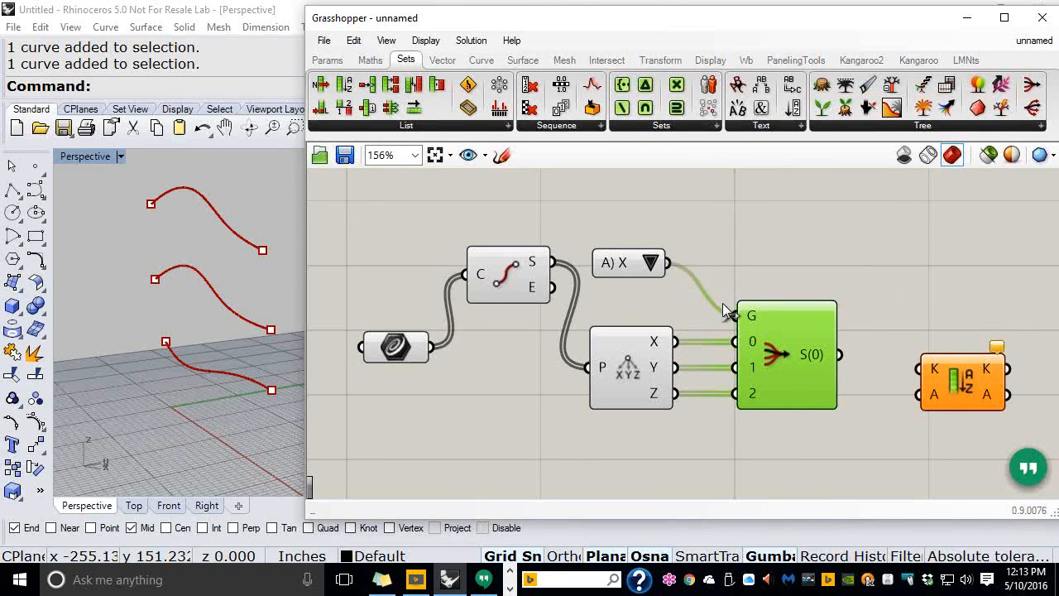
# Rearrange the curve parameter and Sort component, then feed the Stream Filter output into Sort's K input
pyautogui.click(758, 241)
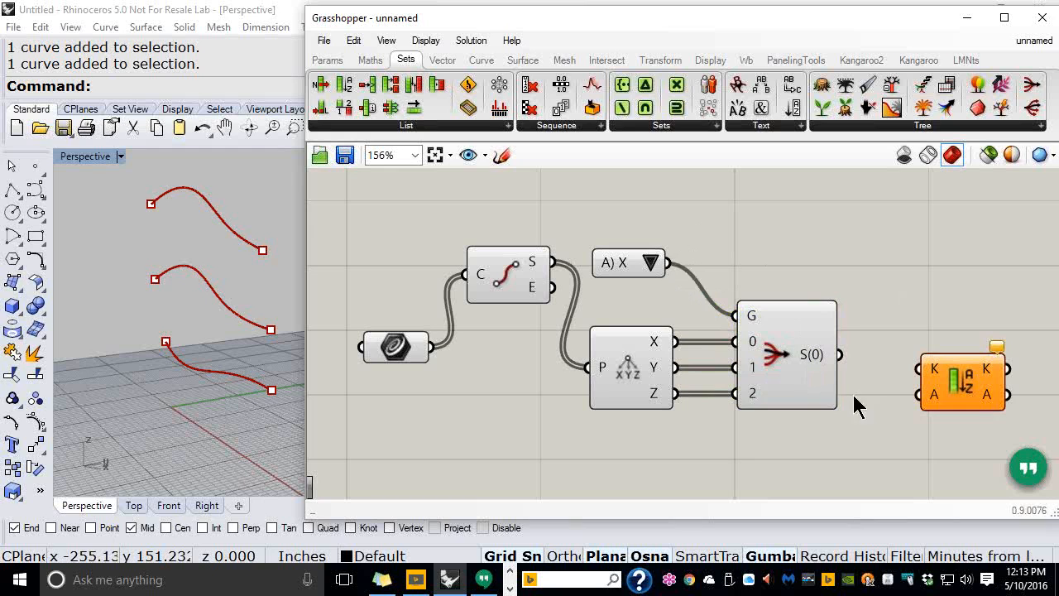
pyautogui.moveTo(854, 397); pyautogui.dragTo(857, 364, button='right')
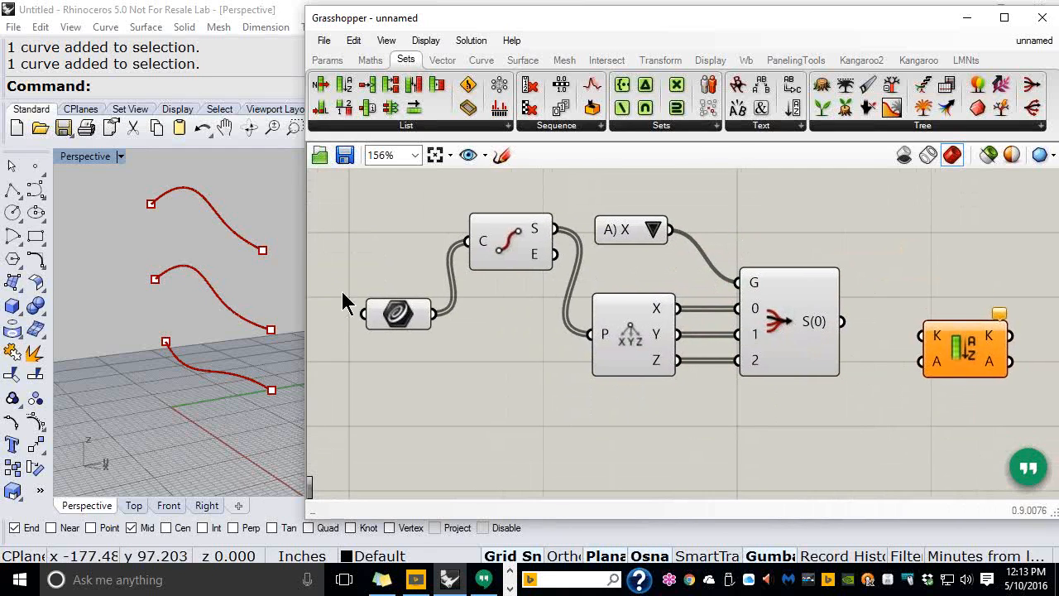
pyautogui.moveTo(402, 321); pyautogui.dragTo(390, 418)
pyautogui.moveTo(971, 380); pyautogui.dragTo(976, 405)
pyautogui.moveTo(842, 322); pyautogui.dragTo(923, 374)
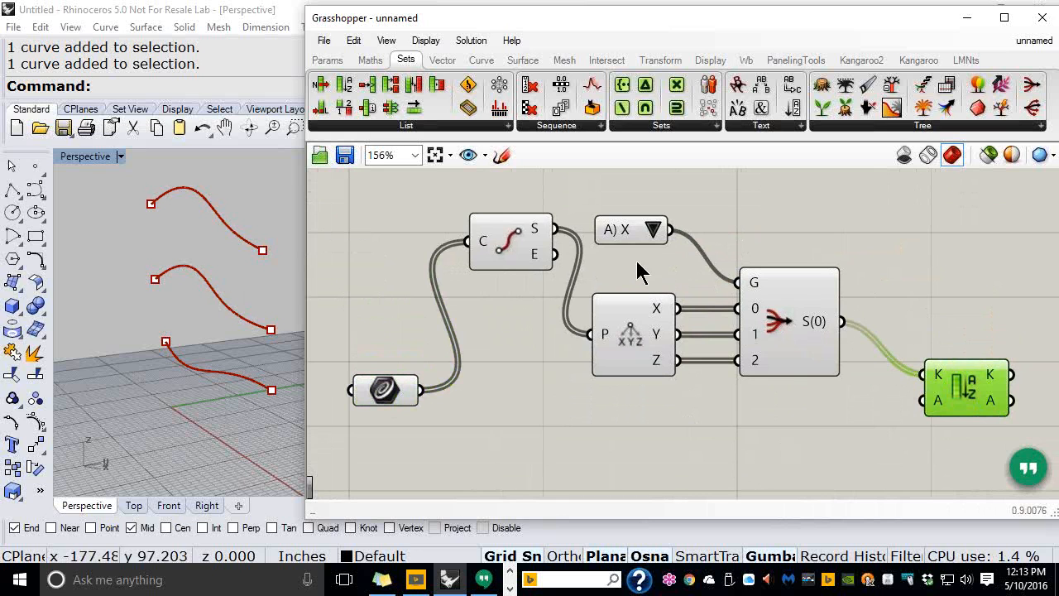
pyautogui.moveTo(154, 397); pyautogui.dragTo(135, 355, button='right')
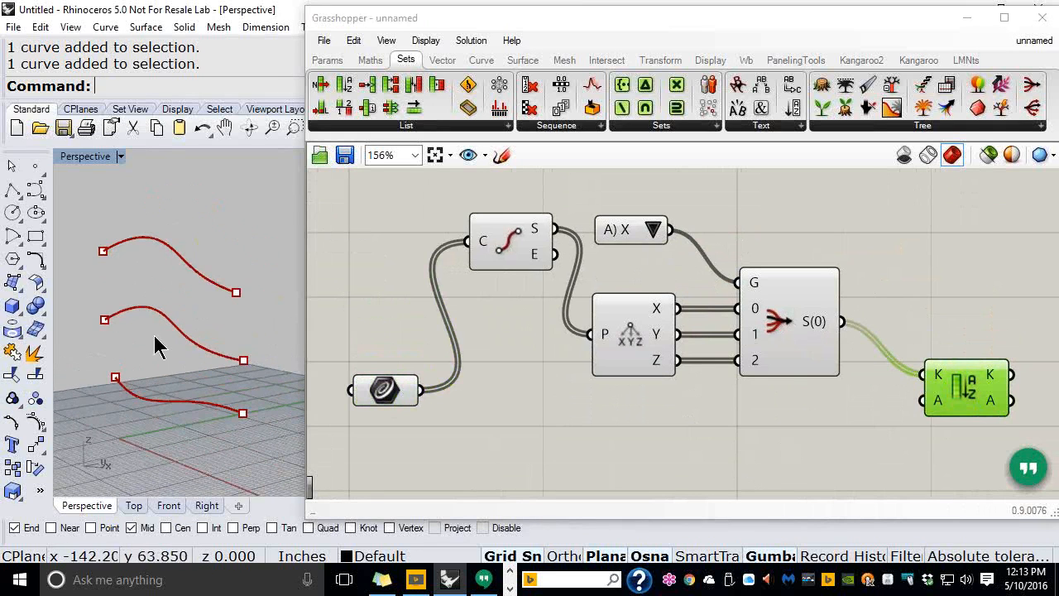
# Set the Value List to C) Z so the Stream Filter passes Z values
pyautogui.click(653, 230)
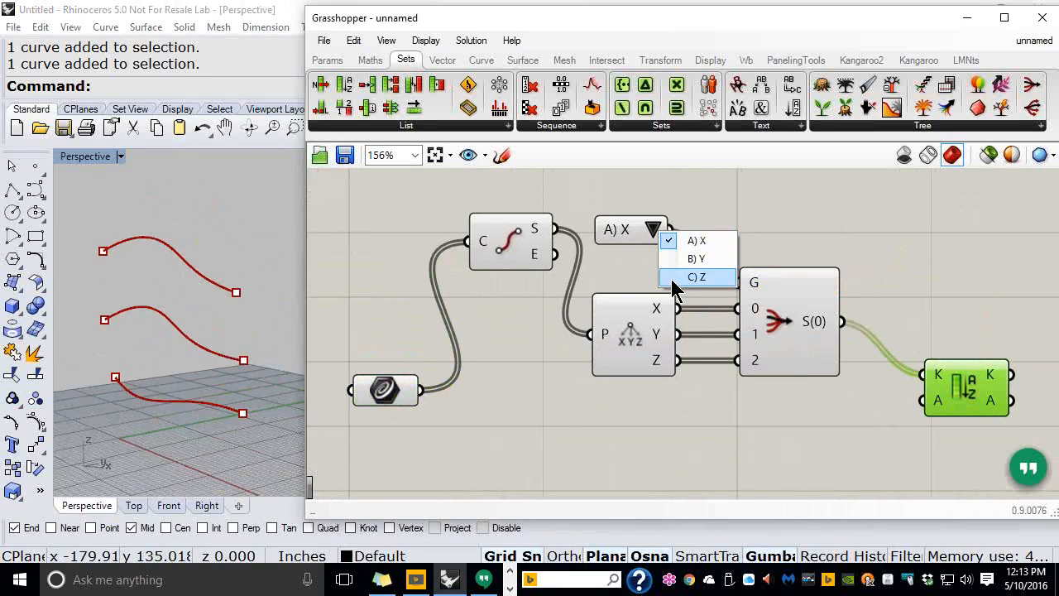
pyautogui.click(673, 279)
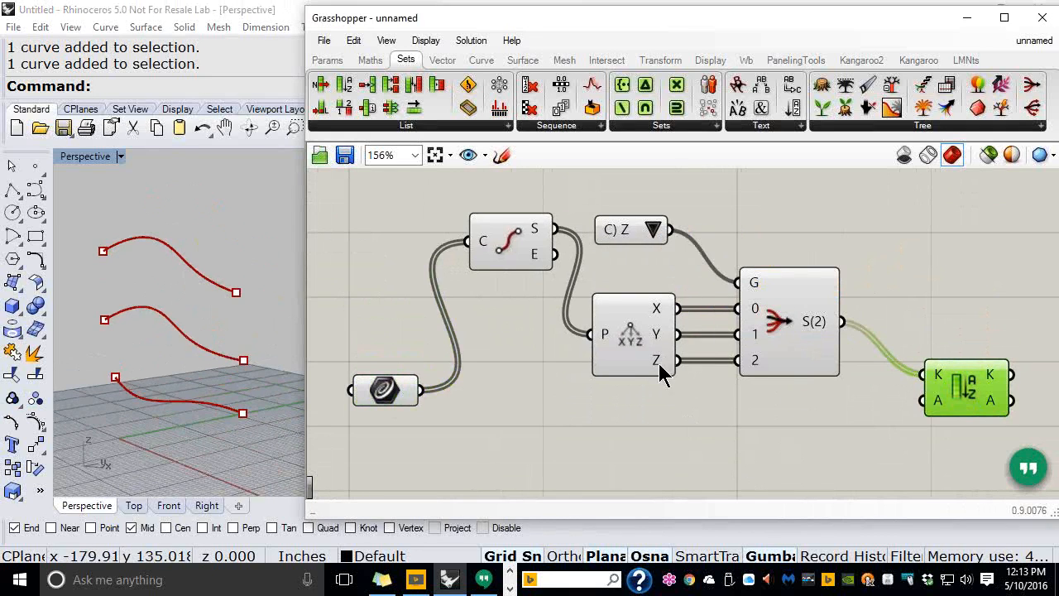
pyautogui.moveTo(658, 362)
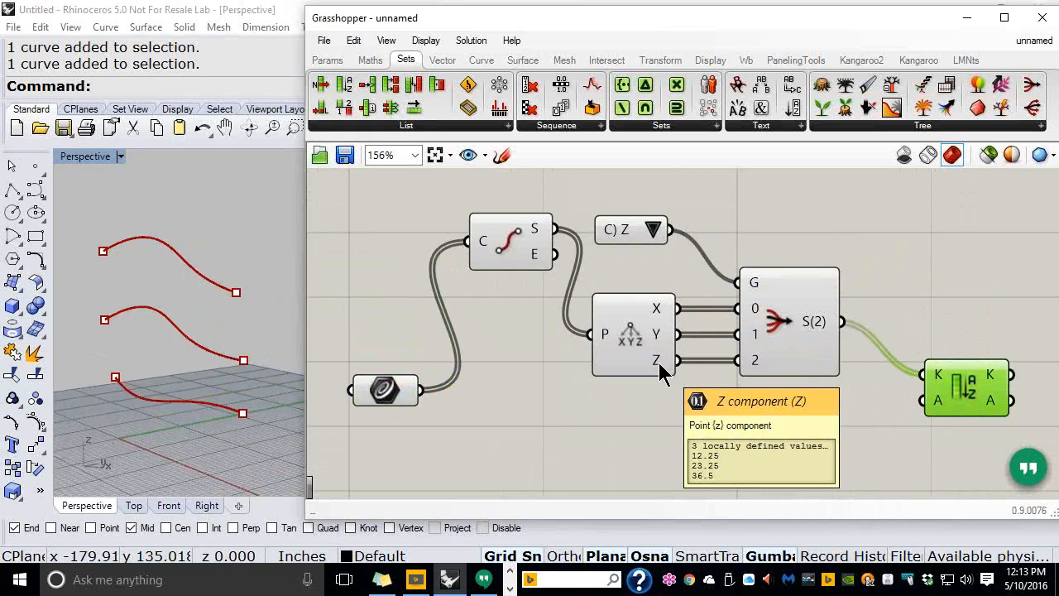
# Reposition the Sort component and window, checking the passed Z values 12.25, 23.25 and 36.5
pyautogui.moveTo(987, 403); pyautogui.dragTo(951, 407)
pyautogui.moveTo(953, 385)
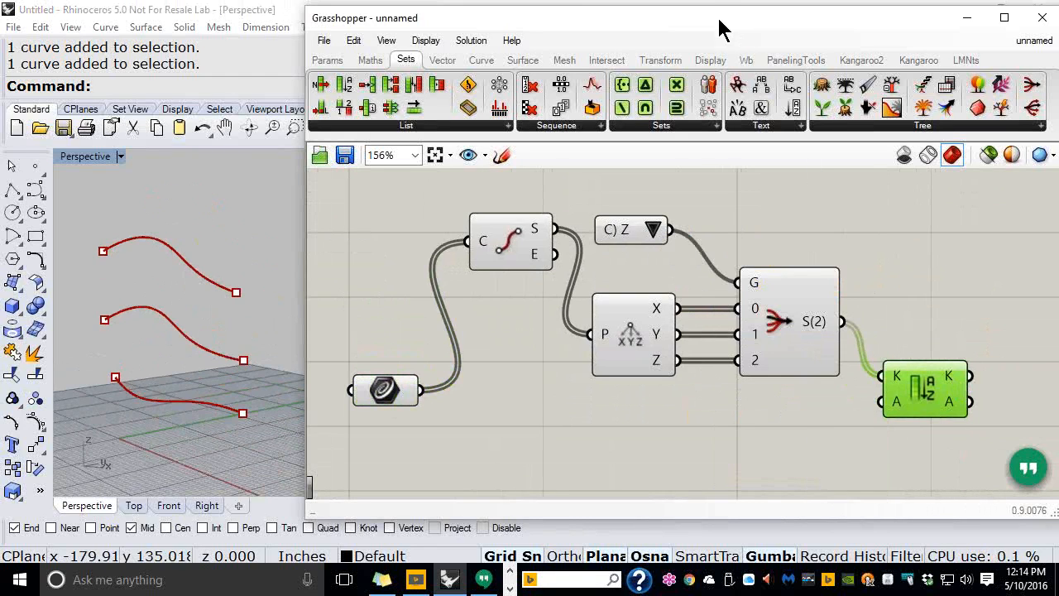
pyautogui.moveTo(719, 29); pyautogui.dragTo(691, 24)
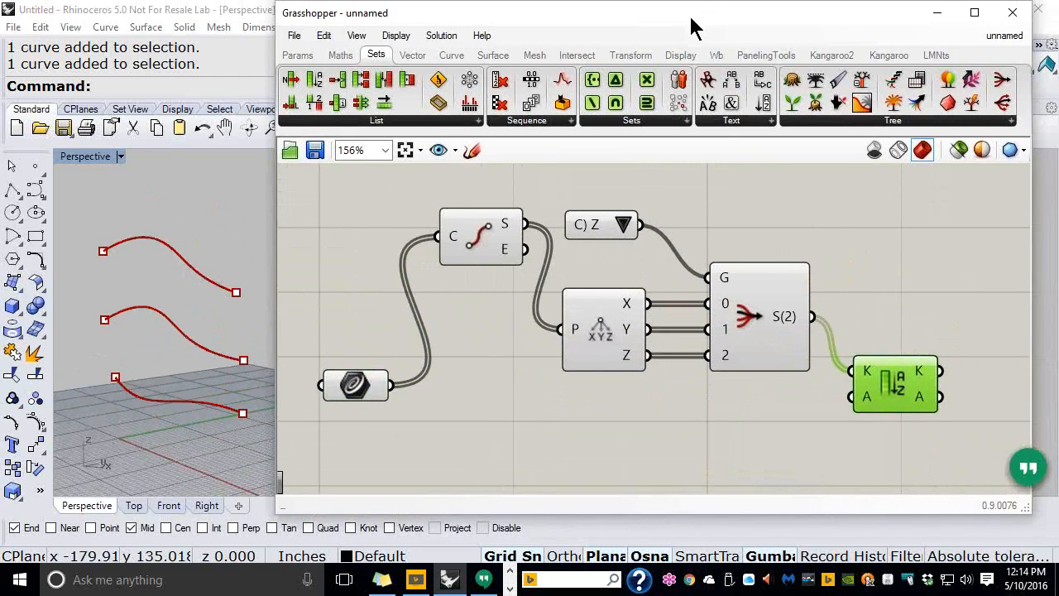
pyautogui.click(721, 428)
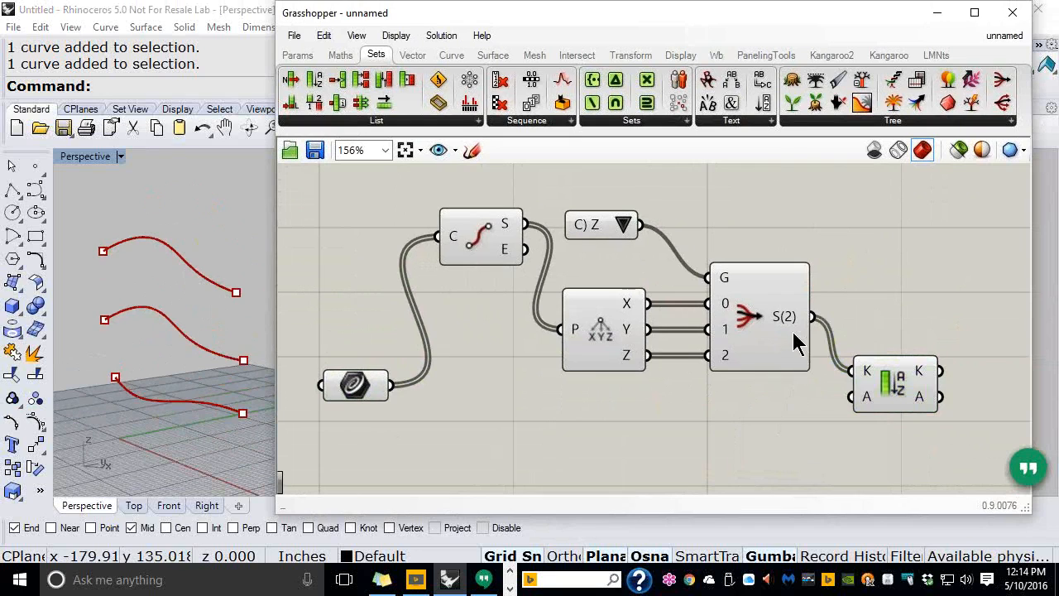
pyautogui.moveTo(785, 323)
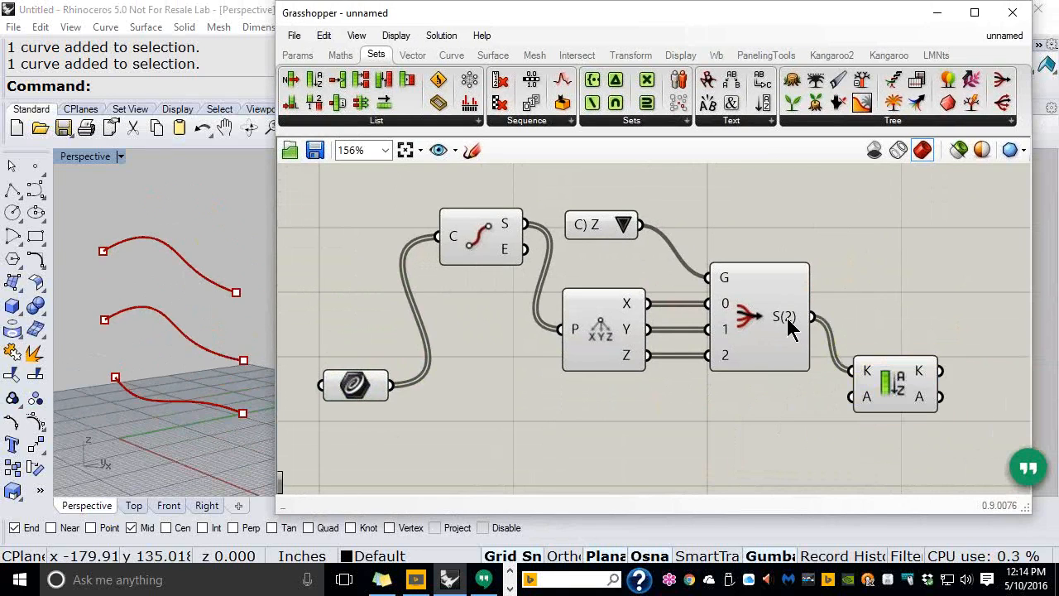
pyautogui.moveTo(787, 319)
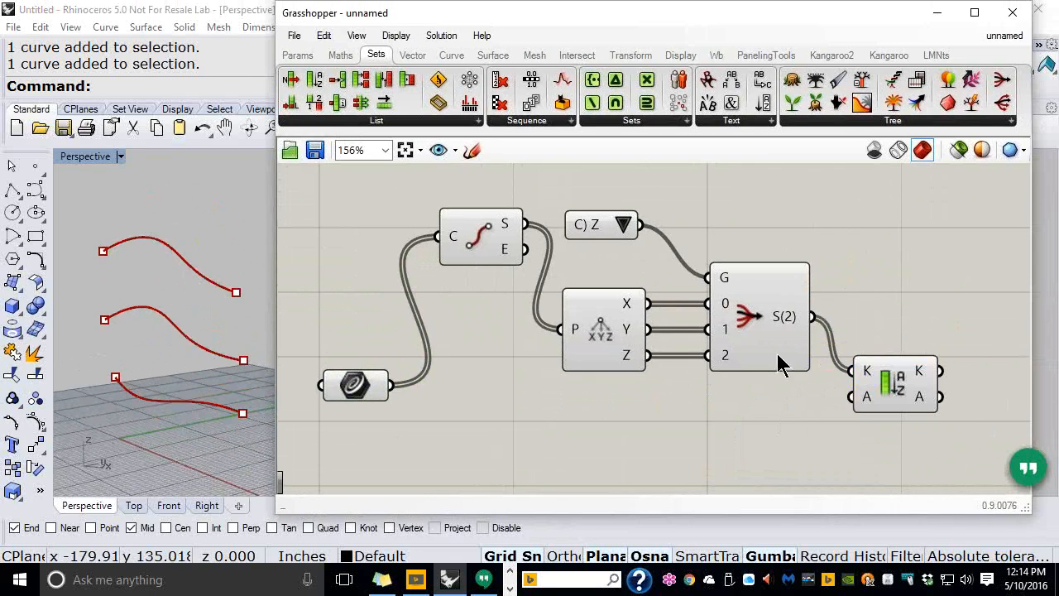
pyautogui.moveTo(394, 386); pyautogui.dragTo(898, 398)
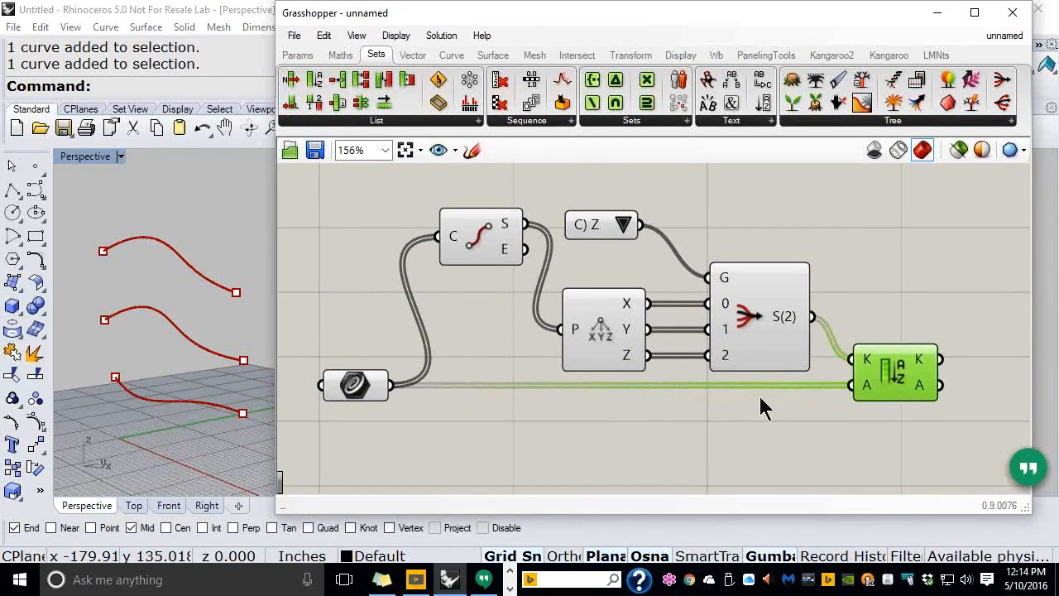
pyautogui.moveTo(364, 396)
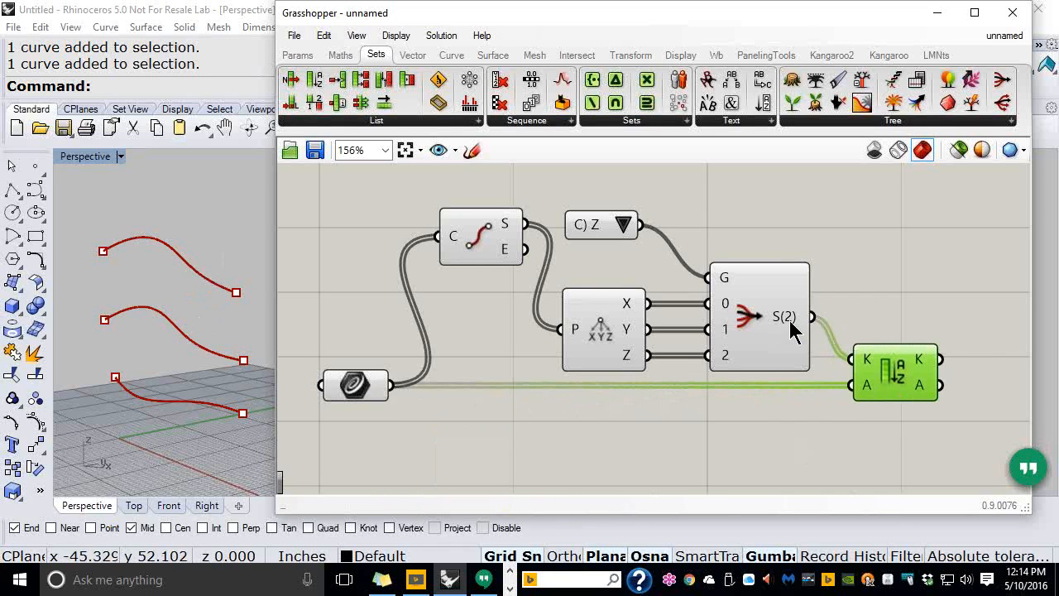
# Open Grasshopper Preferences on the Widgets page, showing the 401% zooming-widgets threshold
pyautogui.moveTo(786, 318)
pyautogui.click(295, 41)
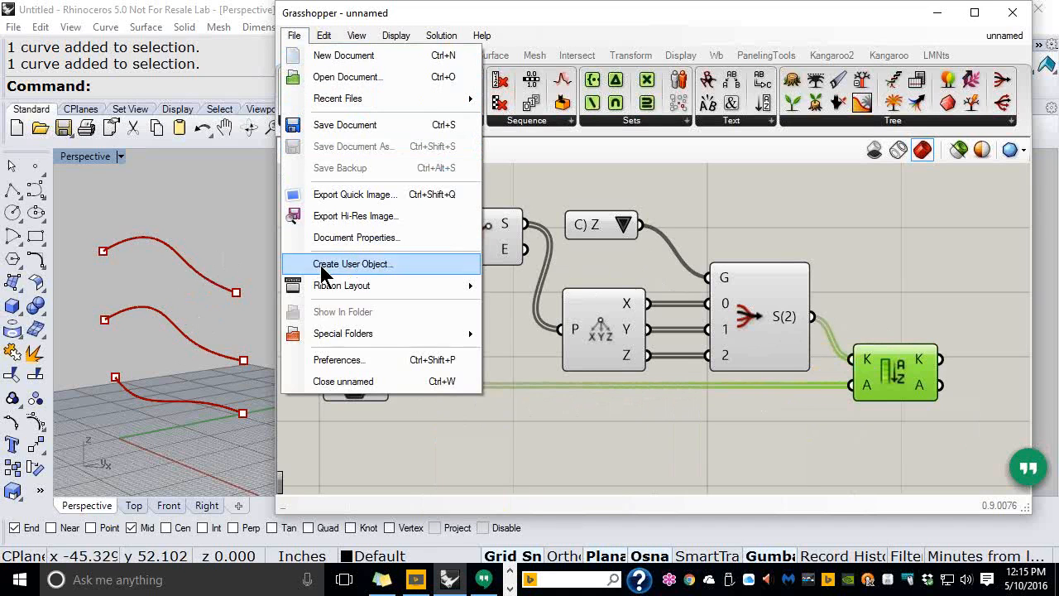
pyautogui.click(339, 361)
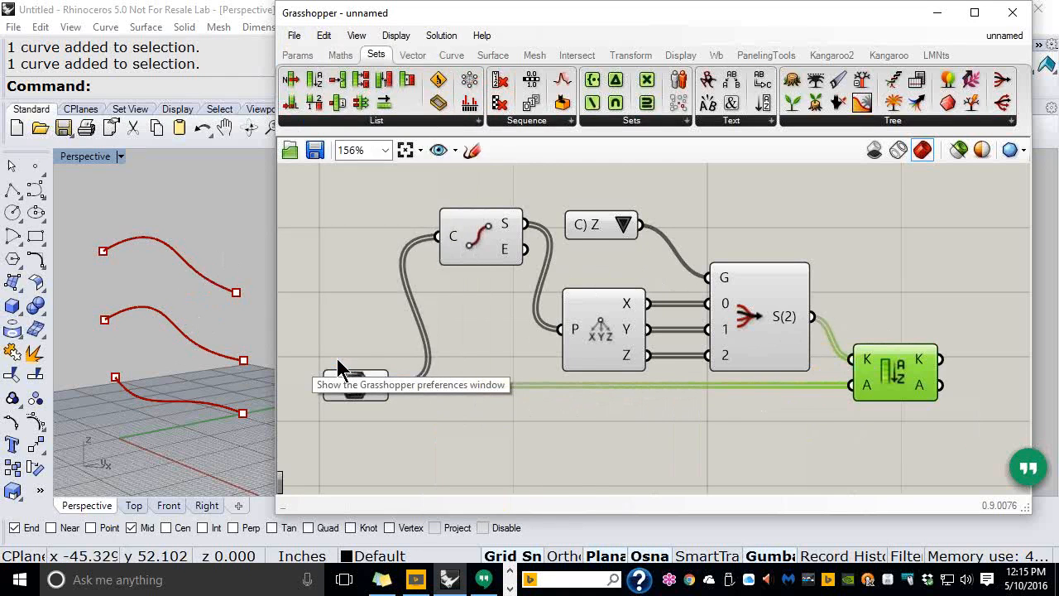
pyautogui.moveTo(378, 134); pyautogui.dragTo(627, 54)
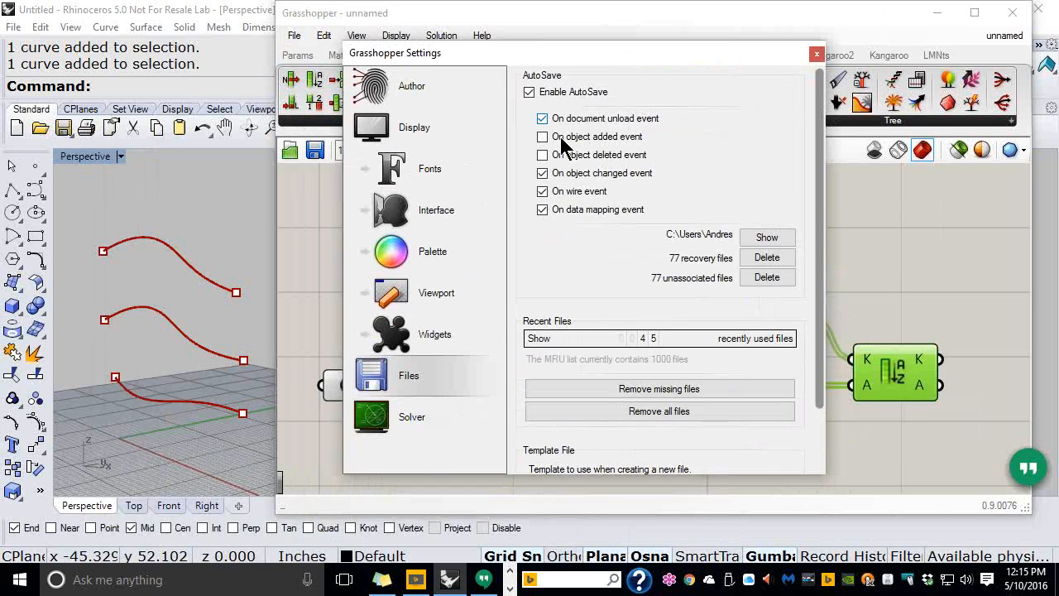
pyautogui.click(436, 335)
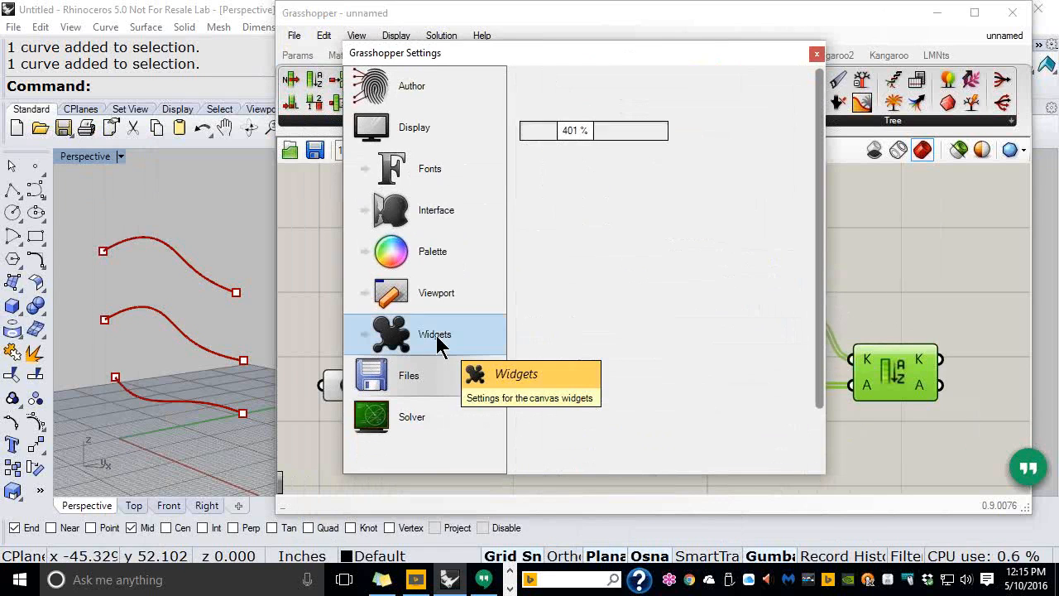
pyautogui.moveTo(817, 159); pyautogui.dragTo(805, 285)
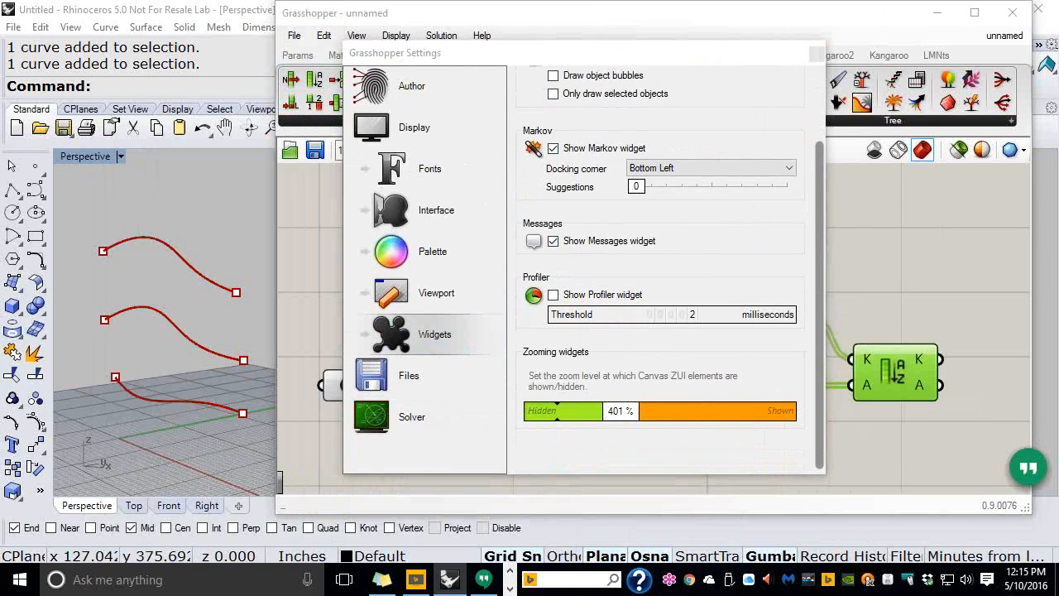
pyautogui.moveTo(630, 372)
pyautogui.mouseDown()
pyautogui.moveTo(594, 385)
pyautogui.moveTo(576, 435)
pyautogui.moveTo(638, 450)
pyautogui.moveTo(676, 394)
pyautogui.moveTo(610, 379)
pyautogui.mouseUp()
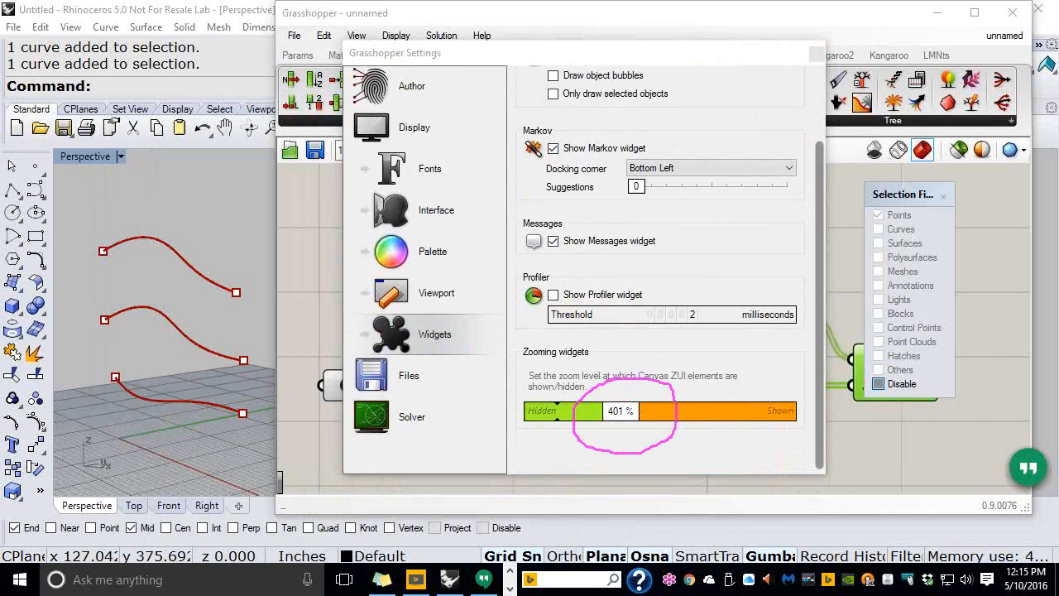
pyautogui.press('Escape')
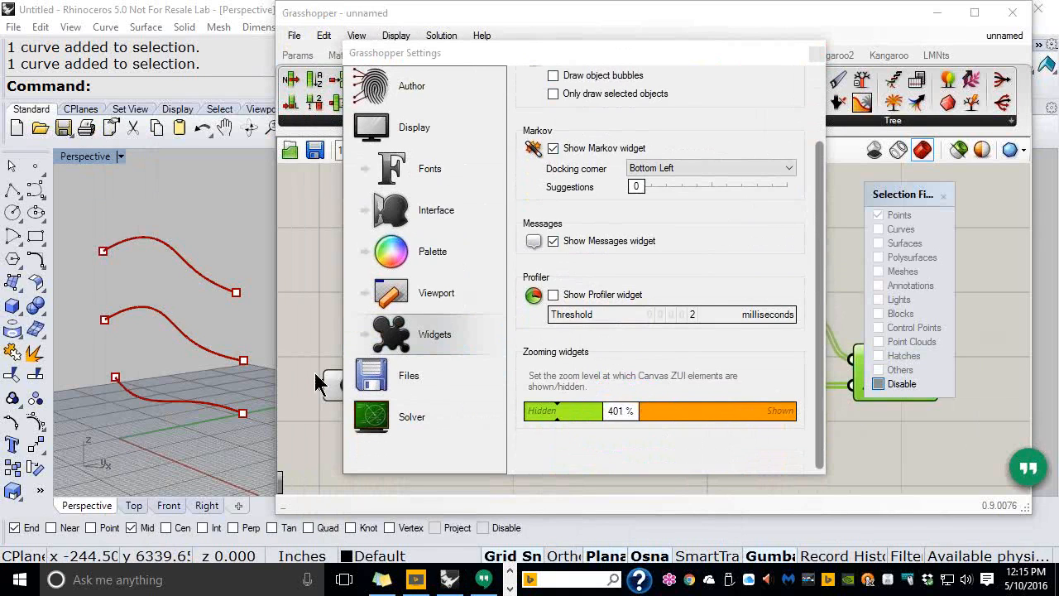
# View the Interface settings, trying the Content Filter at Moderate before returning it to None
pyautogui.click(410, 211)
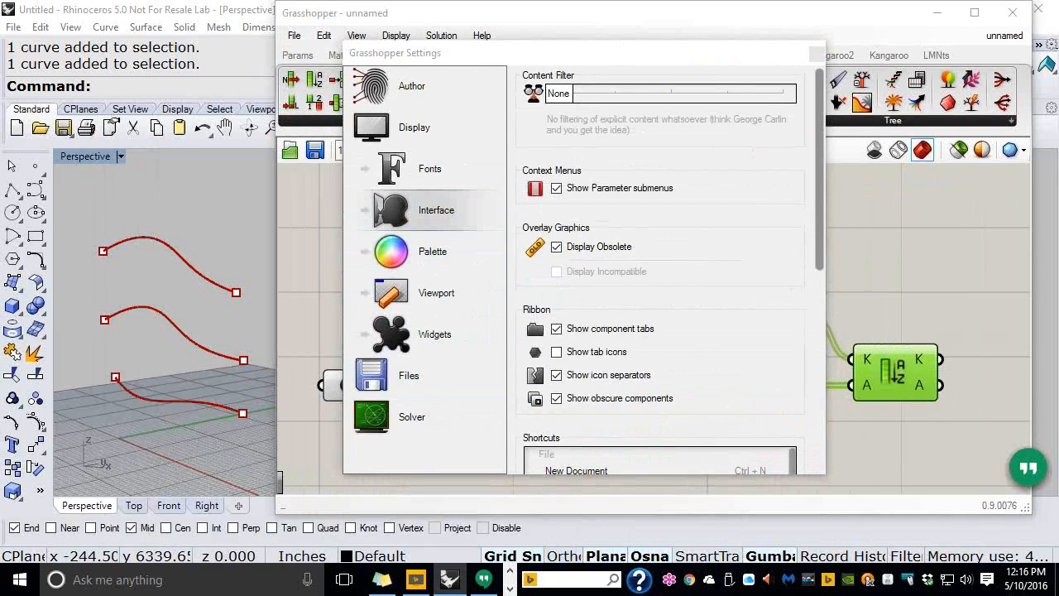
pyautogui.moveTo(539, 291)
pyautogui.mouseDown()
pyautogui.moveTo(475, 374)
pyautogui.moveTo(526, 413)
pyautogui.moveTo(666, 418)
pyautogui.moveTo(693, 312)
pyautogui.moveTo(613, 280)
pyautogui.moveTo(531, 282)
pyautogui.mouseUp()
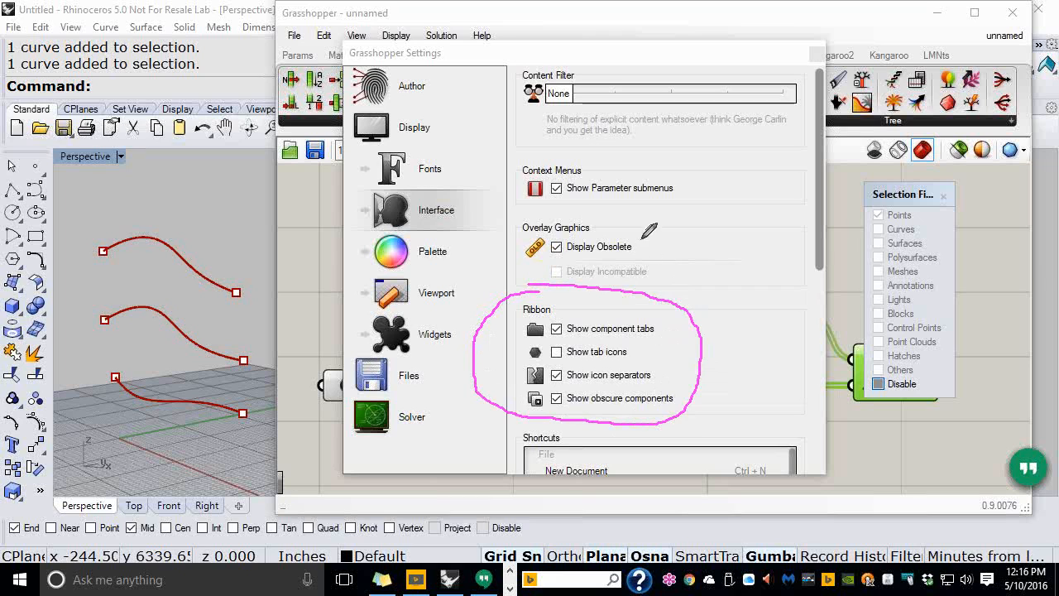
pyautogui.moveTo(640, 248); pyautogui.dragTo(701, 207)
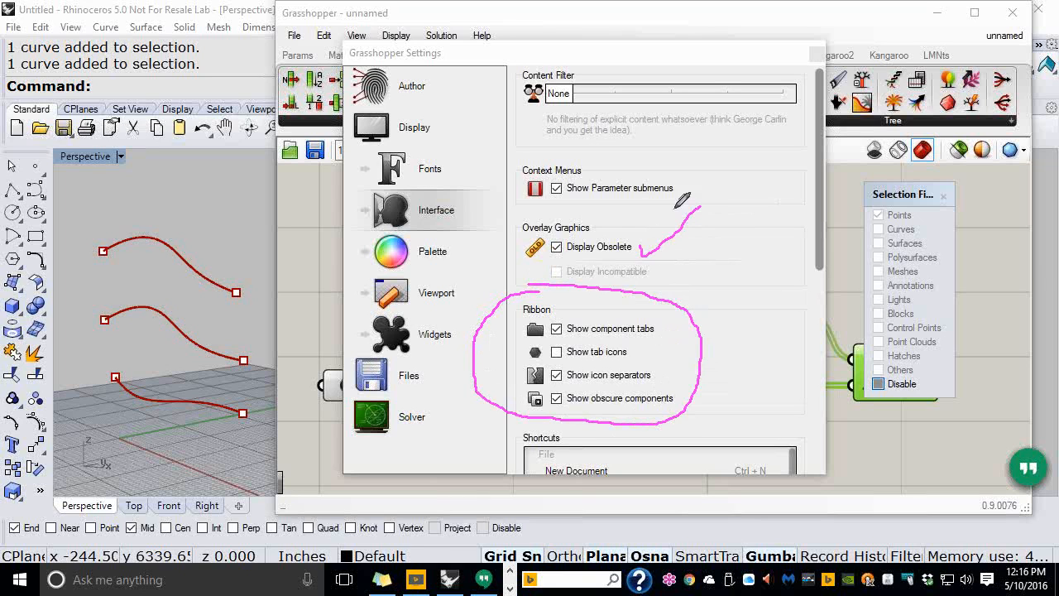
pyautogui.moveTo(639, 258); pyautogui.dragTo(702, 206)
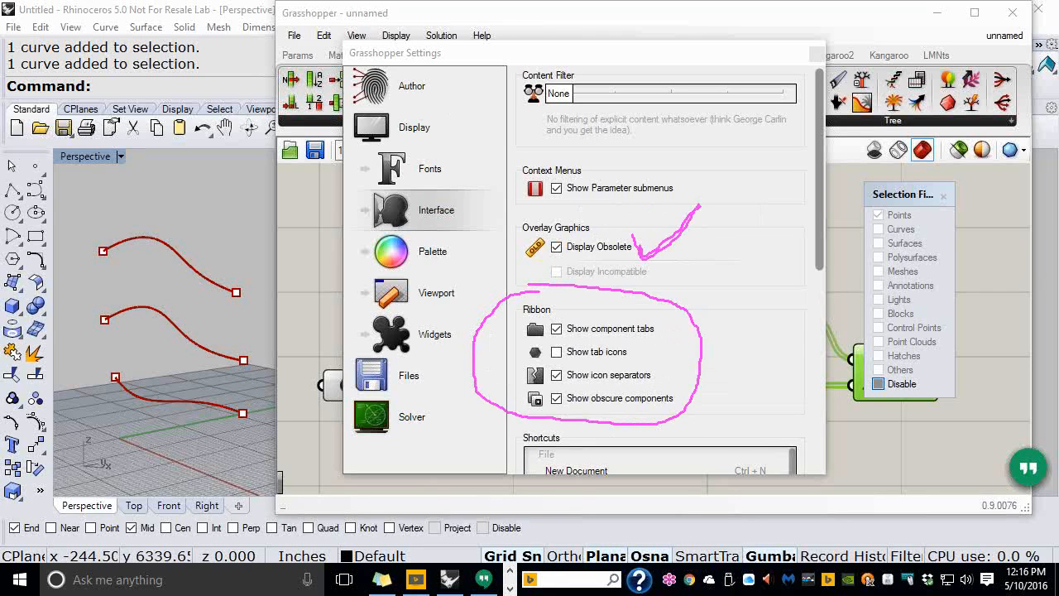
pyautogui.press('Escape')
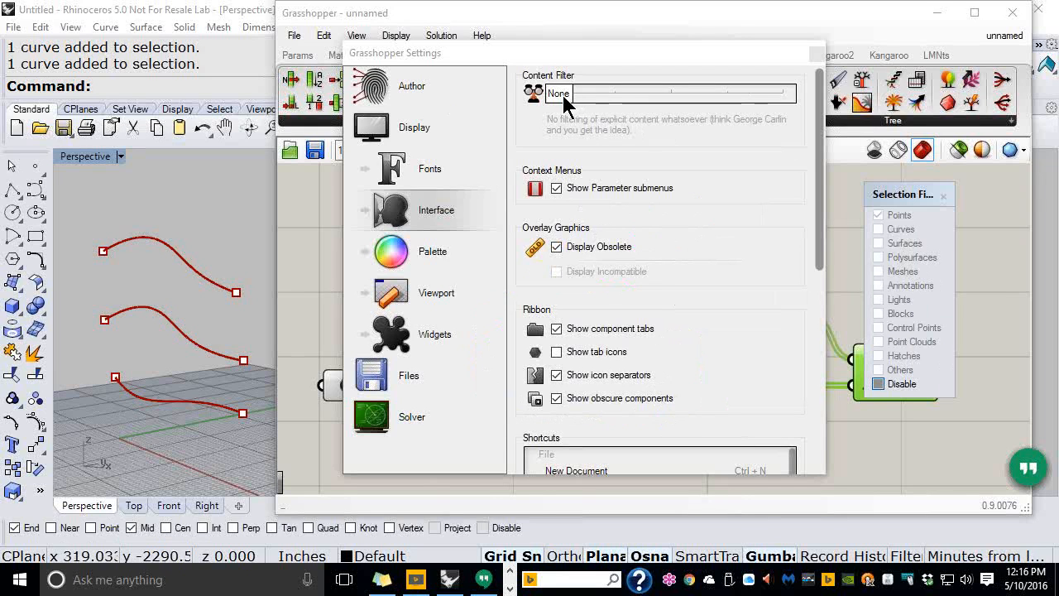
pyautogui.moveTo(562, 99); pyautogui.dragTo(672, 97)
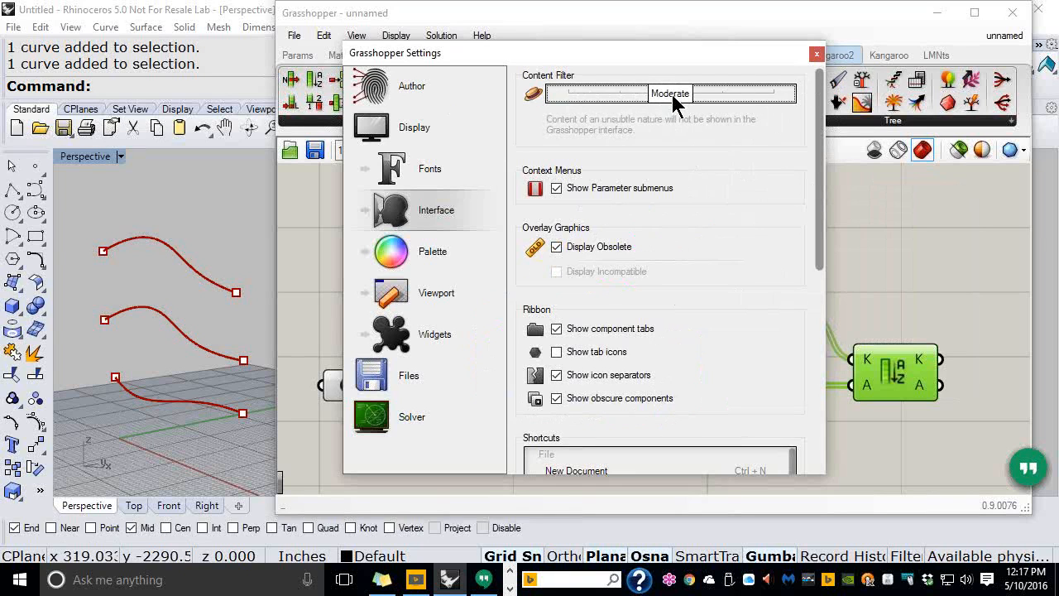
pyautogui.moveTo(671, 97); pyautogui.dragTo(560, 99)
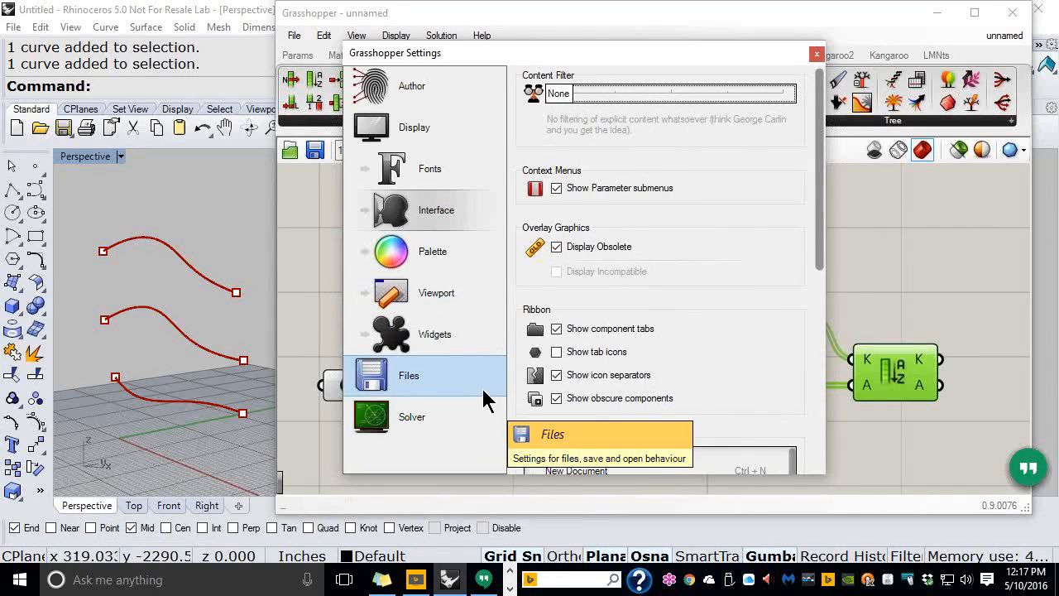
# Show the Viewport settings down to the Document Materials and Preview Display options
pyautogui.click(440, 301)
pyautogui.moveTo(820, 208); pyautogui.dragTo(821, 303)
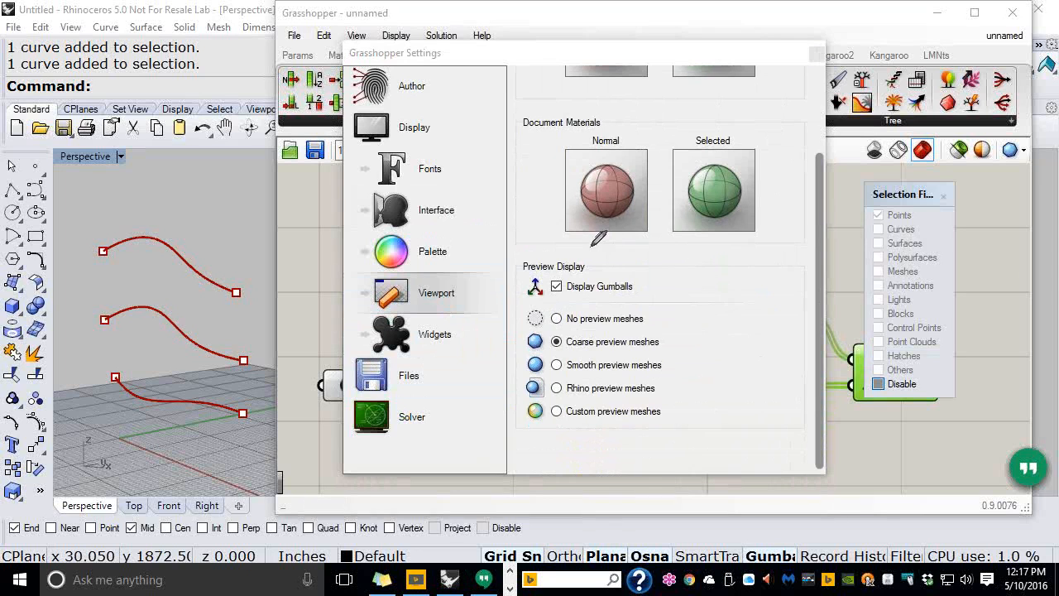
pyautogui.moveTo(587, 245)
pyautogui.mouseDown()
pyautogui.moveTo(527, 258)
pyautogui.moveTo(501, 296)
pyautogui.moveTo(554, 313)
pyautogui.moveTo(635, 310)
pyautogui.moveTo(652, 265)
pyautogui.moveTo(584, 243)
pyautogui.mouseUp()
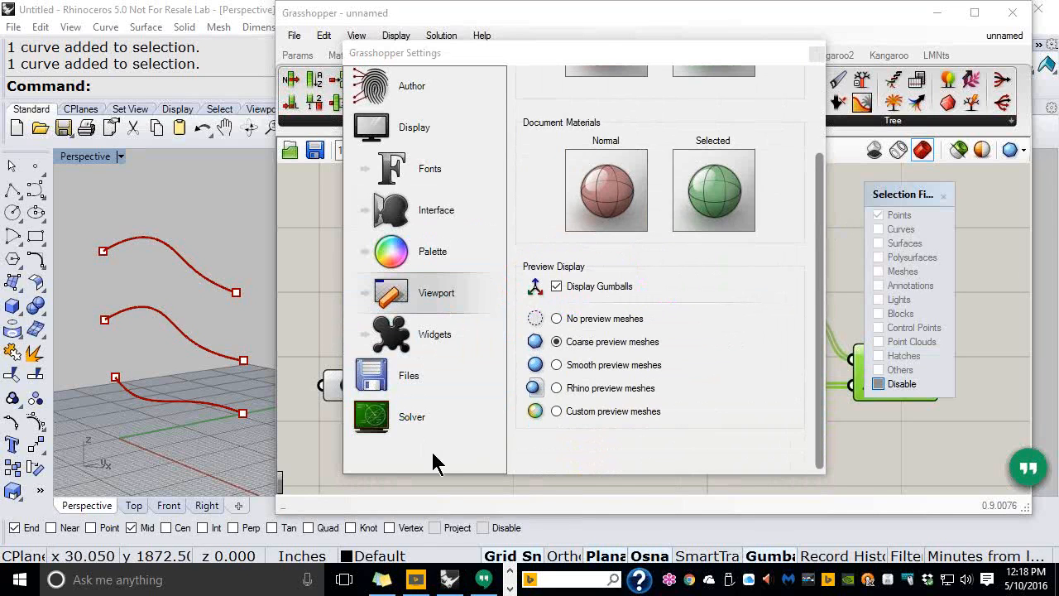
# Check the Files page's template path C:\AAA\GH\demo.gh, then close the Settings window
pyautogui.click(400, 380)
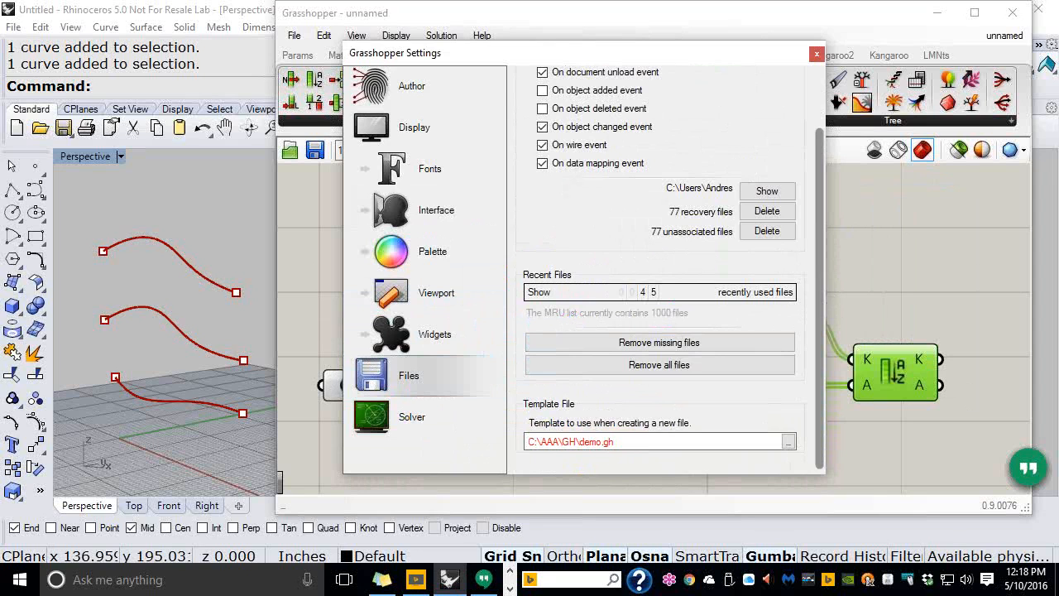
pyautogui.moveTo(564, 377)
pyautogui.mouseDown()
pyautogui.moveTo(484, 424)
pyautogui.moveTo(487, 447)
pyautogui.moveTo(826, 495)
pyautogui.moveTo(662, 422)
pyautogui.moveTo(571, 451)
pyautogui.moveTo(584, 418)
pyautogui.moveTo(567, 435)
pyautogui.mouseUp()
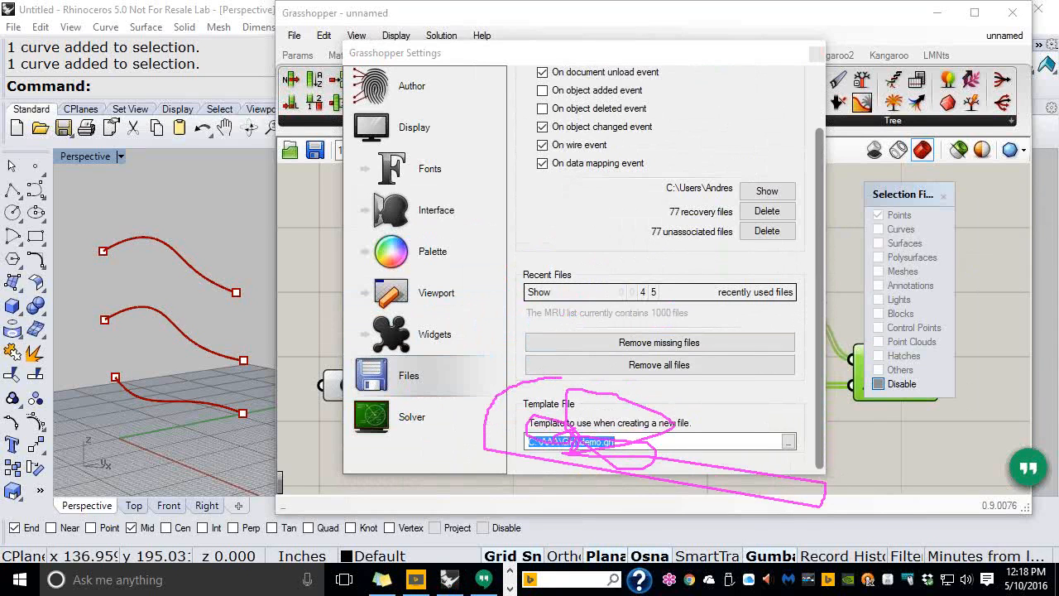
pyautogui.press('Escape')
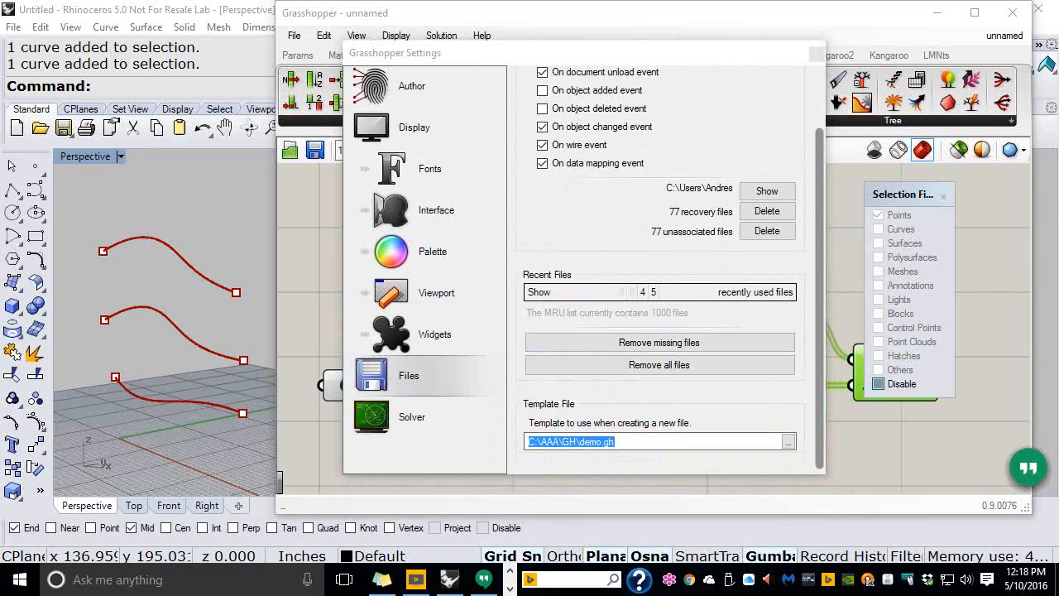
pyautogui.moveTo(633, 452); pyautogui.dragTo(706, 393)
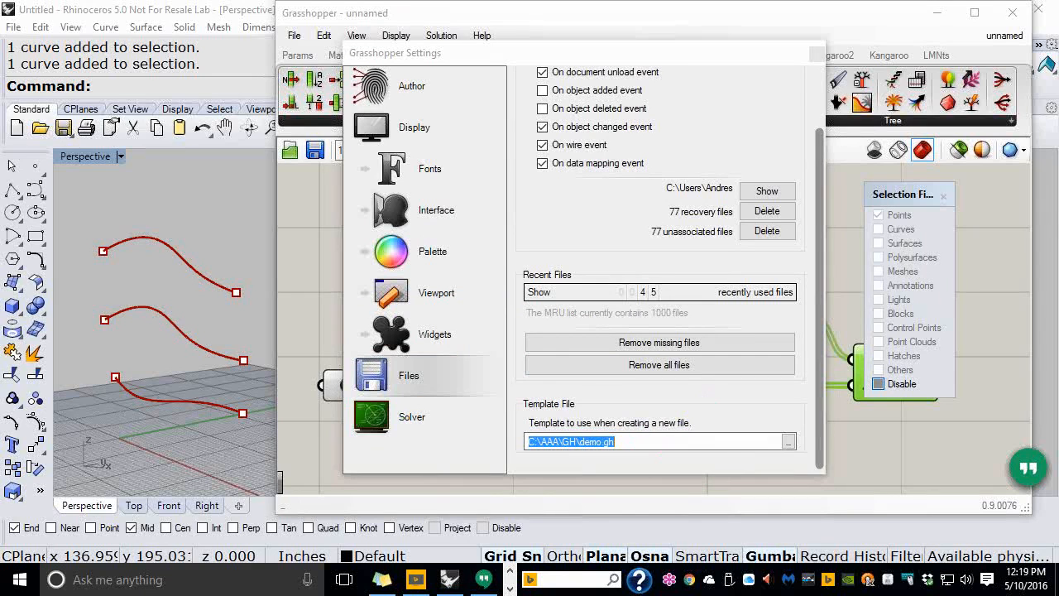
pyautogui.click(815, 56)
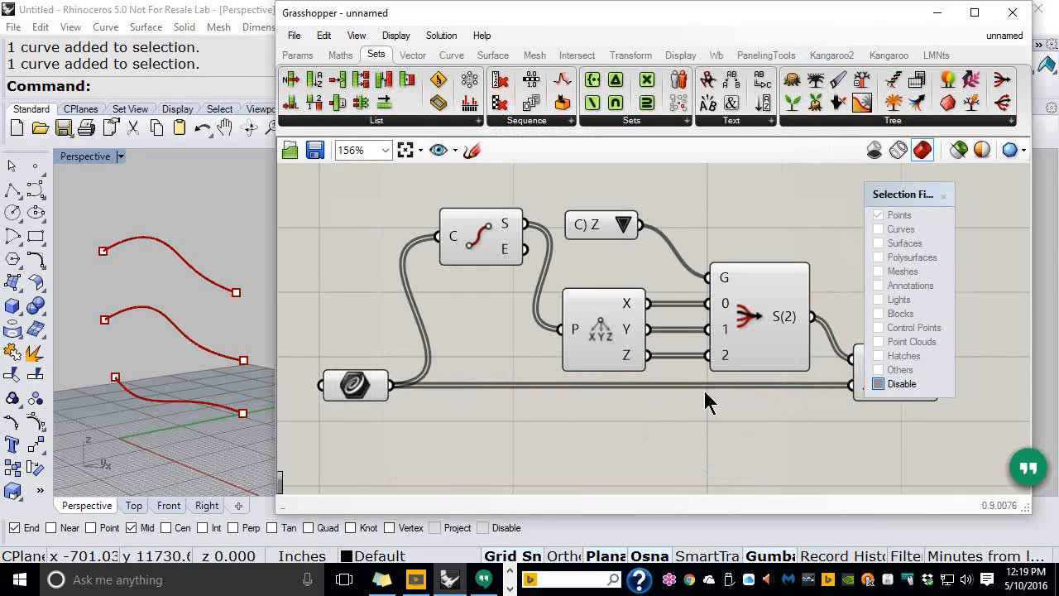
# Add a Loft component from the Surface tab and feed it Sort List's sorted curves
pyautogui.scroll(-2, 704, 402)
pyautogui.moveTo(693, 374); pyautogui.dragTo(591, 355, button='right')
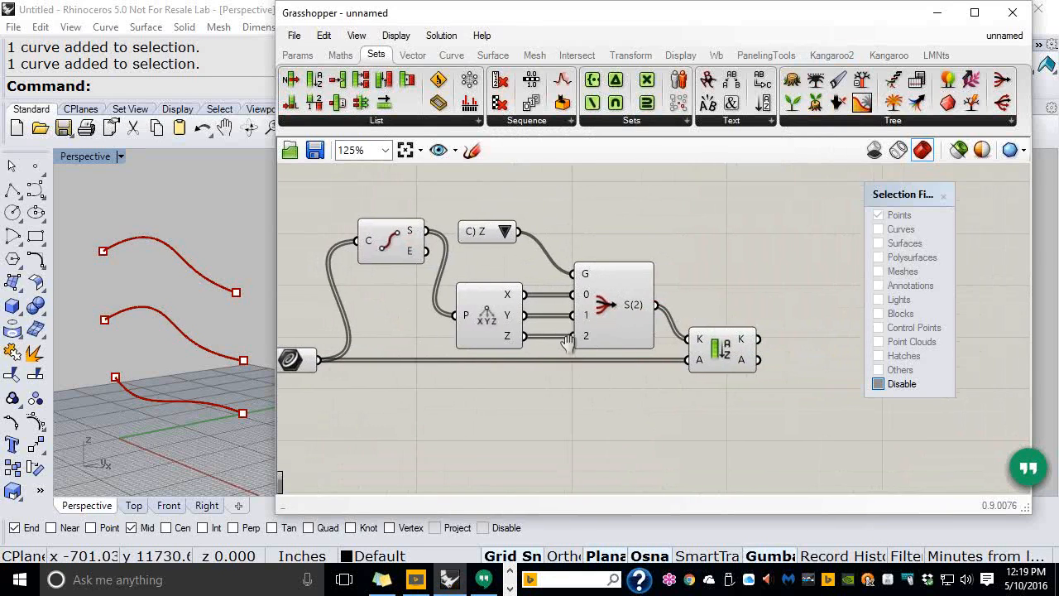
pyautogui.click(944, 197)
pyautogui.moveTo(751, 300); pyautogui.dragTo(794, 274, button='right')
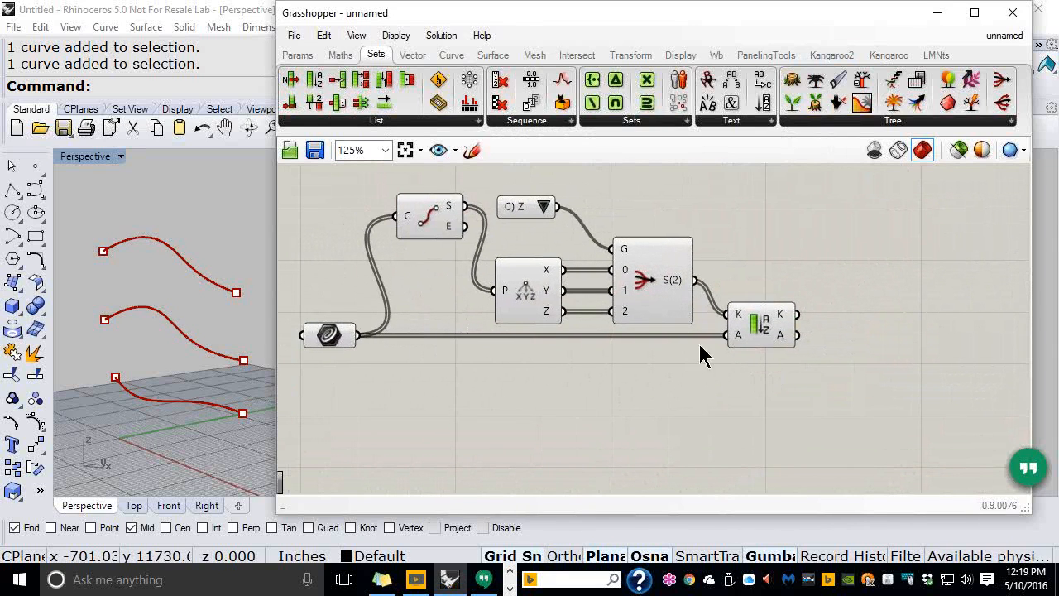
pyautogui.click(500, 58)
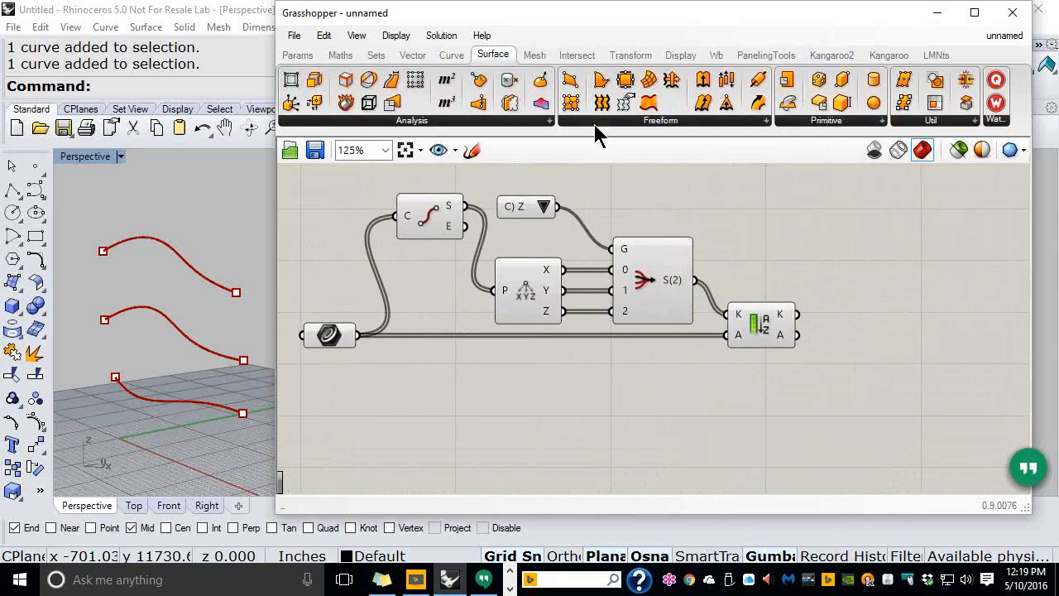
pyautogui.moveTo(895, 372); pyautogui.dragTo(892, 366)
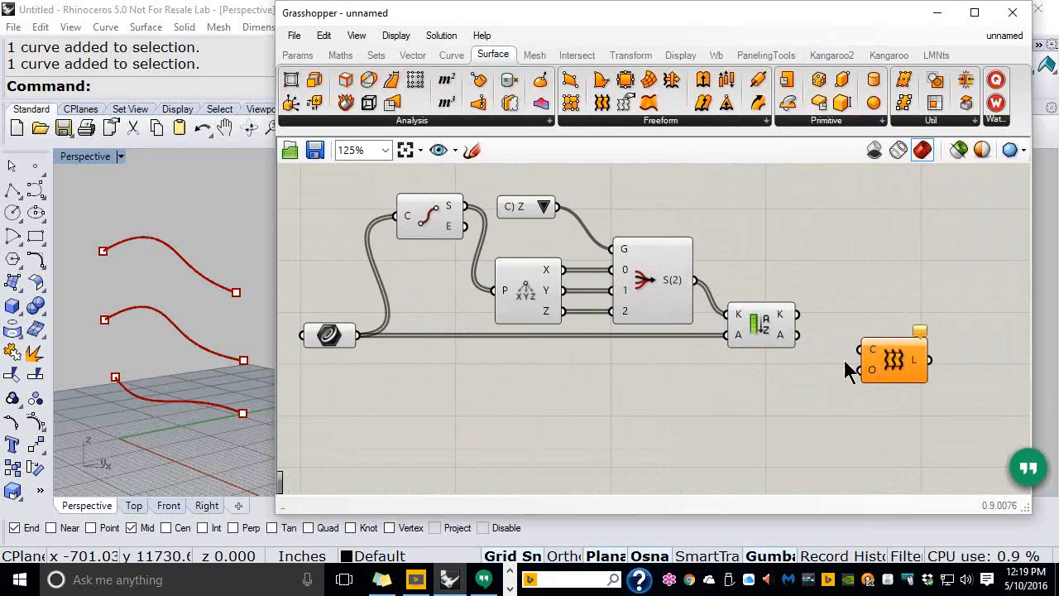
pyautogui.moveTo(797, 335); pyautogui.dragTo(861, 350)
# Orbit the Rhino Perspective view and raise the middle curve to test the loft
pyautogui.moveTo(637, 25); pyautogui.dragTo(704, 34)
pyautogui.click(310, 377)
pyautogui.moveTo(310, 376); pyautogui.dragTo(197, 336, button='right')
pyautogui.click(200, 343)
pyautogui.moveTo(201, 301); pyautogui.dragTo(229, 168)
# Lower the middle curve, raise the bottom curve and shift the top curve to reshape the loft
pyautogui.click(252, 305)
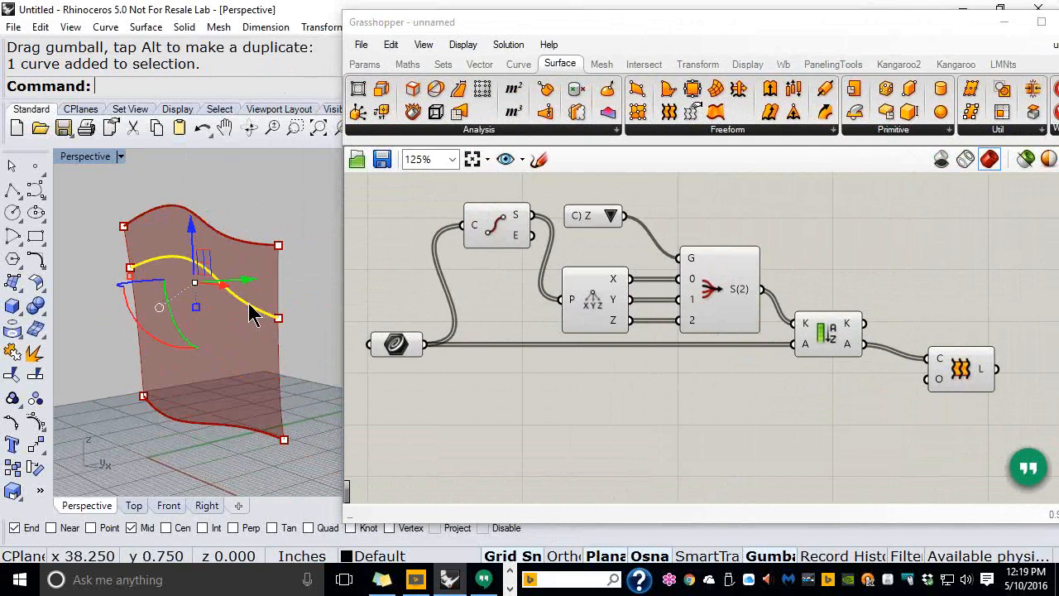
pyautogui.moveTo(198, 238); pyautogui.dragTo(192, 288)
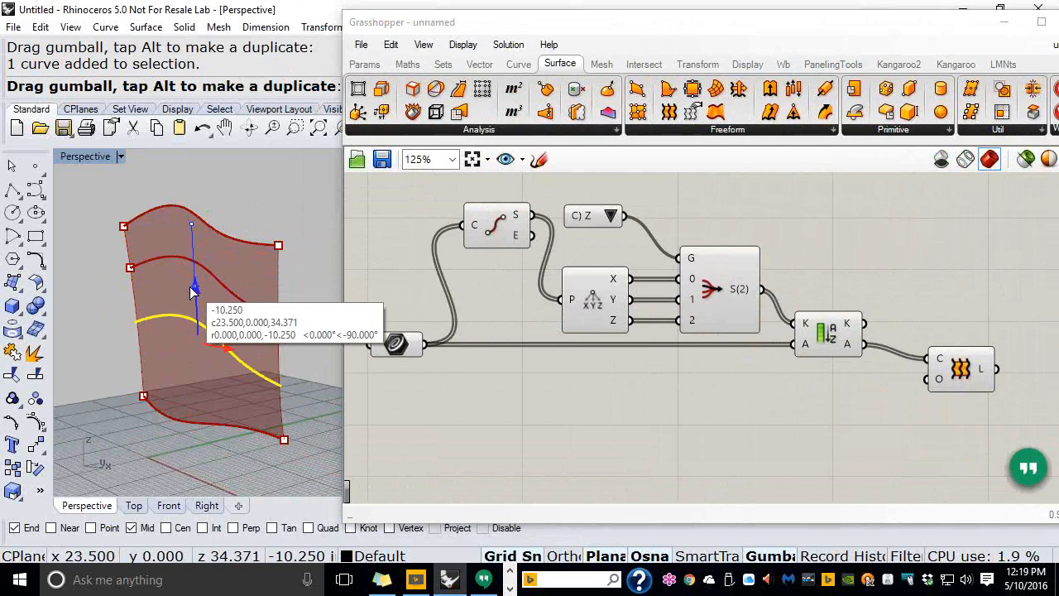
pyautogui.moveTo(191, 287); pyautogui.dragTo(190, 288)
pyautogui.moveTo(189, 328); pyautogui.dragTo(190, 355, button='right')
pyautogui.click(200, 323)
pyautogui.moveTo(184, 276); pyautogui.dragTo(181, 306)
pyautogui.click(176, 447)
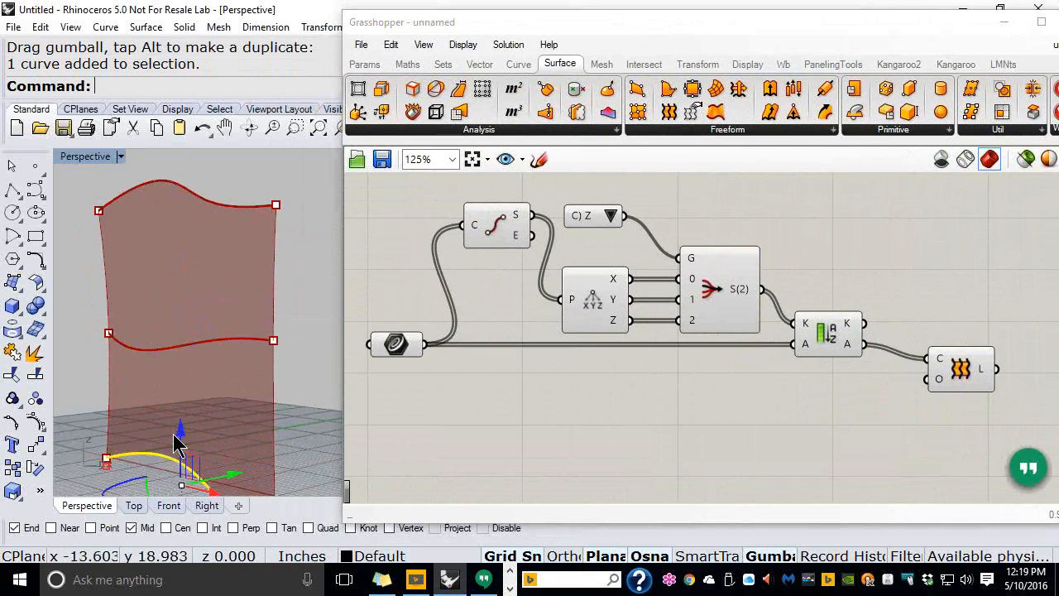
pyautogui.moveTo(177, 442); pyautogui.dragTo(183, 389)
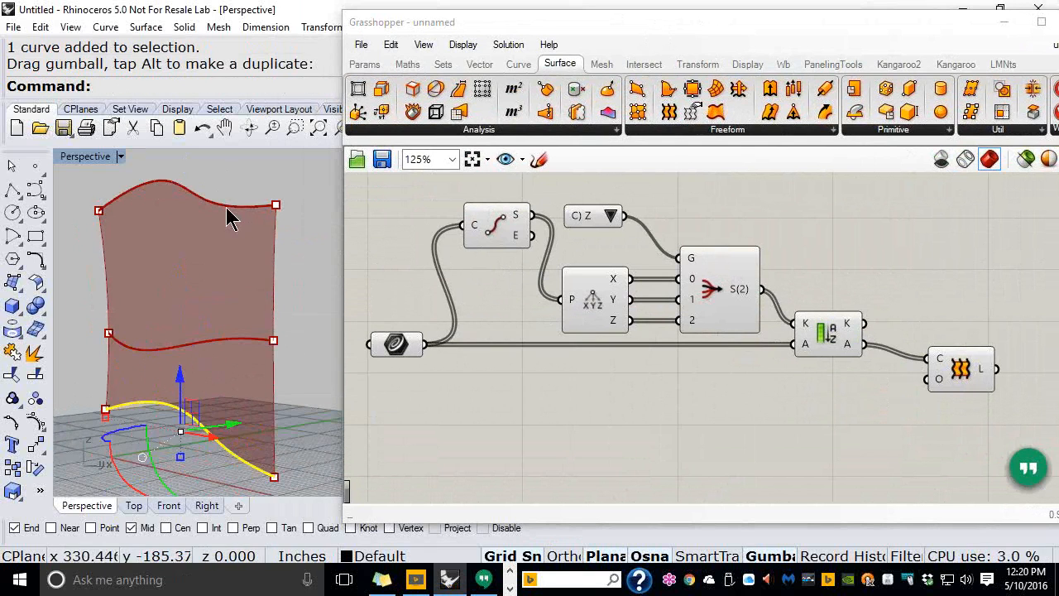
pyautogui.click(217, 198)
pyautogui.moveTo(195, 192); pyautogui.dragTo(171, 240)
pyautogui.click(217, 339)
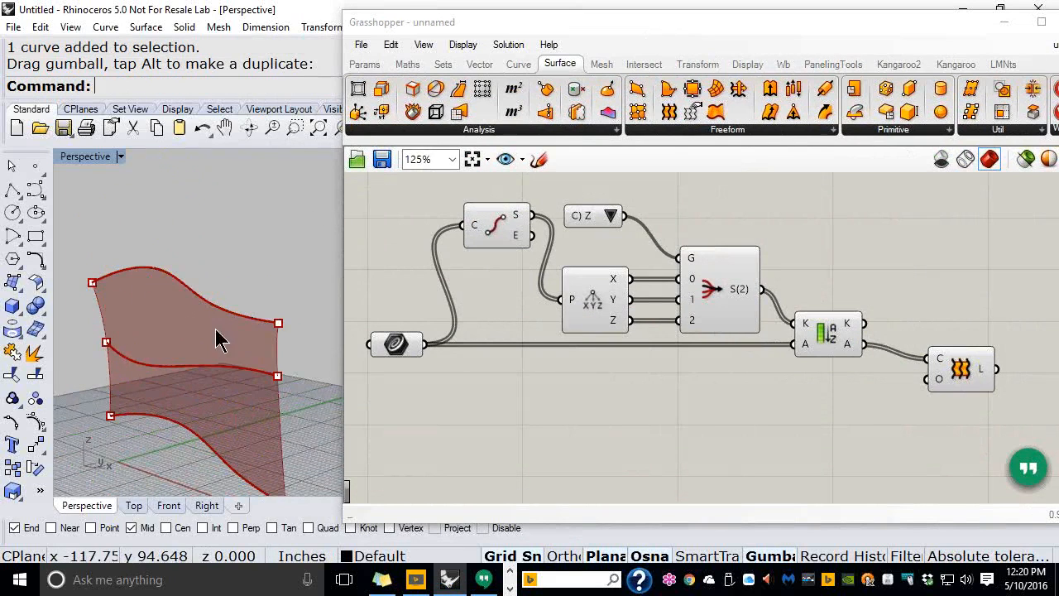
pyautogui.moveTo(216, 331); pyautogui.dragTo(200, 283, button='right')
# Select the Loft component in Grasshopper to highlight its surface
pyautogui.scroll(2, 230, 363)
pyautogui.moveTo(855, 411); pyautogui.dragTo(827, 389, button='right')
pyautogui.click(900, 372)
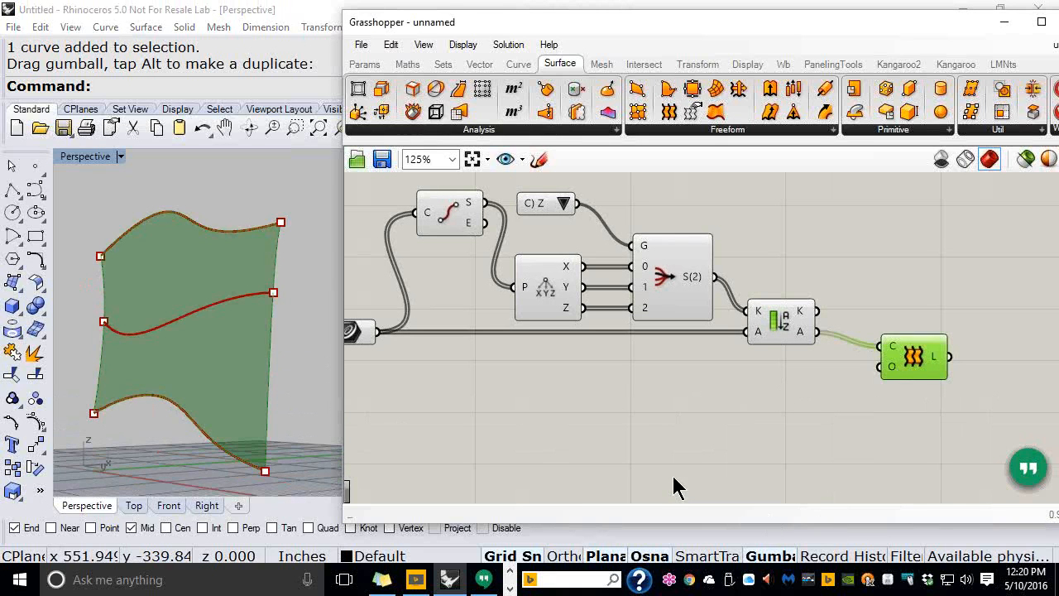
pyautogui.scroll(4, 711, 416)
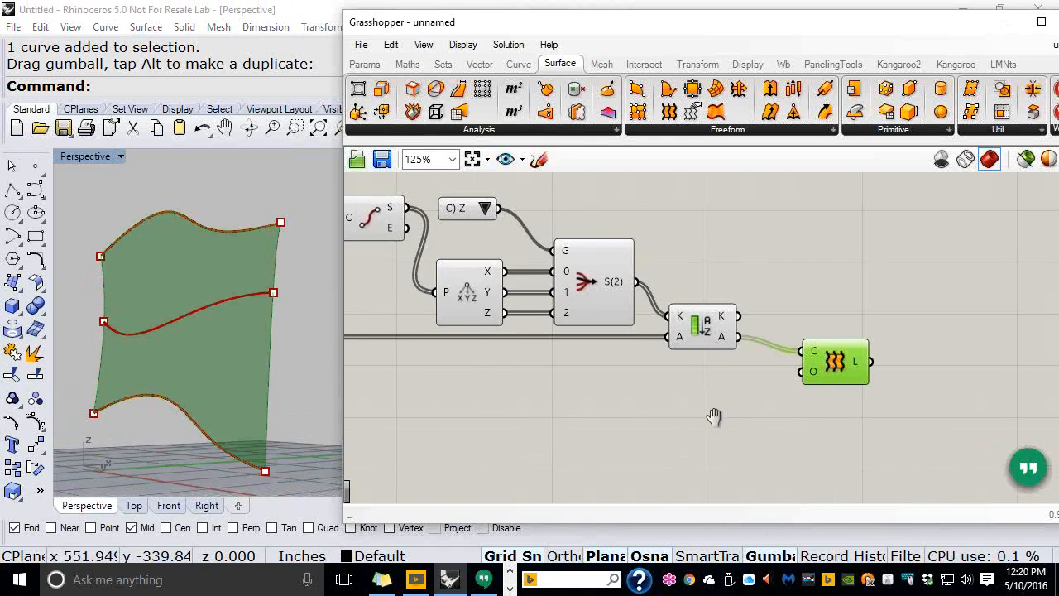
pyautogui.scroll(2, 693, 356)
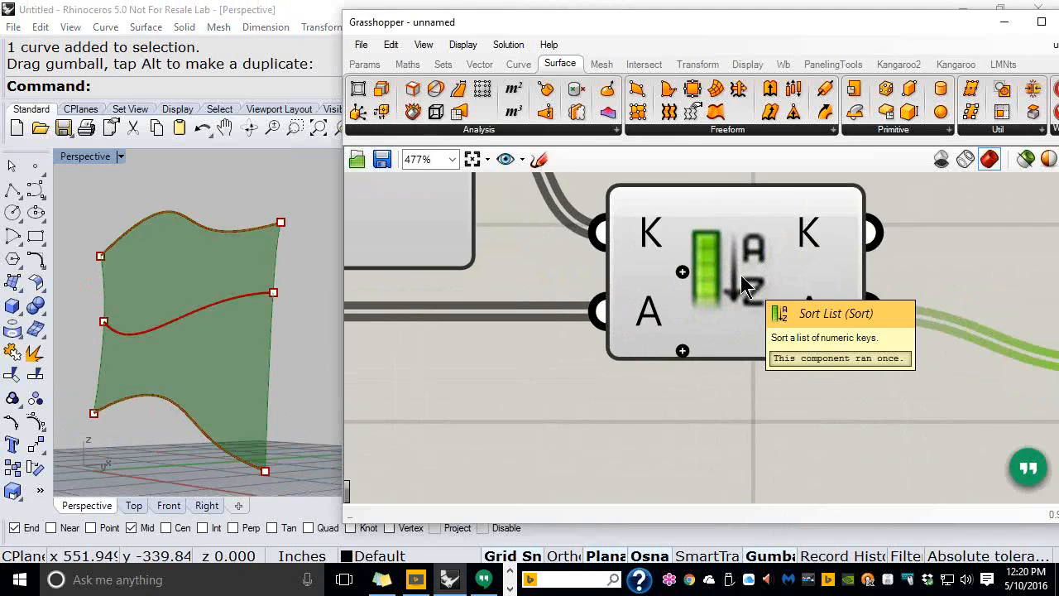
pyautogui.scroll(-6, 742, 284)
pyautogui.moveTo(739, 279); pyautogui.dragTo(732, 325, button='right')
pyautogui.scroll(2, 579, 260)
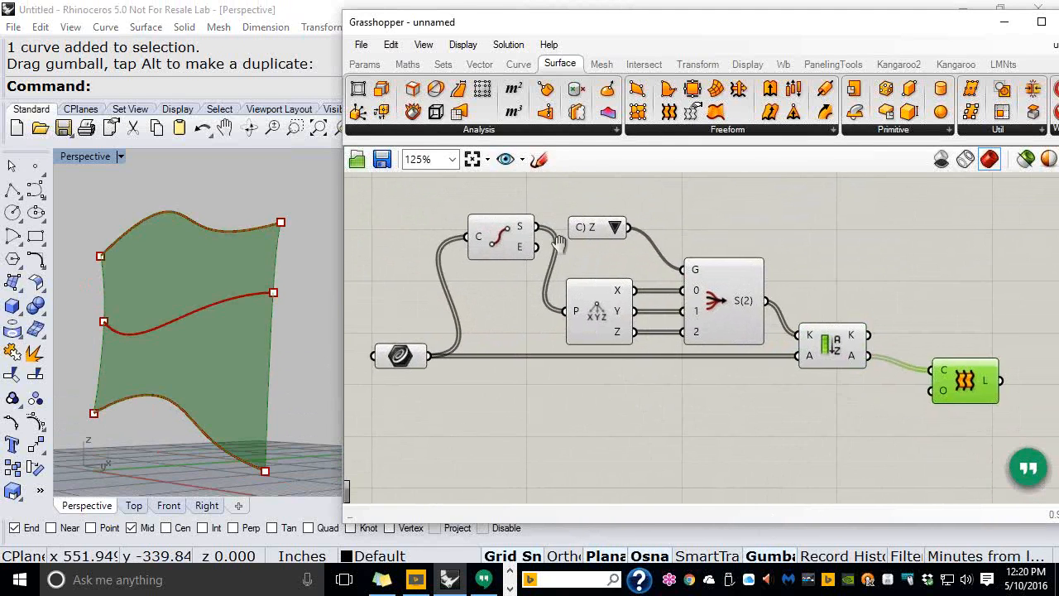
# Save the definition as 001_Sort_Curves in C:\AAA\GH\GH_102_MAY\Day_02
pyautogui.click(361, 45)
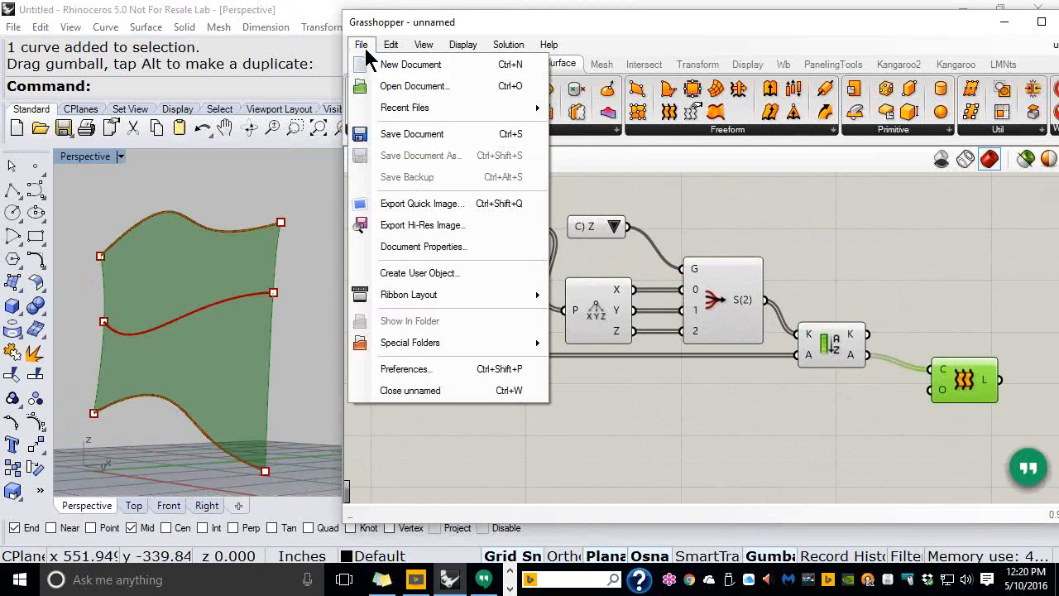
pyautogui.click(397, 135)
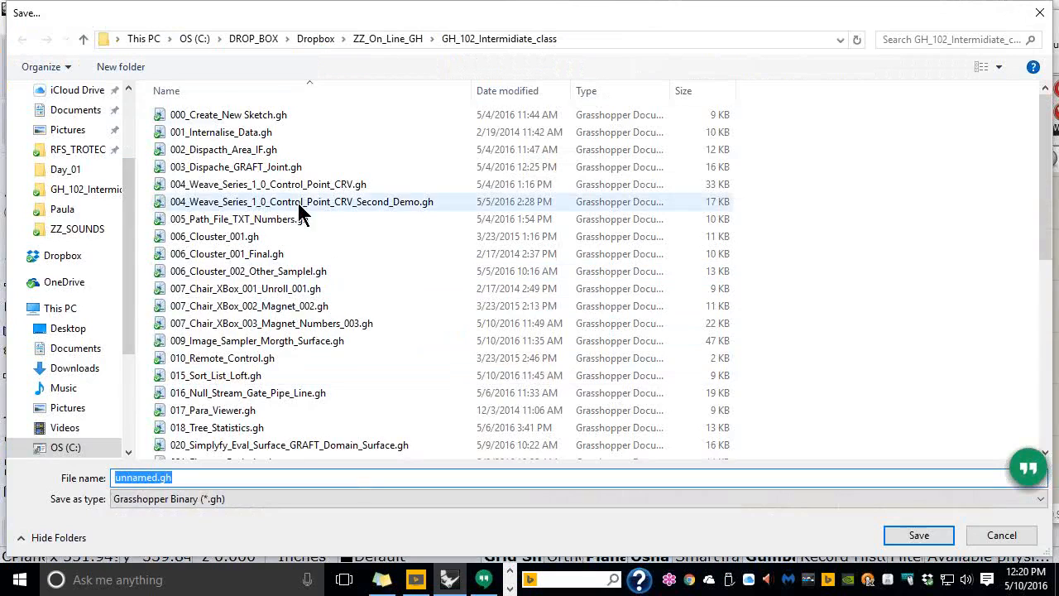
pyautogui.click(66, 309)
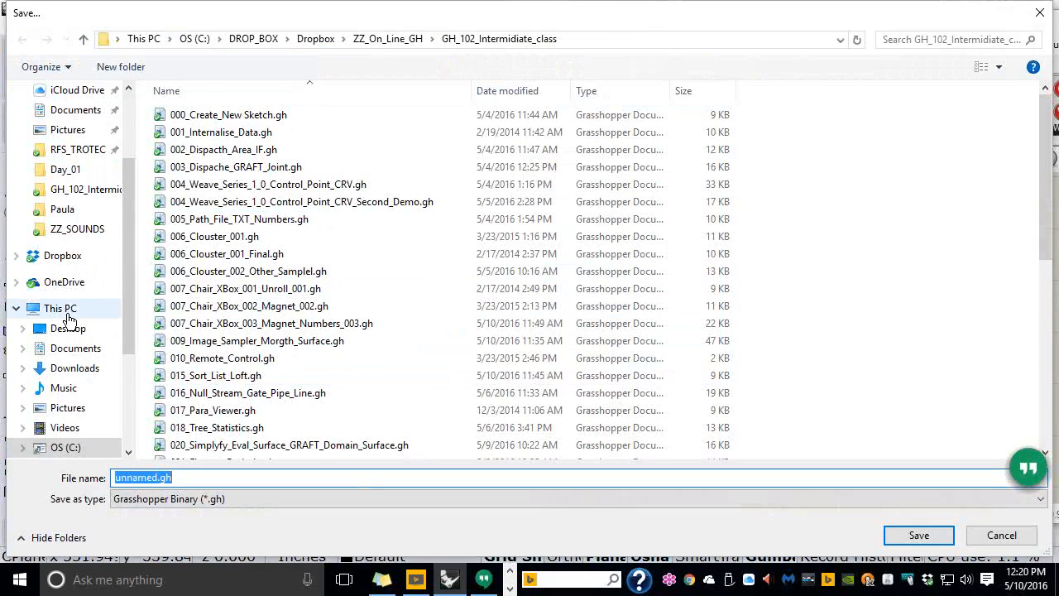
pyautogui.doubleClick(188, 256)
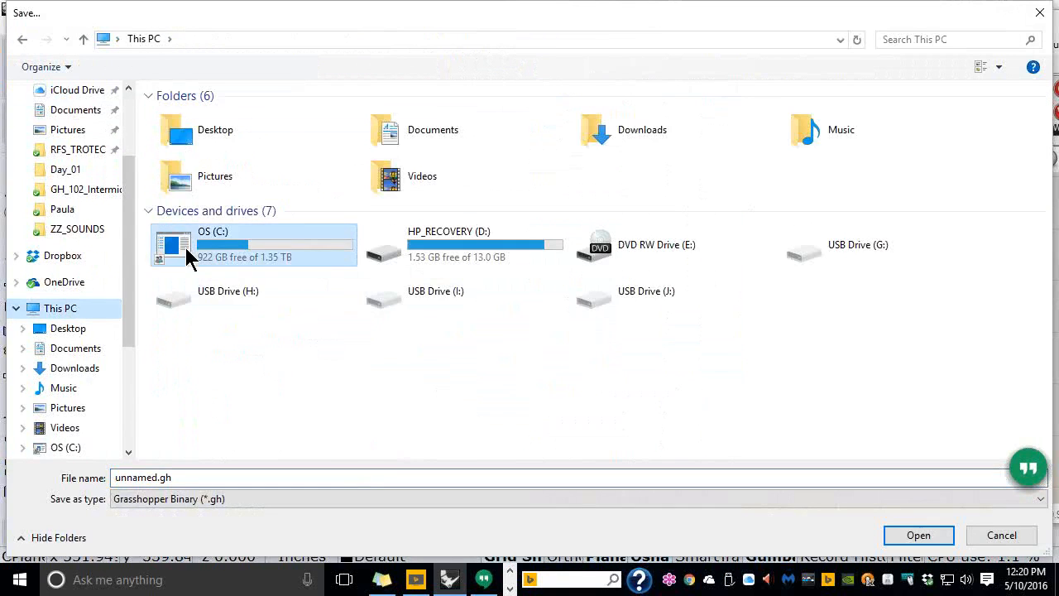
pyautogui.doubleClick(179, 116)
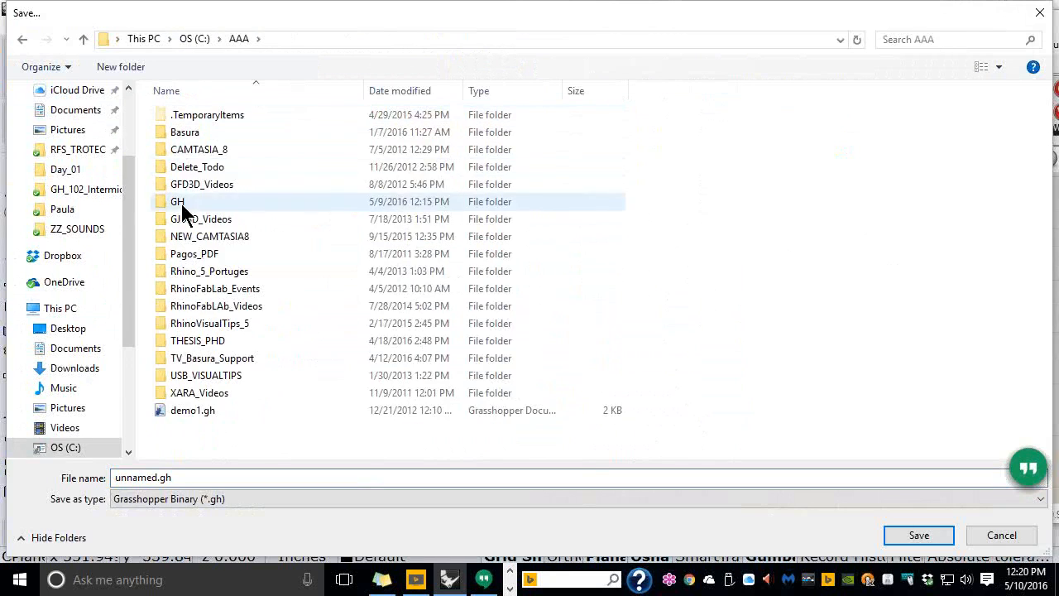
pyautogui.doubleClick(180, 201)
pyautogui.doubleClick(185, 133)
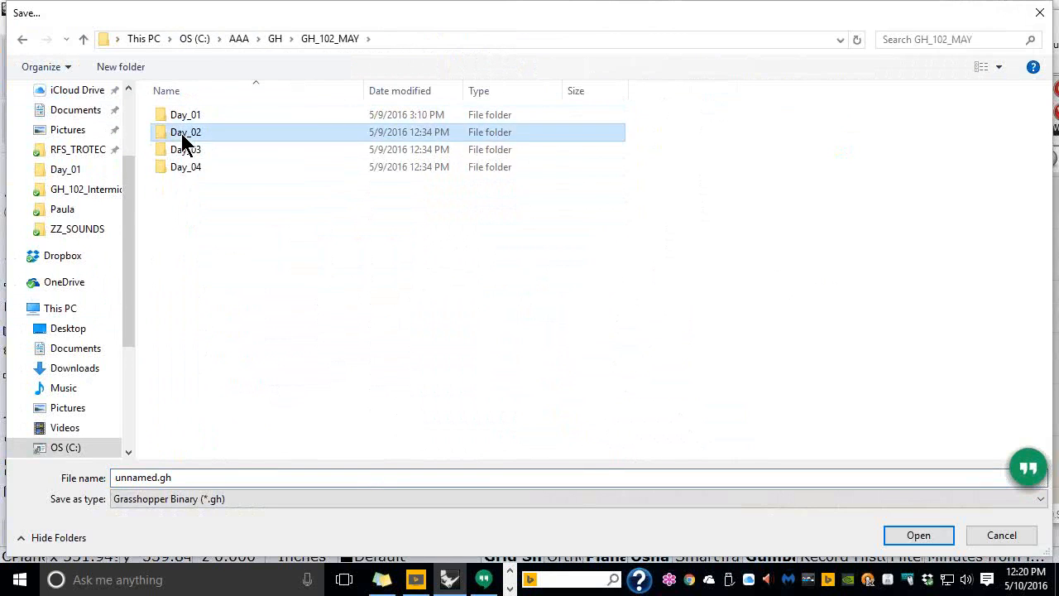
pyautogui.doubleClick(182, 133)
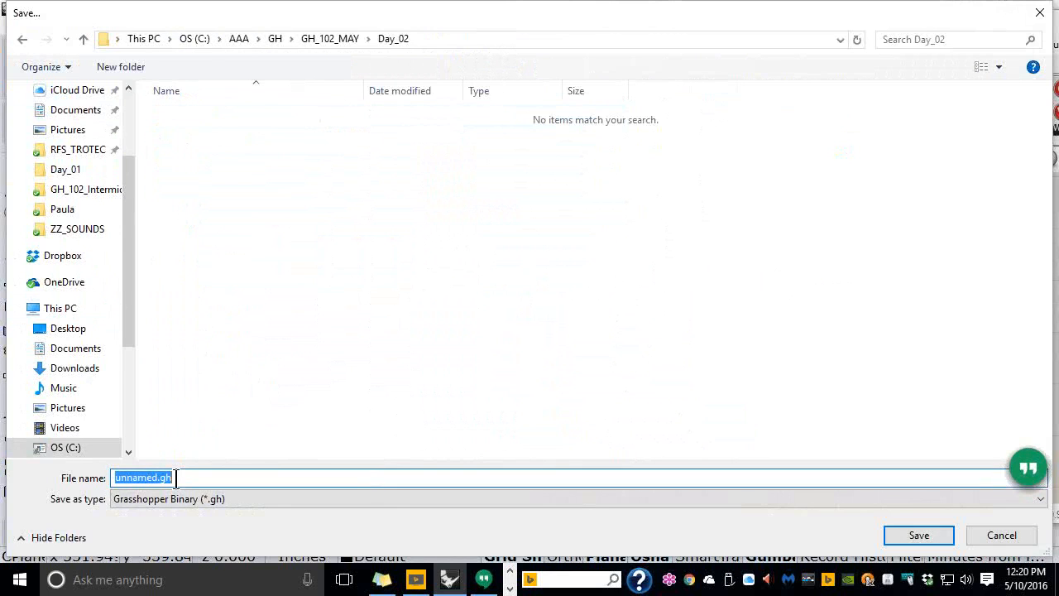
pyautogui.write('001_Sort')
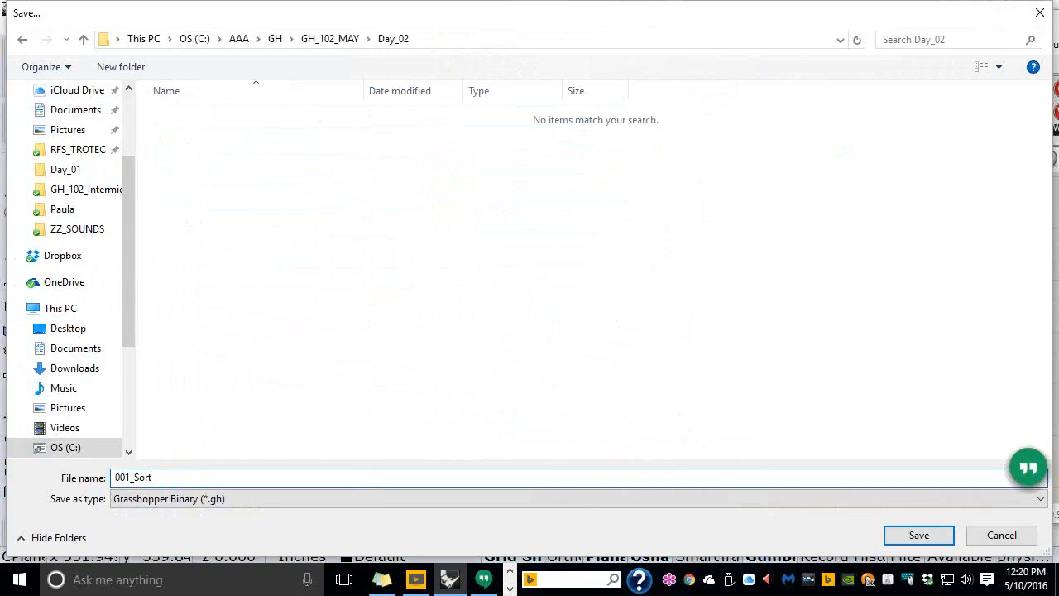
pyautogui.write('_Curves')
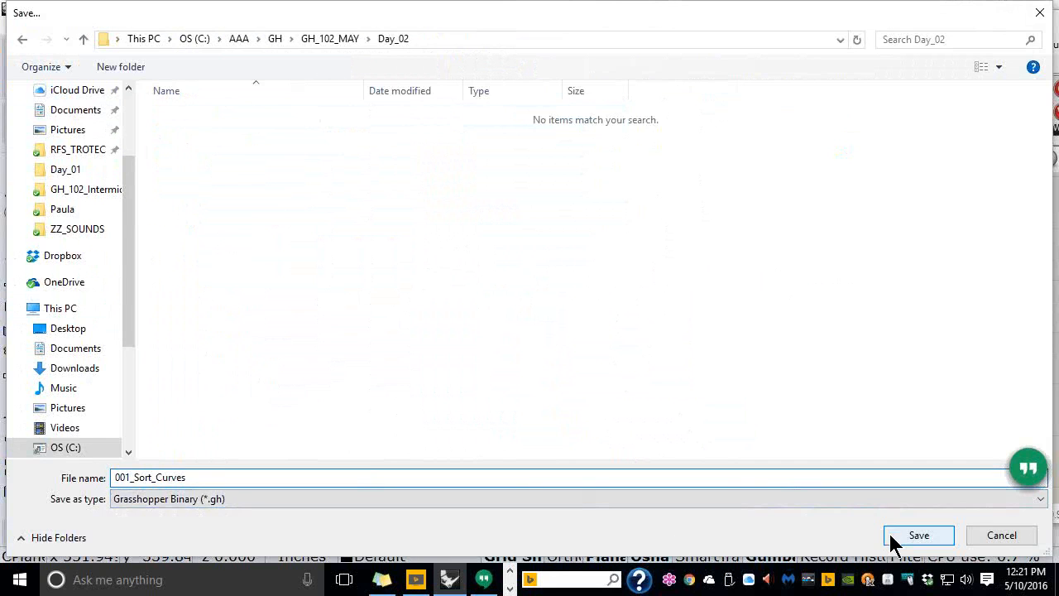
pyautogui.click(916, 535)
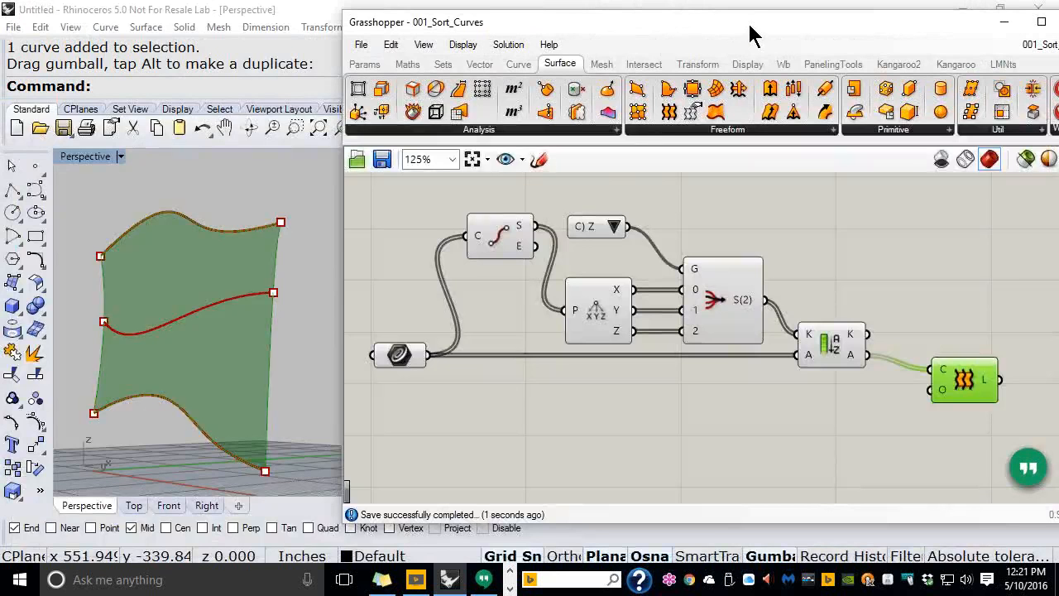
# Collapse Grasshopper, switch to the Top view, and draw a first rectangle and a tall one
pyautogui.doubleClick(751, 30)
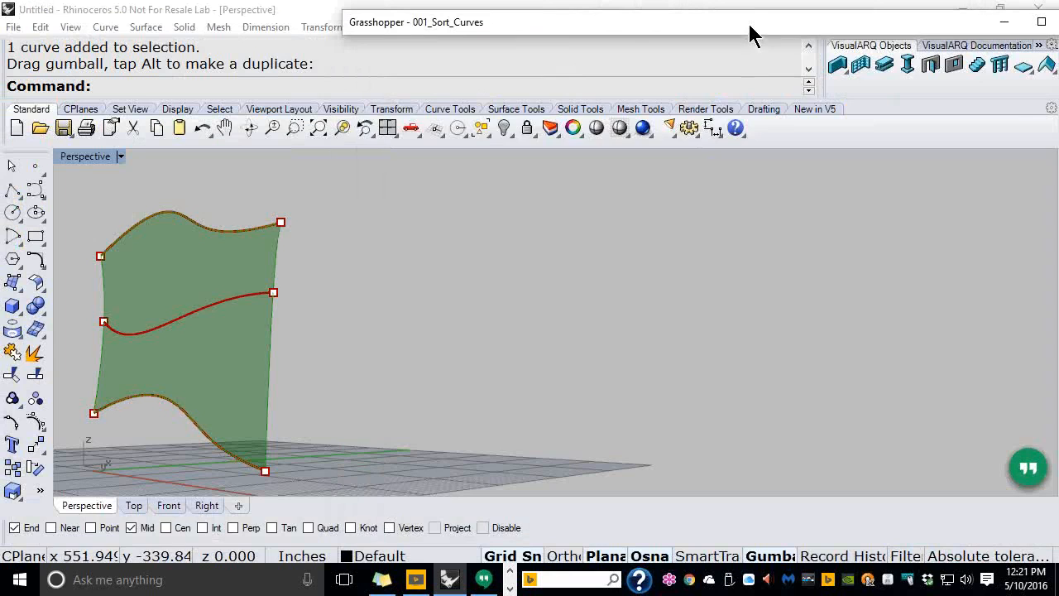
pyautogui.click(133, 505)
pyautogui.scroll(-2, 265, 301)
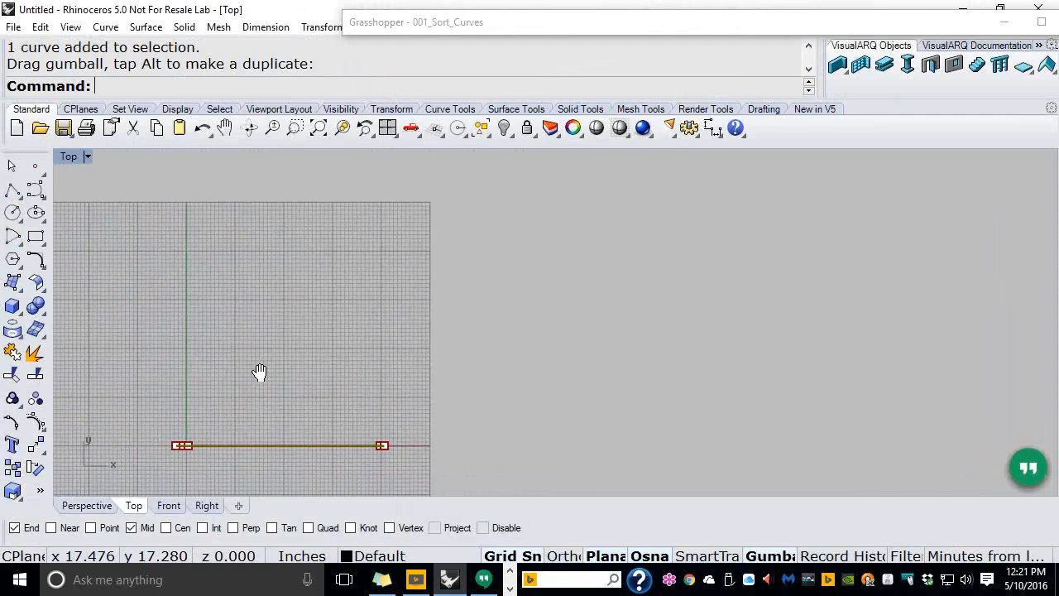
pyautogui.click(35, 236)
pyautogui.click(186, 311)
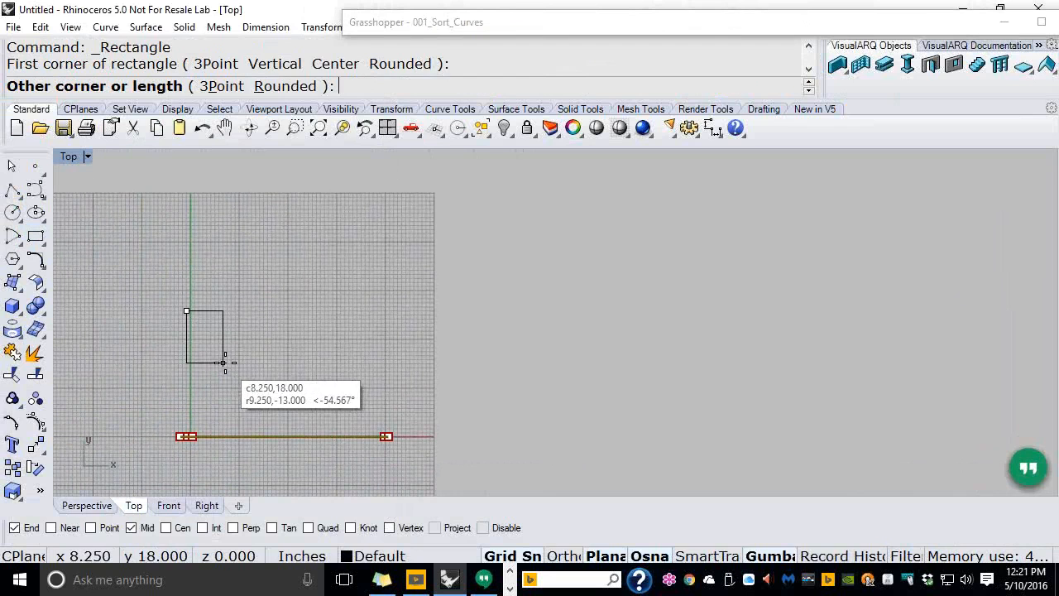
pyautogui.click(227, 364)
pyautogui.press('Return')
pyautogui.click(236, 286)
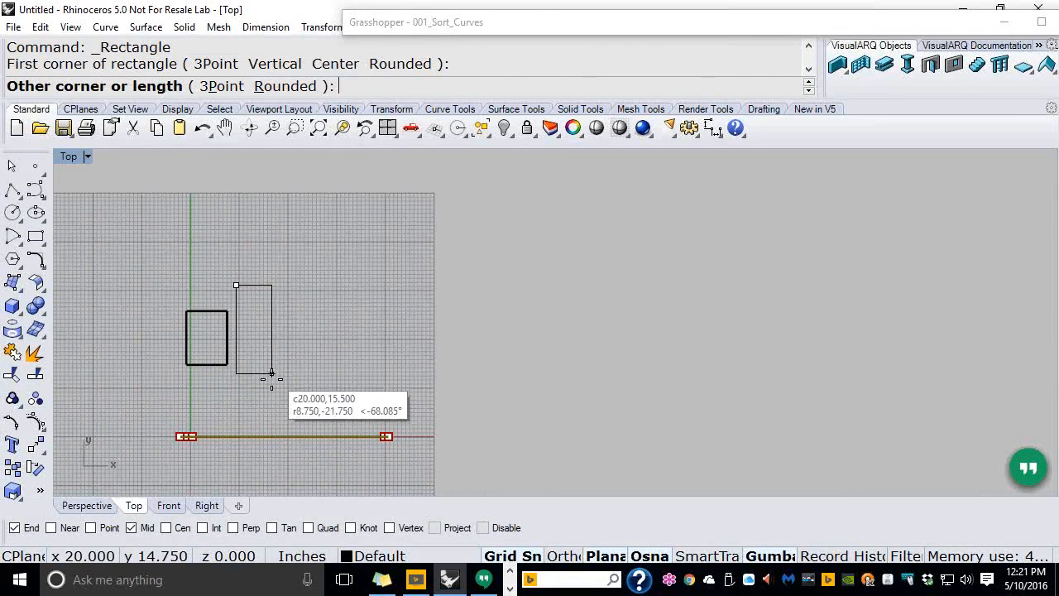
pyautogui.click(263, 416)
# Draw a small rectangle and a wide rectangle, then frame all four in the view
pyautogui.press('Return')
pyautogui.click(276, 359)
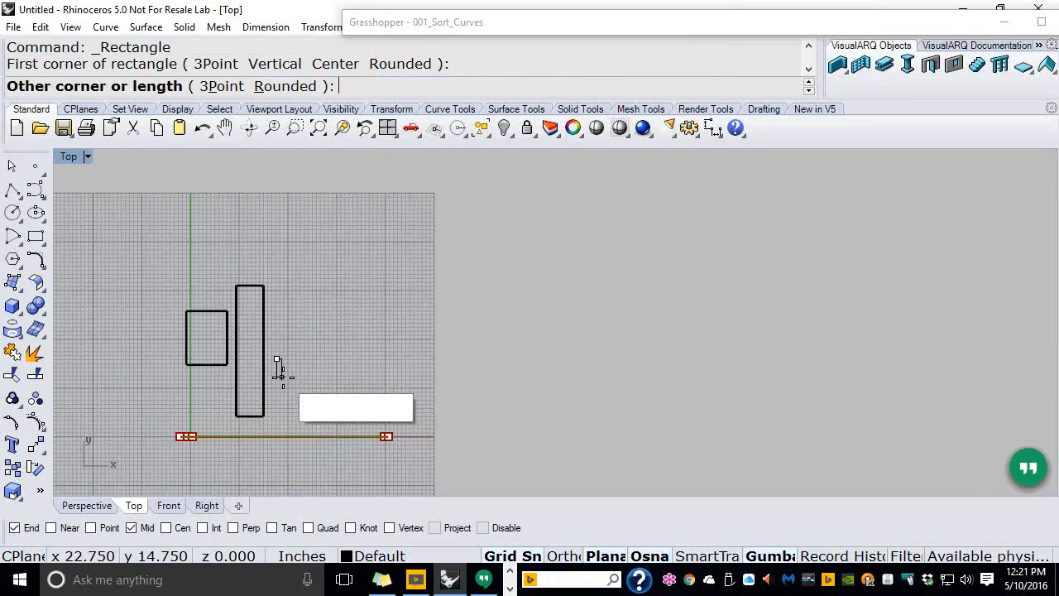
pyautogui.click(298, 394)
pyautogui.press('Return')
pyautogui.click(290, 310)
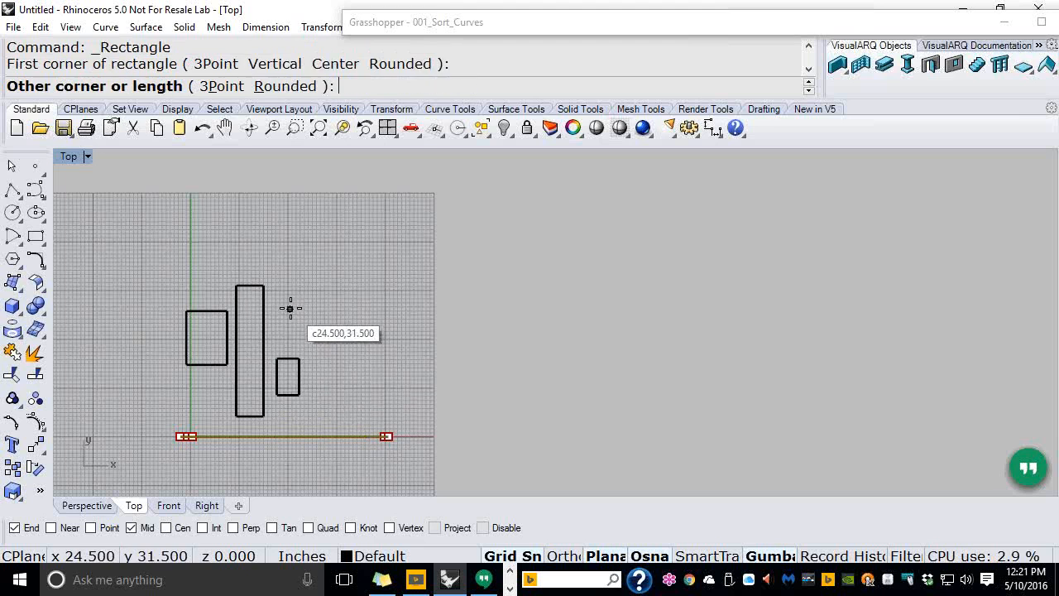
pyautogui.click(397, 332)
pyautogui.moveTo(307, 324); pyautogui.dragTo(505, 273, button='right')
pyautogui.scroll(6, 493, 265)
pyautogui.scroll(2, 523, 318)
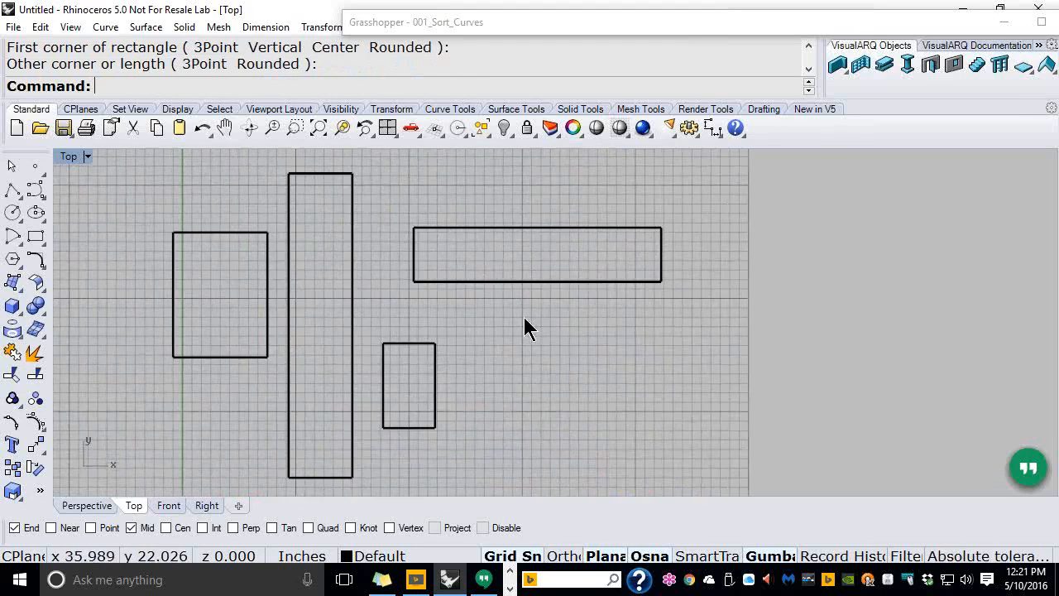
pyautogui.moveTo(517, 316); pyautogui.dragTo(542, 319, button='right')
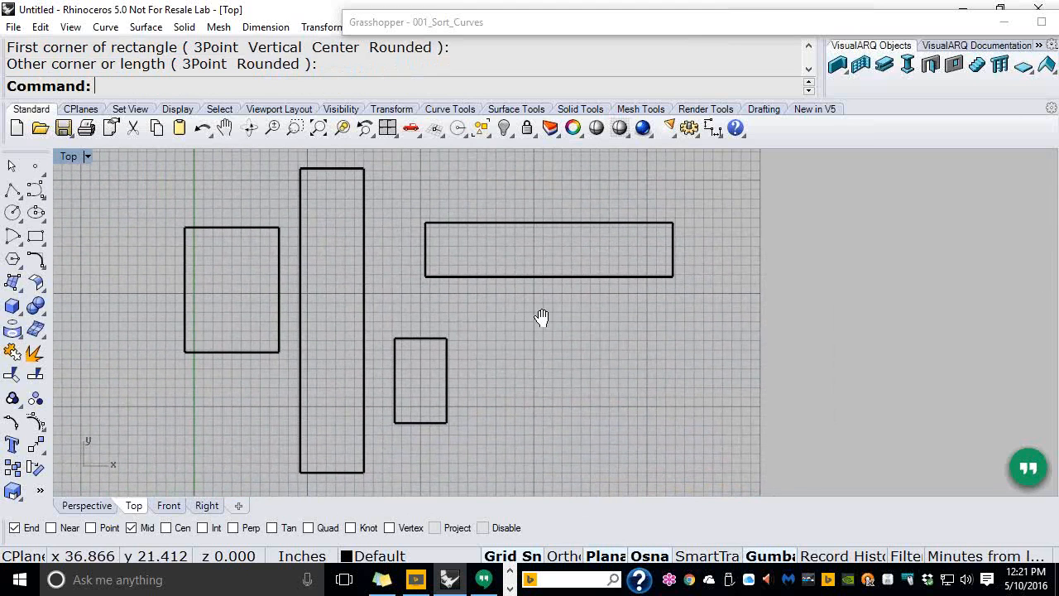
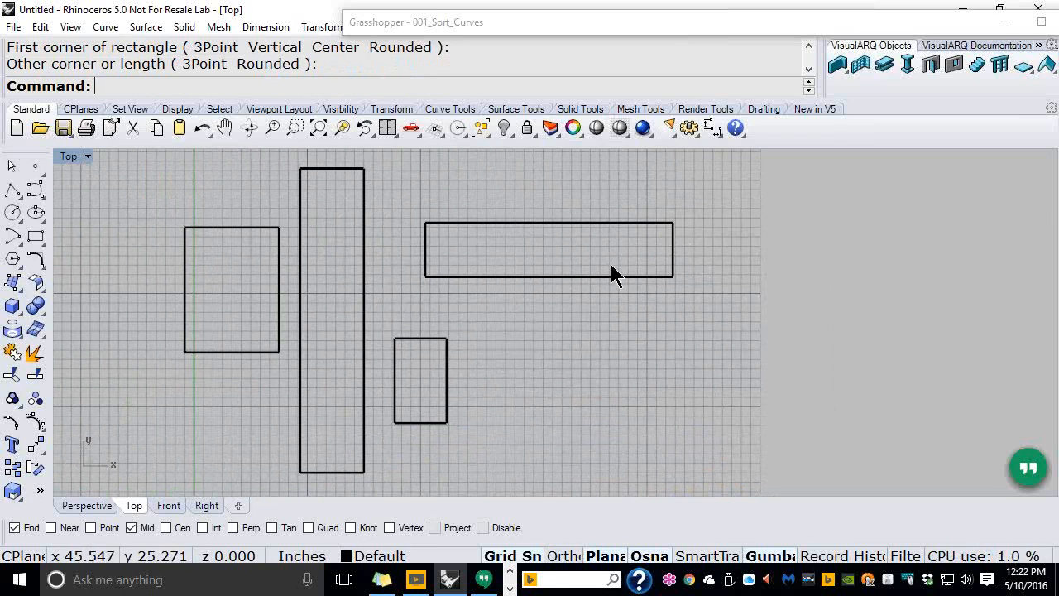
# Erase the four rectangles in Top, then show the lofted surface in Perspective beside Grasshopper
pyautogui.scroll(-1, 422, 207)
pyautogui.scroll(-3, 422, 213)
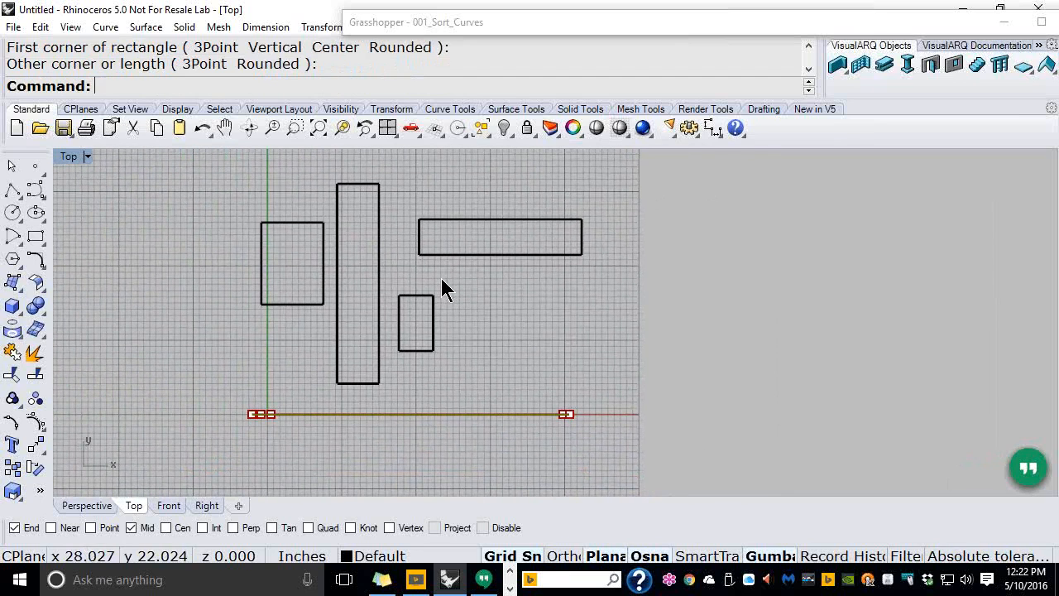
pyautogui.moveTo(549, 368); pyautogui.dragTo(256, 215)
pyautogui.press('Delete')
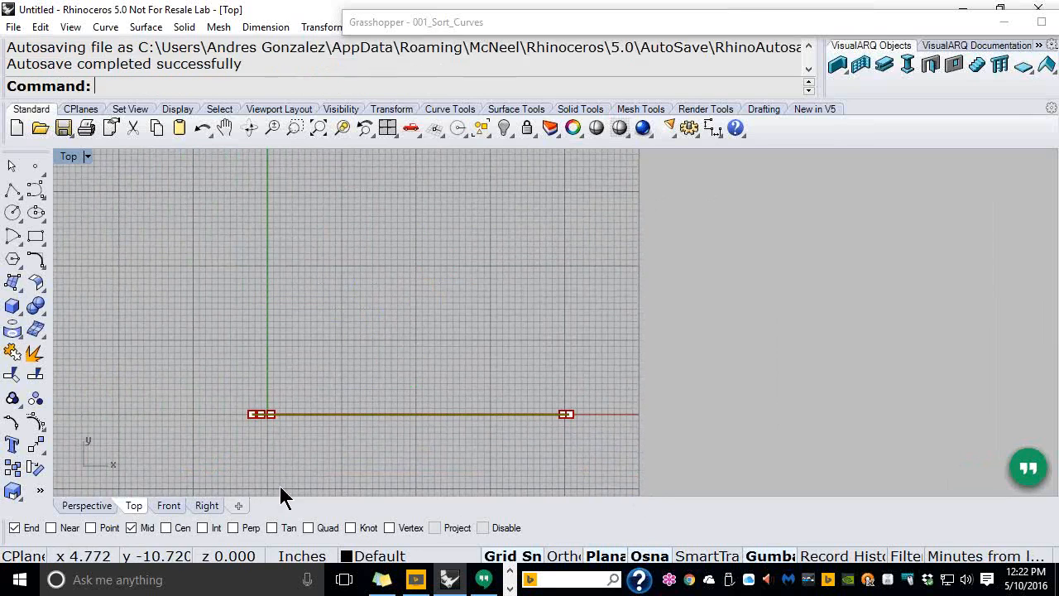
pyautogui.click(87, 505)
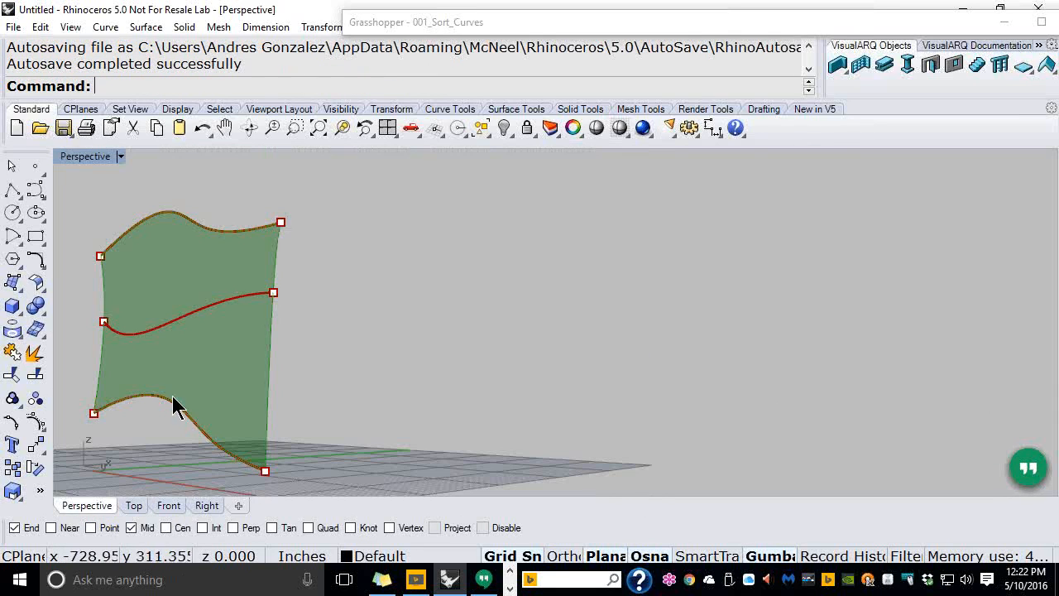
pyautogui.click(532, 23)
pyautogui.moveTo(483, 290); pyautogui.dragTo(533, 240, button='right')
# Internalise the Curve parameter's data and save the 001_Sort_Curves definition
pyautogui.click(452, 260)
pyautogui.scroll(5, 452, 270)
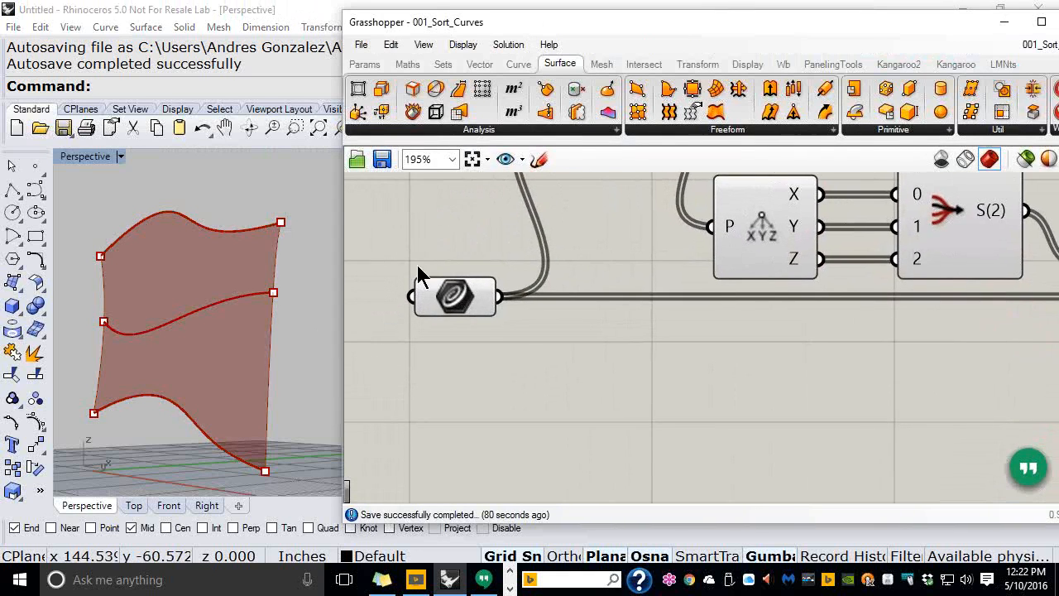
pyautogui.rightClick(481, 281)
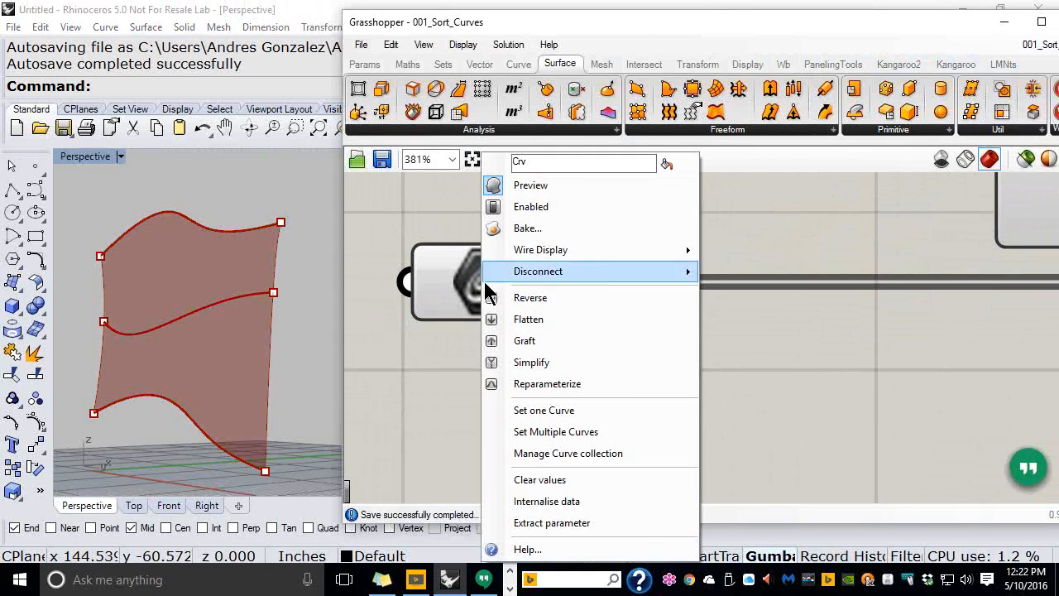
pyautogui.click(546, 501)
pyautogui.scroll(-5, 486, 369)
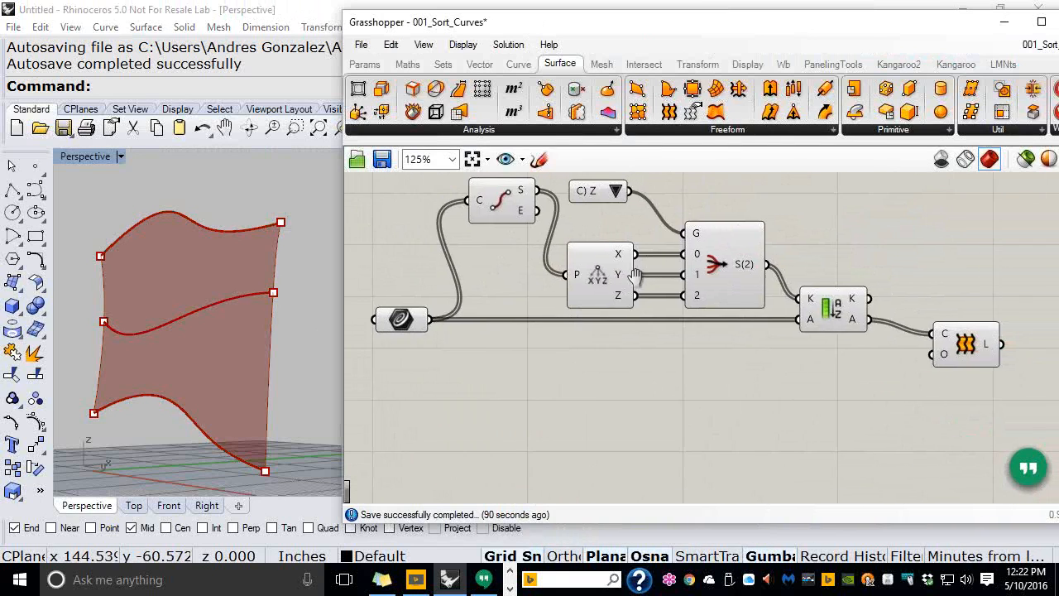
pyautogui.click(362, 44)
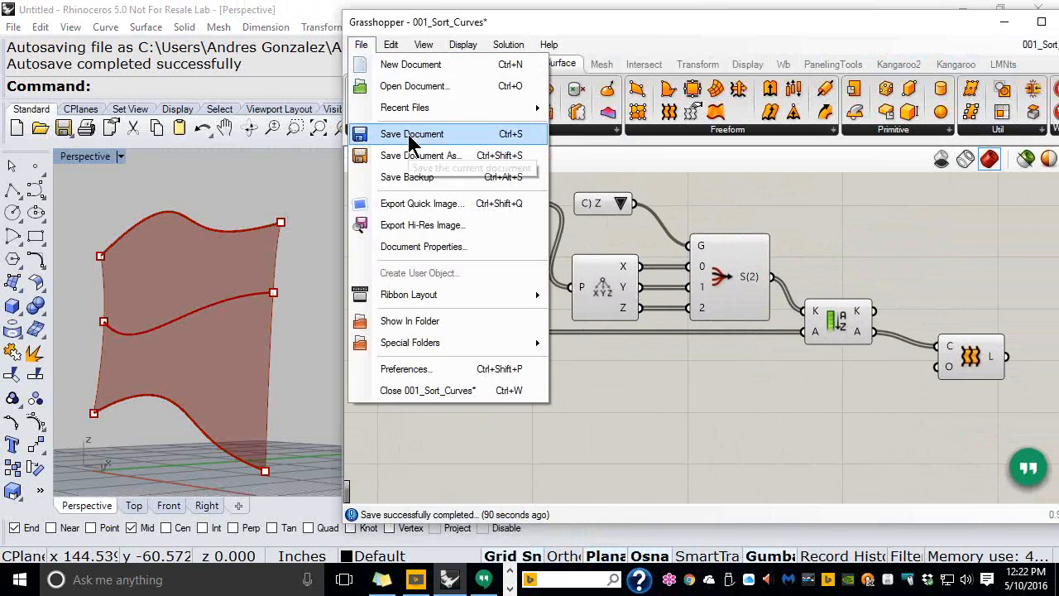
pyautogui.click(411, 137)
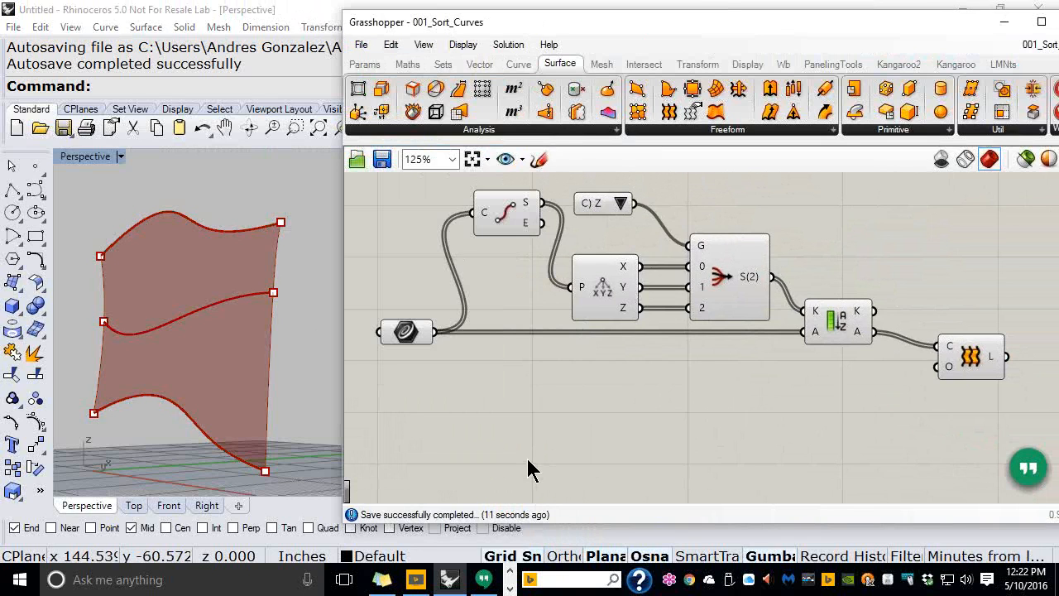
# Delete the three curves in Rhino, close the definition without saving, and start a new document
pyautogui.moveTo(311, 194); pyautogui.dragTo(127, 464)
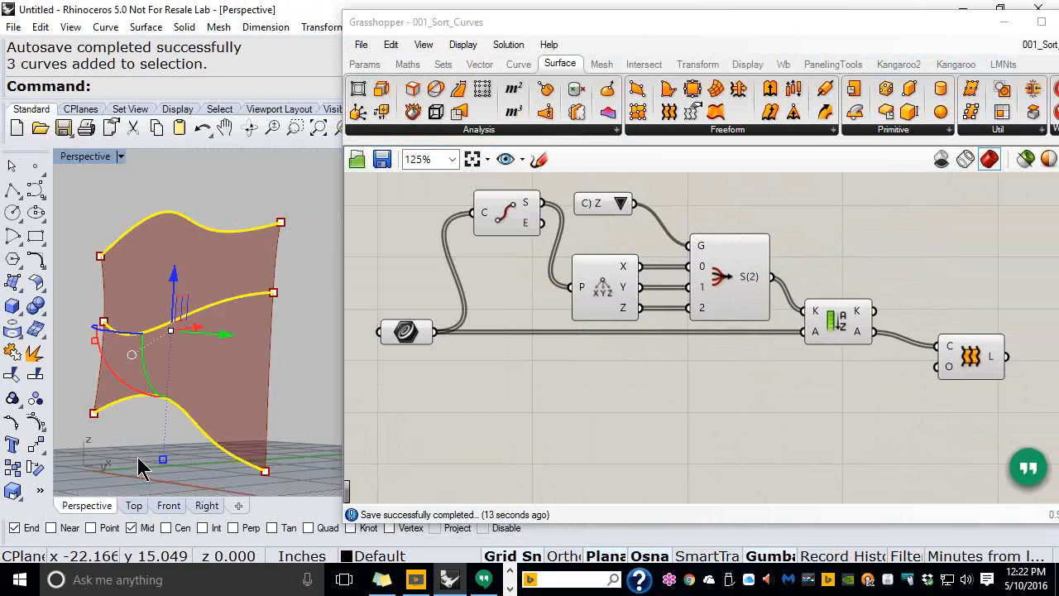
pyautogui.press('Delete')
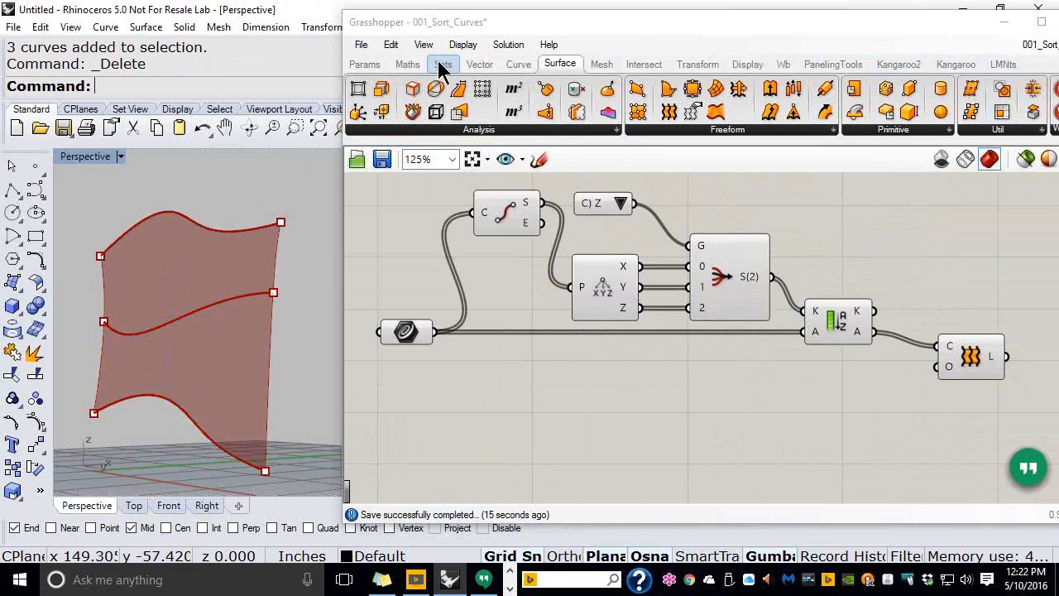
pyautogui.click(360, 44)
pyautogui.click(408, 388)
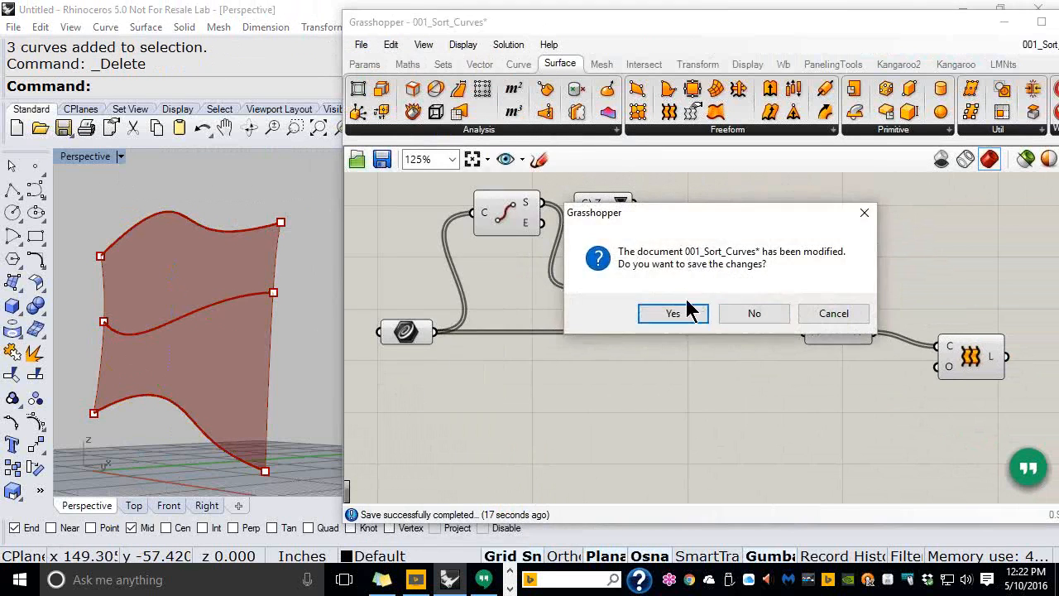
pyautogui.click(733, 318)
pyautogui.click(360, 44)
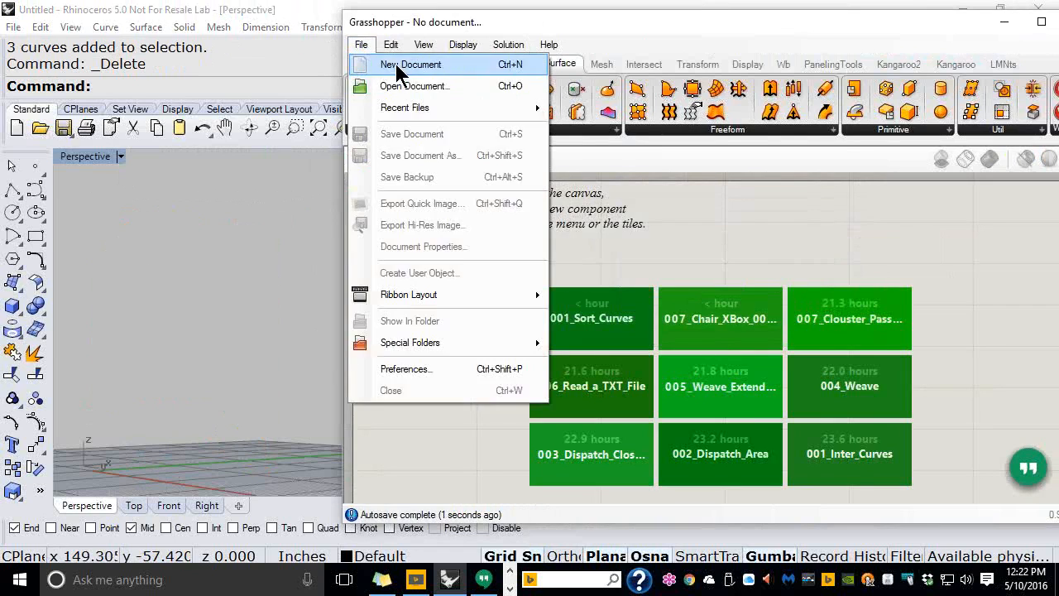
pyautogui.click(399, 66)
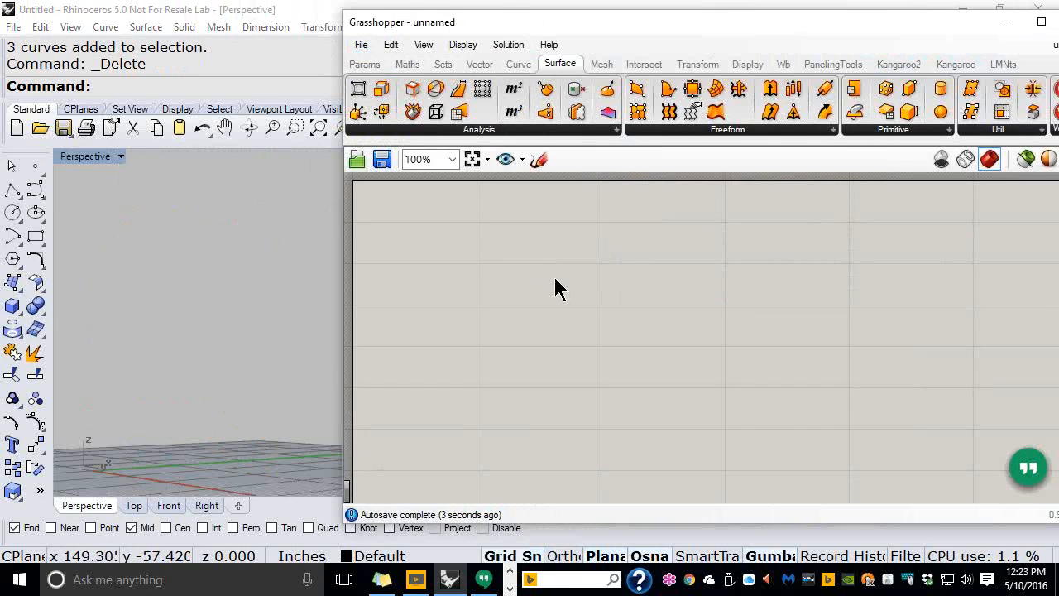
# Switch Rhino to the Front view and start a corner-to-corner rectangle with its first corner at 0
pyautogui.click(169, 506)
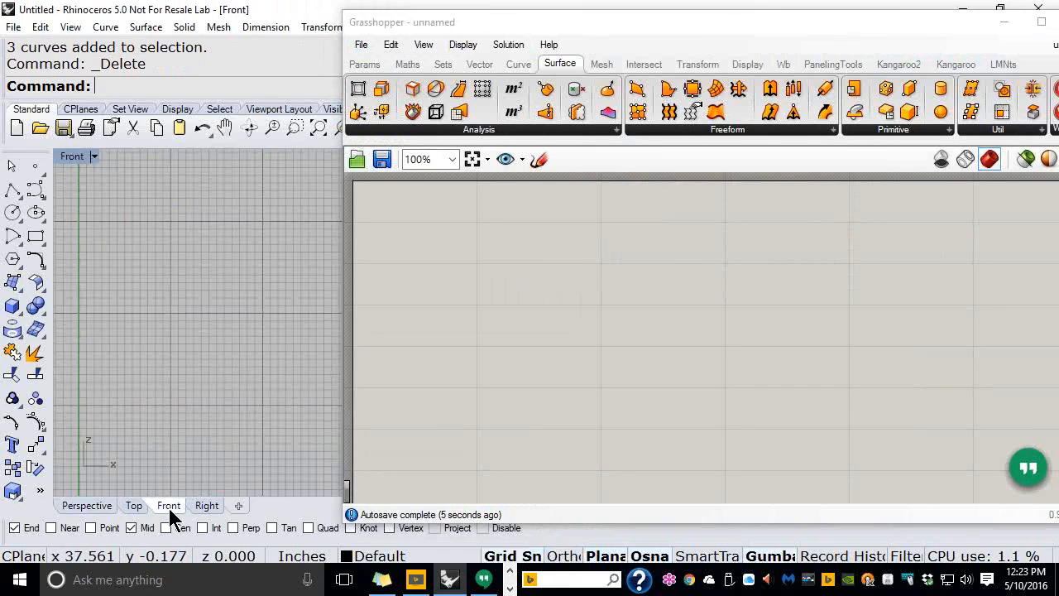
pyautogui.moveTo(585, 35); pyautogui.dragTo(811, 30)
pyautogui.moveTo(161, 371); pyautogui.dragTo(210, 317, button='right')
pyautogui.scroll(2, 219, 272)
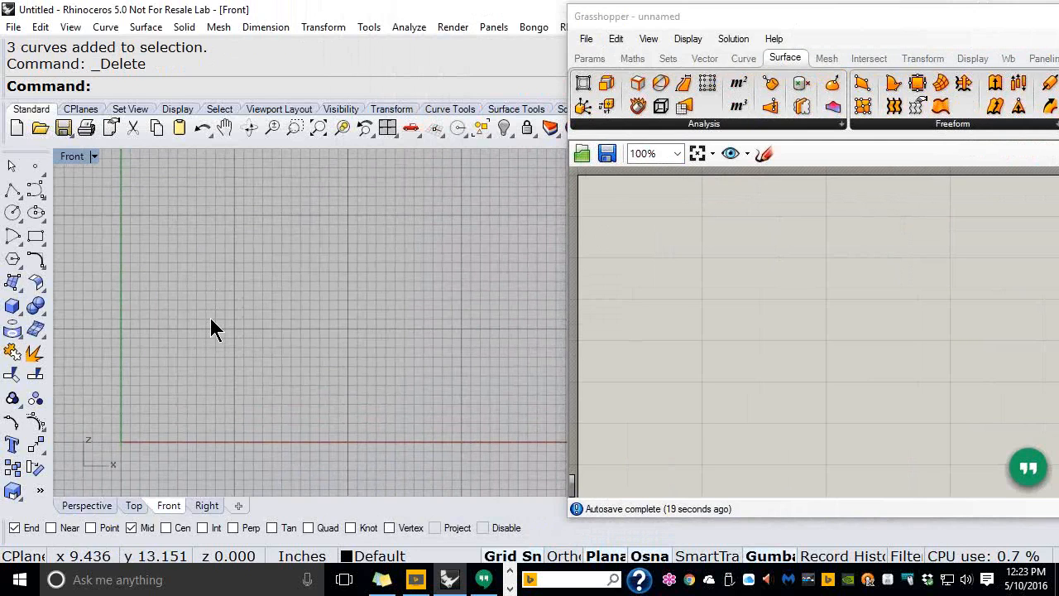
pyautogui.click(37, 238)
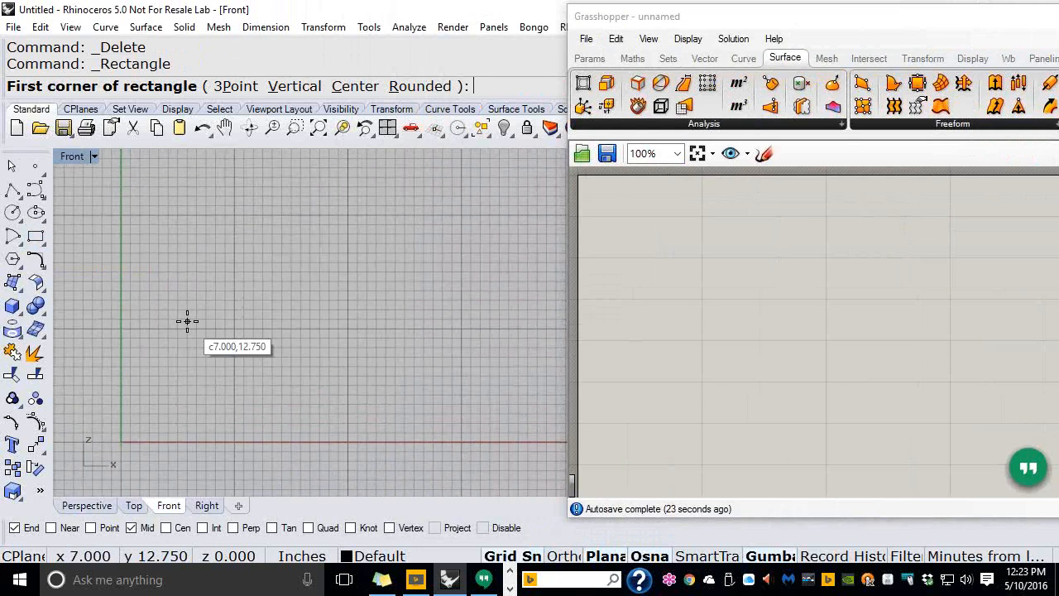
pyautogui.write('0')
pyautogui.press('Return')
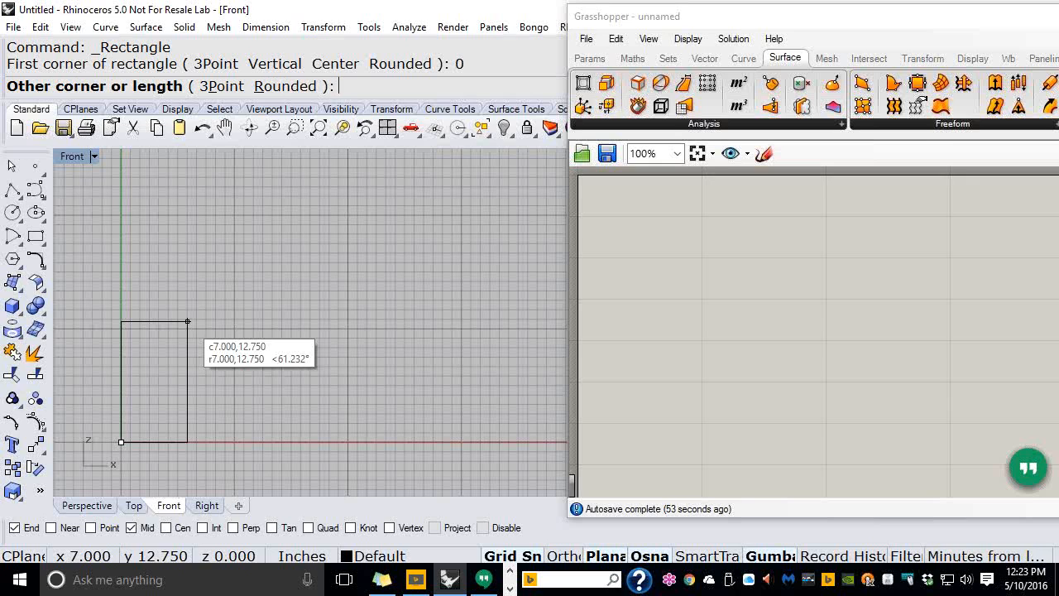
# Give the rectangle a length of 1meter and a width of 24in
pyautogui.write('100')
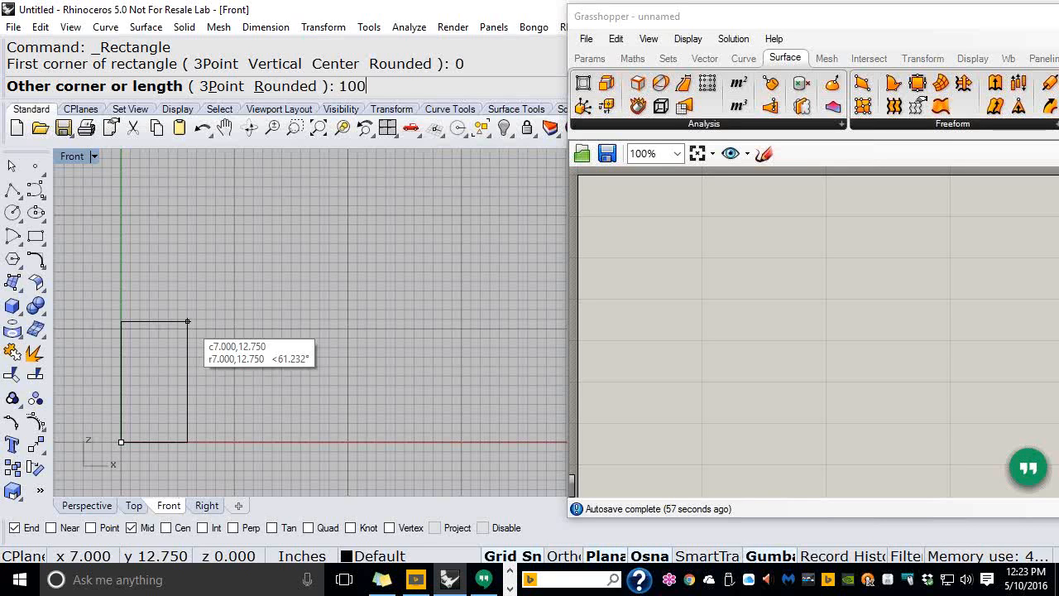
pyautogui.write('cm')
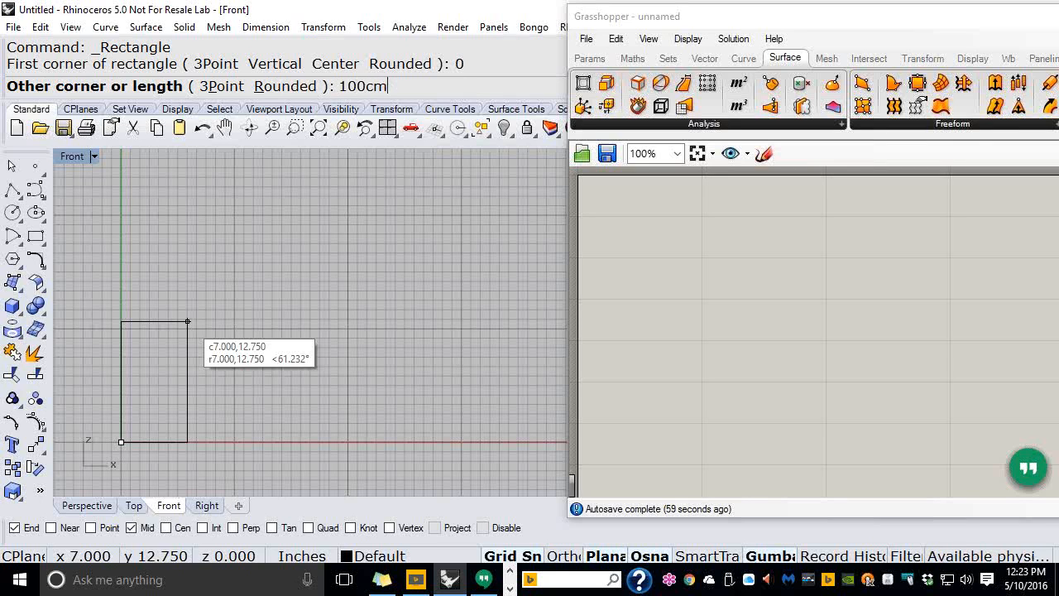
pyautogui.press('BackSpace')
pyautogui.press('BackSpace')
pyautogui.press('BackSpace')
pyautogui.press('BackSpace')
pyautogui.write('meter')
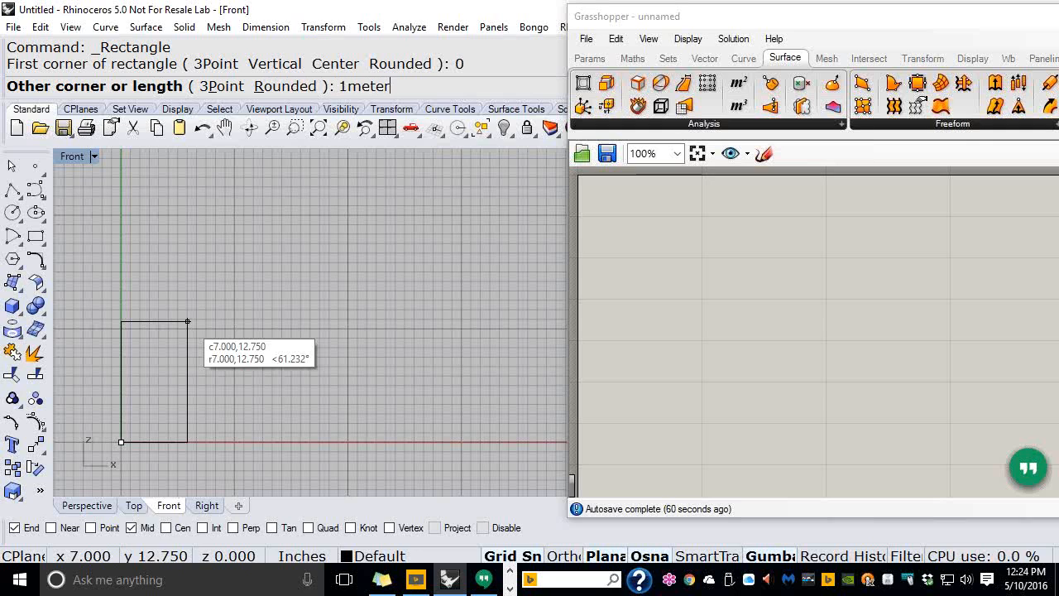
pyautogui.press('Return')
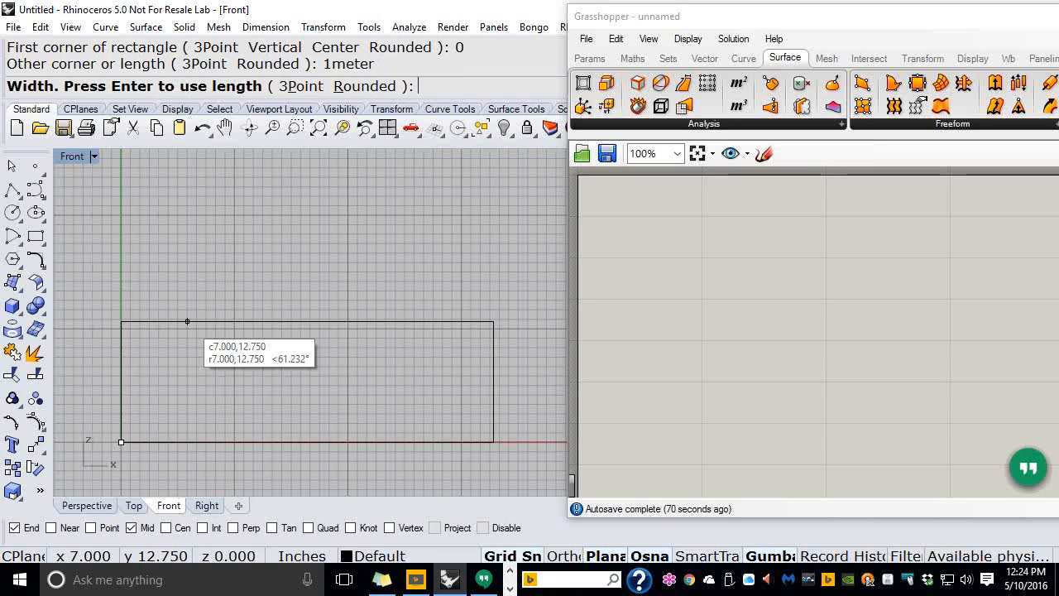
pyautogui.write('24in')
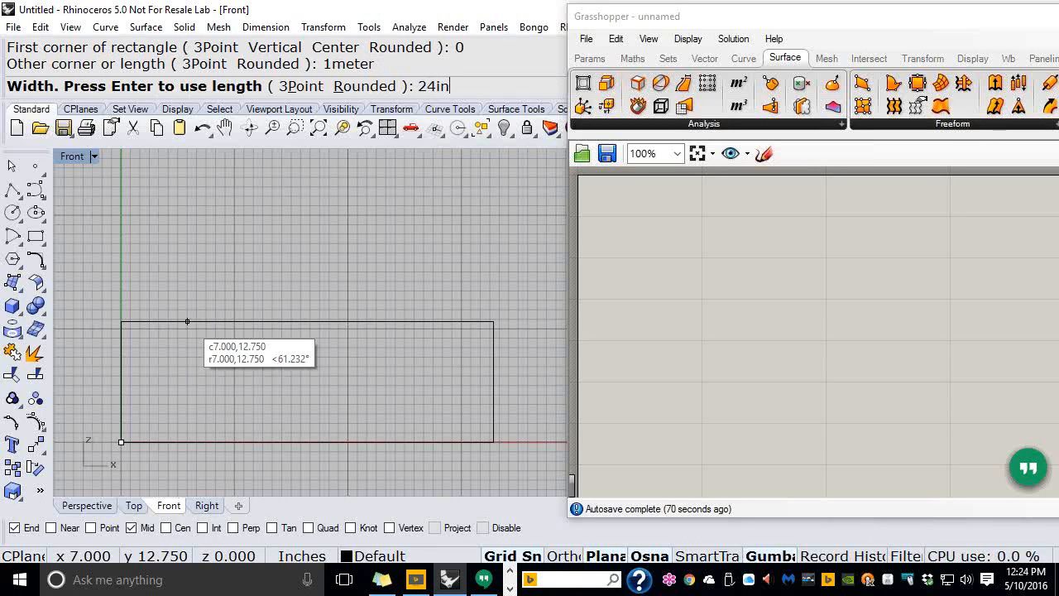
pyautogui.press('Return')
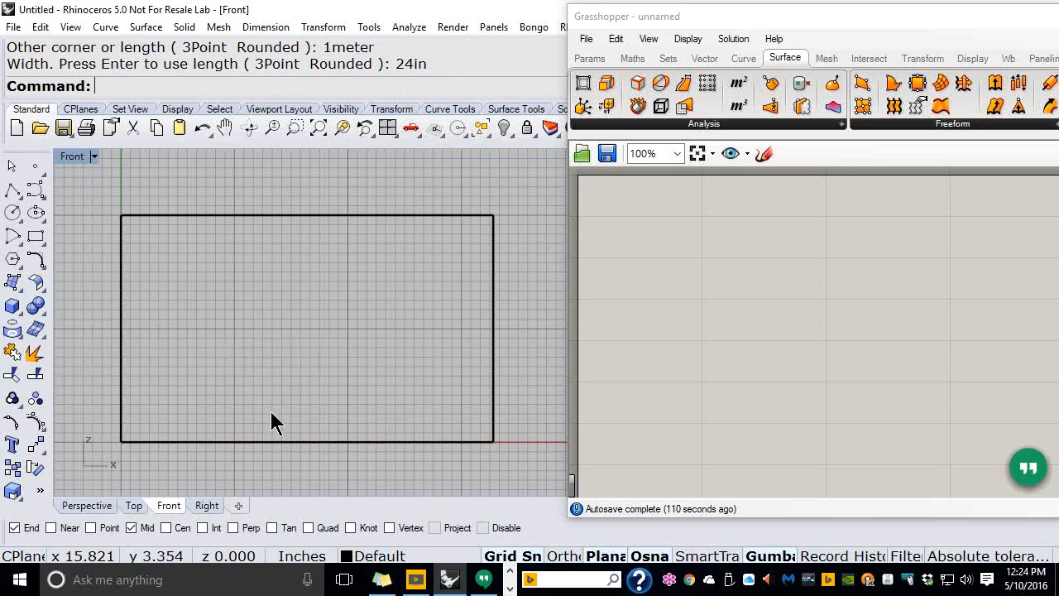
# Make Layer 03 current, pick the interpolated-point curve tool and turn off object snaps
pyautogui.click(372, 555)
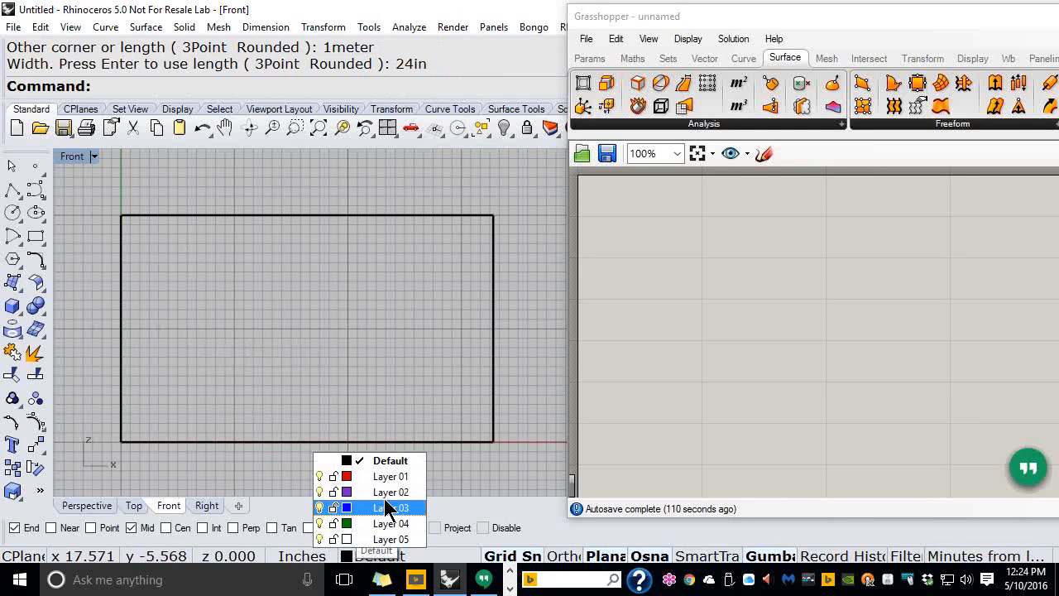
pyautogui.click(366, 508)
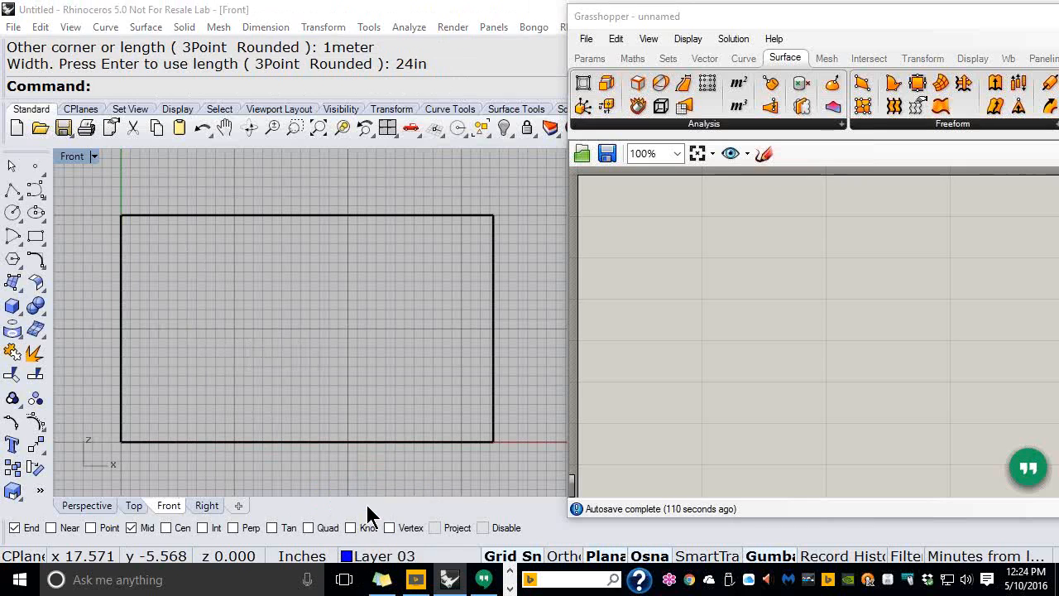
pyautogui.click(38, 191)
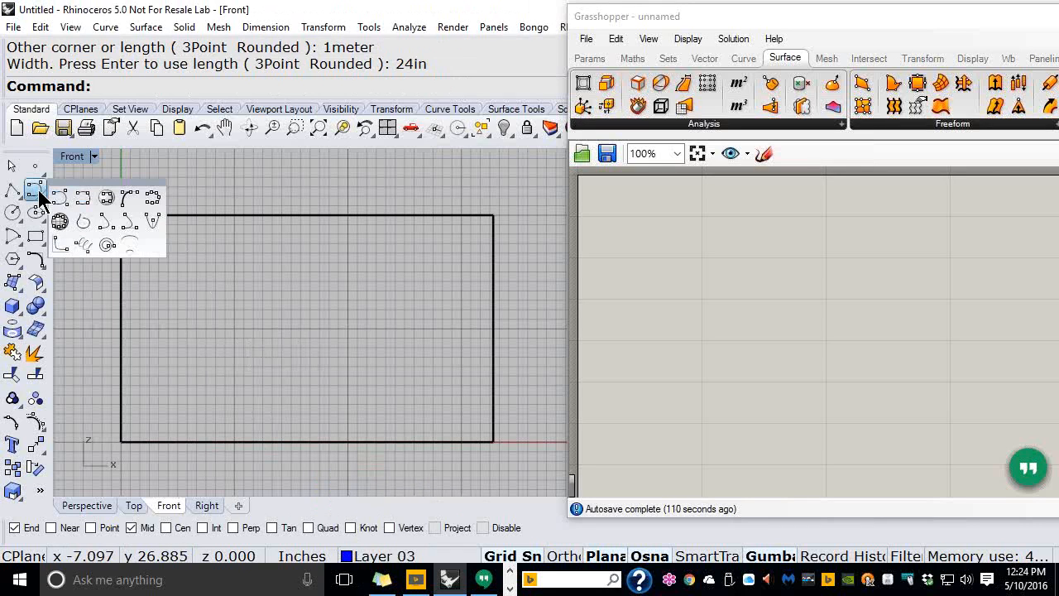
pyautogui.click(83, 201)
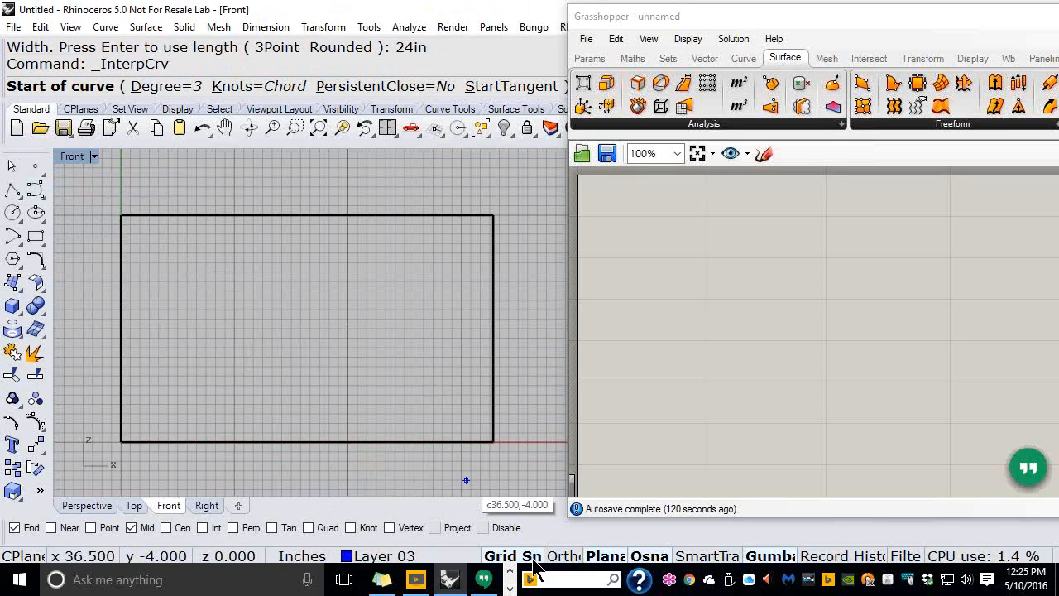
pyautogui.click(484, 528)
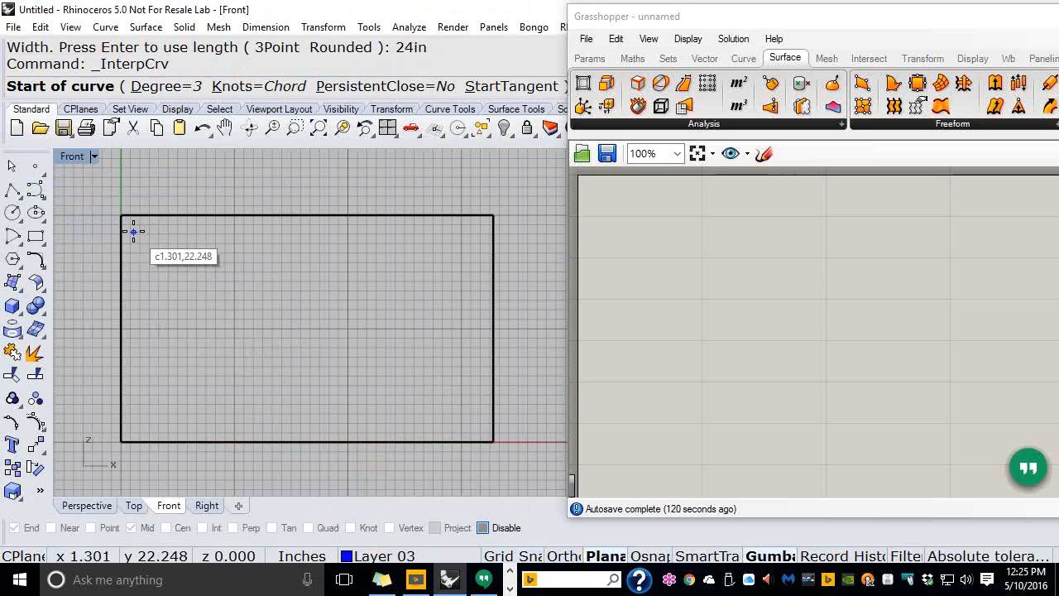
# Draw a sweeping curve from the rectangle's top-left corner to its bottom-right, then select the helper rectangle
pyautogui.click(133, 232)
pyautogui.click(197, 336)
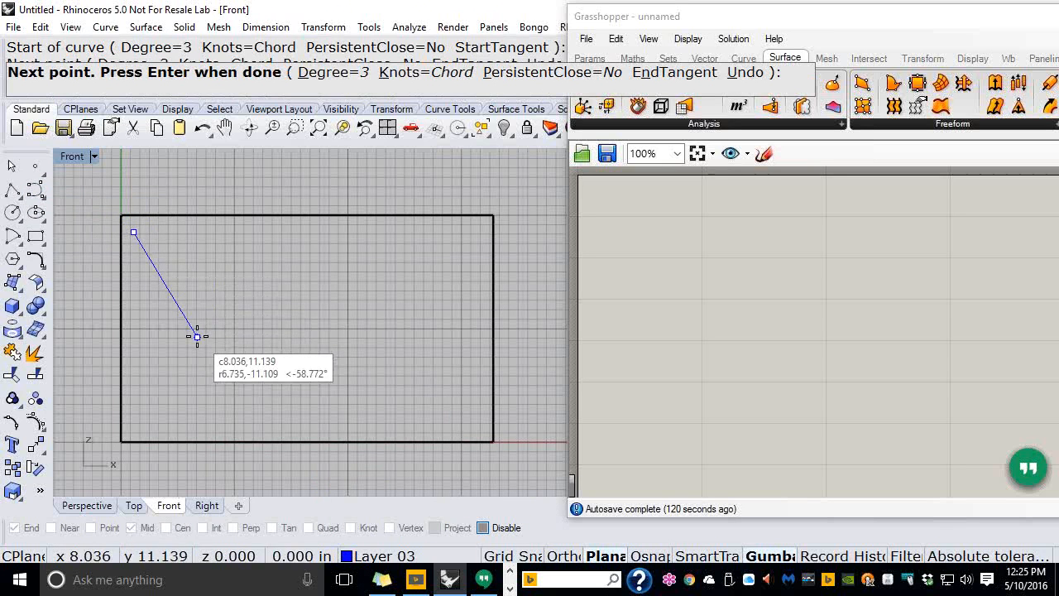
pyautogui.click(211, 426)
pyautogui.click(362, 413)
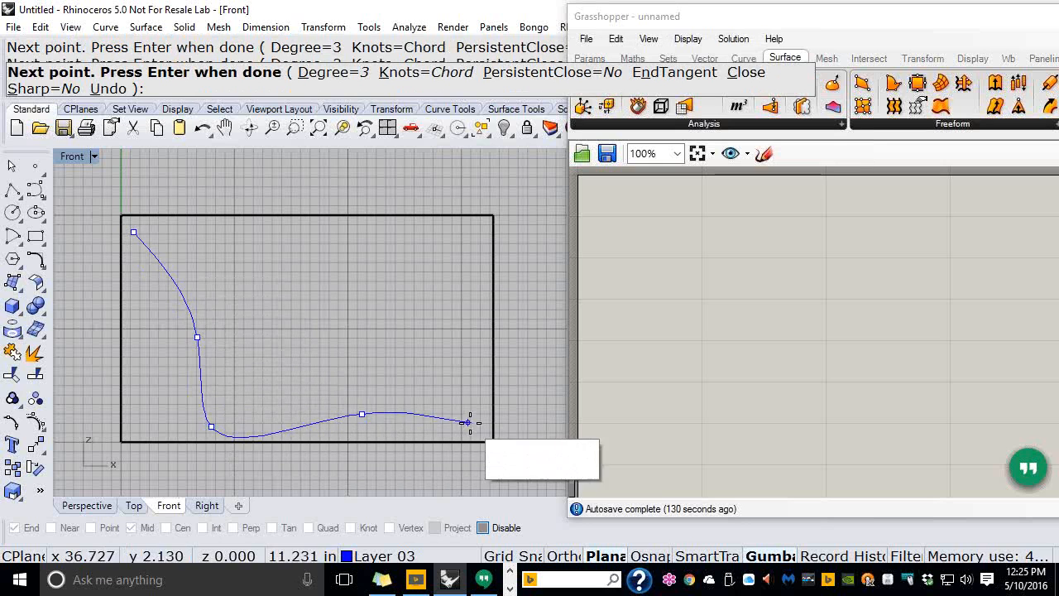
pyautogui.click(488, 430)
pyautogui.press('Return')
pyautogui.moveTo(373, 350); pyautogui.dragTo(356, 295, button='right')
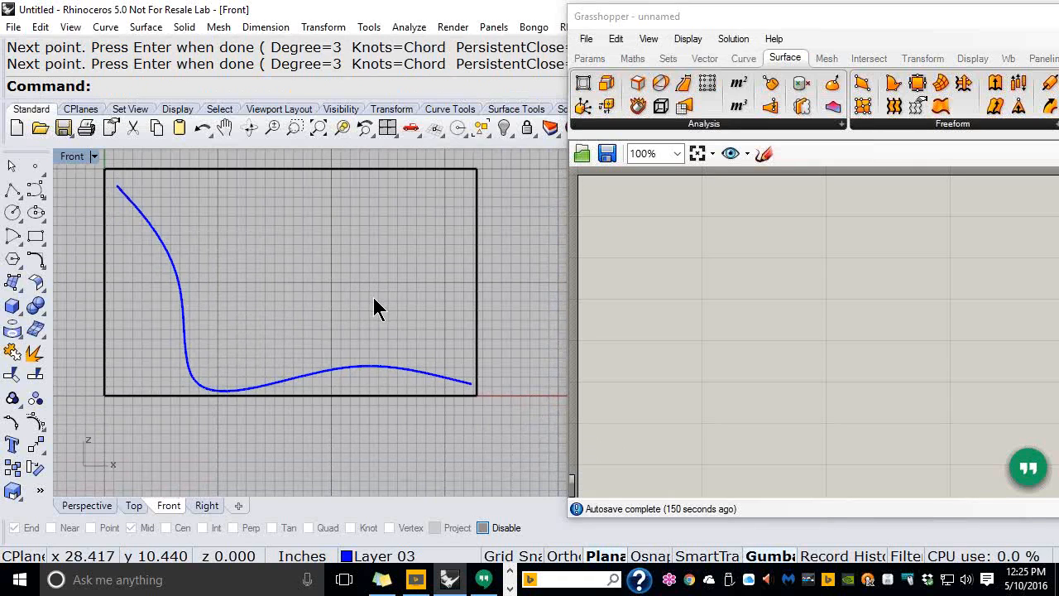
pyautogui.moveTo(517, 207); pyautogui.dragTo(358, 259)
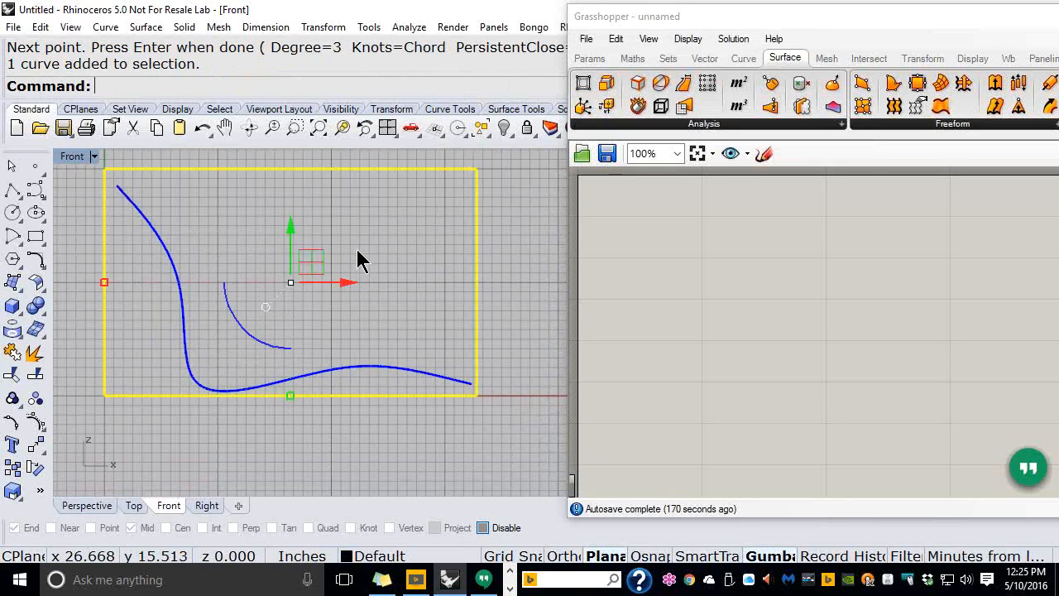
# Delete the selected helper geometry and look down on the curve in Perspective
pyautogui.press('Delete')
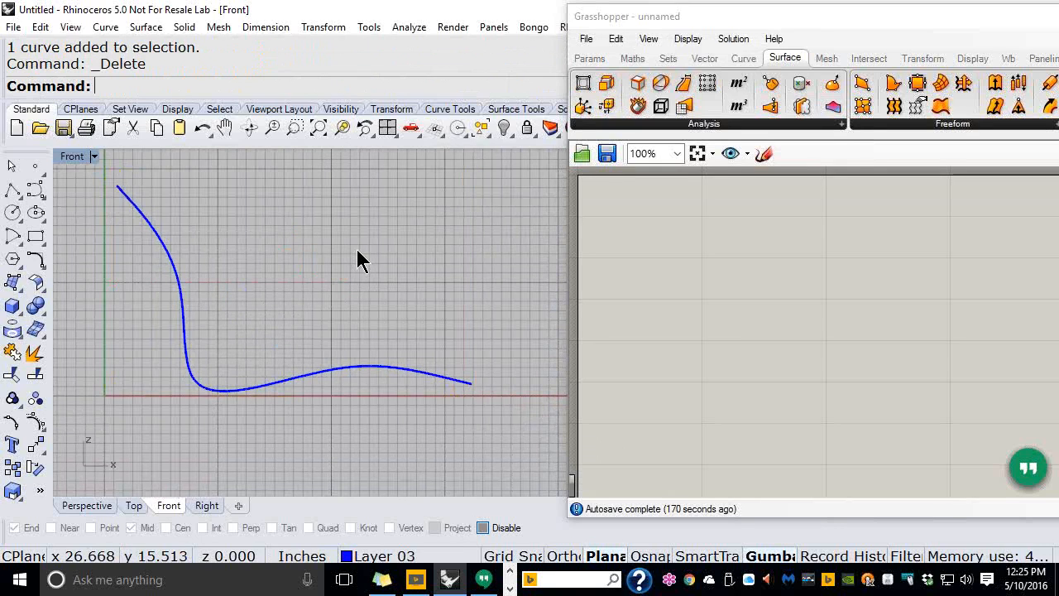
pyautogui.click(111, 507)
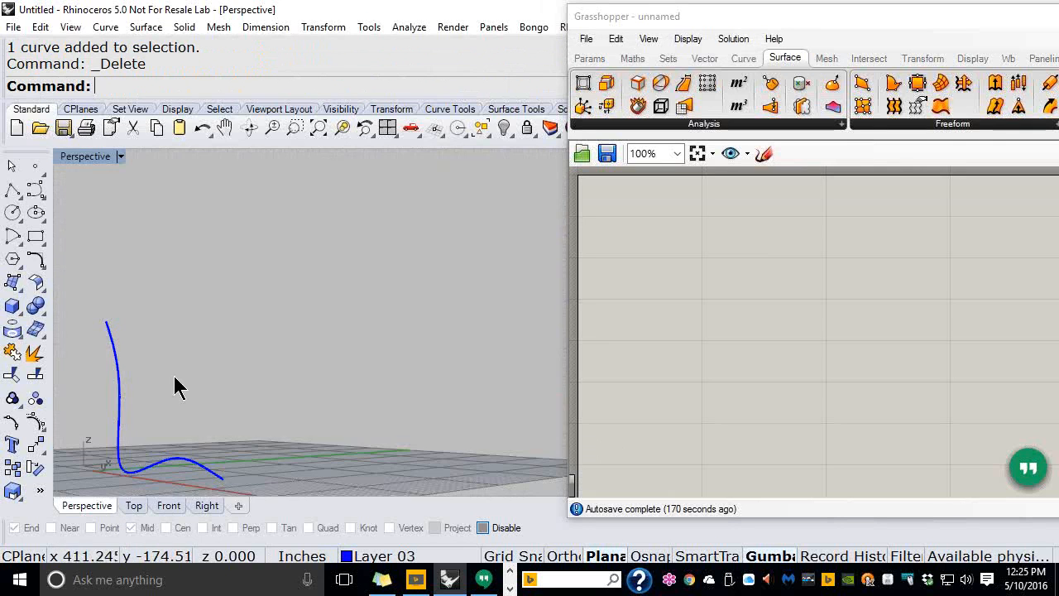
pyautogui.moveTo(246, 254); pyautogui.dragTo(253, 399, button='right')
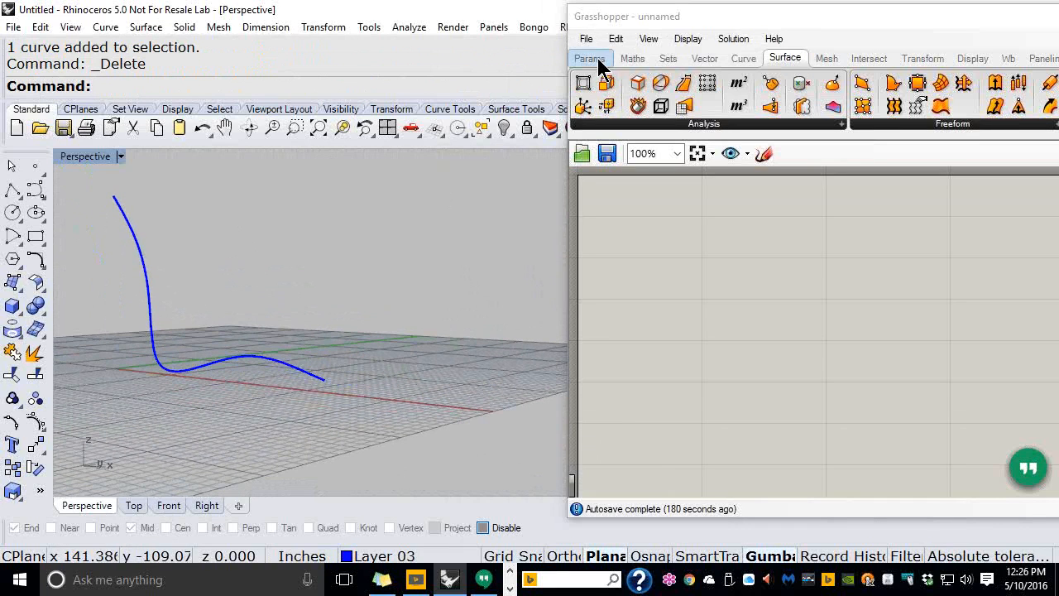
pyautogui.moveTo(668, 22); pyautogui.dragTo(504, 25)
# Place a Curve parameter and set it to the chair profile curve with Set One Curve
pyautogui.click(423, 61)
pyautogui.moveTo(469, 92); pyautogui.dragTo(589, 285)
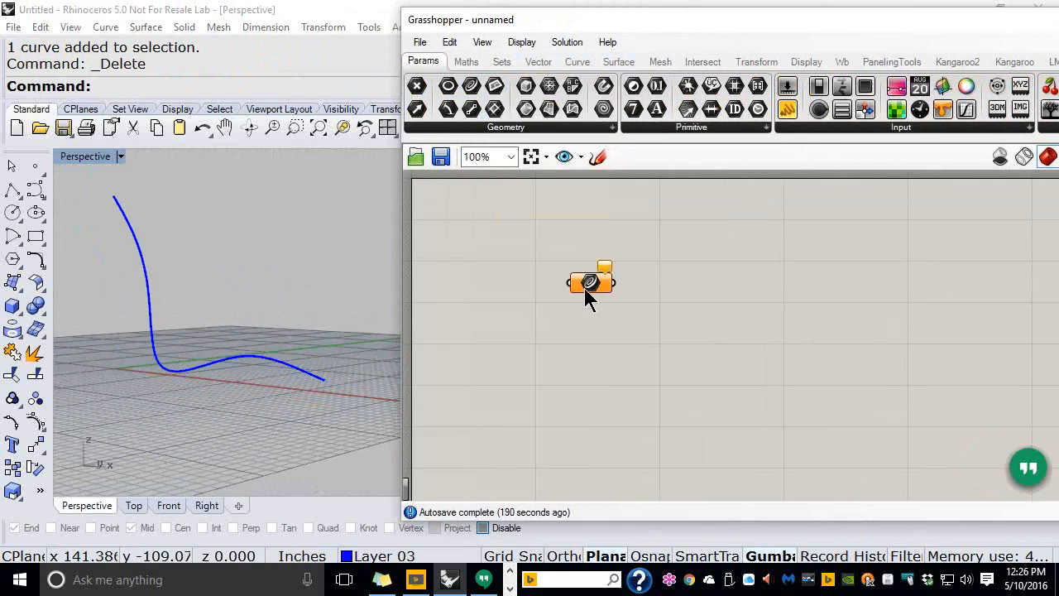
pyautogui.scroll(3, 584, 288)
pyautogui.moveTo(589, 282); pyautogui.dragTo(505, 253, button='right')
pyautogui.click(510, 252)
pyautogui.rightClick(513, 256)
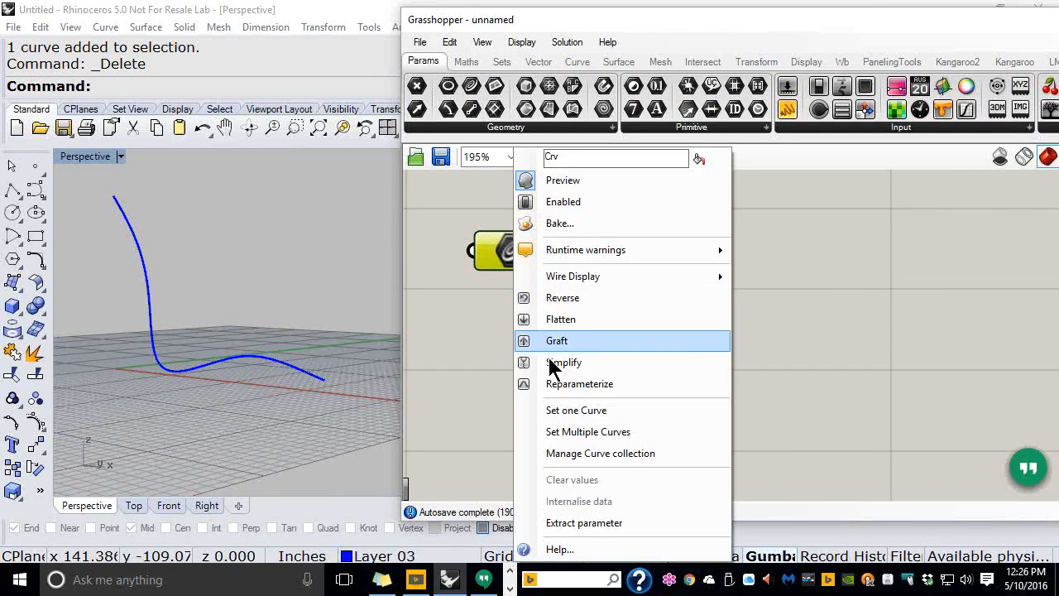
pyautogui.click(559, 411)
pyautogui.click(137, 239)
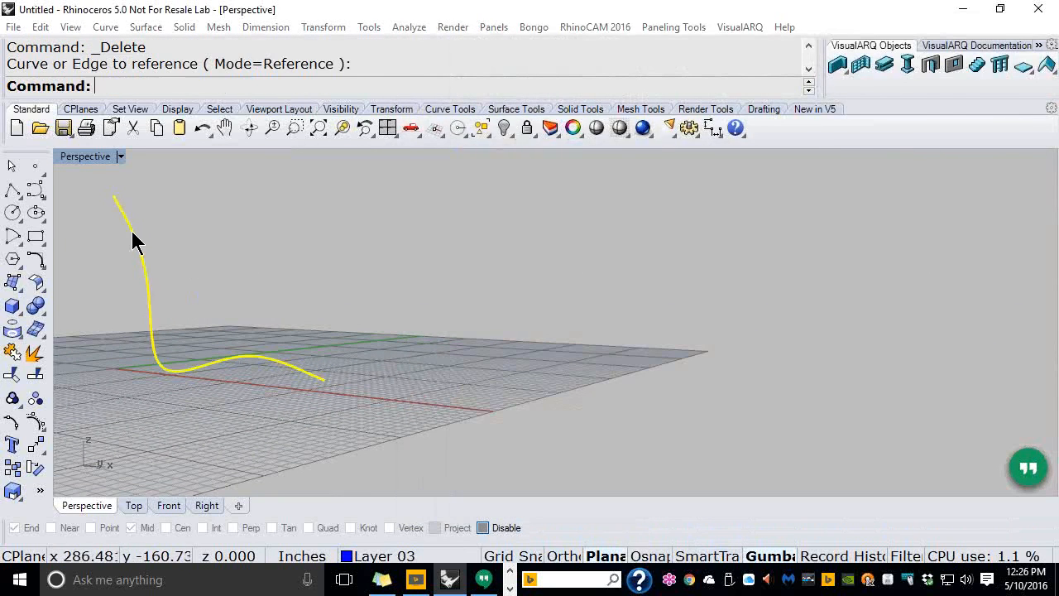
# Group the Curve parameter with Ctrl+G
pyautogui.rightClick(502, 255)
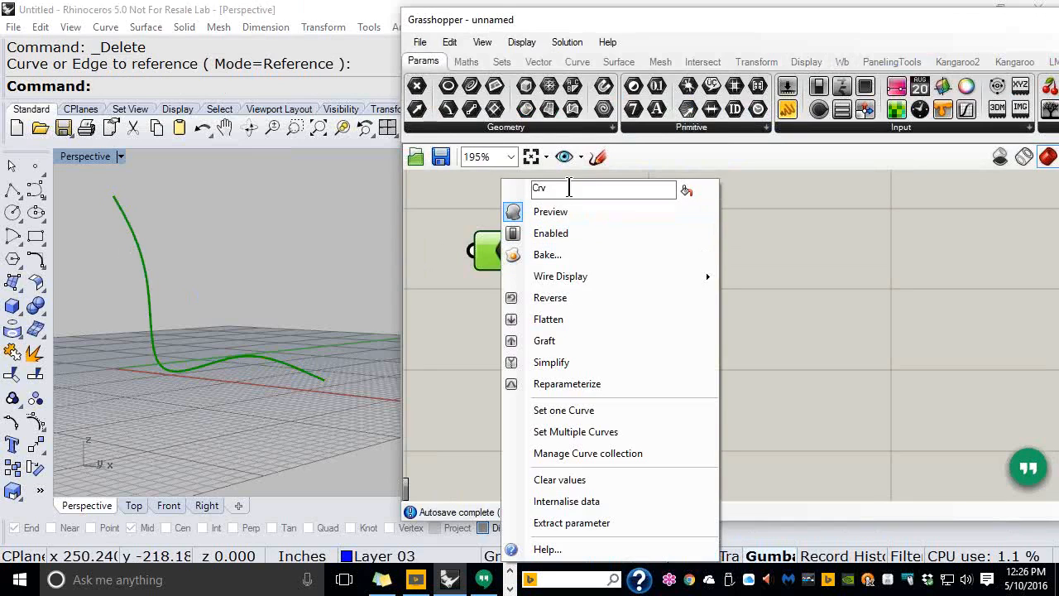
pyautogui.click(1034, 401)
pyautogui.click(534, 265)
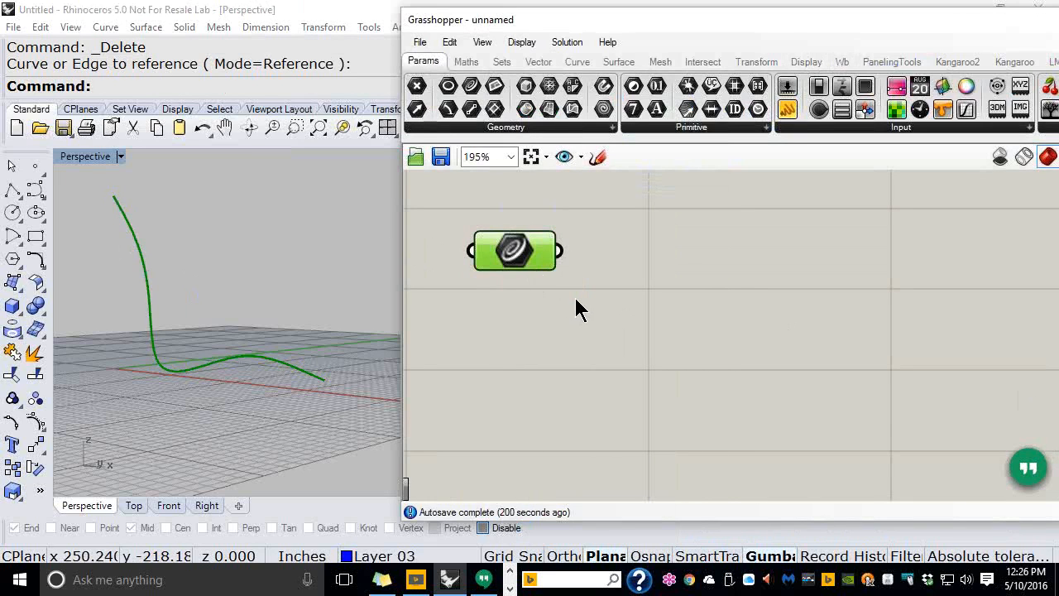
pyautogui.hotkey('ctrl', 'g')
# Give the Curve parameter's group the name 'Select the Path'
pyautogui.rightClick(521, 220)
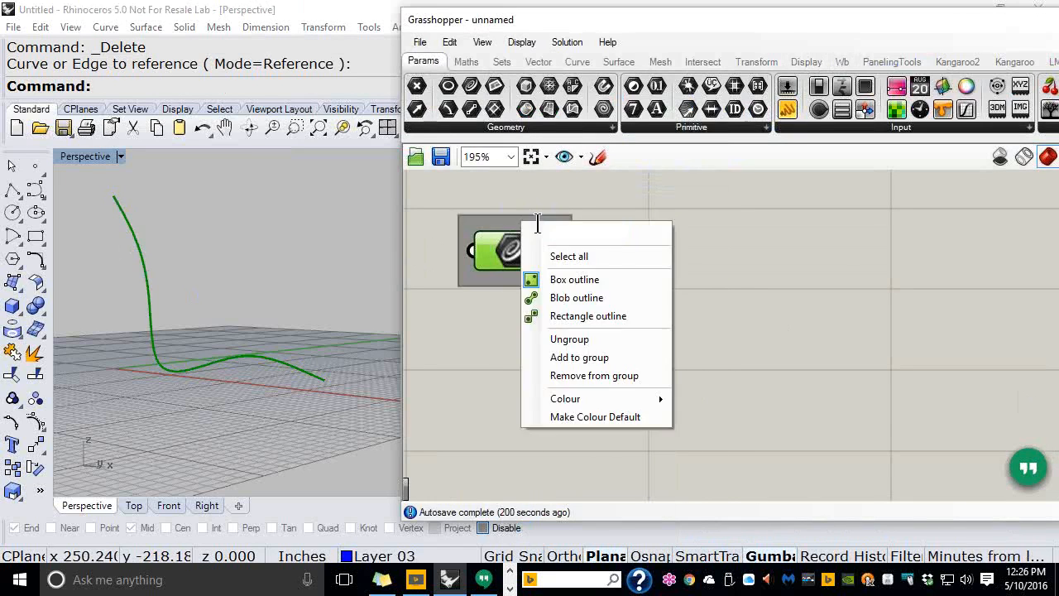
pyautogui.write('Se')
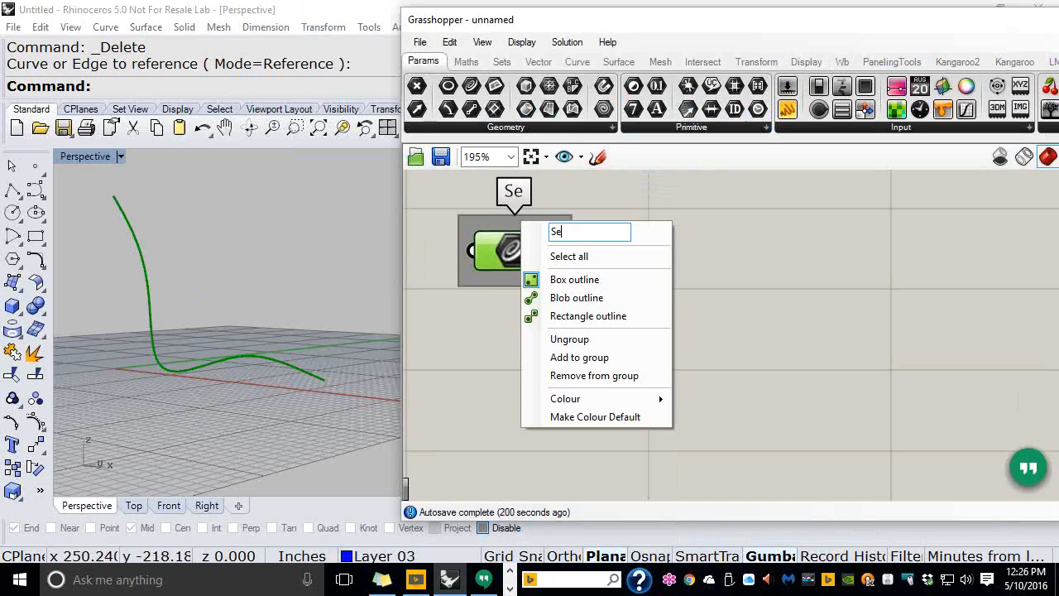
pyautogui.write('lect the ')
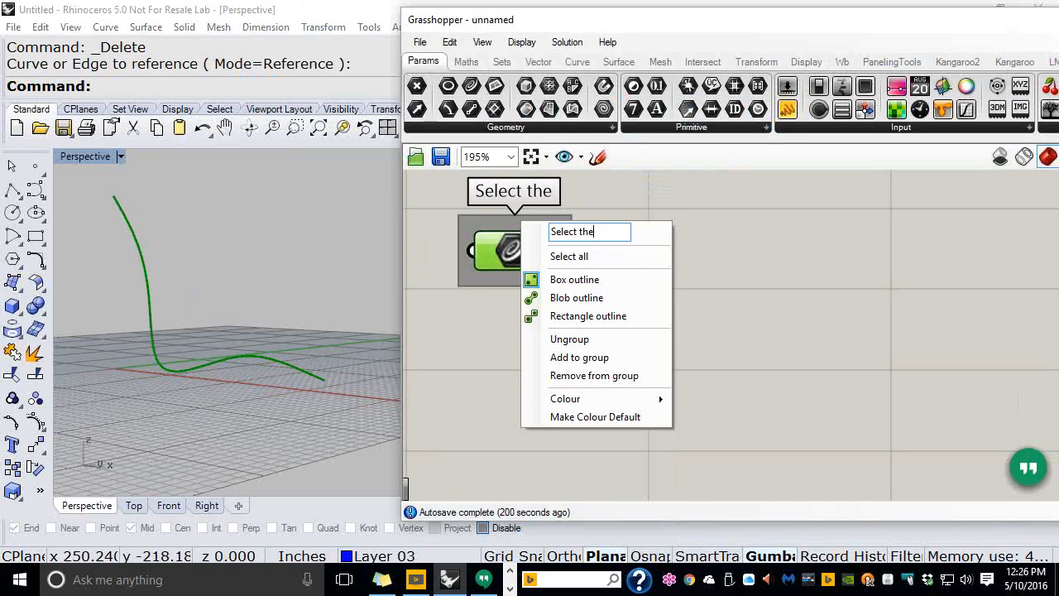
pyautogui.write('Path')
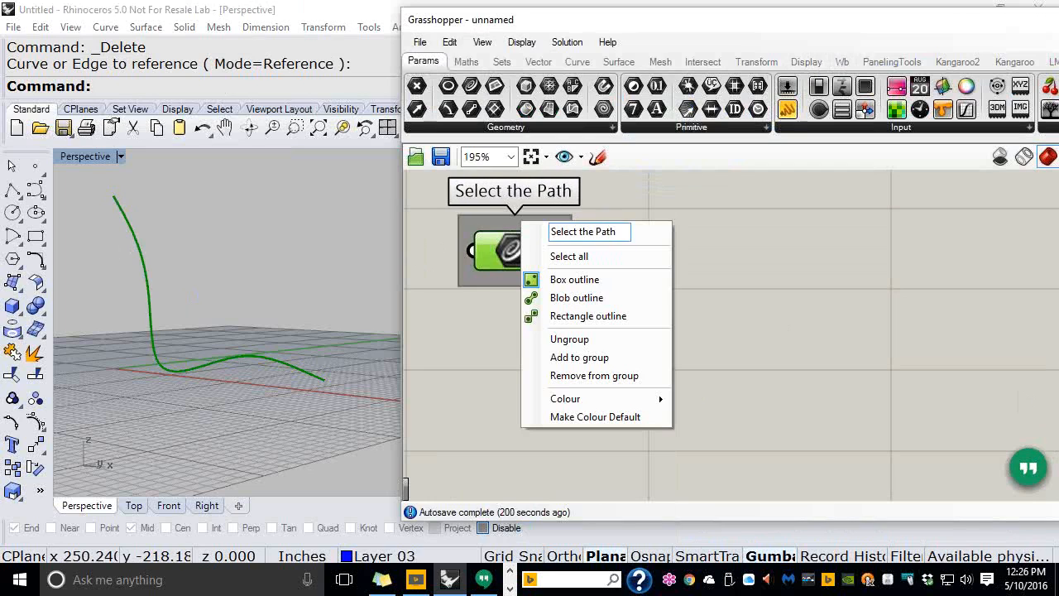
pyautogui.click(868, 312)
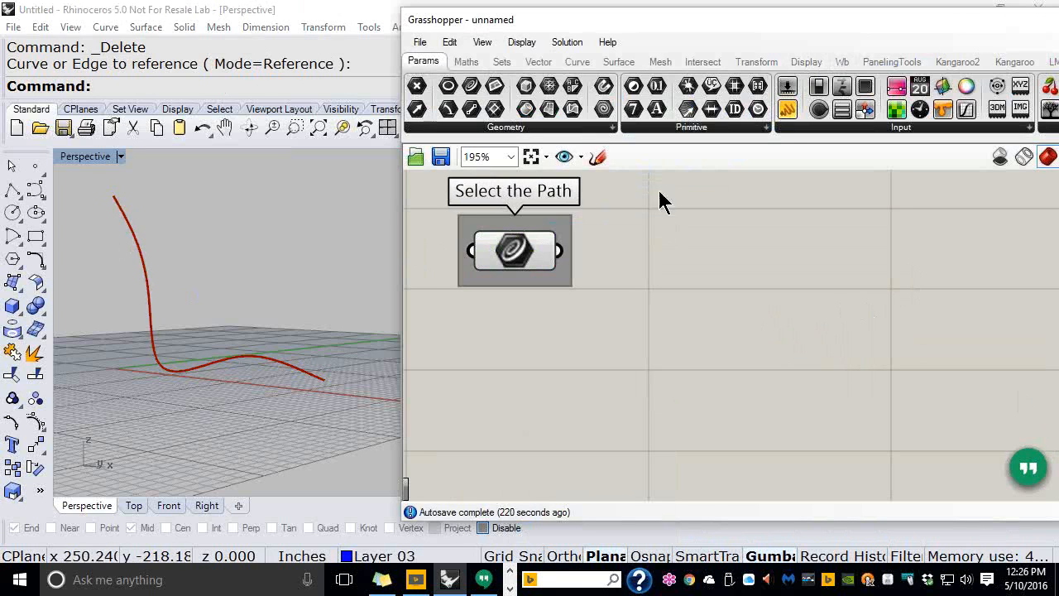
# Place a Divide Distance component from Curve > Division and wire the path curve into its C input
pyautogui.click(575, 62)
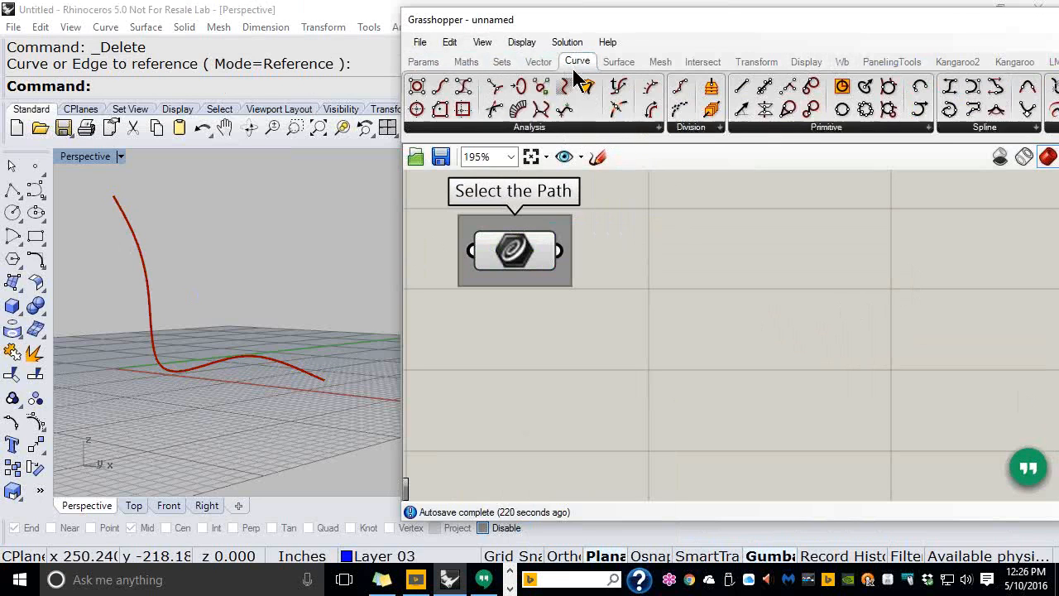
pyautogui.click(707, 130)
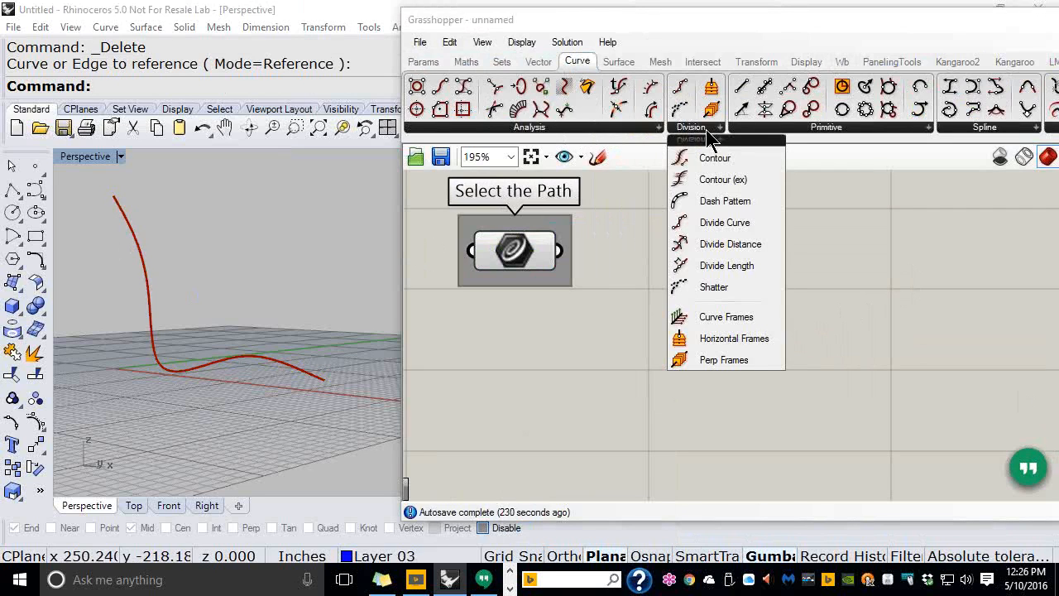
pyautogui.click(721, 246)
pyautogui.click(699, 275)
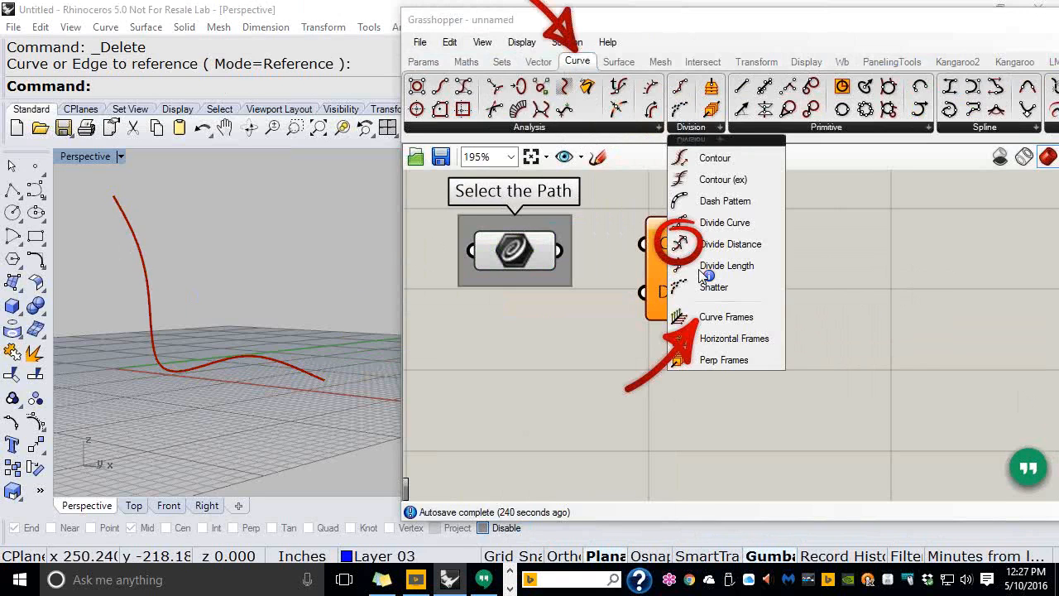
pyautogui.moveTo(700, 270); pyautogui.dragTo(730, 285)
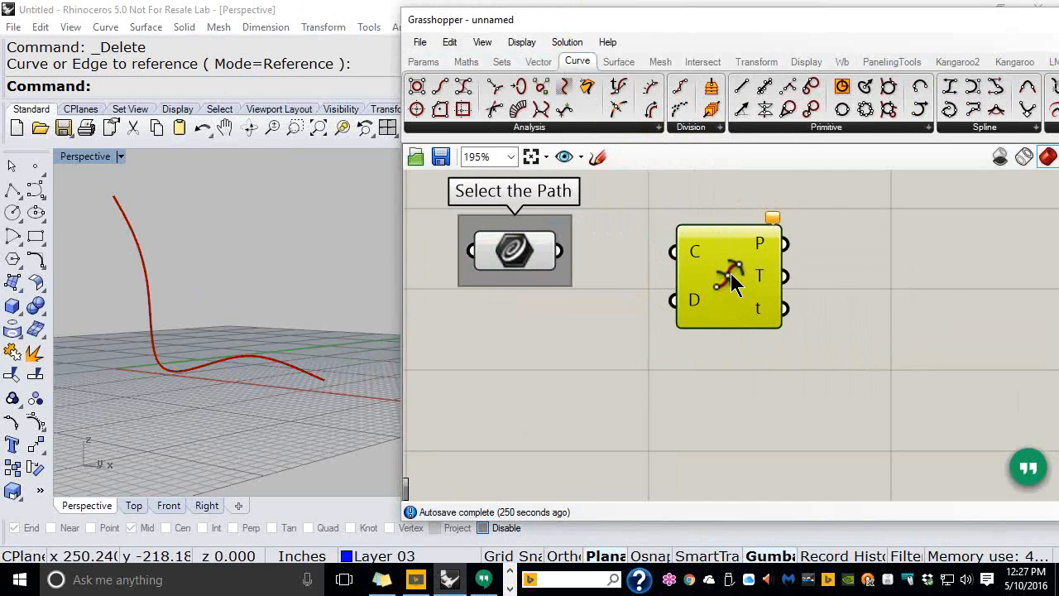
pyautogui.moveTo(560, 251); pyautogui.dragTo(671, 252)
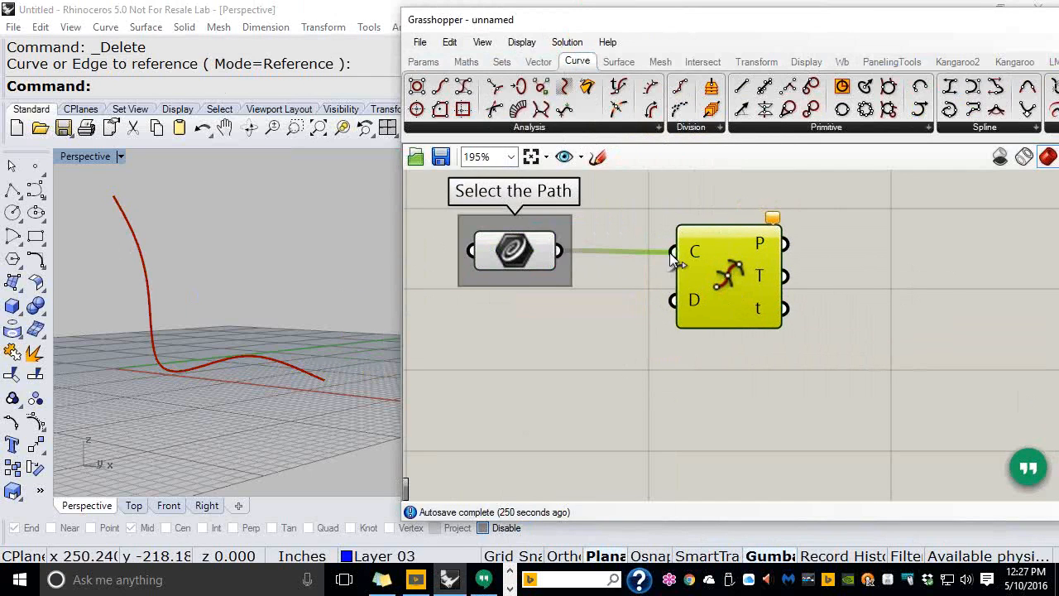
pyautogui.moveTo(738, 287); pyautogui.dragTo(783, 287)
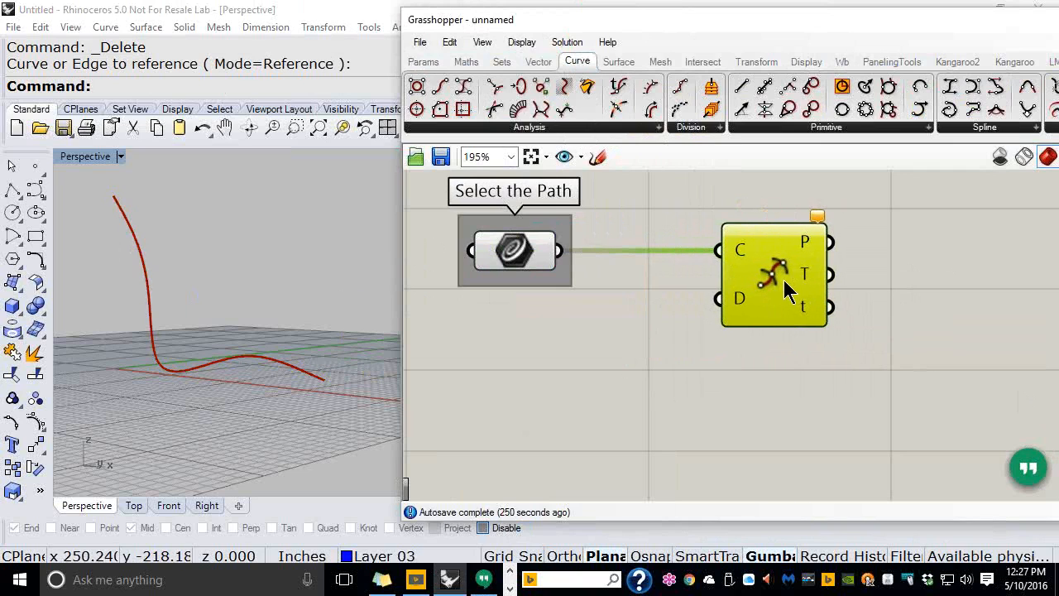
pyautogui.click(681, 386)
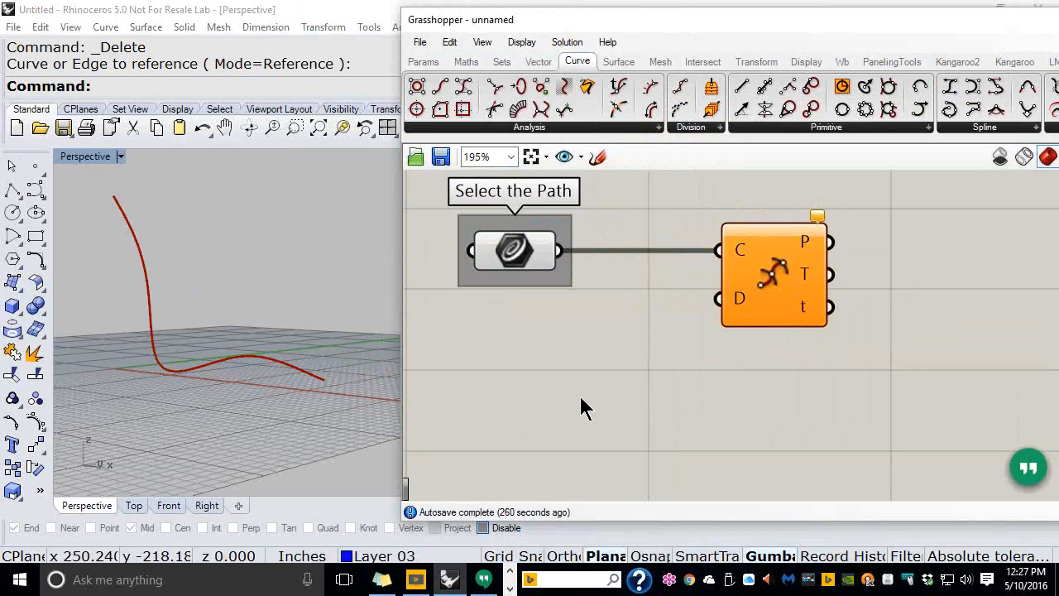
# Create a number slider ranging from 0.5 to 4.0 by entering 0.5<4.0
pyautogui.doubleClick(524, 341)
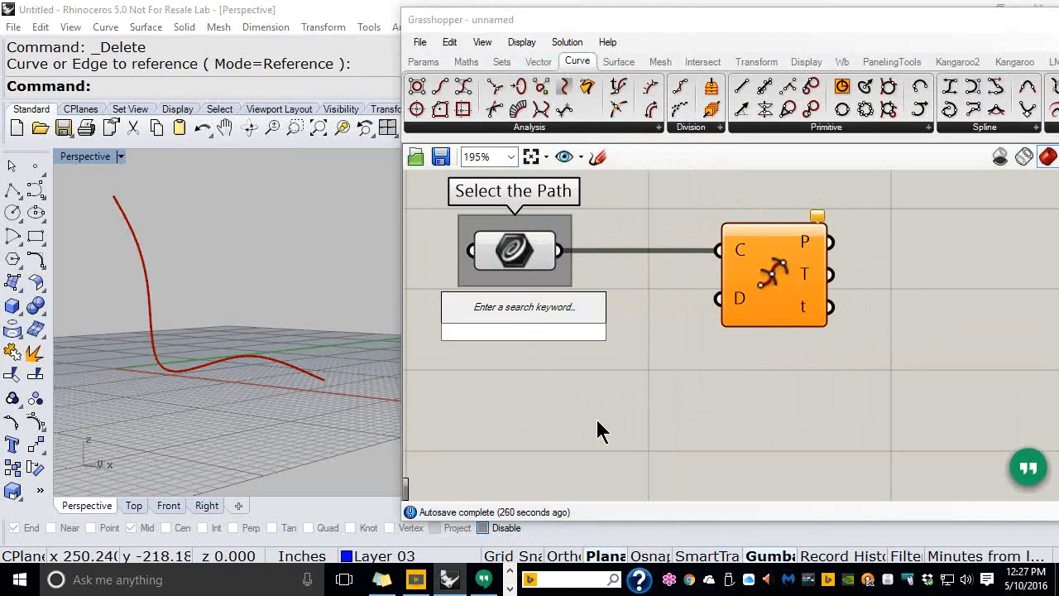
pyautogui.write('0.5')
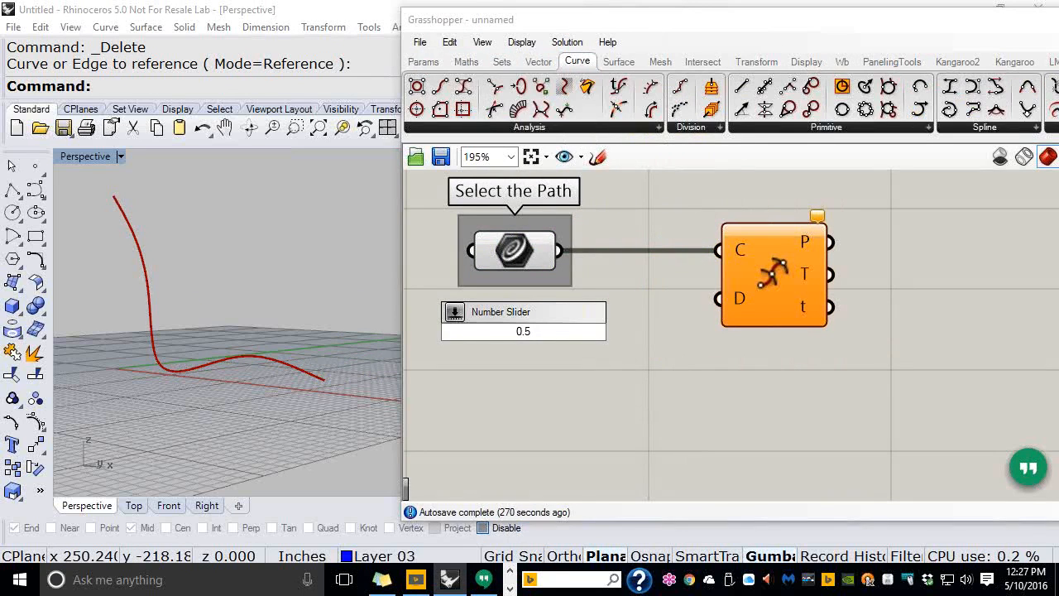
pyautogui.write('<')
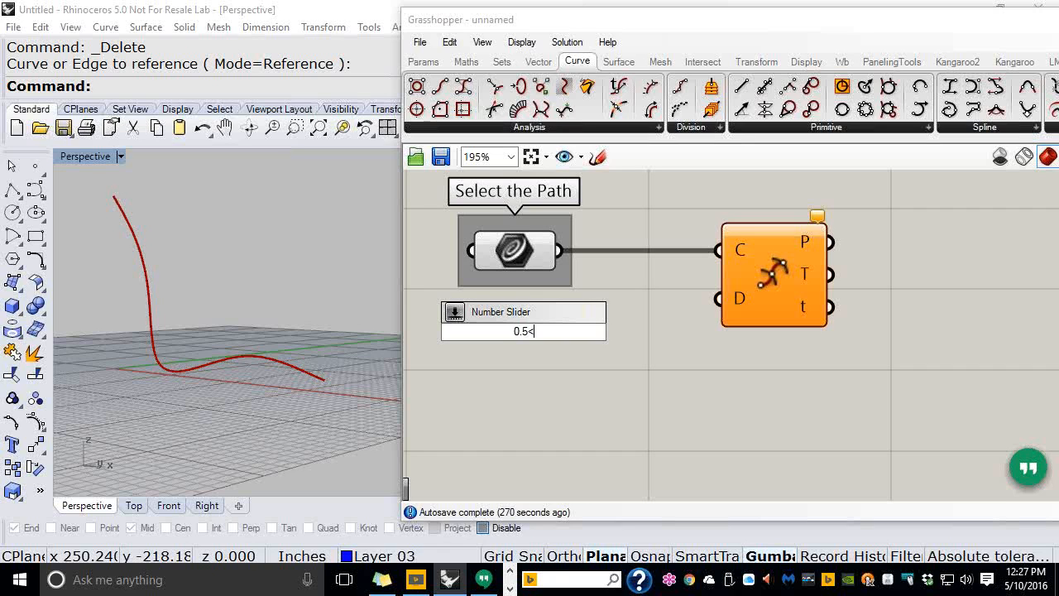
pyautogui.write('4.0')
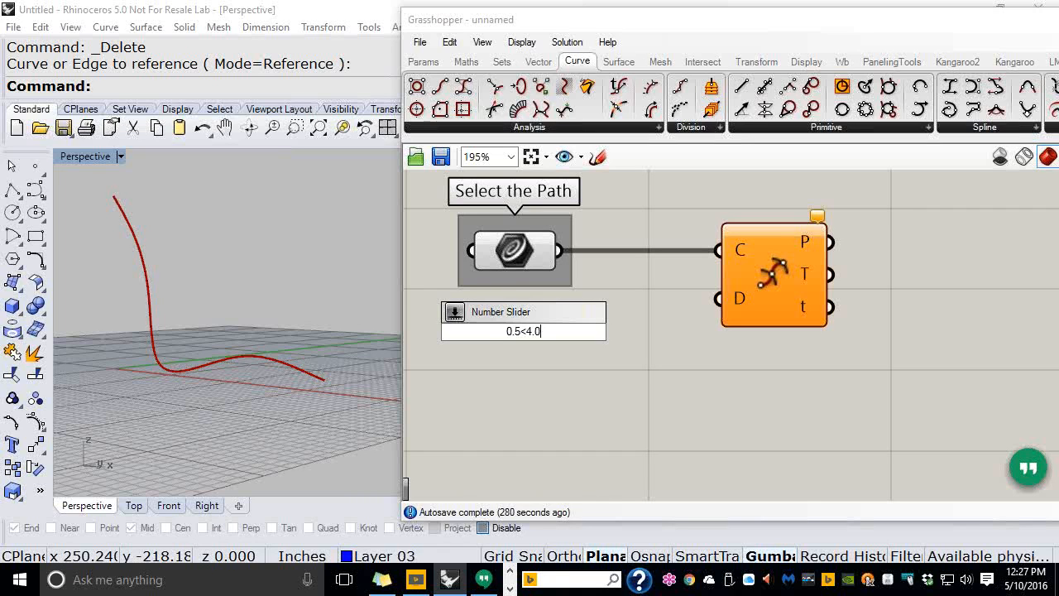
pyautogui.press('Return')
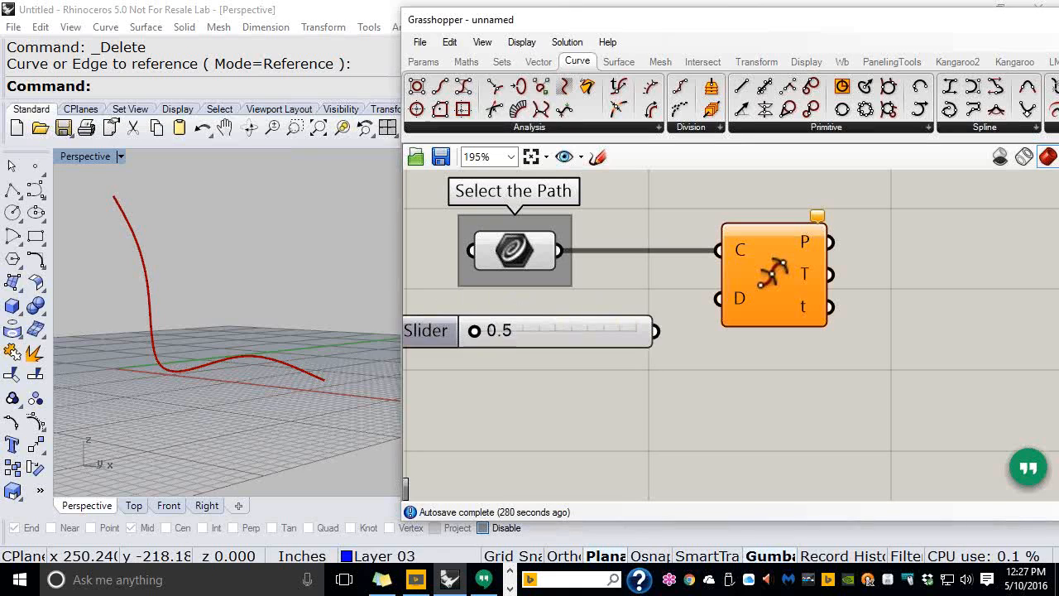
# Wire the slider into Divide Distance's D input and set it to 3.0
pyautogui.moveTo(654, 330)
pyautogui.mouseDown()
pyautogui.moveTo(666, 340)
pyautogui.moveTo(702, 314)
pyautogui.mouseUp()
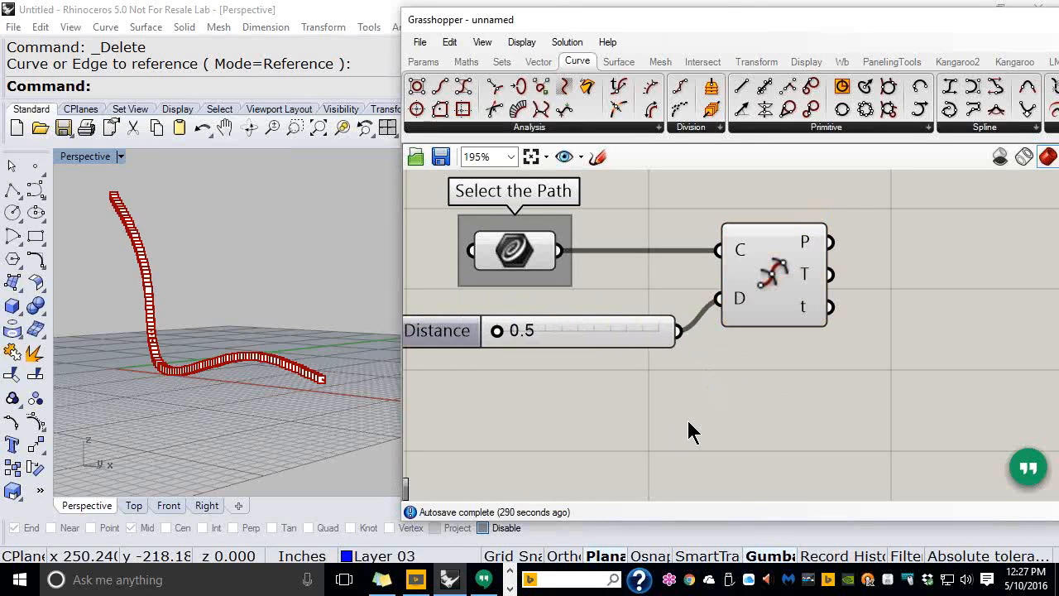
pyautogui.moveTo(225, 392); pyautogui.dragTo(196, 358, button='right')
pyautogui.scroll(4, 124, 367)
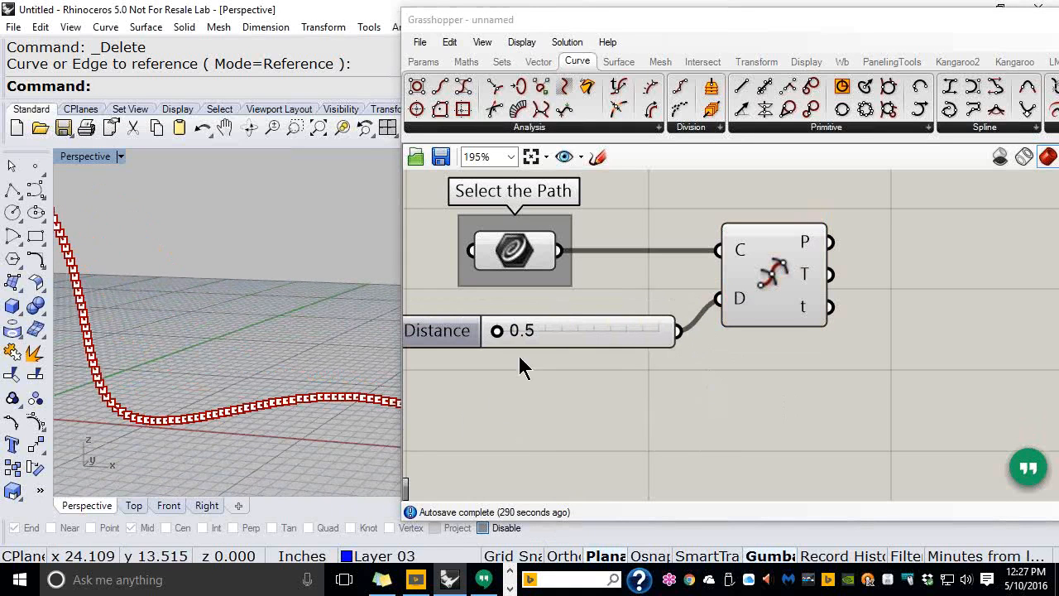
pyautogui.moveTo(506, 338); pyautogui.dragTo(612, 333)
pyautogui.moveTo(310, 350); pyautogui.dragTo(347, 347, button='right')
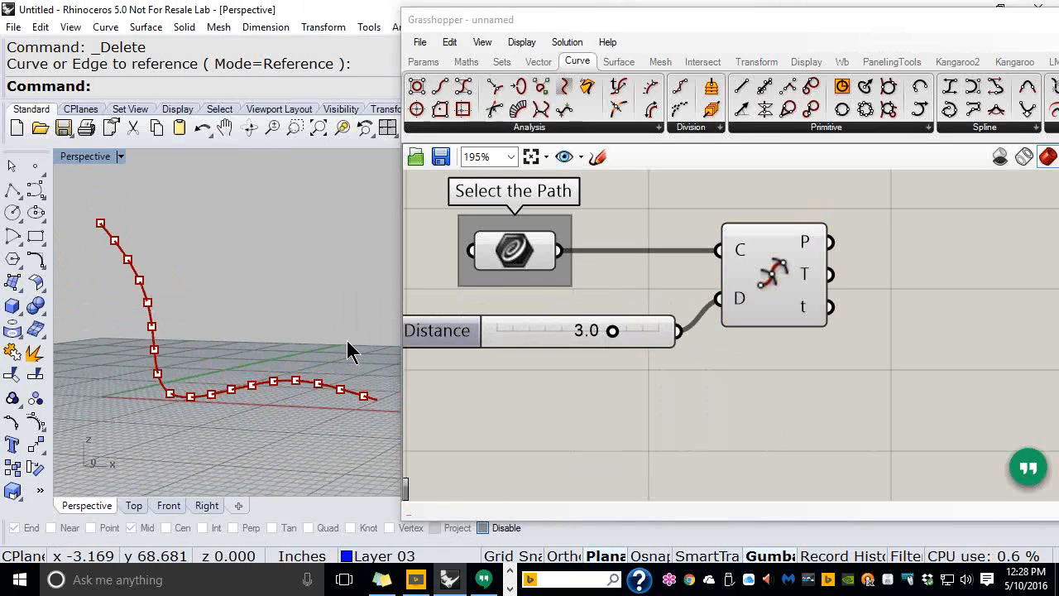
# Nudge the Distance slider slightly and expand the full Curve > Analysis component list
pyautogui.scroll(-3, 690, 334)
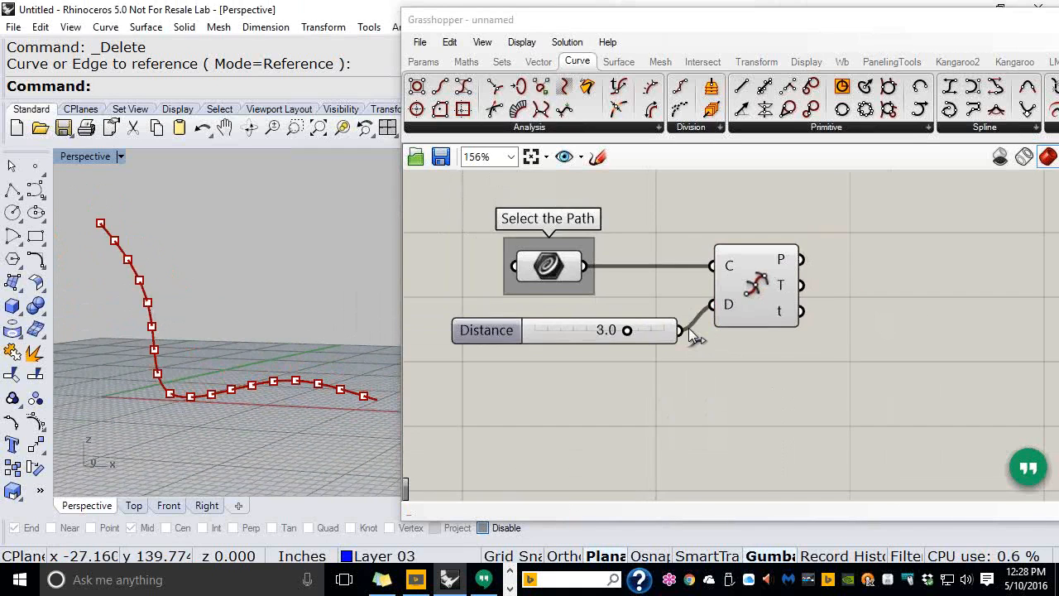
pyautogui.scroll(1, 289, 379)
pyautogui.moveTo(822, 411); pyautogui.dragTo(758, 392, button='right')
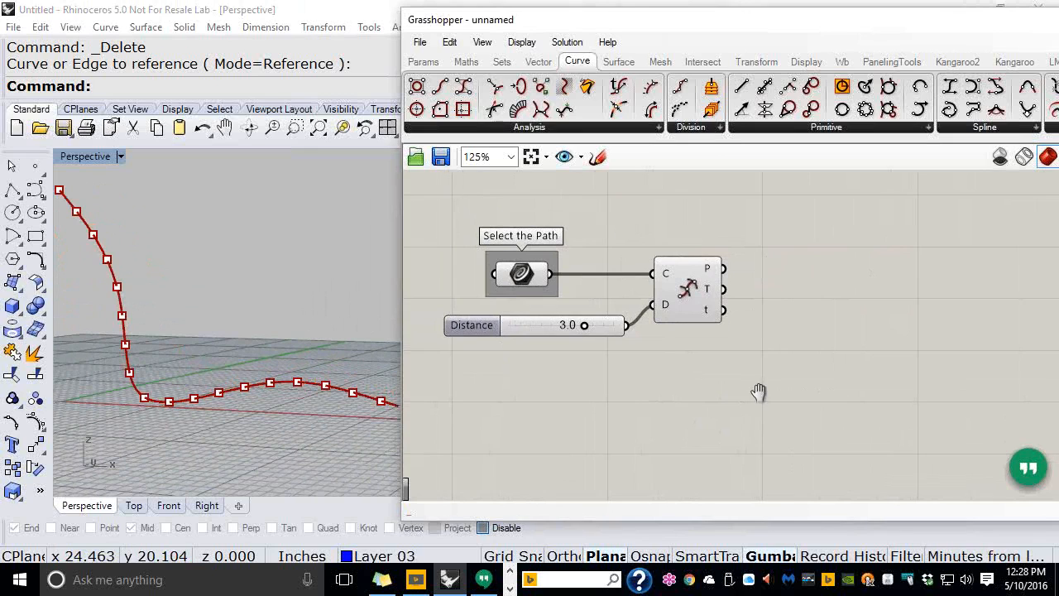
pyautogui.moveTo(610, 329)
pyautogui.mouseDown()
pyautogui.moveTo(590, 324)
pyautogui.moveTo(622, 329)
pyautogui.mouseUp()
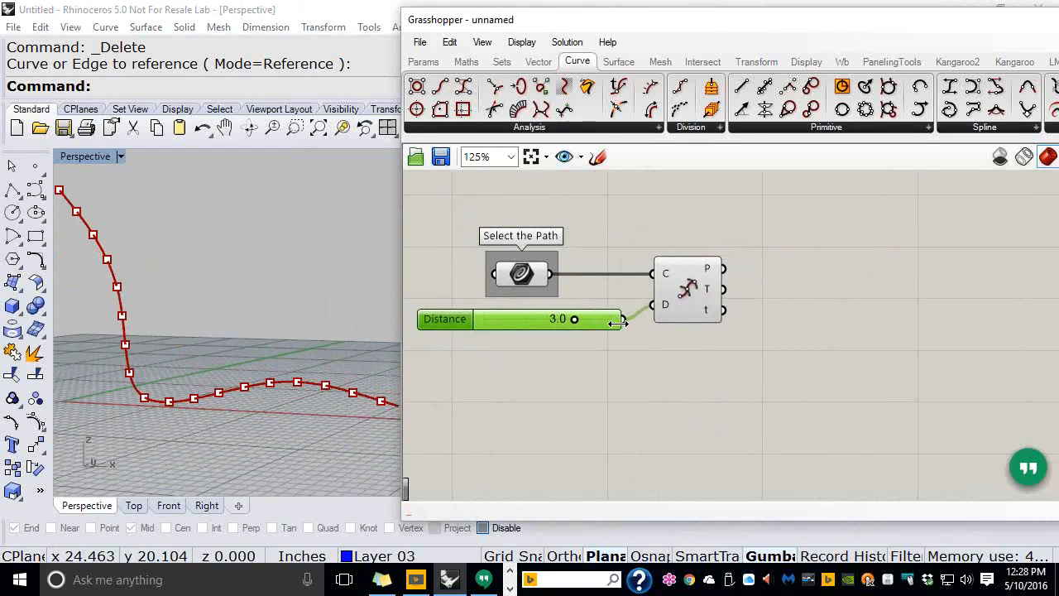
pyautogui.click(562, 136)
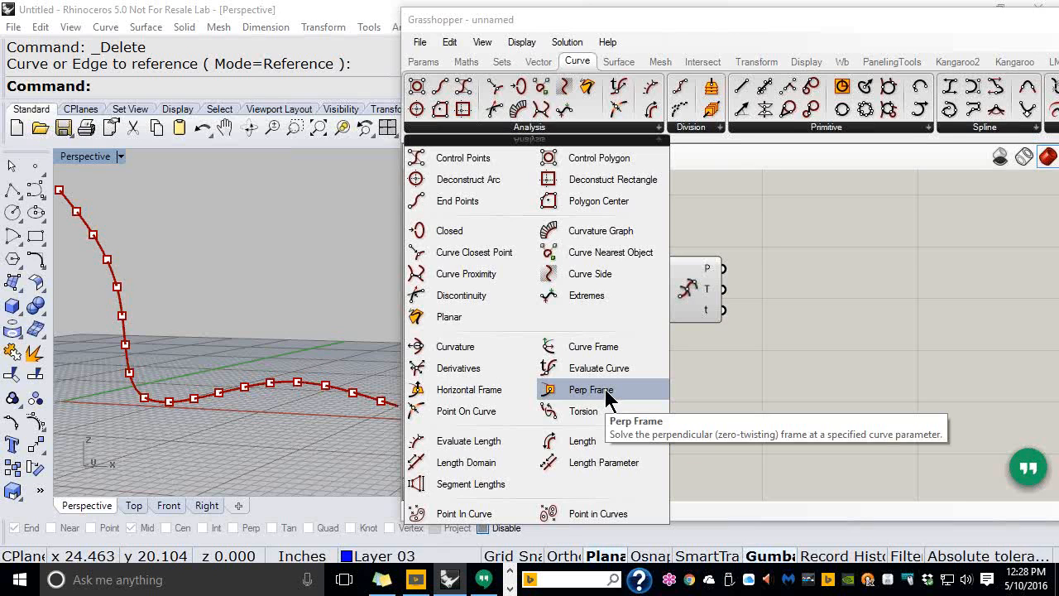
# Place a Perp Frame component, then wire the path curve to C and Divide Distance's t to t
pyautogui.click(607, 390)
pyautogui.click(858, 288)
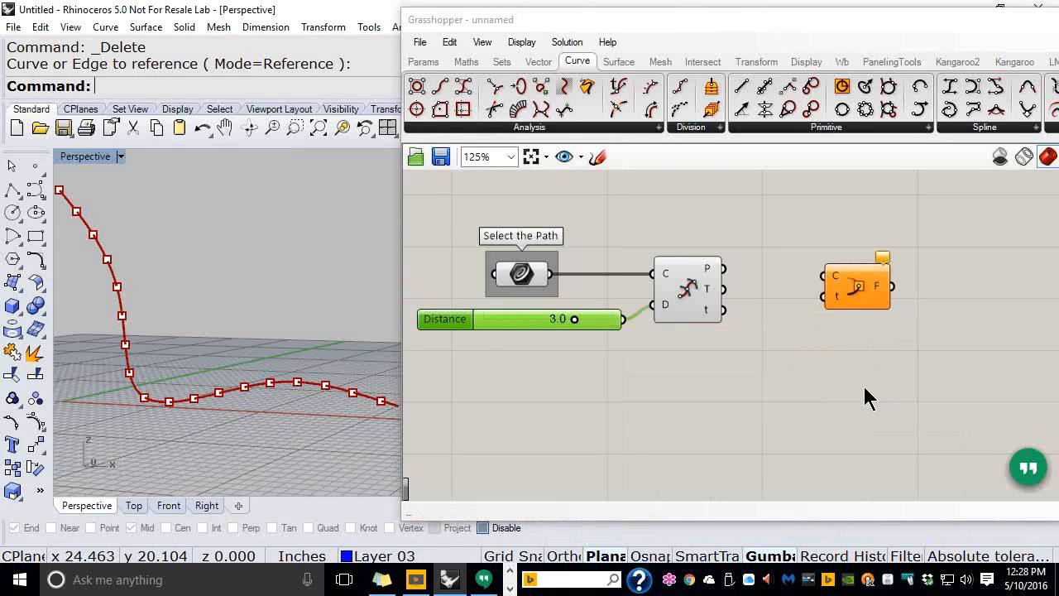
pyautogui.moveTo(535, 290); pyautogui.dragTo(538, 235)
pyautogui.moveTo(873, 294); pyautogui.dragTo(856, 236)
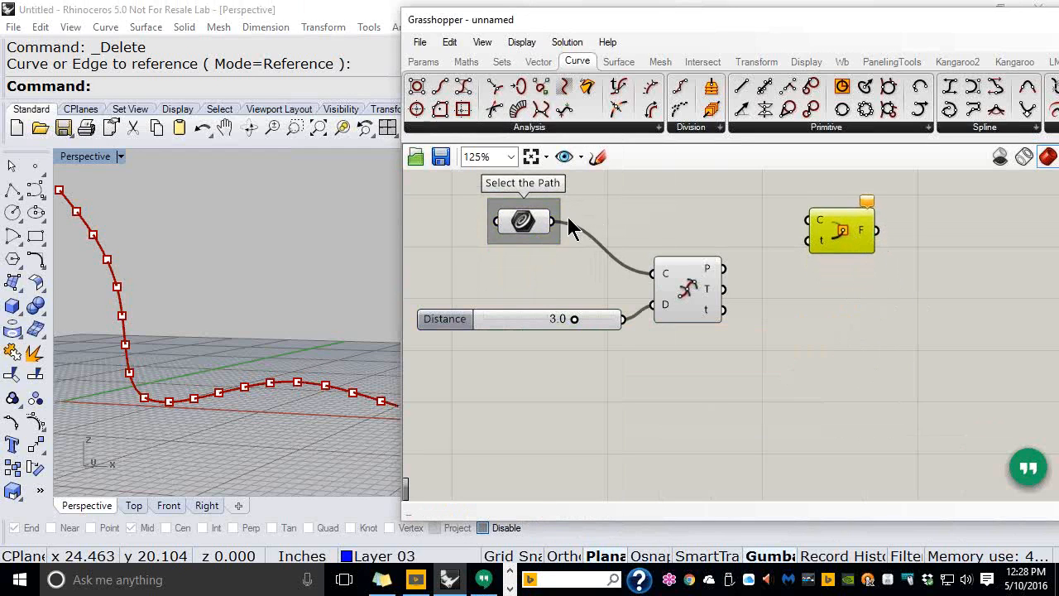
pyautogui.moveTo(552, 220); pyautogui.dragTo(807, 220)
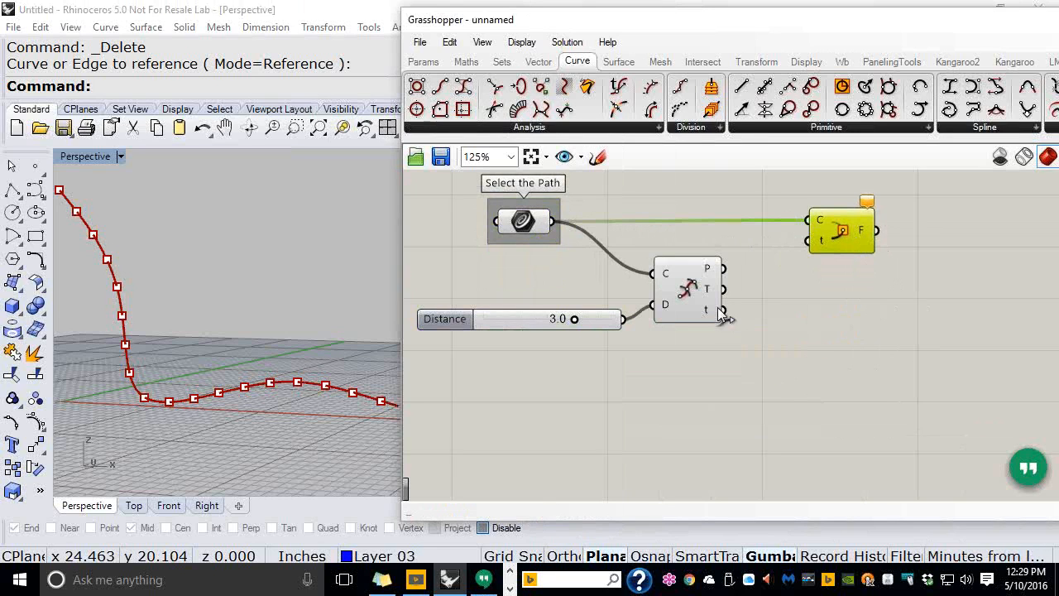
pyautogui.moveTo(724, 311); pyautogui.dragTo(807, 241)
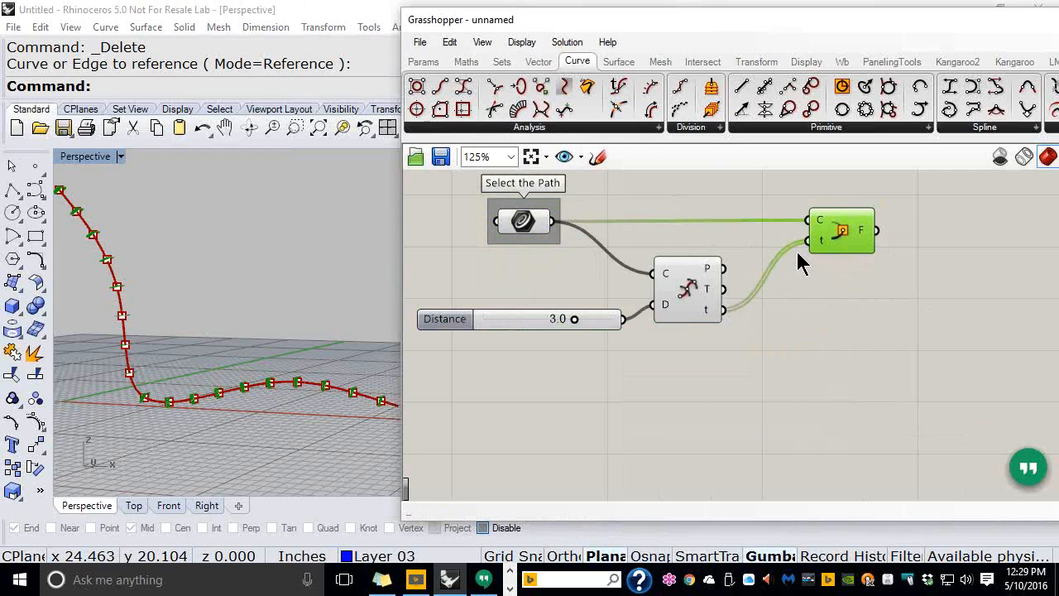
# Set Grasshopper's preview plane size to 5
pyautogui.click(521, 42)
pyautogui.moveTo(563, 296)
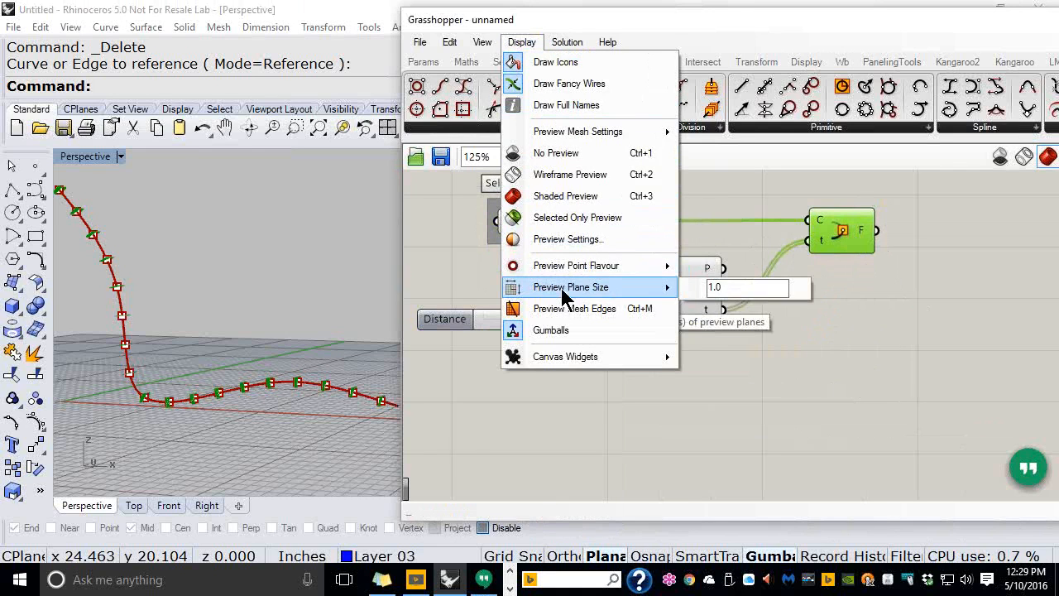
pyautogui.click(695, 285)
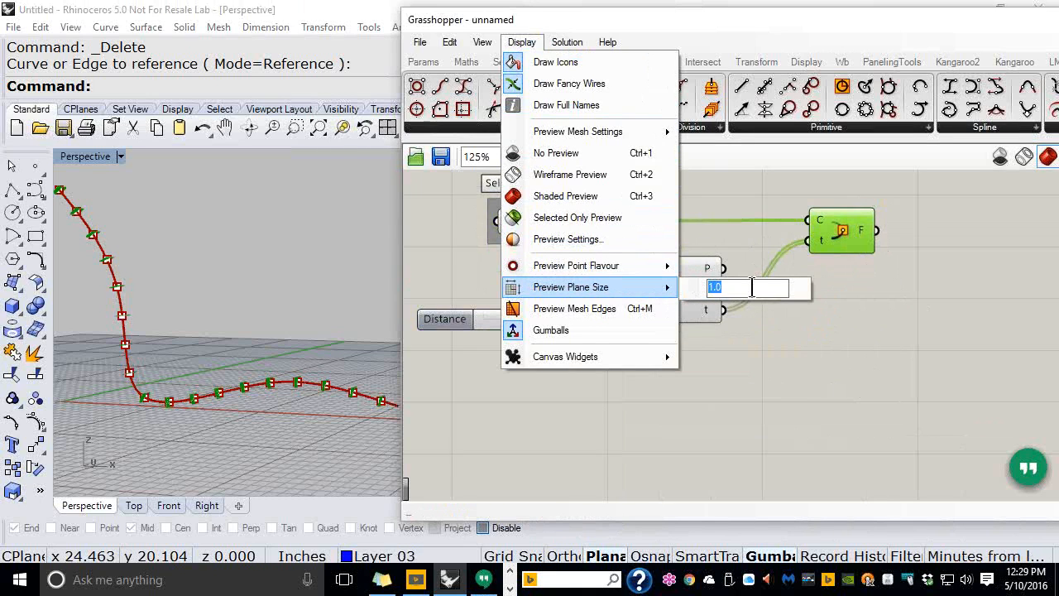
pyautogui.write('5')
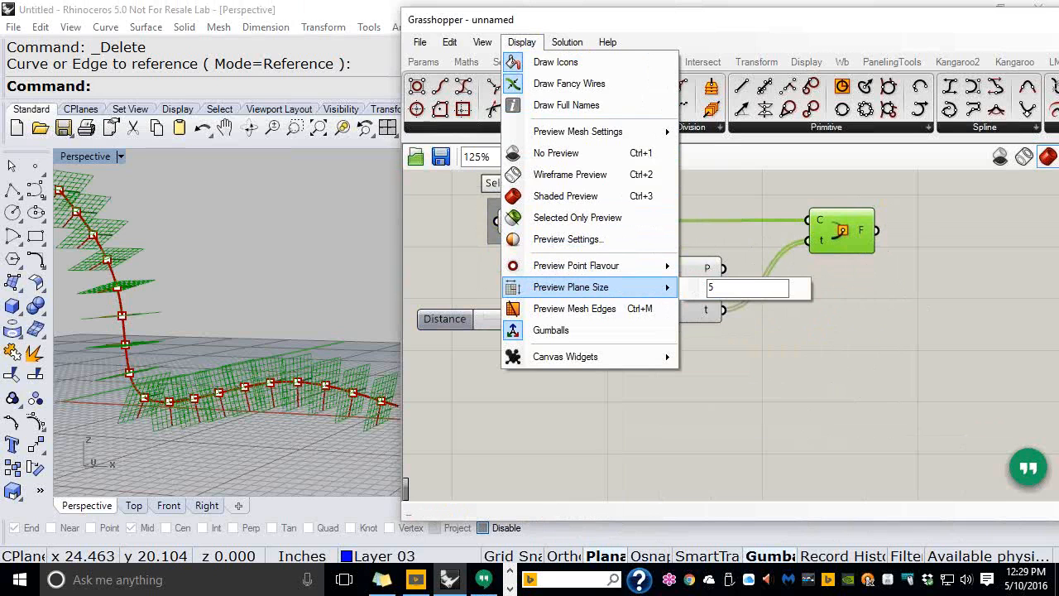
pyautogui.click(789, 384)
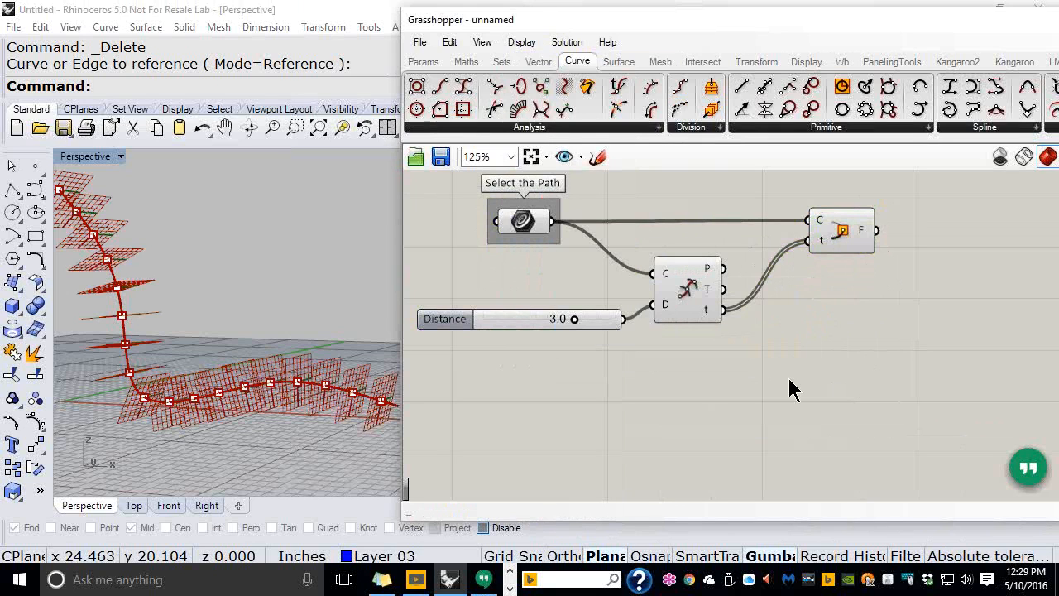
# Select the Perp Frame component to highlight its enlarged planes
pyautogui.click(852, 246)
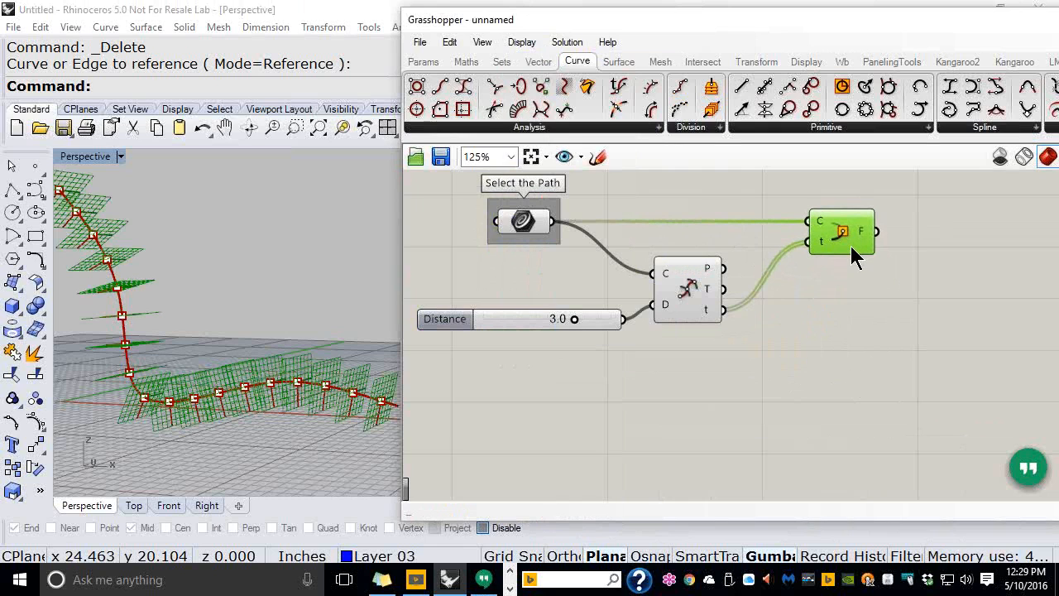
pyautogui.click(830, 322)
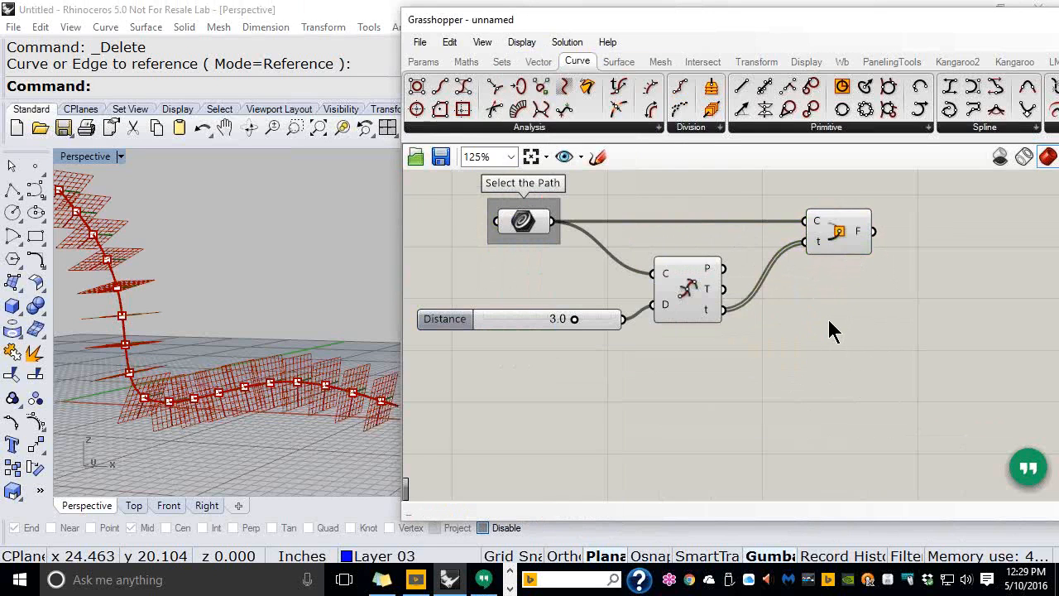
pyautogui.click(842, 234)
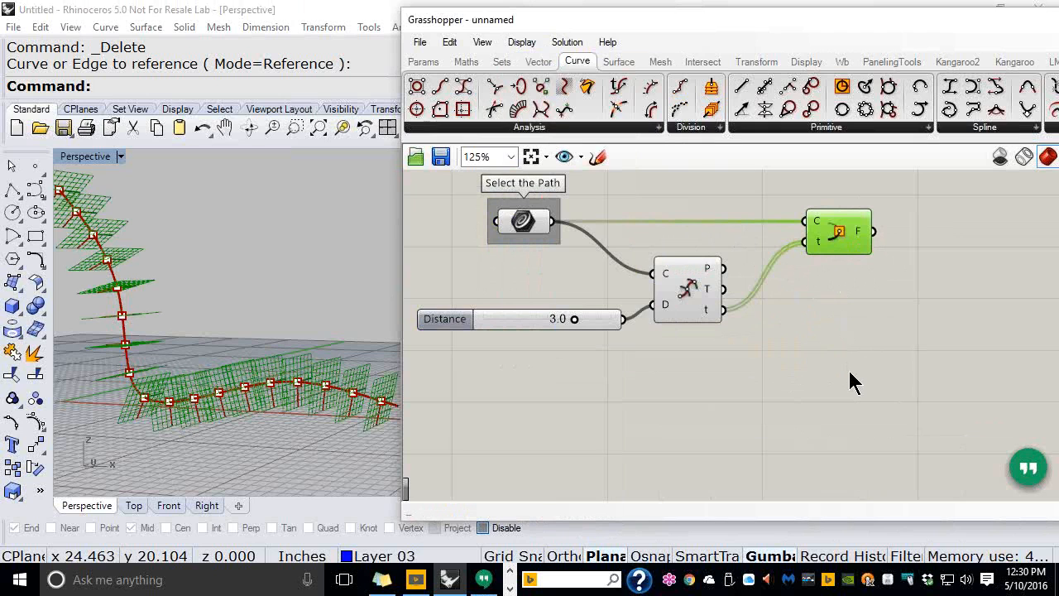
# Place a Rectangle component from Curve > Primitive in the free space right of Perp Frame
pyautogui.scroll(-1, 852, 380)
pyautogui.moveTo(851, 379); pyautogui.dragTo(734, 322, button='right')
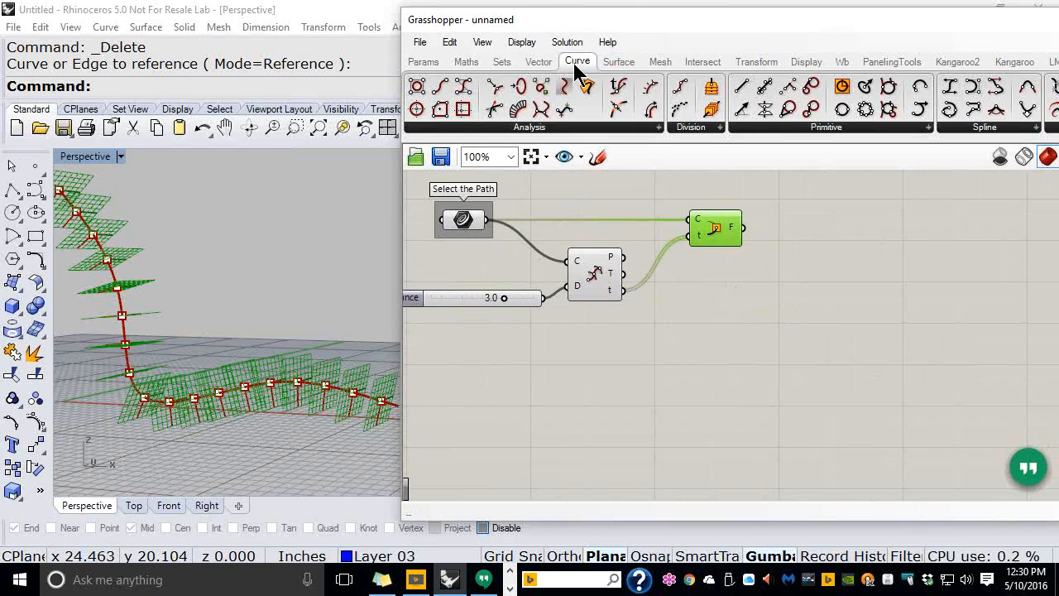
pyautogui.click(886, 130)
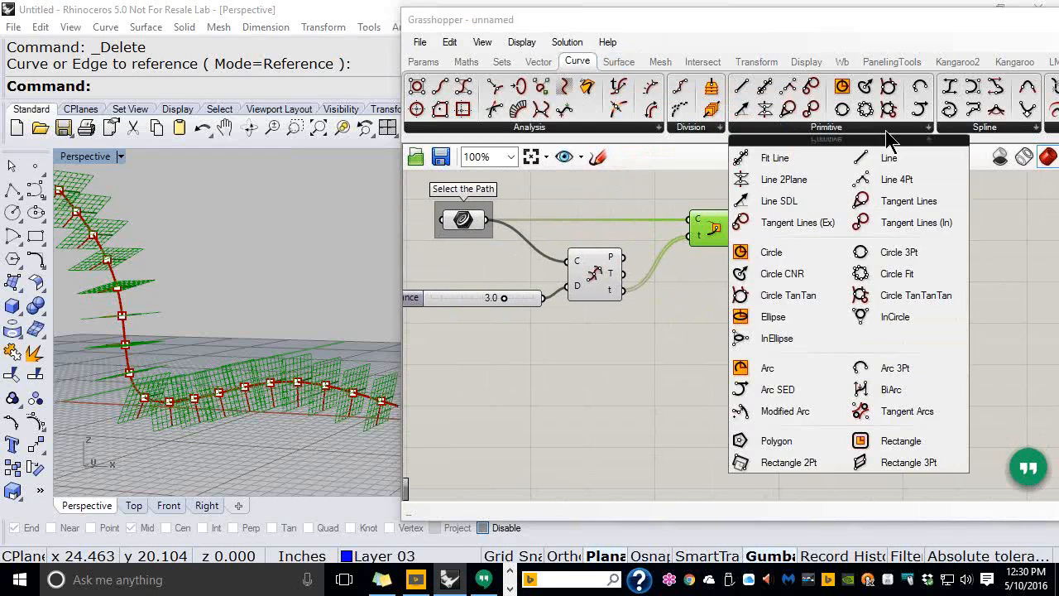
pyautogui.click(903, 445)
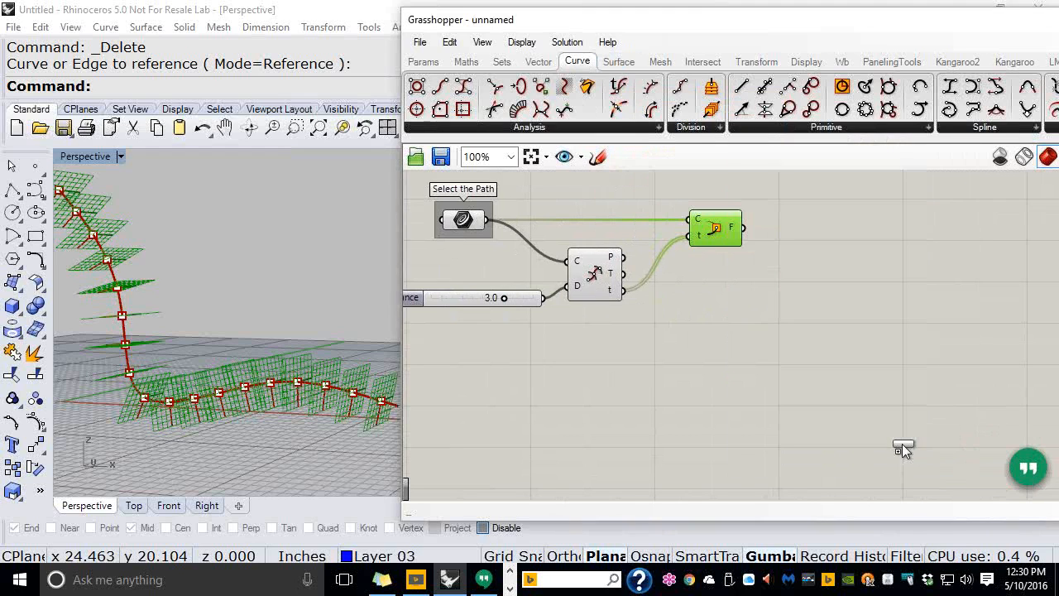
pyautogui.click(864, 334)
pyautogui.click(880, 329)
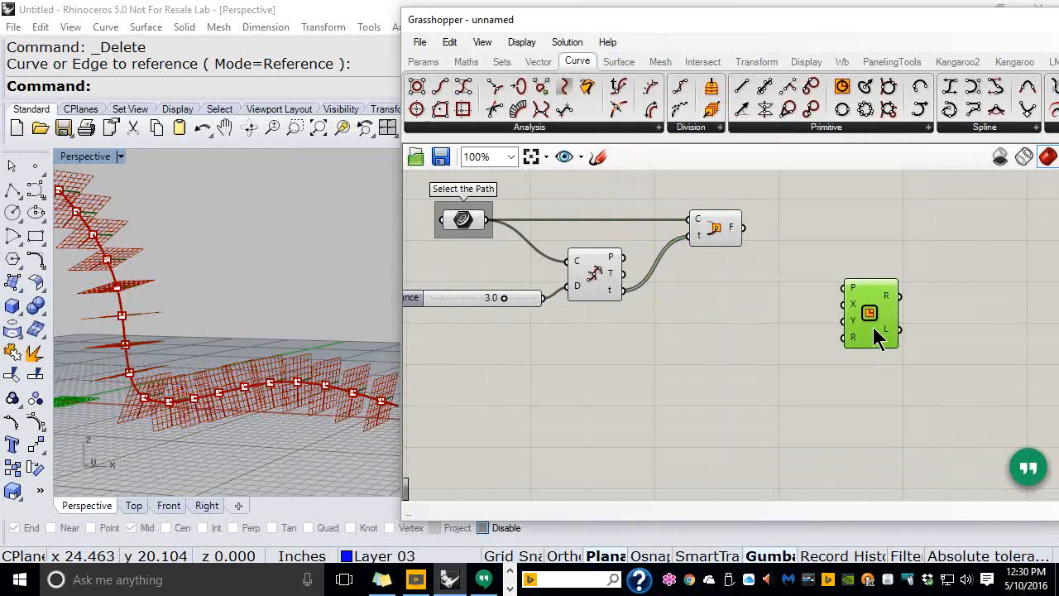
pyautogui.moveTo(722, 319); pyautogui.dragTo(758, 320, button='right')
pyautogui.scroll(1, 755, 323)
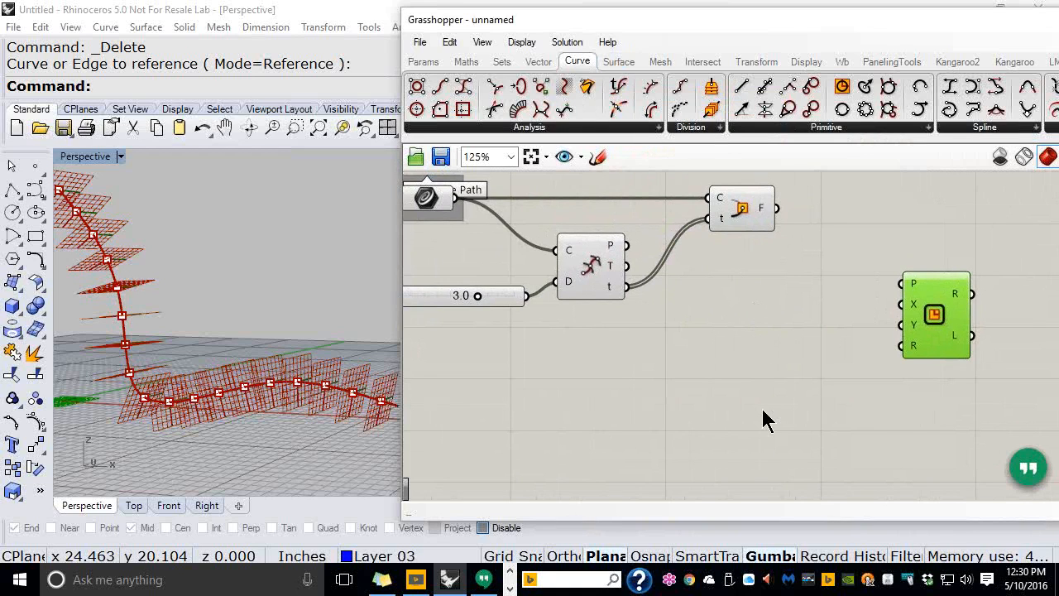
pyautogui.click(763, 323)
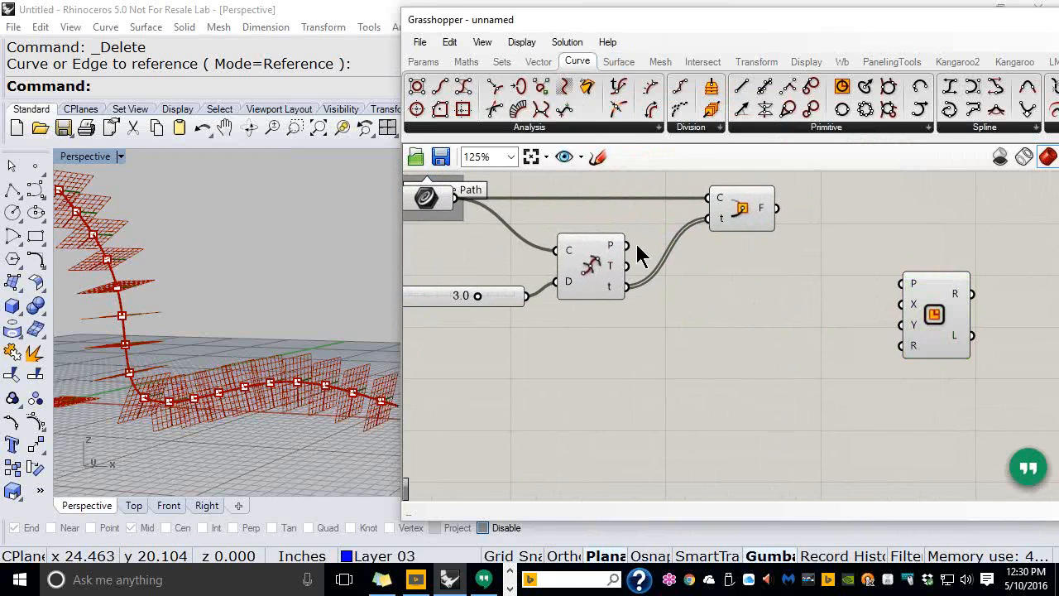
pyautogui.click(589, 276)
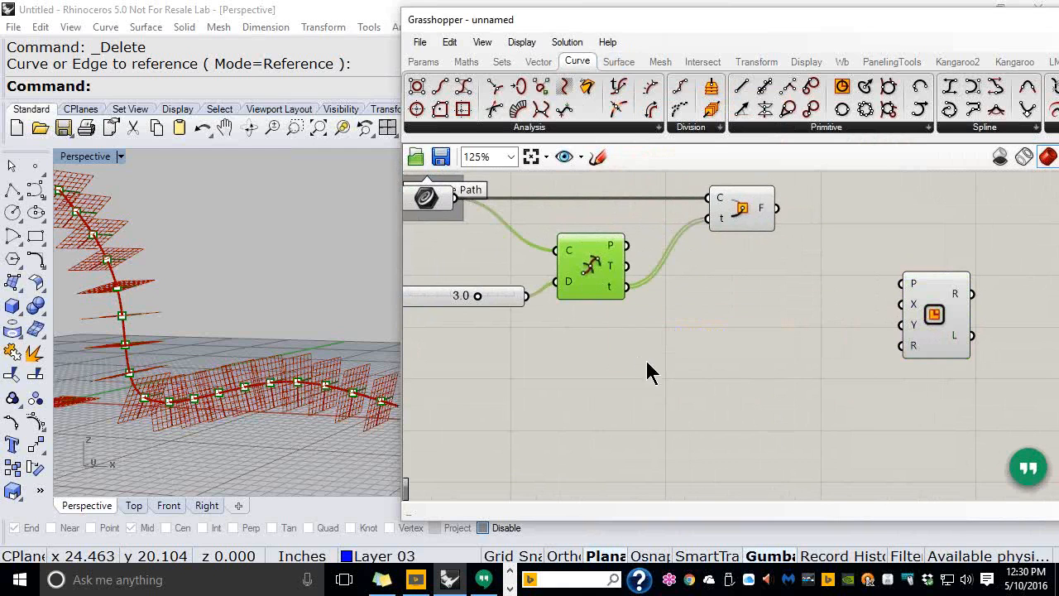
# Disable preview on both the Divide Distance and Perp Frame components
pyautogui.click(751, 218)
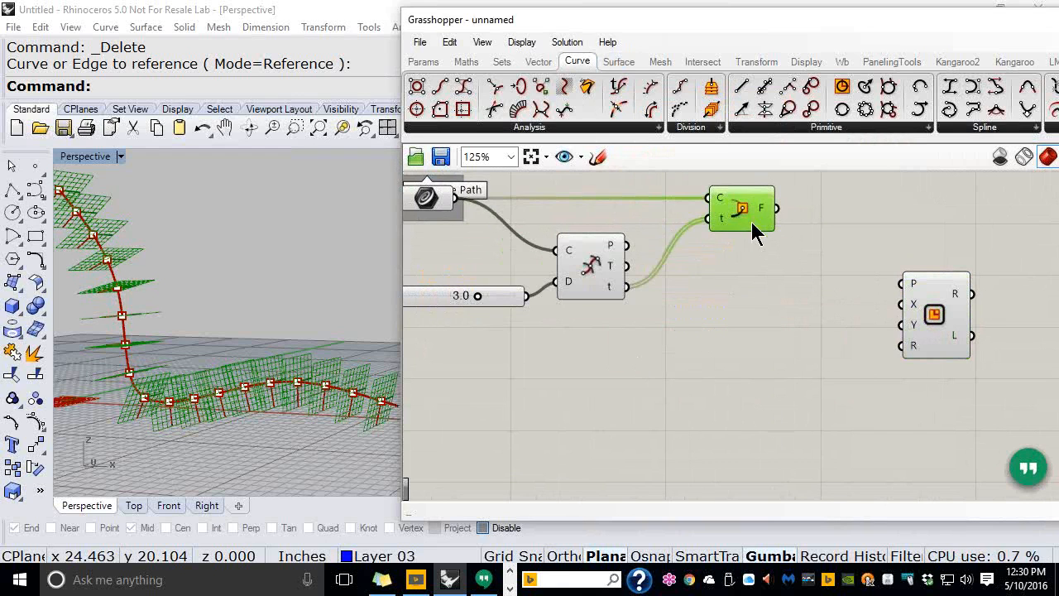
pyautogui.moveTo(779, 356); pyautogui.dragTo(579, 189)
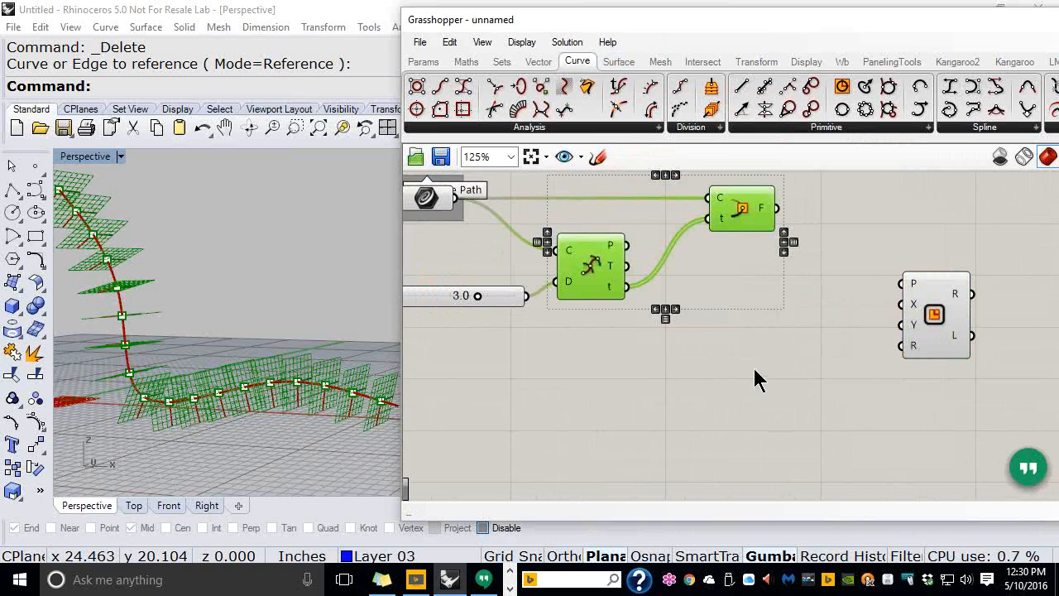
pyautogui.middleClick(735, 261)
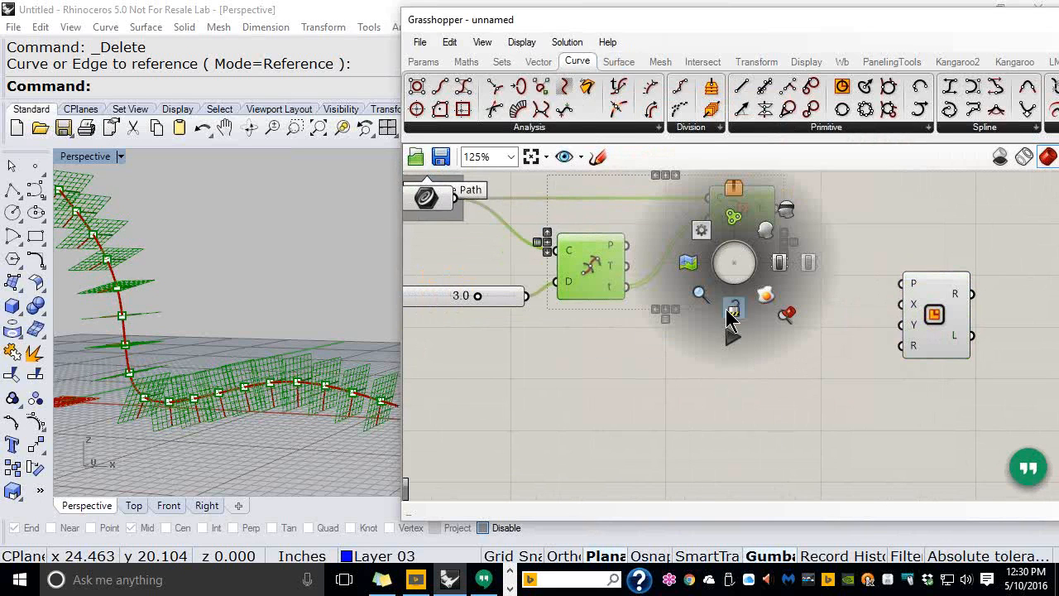
pyautogui.click(784, 214)
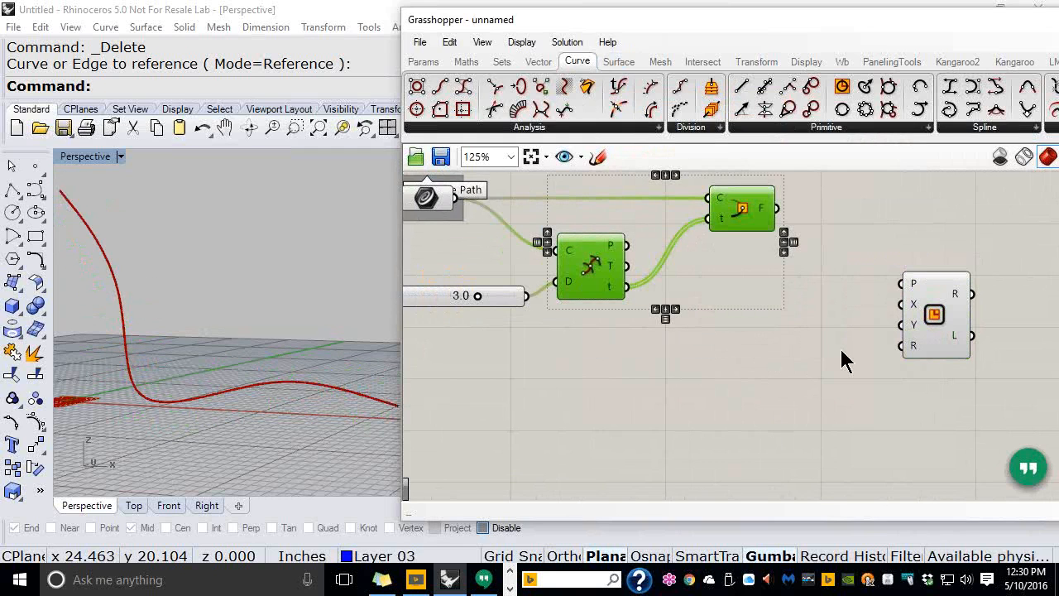
pyautogui.click(811, 361)
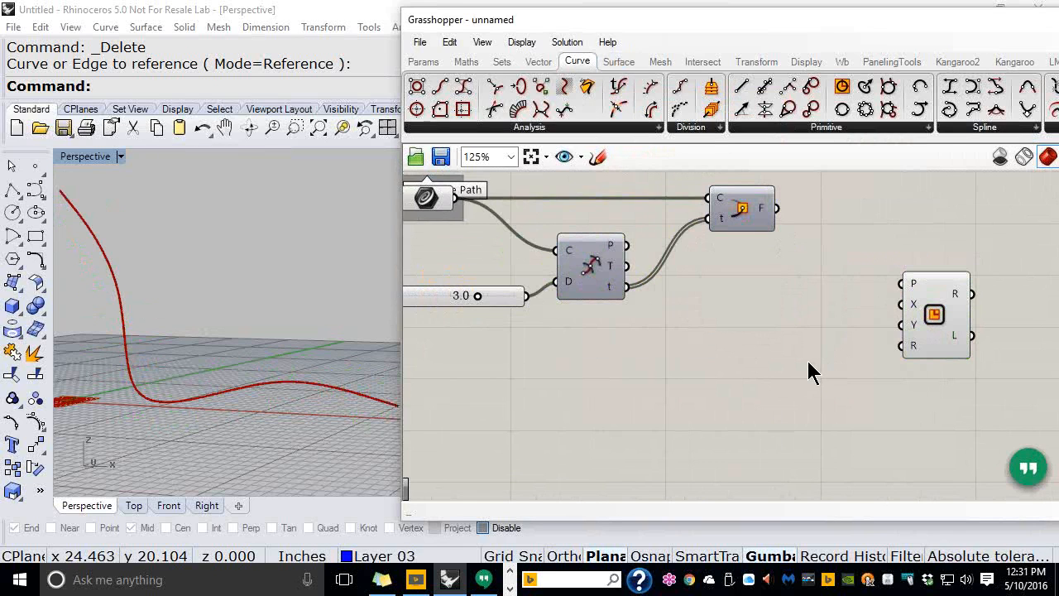
# Connect Perp Frame's F output to the Rectangle's P input so rectangles follow the curve
pyautogui.moveTo(778, 208); pyautogui.dragTo(902, 283)
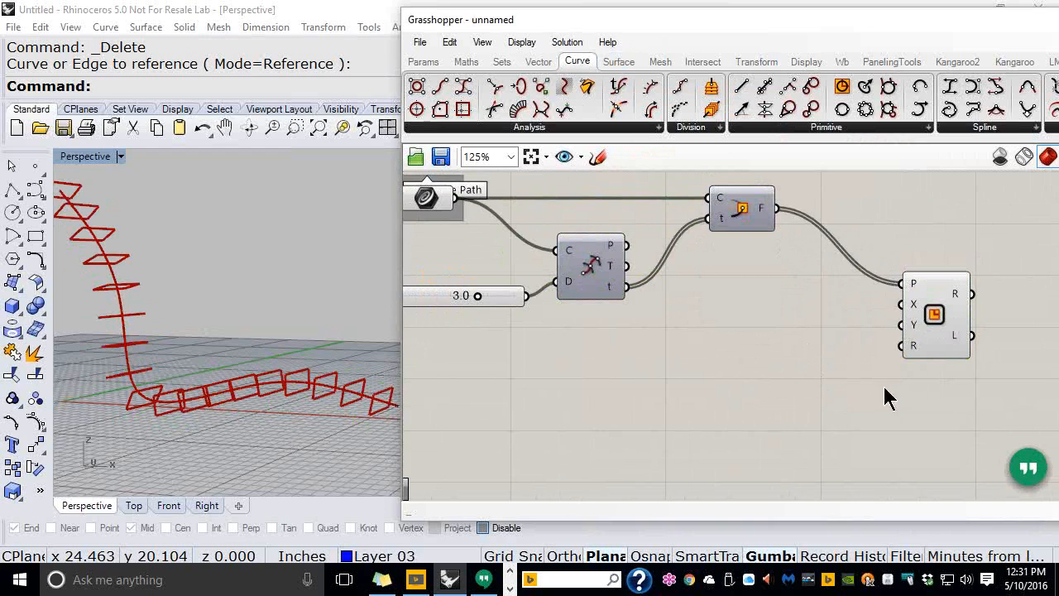
pyautogui.moveTo(905, 372); pyautogui.dragTo(695, 322, button='right')
pyautogui.scroll(6, 693, 321)
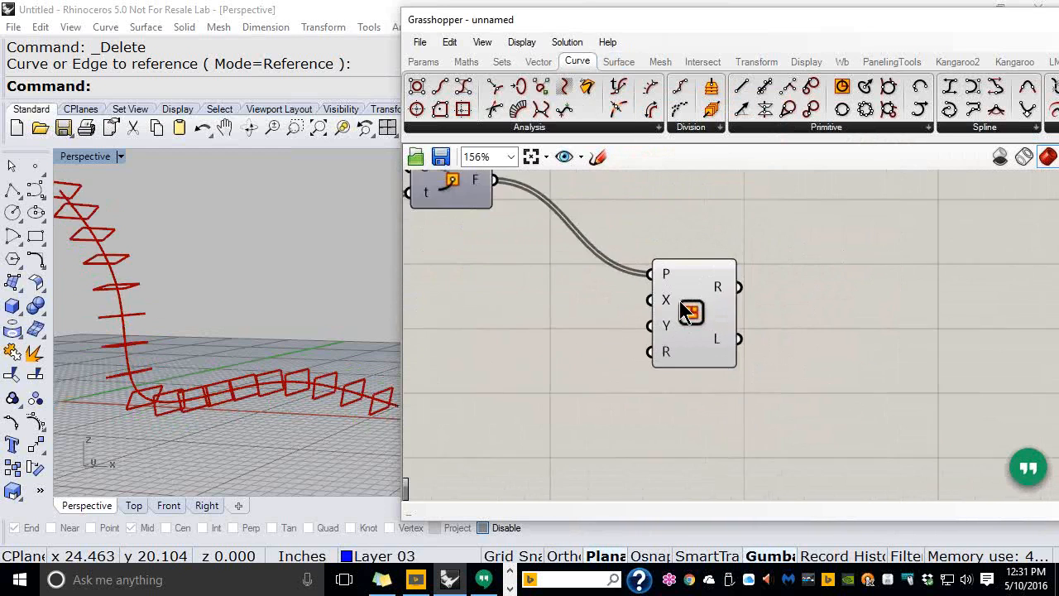
pyautogui.moveTo(646, 308)
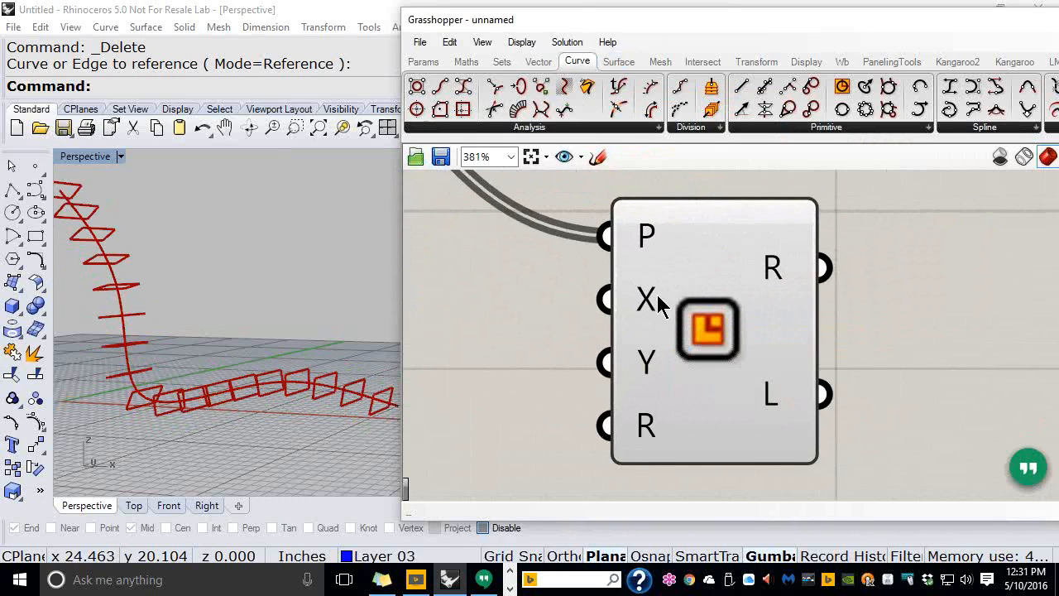
pyautogui.scroll(-5, 736, 302)
pyautogui.moveTo(726, 314); pyautogui.dragTo(907, 303, button='right')
pyautogui.scroll(1, 790, 368)
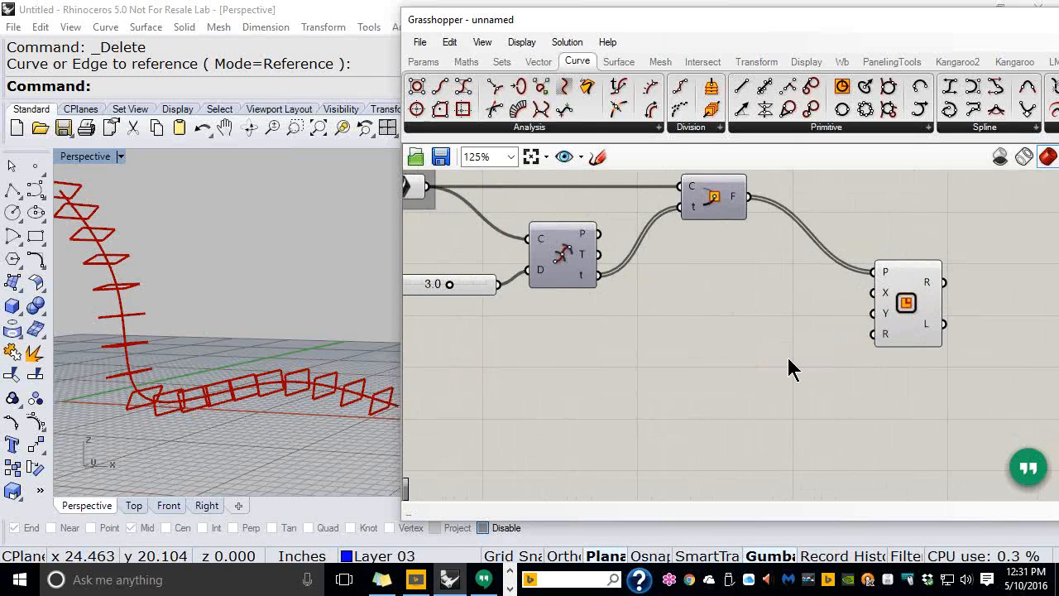
# Add a Construct Domain component from the Maths tab to the canvas
pyautogui.moveTo(466, 70)
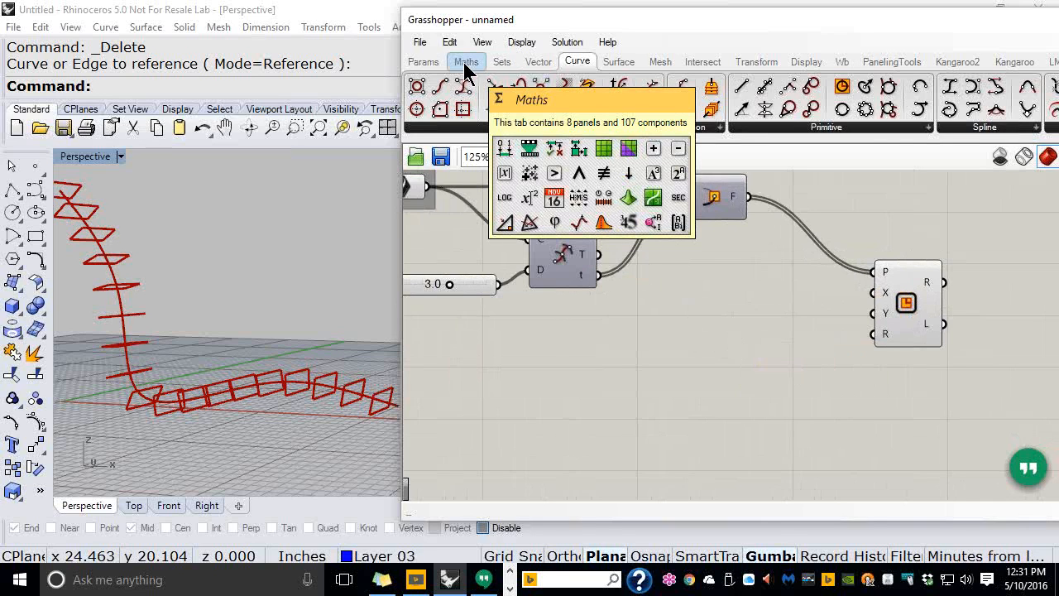
pyautogui.click(464, 65)
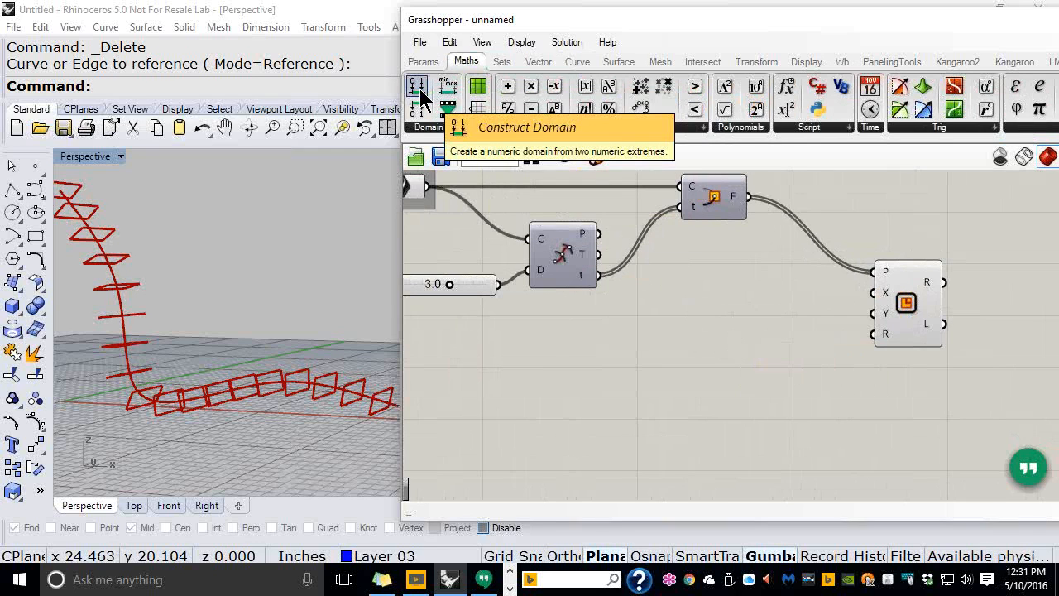
pyautogui.moveTo(420, 95); pyautogui.dragTo(758, 416)
pyautogui.click(756, 331)
pyautogui.click(833, 418)
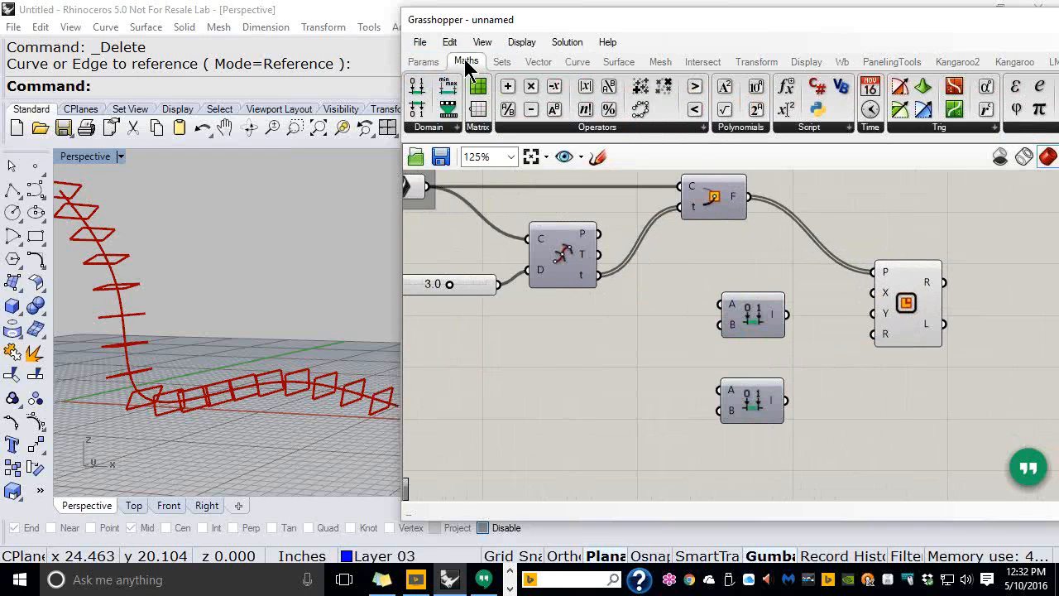
# Add two stacked Negative components and move all four new components down together
pyautogui.moveTo(464, 59)
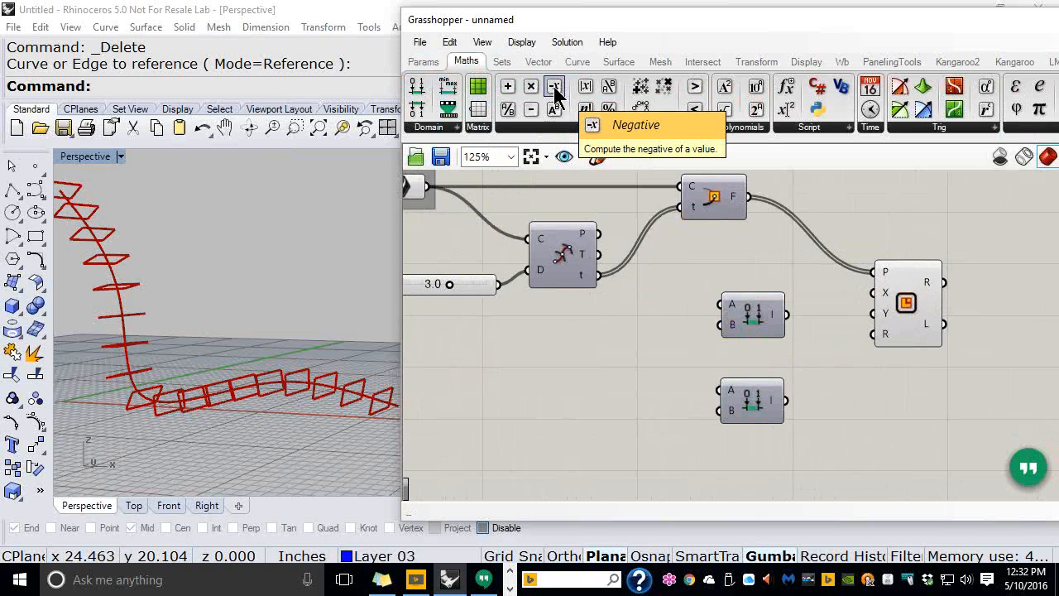
pyautogui.moveTo(554, 91); pyautogui.dragTo(649, 343)
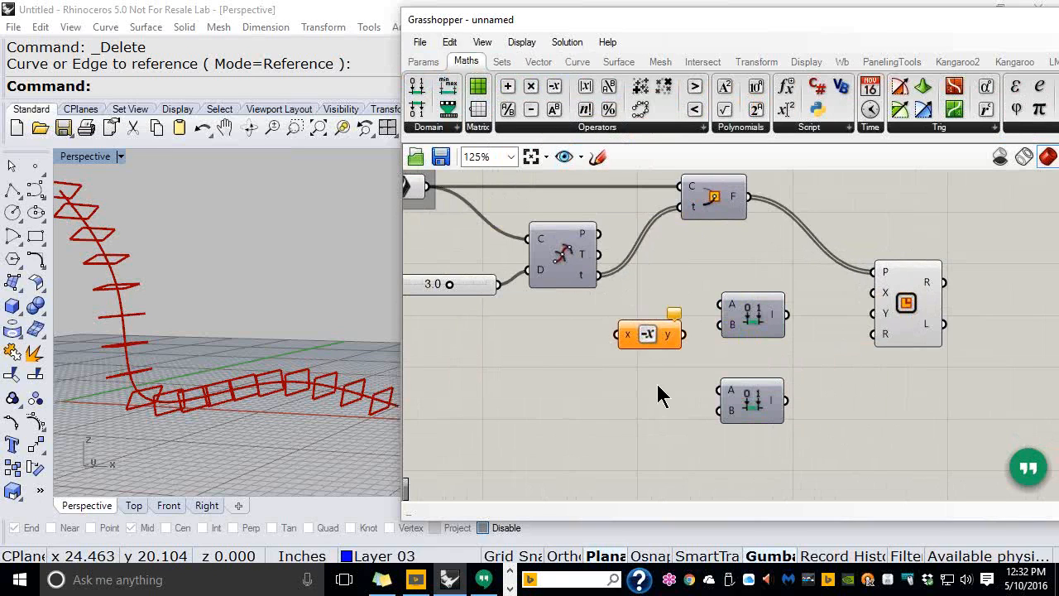
pyautogui.moveTo(555, 88); pyautogui.dragTo(648, 437)
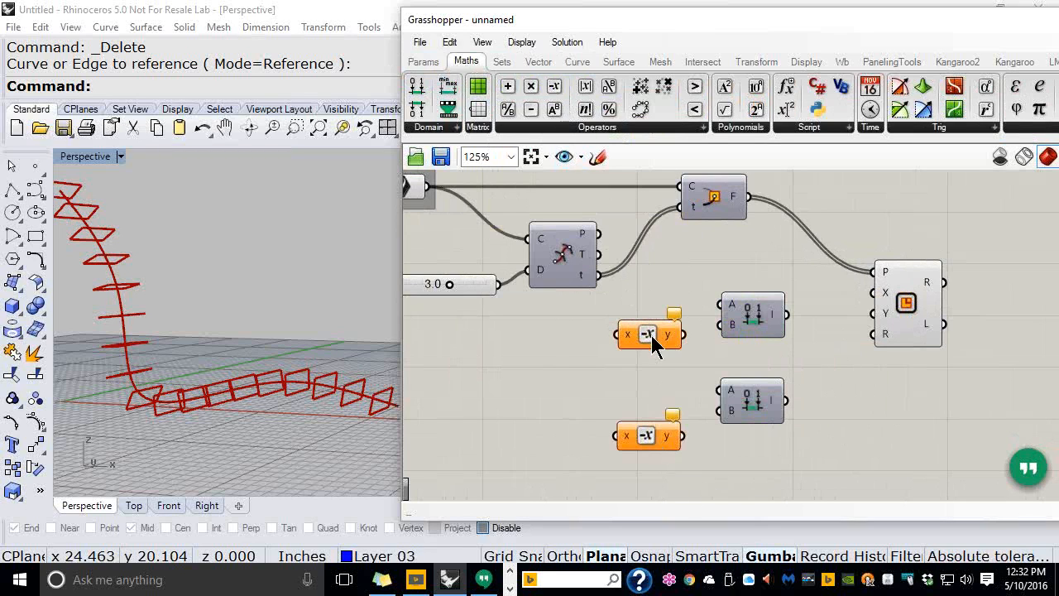
pyautogui.moveTo(652, 335); pyautogui.dragTo(648, 350)
pyautogui.click(760, 456)
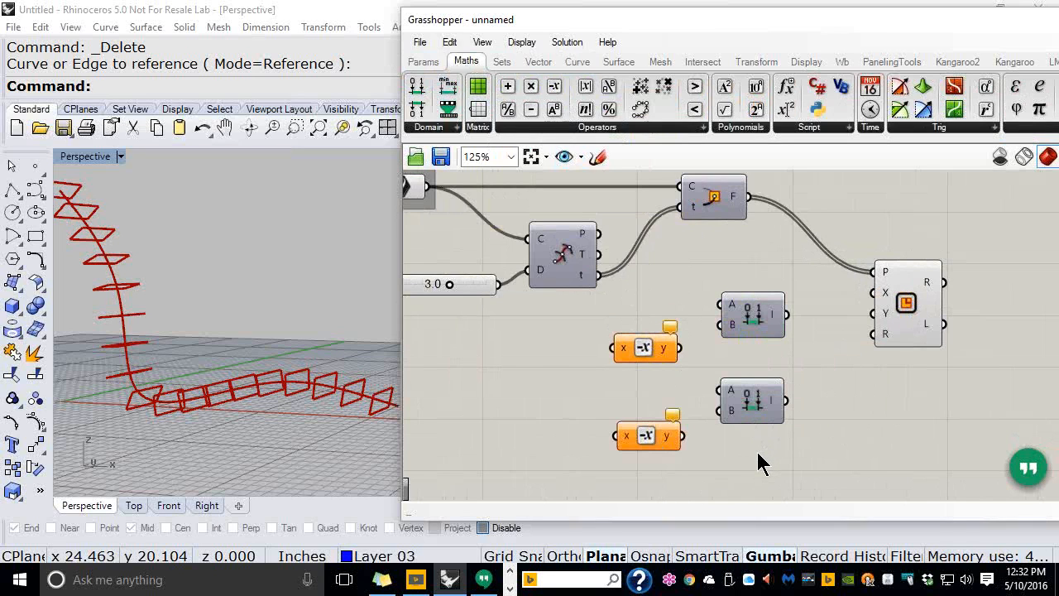
pyautogui.moveTo(765, 468); pyautogui.dragTo(634, 311)
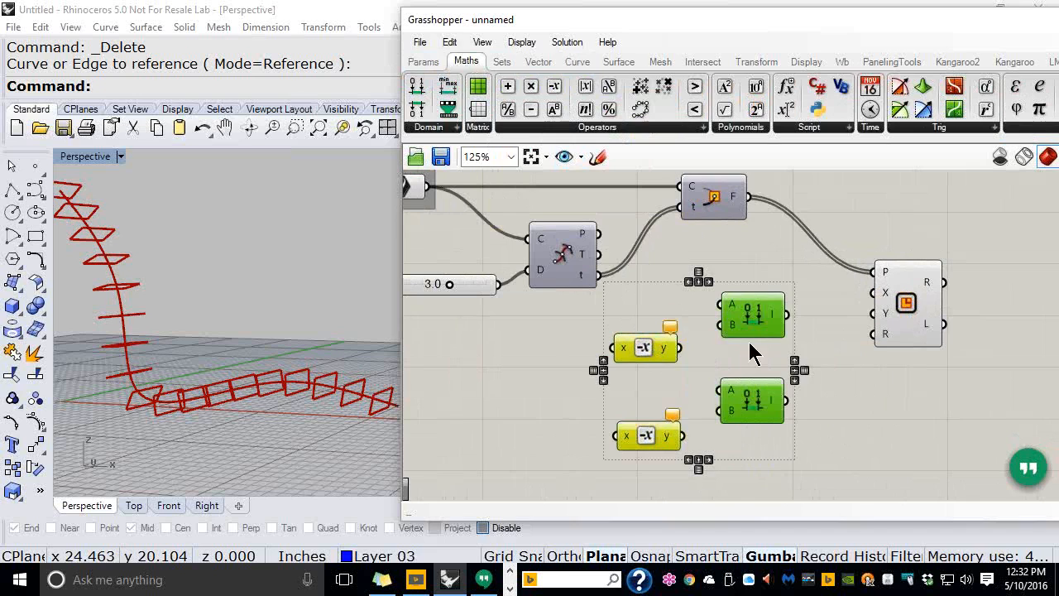
pyautogui.moveTo(749, 326); pyautogui.dragTo(759, 363)
pyautogui.click(755, 304)
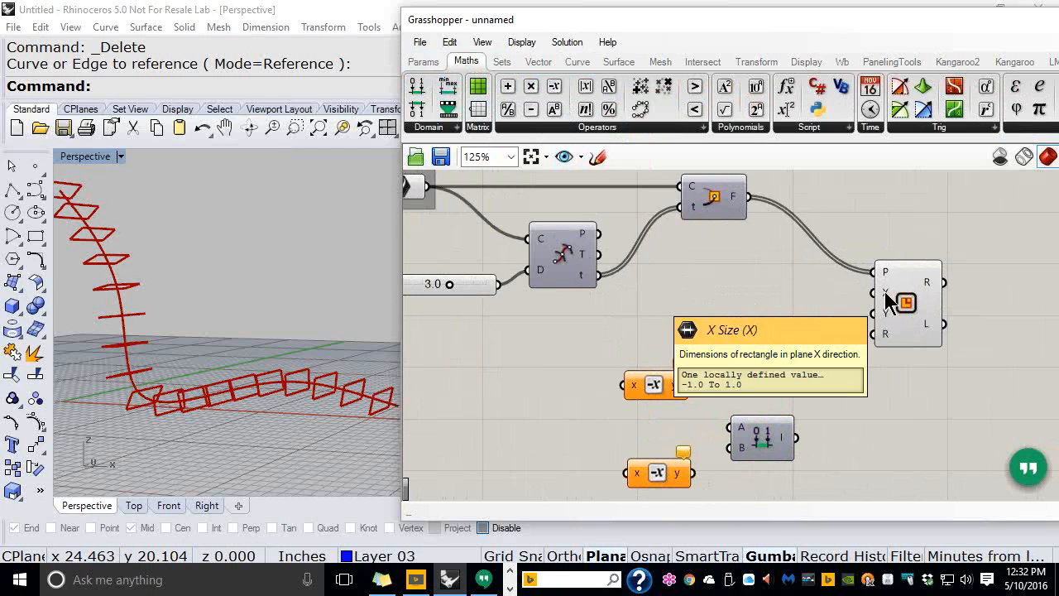
# Create a Number Slider from the canvas search by entering 0.5<2.00
pyautogui.doubleClick(525, 340)
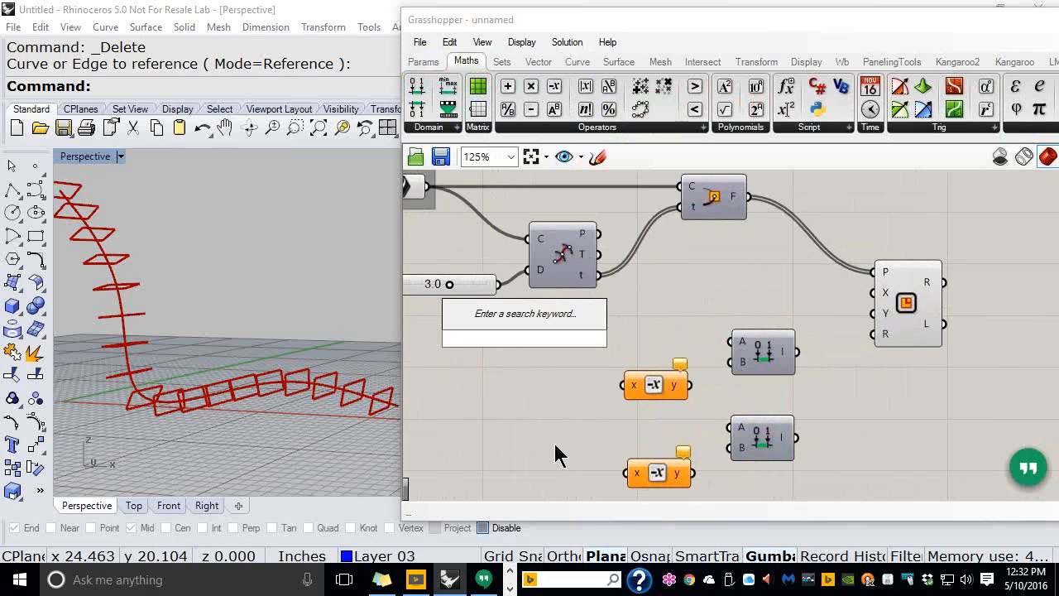
pyautogui.write('0')
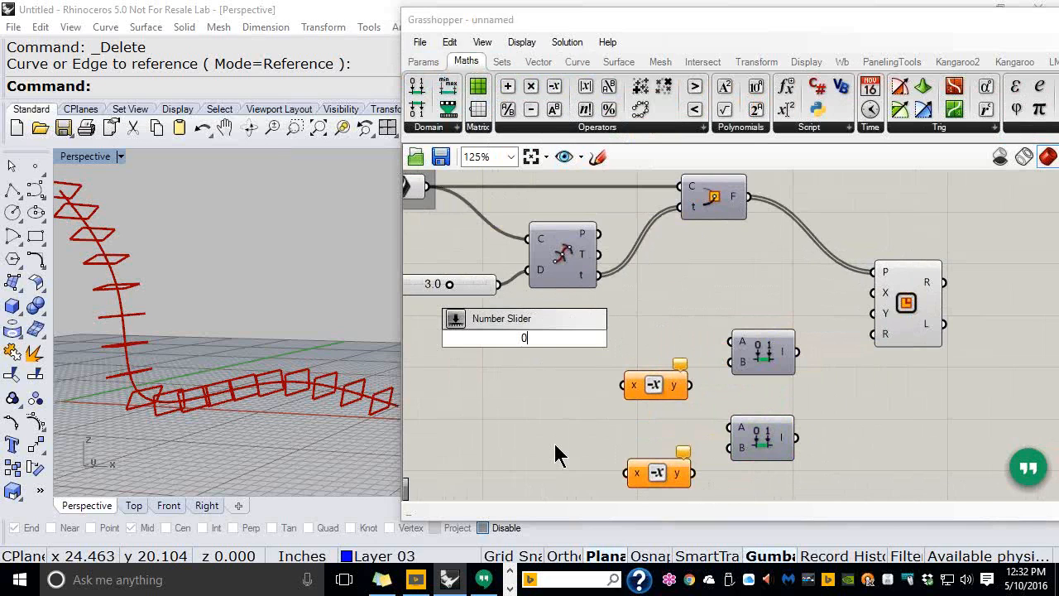
pyautogui.write('.5<')
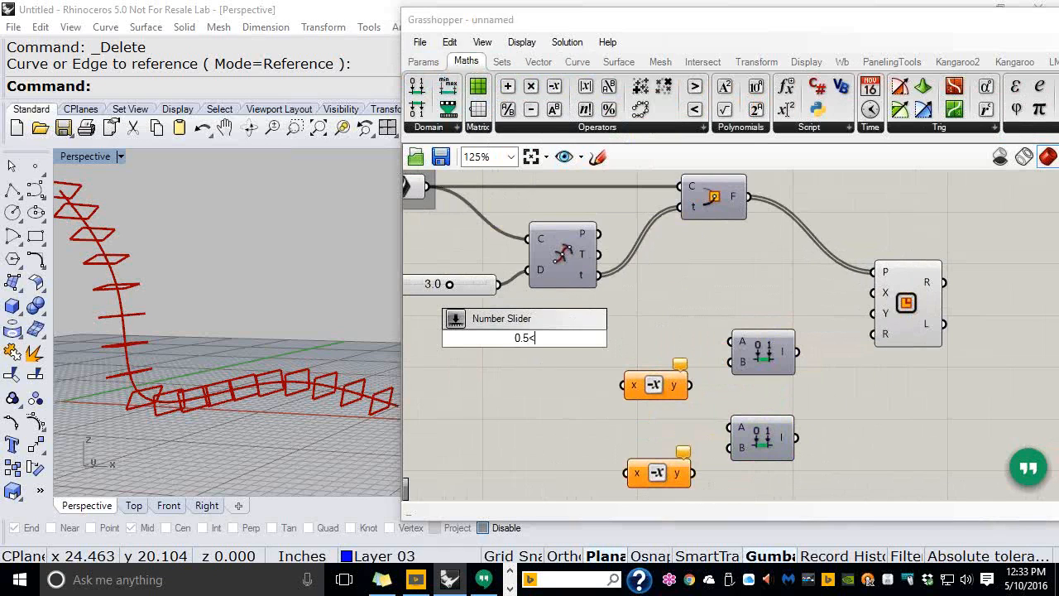
pyautogui.write('2.0')
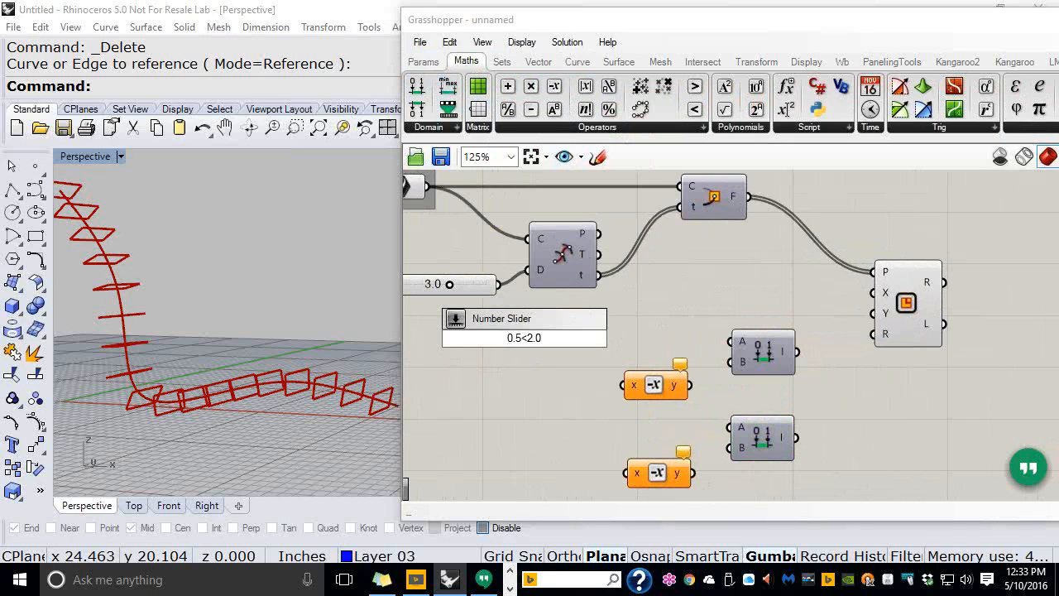
pyautogui.write('0')
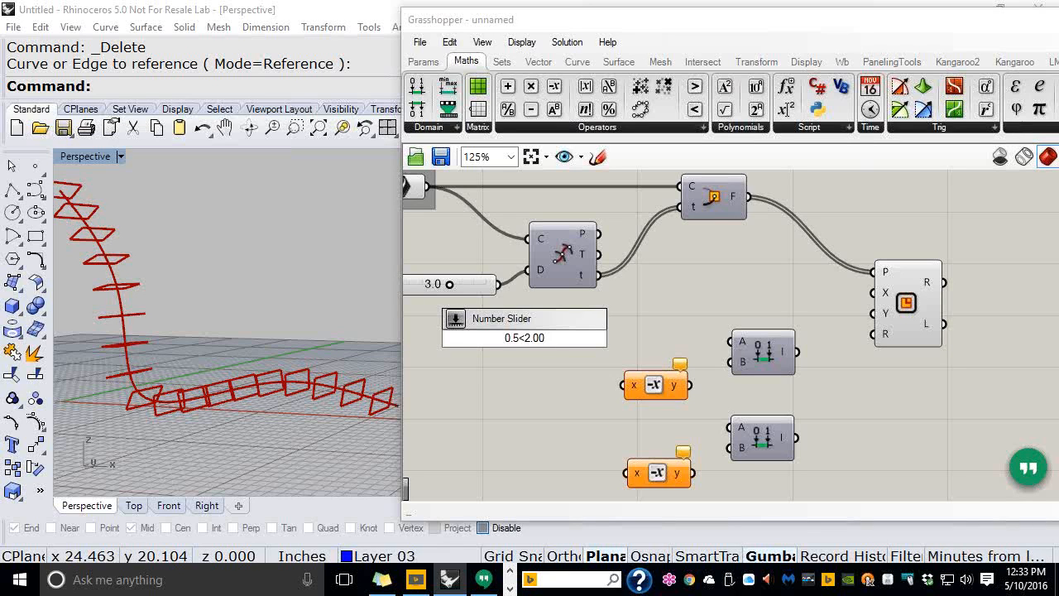
pyautogui.press('Return')
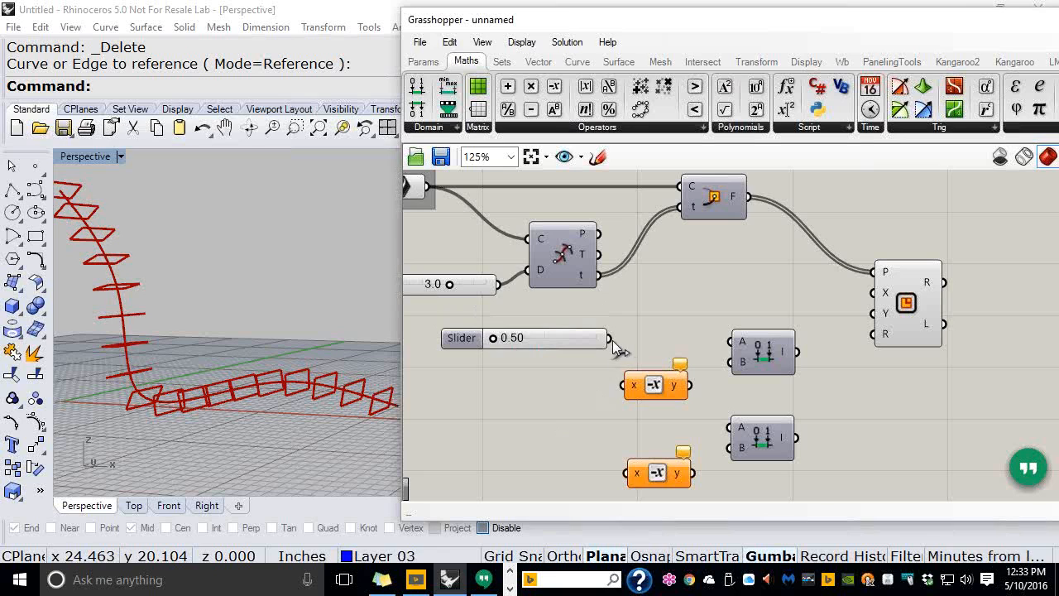
# Wire the slider to Construct Domain A, its Negative to B, and the domain to Rectangle X
pyautogui.moveTo(612, 344); pyautogui.dragTo(722, 340)
pyautogui.moveTo(619, 341); pyautogui.dragTo(627, 385)
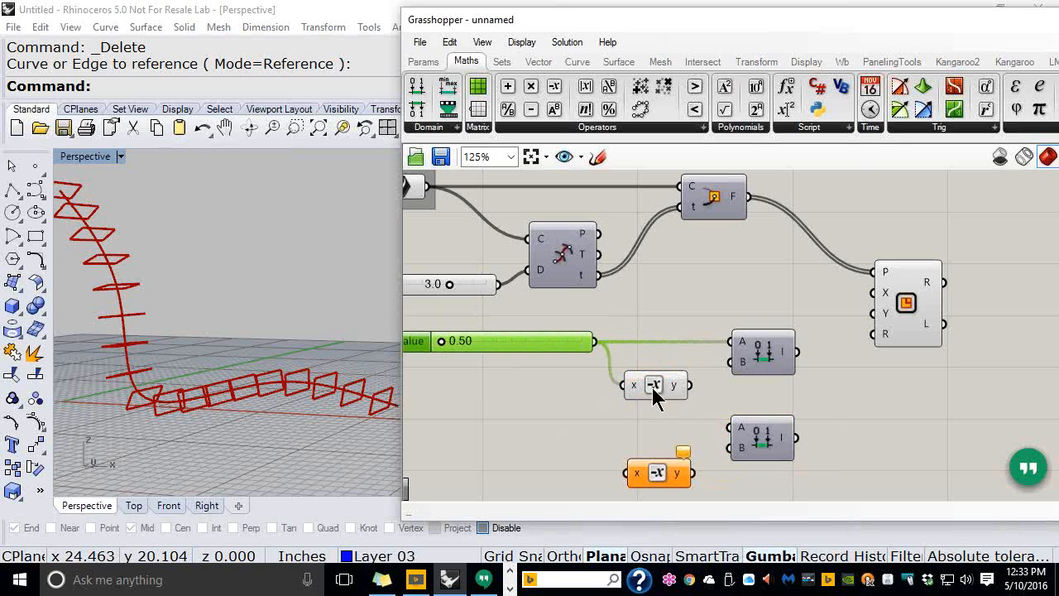
pyautogui.moveTo(690, 385); pyautogui.dragTo(722, 369)
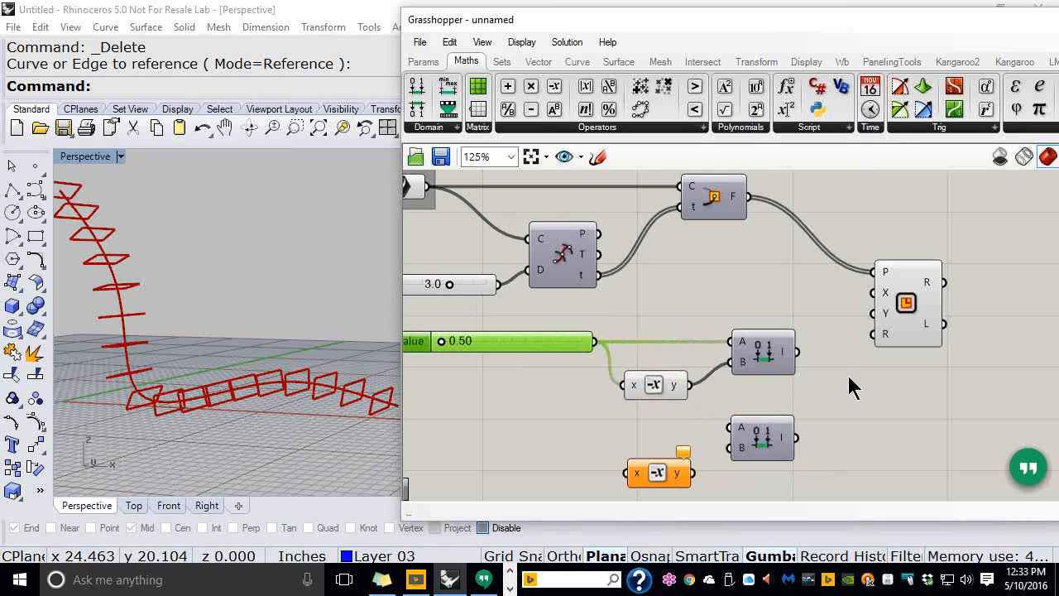
pyautogui.moveTo(801, 353); pyautogui.dragTo(852, 299)
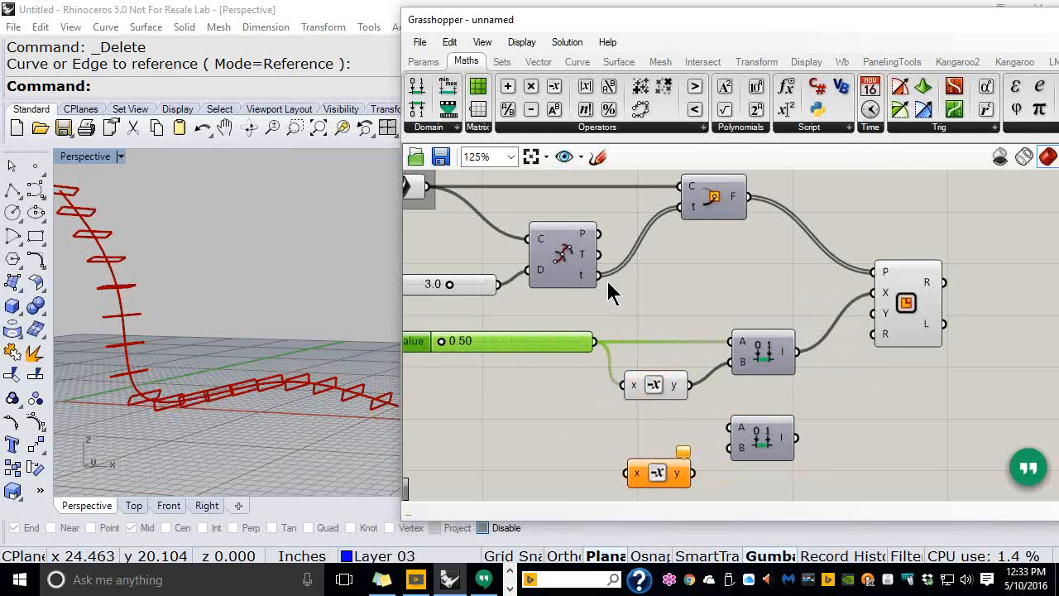
# Test the slider by raising then lowering it while inspecting the rectangles in the viewport
pyautogui.moveTo(339, 397); pyautogui.dragTo(281, 403, button='right')
pyautogui.scroll(9, 281, 403)
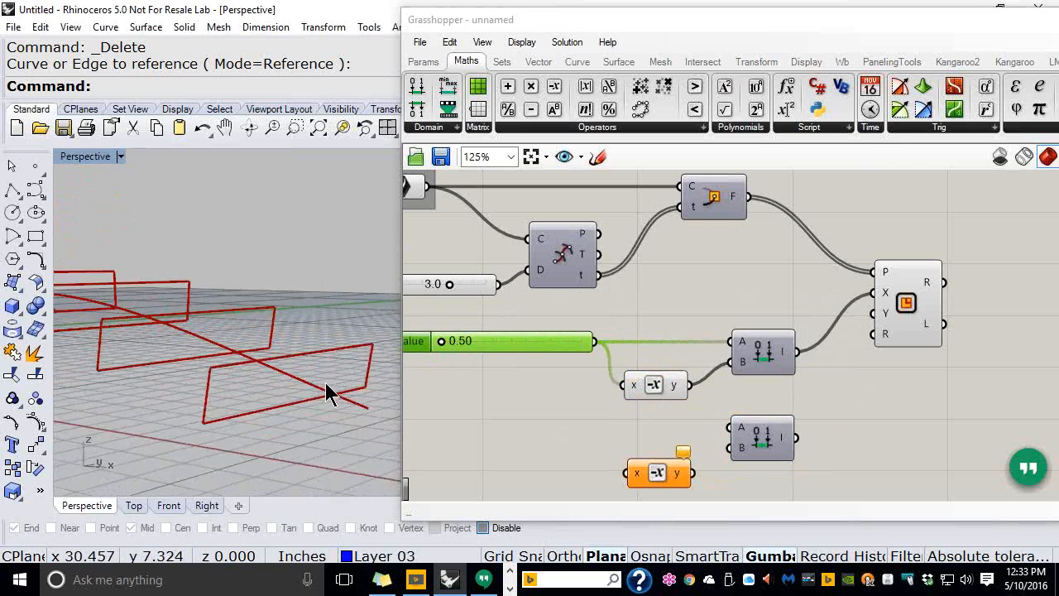
pyautogui.moveTo(506, 372); pyautogui.dragTo(542, 365, button='right')
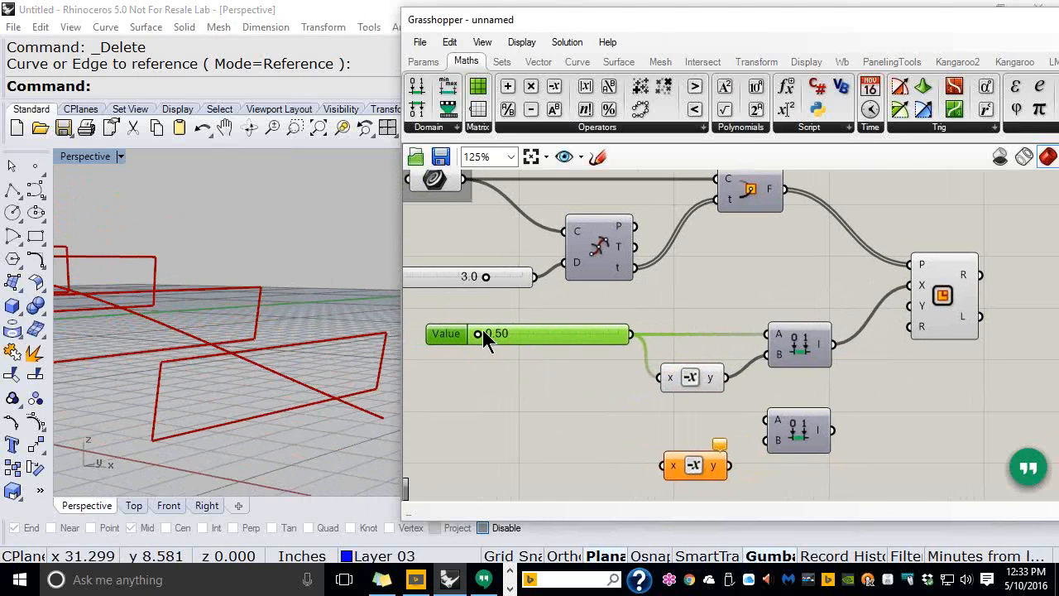
pyautogui.moveTo(481, 330); pyautogui.dragTo(526, 337)
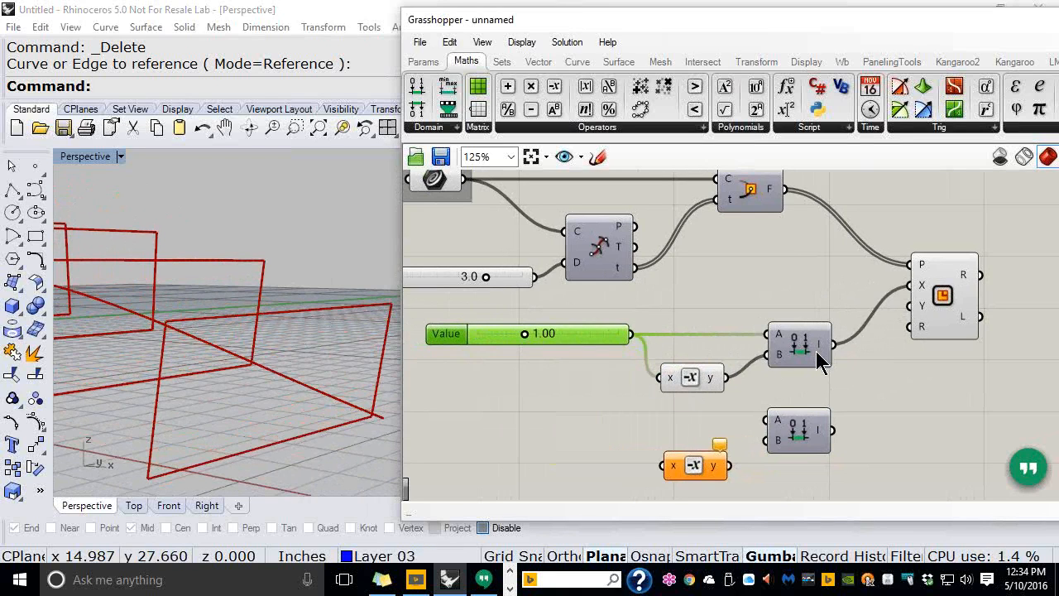
pyautogui.moveTo(815, 351)
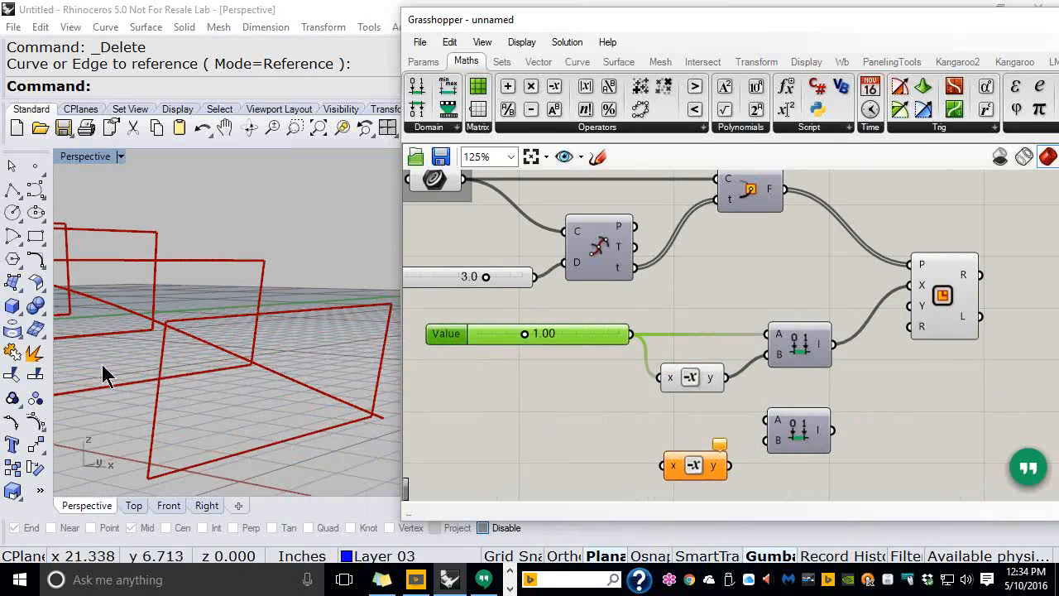
pyautogui.scroll(-12, 263, 323)
pyautogui.moveTo(331, 366); pyautogui.dragTo(273, 364, button='right')
pyautogui.moveTo(524, 333); pyautogui.dragTo(485, 340)
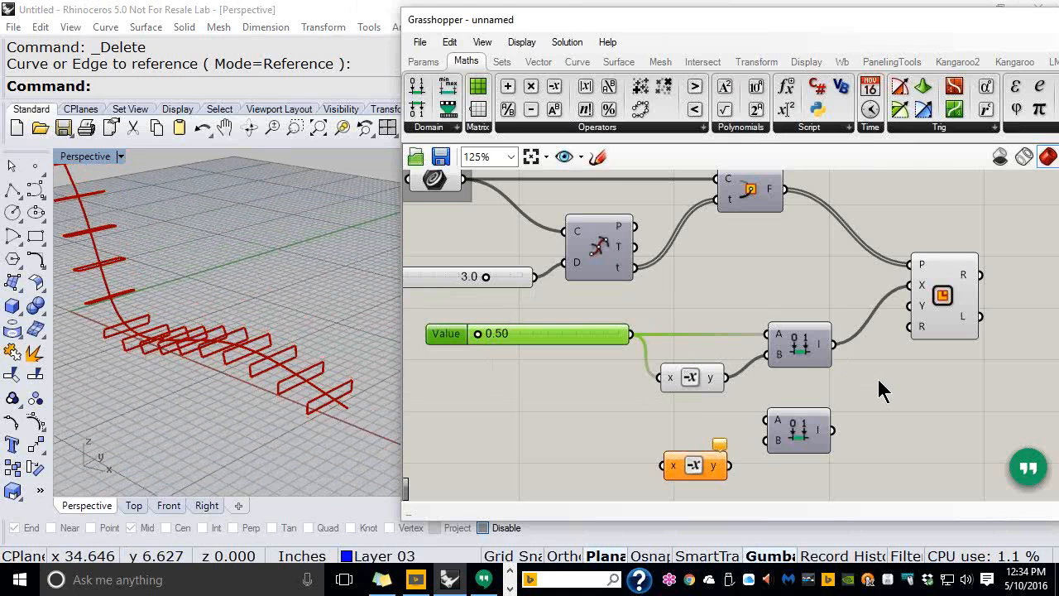
# Connect the second domain to Rectangle Y and set its slider to 10.0 to lengthen the slats
pyautogui.moveTo(331, 406); pyautogui.dragTo(341, 364, button='right')
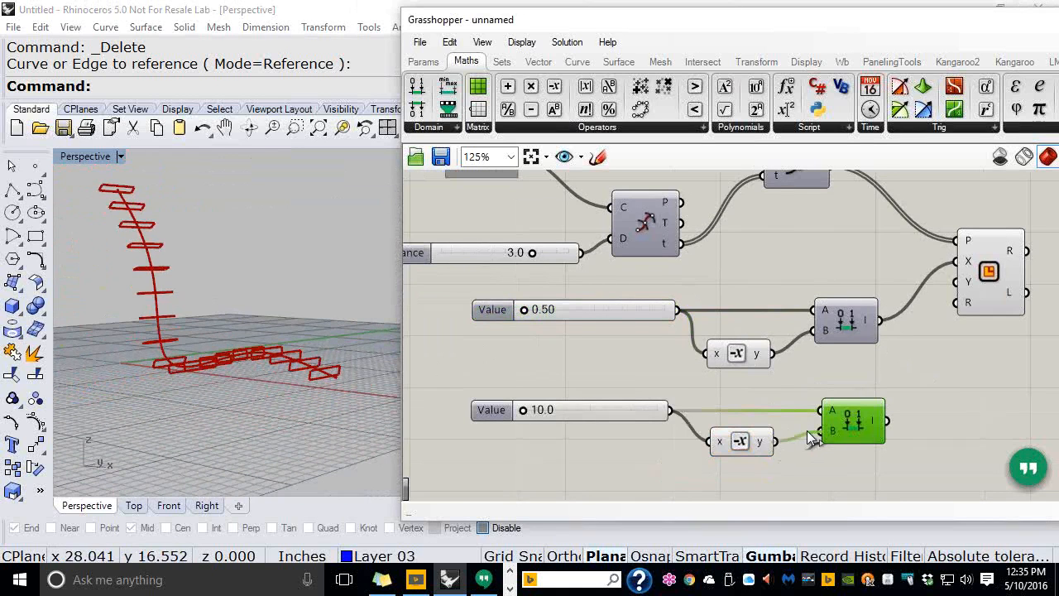
pyautogui.moveTo(889, 421); pyautogui.dragTo(958, 281)
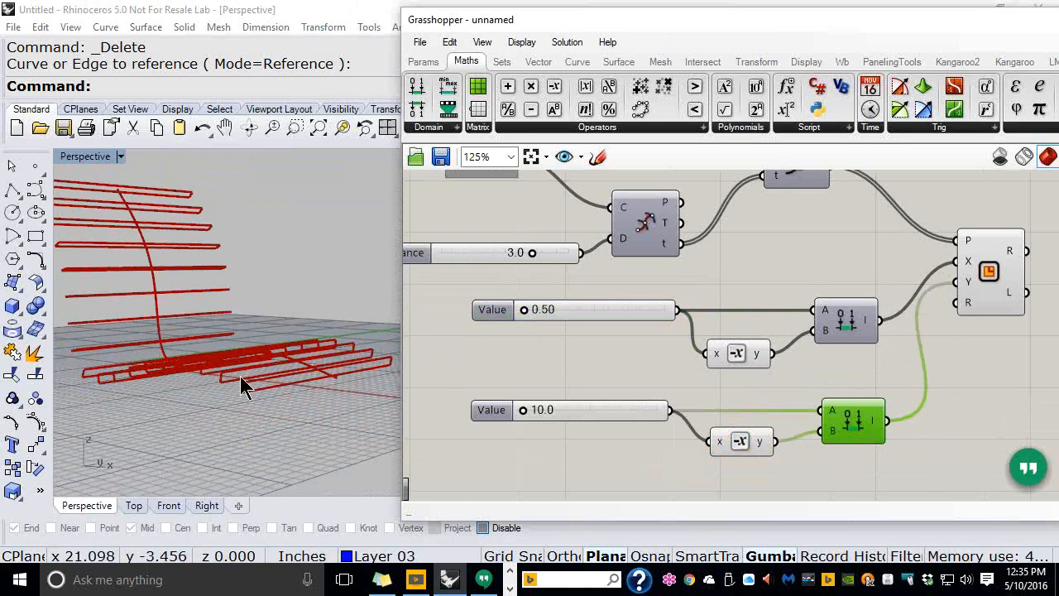
pyautogui.moveTo(289, 369); pyautogui.dragTo(280, 454, button='right')
pyautogui.moveTo(523, 410); pyautogui.dragTo(513, 431)
pyautogui.moveTo(298, 439); pyautogui.dragTo(285, 393, button='right')
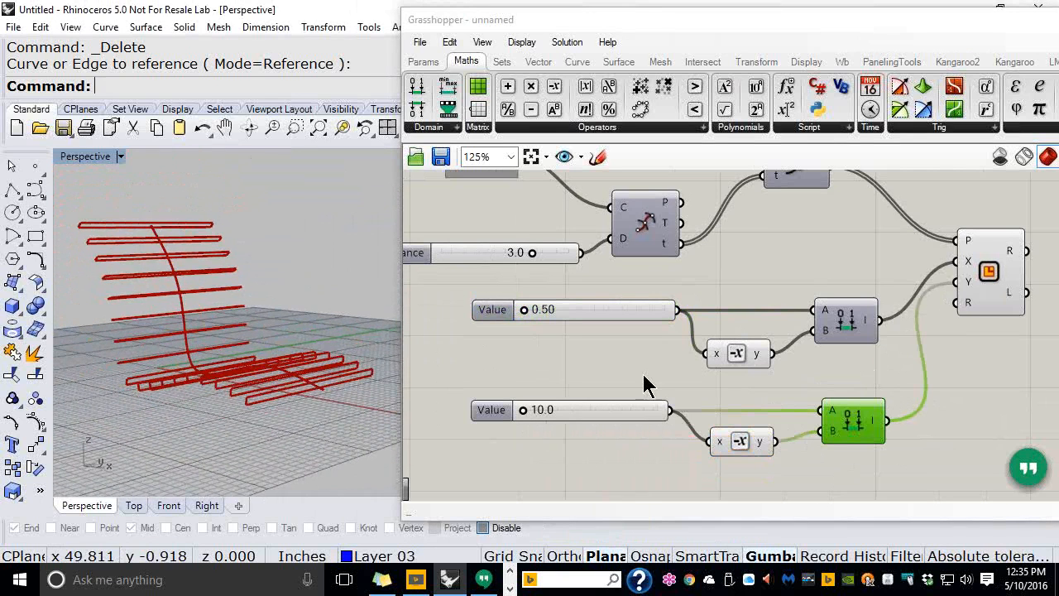
pyautogui.scroll(-3, 643, 382)
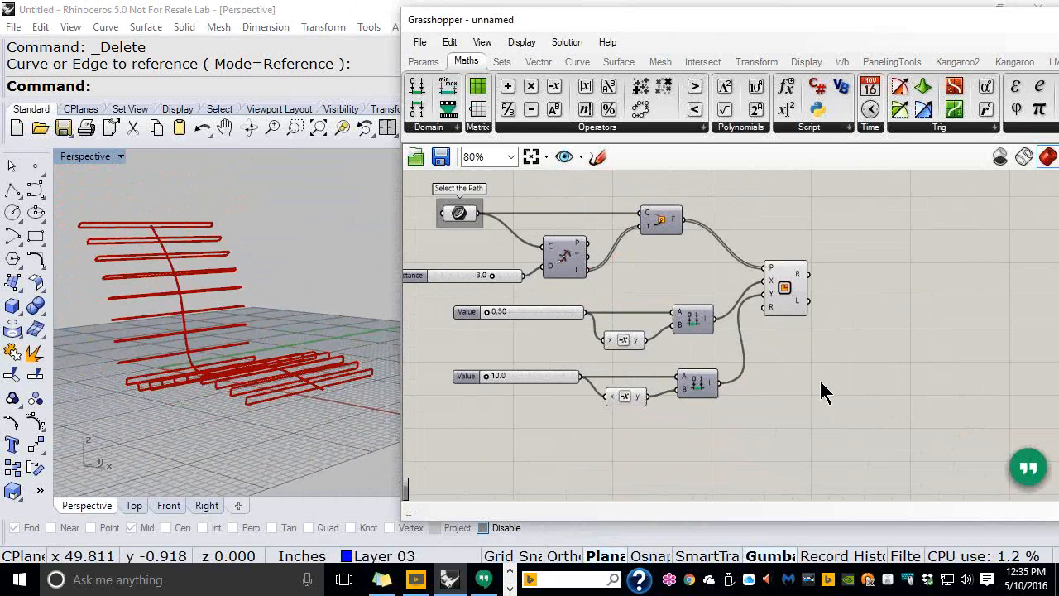
# Save the definition through File > Save Document with the file name 002_Chair
pyautogui.click(419, 48)
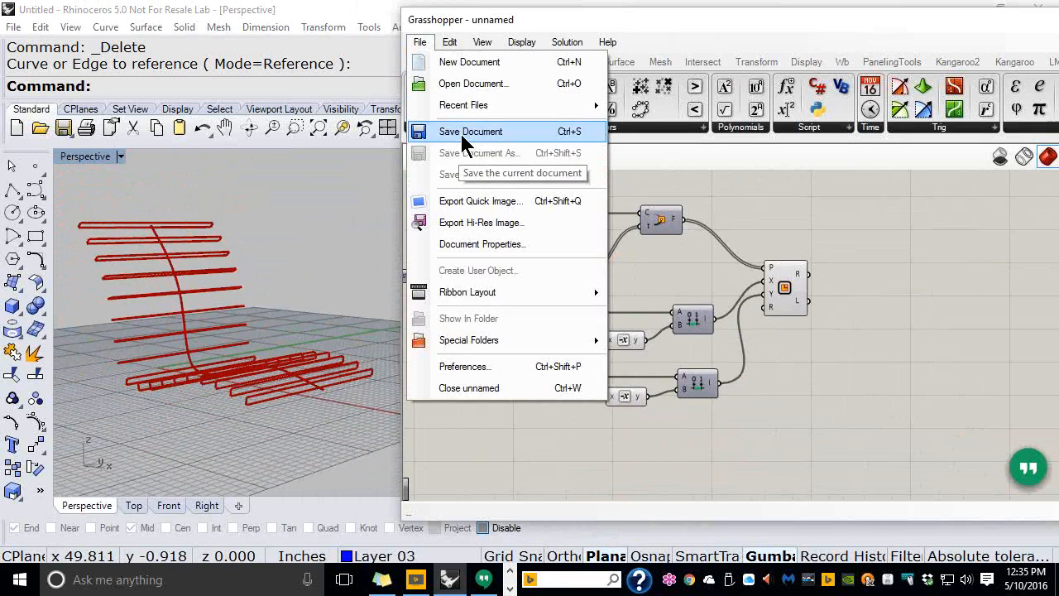
pyautogui.click(463, 134)
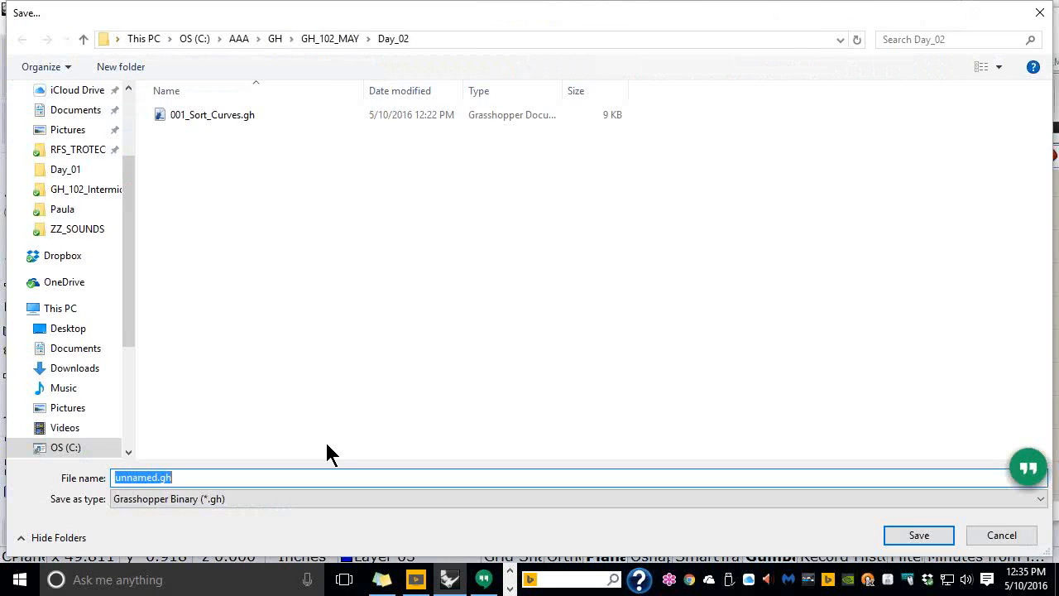
pyautogui.write('002_Chair')
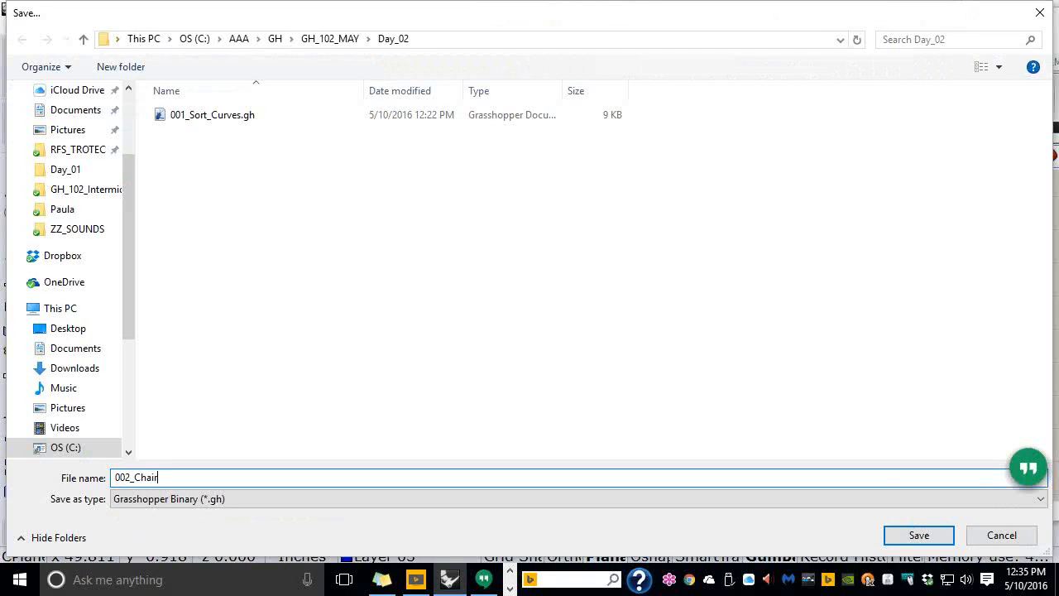
pyautogui.click(920, 535)
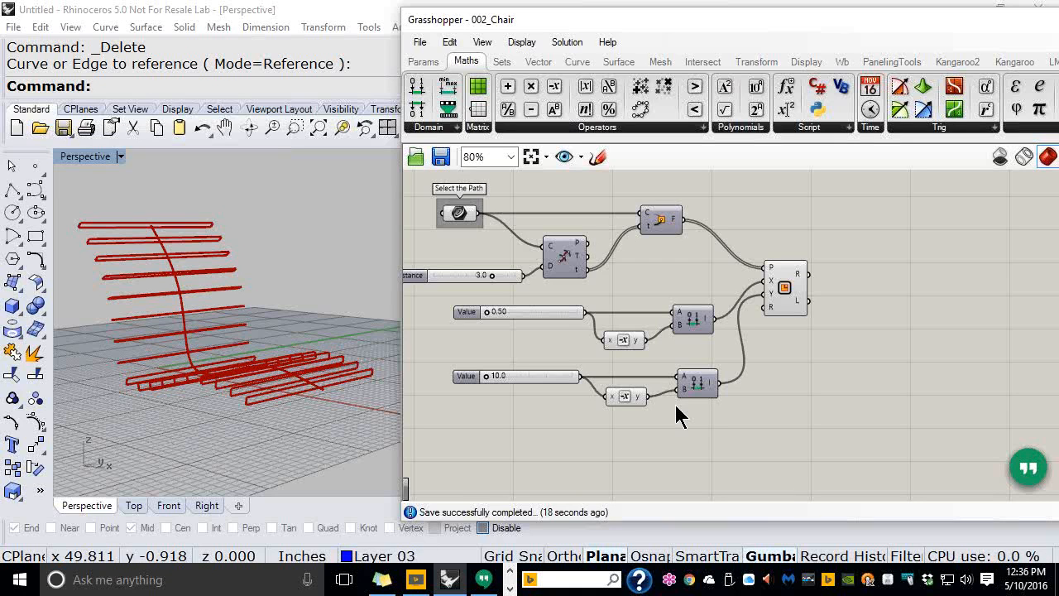
# Rearrange the canvas and orbit the viewport to inspect the chair slats
pyautogui.moveTo(683, 277); pyautogui.dragTo(750, 273, button='right')
pyautogui.moveTo(534, 221); pyautogui.dragTo(487, 220)
pyautogui.moveTo(591, 294); pyautogui.dragTo(585, 279, button='right')
pyautogui.moveTo(305, 322); pyautogui.dragTo(270, 344, button='right')
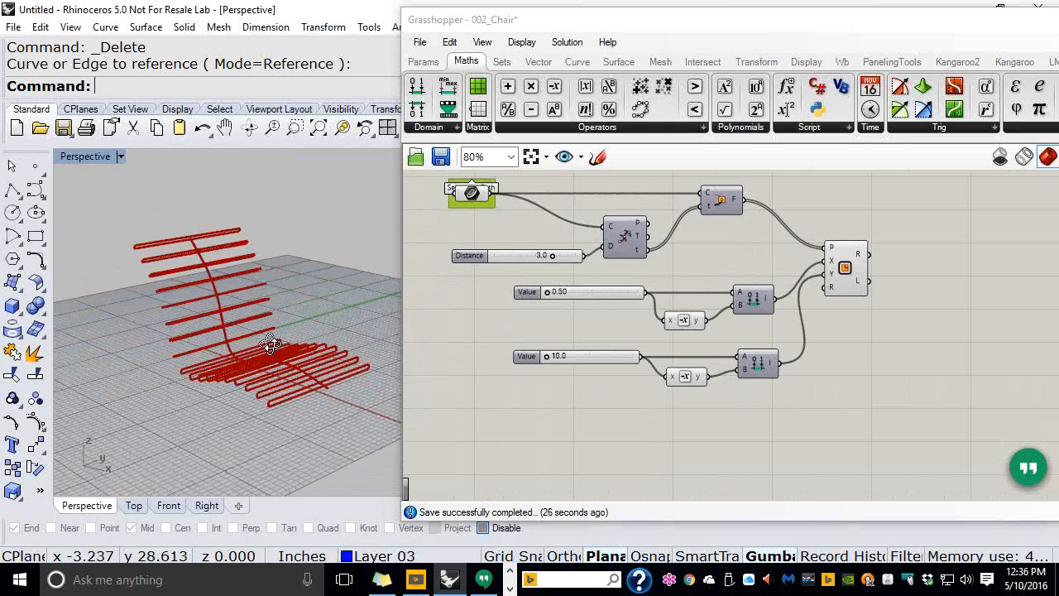
# Slide the wavy magnet curve out of the slats toward the front-left, then deselect it
pyautogui.moveTo(270, 344); pyautogui.dragTo(263, 349, button='right')
pyautogui.scroll(2, 263, 350)
pyautogui.click(311, 365)
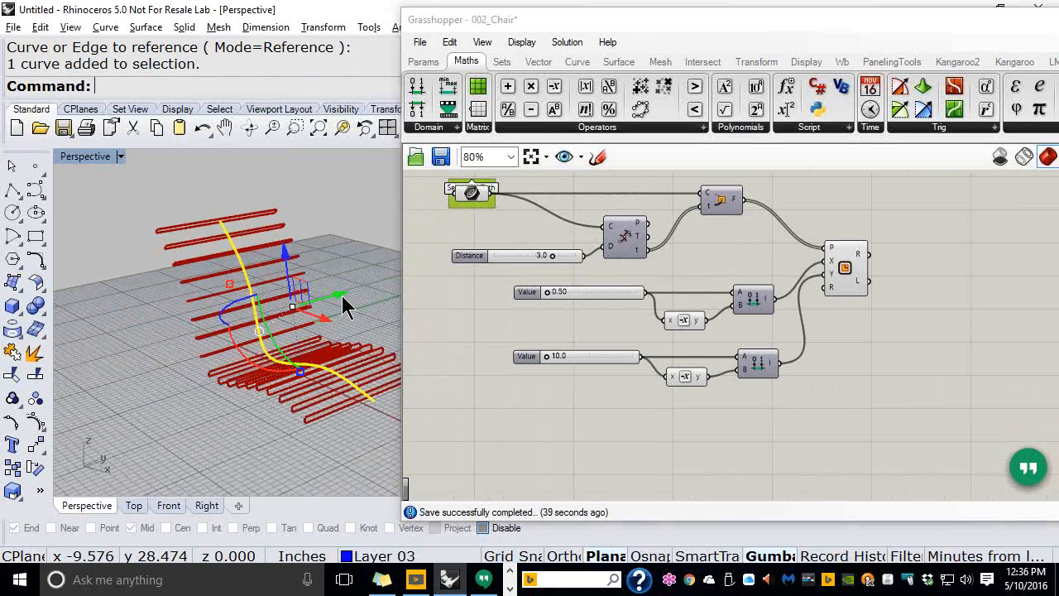
pyautogui.moveTo(341, 294); pyautogui.dragTo(271, 322)
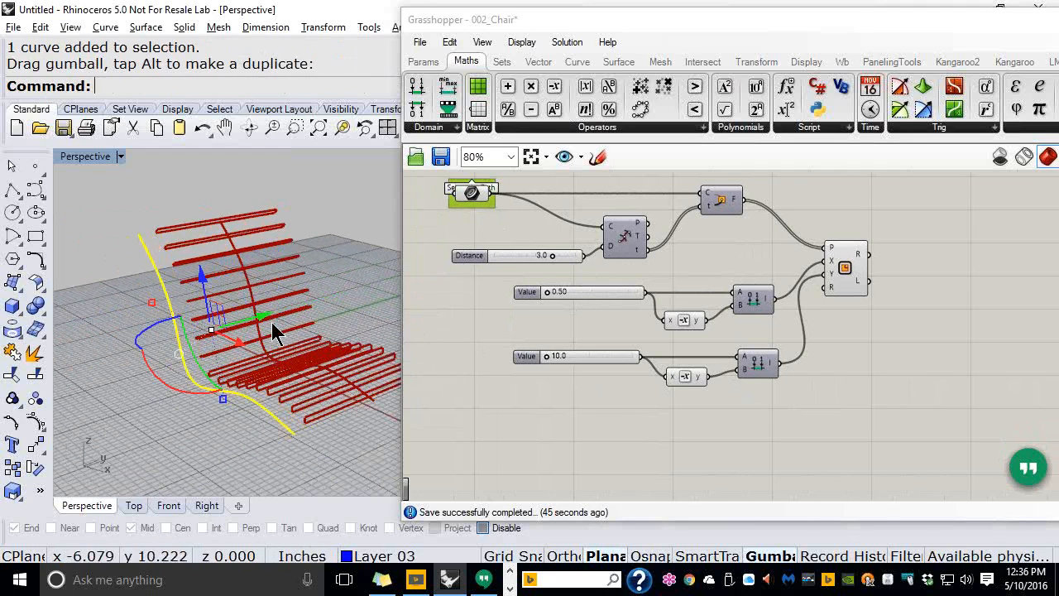
pyautogui.click(330, 234)
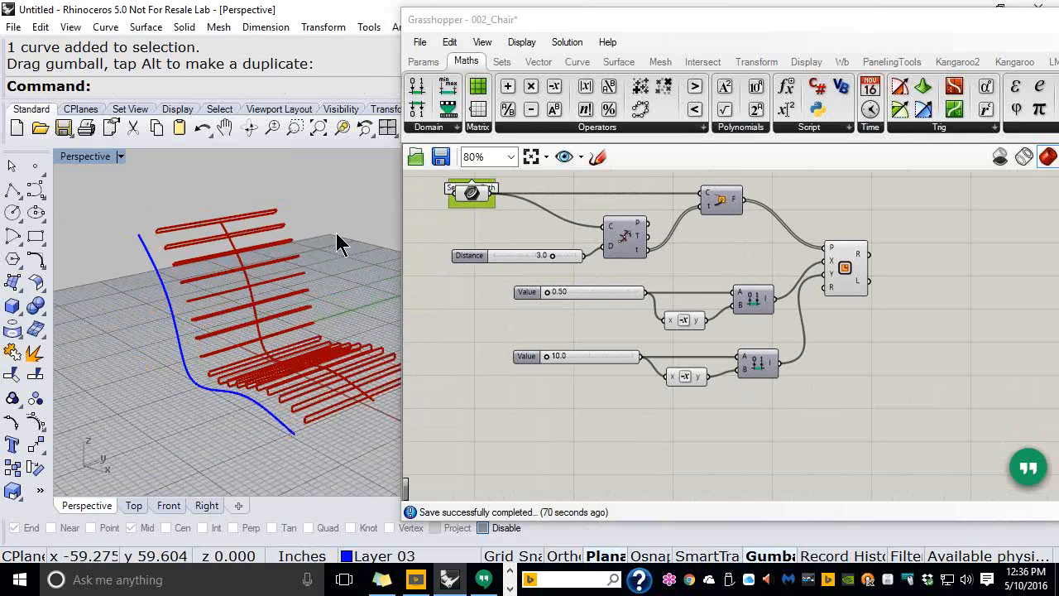
# Place a new Curve parameter from Params > Geometry on the canvas below the slat components
pyautogui.scroll(2, 719, 276)
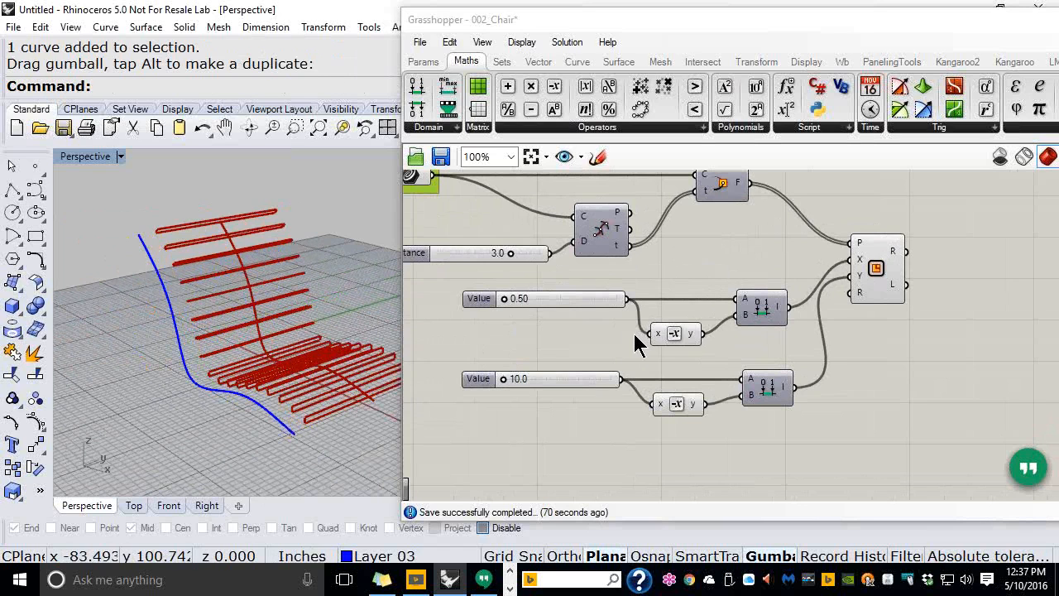
pyautogui.scroll(-2, 733, 301)
pyautogui.moveTo(733, 296); pyautogui.dragTo(759, 294, button='right')
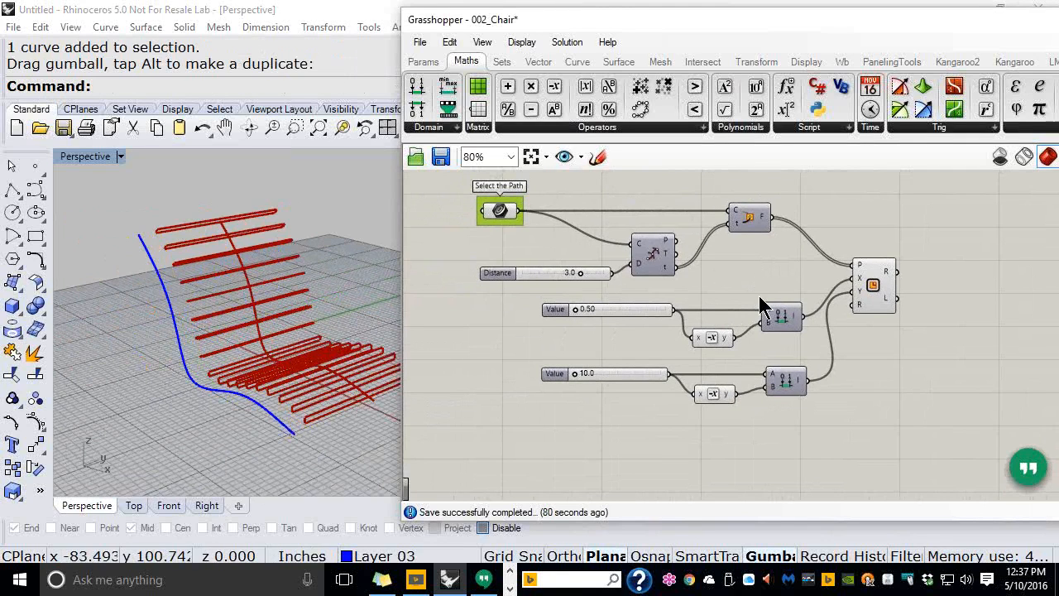
pyautogui.click(424, 63)
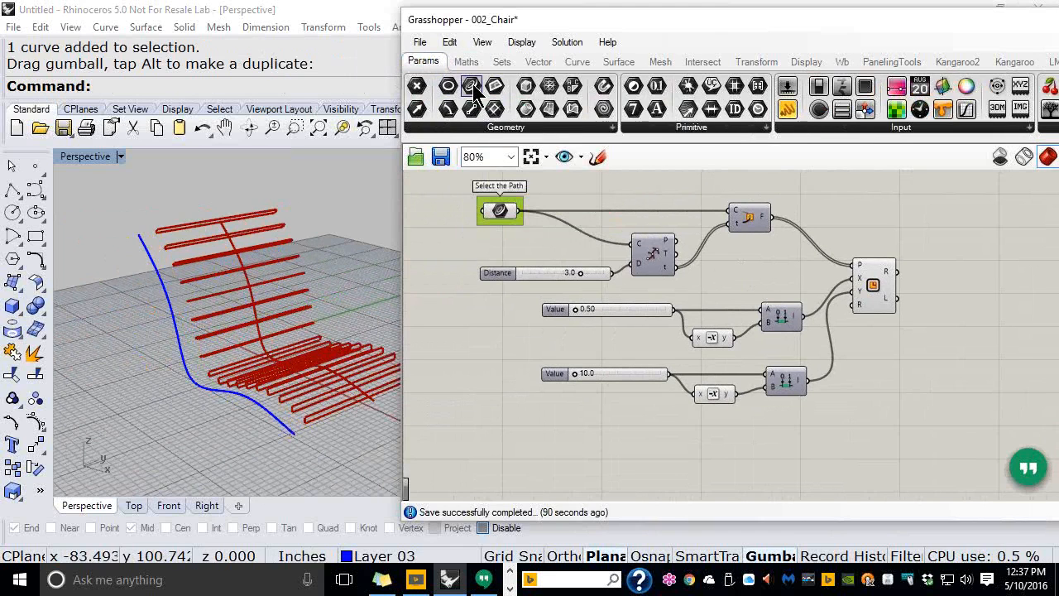
pyautogui.moveTo(475, 89); pyautogui.dragTo(515, 434)
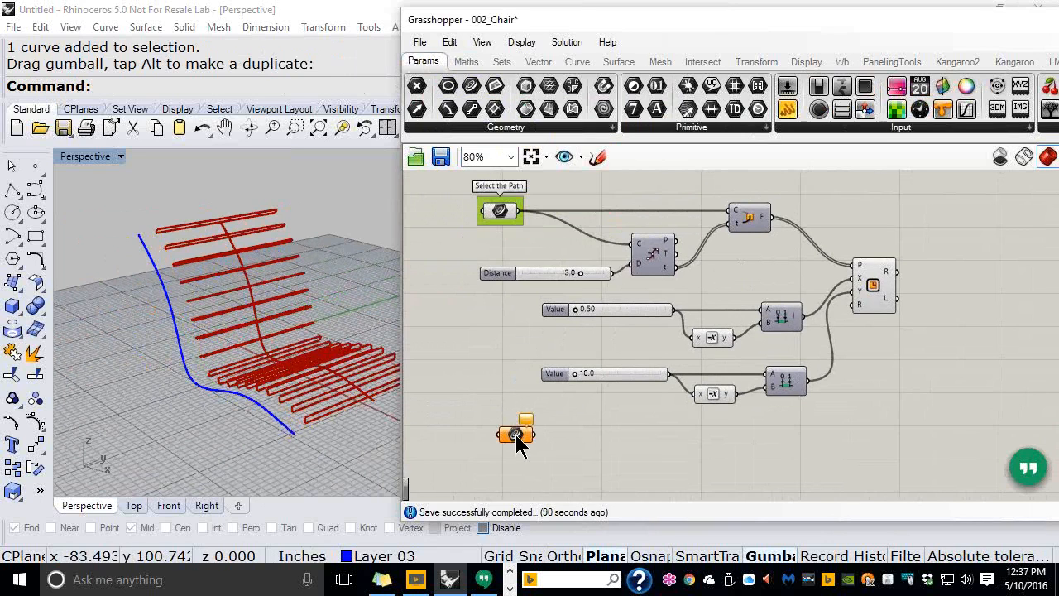
pyautogui.scroll(3, 515, 436)
pyautogui.moveTo(512, 380); pyautogui.dragTo(508, 328, button='right')
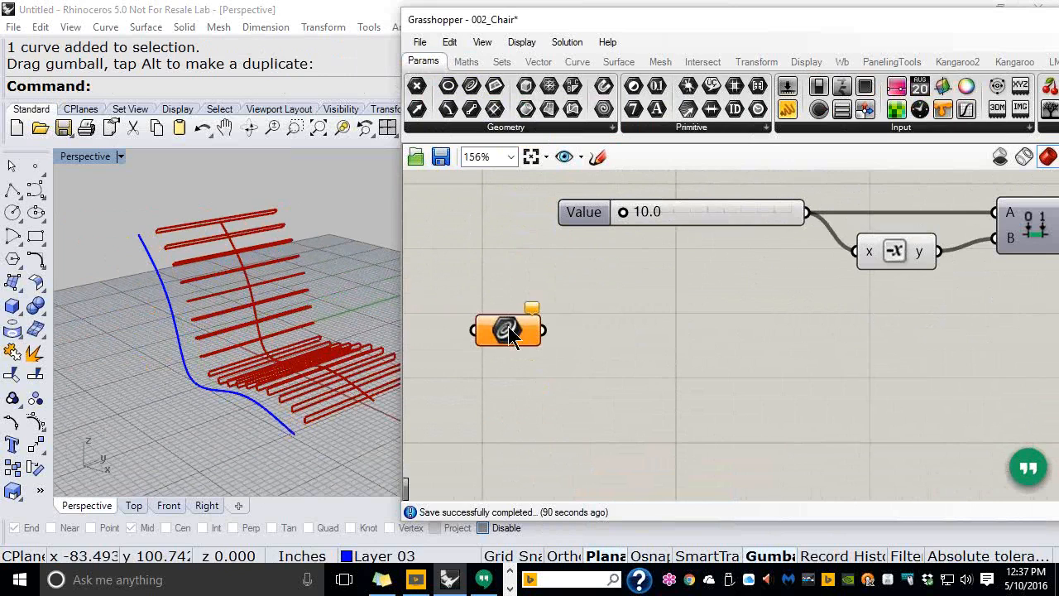
# Reference the Rhino magnet curve in the parameter and rename it 'Select the Magnet'
pyautogui.rightClick(508, 326)
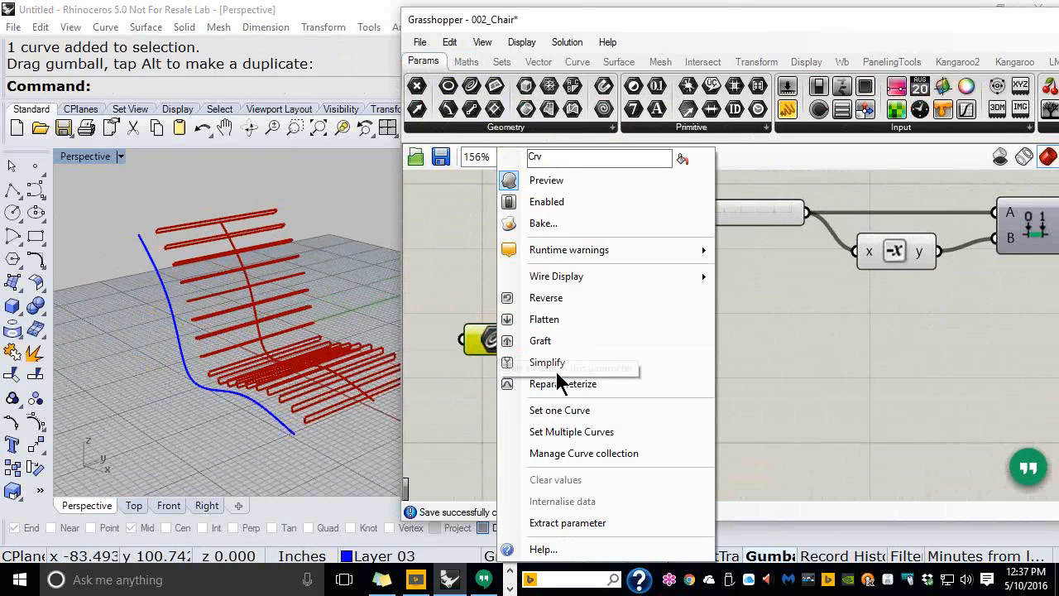
pyautogui.click(567, 432)
pyautogui.write('ct ')
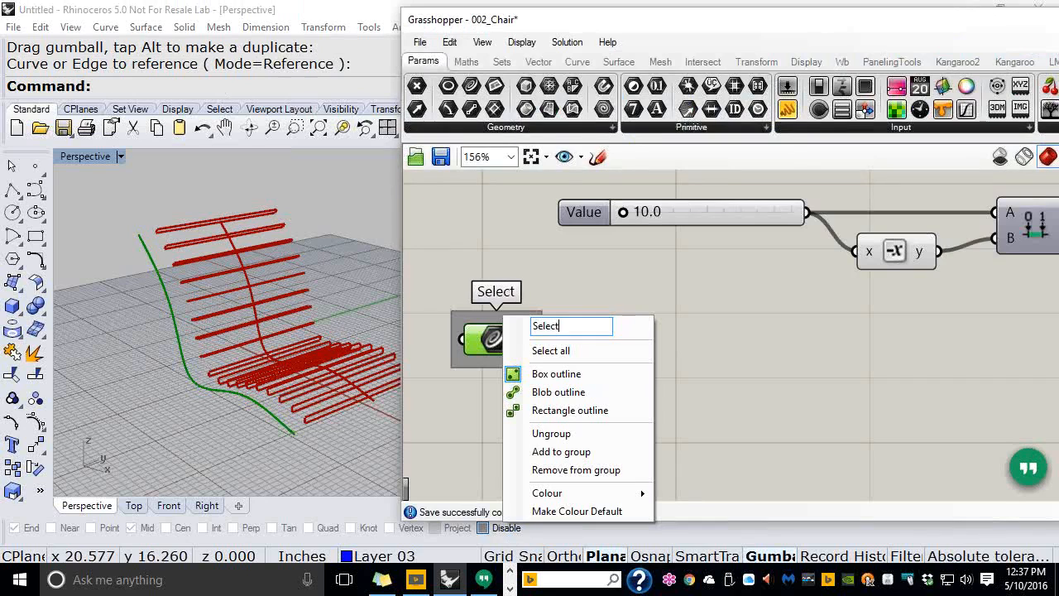
pyautogui.write('the Ma')
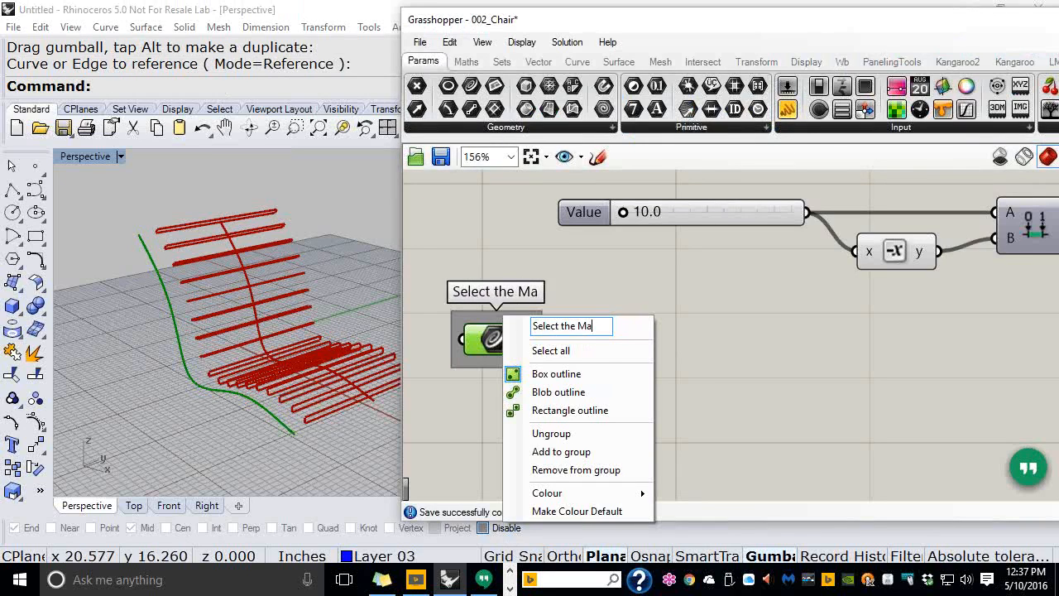
pyautogui.write('gnet')
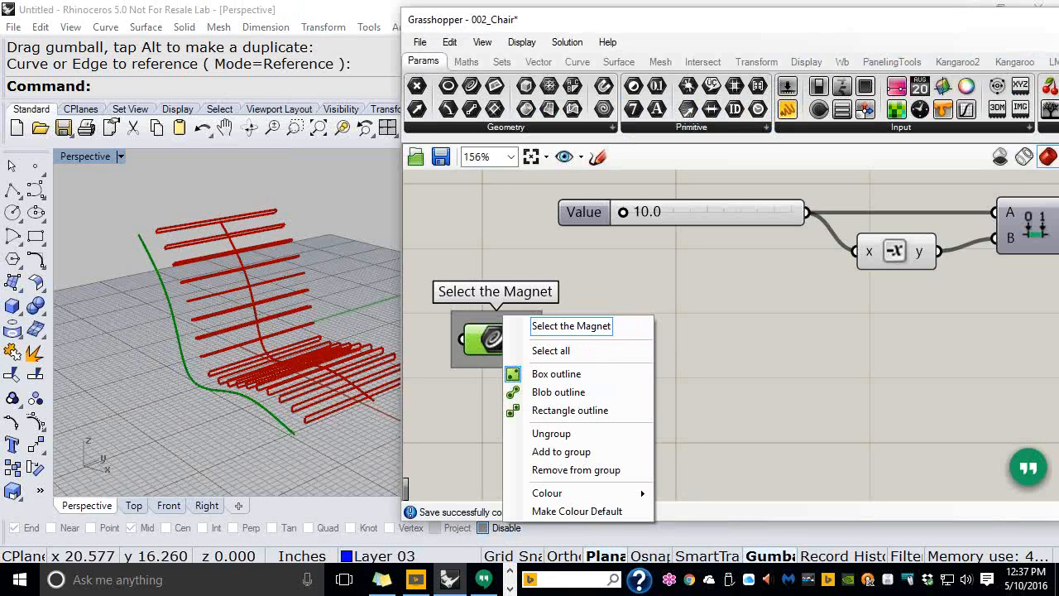
pyautogui.press('Return')
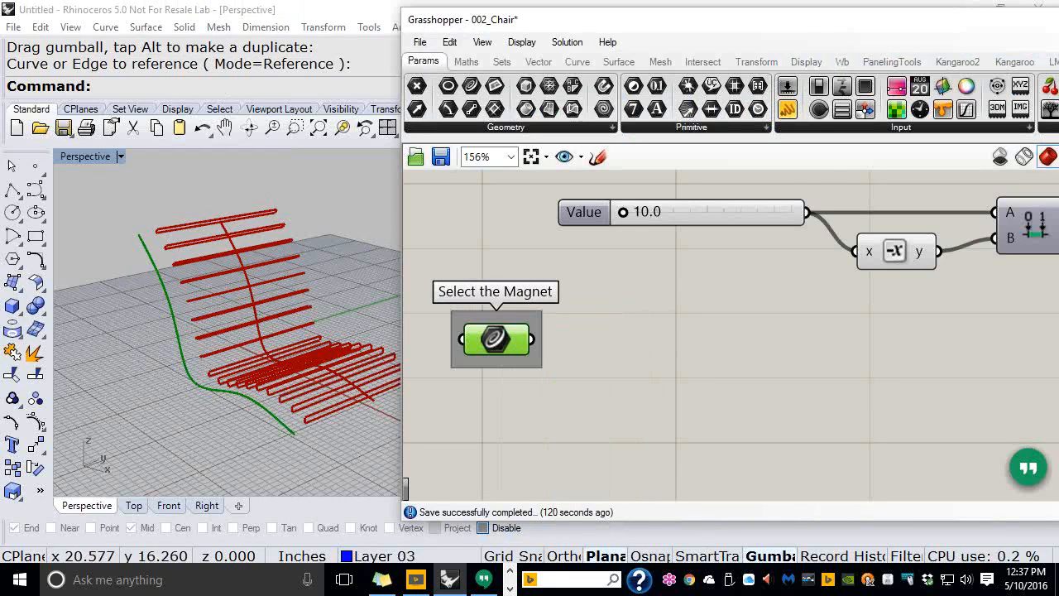
pyautogui.scroll(-3, 554, 306)
pyautogui.scroll(-1, 550, 325)
pyautogui.moveTo(550, 327); pyautogui.dragTo(533, 413, button='right')
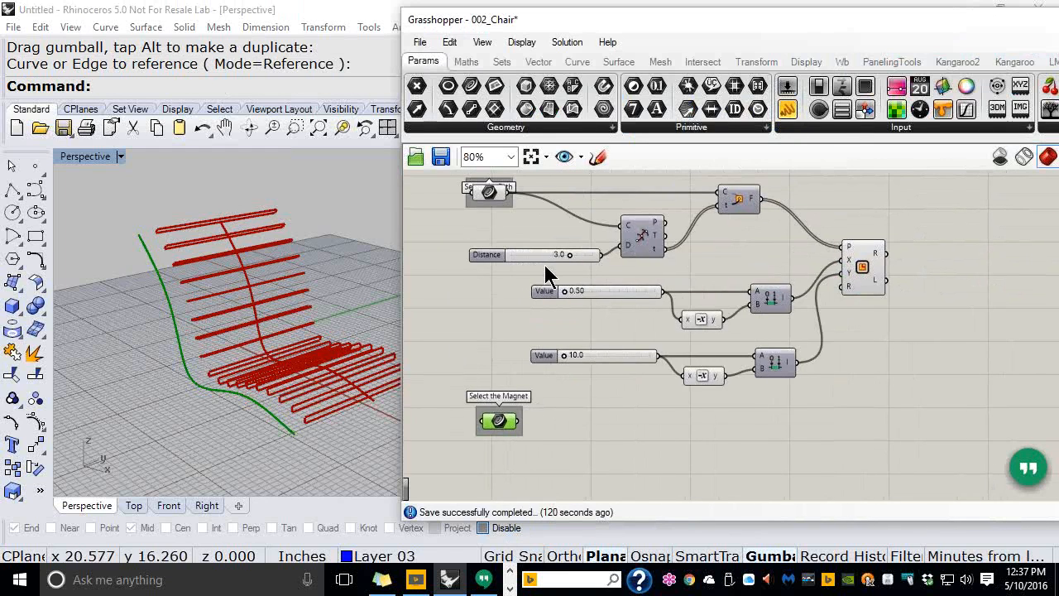
pyautogui.scroll(1, 544, 265)
pyautogui.moveTo(566, 346); pyautogui.dragTo(556, 362, button='right')
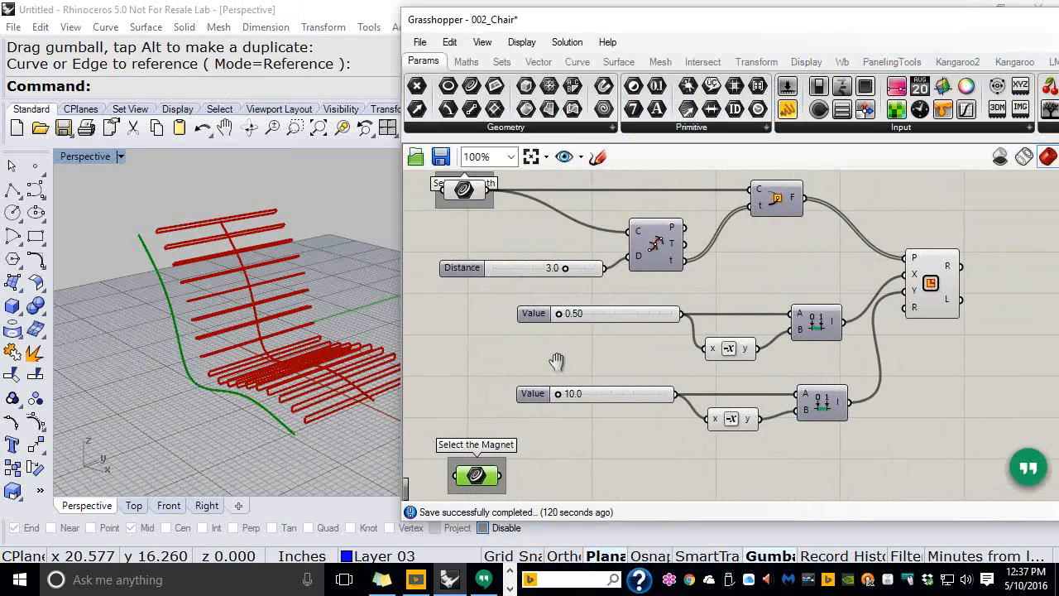
pyautogui.moveTo(556, 361); pyautogui.dragTo(561, 358, button='right')
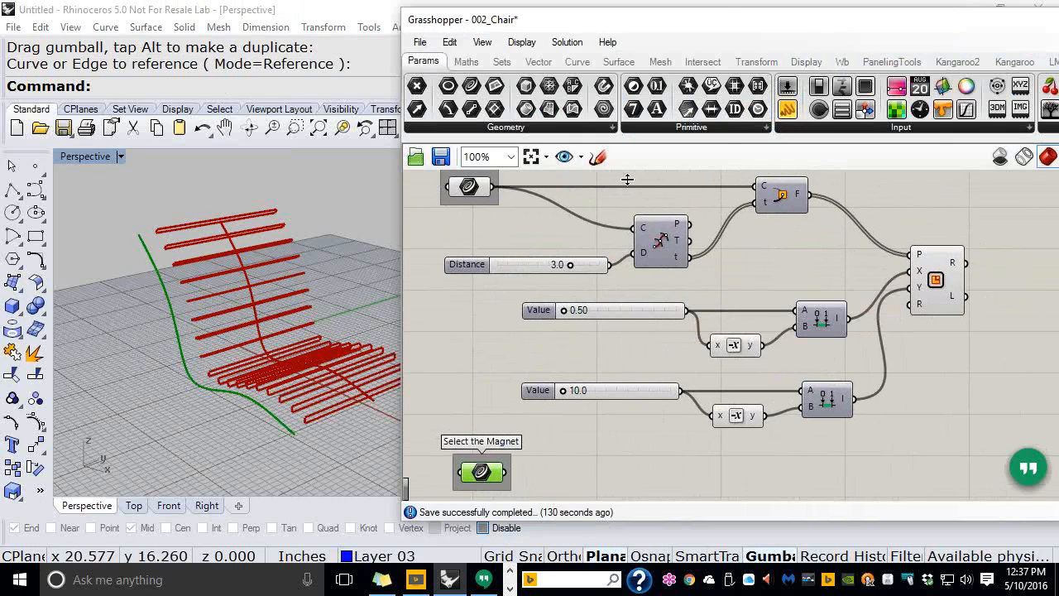
pyautogui.click(572, 64)
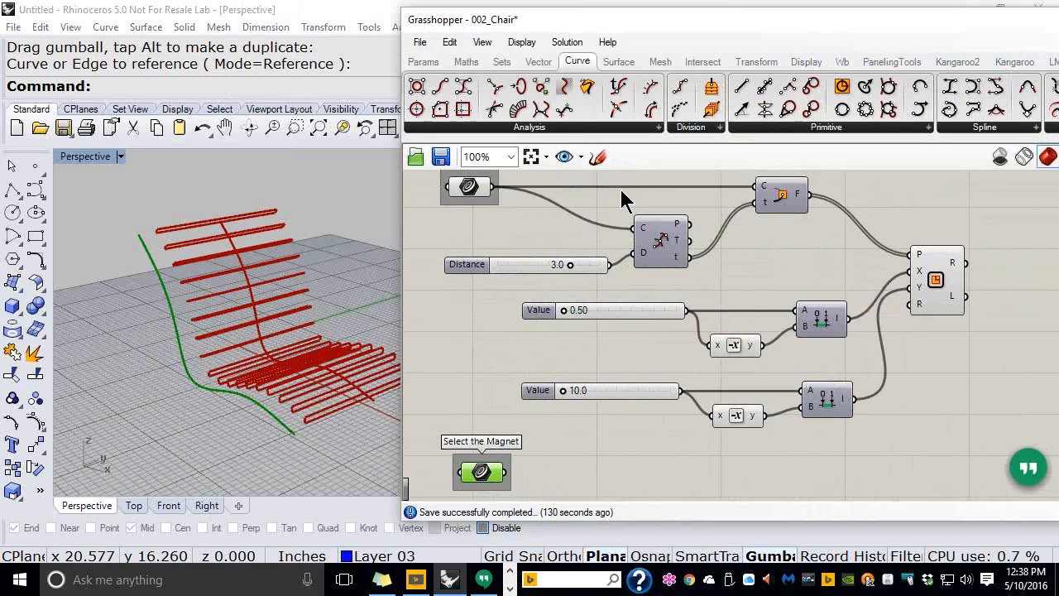
# Place a Divide Curve component below the existing network
pyautogui.click(688, 132)
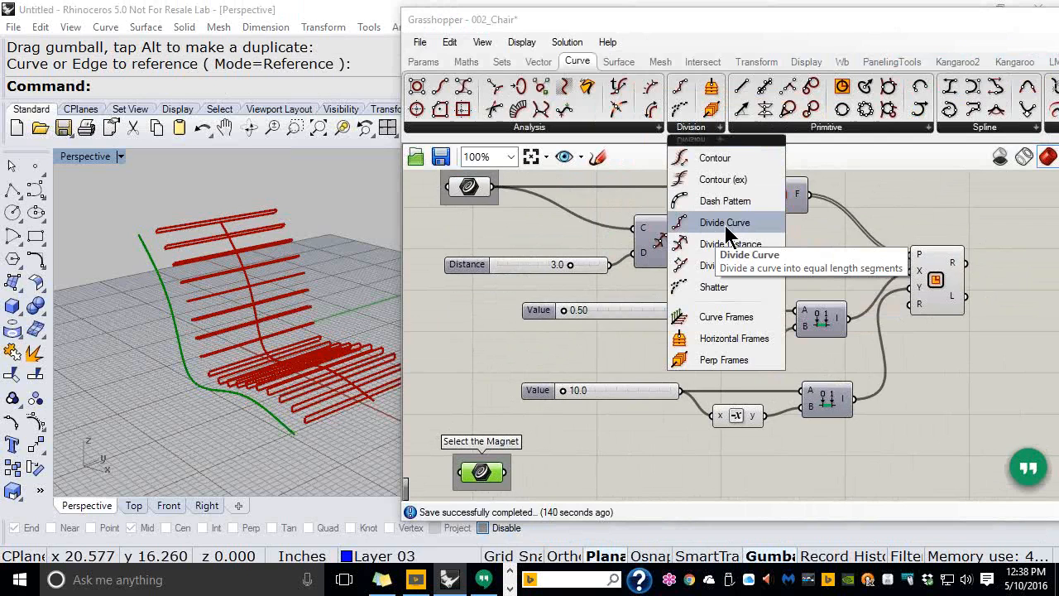
pyautogui.moveTo(728, 234); pyautogui.dragTo(682, 418)
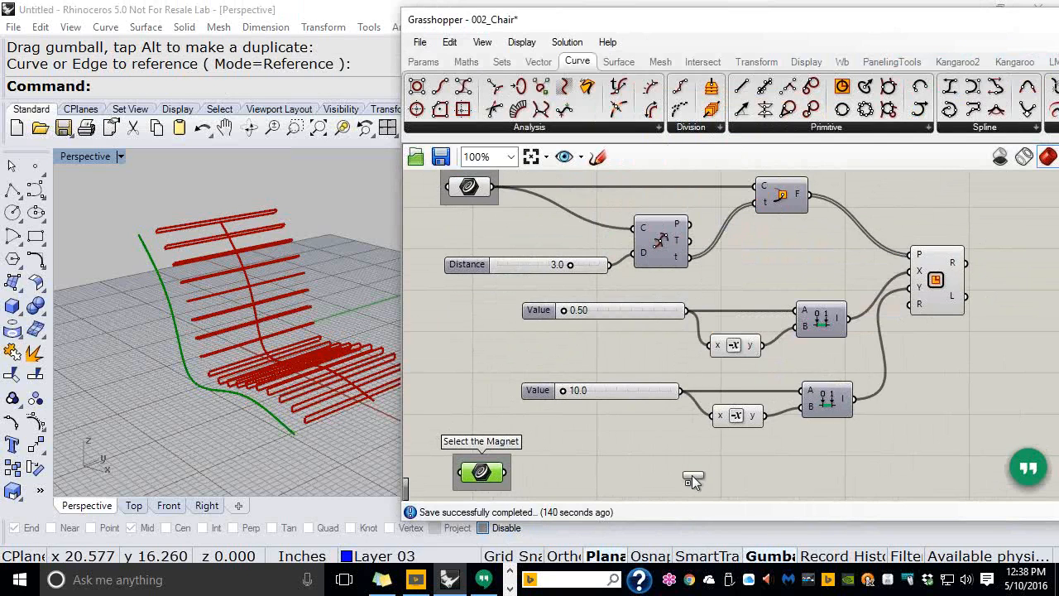
pyautogui.moveTo(693, 481); pyautogui.dragTo(691, 478)
# Move the sliders, magnet parameter and Divide Curve up to tighten the layout
pyautogui.moveTo(910, 433); pyautogui.dragTo(647, 284)
pyautogui.moveTo(736, 467); pyautogui.dragTo(443, 452)
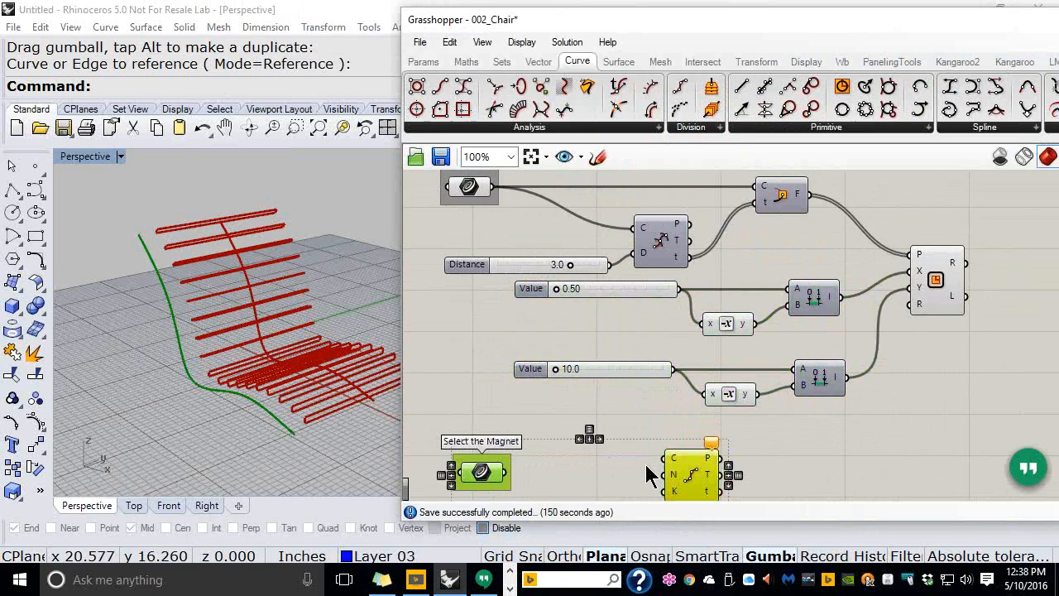
pyautogui.moveTo(686, 479); pyautogui.dragTo(708, 453)
pyautogui.click(791, 442)
pyautogui.moveTo(790, 442); pyautogui.dragTo(791, 404, button='right')
pyautogui.moveTo(706, 443); pyautogui.dragTo(735, 440)
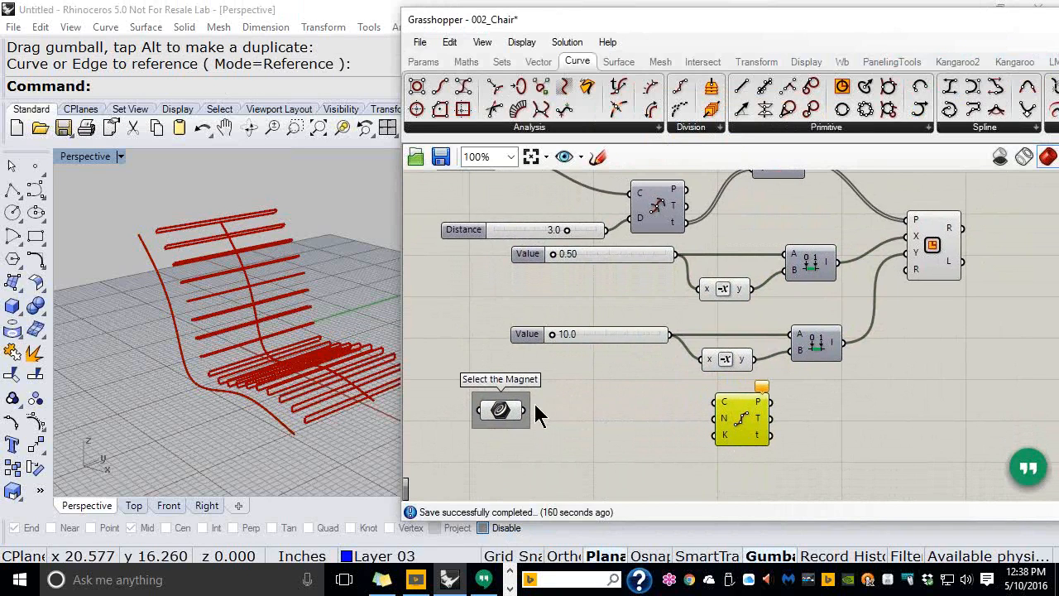
# Wire the Select the Magnet curve into Divide Curve's C input
pyautogui.moveTo(526, 410); pyautogui.dragTo(716, 406)
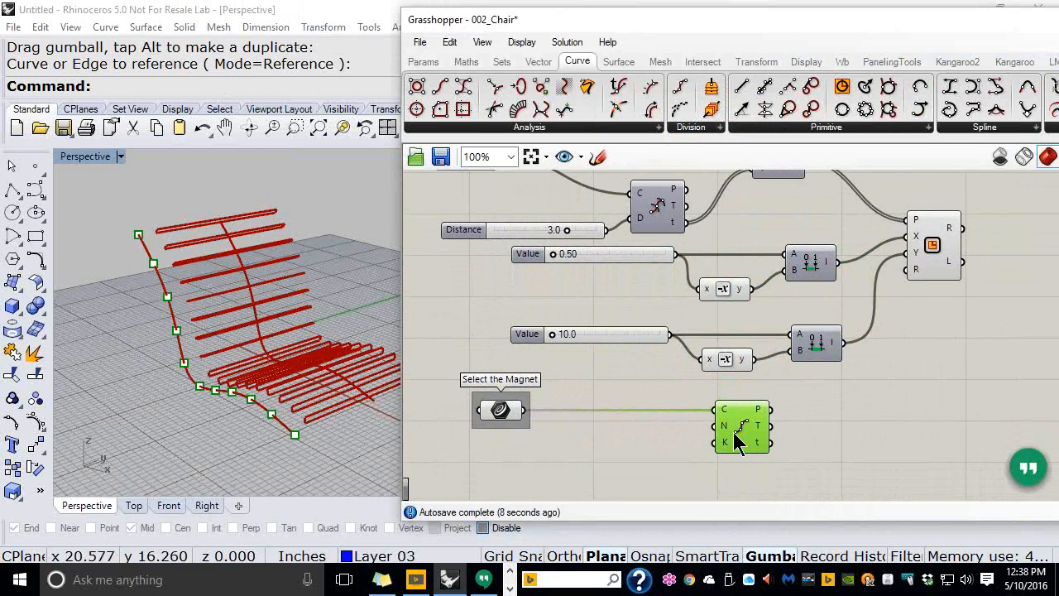
pyautogui.scroll(3, 713, 421)
pyautogui.scroll(1, 713, 421)
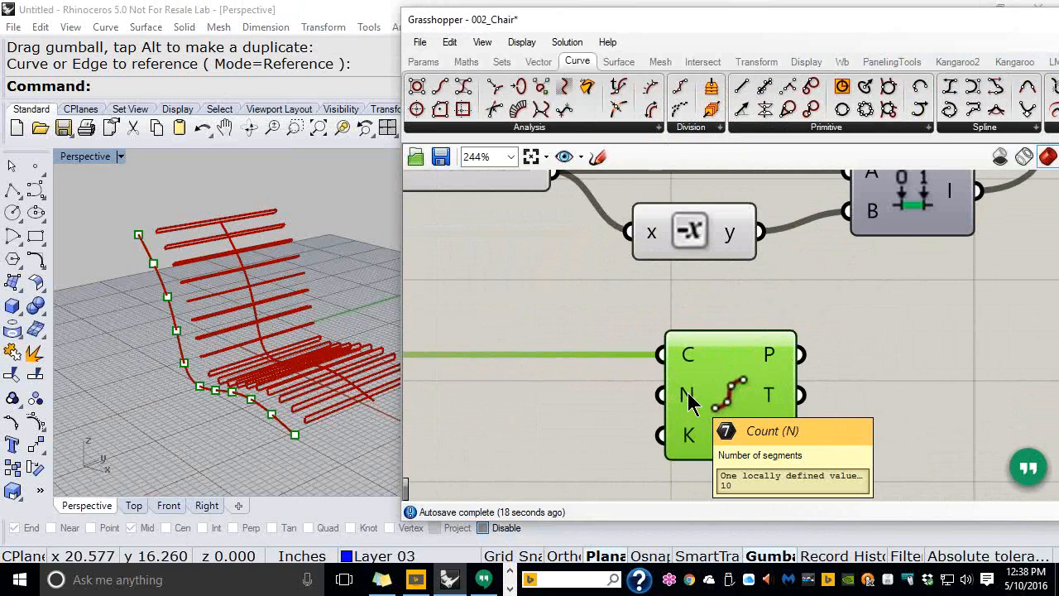
pyautogui.scroll(-5, 691, 400)
pyautogui.moveTo(753, 332); pyautogui.dragTo(786, 374, button='right')
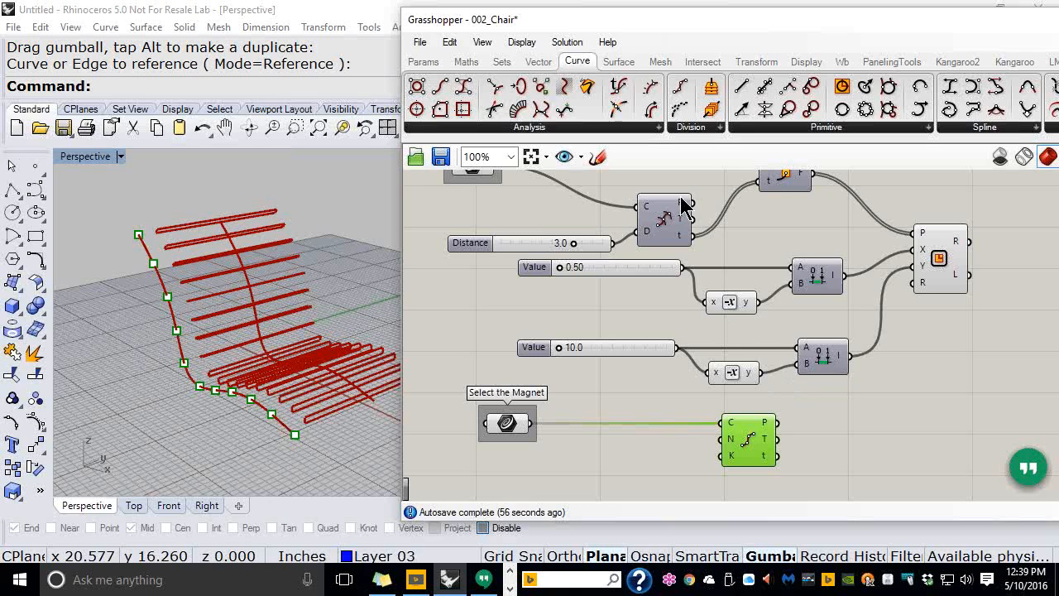
pyautogui.moveTo(683, 212)
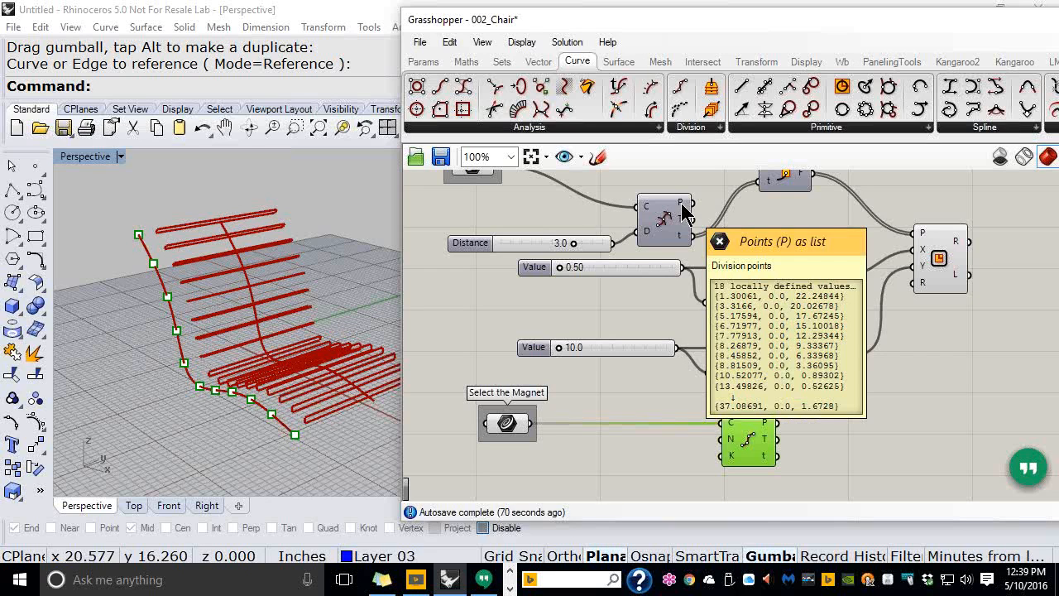
pyautogui.moveTo(667, 178); pyautogui.dragTo(667, 295, button='right')
pyautogui.scroll(7, 666, 299)
pyautogui.moveTo(662, 304)
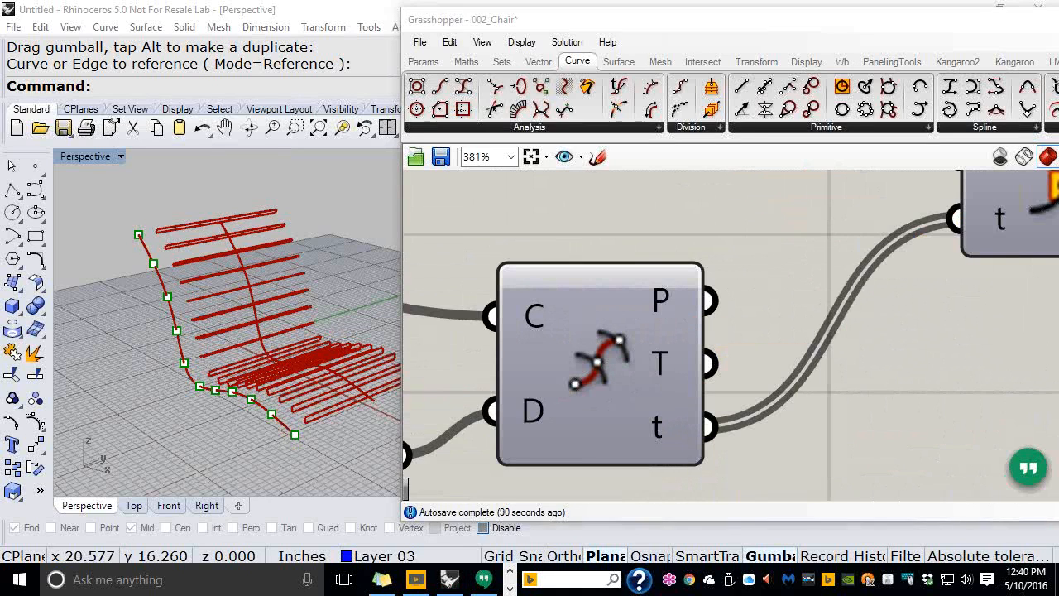
pyautogui.scroll(-2, 770, 302)
pyautogui.scroll(-10, 769, 302)
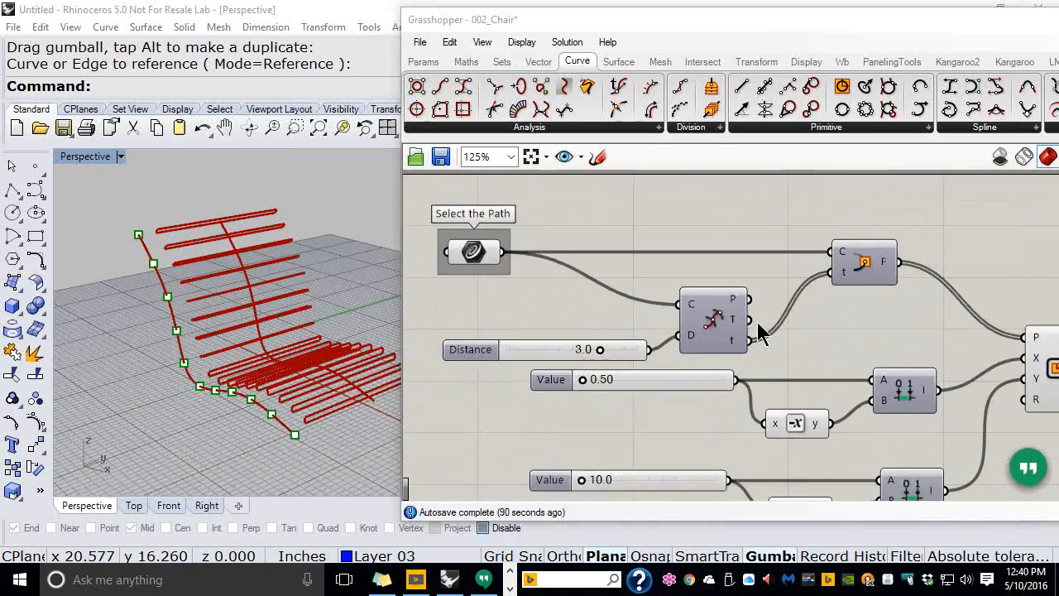
pyautogui.moveTo(803, 372); pyautogui.dragTo(684, 287, button='right')
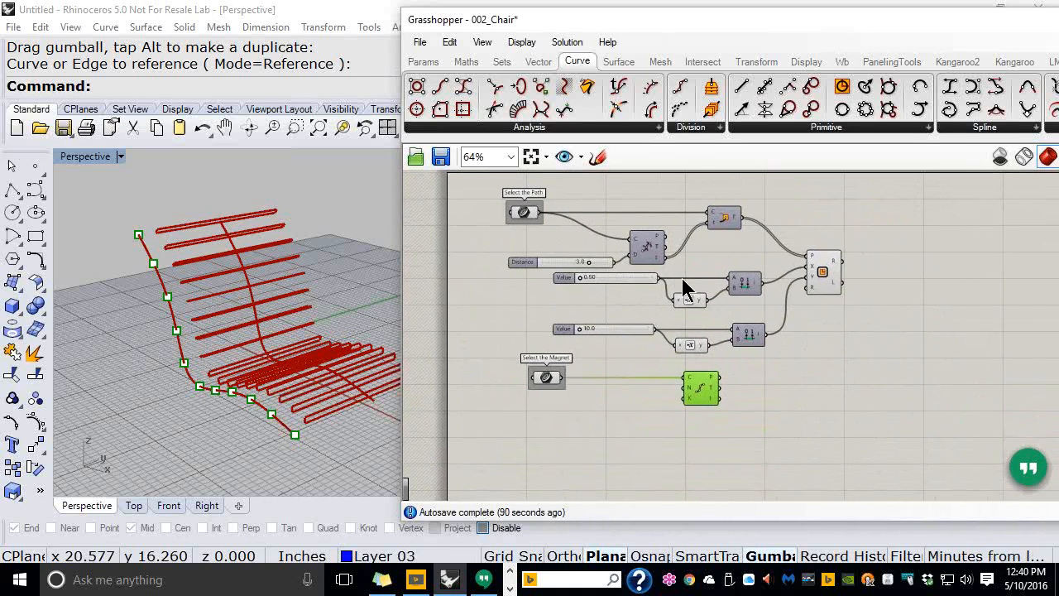
pyautogui.scroll(2, 680, 276)
# Add a List Length component fed by the Divide Distance points
pyautogui.click(502, 63)
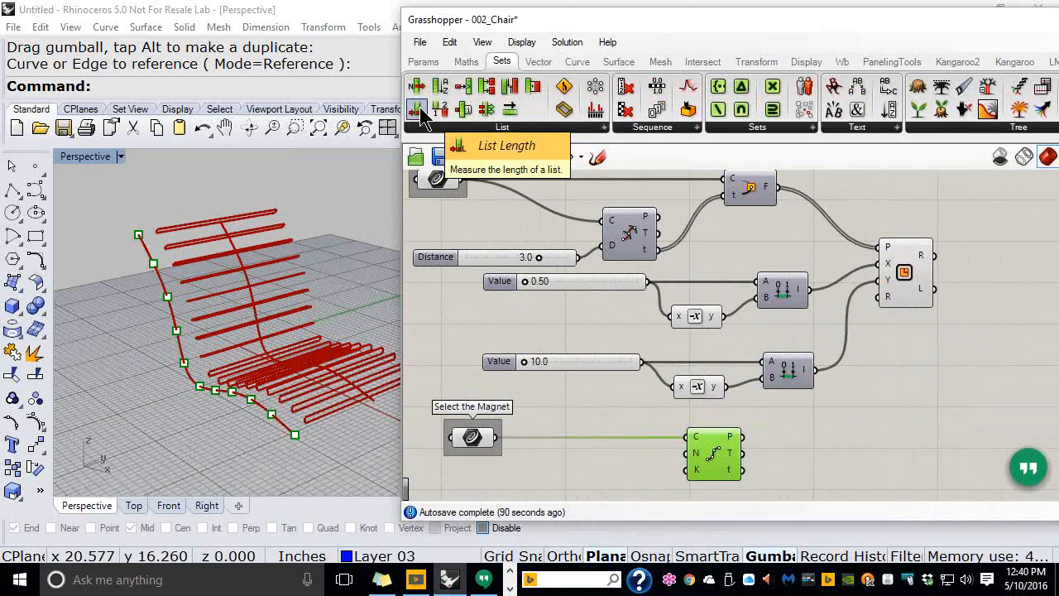
pyautogui.moveTo(420, 115); pyautogui.dragTo(637, 458)
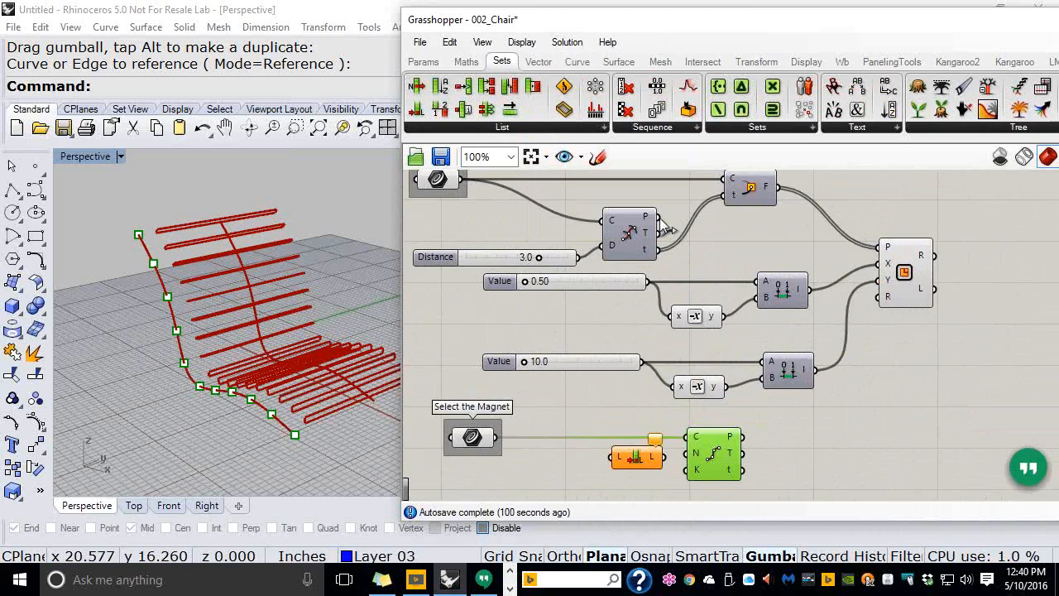
pyautogui.moveTo(660, 218); pyautogui.dragTo(680, 456)
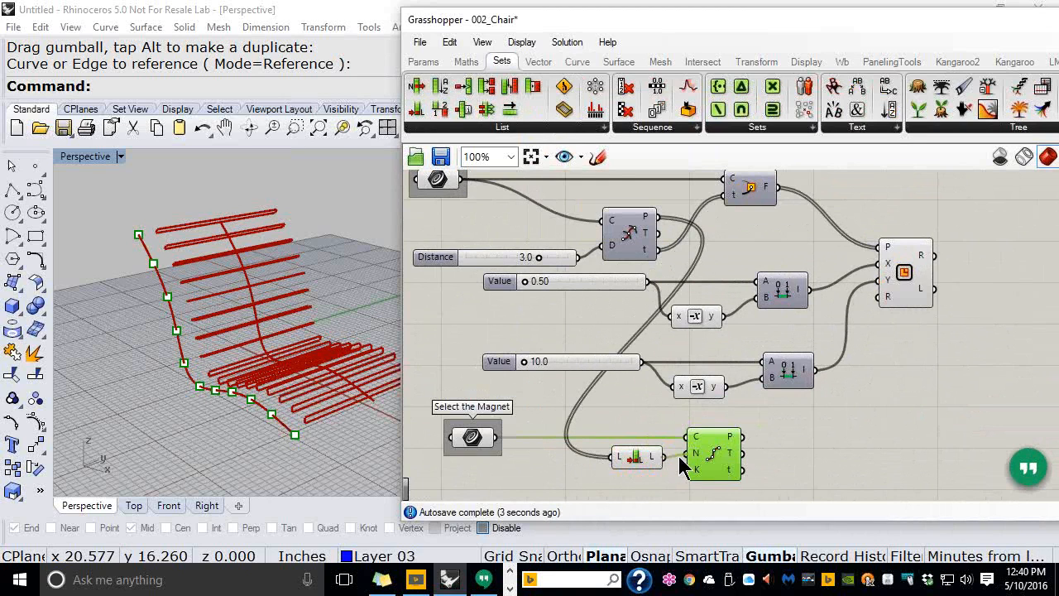
# Give Divide Curve's N input the expression X-1 and commit it
pyautogui.scroll(5, 690, 289)
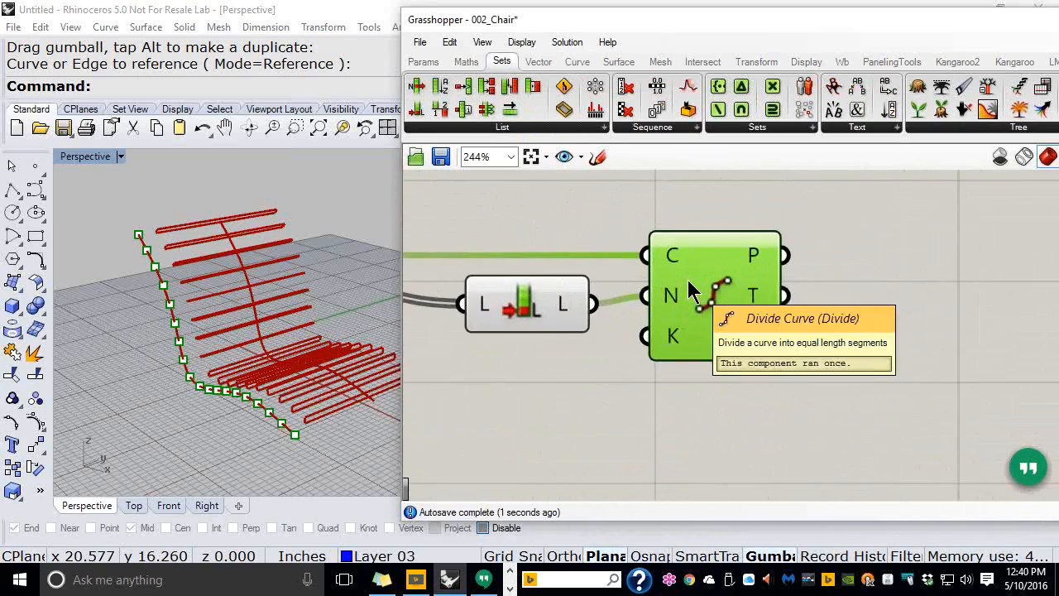
pyautogui.scroll(2, 691, 289)
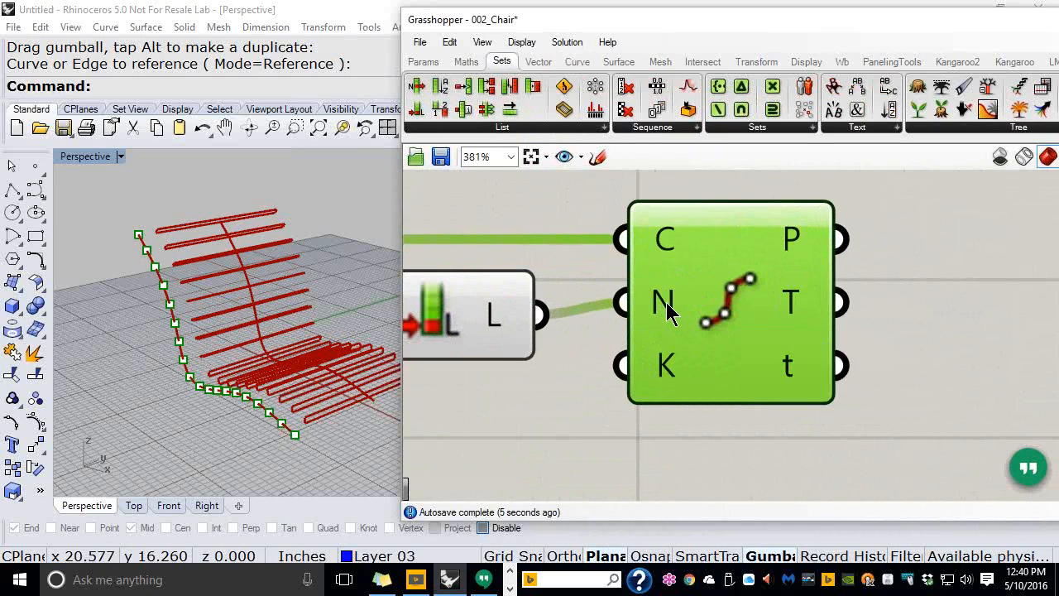
pyautogui.rightClick(669, 310)
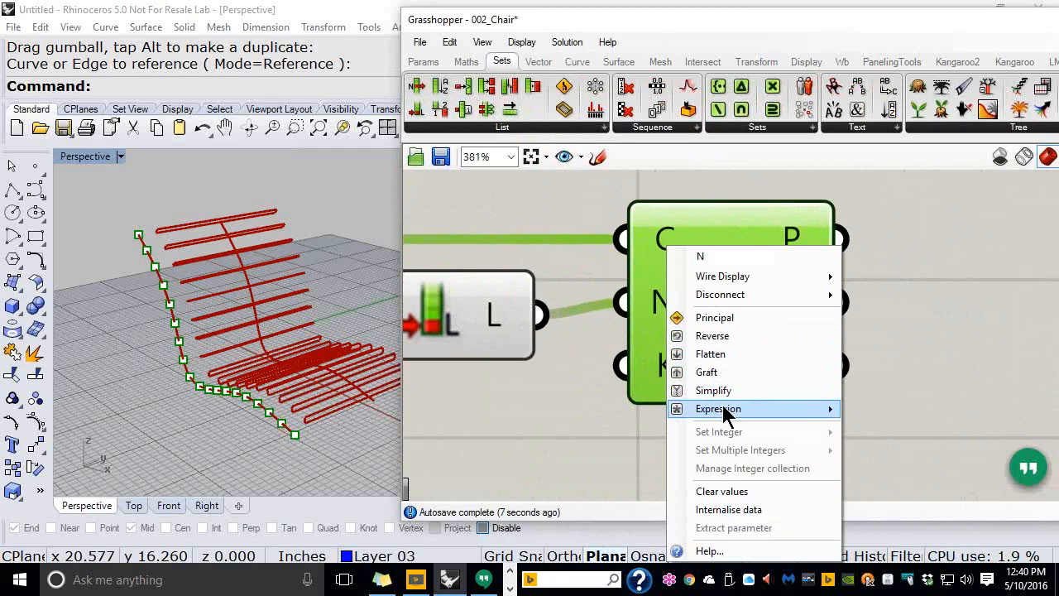
pyautogui.moveTo(726, 413)
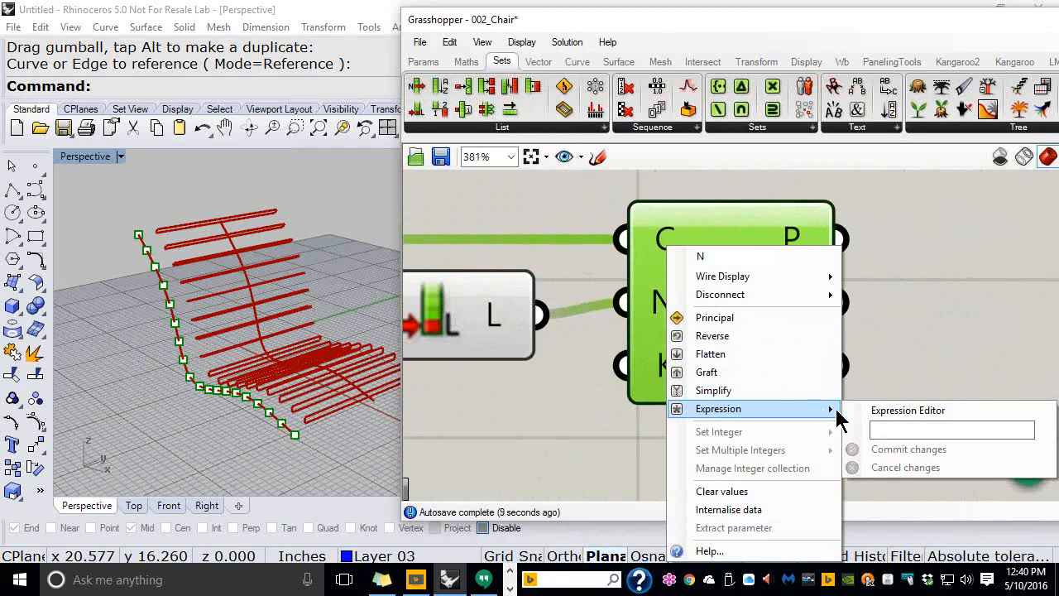
pyautogui.click(880, 429)
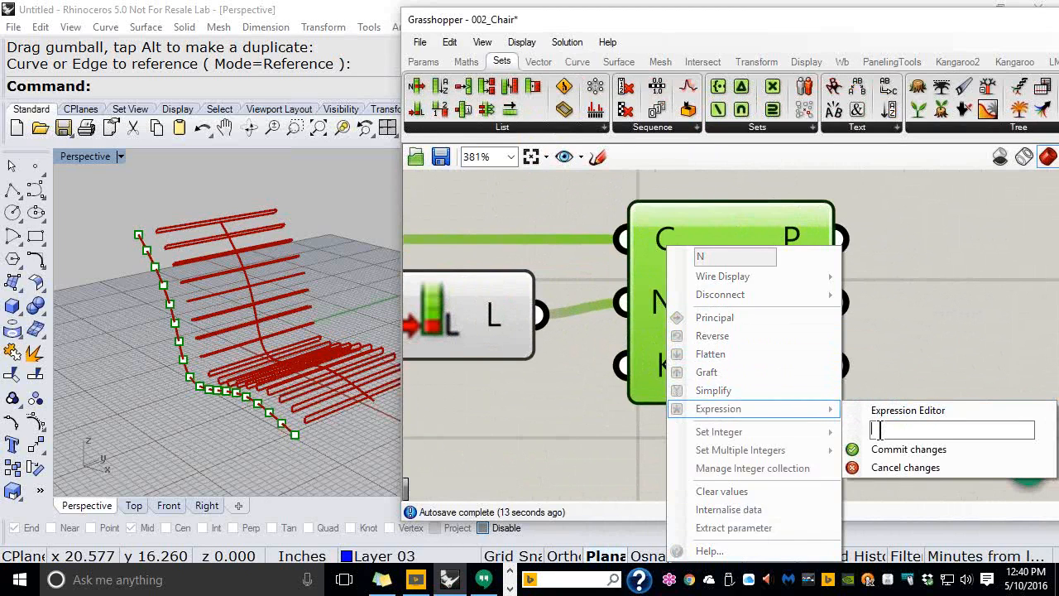
pyautogui.write('X-1')
pyautogui.click(892, 454)
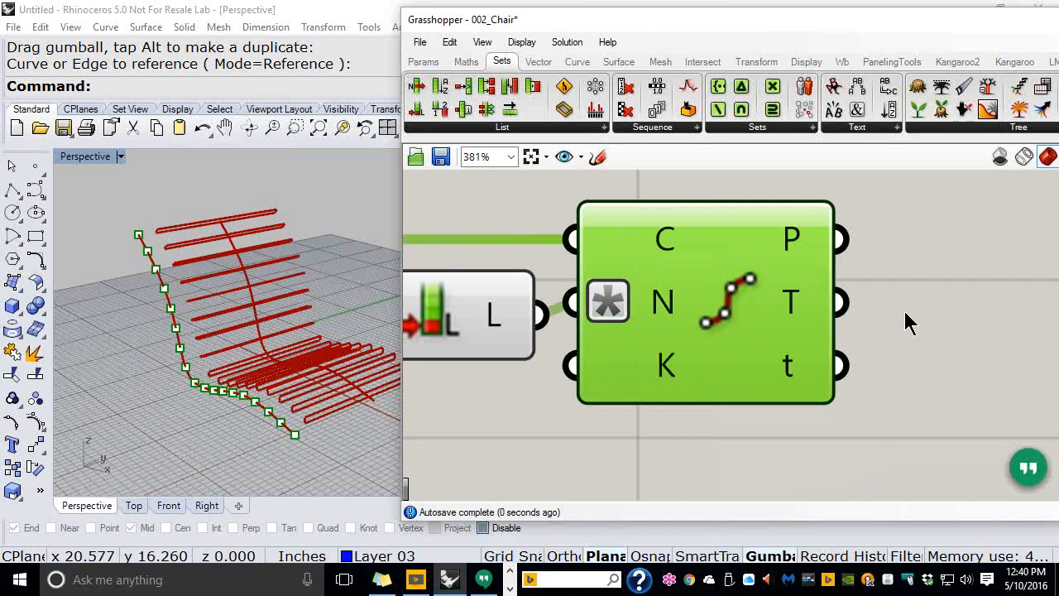
# Deselect Divide Curve, adjust both views, and move the Grasshopper window left
pyautogui.click(905, 312)
pyautogui.scroll(-6, 166, 353)
pyautogui.moveTo(246, 396); pyautogui.dragTo(281, 416, button='right')
pyautogui.scroll(-6, 728, 366)
pyautogui.scroll(1, 749, 354)
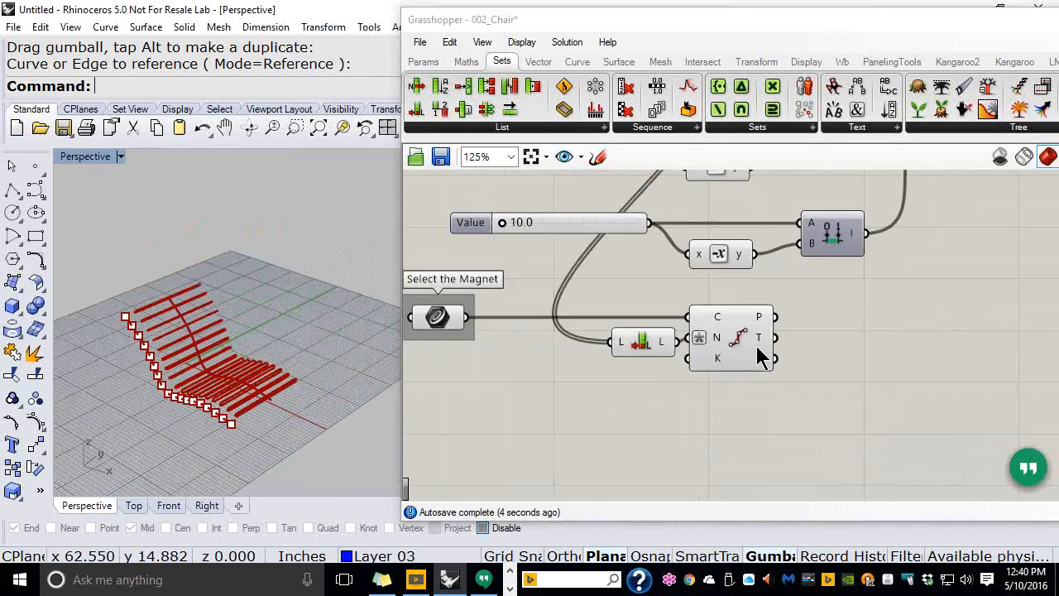
pyautogui.scroll(-2, 759, 356)
pyautogui.moveTo(800, 291); pyautogui.dragTo(770, 317, button='right')
pyautogui.moveTo(552, 31); pyautogui.dragTo(419, 33)
# Nudge the Length component left to tidy the canvas layout
pyautogui.moveTo(694, 354); pyautogui.dragTo(604, 277)
pyautogui.click(426, 400)
pyautogui.moveTo(432, 414); pyautogui.dragTo(419, 418)
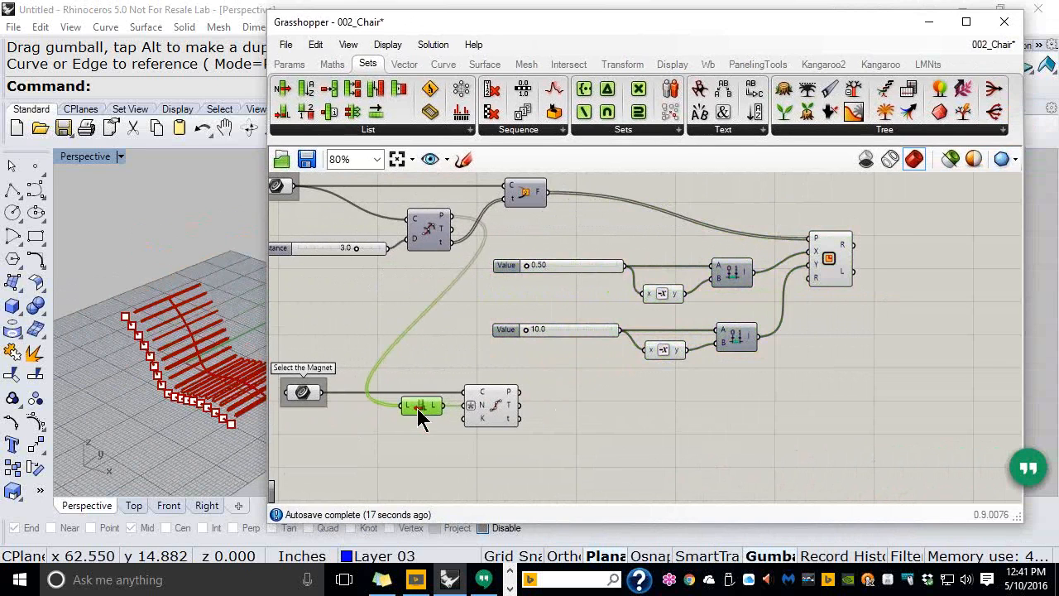
pyautogui.click(502, 404)
pyautogui.click(559, 413)
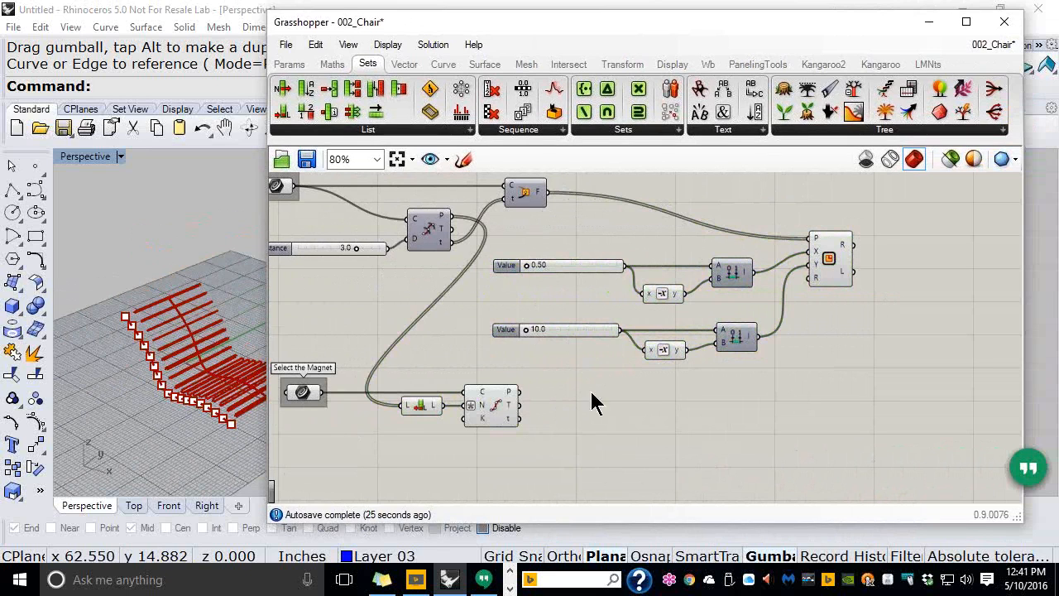
# Collapse Grasshopper and zoom the Perspective view onto the chair and magnet division points
pyautogui.click(405, 66)
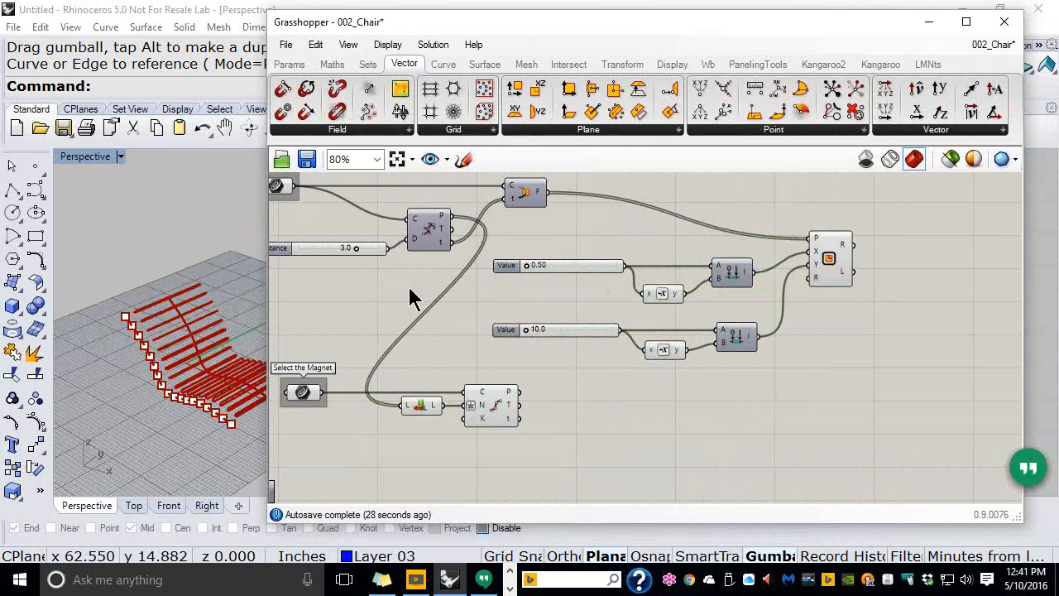
pyautogui.doubleClick(507, 23)
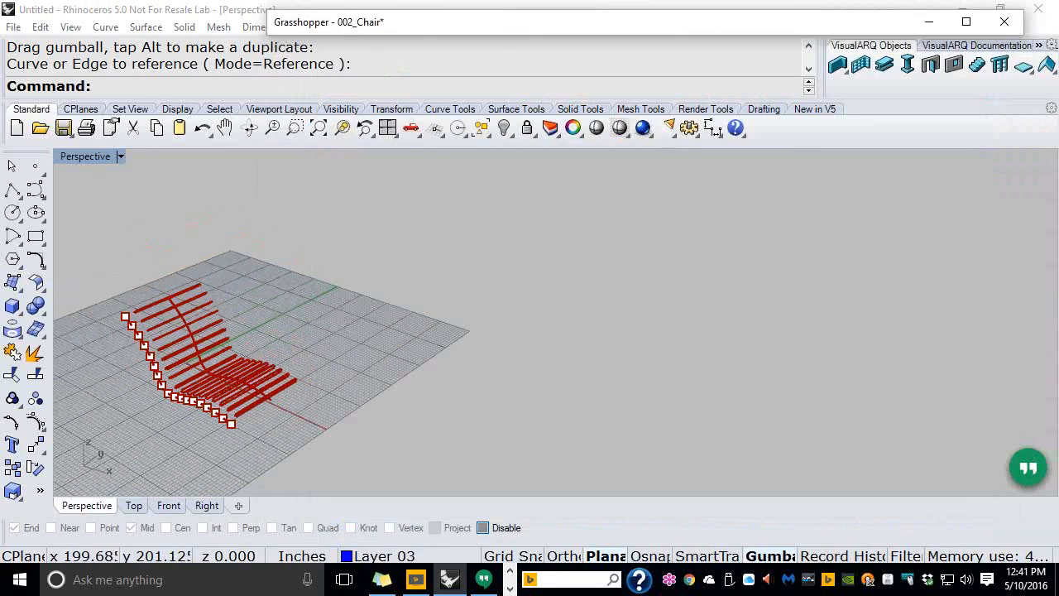
pyautogui.click(649, 306)
pyautogui.scroll(-4, 713, 306)
pyautogui.moveTo(414, 349); pyautogui.dragTo(445, 363, button='right')
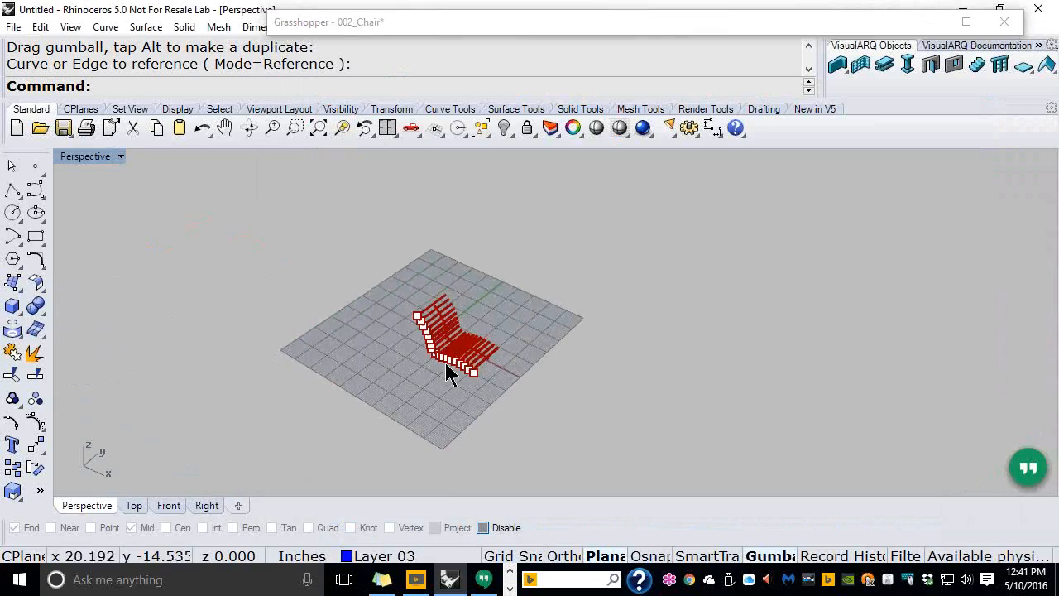
pyautogui.scroll(10, 445, 362)
pyautogui.scroll(4, 537, 380)
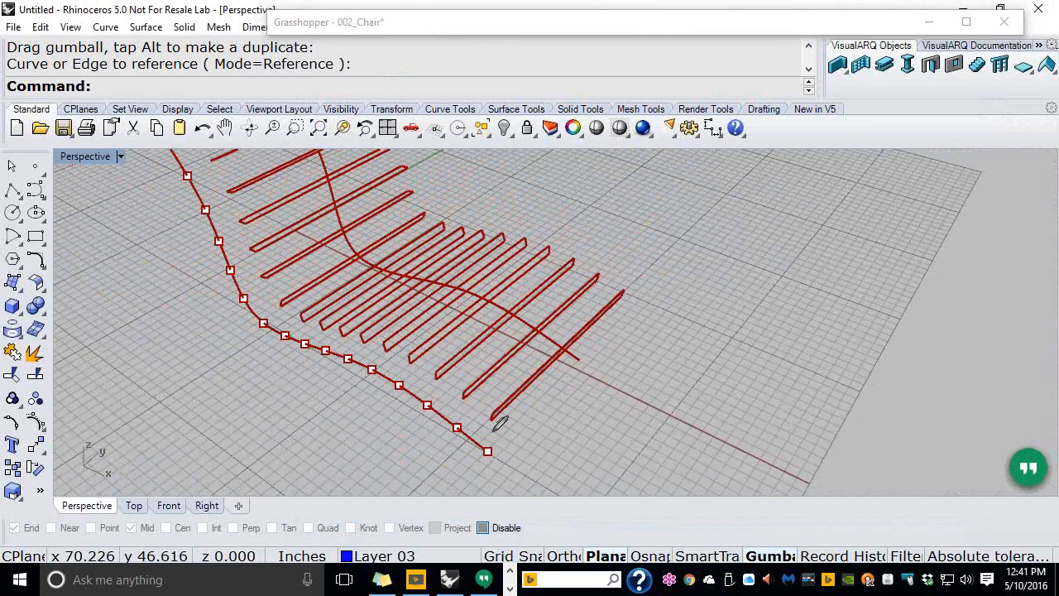
pyautogui.moveTo(487, 432)
pyautogui.mouseDown()
pyautogui.moveTo(508, 473)
pyautogui.moveTo(525, 437)
pyautogui.moveTo(479, 433)
pyautogui.moveTo(539, 402)
pyautogui.moveTo(584, 349)
pyautogui.moveTo(563, 354)
pyautogui.moveTo(580, 386)
pyautogui.moveTo(593, 341)
pyautogui.mouseUp()
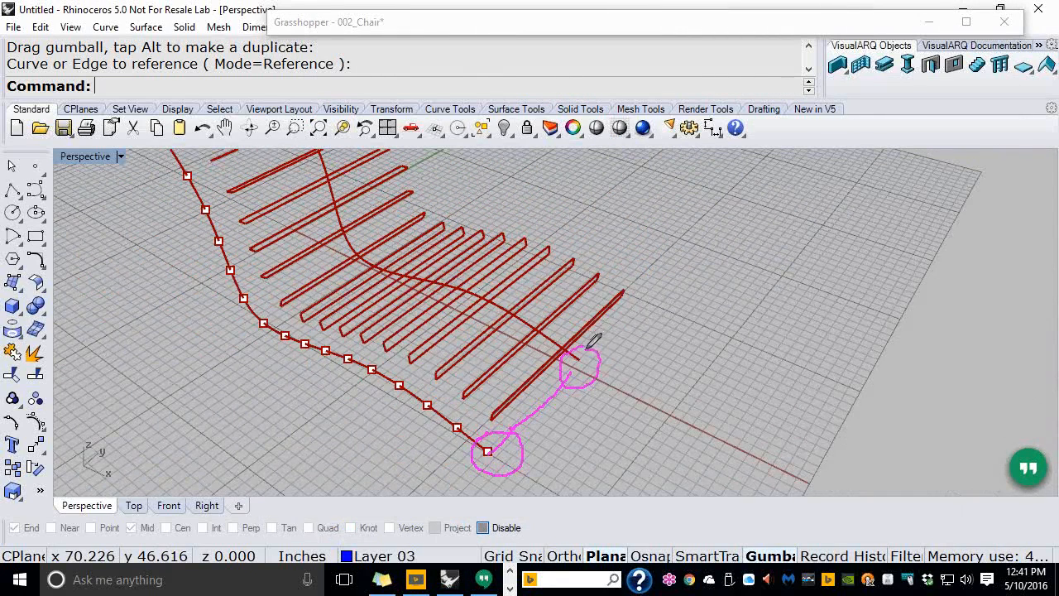
pyautogui.moveTo(462, 412)
pyautogui.mouseDown()
pyautogui.moveTo(451, 438)
pyautogui.moveTo(472, 413)
pyautogui.mouseUp()
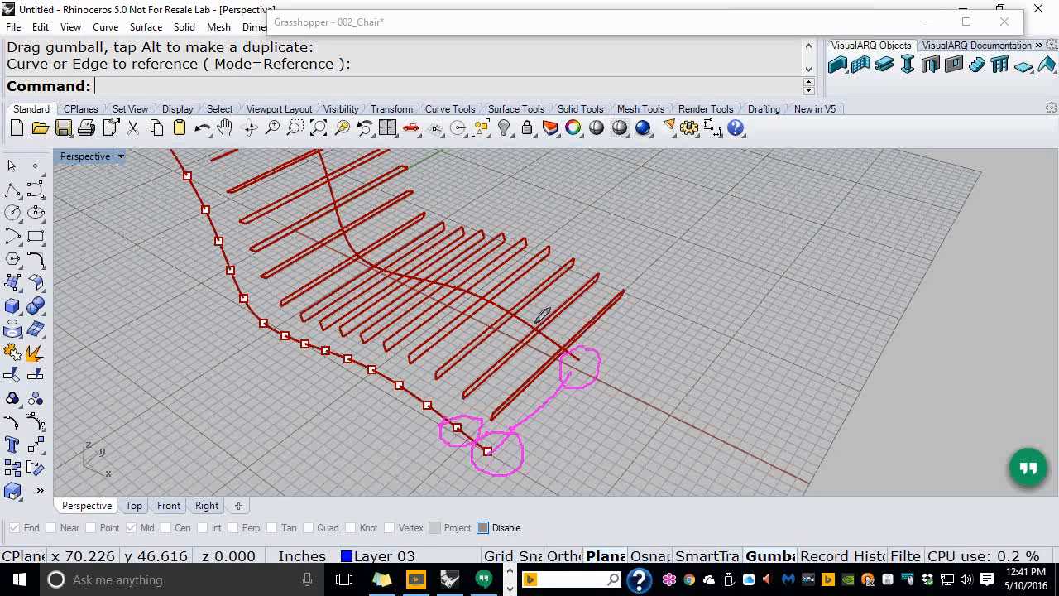
pyautogui.moveTo(526, 332)
pyautogui.mouseDown()
pyautogui.moveTo(569, 329)
pyautogui.moveTo(539, 319)
pyautogui.mouseUp()
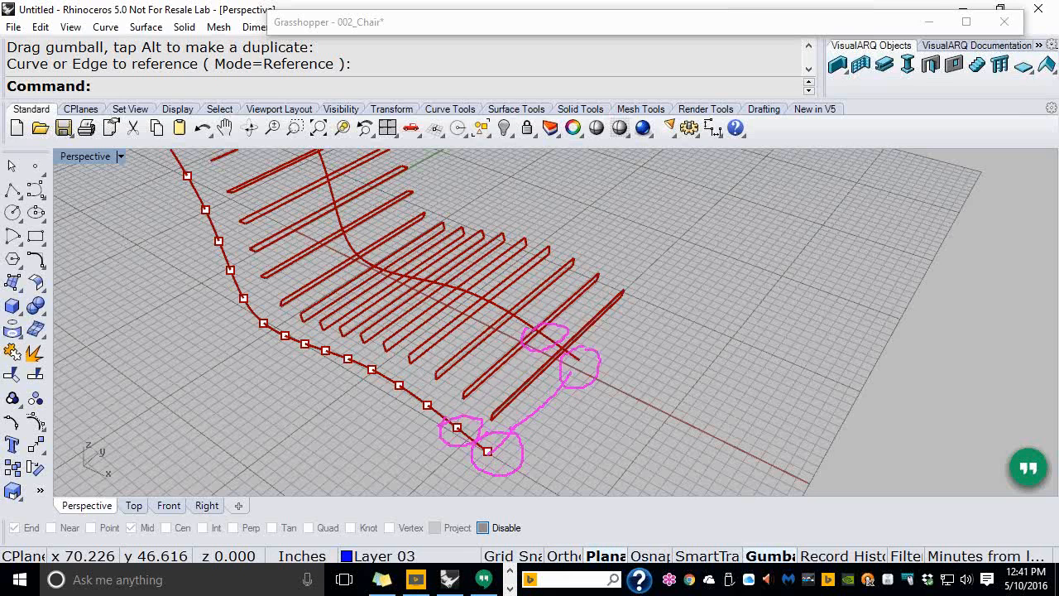
pyautogui.press('Escape')
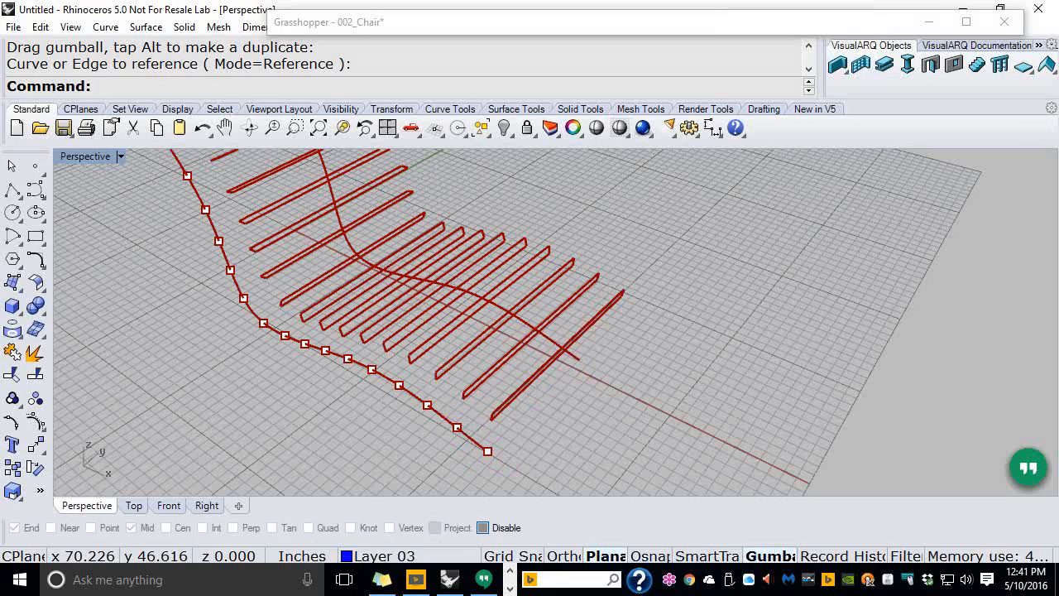
pyautogui.scroll(-5, 172, 349)
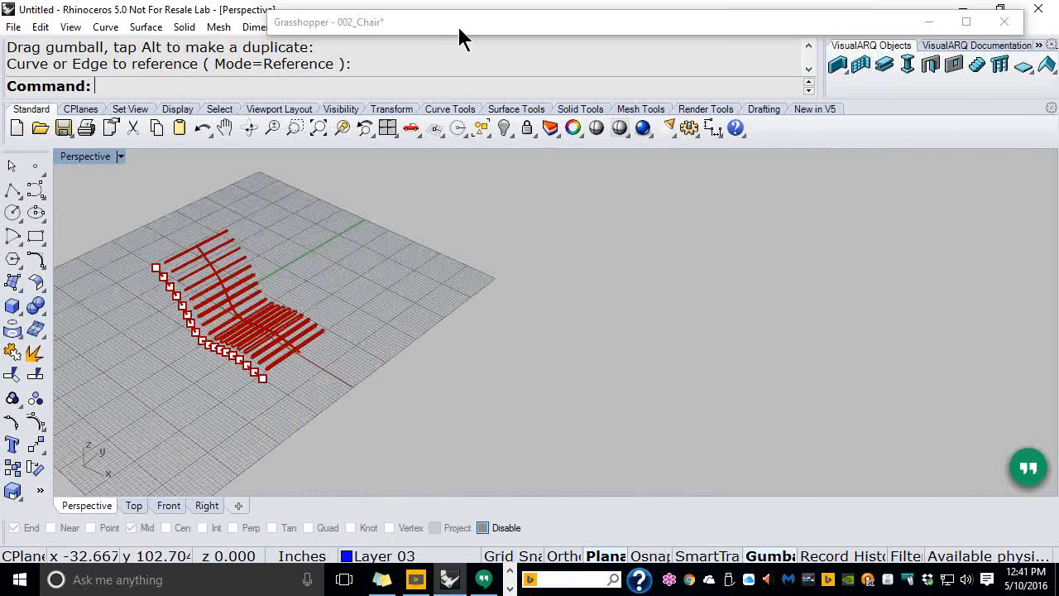
# Wire Divide Curve points into Distance input B and move Distance above the 10.0 slider
pyautogui.doubleClick(461, 27)
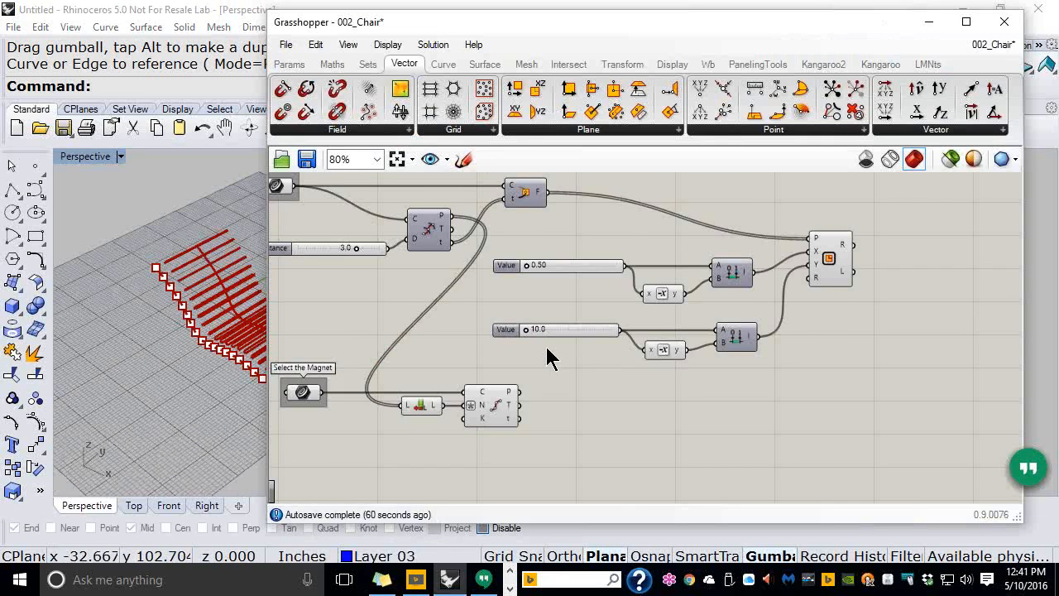
pyautogui.scroll(1, 547, 358)
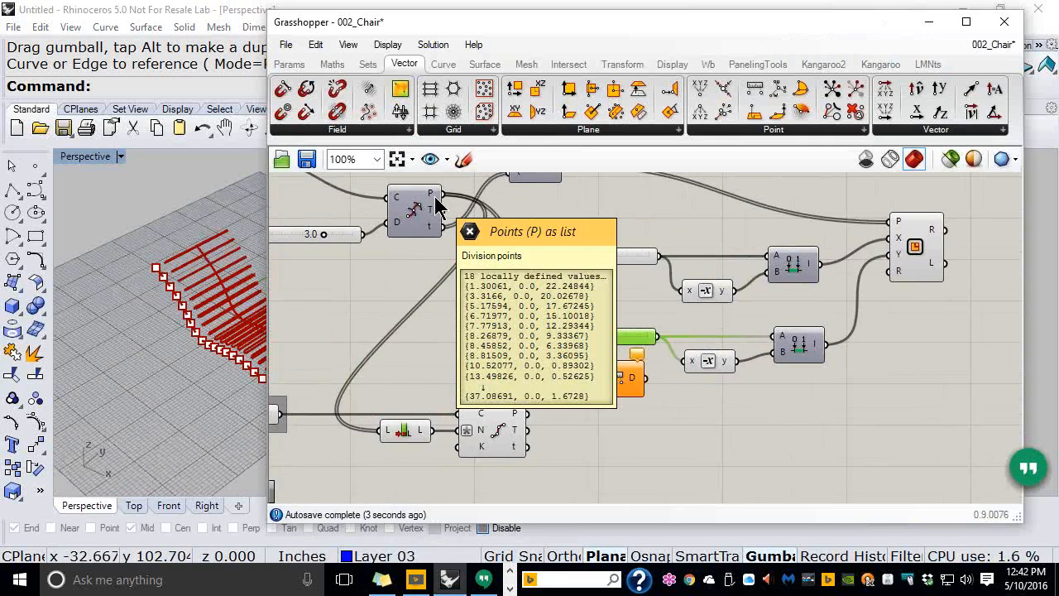
pyautogui.moveTo(515, 420)
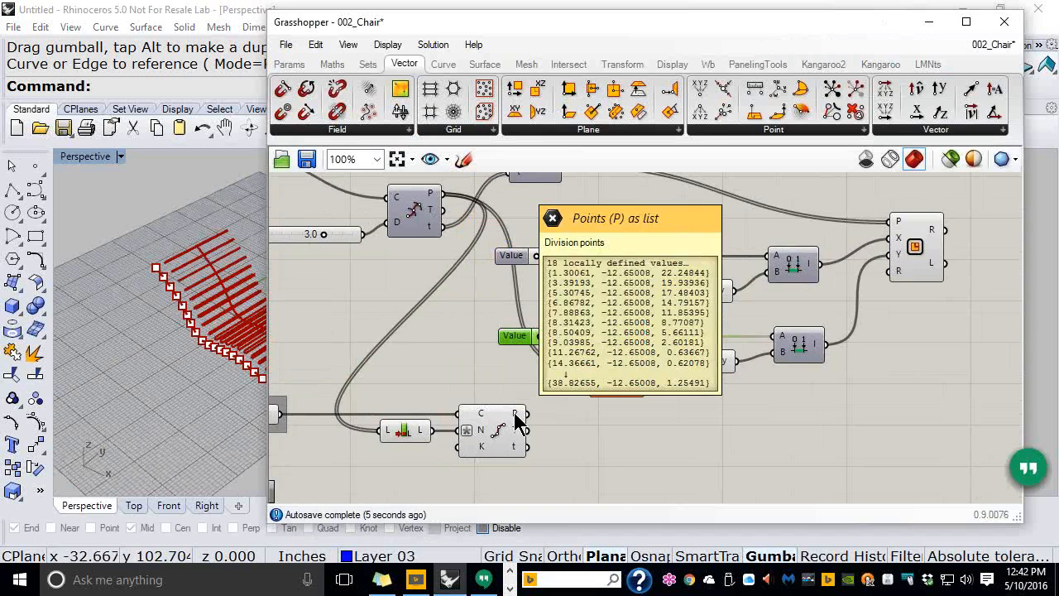
pyautogui.moveTo(514, 420); pyautogui.dragTo(594, 387)
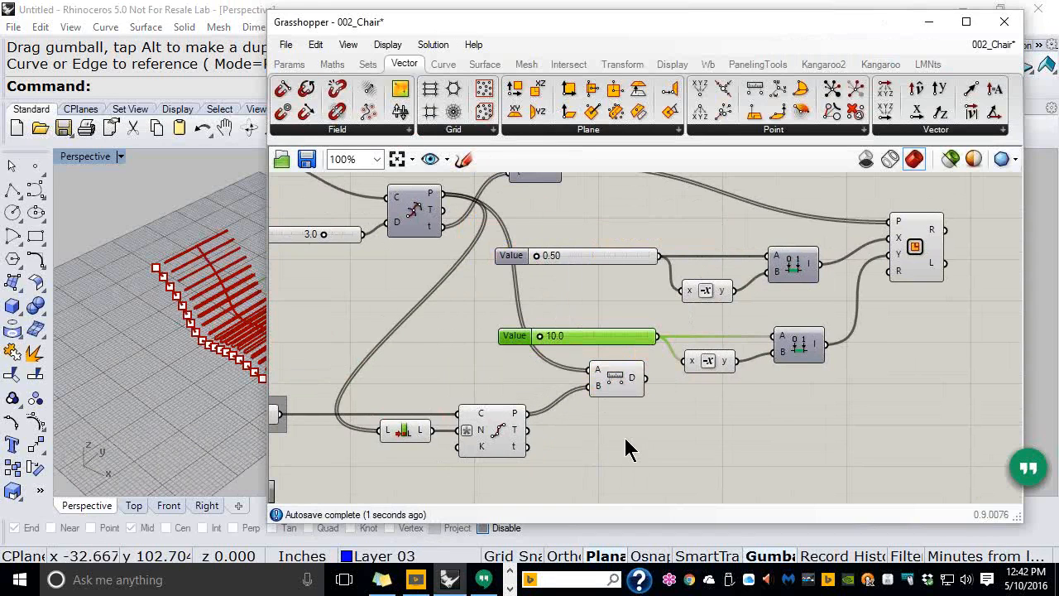
pyautogui.click(619, 385)
pyautogui.moveTo(618, 381); pyautogui.dragTo(601, 312)
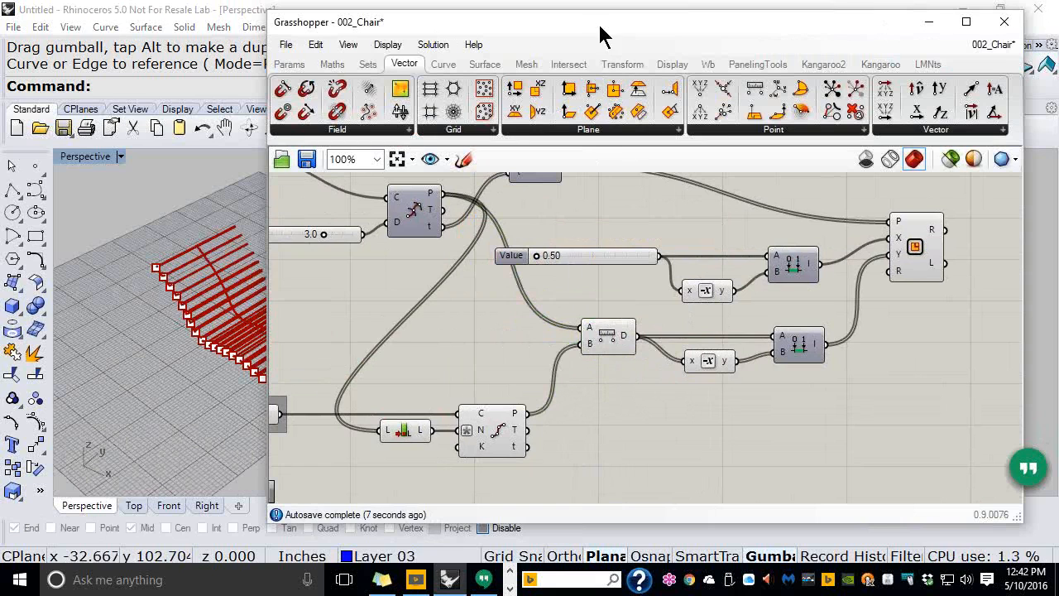
pyautogui.moveTo(608, 33); pyautogui.dragTo(704, 36)
# Hide the preview of the Length and Divide Curve components
pyautogui.moveTo(684, 479); pyautogui.dragTo(506, 404)
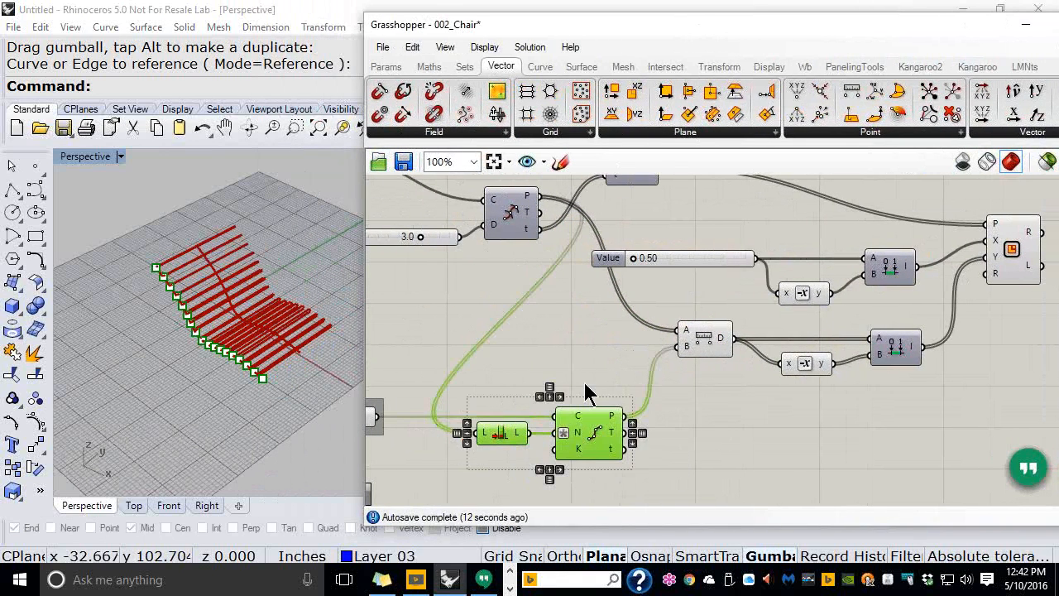
pyautogui.middleClick(586, 384)
pyautogui.click(637, 331)
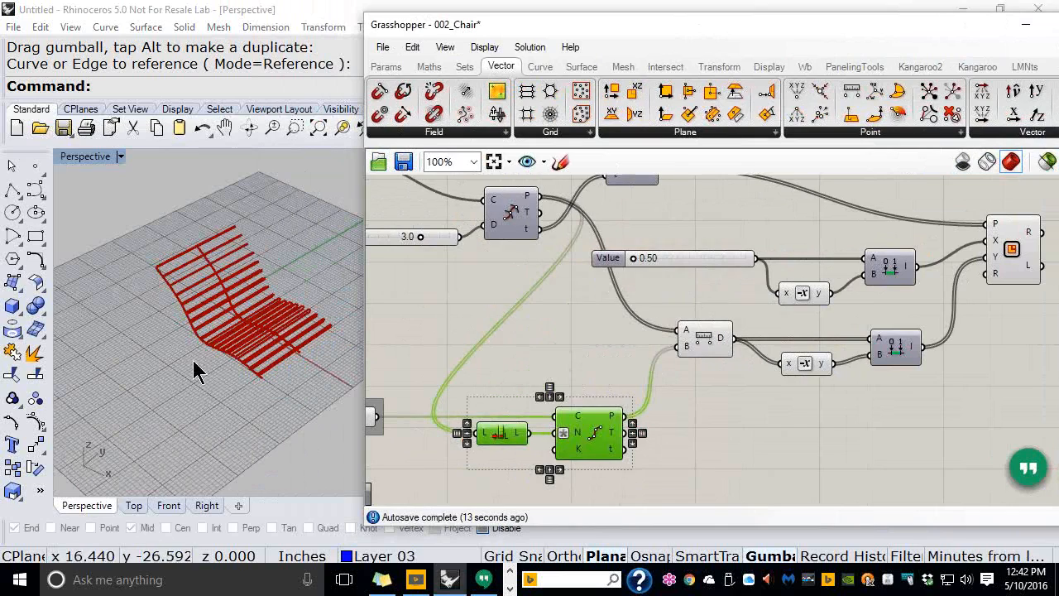
# Select the magnet side curve and turn on its control points with F10
pyautogui.moveTo(236, 308); pyautogui.dragTo(123, 315, button='right')
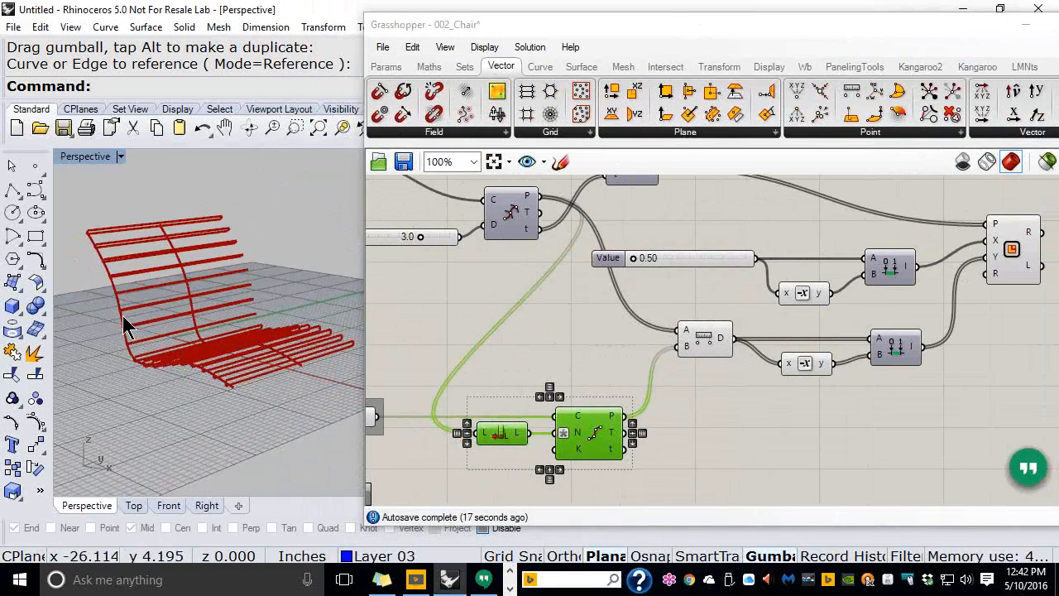
pyautogui.click(123, 316)
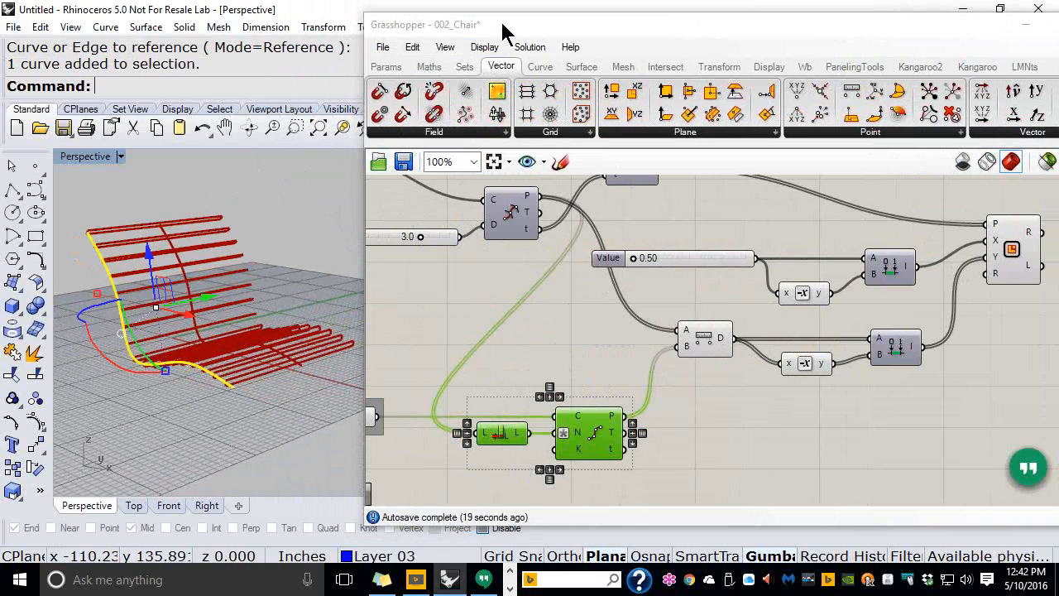
pyautogui.moveTo(503, 28); pyautogui.dragTo(706, 23)
pyautogui.click(439, 378)
pyautogui.moveTo(439, 378); pyautogui.dragTo(315, 374, button='right')
pyautogui.scroll(5, 301, 355)
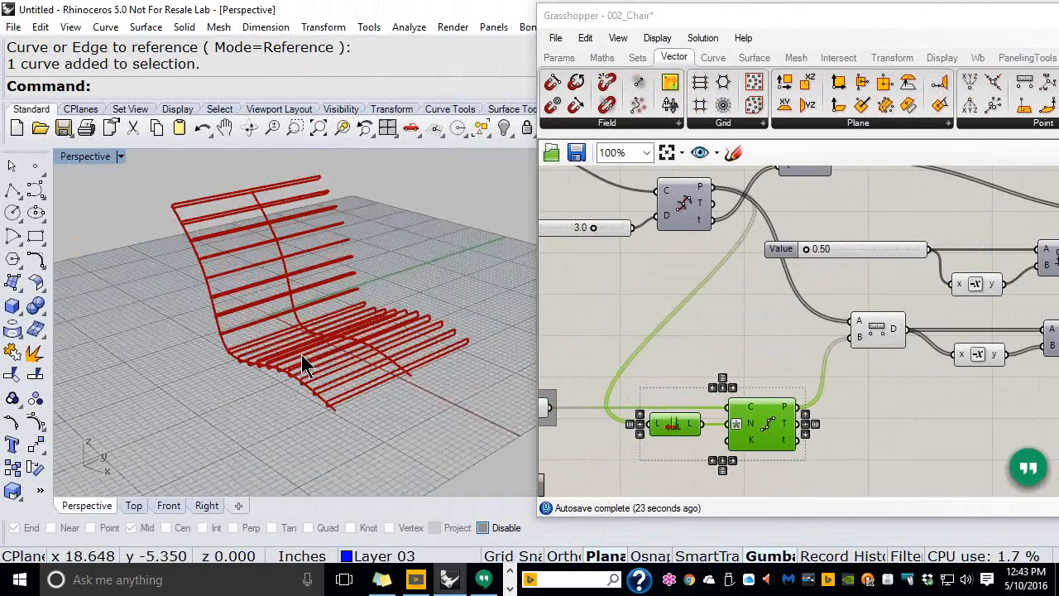
pyautogui.click(195, 321)
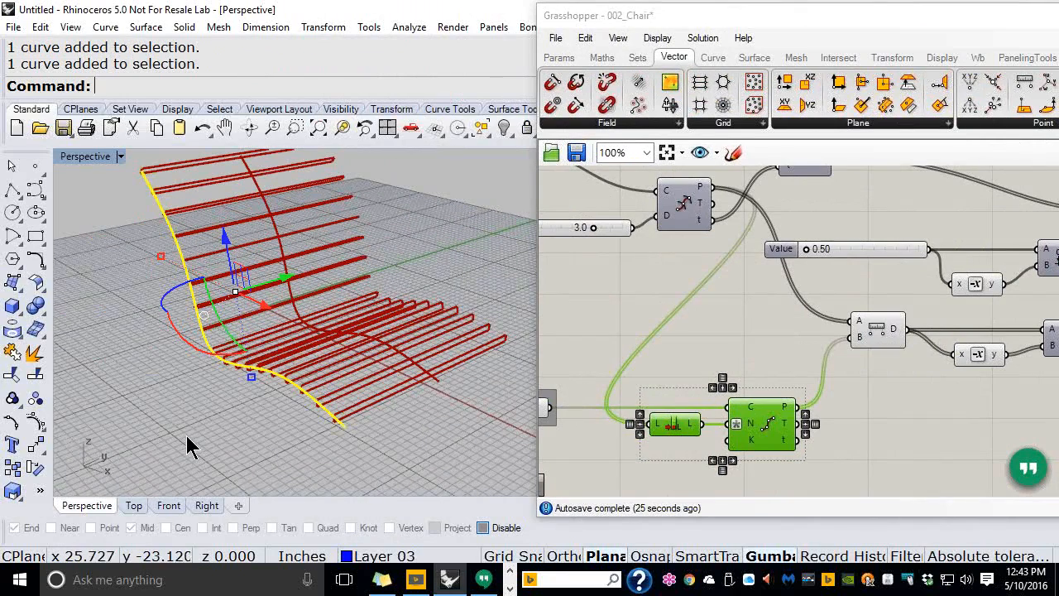
pyautogui.press('F10')
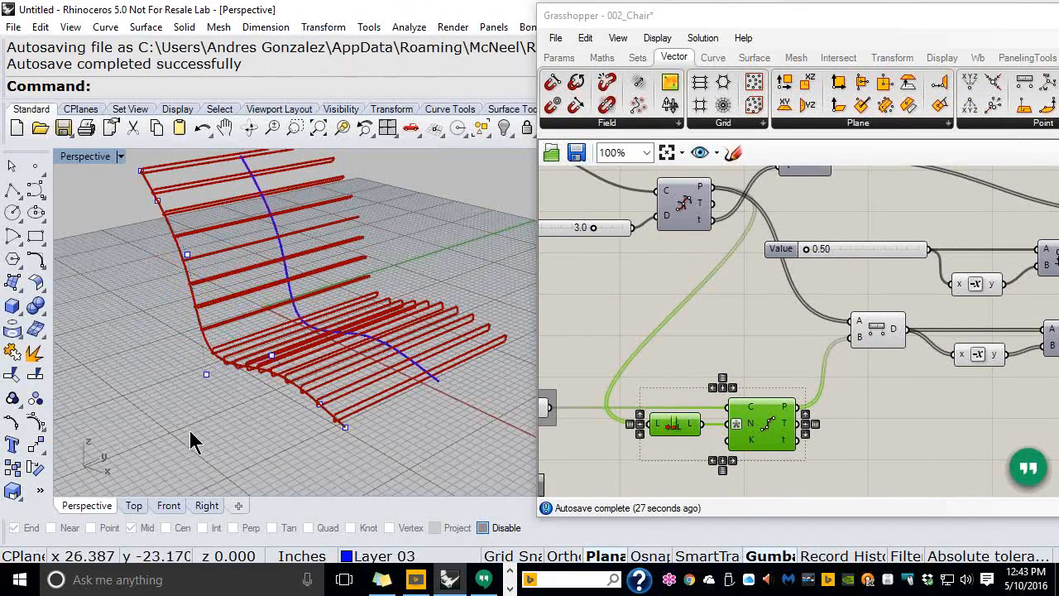
# Drag one control point along the green axis and orbit to inspect the updated slats
pyautogui.click(206, 377)
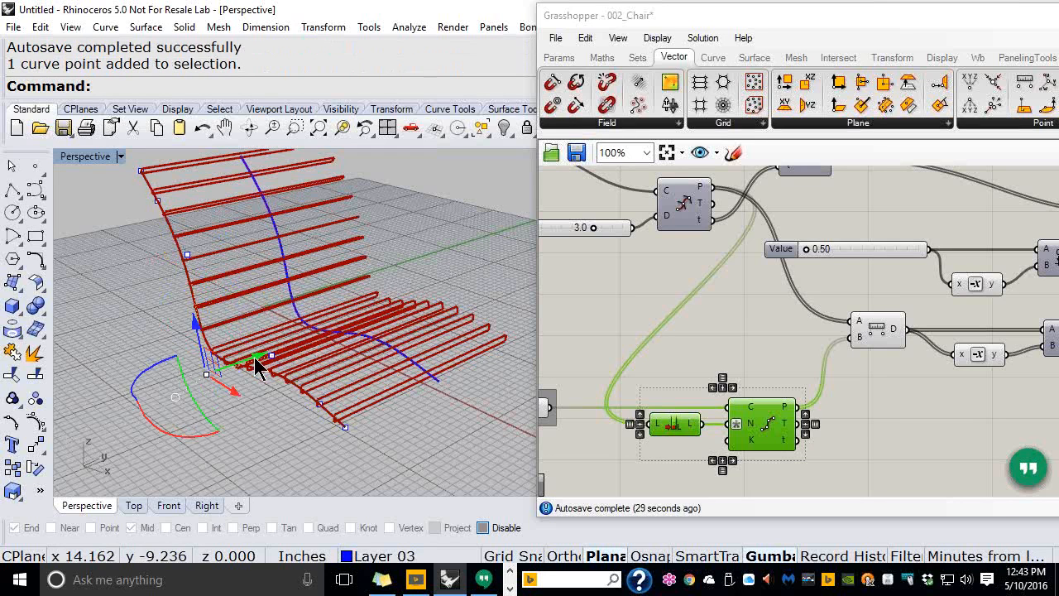
pyautogui.moveTo(255, 359); pyautogui.dragTo(303, 348)
pyautogui.moveTo(350, 406); pyautogui.dragTo(395, 370, button='right')
pyautogui.press('Escape')
pyautogui.moveTo(146, 366); pyautogui.dragTo(256, 359, button='right')
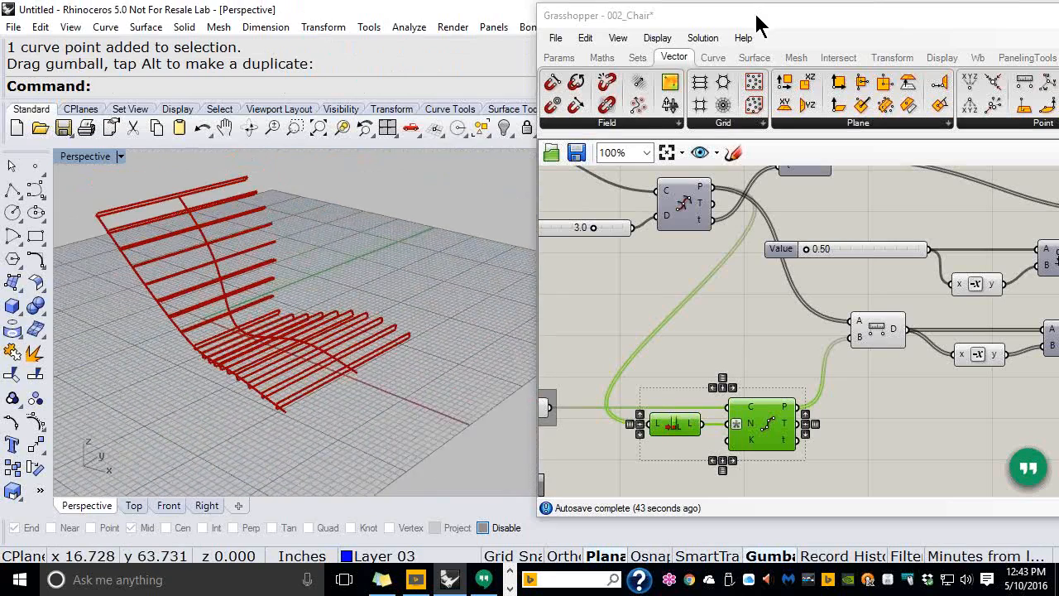
pyautogui.moveTo(745, 21); pyautogui.dragTo(490, 35)
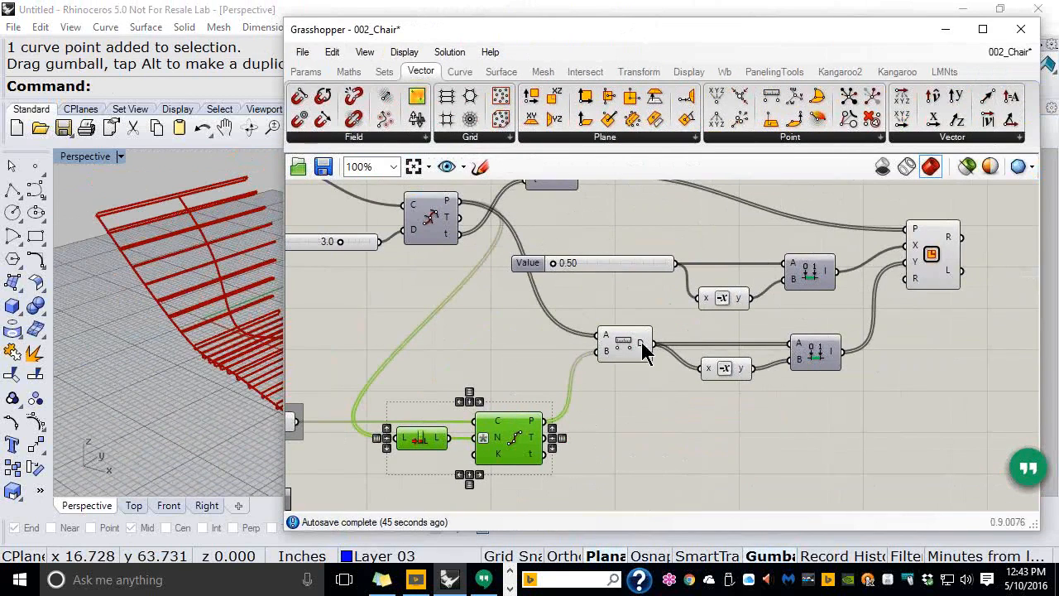
# Save the 002_Chair definition via File > Save Document and view the tapered slats
pyautogui.scroll(-2, 653, 330)
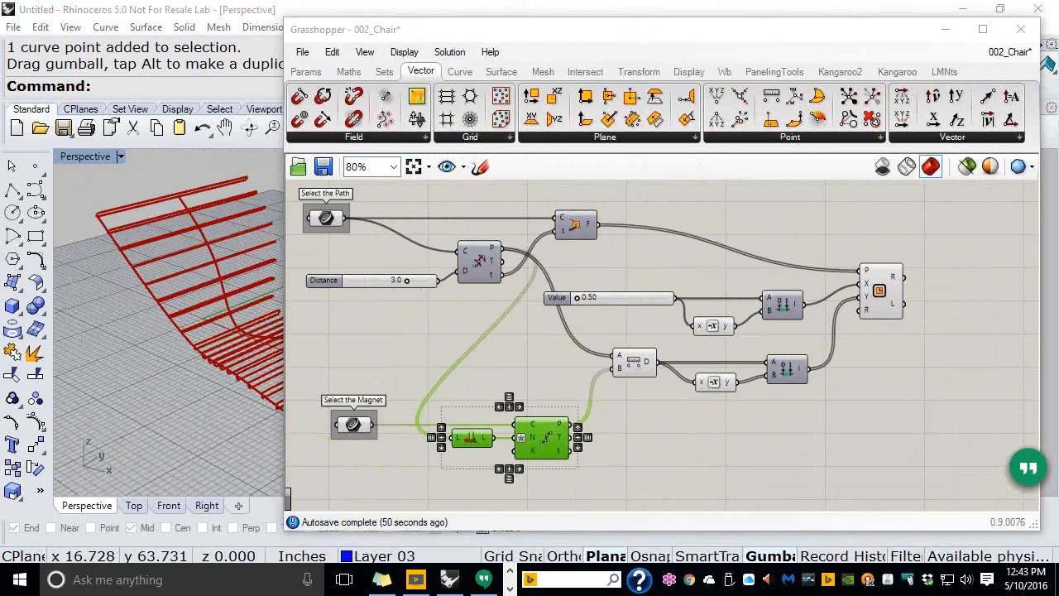
pyautogui.click(303, 52)
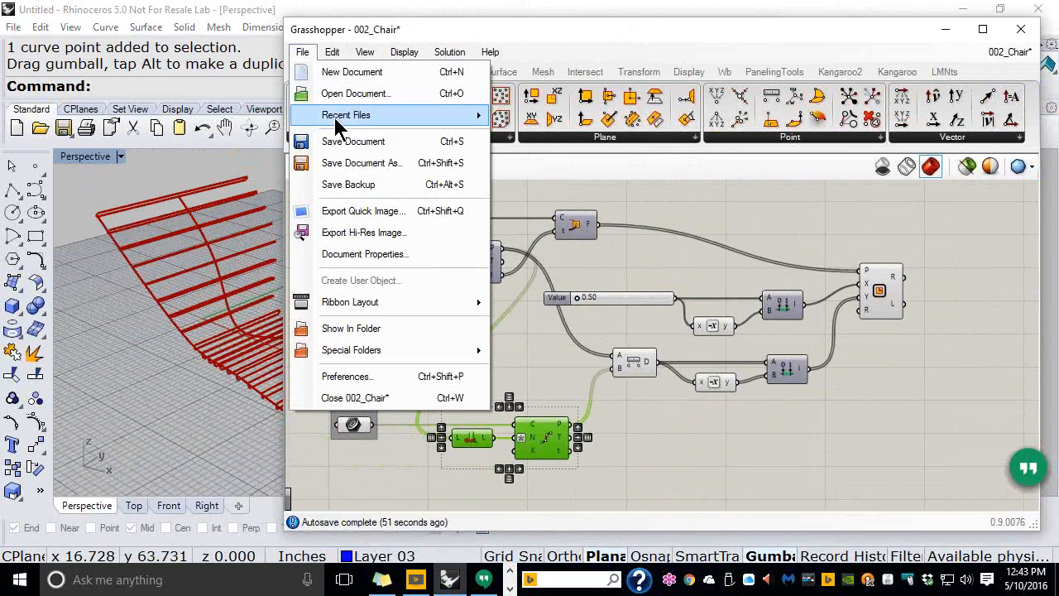
pyautogui.click(338, 141)
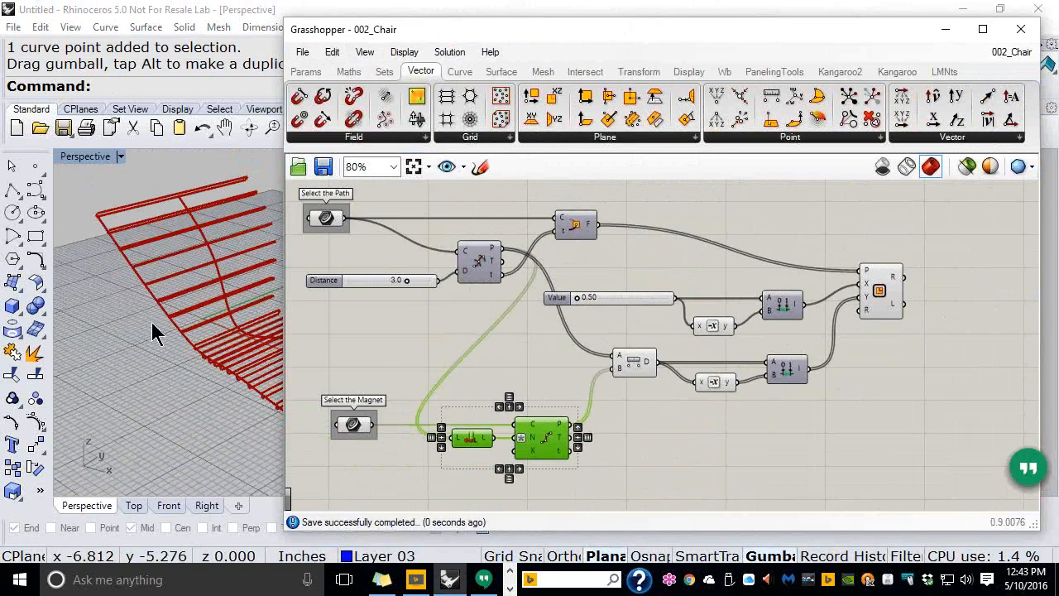
pyautogui.moveTo(124, 359); pyautogui.dragTo(120, 385, button='right')
pyautogui.scroll(4, 231, 349)
pyautogui.moveTo(226, 354); pyautogui.dragTo(232, 369, button='right')
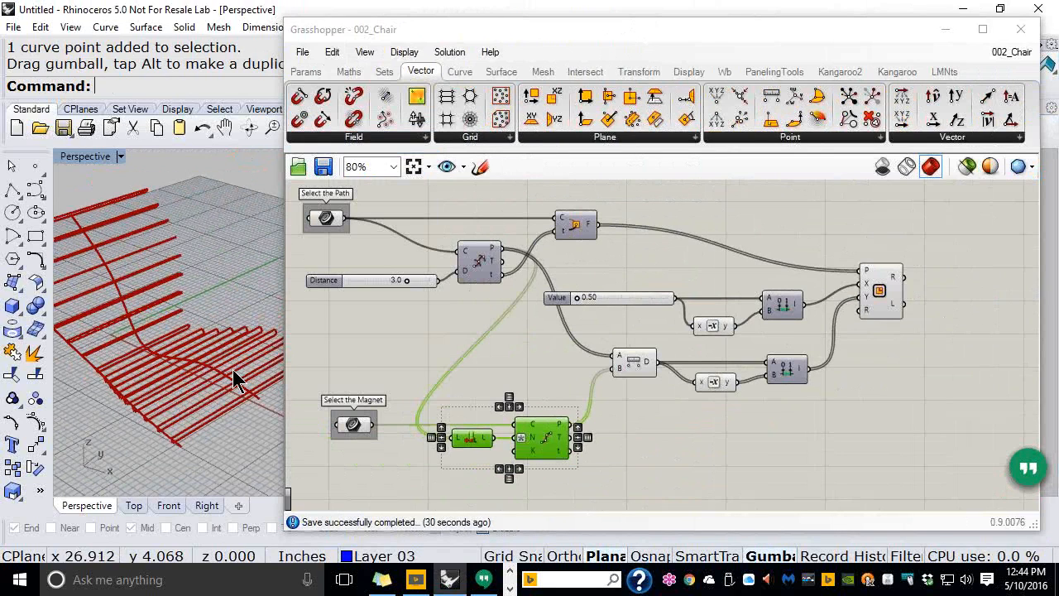
pyautogui.click(697, 489)
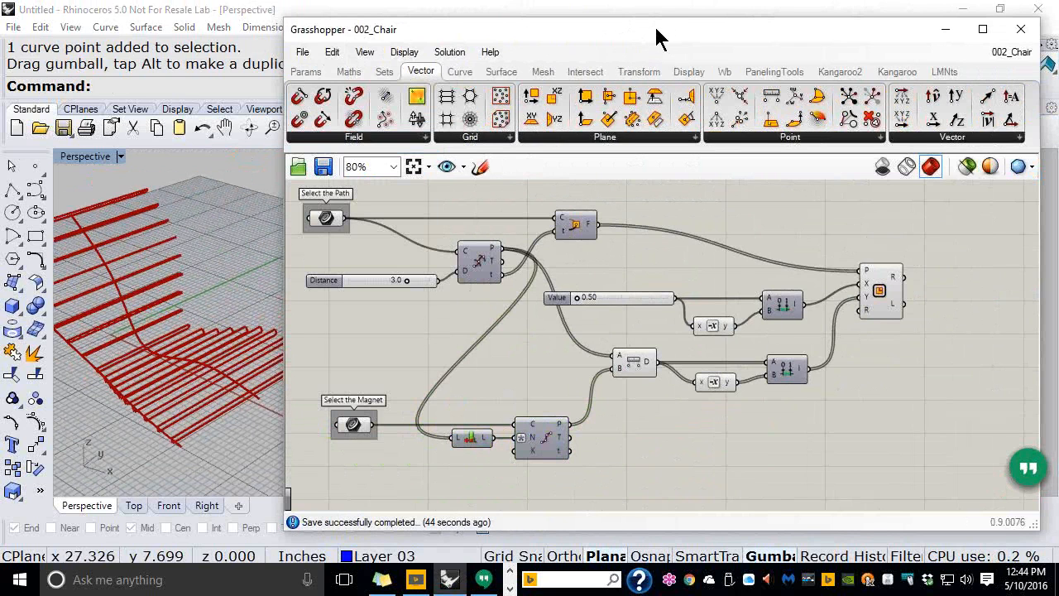
# Move Grasshopper aside and select the chair's diagonal path curve in the Perspective view
pyautogui.moveTo(658, 37); pyautogui.dragTo(895, 28)
pyautogui.scroll(-7, 455, 296)
pyautogui.moveTo(261, 289); pyautogui.dragTo(292, 353, button='right')
pyautogui.scroll(2, 291, 337)
pyautogui.scroll(10, 291, 337)
pyautogui.scroll(-6, 235, 339)
pyautogui.scroll(2, 292, 353)
pyautogui.scroll(-2, 265, 365)
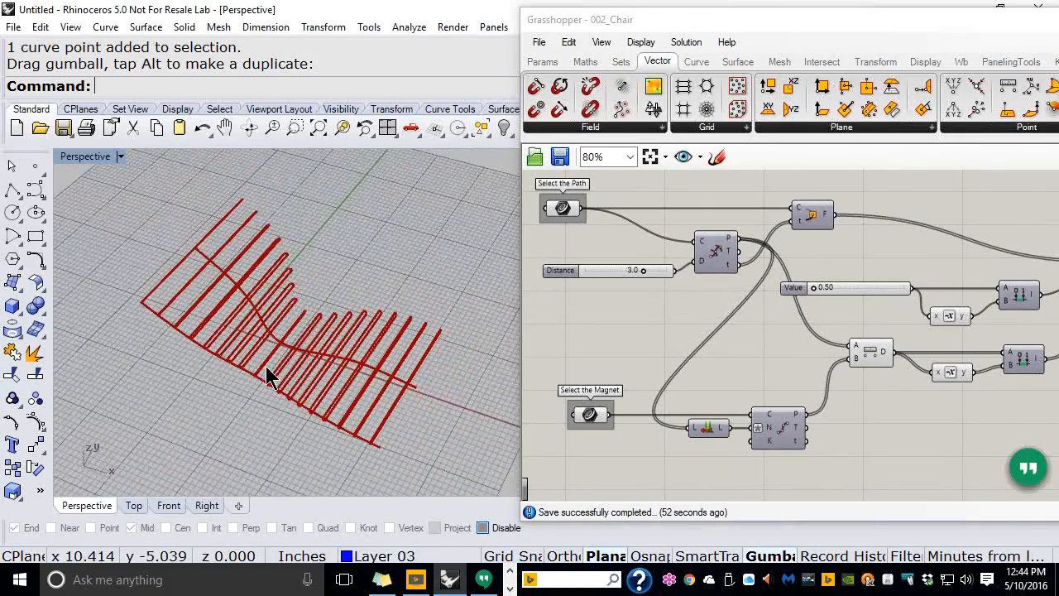
pyautogui.click(218, 266)
pyautogui.moveTo(265, 307); pyautogui.dragTo(146, 170, button='right')
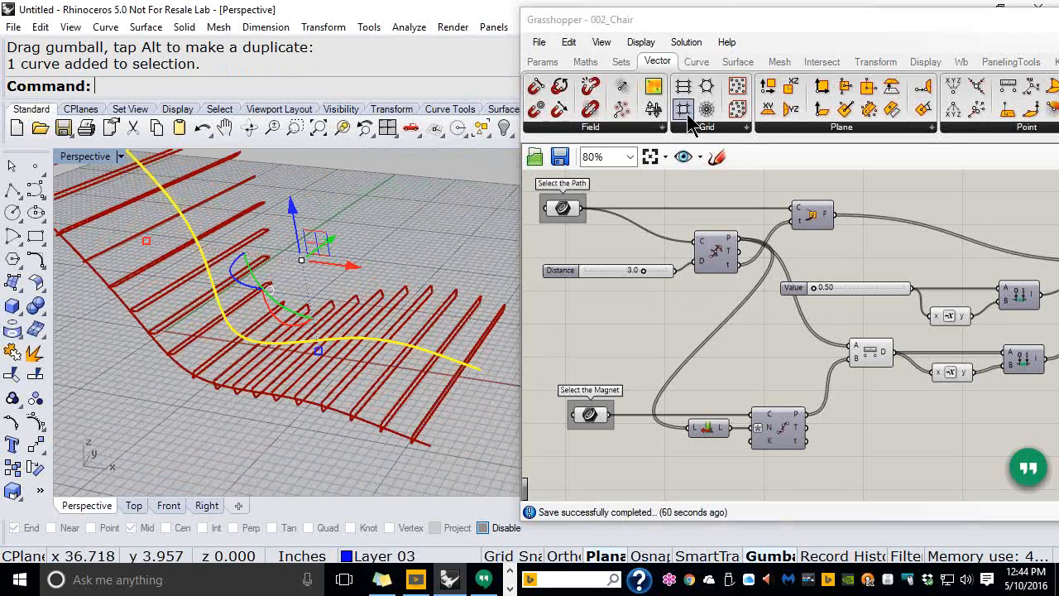
pyautogui.click(693, 63)
# Add a curve Length component fed by the Select the Path curve, reading 52.9651
pyautogui.moveTo(768, 108); pyautogui.dragTo(722, 189)
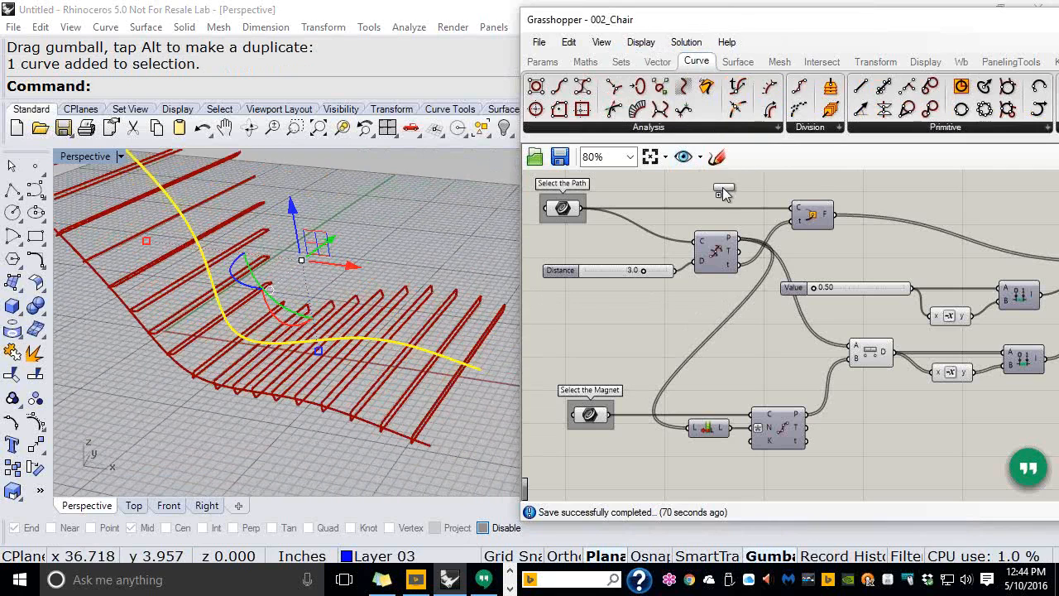
pyautogui.moveTo(586, 210); pyautogui.dragTo(703, 188)
pyautogui.scroll(2, 732, 188)
pyautogui.scroll(3, 732, 189)
pyautogui.moveTo(741, 194)
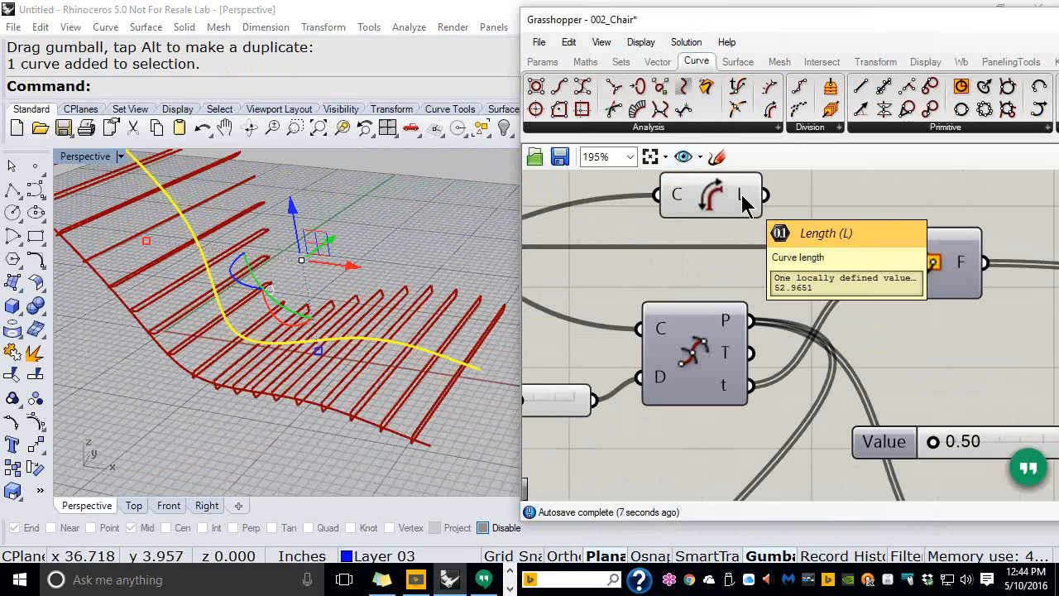
pyautogui.scroll(-5, 733, 230)
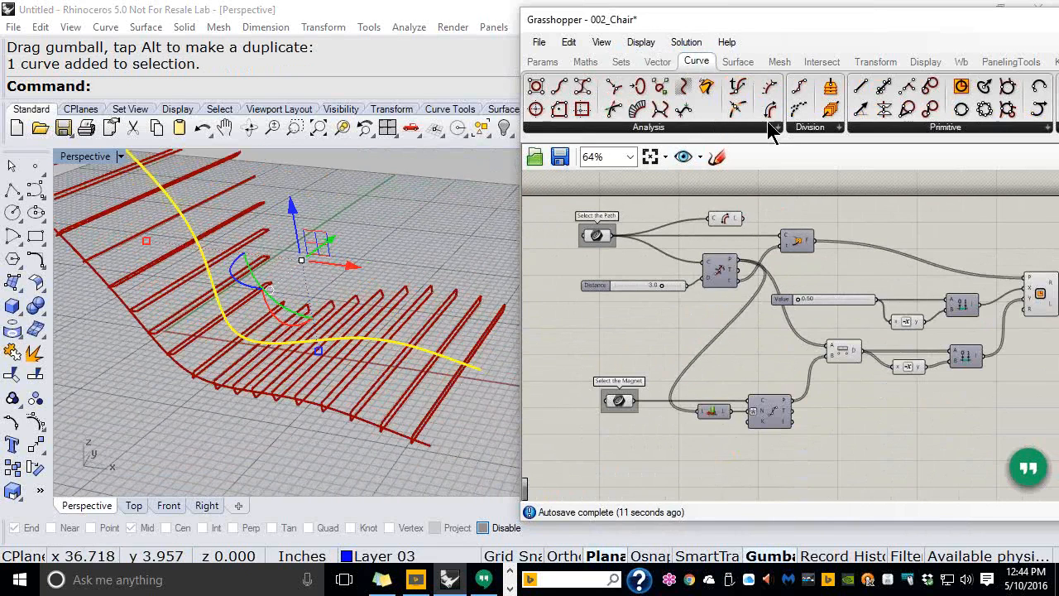
# Add a second Length component fed by Select the Magnet, reading 54.13916
pyautogui.moveTo(769, 109); pyautogui.dragTo(689, 347)
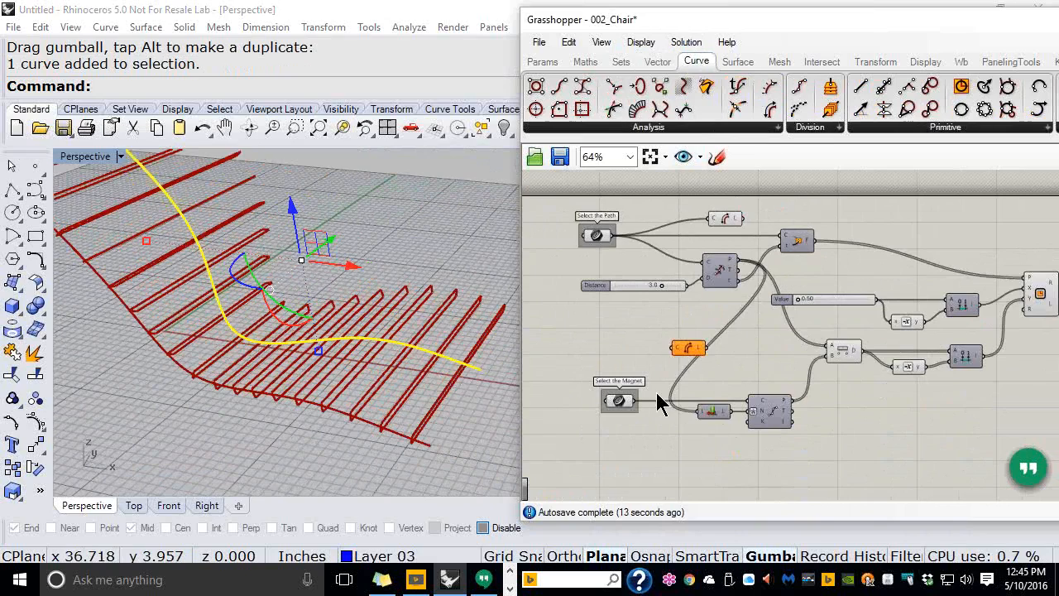
pyautogui.scroll(3, 656, 392)
pyautogui.press('Escape')
pyautogui.click(192, 376)
pyautogui.moveTo(192, 376); pyautogui.dragTo(239, 284, button='right')
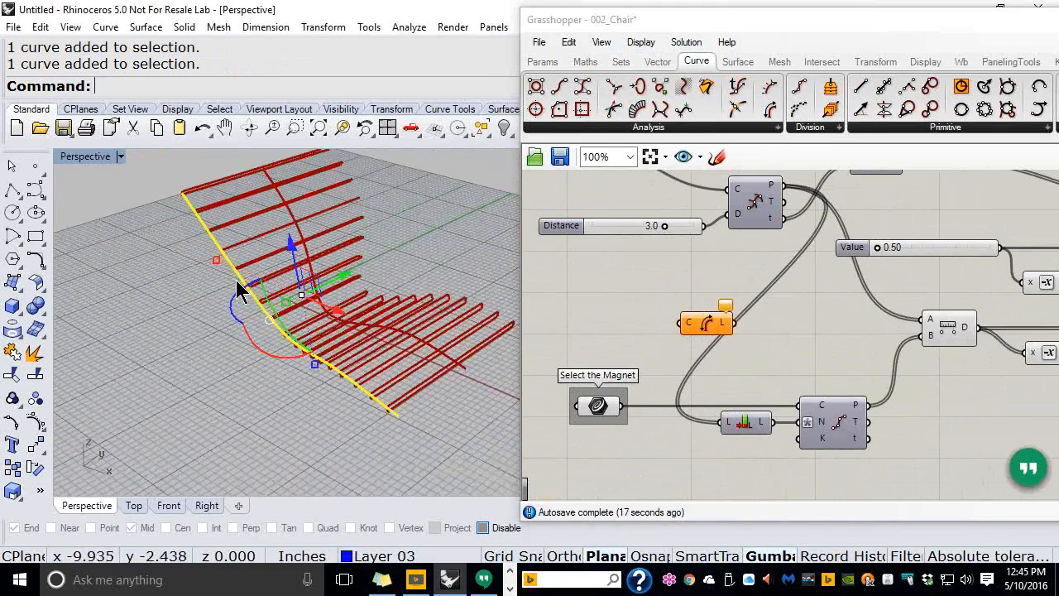
pyautogui.moveTo(622, 406); pyautogui.dragTo(680, 323)
pyautogui.scroll(3, 707, 321)
pyautogui.scroll(1, 707, 321)
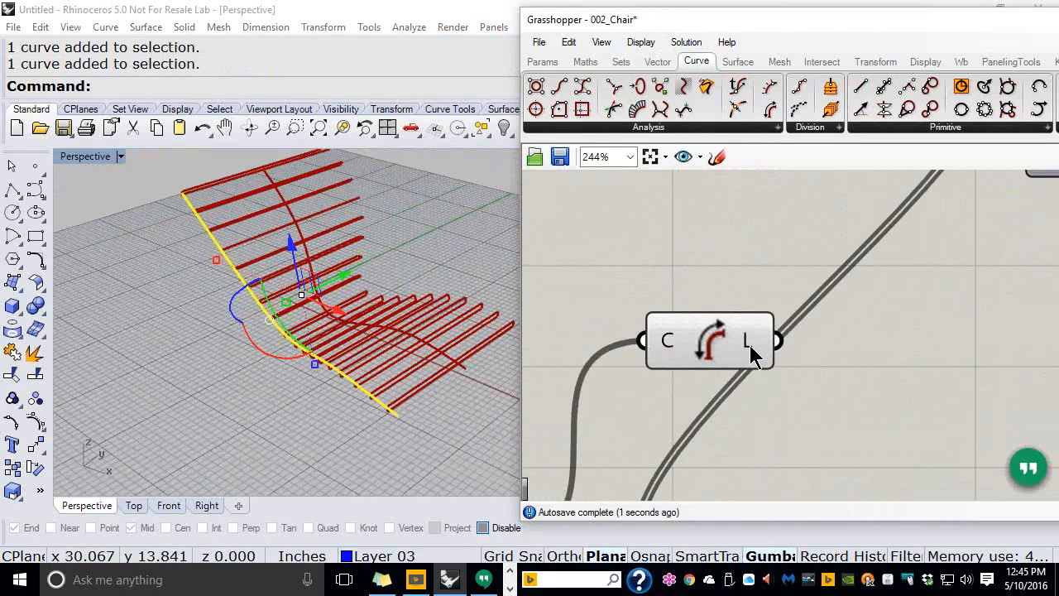
pyautogui.moveTo(751, 352)
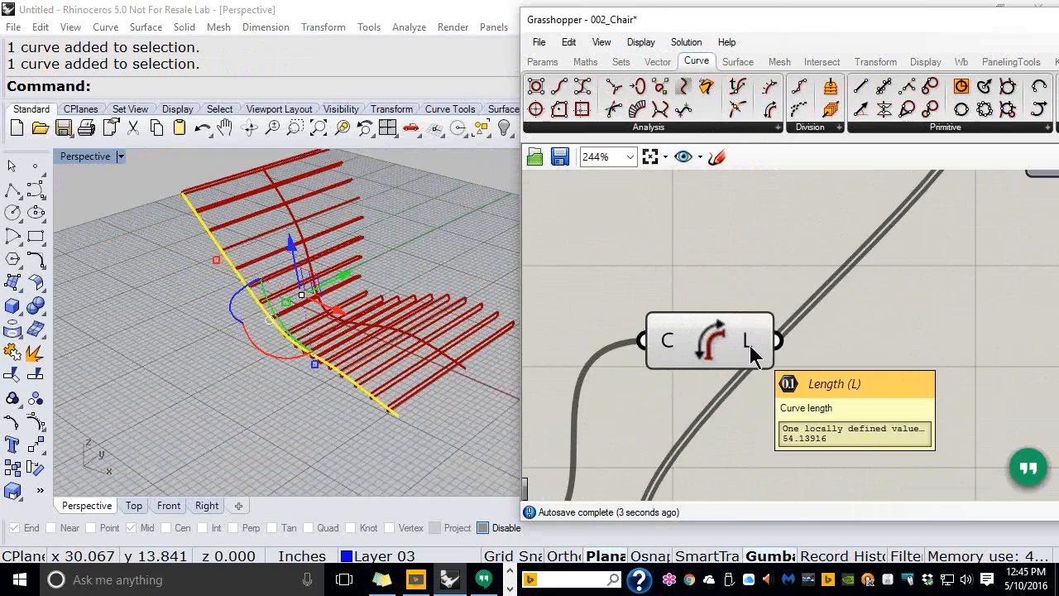
pyautogui.scroll(-5, 749, 354)
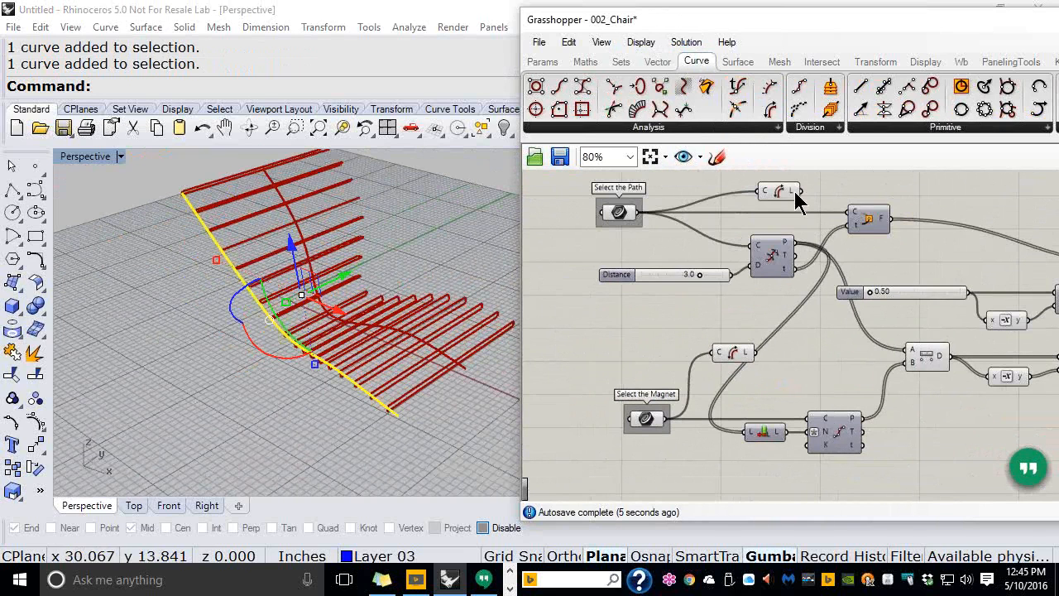
pyautogui.moveTo(792, 199)
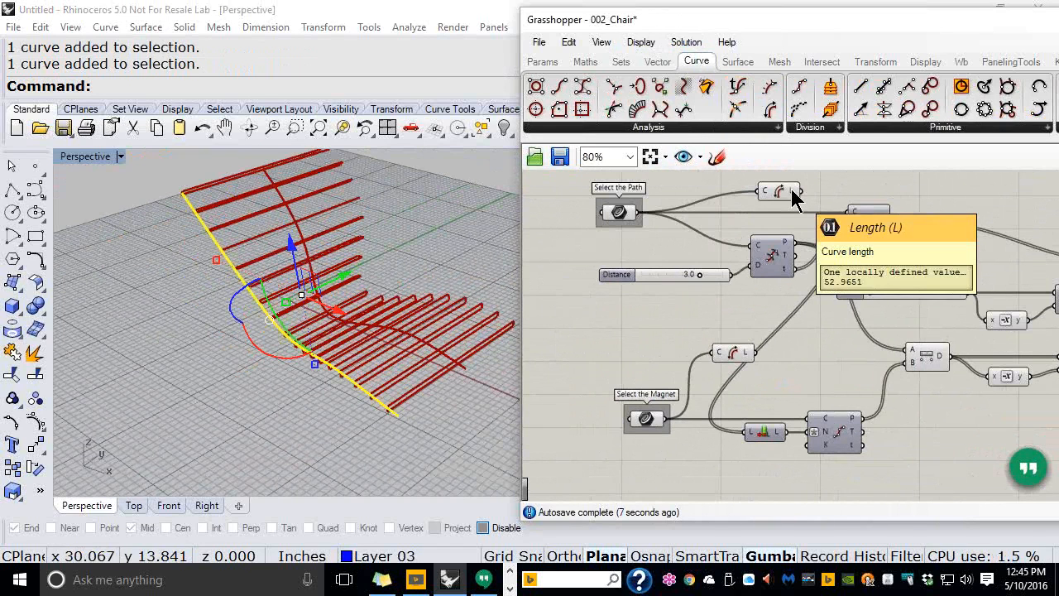
pyautogui.scroll(3, 749, 357)
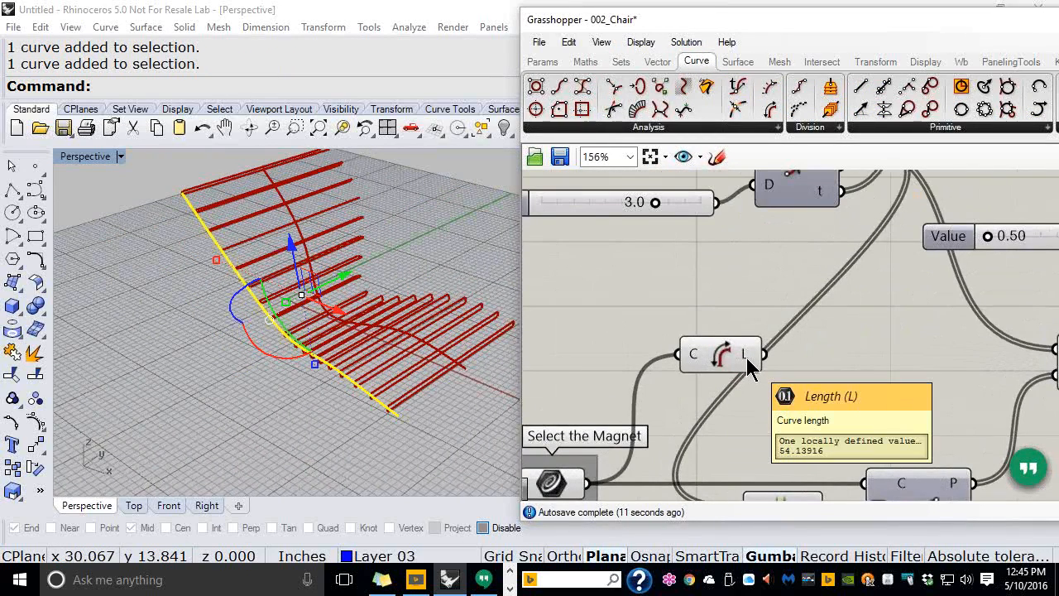
pyautogui.scroll(-3, 746, 357)
pyautogui.scroll(5, 781, 273)
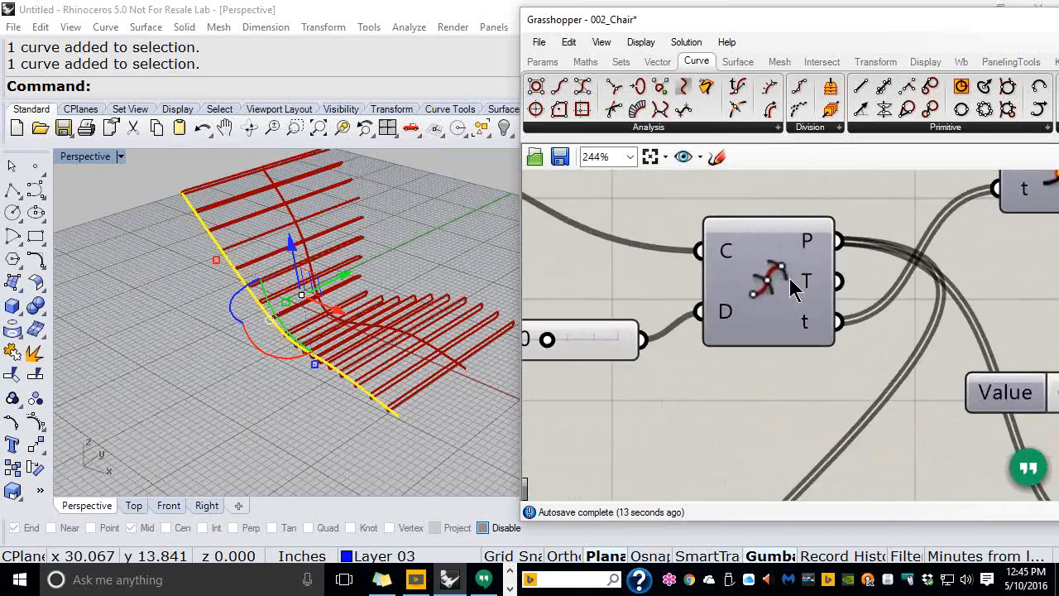
pyautogui.scroll(5, 790, 281)
# Reposition both Length components beside their path and magnet inputs
pyautogui.click(749, 273)
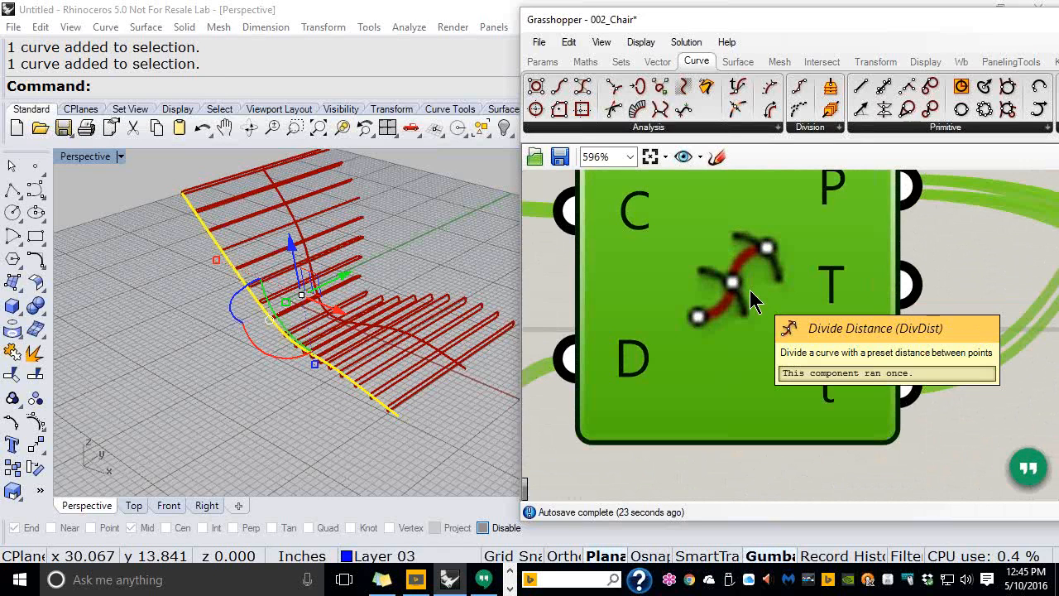
pyautogui.scroll(-5, 728, 282)
pyautogui.scroll(-3, 722, 287)
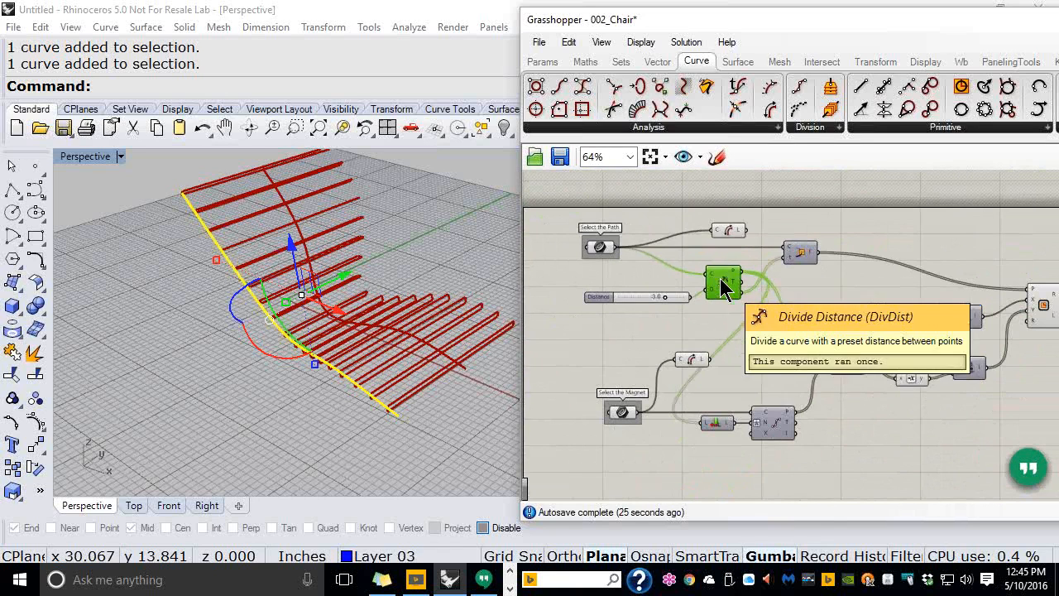
pyautogui.moveTo(733, 231); pyautogui.dragTo(709, 225)
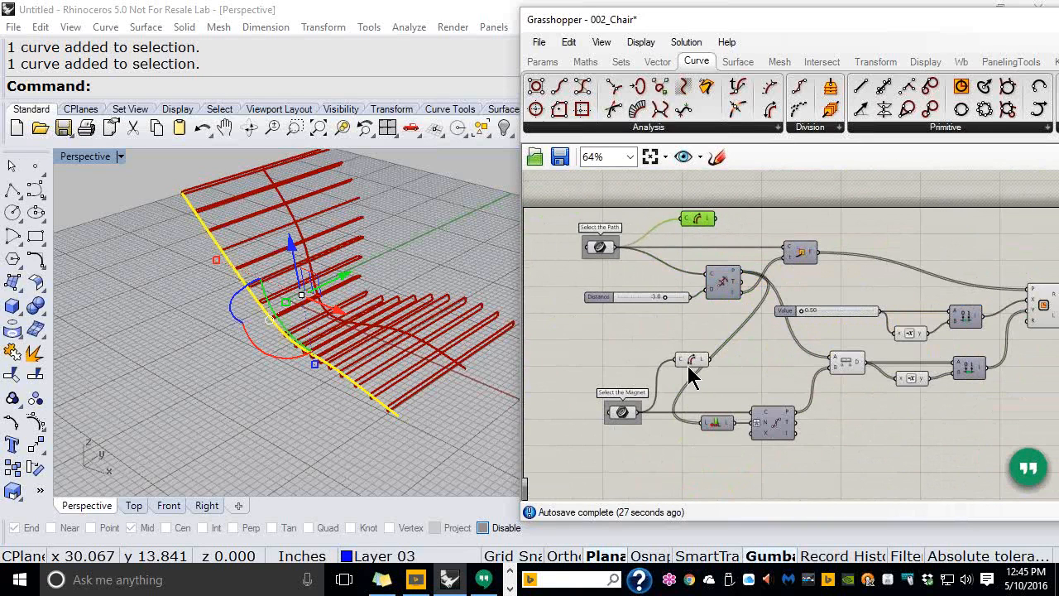
pyautogui.moveTo(690, 360)
pyautogui.mouseDown()
pyautogui.moveTo(696, 331)
pyautogui.moveTo(689, 350)
pyautogui.mouseUp()
pyautogui.click(721, 384)
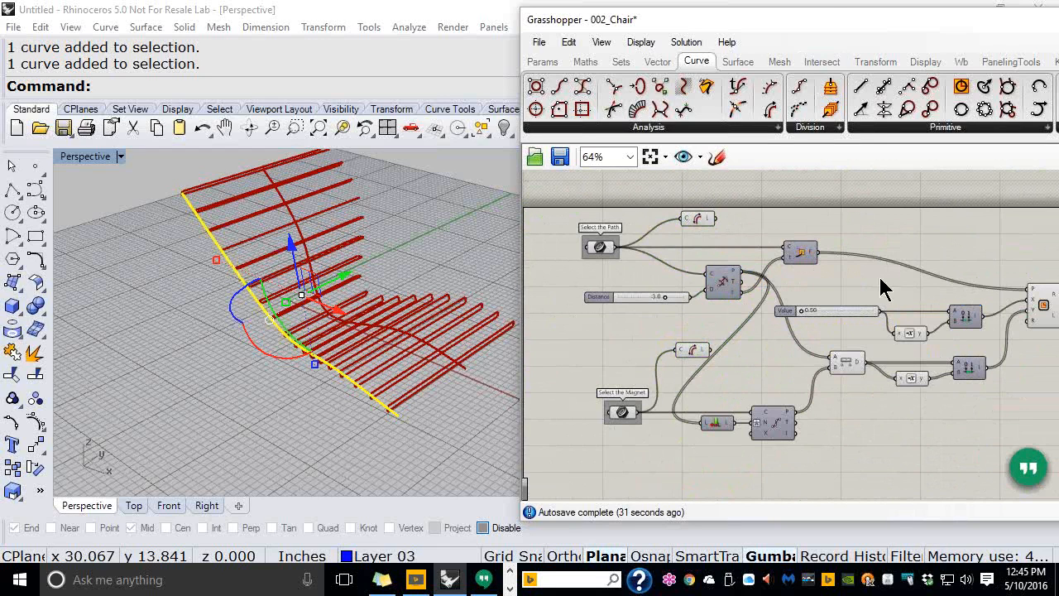
# Move and enlarge the Grasshopper window and centre the definition on the canvas
pyautogui.moveTo(829, 37); pyautogui.dragTo(785, 42)
pyautogui.keyDown('shift'); pyautogui.moveTo(402, 271); pyautogui.dragTo(239, 304, button='right'); pyautogui.keyUp('shift')
pyautogui.click(274, 290)
pyautogui.moveTo(646, 28); pyautogui.dragTo(443, 25)
pyautogui.moveTo(656, 519); pyautogui.dragTo(656, 540)
pyautogui.scroll(2, 533, 253)
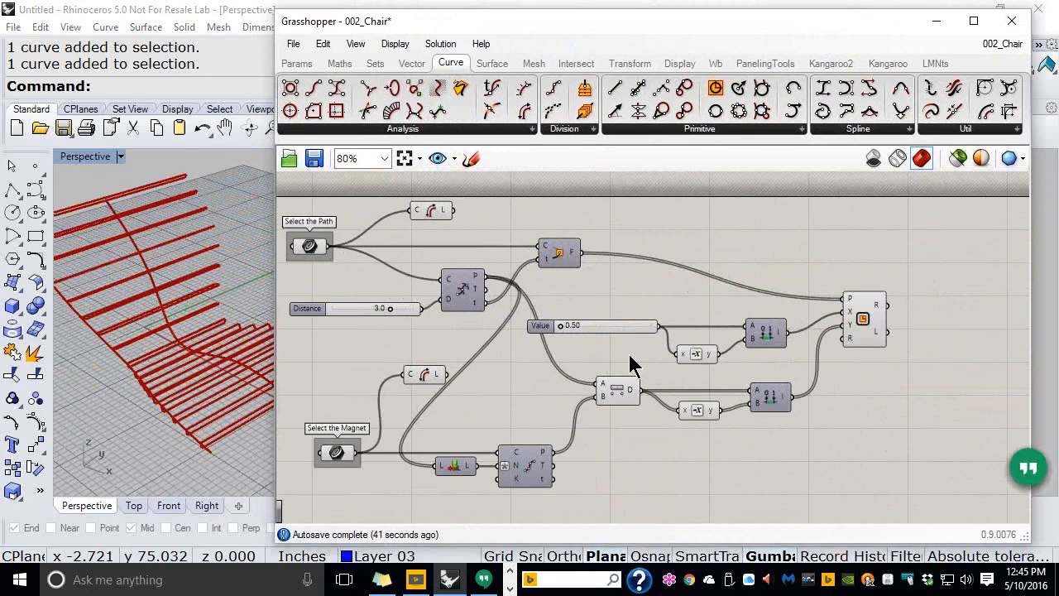
pyautogui.moveTo(634, 366); pyautogui.dragTo(574, 347, button='right')
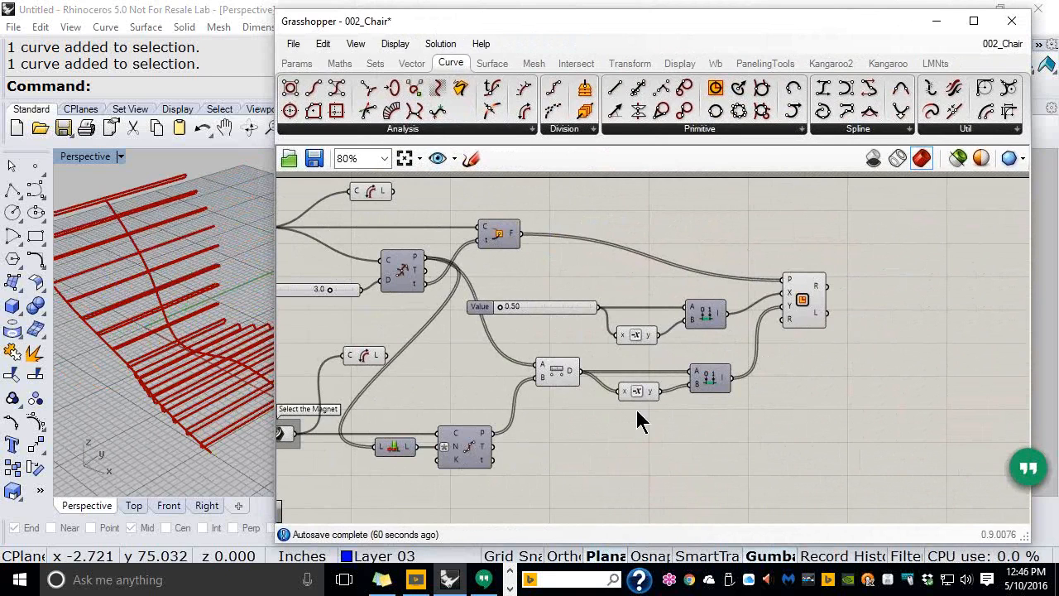
pyautogui.click(629, 66)
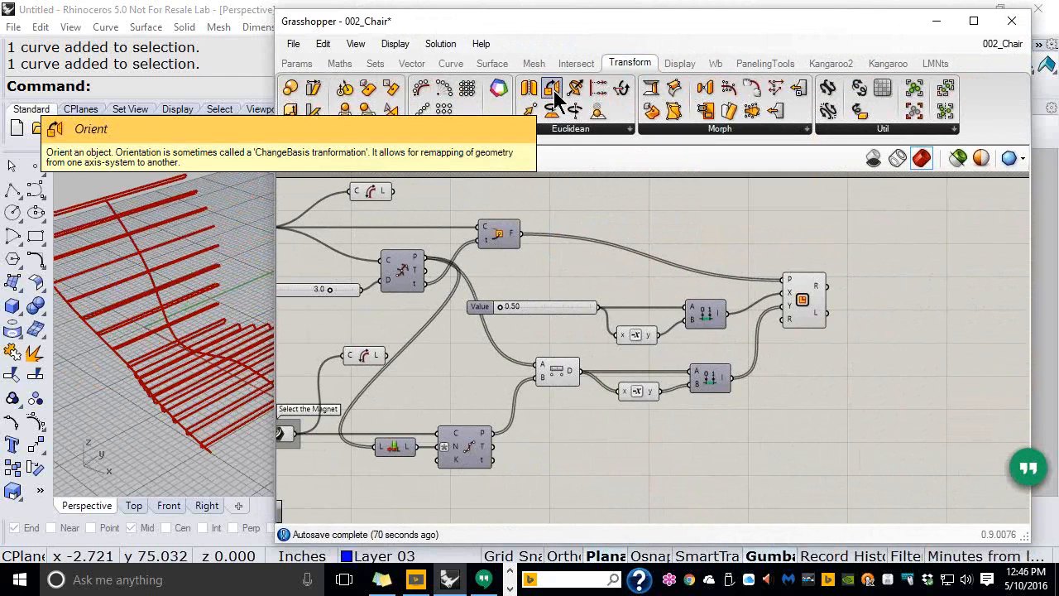
pyautogui.moveTo(556, 98); pyautogui.dragTo(902, 306)
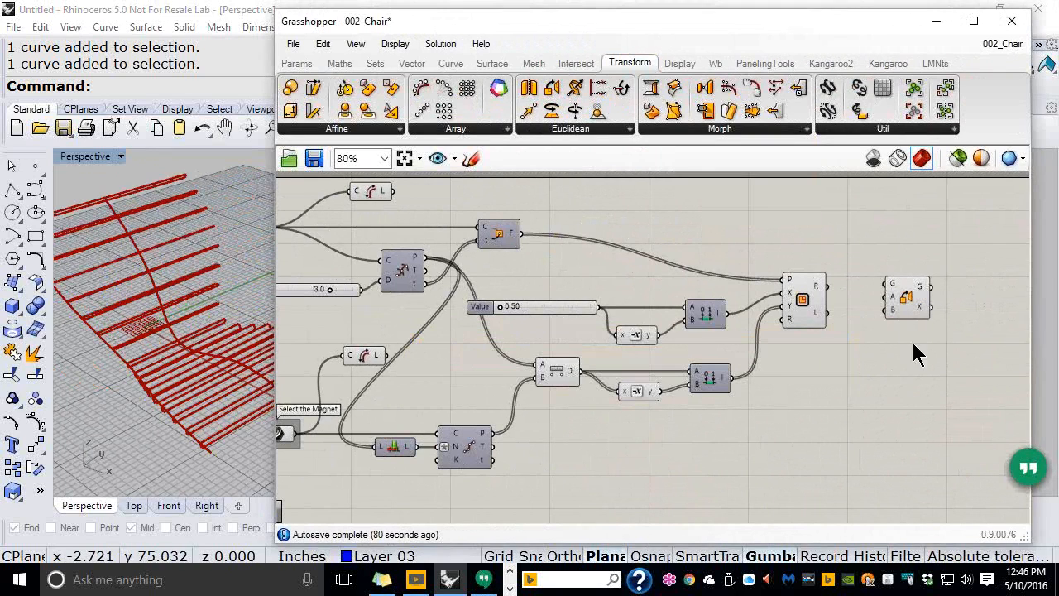
pyautogui.moveTo(911, 313); pyautogui.dragTo(894, 388)
pyautogui.scroll(3, 876, 356)
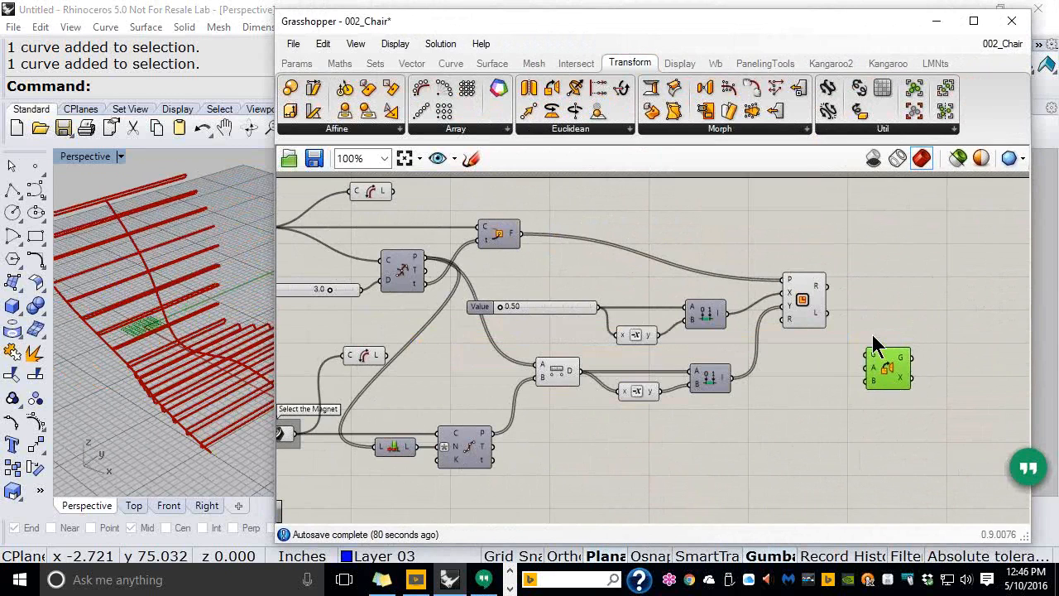
pyautogui.click(797, 362)
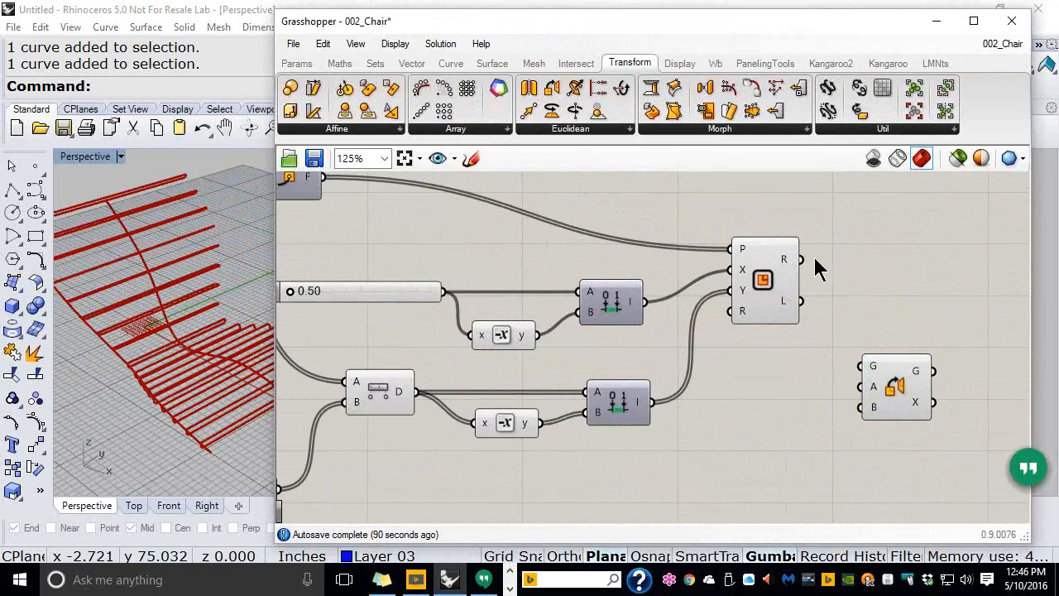
pyautogui.moveTo(802, 261); pyautogui.dragTo(861, 365)
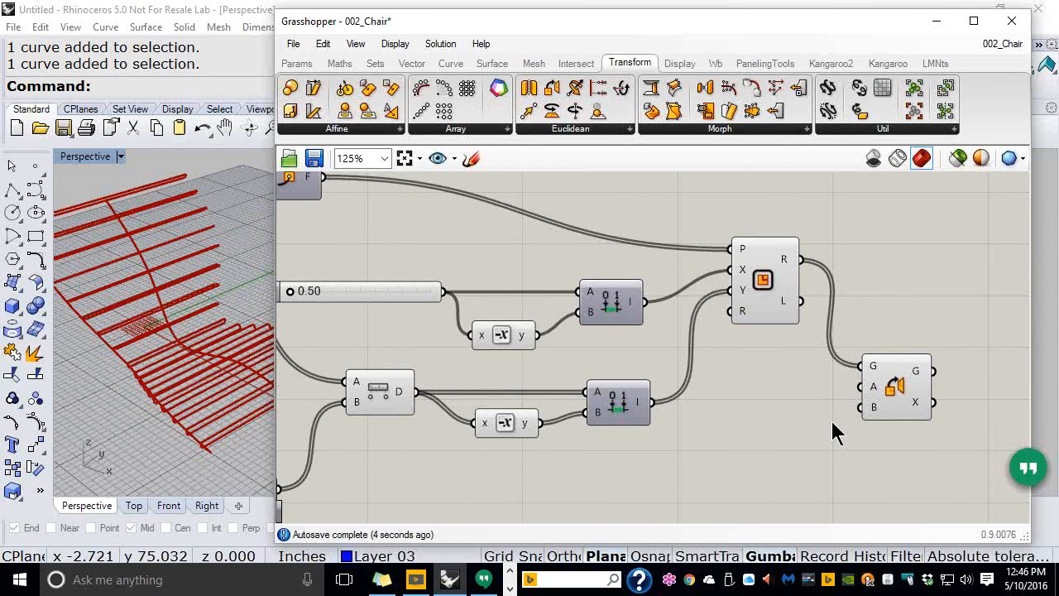
pyautogui.scroll(-2, 747, 379)
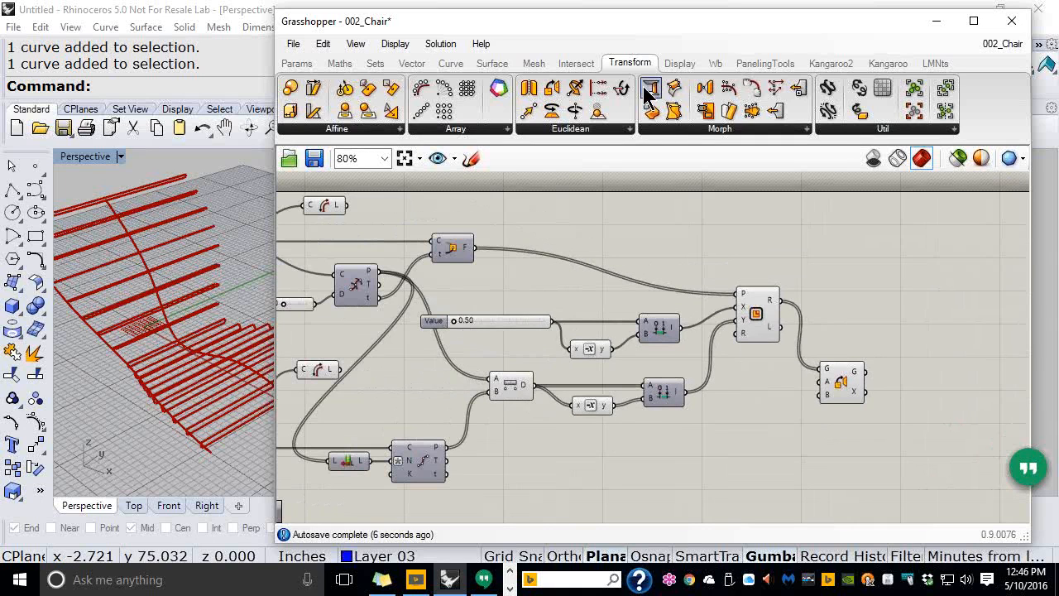
pyautogui.moveTo(657, 33); pyautogui.dragTo(721, 38)
pyautogui.moveTo(832, 289); pyautogui.dragTo(713, 295, button='right')
pyautogui.scroll(3, 703, 308)
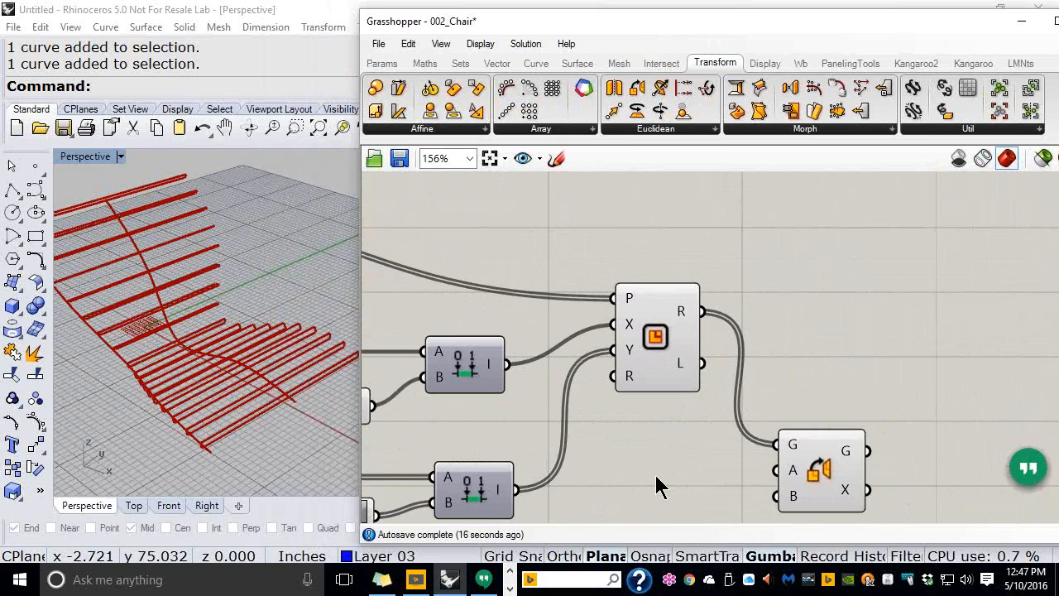
# Add an Edge Surface component taking the transformed slat curves into its E input
pyautogui.click(579, 65)
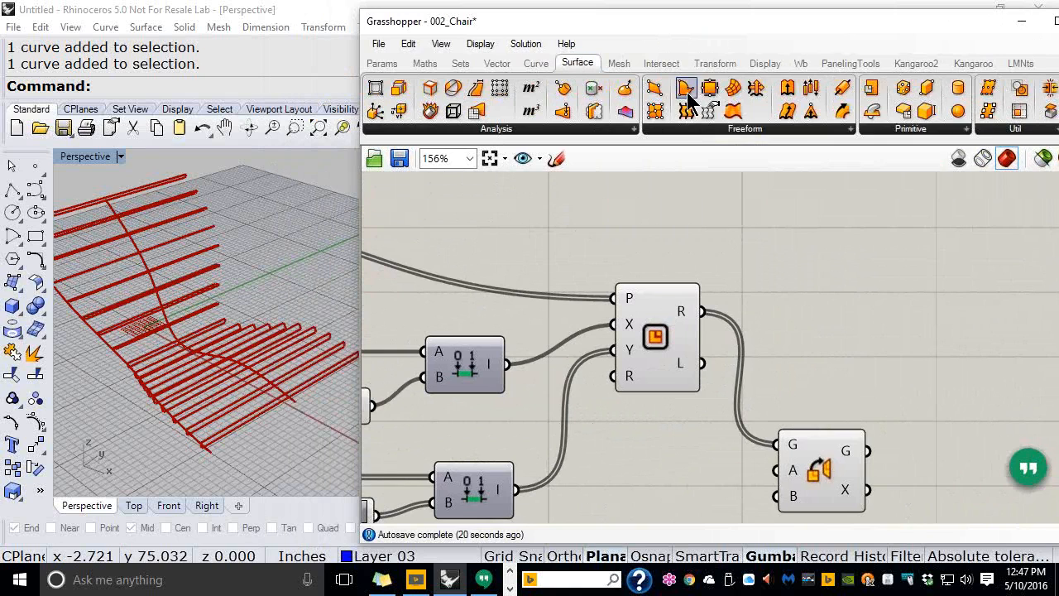
pyautogui.moveTo(686, 111); pyautogui.dragTo(795, 229)
pyautogui.moveTo(703, 311); pyautogui.dragTo(756, 231)
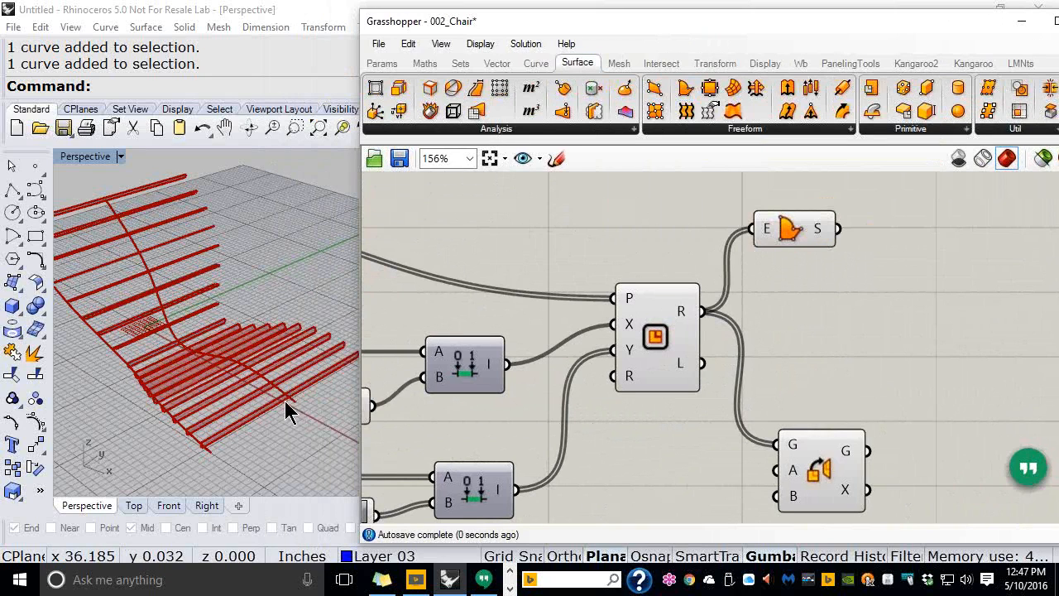
pyautogui.moveTo(285, 400); pyautogui.dragTo(324, 346, button='right')
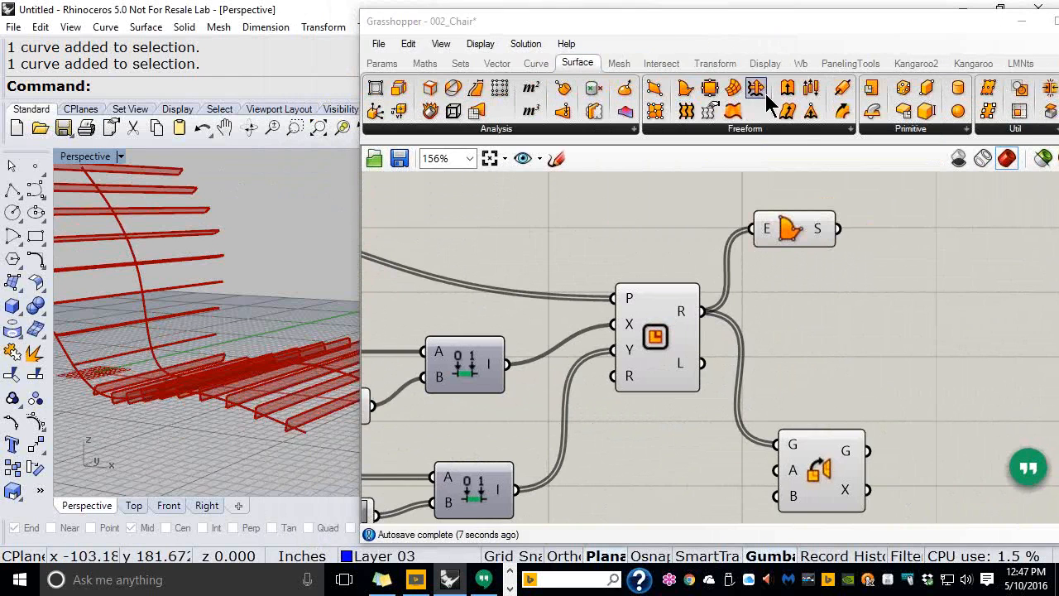
# Add an Extrude component with the edge surfaces wired into its Base input
pyautogui.click(787, 89)
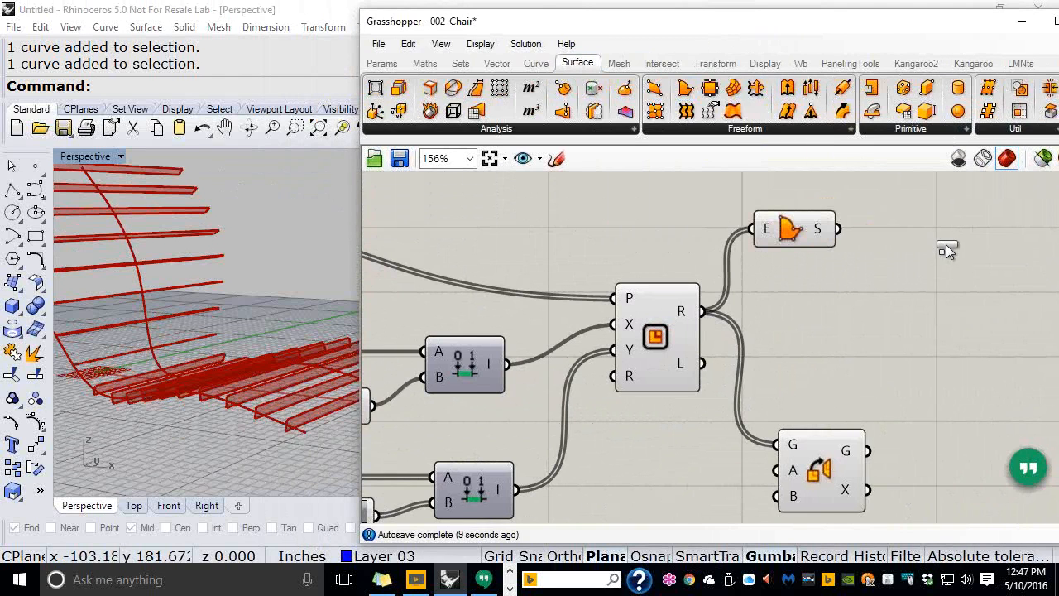
pyautogui.click(950, 244)
pyautogui.moveTo(838, 230); pyautogui.dragTo(889, 234)
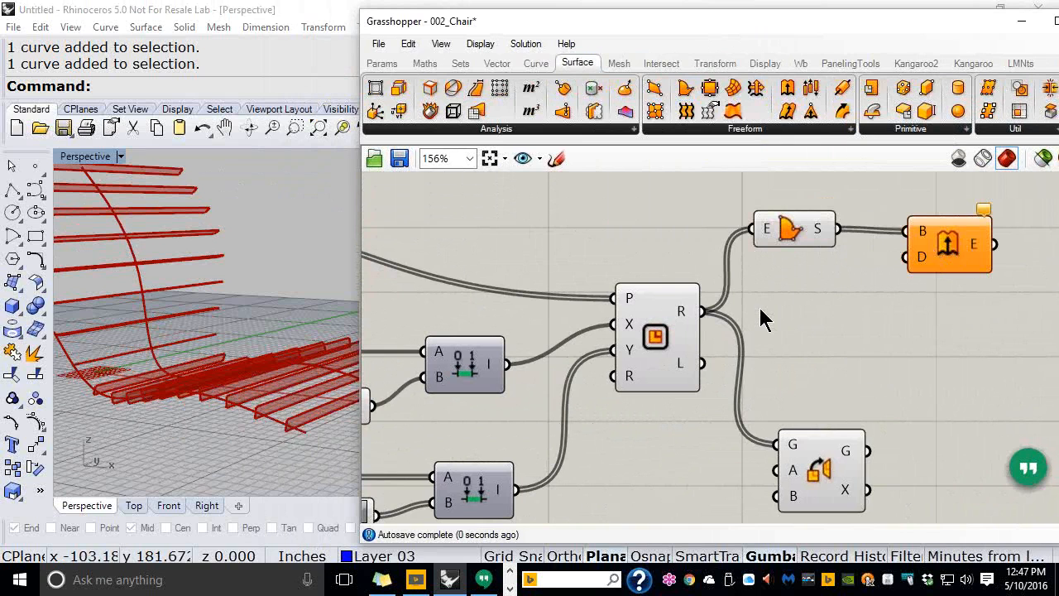
pyautogui.scroll(-4, 875, 306)
pyautogui.click(832, 277)
pyautogui.moveTo(830, 269); pyautogui.dragTo(854, 271)
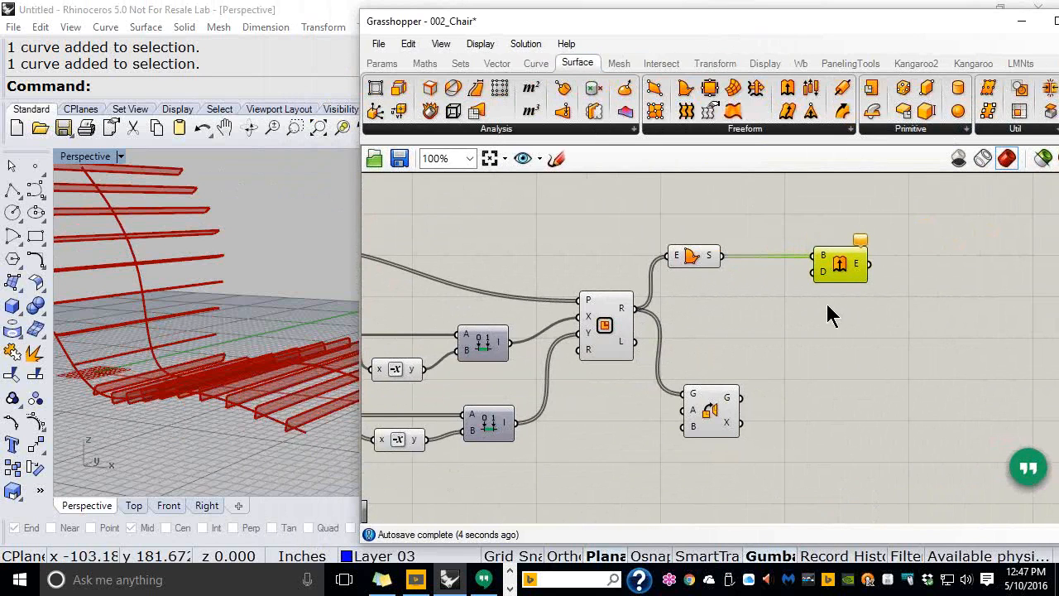
pyautogui.moveTo(752, 34); pyautogui.dragTo(700, 33)
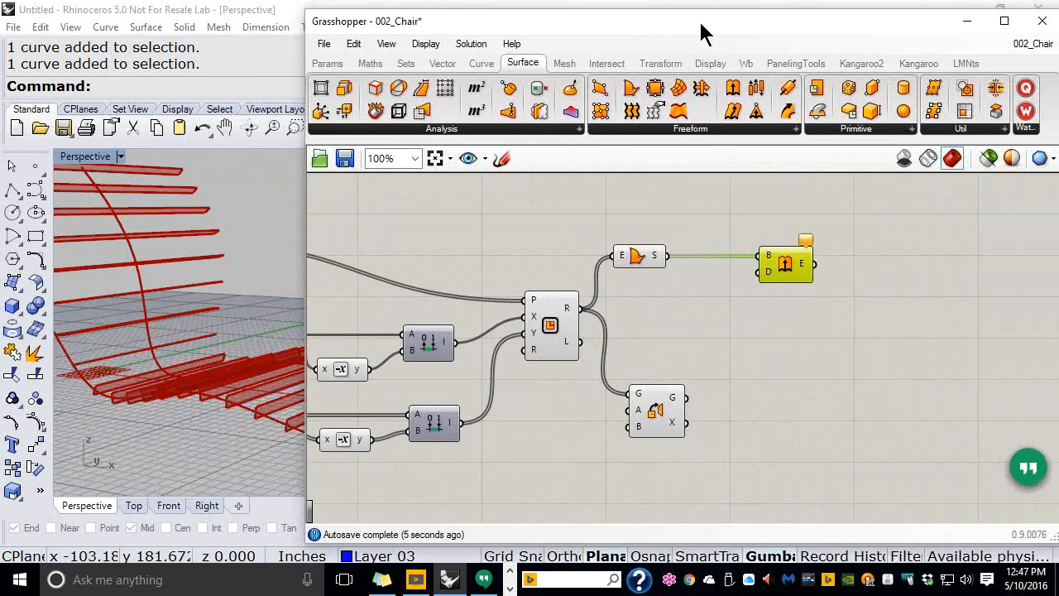
# Place a vector Amplitude component just below the Extrude component
pyautogui.click(442, 65)
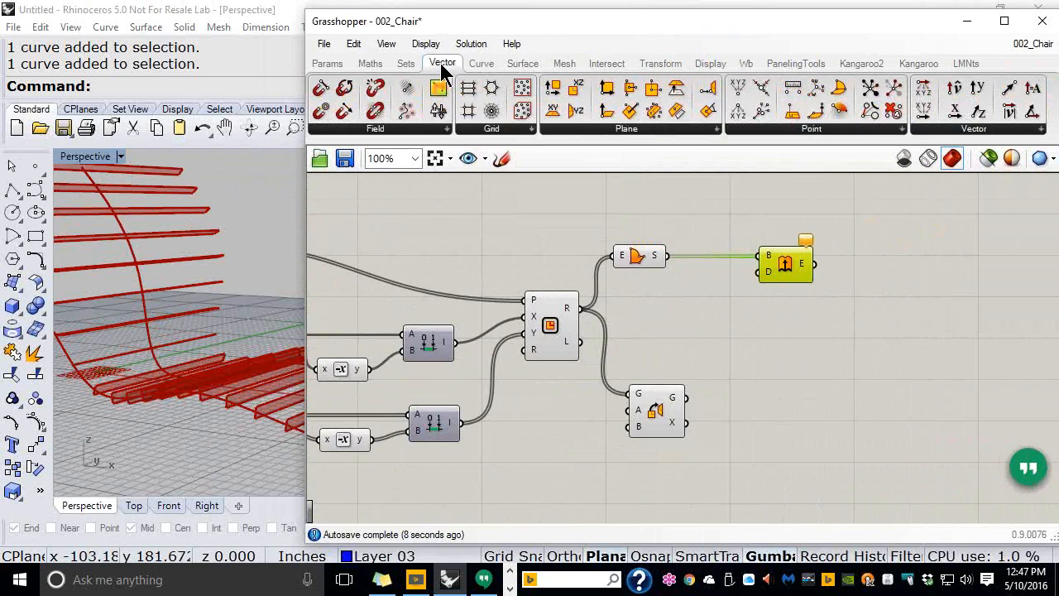
pyautogui.click(969, 130)
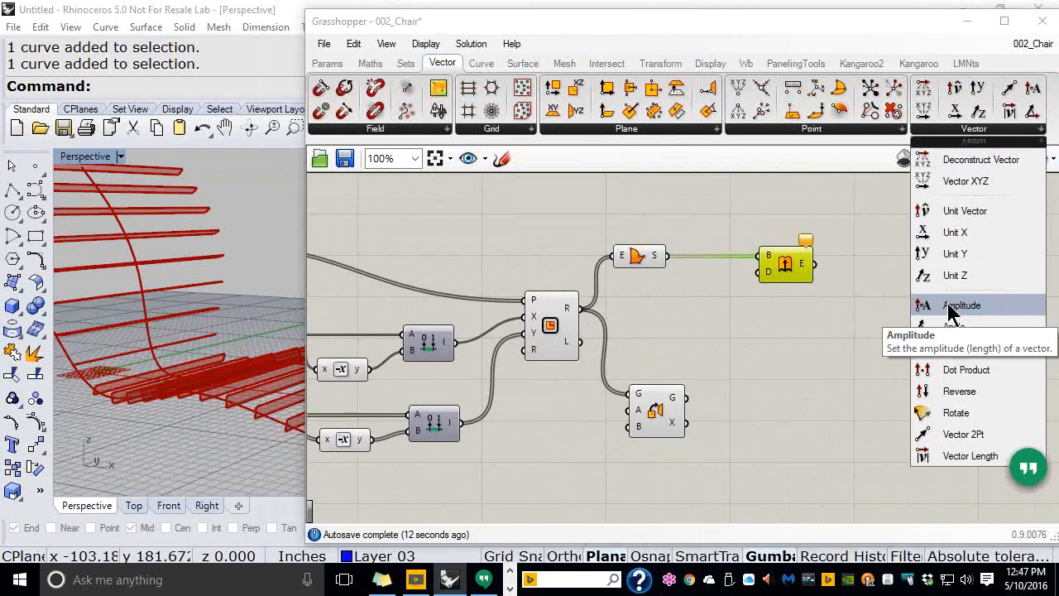
pyautogui.click(951, 306)
pyautogui.click(717, 310)
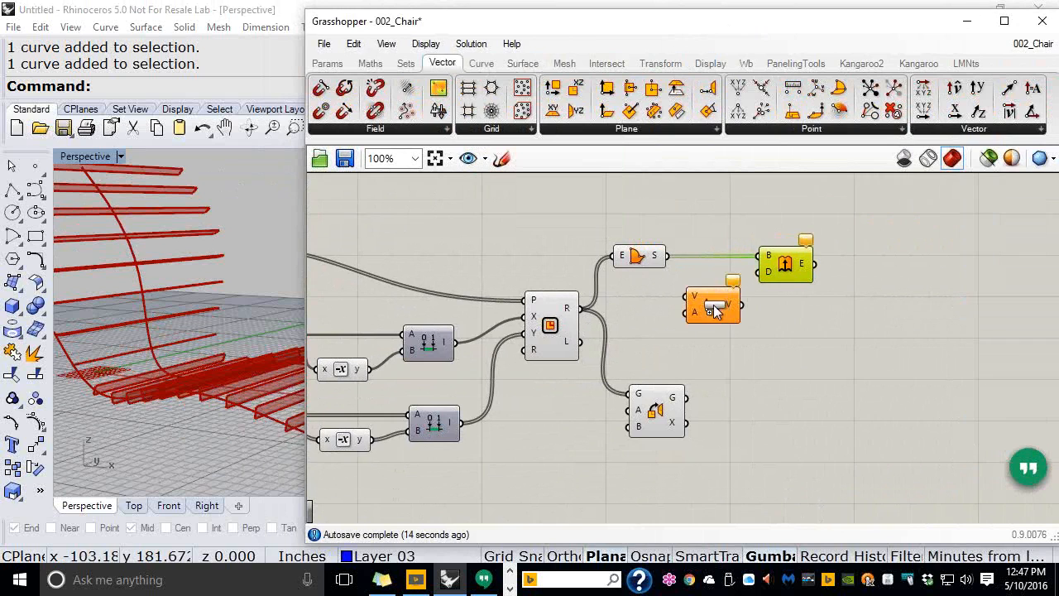
# Show where Extrude and Amplitude live in the ribbon and frame the whole definition
pyautogui.keyDown('ctrl'); pyautogui.keyDown('alt'); pyautogui.click(789, 265); pyautogui.keyUp('alt'); pyautogui.keyUp('ctrl')
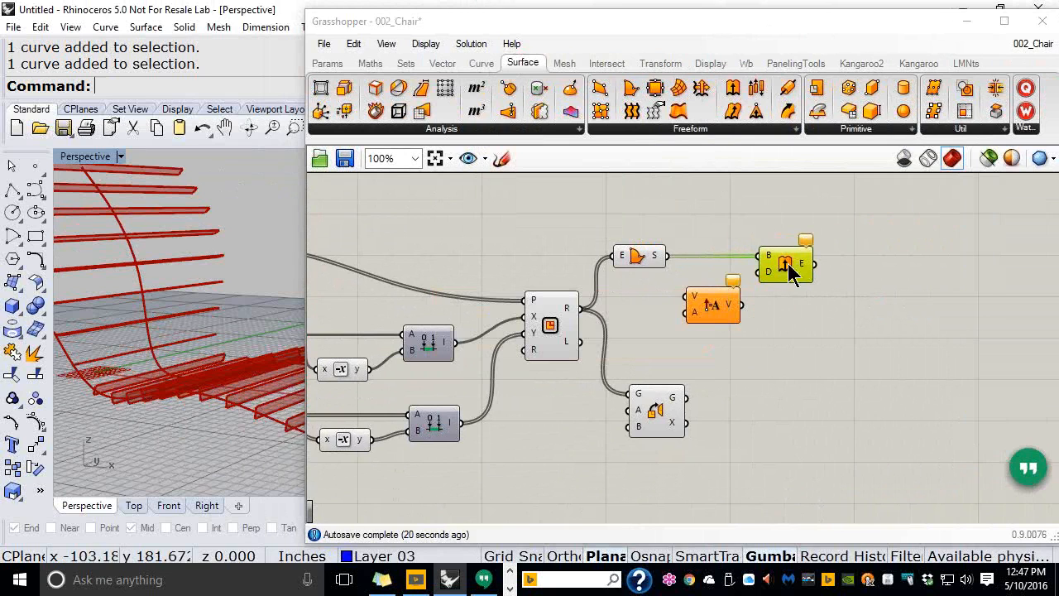
pyautogui.keyDown('ctrl'); pyautogui.keyDown('alt'); pyautogui.click(717, 307); pyautogui.keyUp('alt'); pyautogui.keyUp('ctrl')
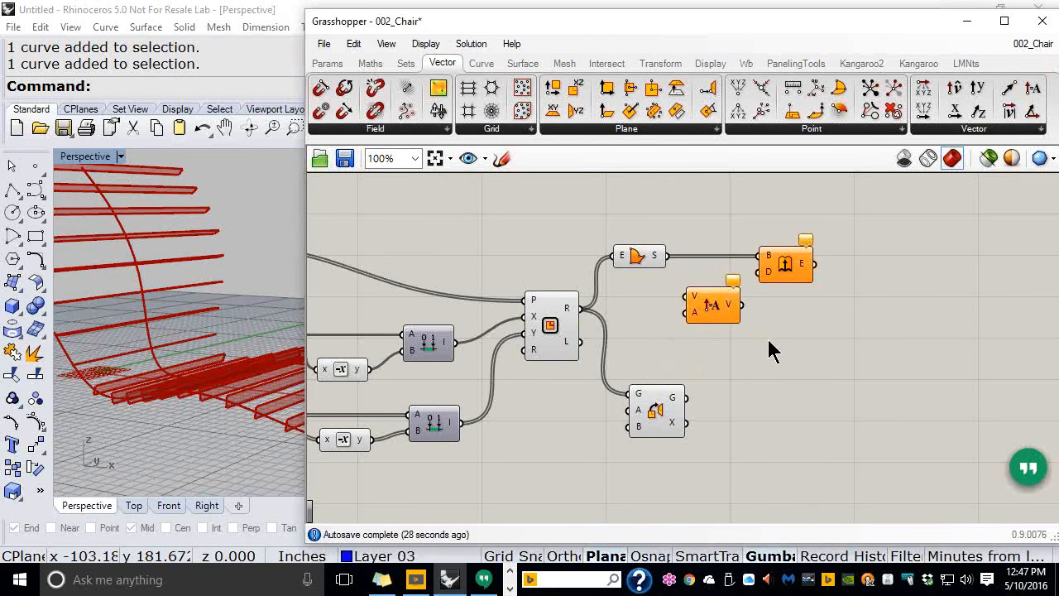
pyautogui.scroll(-1, 745, 360)
pyautogui.moveTo(747, 359); pyautogui.dragTo(921, 329, button='right')
pyautogui.scroll(1, 740, 276)
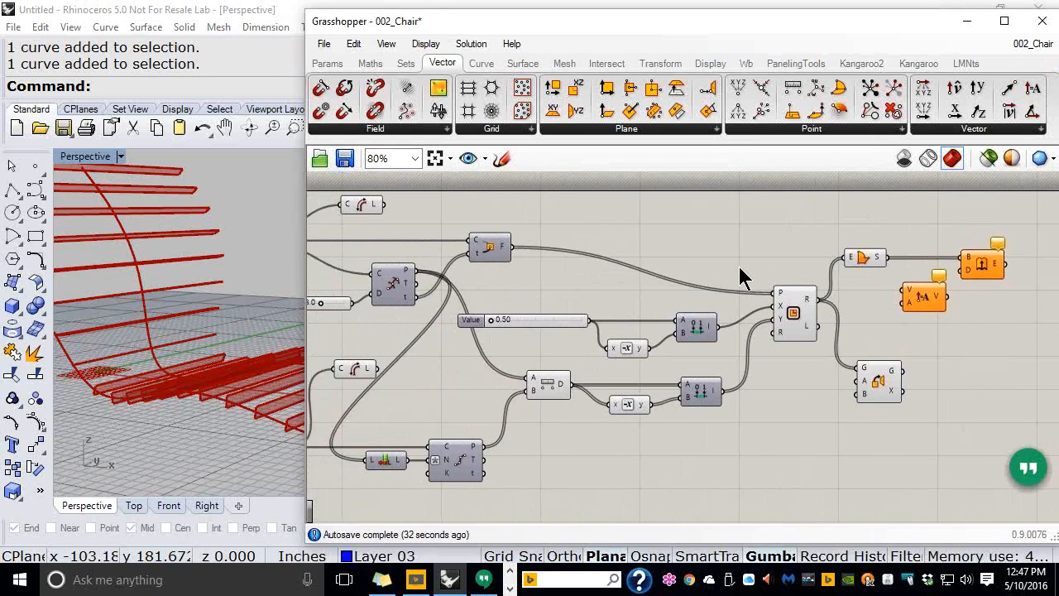
pyautogui.scroll(-1, 739, 277)
pyautogui.moveTo(740, 273); pyautogui.dragTo(781, 251, button='right')
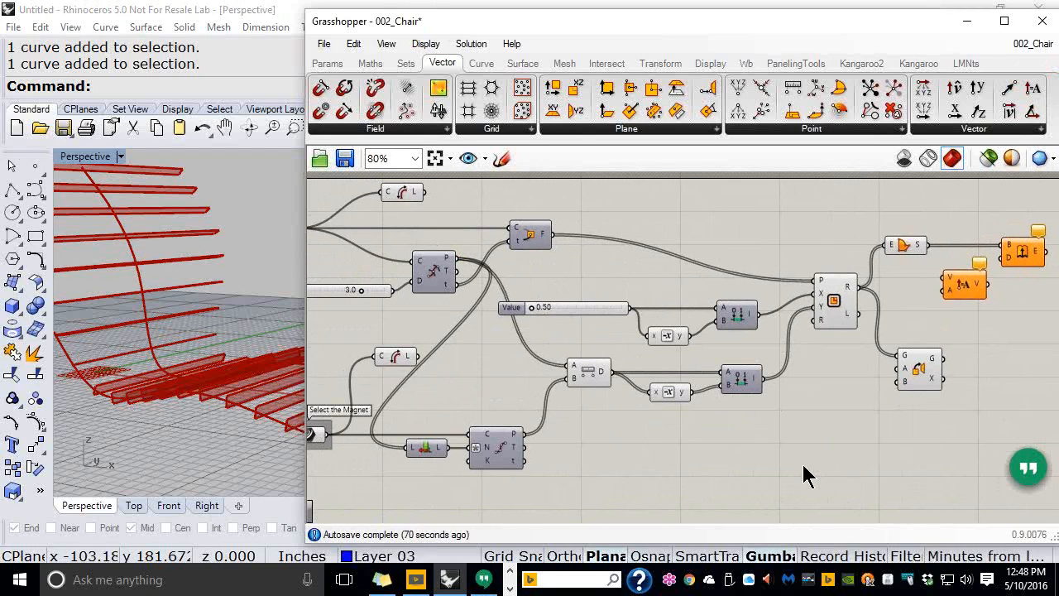
# Wire the curve division tangents into the Amplitude component's vector input
pyautogui.moveTo(709, 269); pyautogui.dragTo(686, 273, button='right')
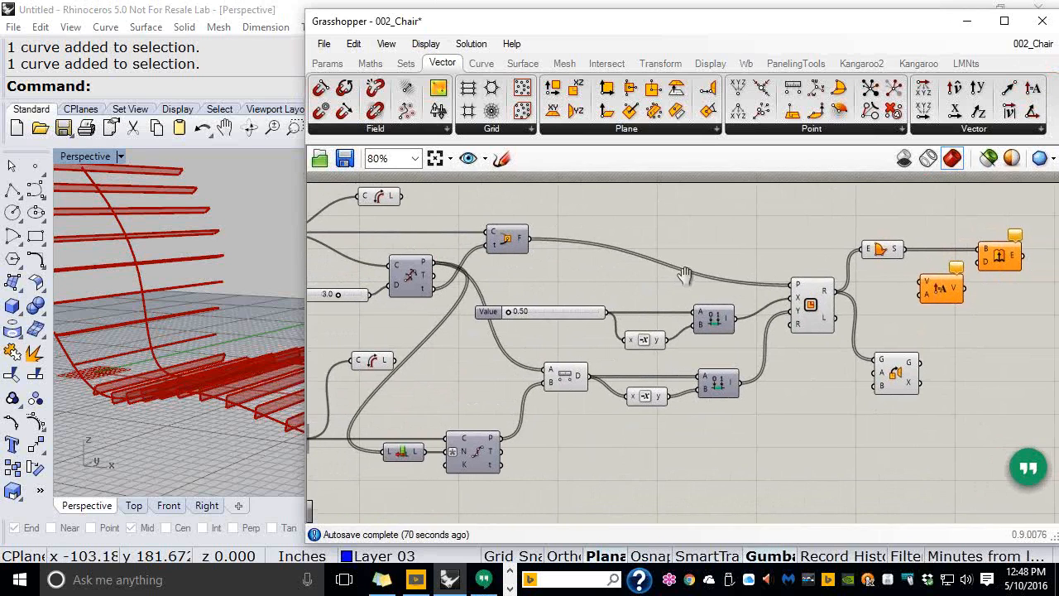
pyautogui.moveTo(683, 32); pyautogui.dragTo(592, 33)
pyautogui.moveTo(969, 326); pyautogui.dragTo(1031, 329)
pyautogui.scroll(1, 509, 254)
pyautogui.moveTo(526, 259); pyautogui.dragTo(540, 239, button='right')
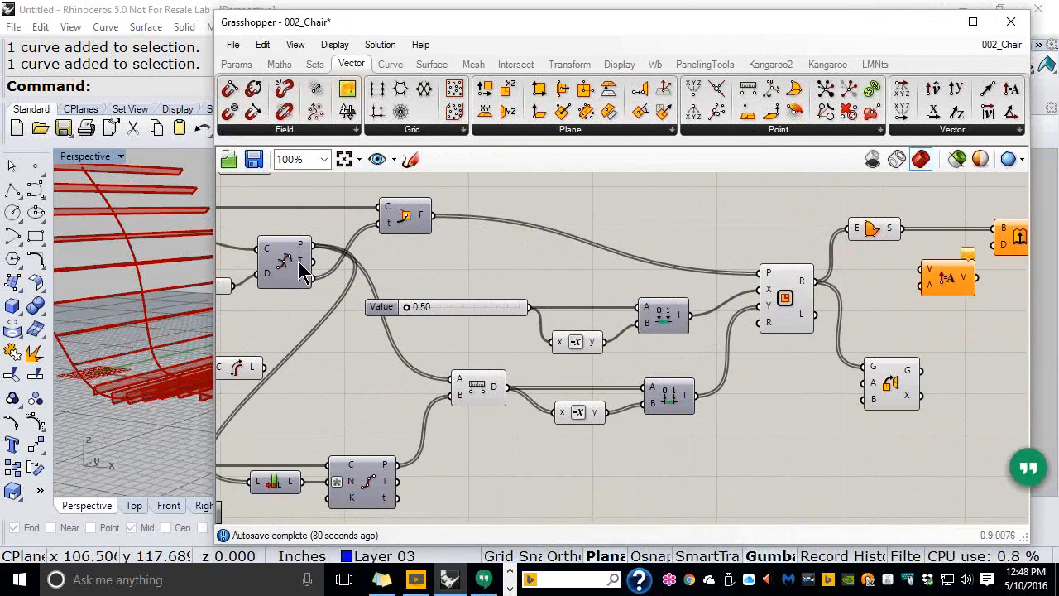
pyautogui.click(304, 265)
pyautogui.moveTo(367, 266); pyautogui.dragTo(918, 269)
pyautogui.click(909, 274)
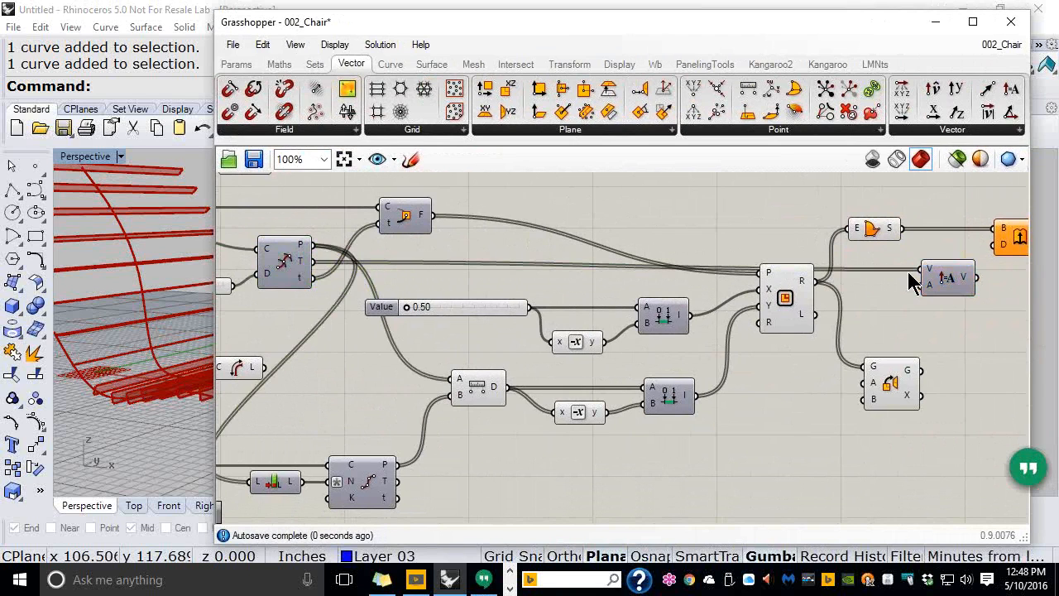
# Create a 0.25<2.0 number slider and wire it into Amplitude's length input
pyautogui.moveTo(859, 311); pyautogui.dragTo(590, 362, button='right')
pyautogui.moveTo(805, 247); pyautogui.dragTo(579, 360)
pyautogui.moveTo(616, 293); pyautogui.dragTo(629, 219)
pyautogui.click(610, 319)
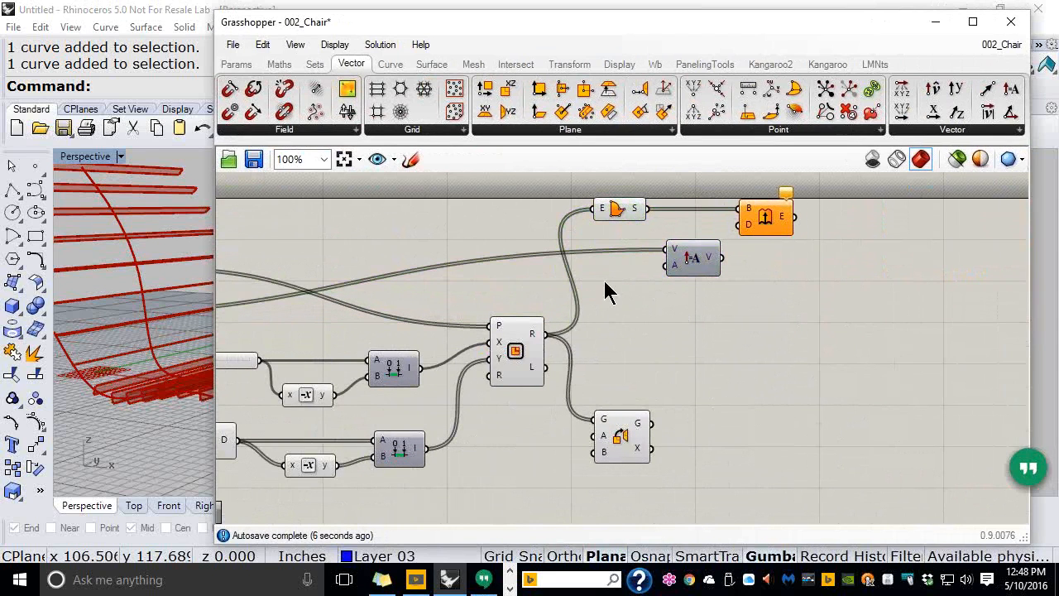
pyautogui.doubleClick(532, 271)
pyautogui.write('0.2')
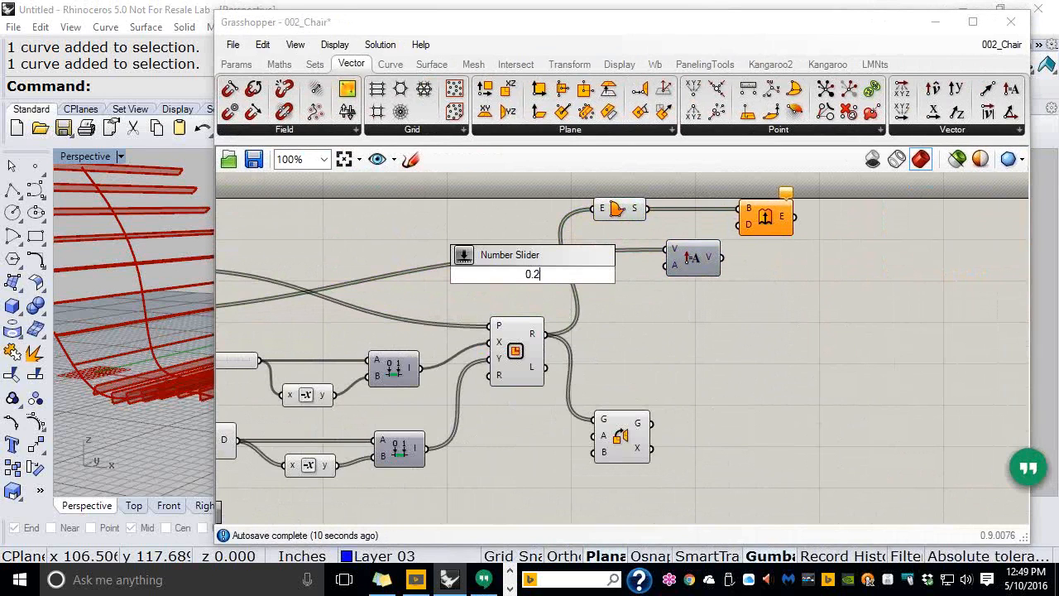
pyautogui.write('5<2.0')
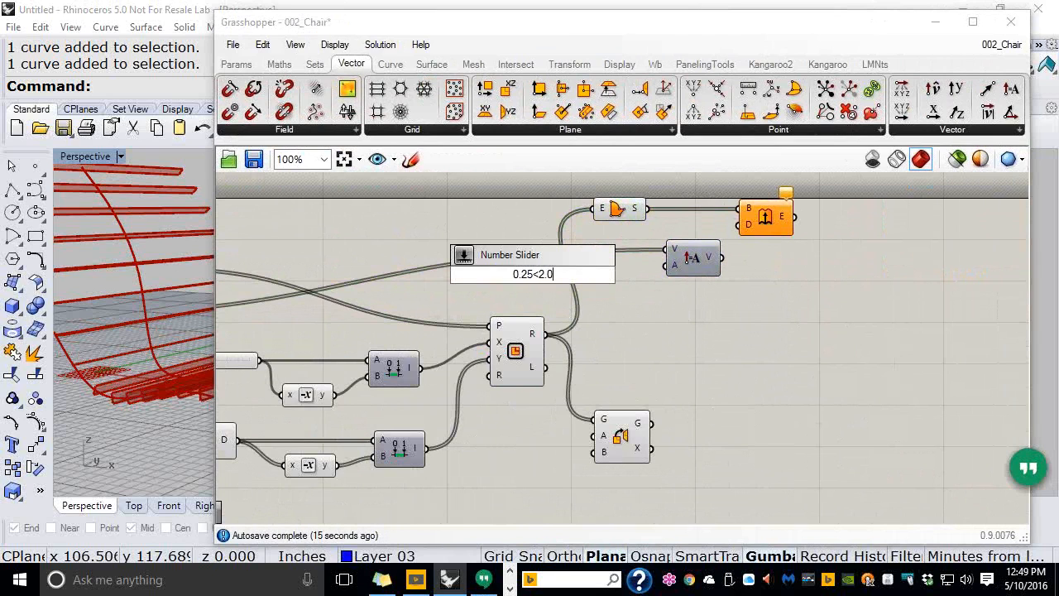
pyautogui.press('Return')
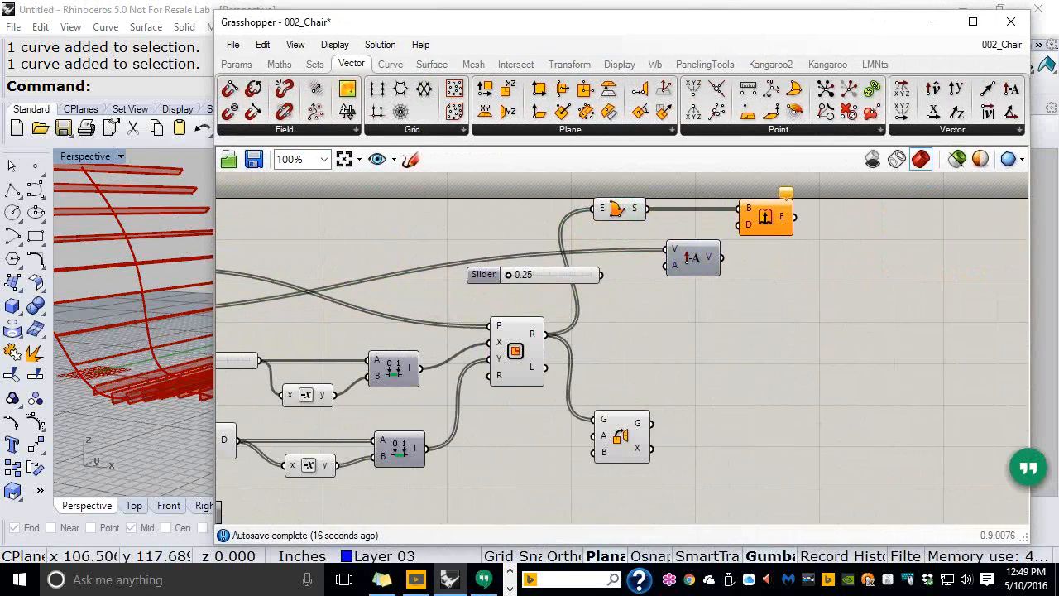
pyautogui.moveTo(599, 275); pyautogui.dragTo(670, 266)
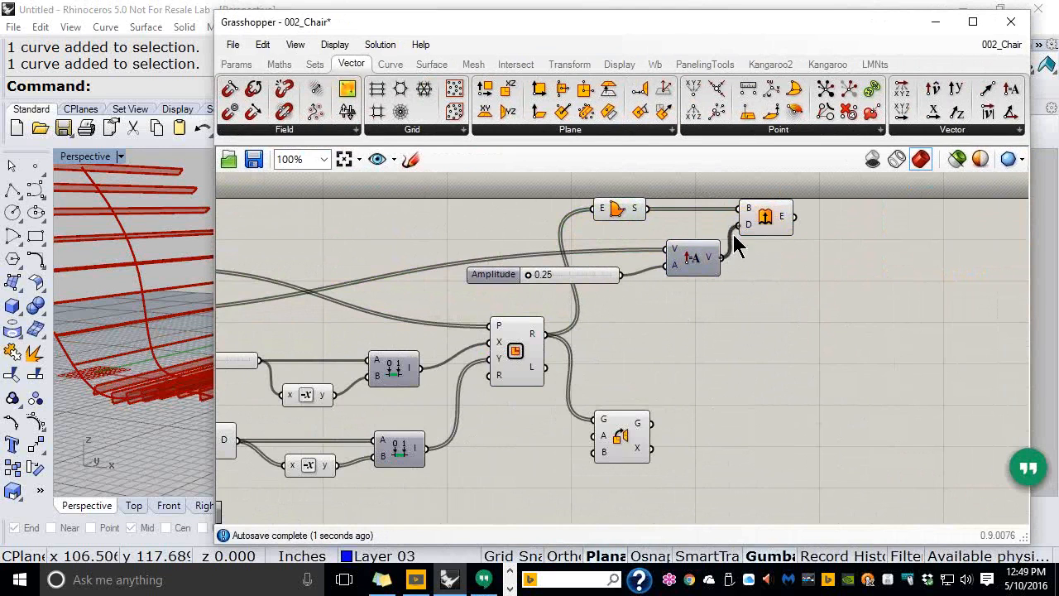
# Raise the Value slider to 0.79 and lower the Amplitude slider to 0.54
pyautogui.moveTo(608, 31); pyautogui.dragTo(622, 31)
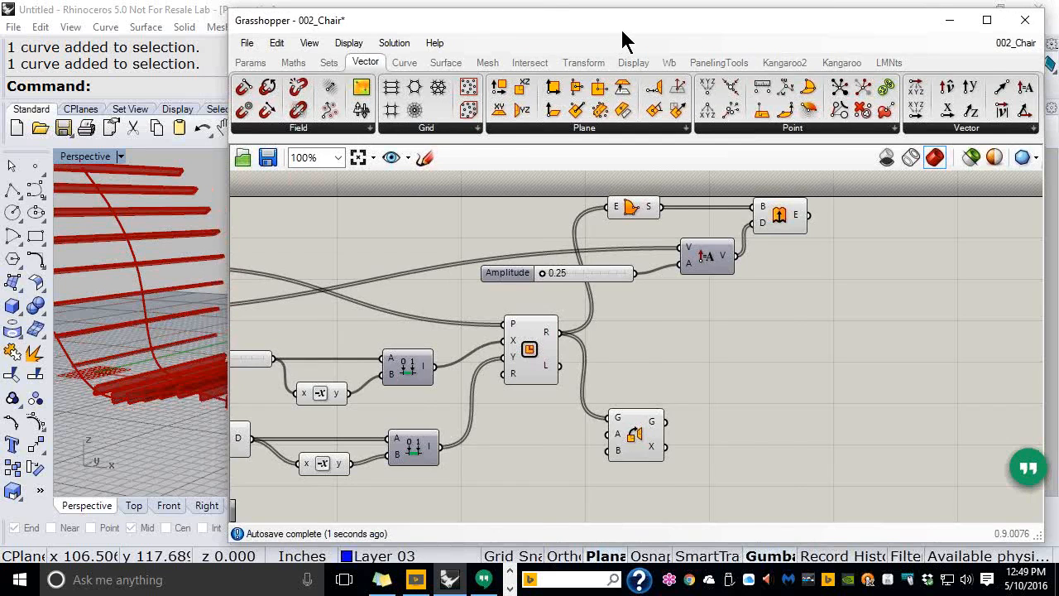
pyautogui.moveTo(622, 39); pyautogui.dragTo(716, 40)
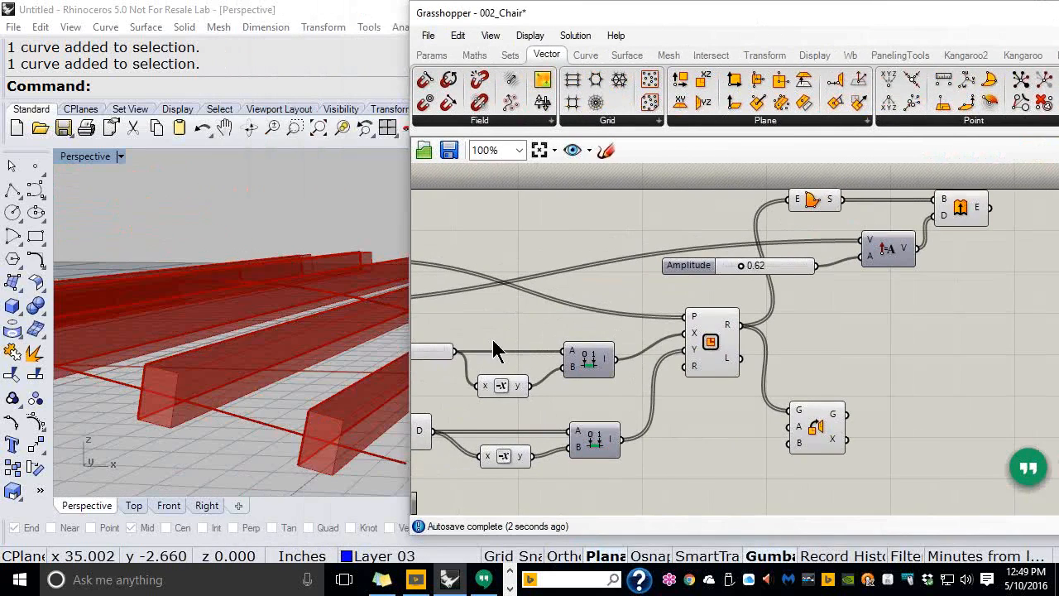
pyautogui.moveTo(497, 349); pyautogui.dragTo(672, 315, button='right')
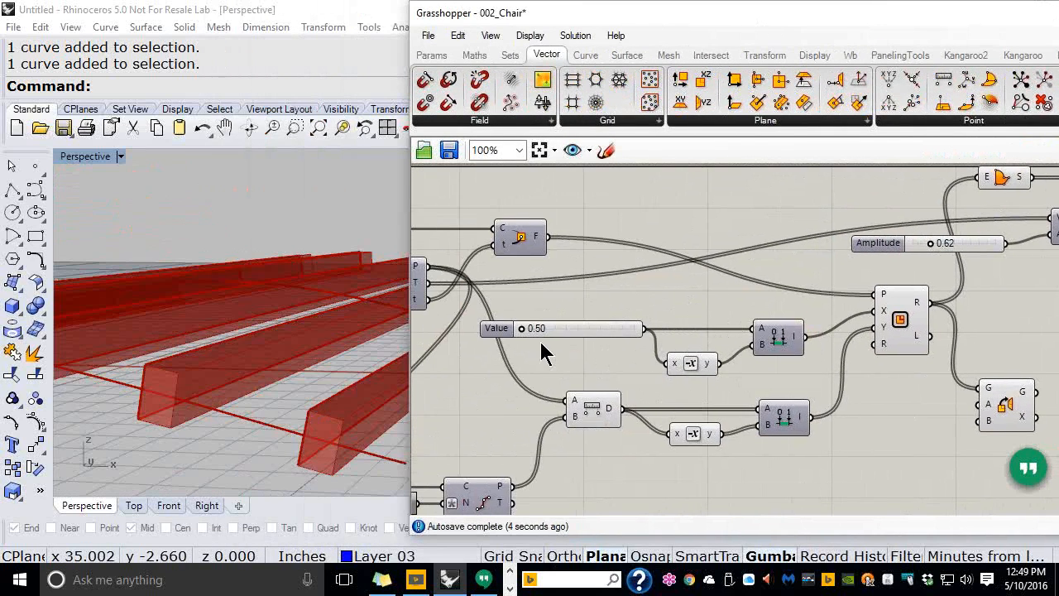
pyautogui.moveTo(524, 328); pyautogui.dragTo(545, 331)
pyautogui.moveTo(892, 273); pyautogui.dragTo(723, 252, button='right')
pyautogui.scroll(1, 725, 252)
pyautogui.moveTo(726, 251); pyautogui.dragTo(721, 252)
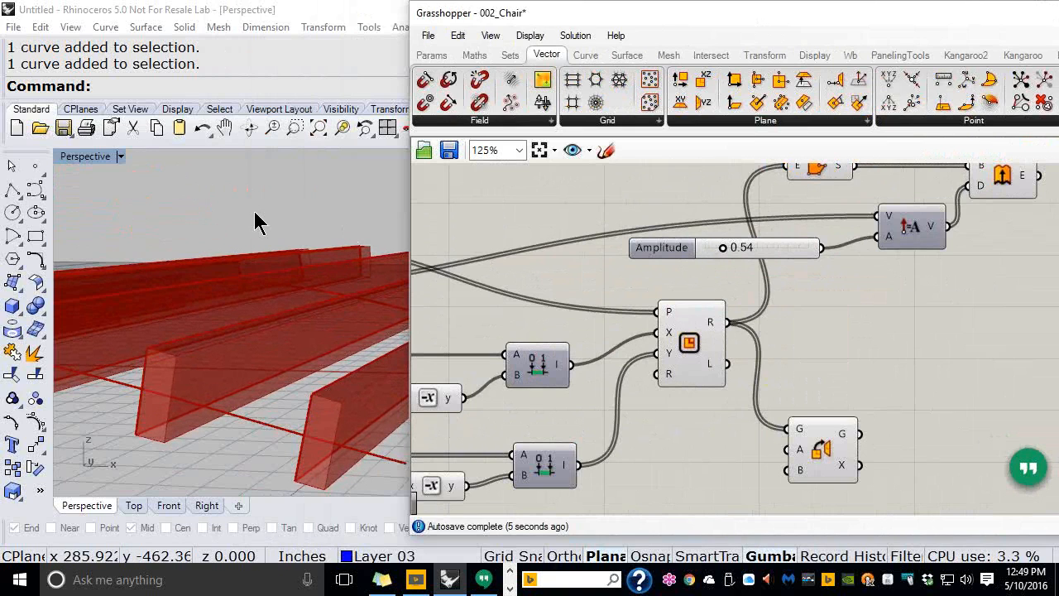
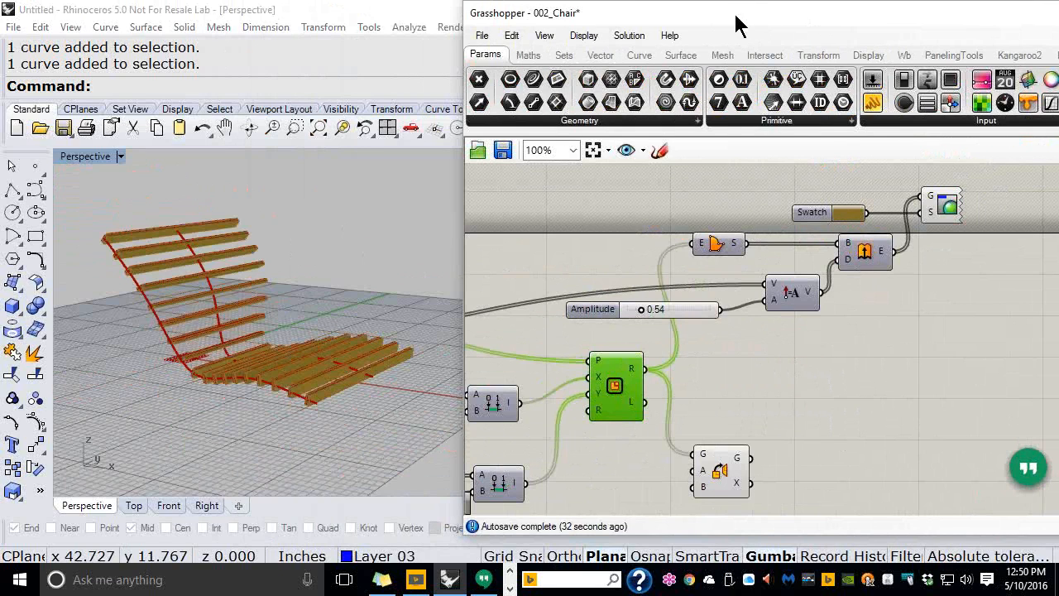
# Frame the Grasshopper canvas and orbit the Rhino view down onto the chair
pyautogui.moveTo(739, 25); pyautogui.dragTo(636, 23)
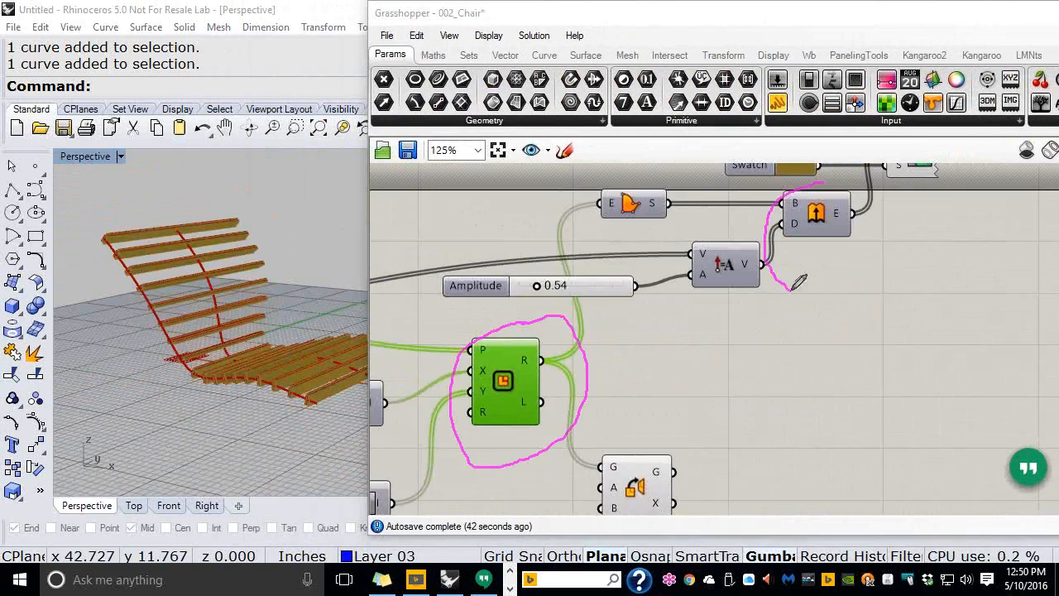
pyautogui.moveTo(785, 273)
pyautogui.mouseDown()
pyautogui.moveTo(885, 245)
pyautogui.moveTo(822, 183)
pyautogui.mouseUp()
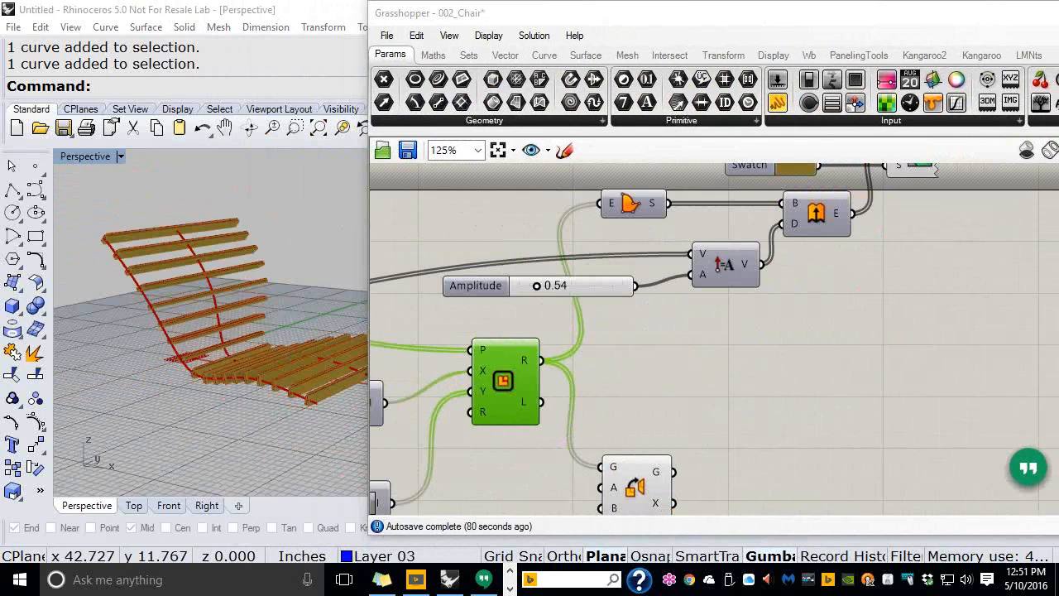
pyautogui.click(747, 385)
pyautogui.scroll(-2, 747, 386)
pyautogui.moveTo(747, 386); pyautogui.dragTo(833, 338, button='right')
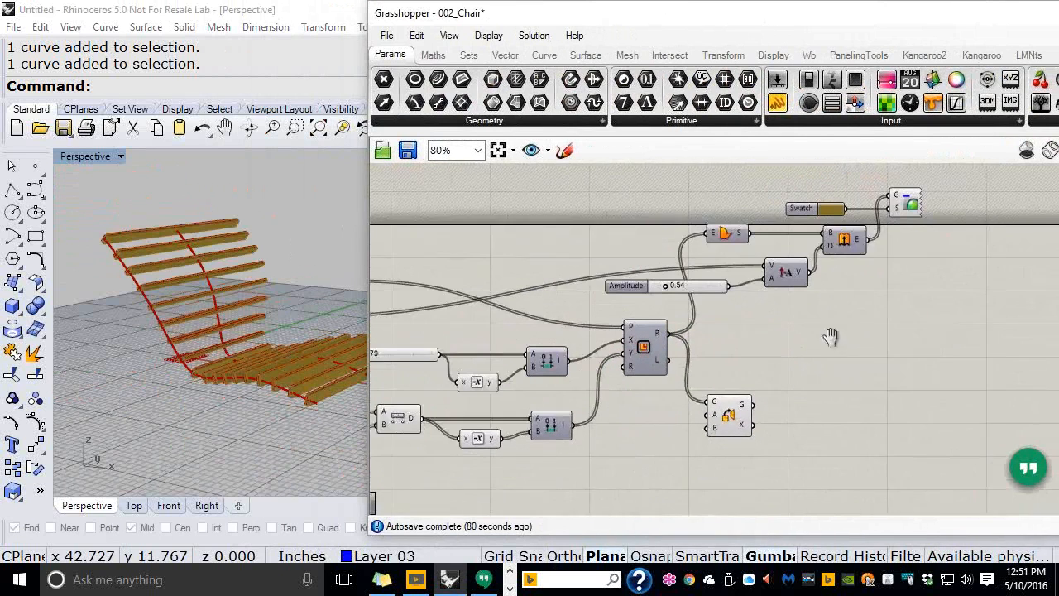
pyautogui.moveTo(307, 294); pyautogui.dragTo(304, 338, button='right')
pyautogui.scroll(6, 109, 195)
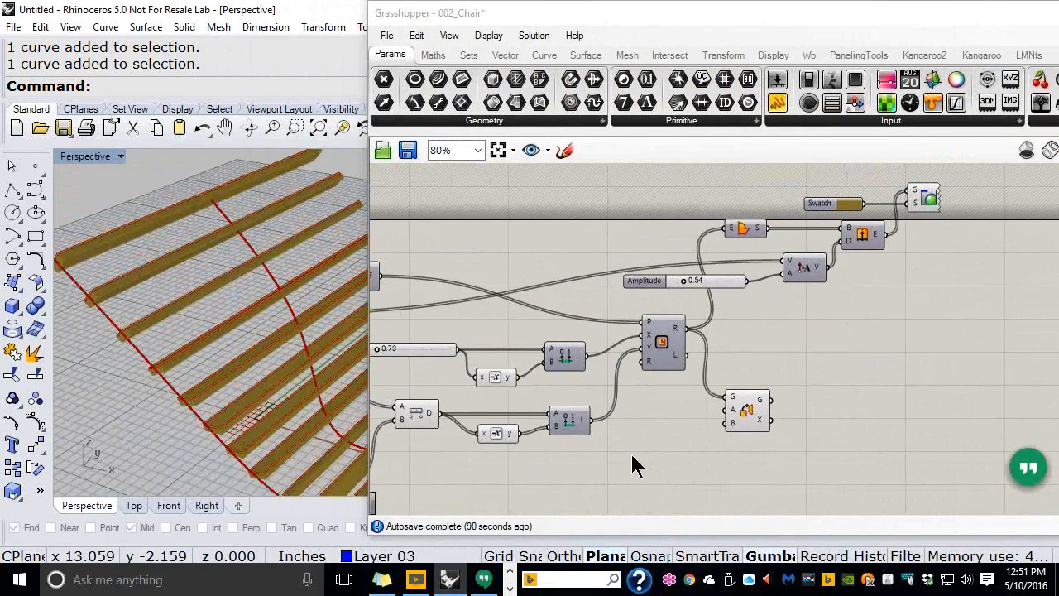
pyautogui.moveTo(650, 425); pyautogui.dragTo(638, 326, button='right')
pyautogui.scroll(2, 638, 330)
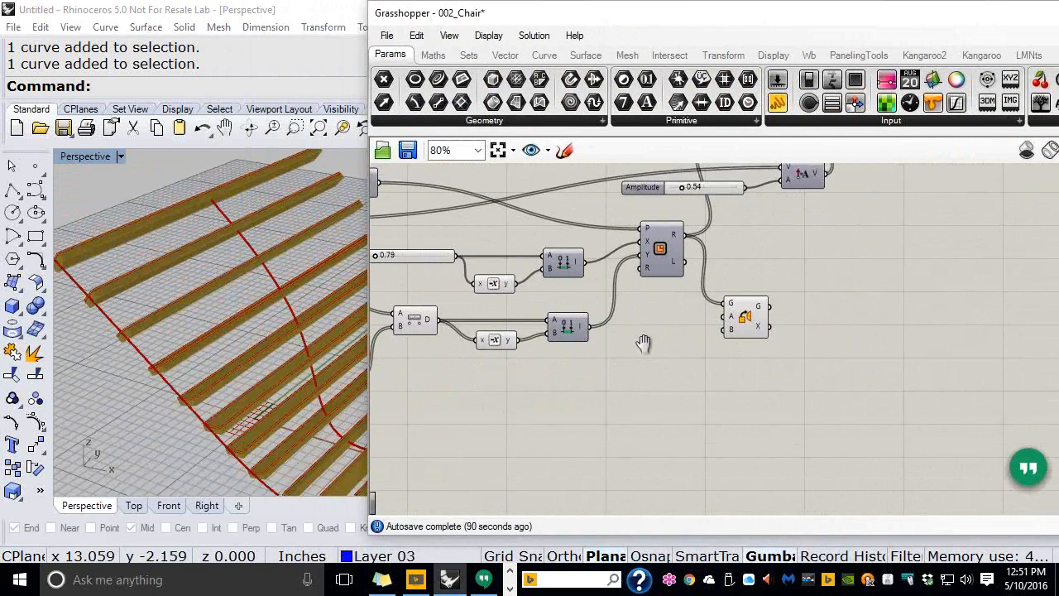
# Move the G/A/B component right of the rectangle and check its preview on the chair slats
pyautogui.moveTo(753, 348); pyautogui.dragTo(834, 362)
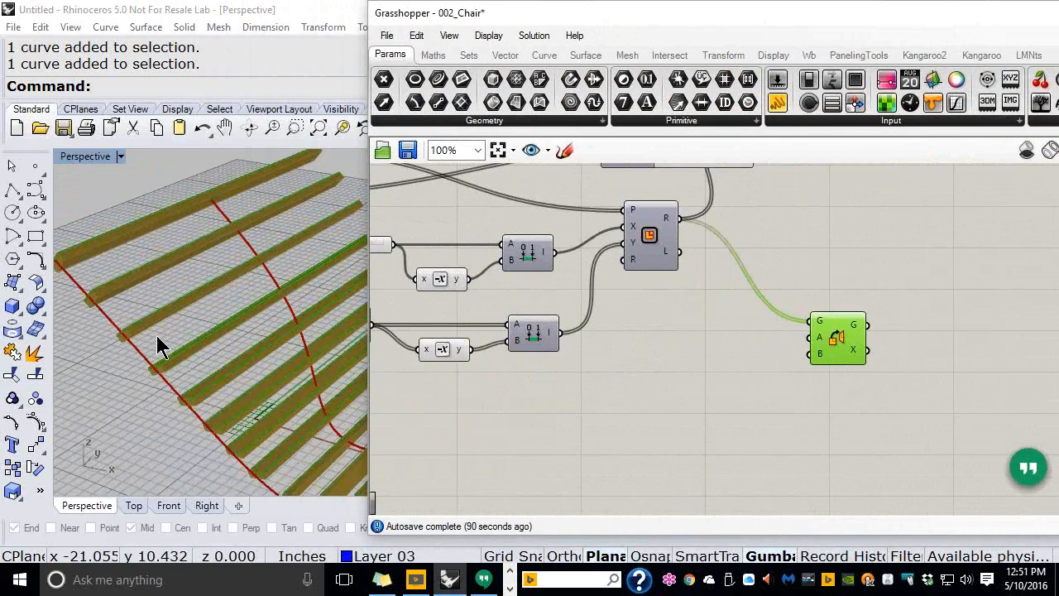
pyautogui.moveTo(117, 277); pyautogui.dragTo(236, 339, button='right')
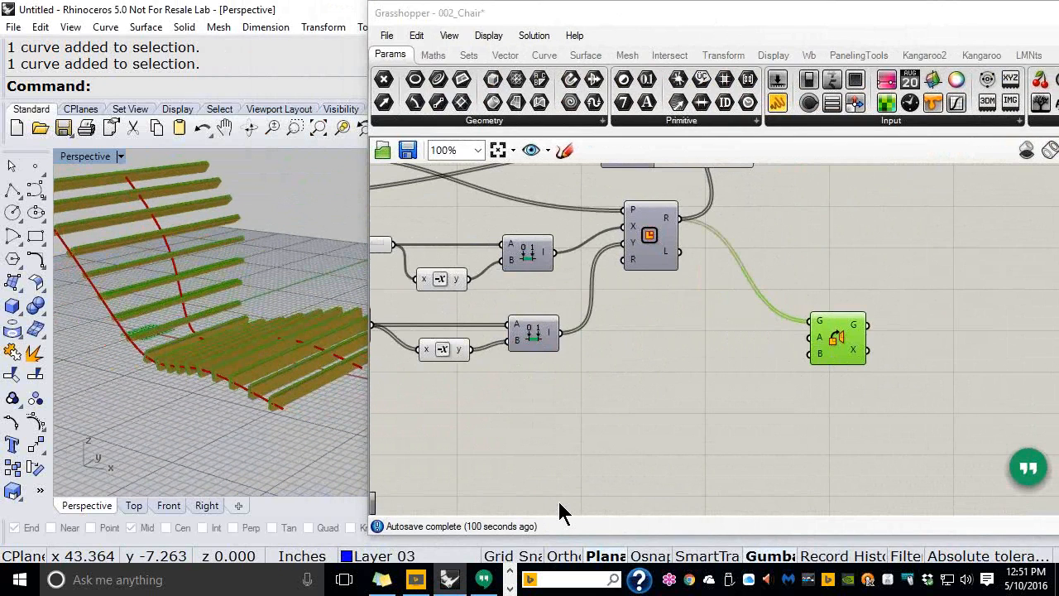
pyautogui.moveTo(725, 319); pyautogui.dragTo(753, 385, button='right')
pyautogui.scroll(-2, 869, 425)
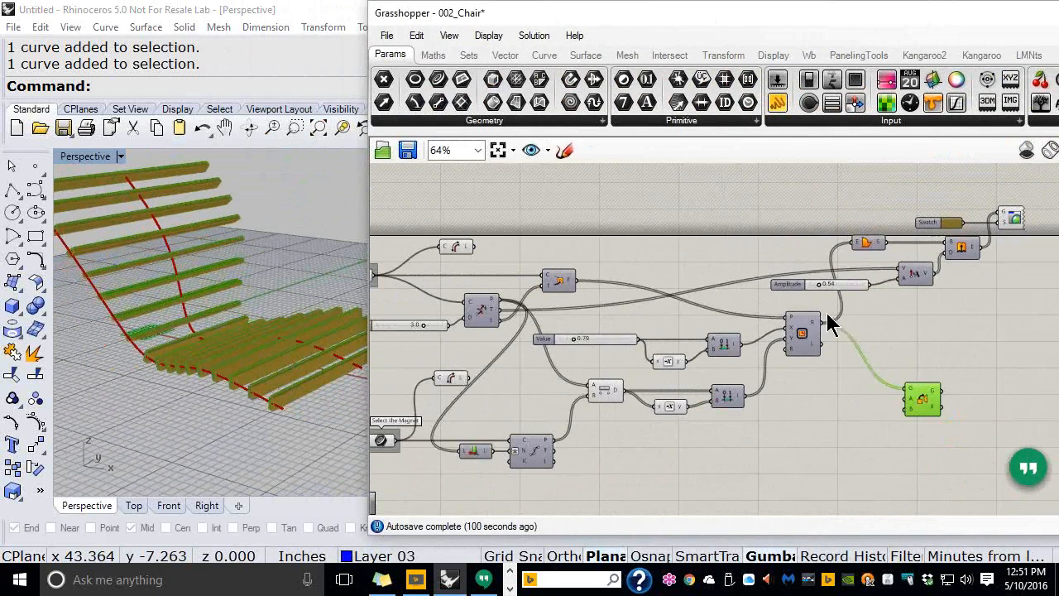
pyautogui.moveTo(826, 282); pyautogui.dragTo(828, 267, button='right')
pyautogui.moveTo(724, 23); pyautogui.dragTo(483, 28)
# Maximize Grasshopper and move the G/A/B component up beside the rectangle component
pyautogui.click(867, 13)
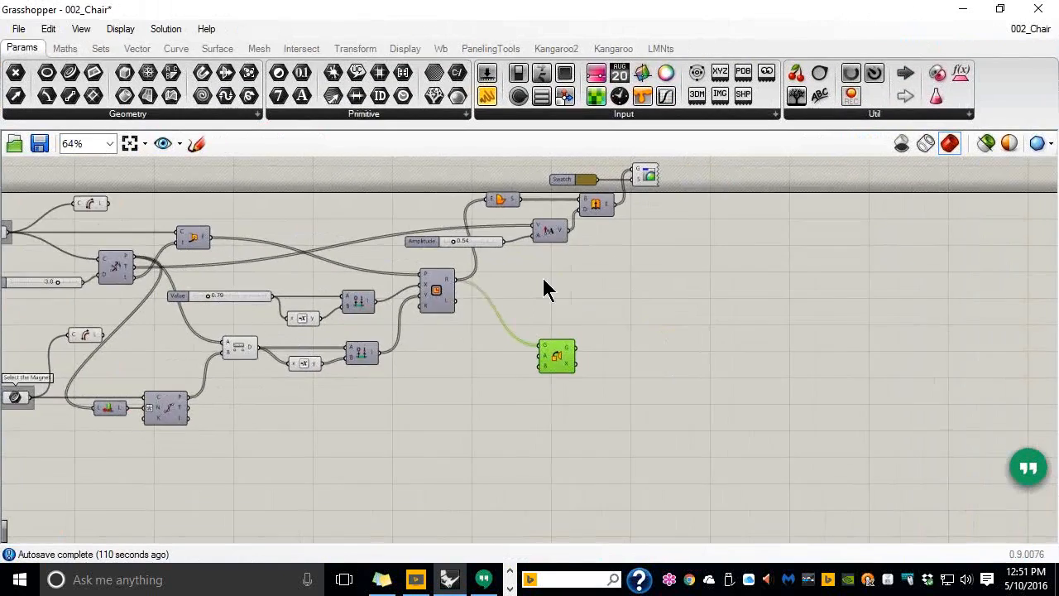
pyautogui.moveTo(731, 299); pyautogui.dragTo(755, 301, button='right')
pyautogui.scroll(1, 629, 264)
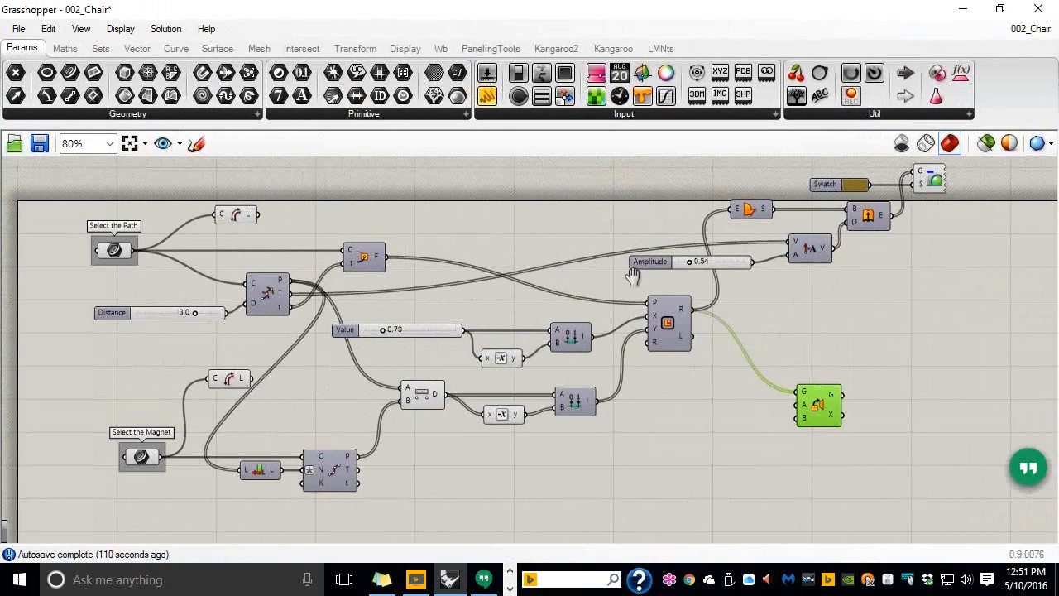
pyautogui.keyDown('ctrl'); pyautogui.moveTo(591, 256); pyautogui.dragTo(593, 243, button='right'); pyautogui.keyUp('ctrl')
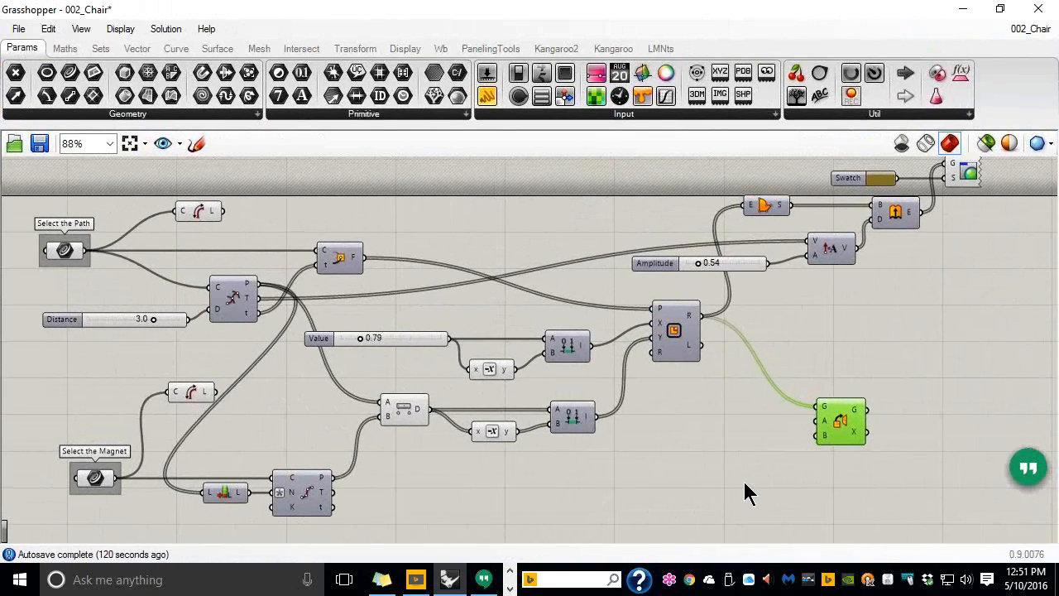
pyautogui.moveTo(838, 421); pyautogui.dragTo(808, 369)
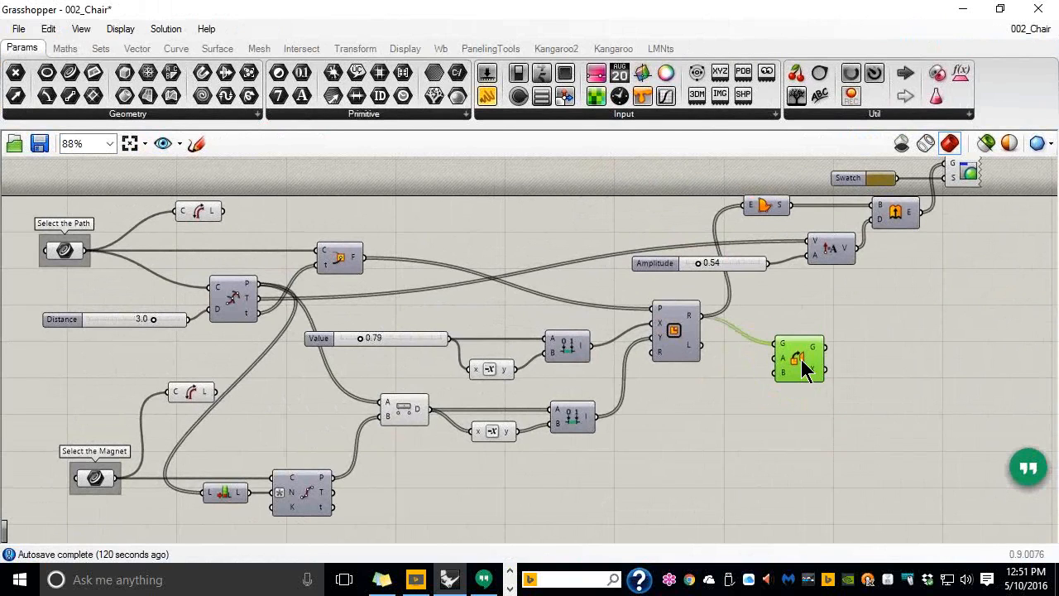
pyautogui.moveTo(692, 322)
pyautogui.moveTo(787, 354)
pyautogui.scroll(1, 787, 356)
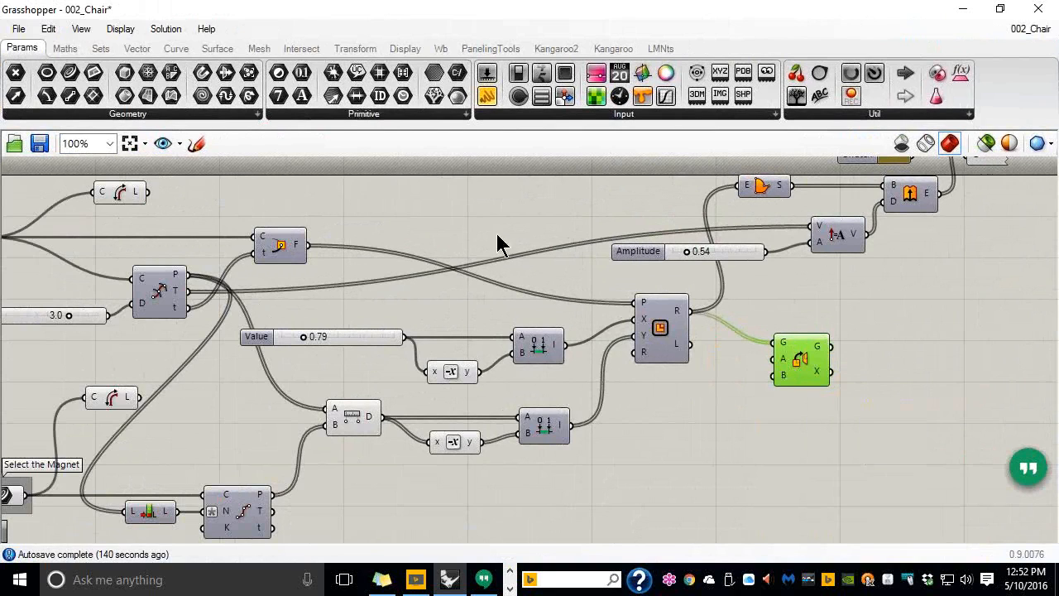
# Wire the Perp Frame F output into the orient component's Source (A) input
pyautogui.moveTo(309, 246); pyautogui.dragTo(764, 370)
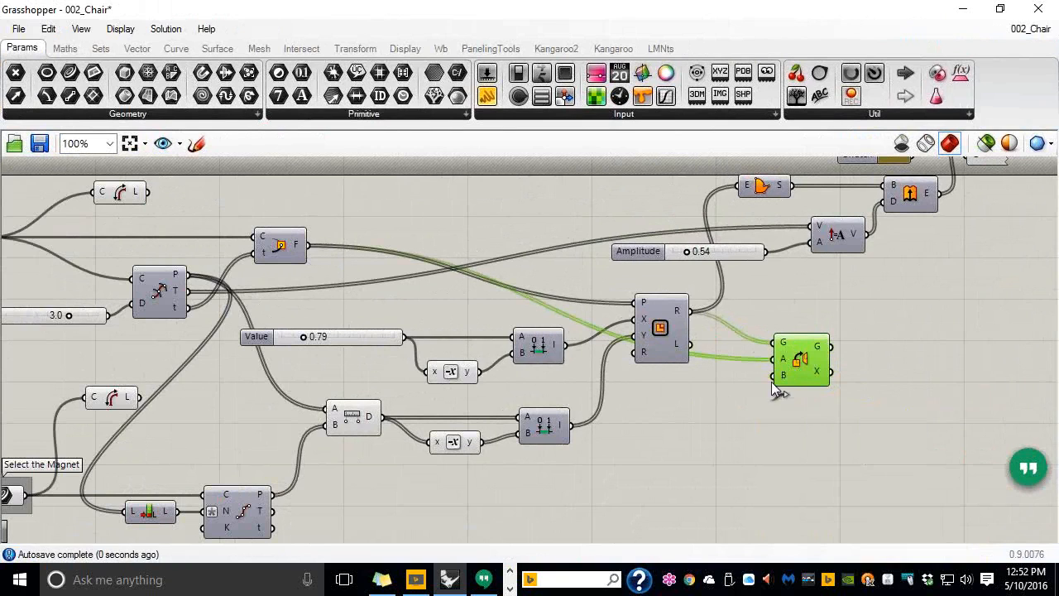
pyautogui.moveTo(784, 376)
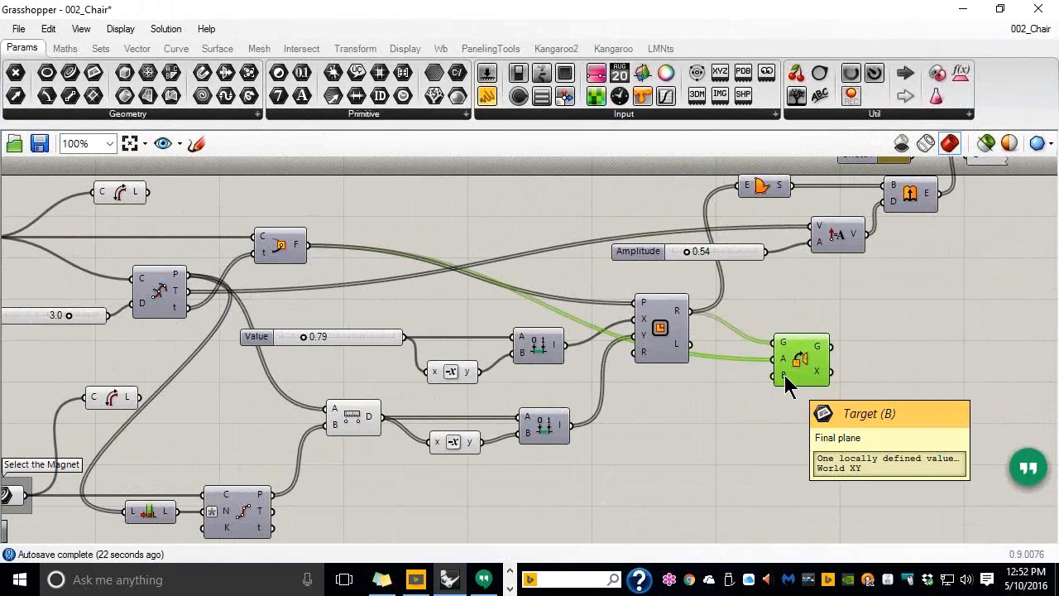
pyautogui.scroll(-2, 739, 347)
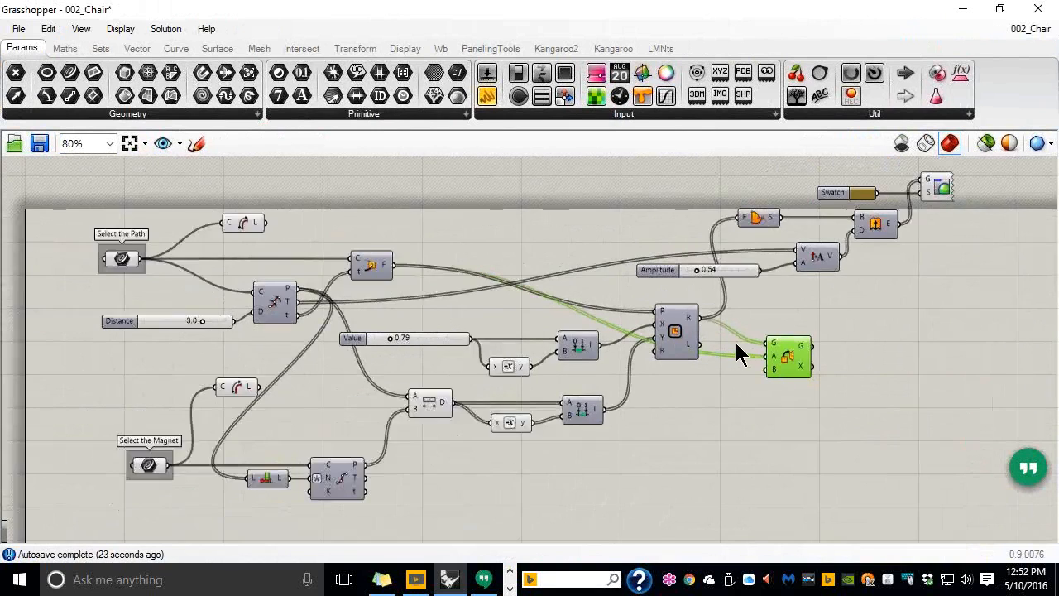
pyautogui.scroll(2, 689, 315)
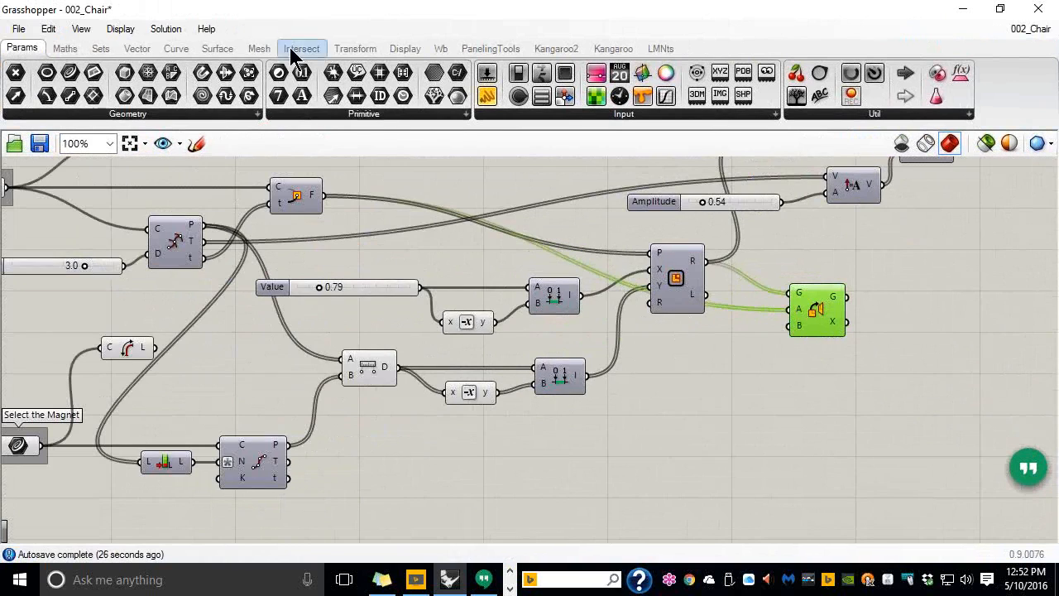
# Place a Series component from Sets > Sequence onto the canvas
pyautogui.click(102, 49)
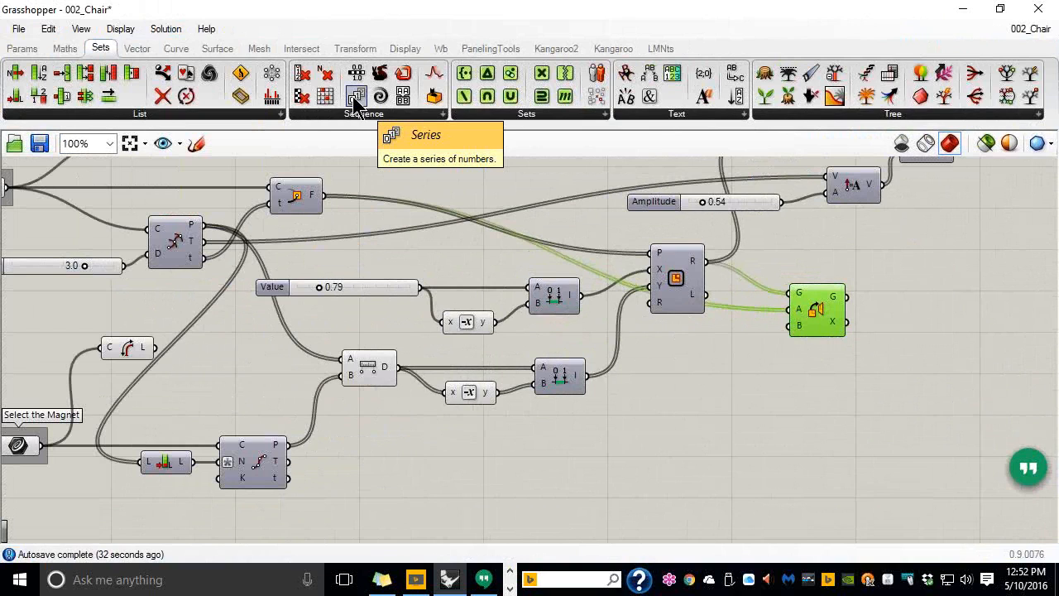
pyautogui.moveTo(354, 97); pyautogui.dragTo(741, 412)
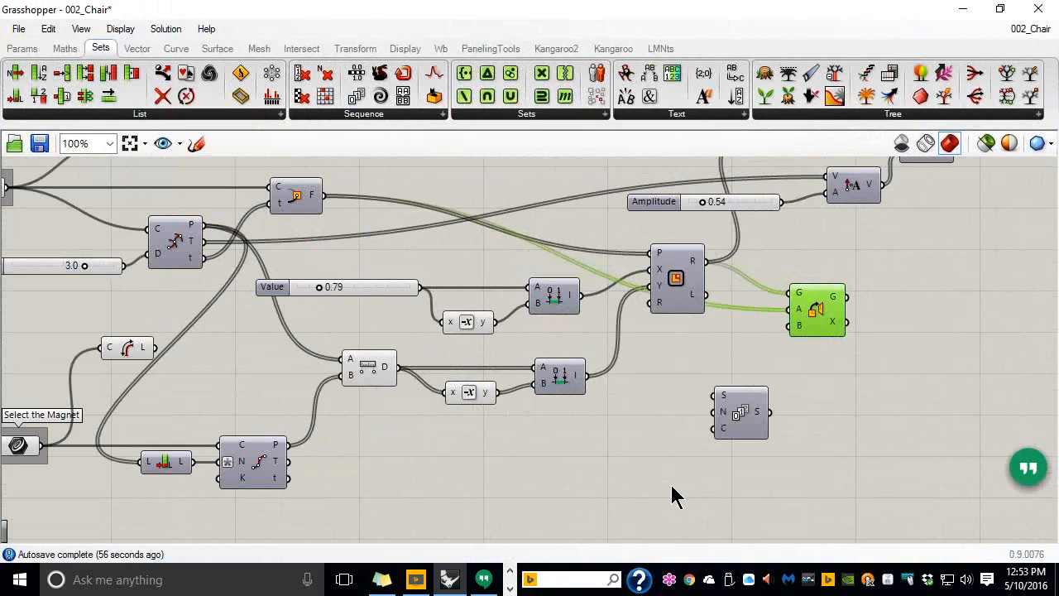
pyautogui.moveTo(173, 469)
pyautogui.mouseDown()
pyautogui.moveTo(170, 397)
pyautogui.moveTo(211, 387)
pyautogui.moveTo(597, 455)
pyautogui.moveTo(703, 319)
pyautogui.moveTo(428, 294)
pyautogui.moveTo(212, 362)
pyautogui.moveTo(145, 510)
pyautogui.moveTo(170, 480)
pyautogui.mouseUp()
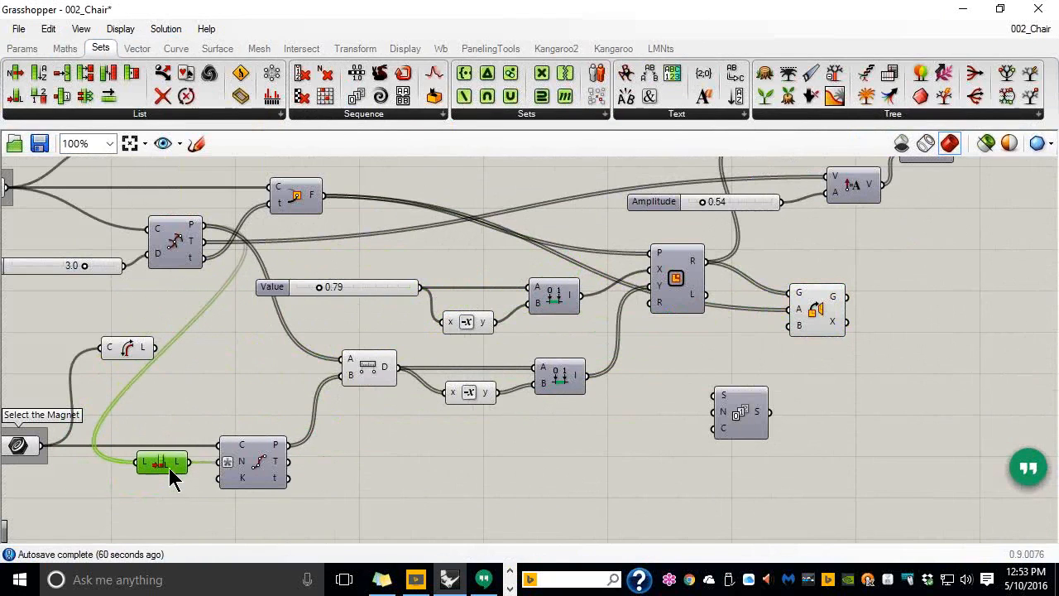
# Add a List Length fed by Perp Frame F and wire its L into the Series count
pyautogui.moveTo(15, 97); pyautogui.dragTo(651, 416)
pyautogui.moveTo(331, 194); pyautogui.dragTo(629, 412)
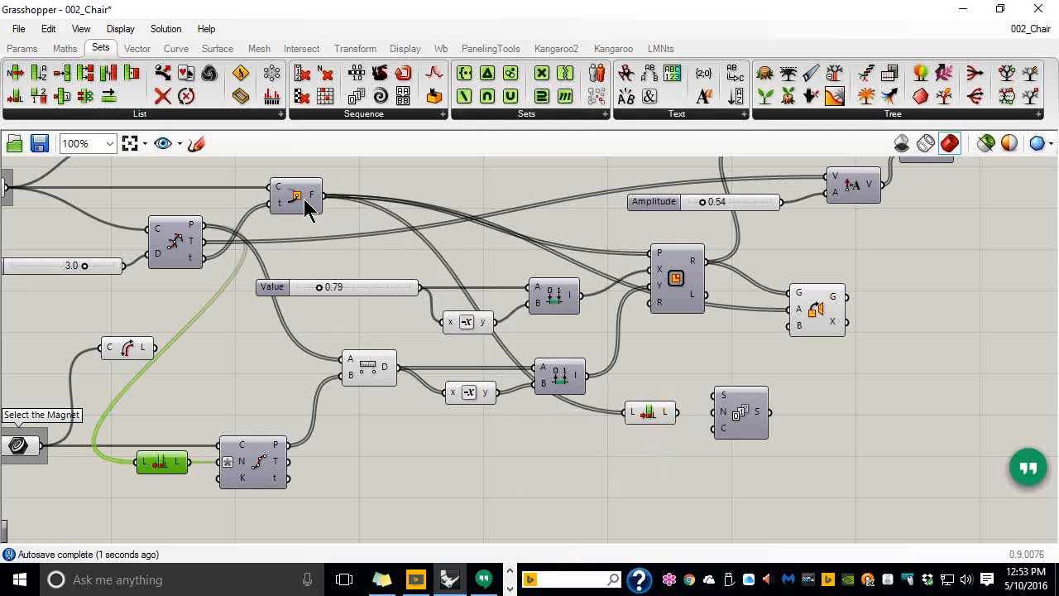
pyautogui.moveTo(645, 421); pyautogui.dragTo(643, 451)
pyautogui.moveTo(745, 439); pyautogui.dragTo(778, 459)
pyautogui.moveTo(653, 450); pyautogui.dragTo(747, 455)
pyautogui.moveTo(656, 471); pyautogui.dragTo(658, 450)
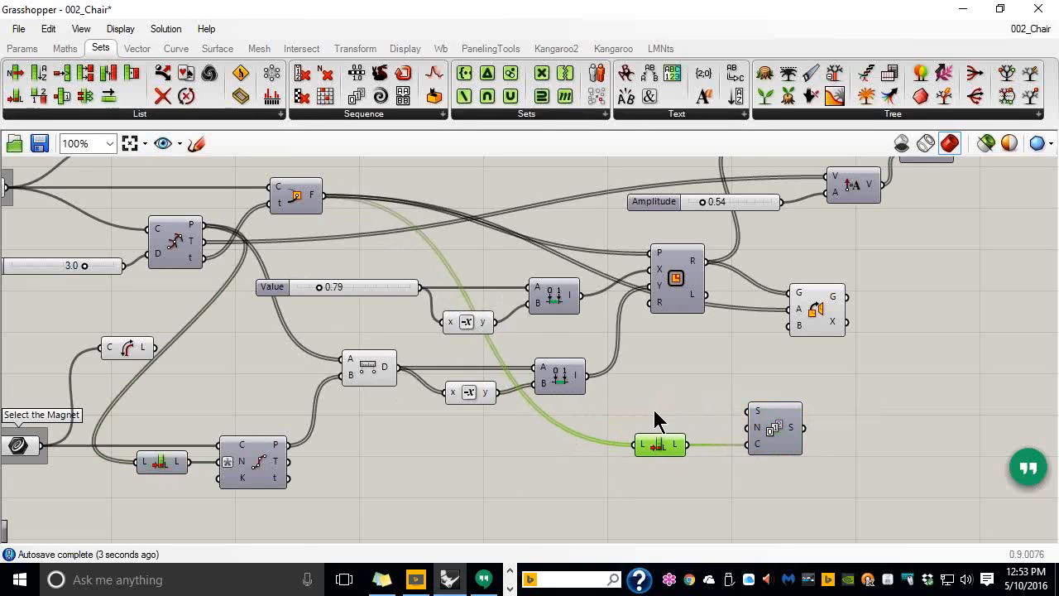
pyautogui.doubleClick(655, 412)
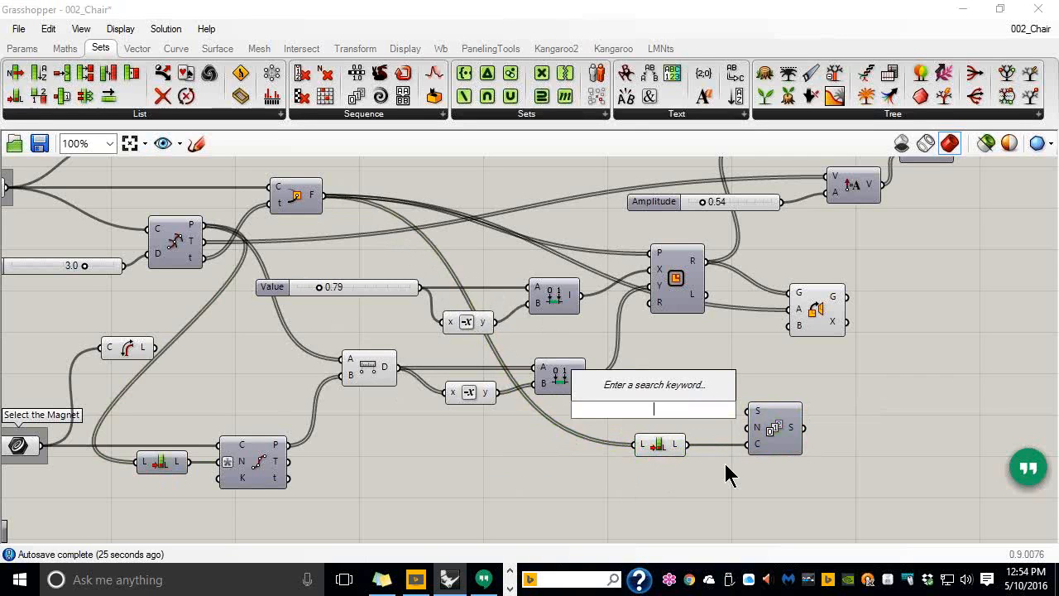
# Create a 1<10.0 Step slider at 1.0 and wire it into the Series step input
pyautogui.write('1')
pyautogui.write('<10.0')
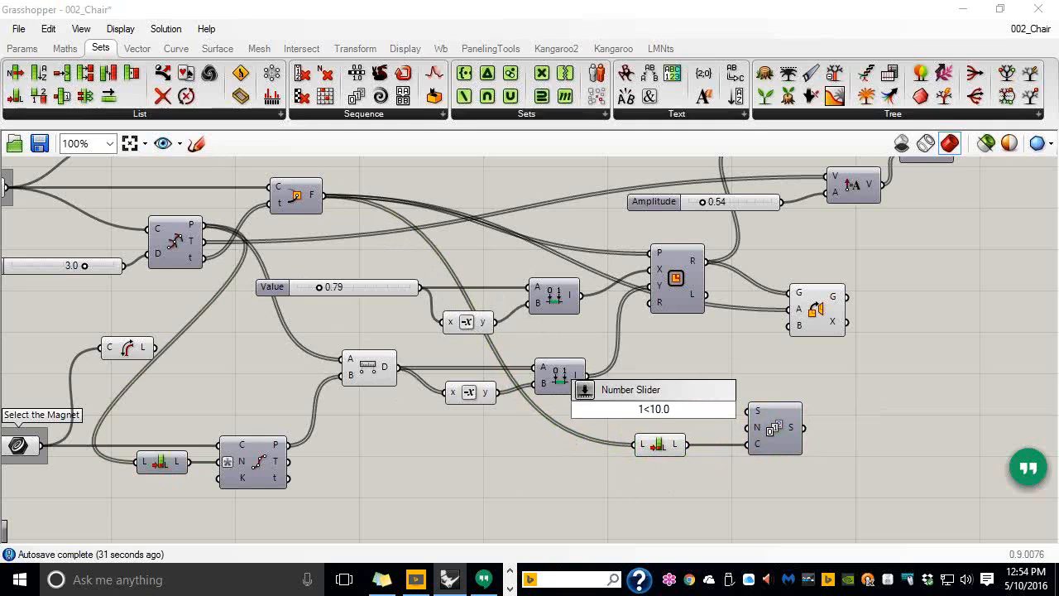
pyautogui.press('Return')
pyautogui.moveTo(662, 413); pyautogui.dragTo(626, 418)
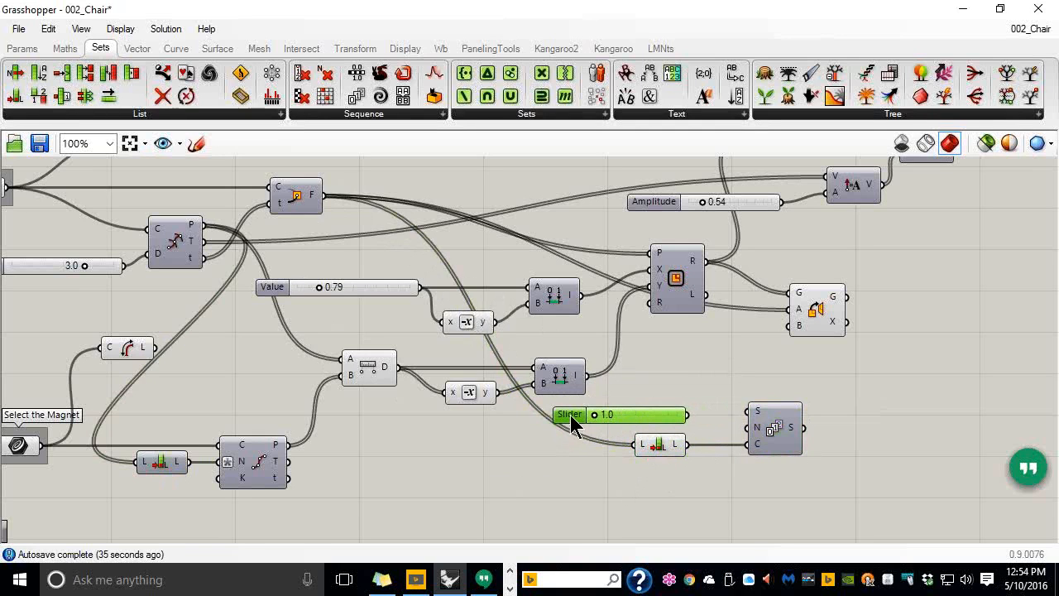
pyautogui.moveTo(687, 415); pyautogui.dragTo(754, 428)
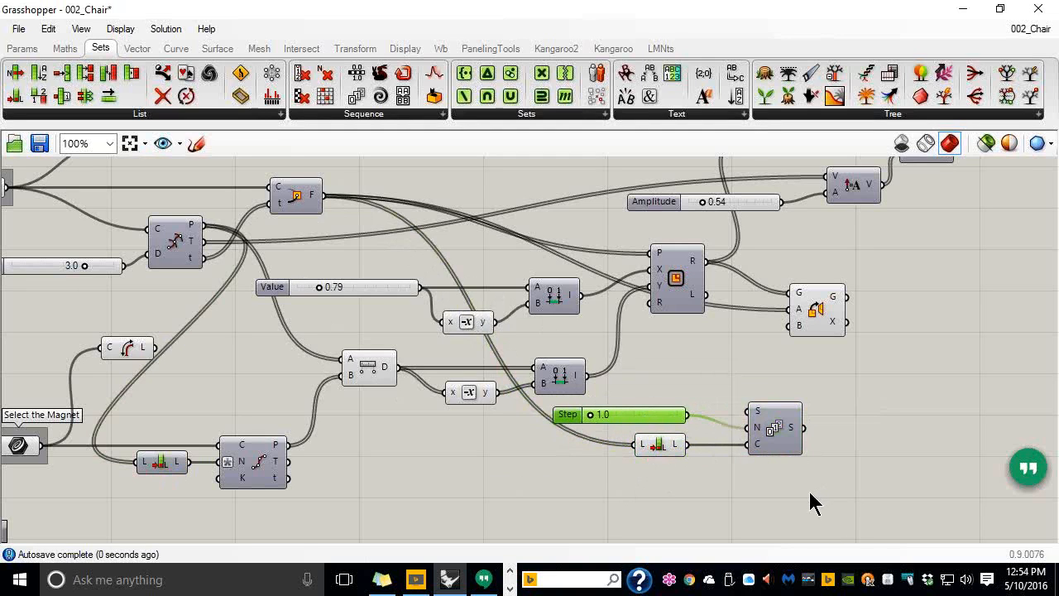
pyautogui.moveTo(793, 437)
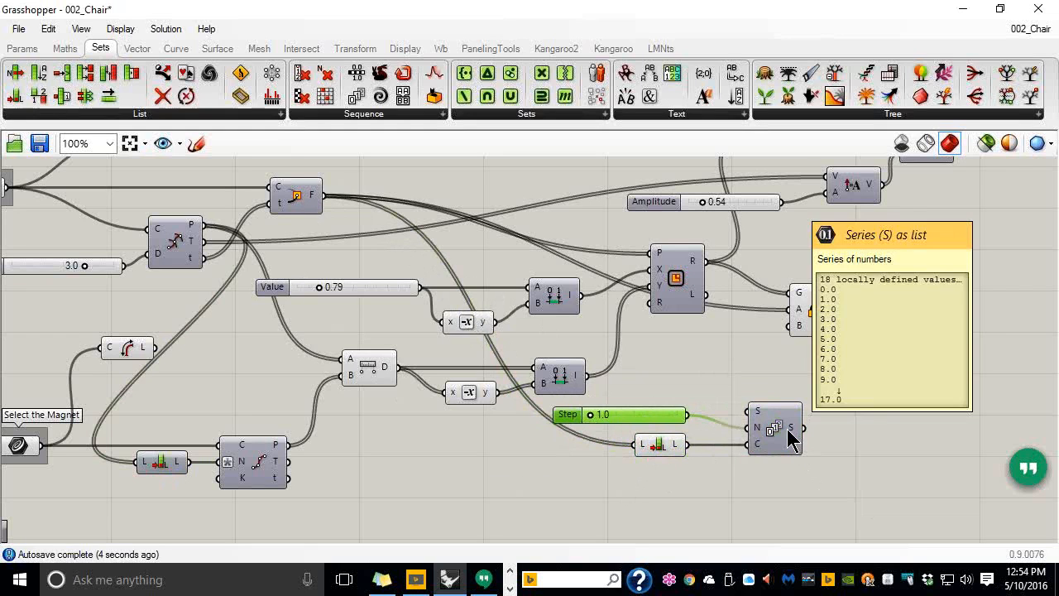
# Add a Construct Point component with the Series values feeding its X input
pyautogui.click(139, 49)
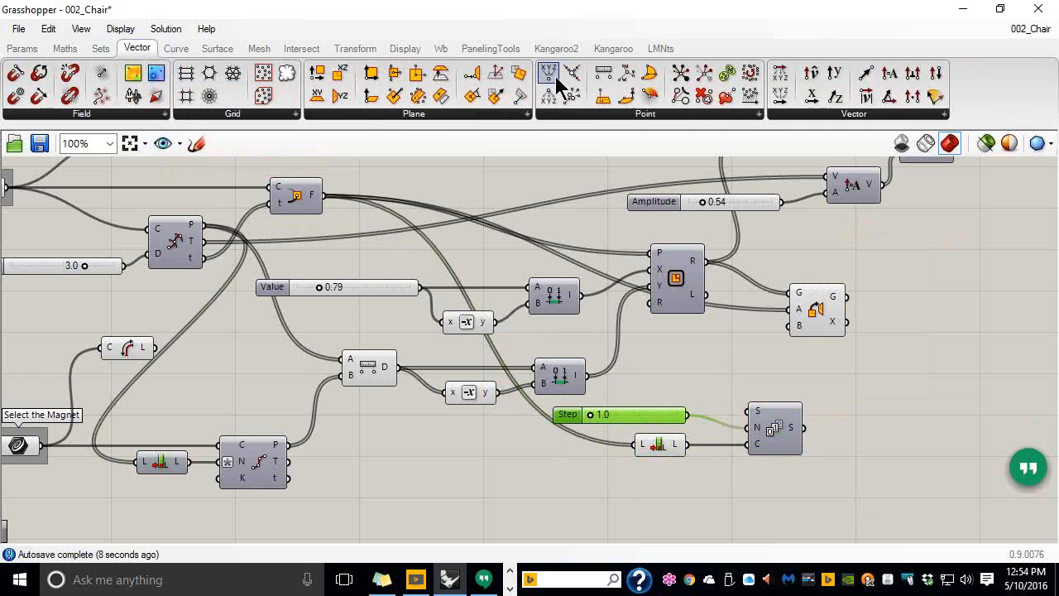
pyautogui.moveTo(551, 83); pyautogui.dragTo(867, 451)
pyautogui.moveTo(799, 427); pyautogui.dragTo(881, 459)
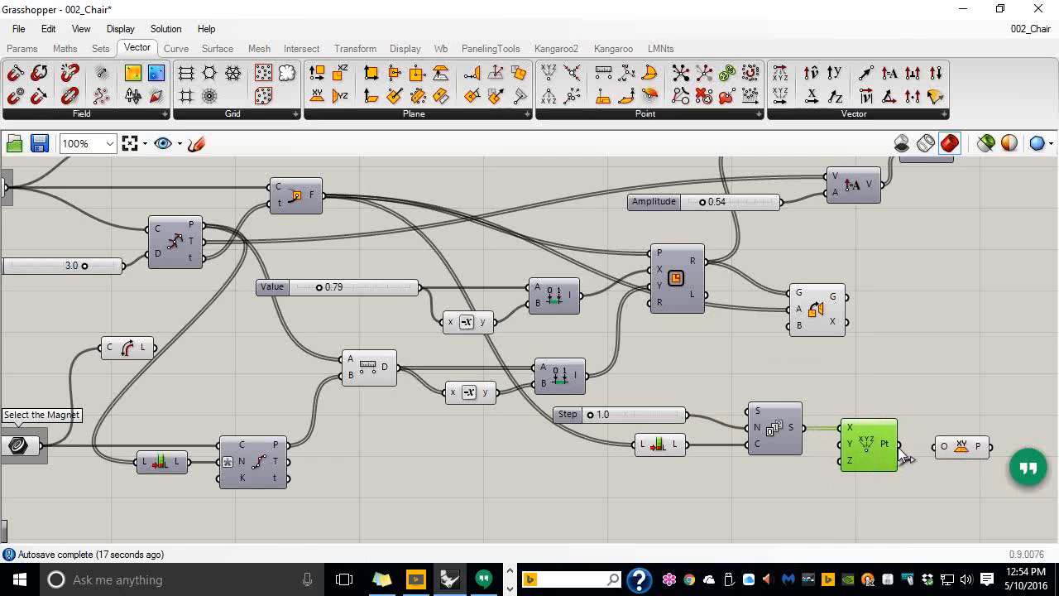
# Add an XY Plane component after the points, with Pt wired into its origin
pyautogui.moveTo(900, 446); pyautogui.dragTo(935, 448)
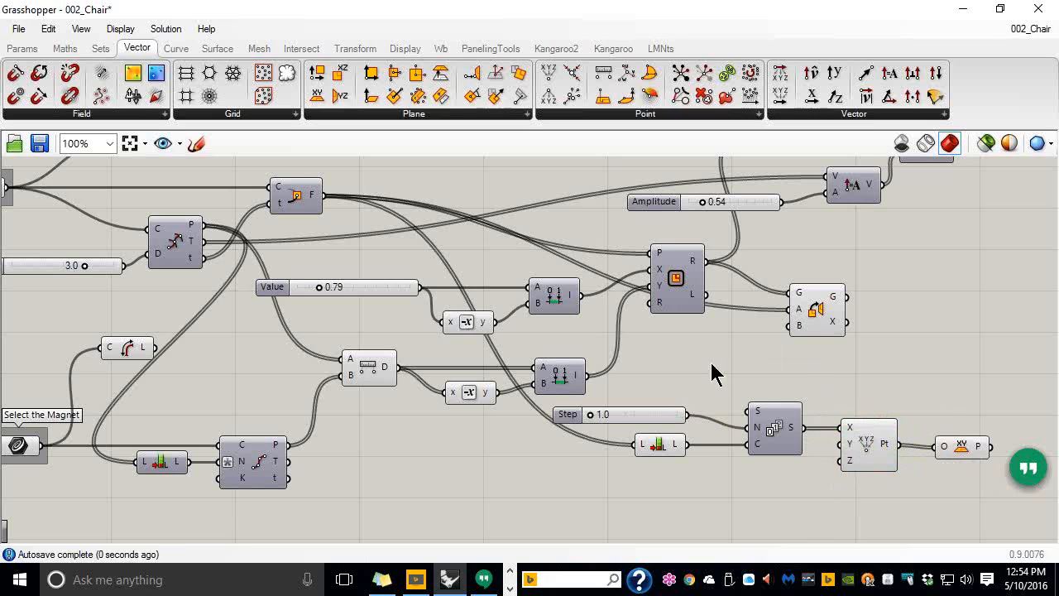
pyautogui.click(769, 432)
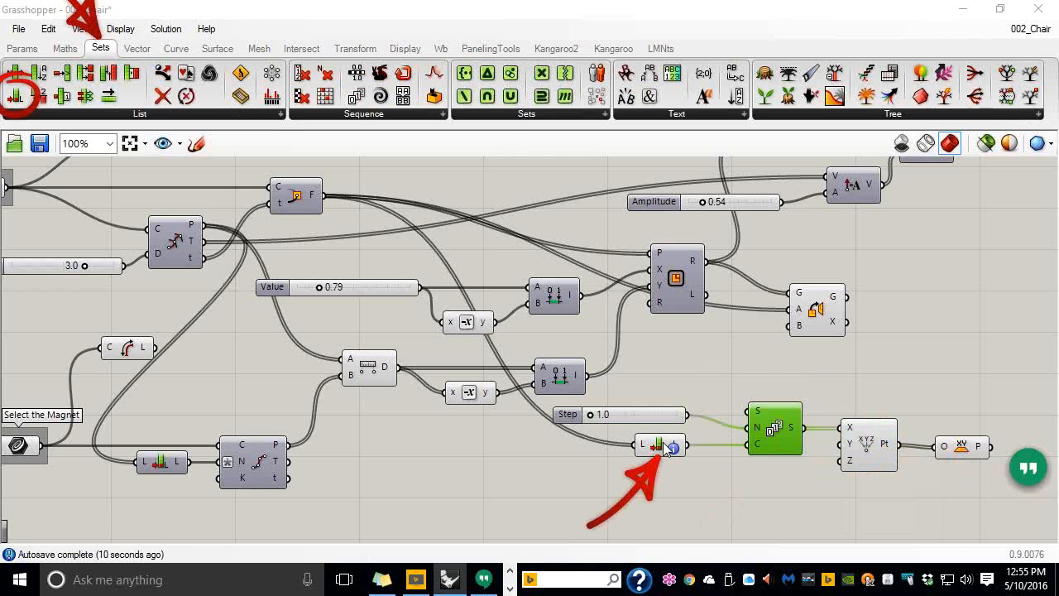
pyautogui.click(875, 450)
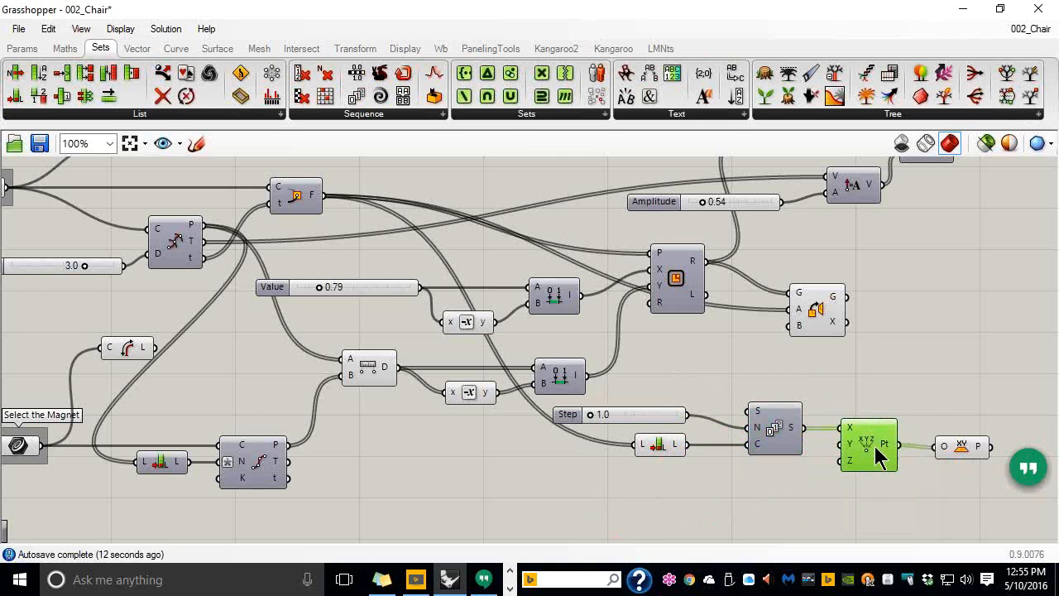
pyautogui.keyDown('ctrl'); pyautogui.keyDown('alt'); pyautogui.click(875, 453); pyautogui.keyUp('alt'); pyautogui.keyUp('ctrl')
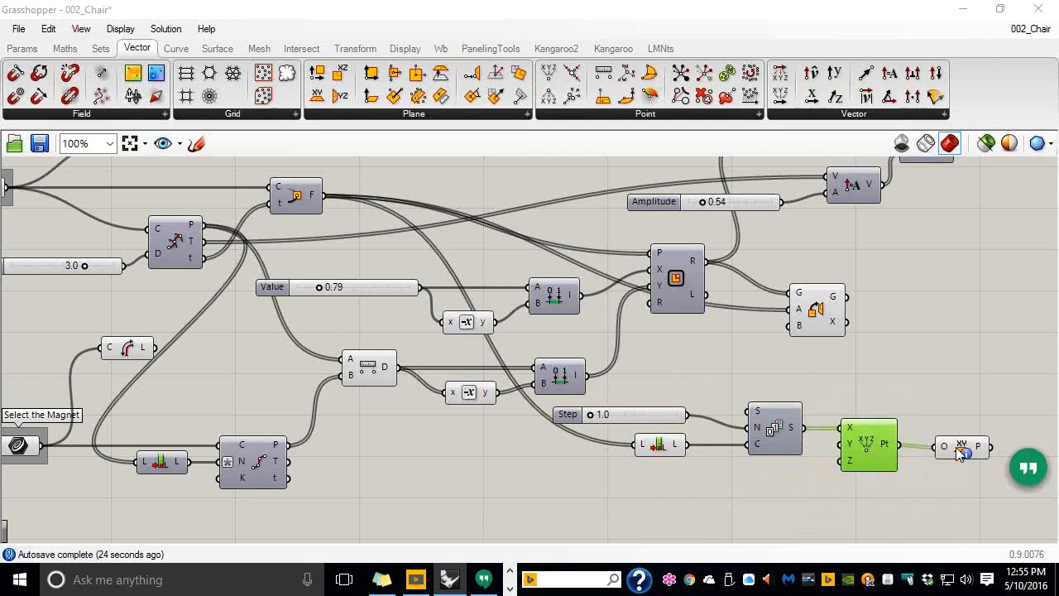
pyautogui.moveTo(959, 447); pyautogui.dragTo(946, 457)
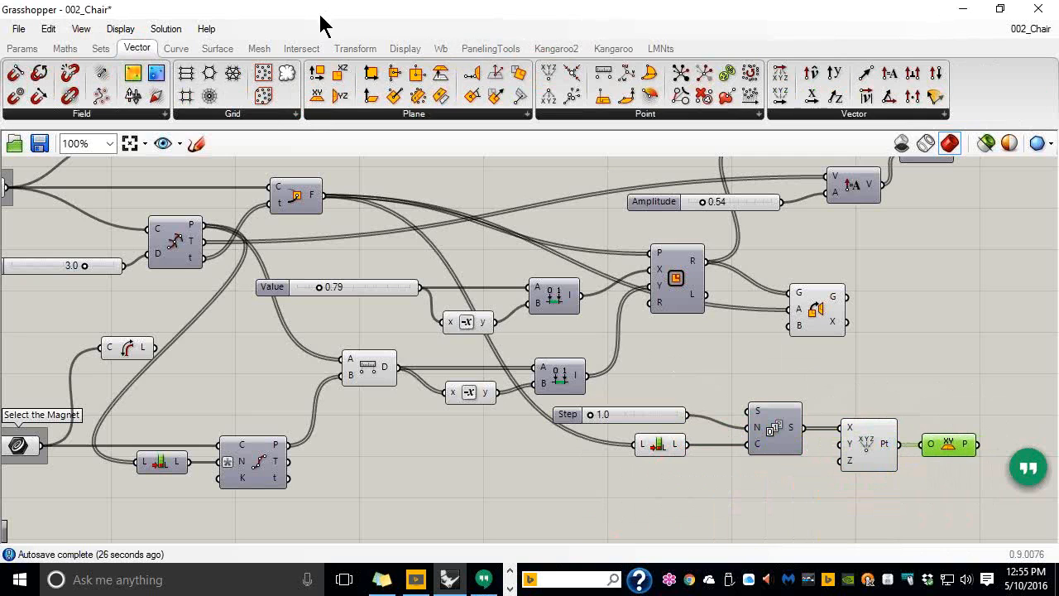
# Restore the Grasshopper window and move it aside to reveal the Rhino chair
pyautogui.moveTo(293, 23); pyautogui.dragTo(826, 74)
pyautogui.scroll(-5, 281, 287)
pyautogui.moveTo(286, 311); pyautogui.dragTo(388, 319, button='right')
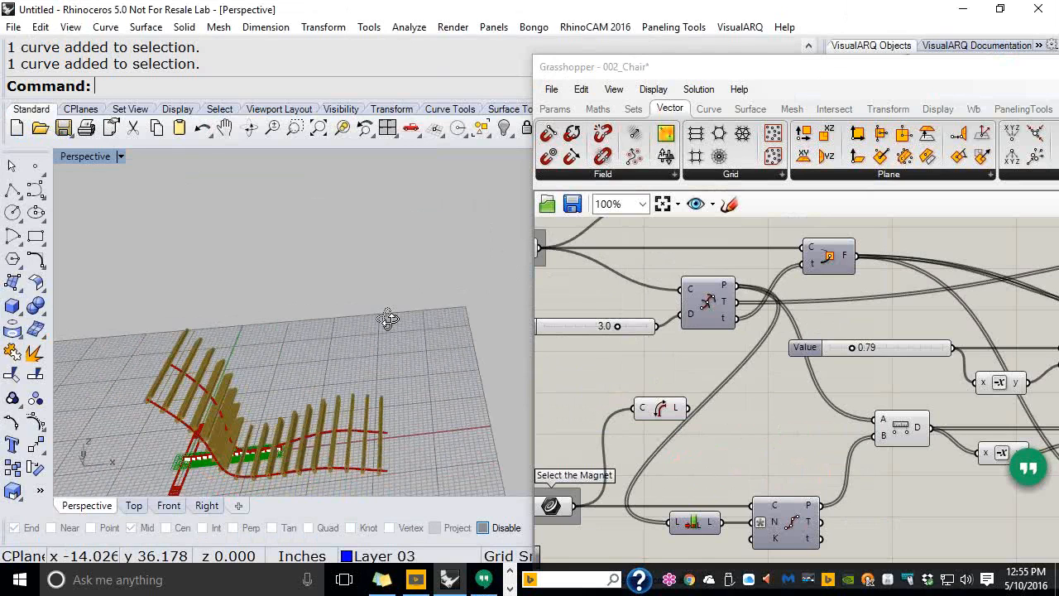
# Set the Step slider to 5.0 to re-space the frames, then select the point components
pyautogui.moveTo(388, 320); pyautogui.dragTo(386, 294, button='right')
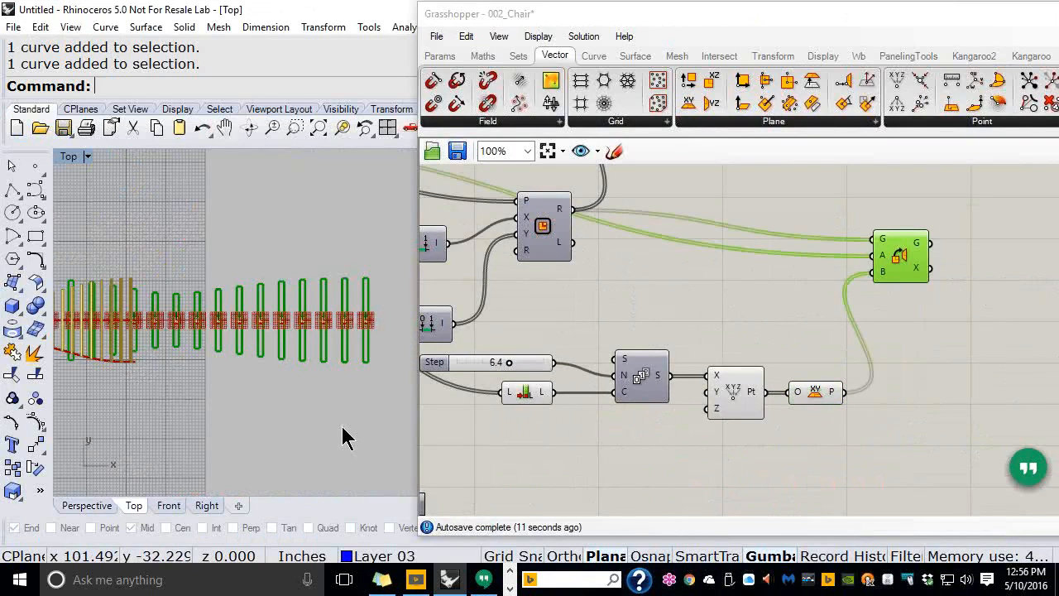
pyautogui.click(509, 365)
pyautogui.moveTo(509, 366); pyautogui.dragTo(497, 365)
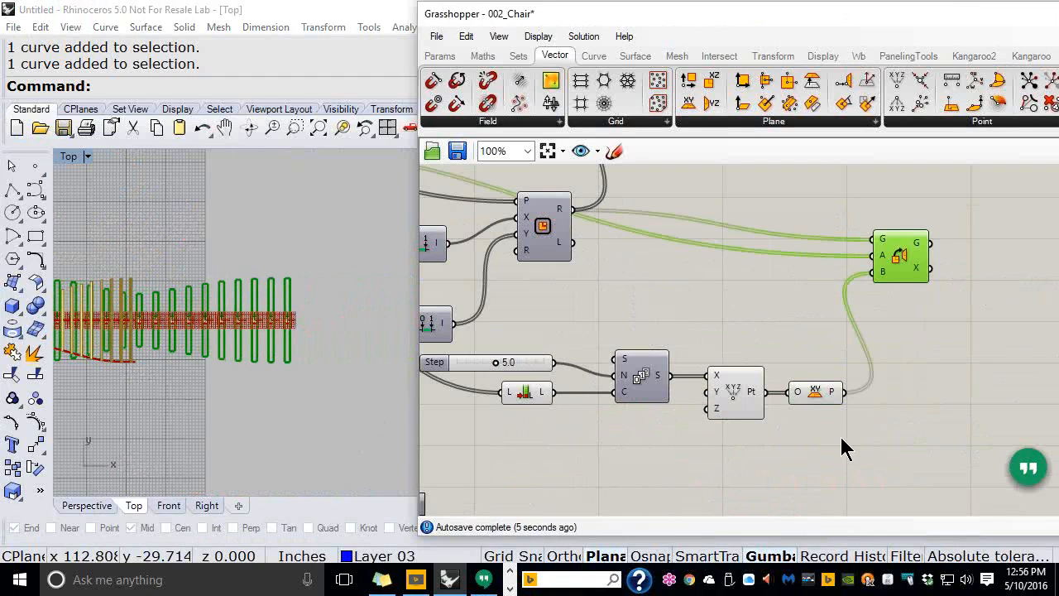
pyautogui.moveTo(841, 432); pyautogui.dragTo(730, 352)
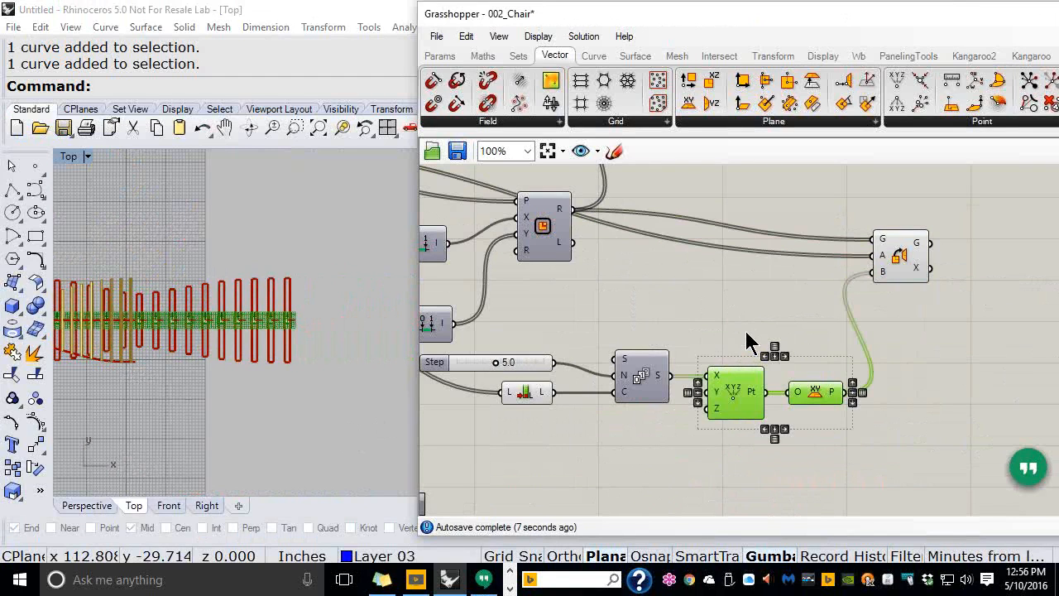
pyautogui.middleClick(745, 331)
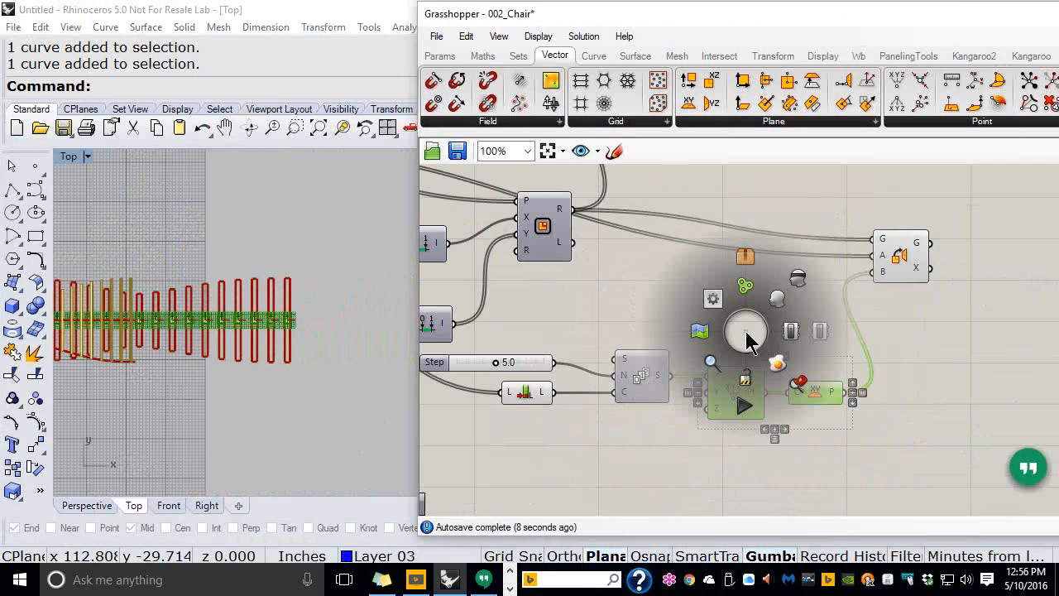
# Turn off the Rhino preview of the selected point components
pyautogui.click(798, 279)
pyautogui.click(1055, 414)
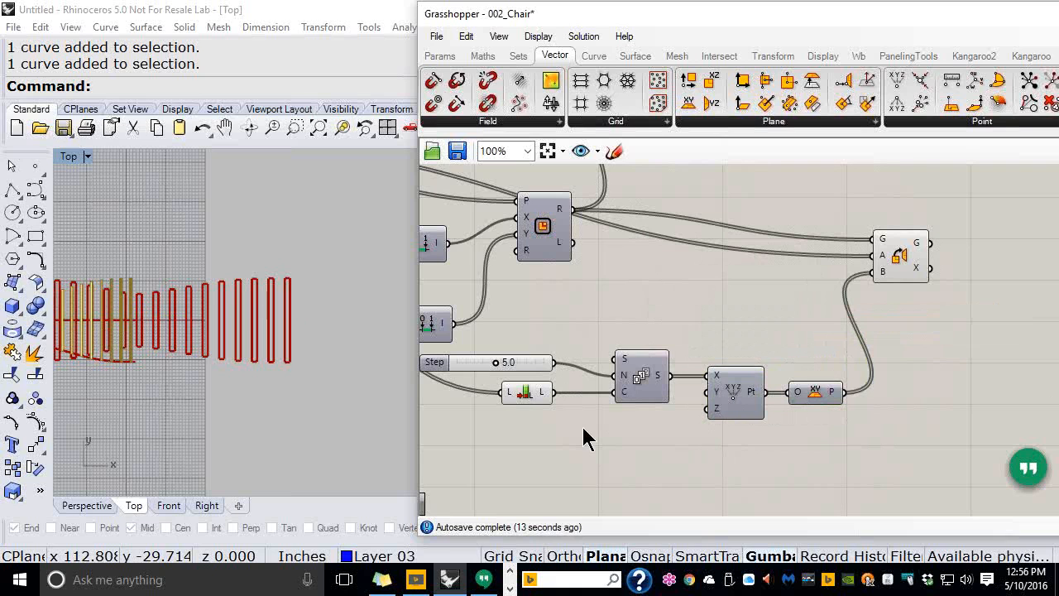
pyautogui.moveTo(617, 416); pyautogui.dragTo(671, 385, button='right')
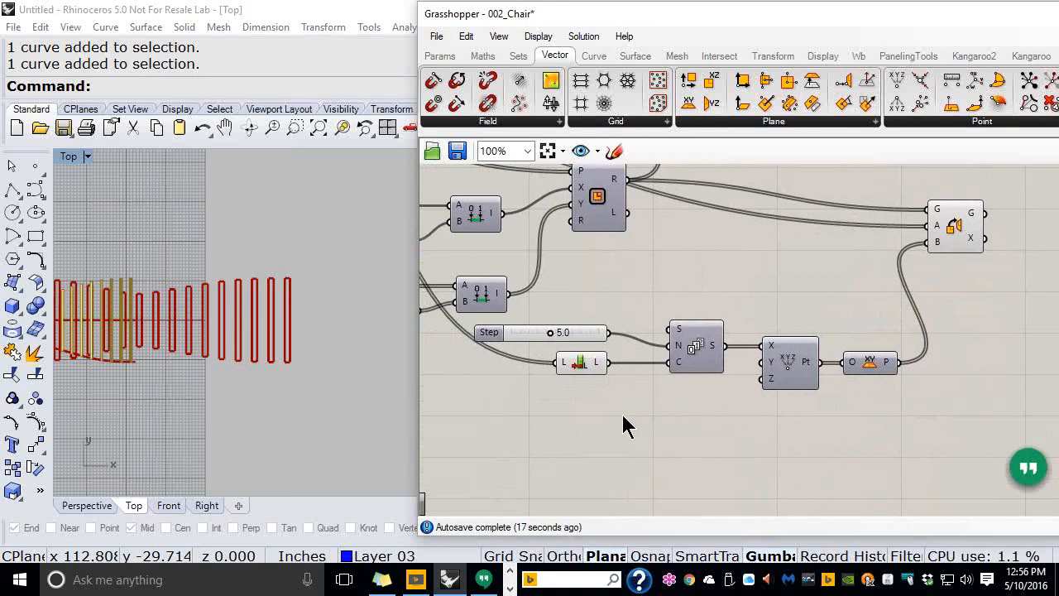
# Create a 0<25.0 slider wired to the points' Y input and set it to 25.0
pyautogui.doubleClick(622, 418)
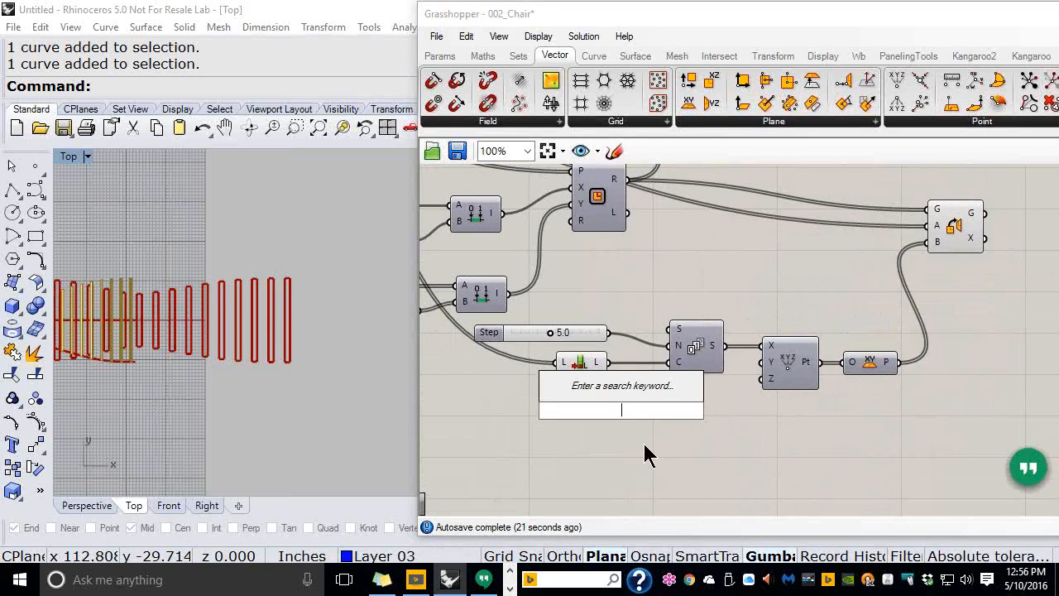
pyautogui.write('0<25.0')
pyautogui.press('Return')
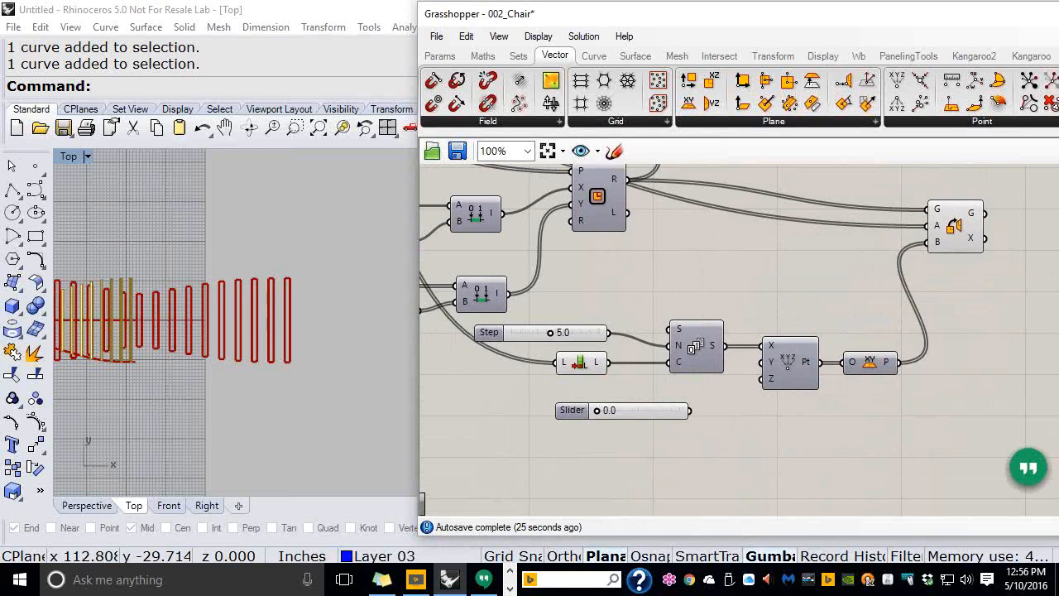
pyautogui.moveTo(689, 411); pyautogui.dragTo(758, 367)
pyautogui.moveTo(626, 411); pyautogui.dragTo(718, 390)
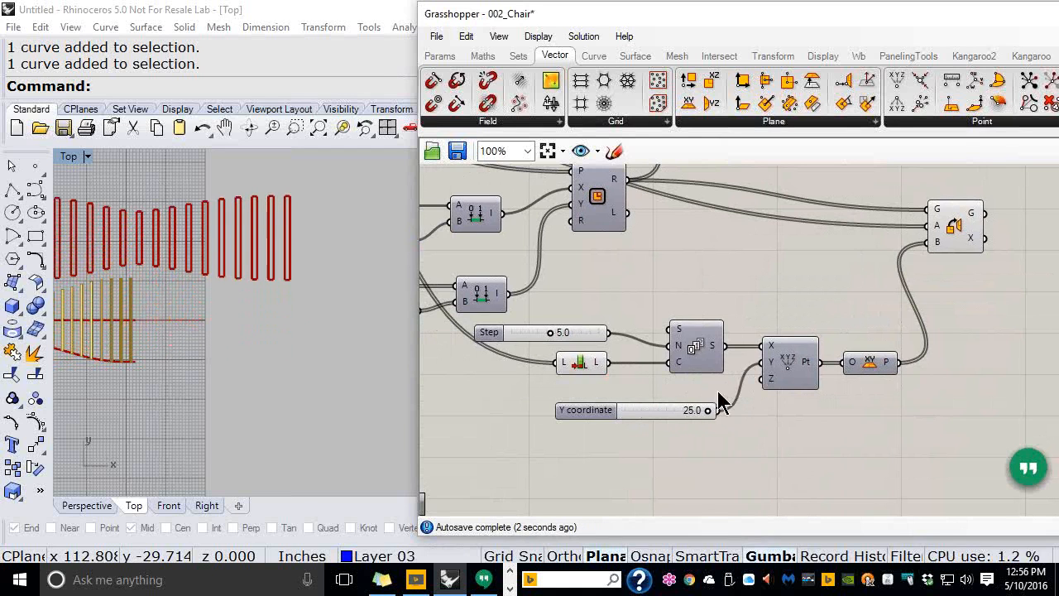
# Centre the chair in the Top view, then move and widen the Y coordinate slider
pyautogui.scroll(-2, 324, 388)
pyautogui.moveTo(54, 285); pyautogui.dragTo(187, 288, button='right')
pyautogui.scroll(4, 268, 360)
pyautogui.moveTo(297, 329); pyautogui.dragTo(218, 370, button='right')
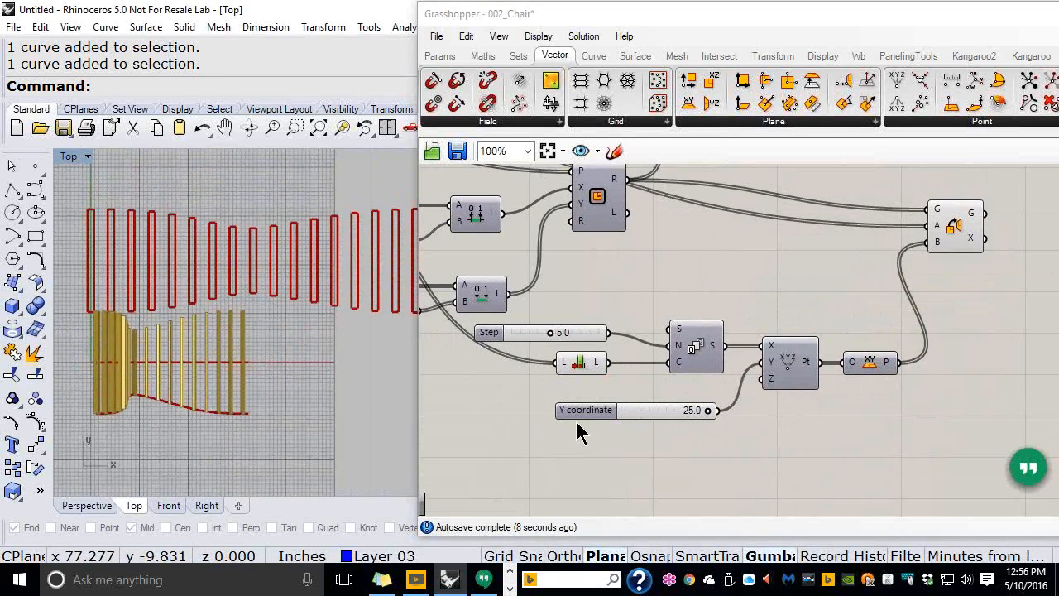
pyautogui.moveTo(599, 410); pyautogui.dragTo(539, 407)
pyautogui.moveTo(657, 408); pyautogui.dragTo(713, 400)
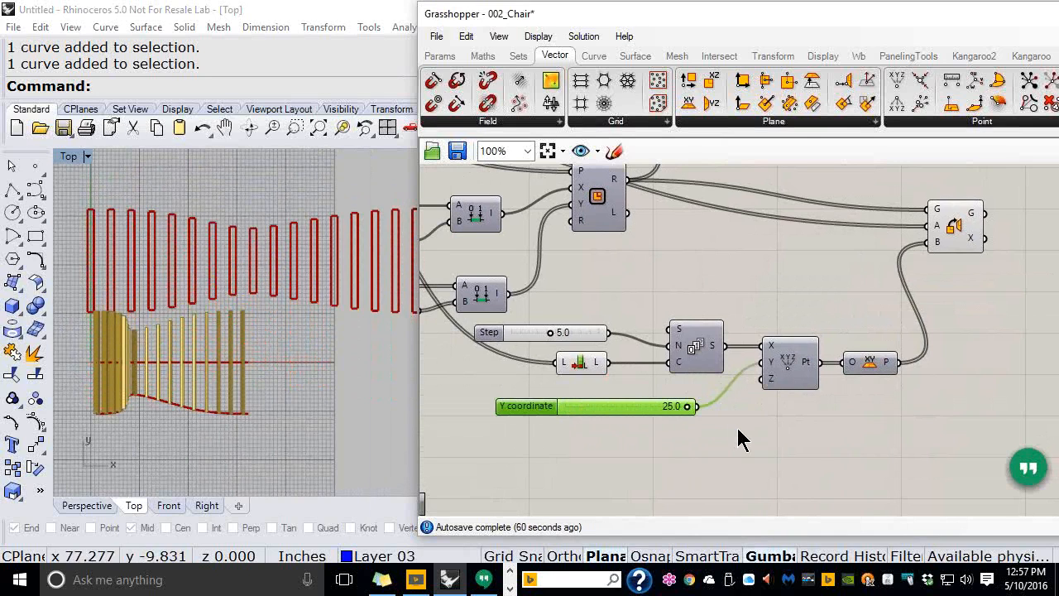
pyautogui.moveTo(271, 431); pyautogui.dragTo(195, 349)
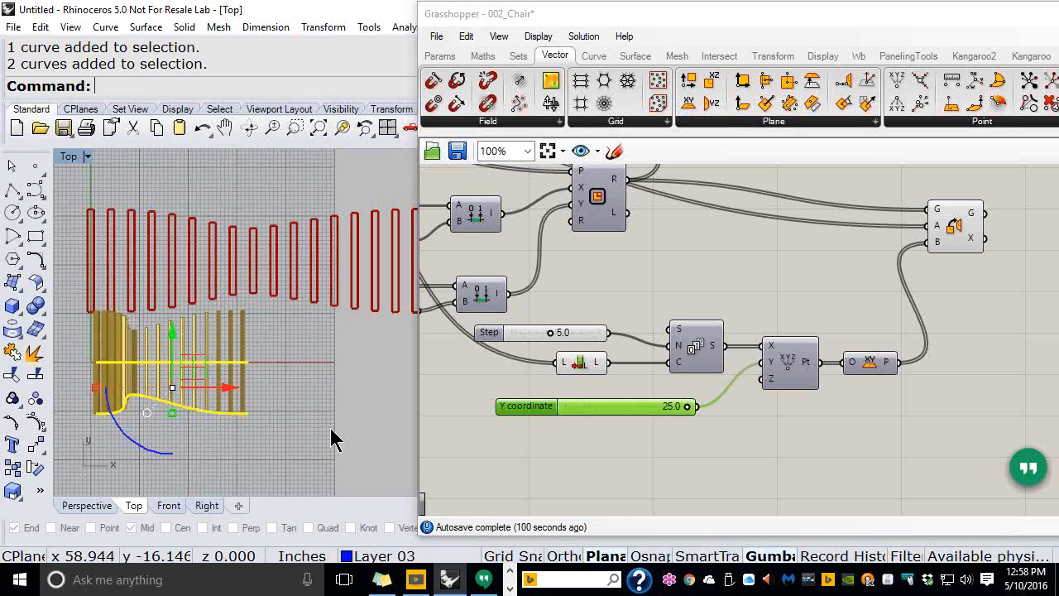
# Deselect the Y coordinate slider and pan the canvas to the point chain
pyautogui.click(759, 307)
pyautogui.scroll(-1, 684, 327)
pyautogui.moveTo(775, 305); pyautogui.dragTo(671, 306, button='right')
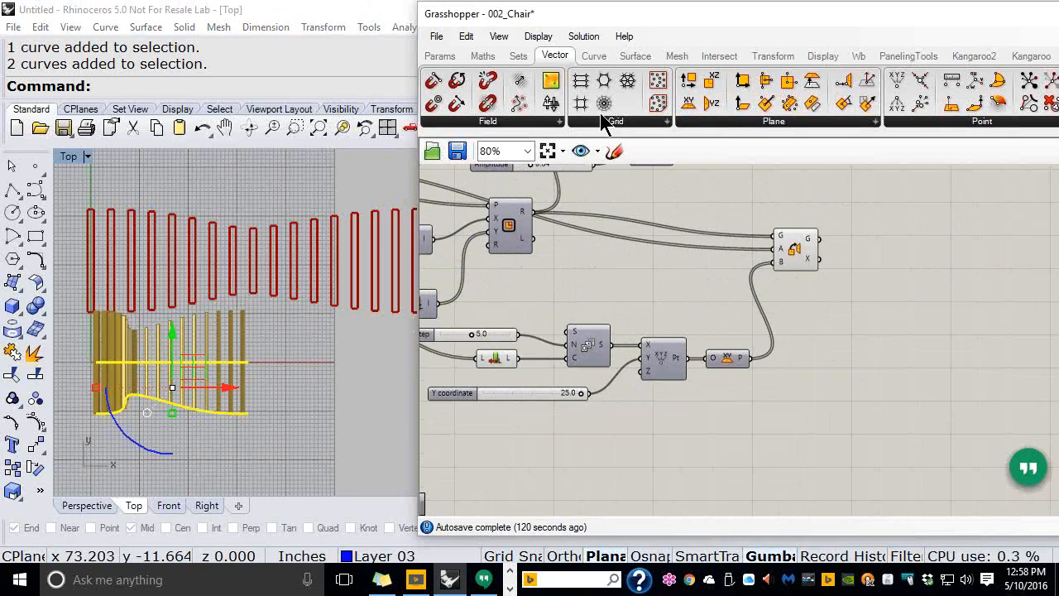
# Place a second Series component from Sets > Sequence below the point chain
pyautogui.click(519, 58)
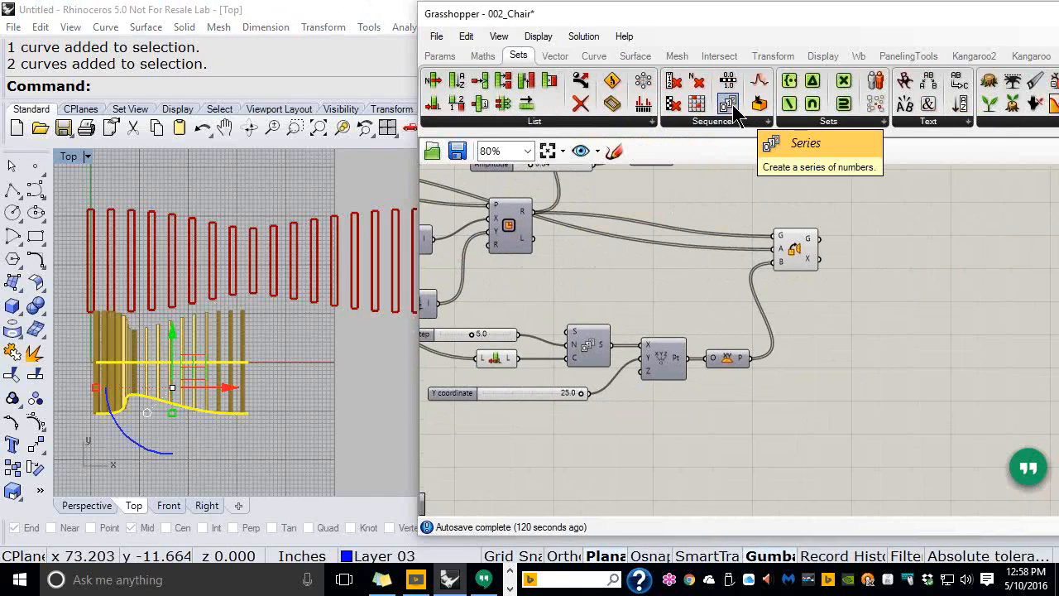
pyautogui.moveTo(733, 106); pyautogui.dragTo(681, 398)
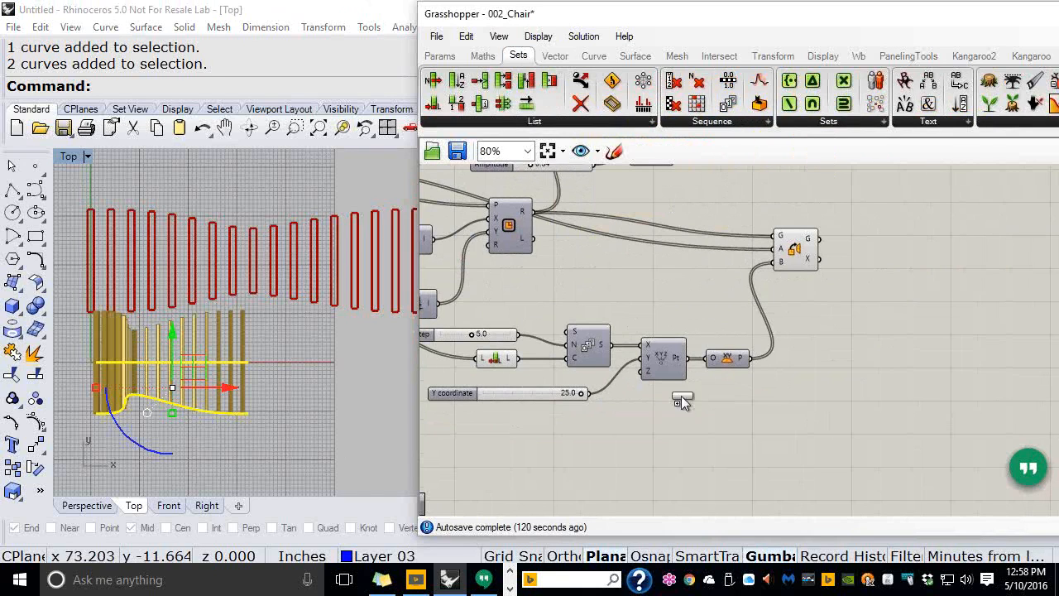
pyautogui.moveTo(669, 465); pyautogui.dragTo(669, 466)
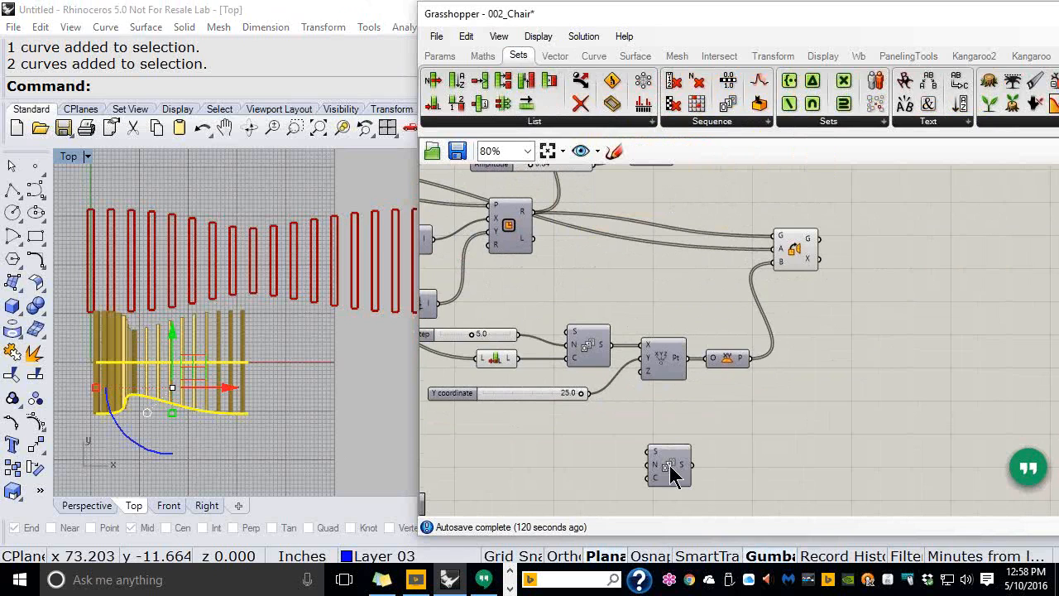
pyautogui.scroll(1, 662, 421)
pyautogui.moveTo(663, 421); pyautogui.dragTo(750, 340, button='right')
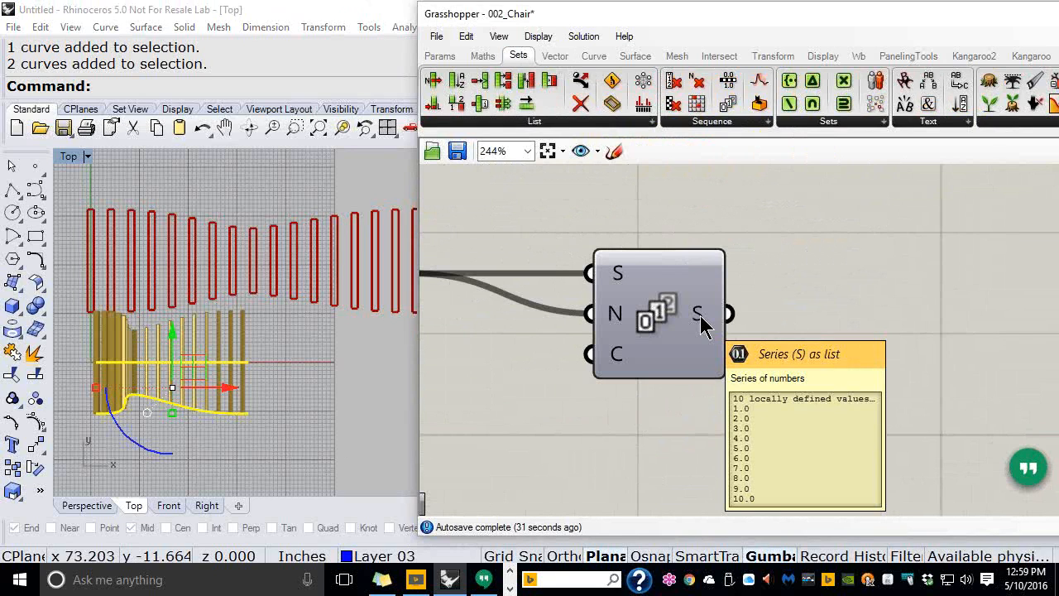
pyautogui.scroll(-4, 699, 315)
# Place an Integer parameter from the Params tab after the new Series
pyautogui.moveTo(716, 318); pyautogui.dragTo(757, 350, button='right')
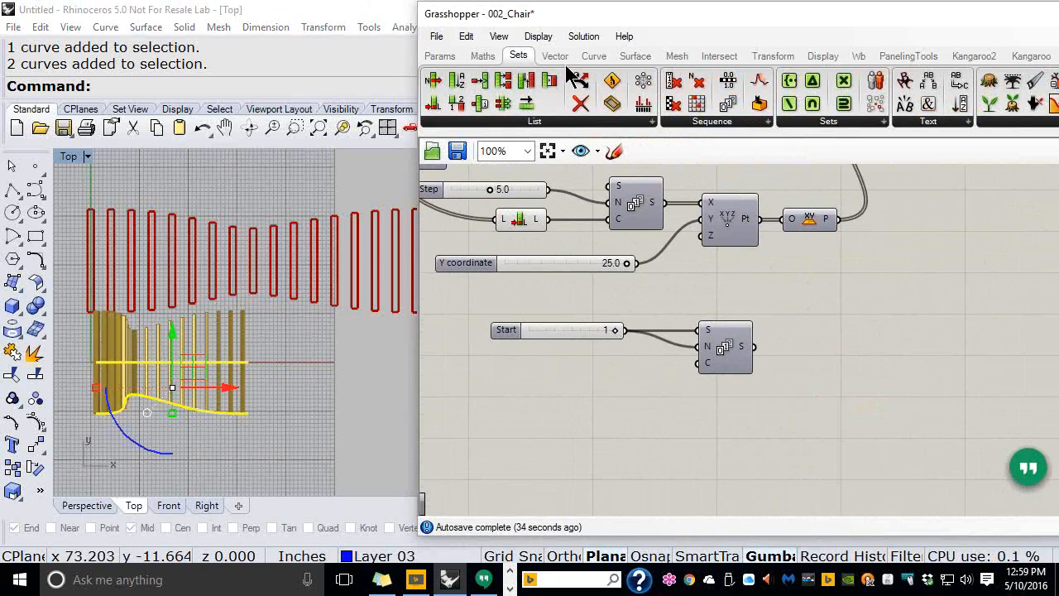
pyautogui.click(439, 56)
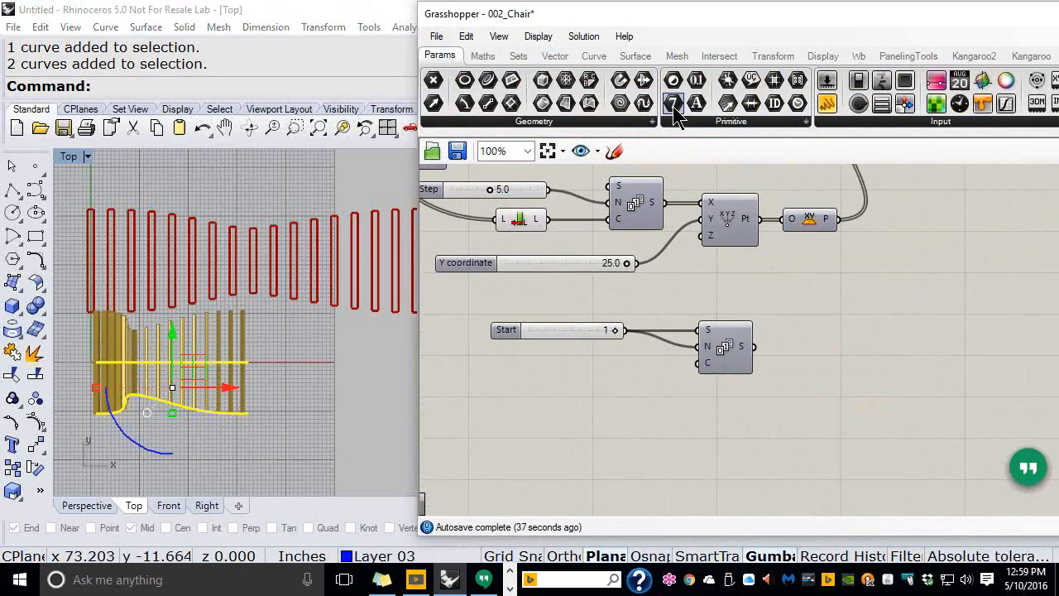
pyautogui.moveTo(673, 107); pyautogui.dragTo(775, 349)
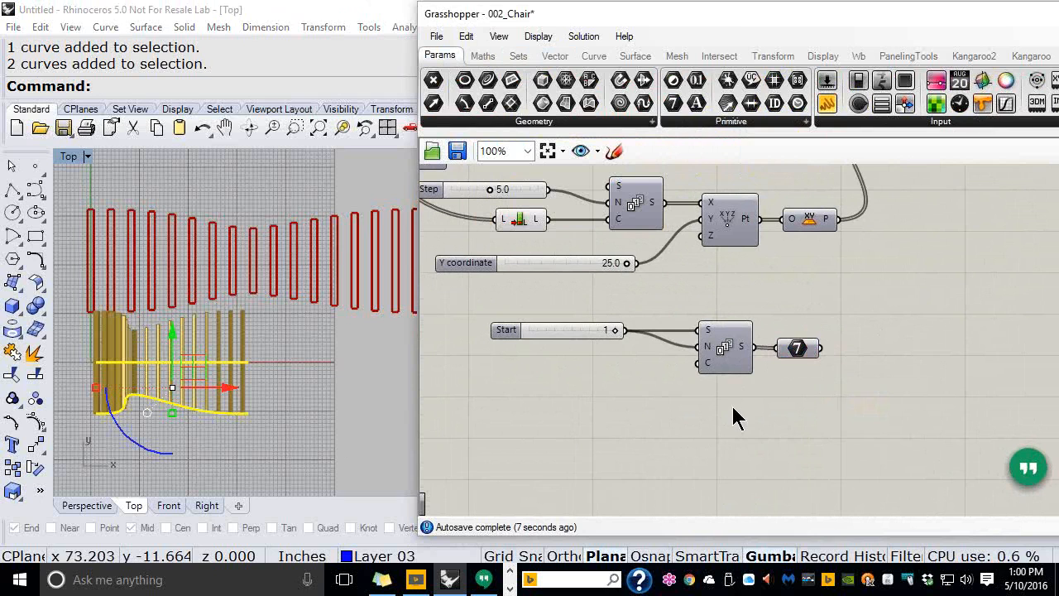
# Wire the List Length L output into the second Series count input
pyautogui.moveTo(733, 308); pyautogui.dragTo(728, 345, button='right')
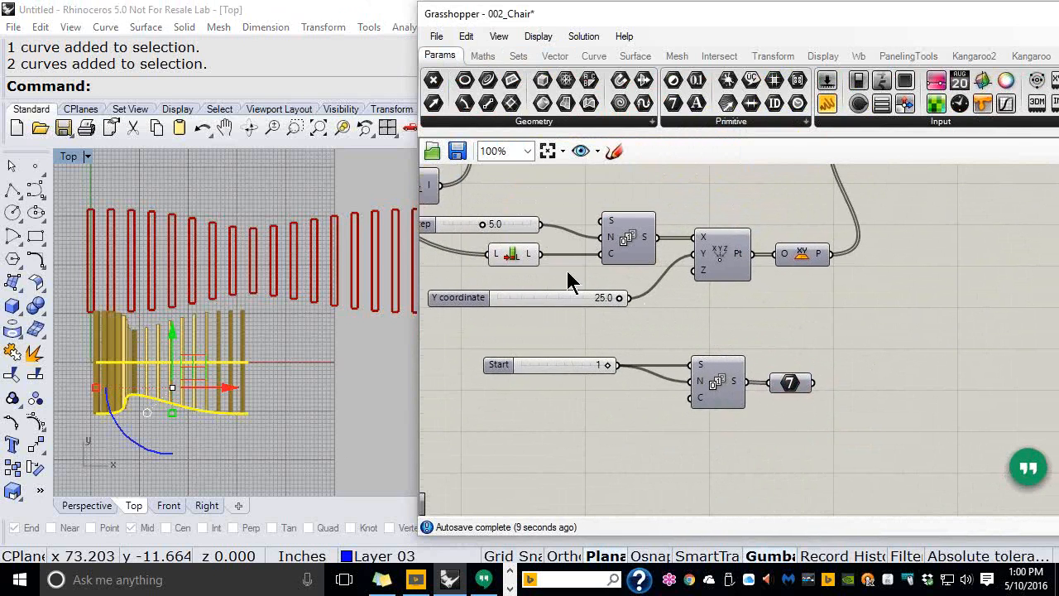
pyautogui.scroll(-3, 568, 285)
pyautogui.moveTo(593, 231); pyautogui.dragTo(593, 238, button='right')
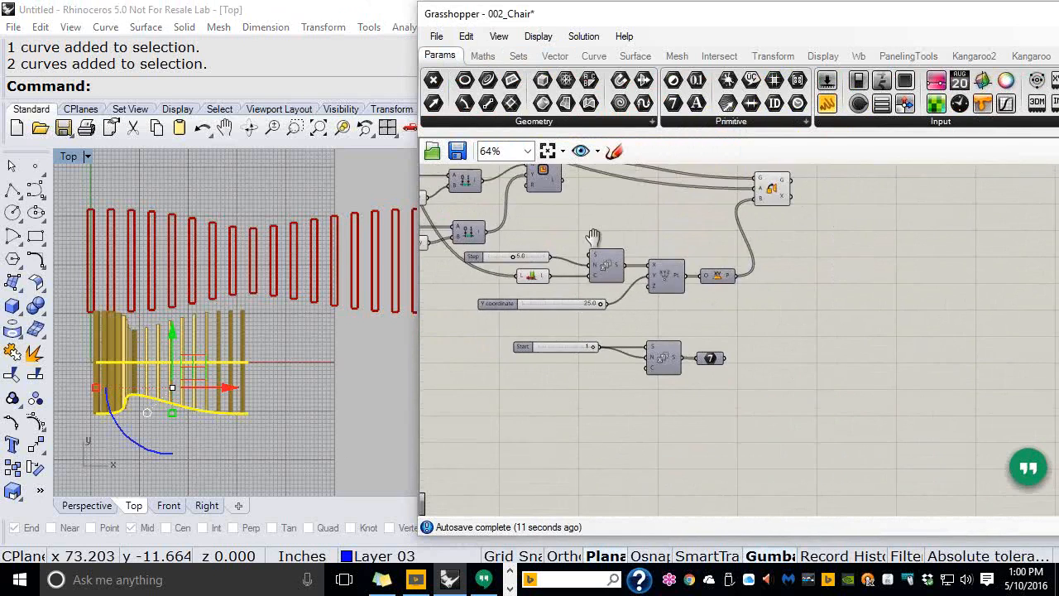
pyautogui.scroll(2, 592, 237)
pyautogui.moveTo(581, 332); pyautogui.dragTo(692, 453)
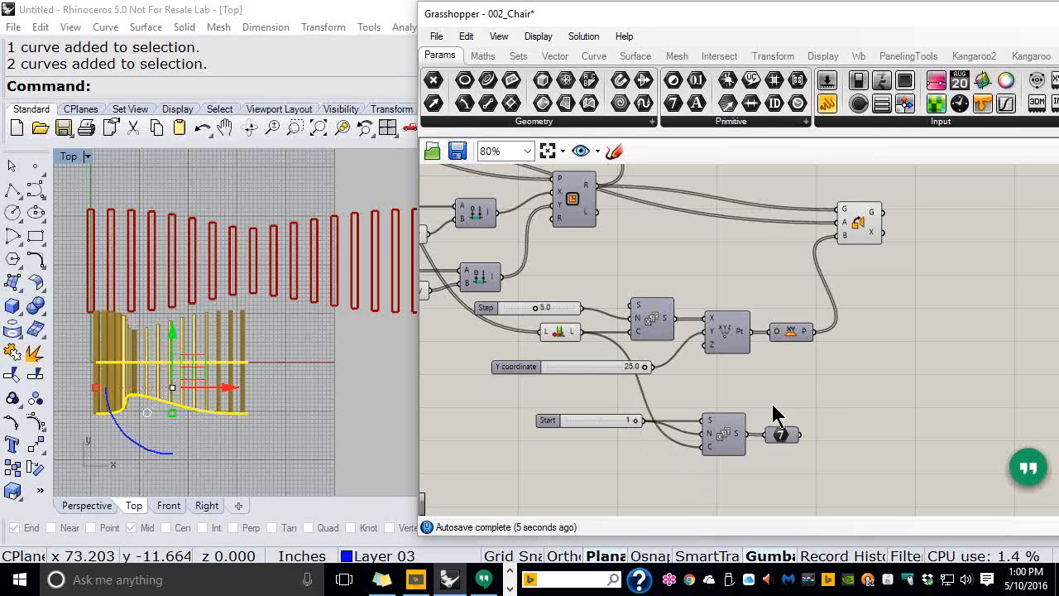
pyautogui.moveTo(847, 354); pyautogui.dragTo(726, 347, button='right')
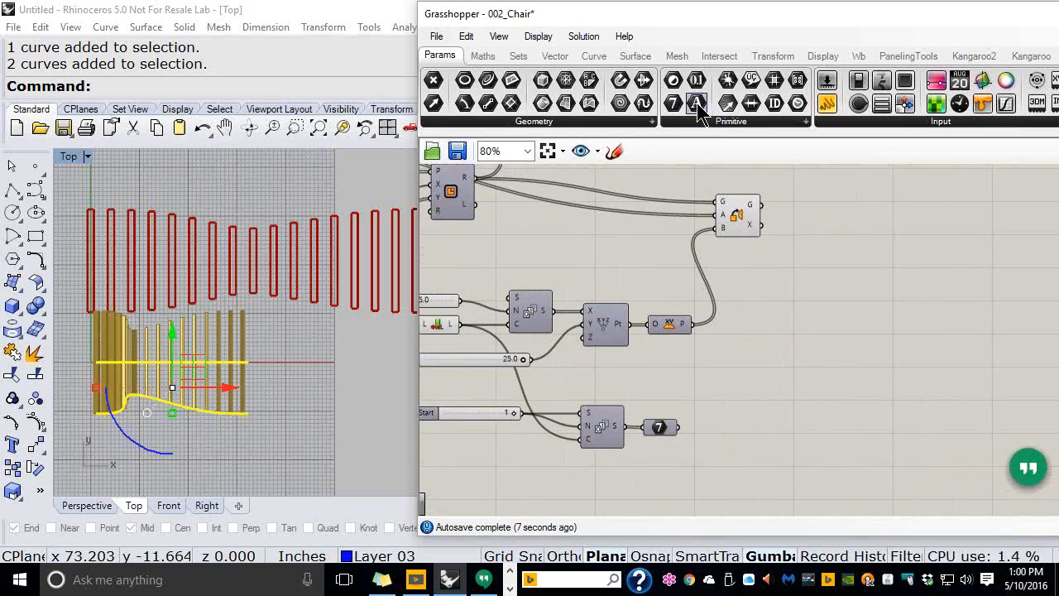
# Place a Text Tag 3D component from the Display components onto the canvas
pyautogui.click(820, 58)
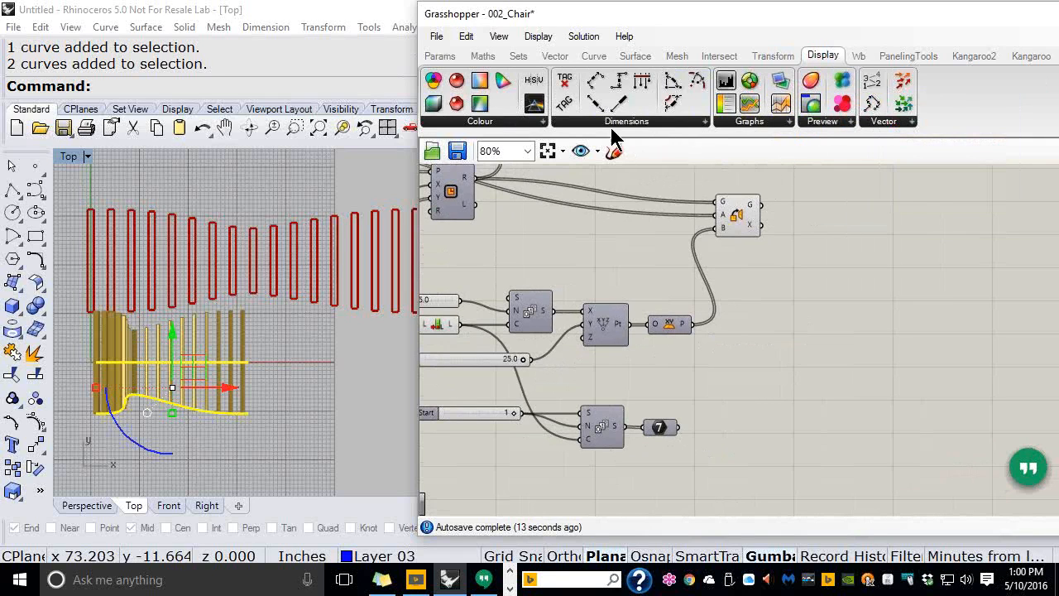
pyautogui.moveTo(616, 122)
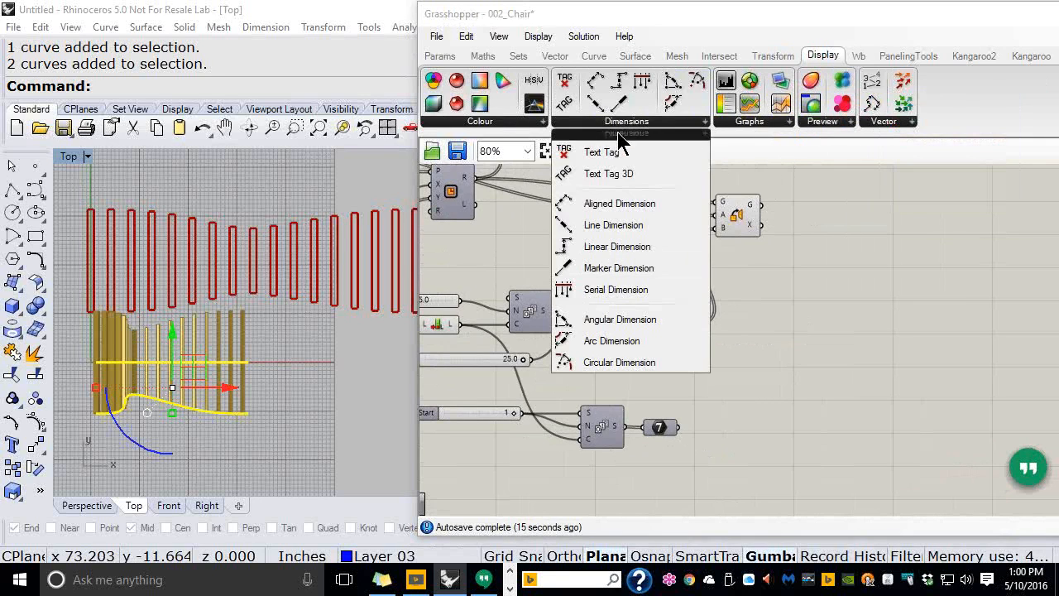
pyautogui.click(617, 182)
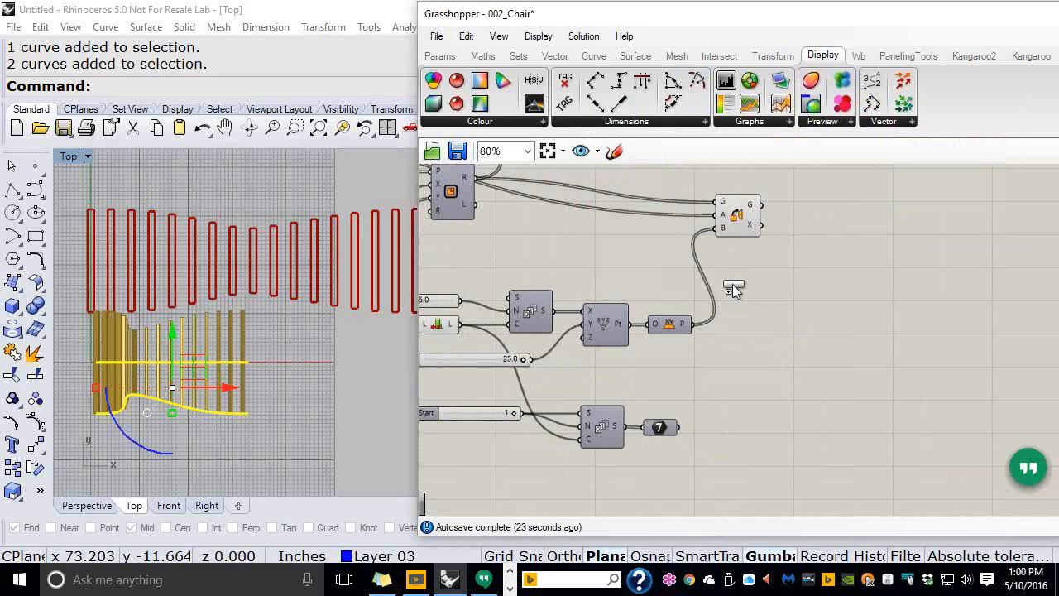
pyautogui.click(772, 421)
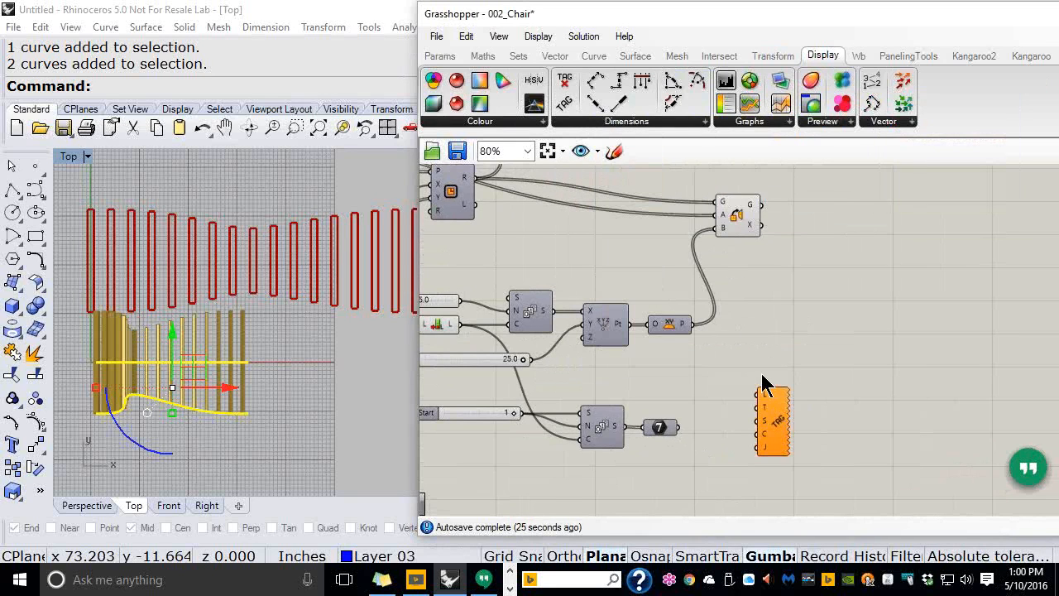
pyautogui.scroll(1, 762, 383)
pyautogui.moveTo(755, 25); pyautogui.dragTo(473, 19)
# Wire the XY Plane P output into the tag's location and the 7 panel into its text
pyautogui.moveTo(525, 283); pyautogui.dragTo(814, 327, button='right')
pyautogui.scroll(-1, 760, 294)
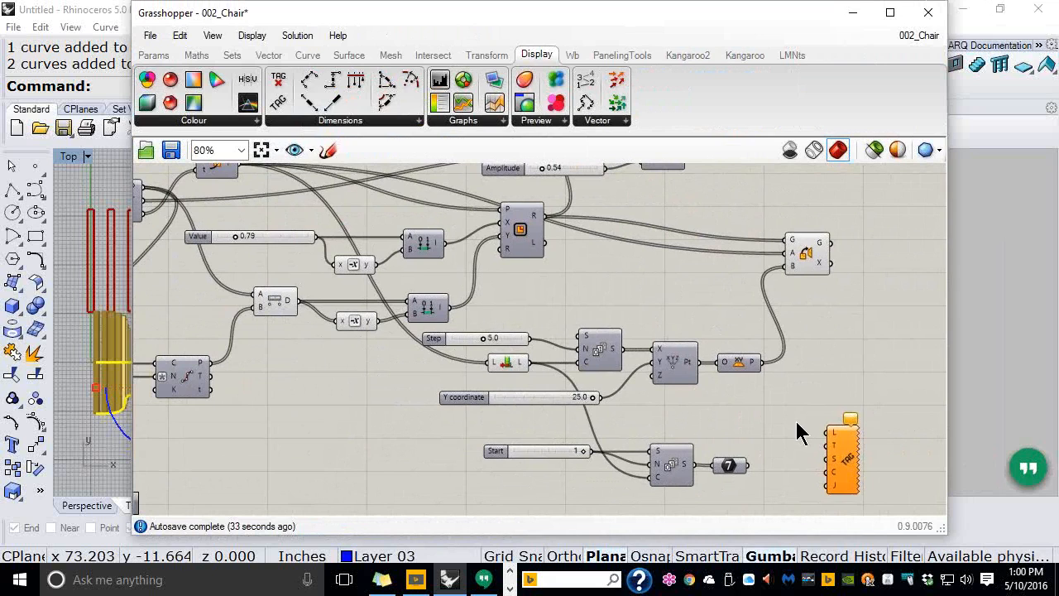
pyautogui.moveTo(837, 443)
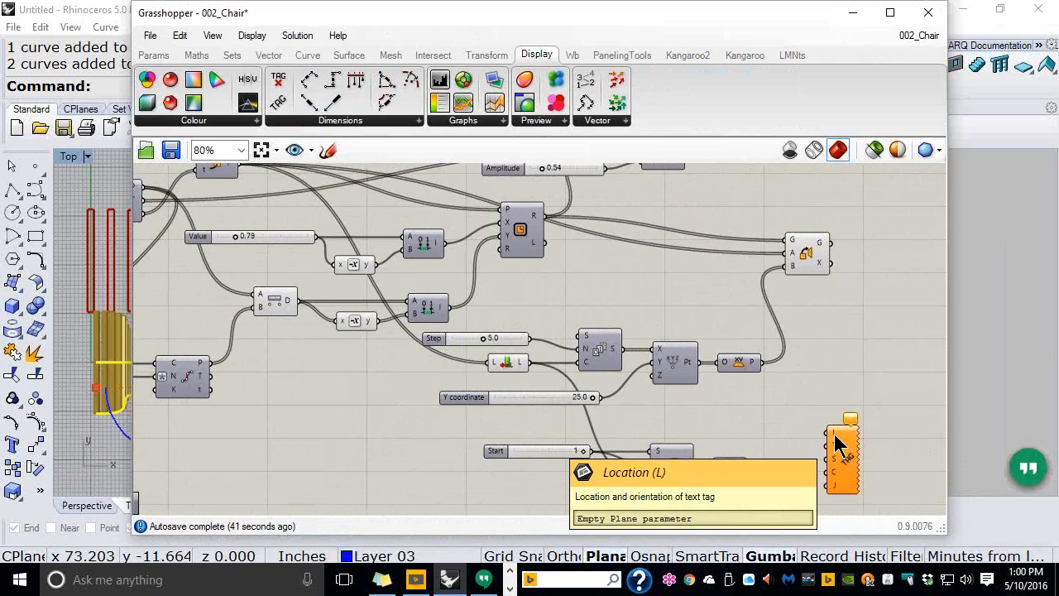
pyautogui.moveTo(765, 361); pyautogui.dragTo(825, 436)
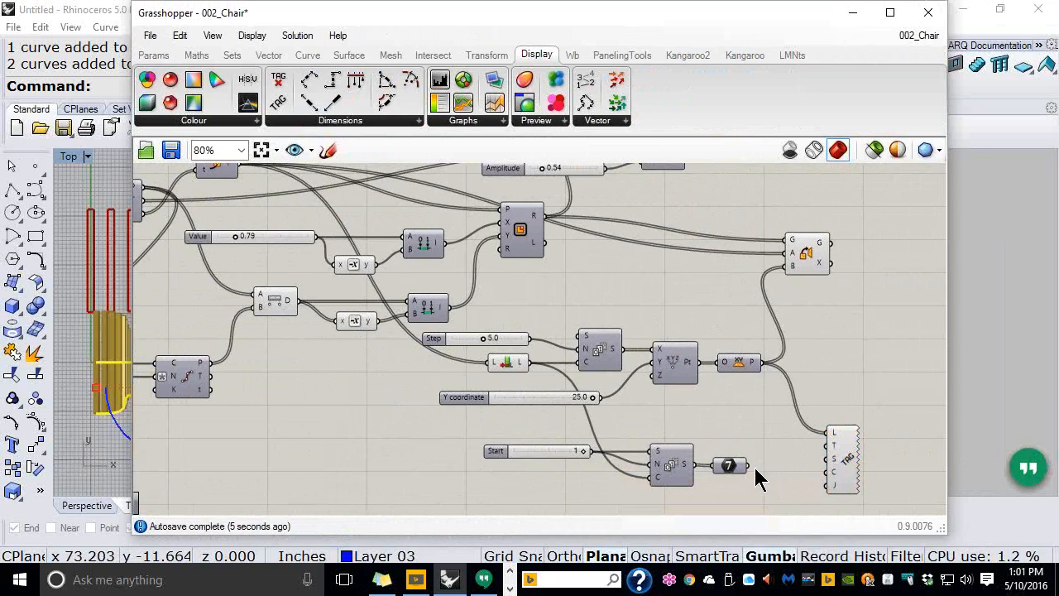
pyautogui.moveTo(748, 466); pyautogui.dragTo(827, 445)
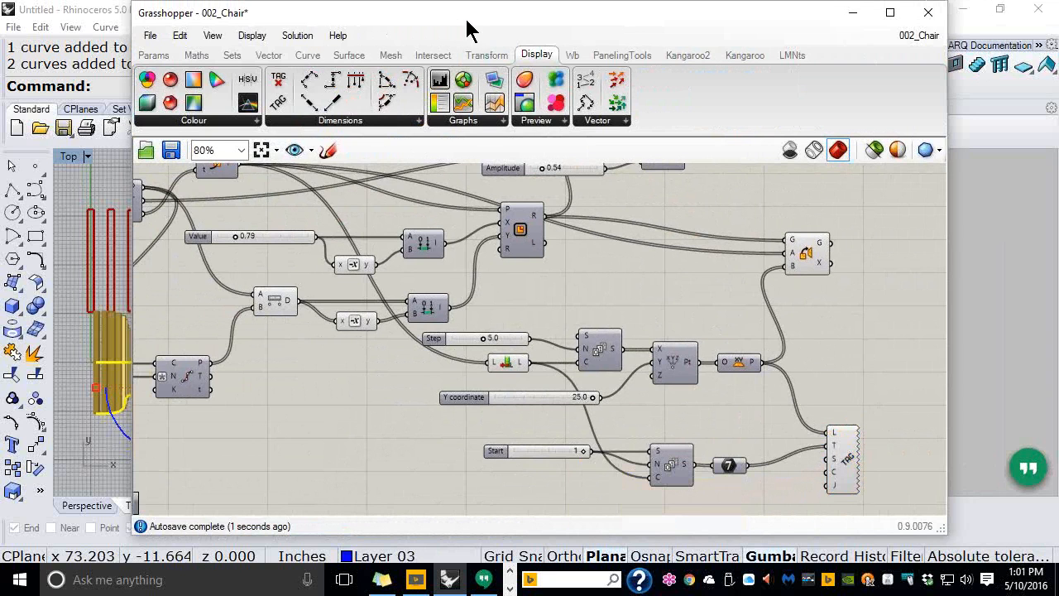
pyautogui.moveTo(477, 25); pyautogui.dragTo(654, 50)
pyautogui.scroll(8, 249, 273)
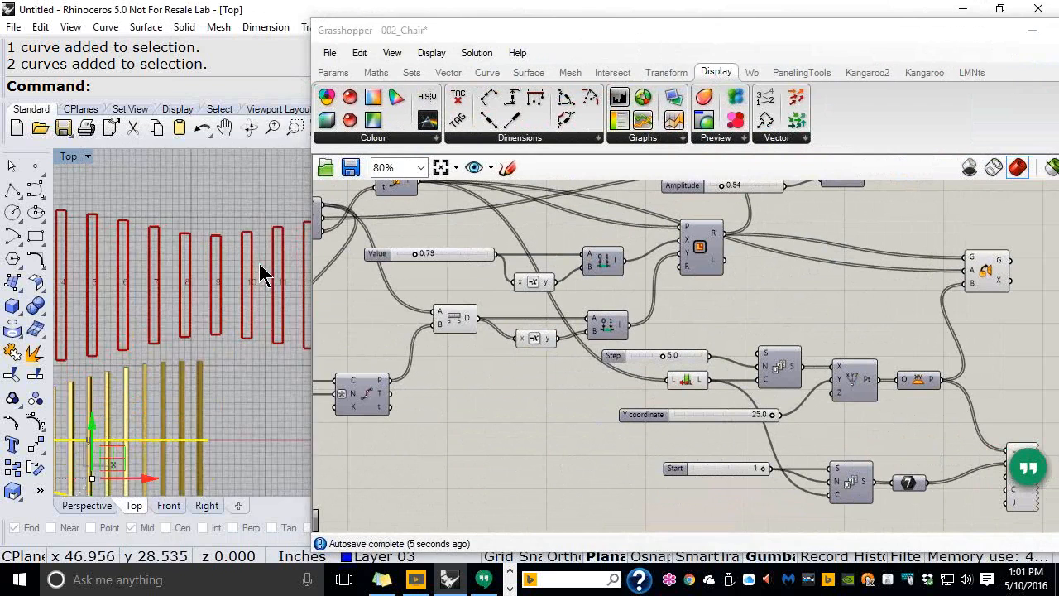
pyautogui.scroll(-6, 248, 293)
pyautogui.moveTo(131, 293); pyautogui.dragTo(244, 310, button='right')
pyautogui.moveTo(114, 312)
pyautogui.mouseDown(button='right')
pyautogui.moveTo(217, 314)
pyautogui.moveTo(243, 302)
pyautogui.mouseUp(button='right')
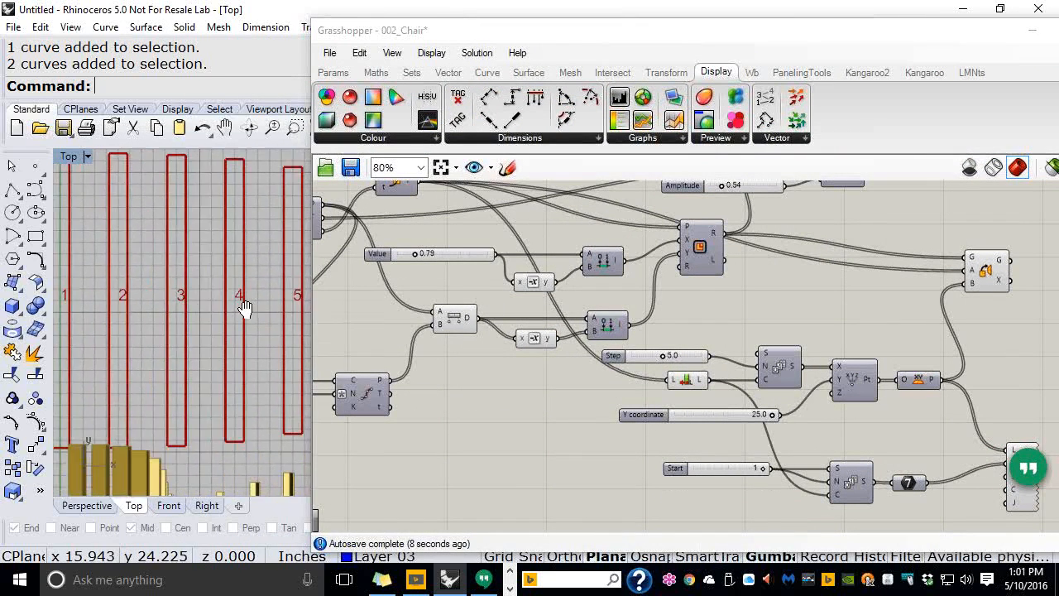
pyautogui.moveTo(141, 307)
pyautogui.mouseDown(button='right')
pyautogui.moveTo(230, 311)
pyautogui.moveTo(119, 307)
pyautogui.mouseUp(button='right')
pyautogui.moveTo(239, 310)
pyautogui.mouseDown(button='right')
pyautogui.moveTo(152, 303)
pyautogui.moveTo(143, 292)
pyautogui.mouseUp(button='right')
pyautogui.scroll(-4, 143, 291)
pyautogui.scroll(4, 213, 268)
pyautogui.moveTo(958, 417); pyautogui.dragTo(792, 371, button='right')
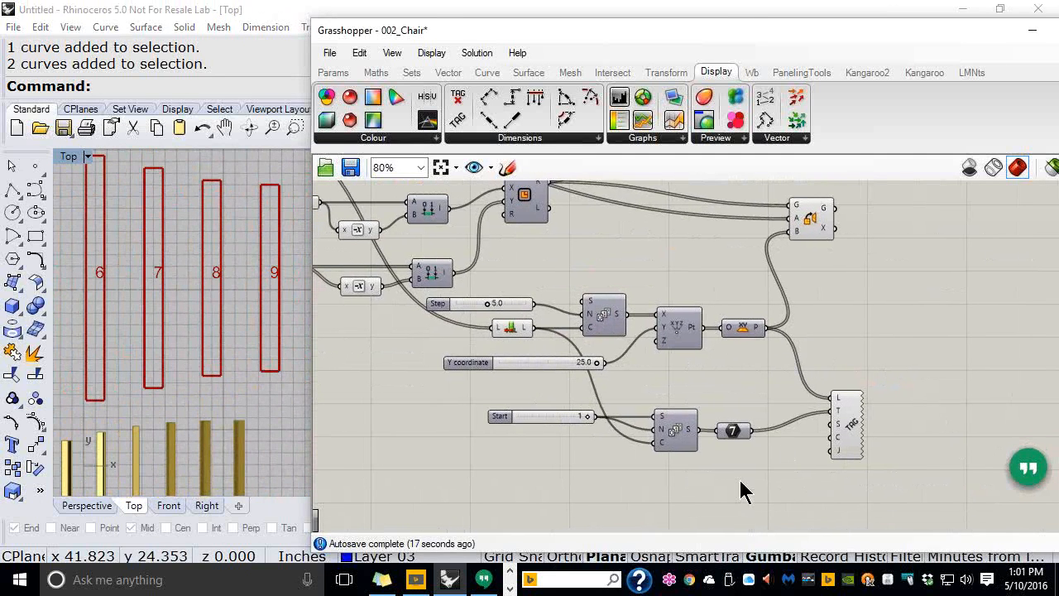
pyautogui.scroll(1, 742, 490)
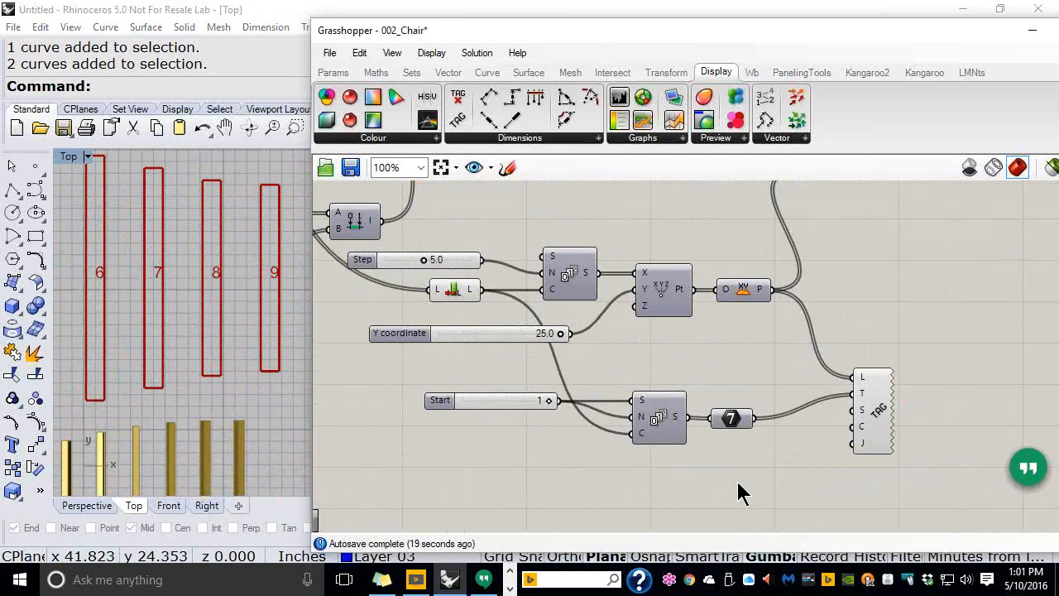
pyautogui.moveTo(864, 420)
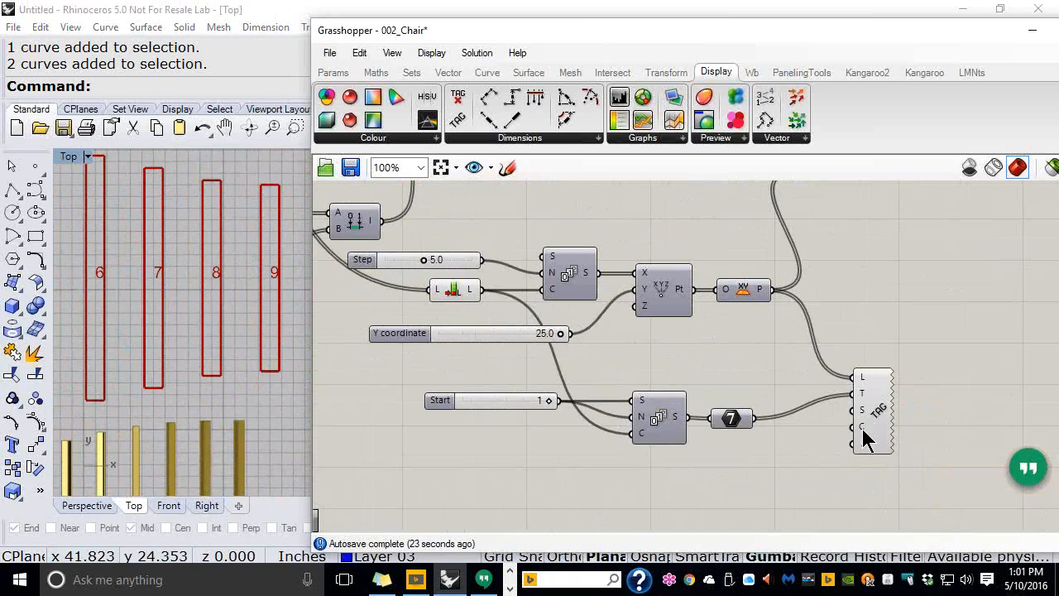
# Wire a colour swatch into the tag's colour and a slider set to 8 into its justification
pyautogui.click(351, 75)
pyautogui.moveTo(736, 441); pyautogui.dragTo(852, 427)
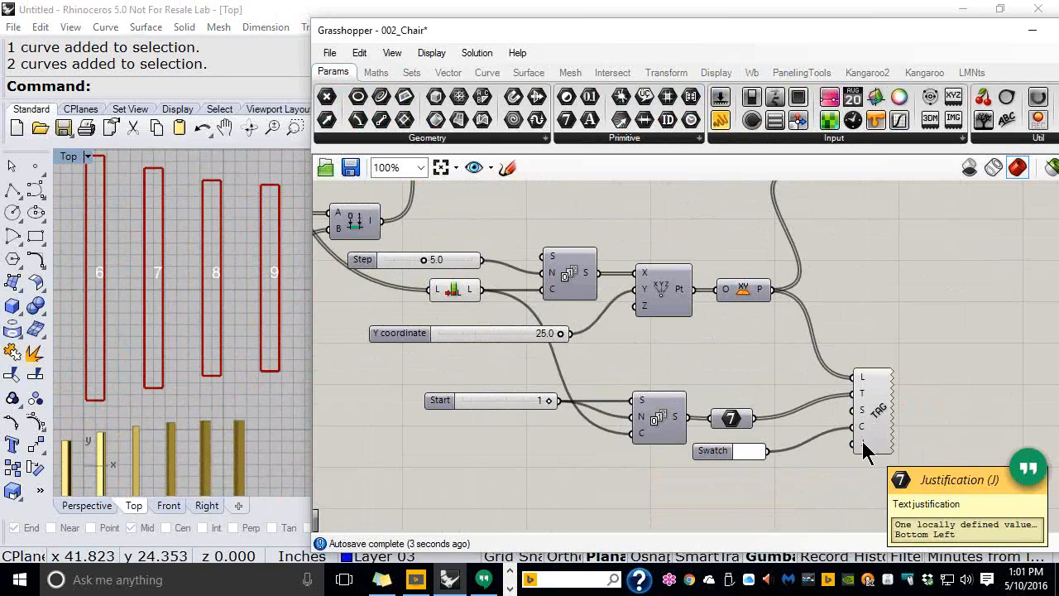
pyautogui.doubleClick(748, 475)
pyautogui.write('8')
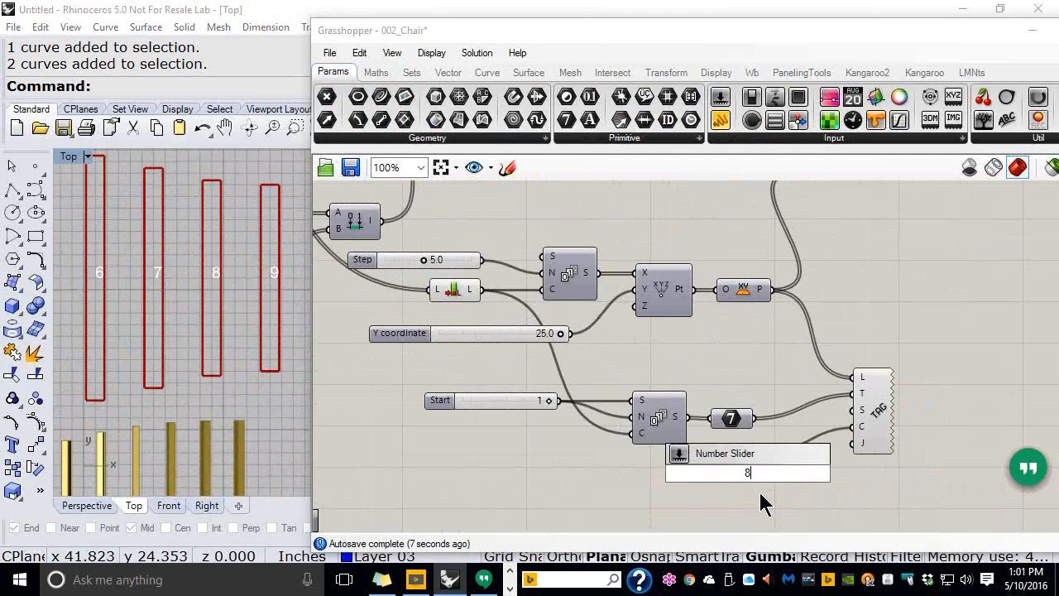
pyautogui.press('Return')
pyautogui.moveTo(817, 474); pyautogui.dragTo(853, 444)
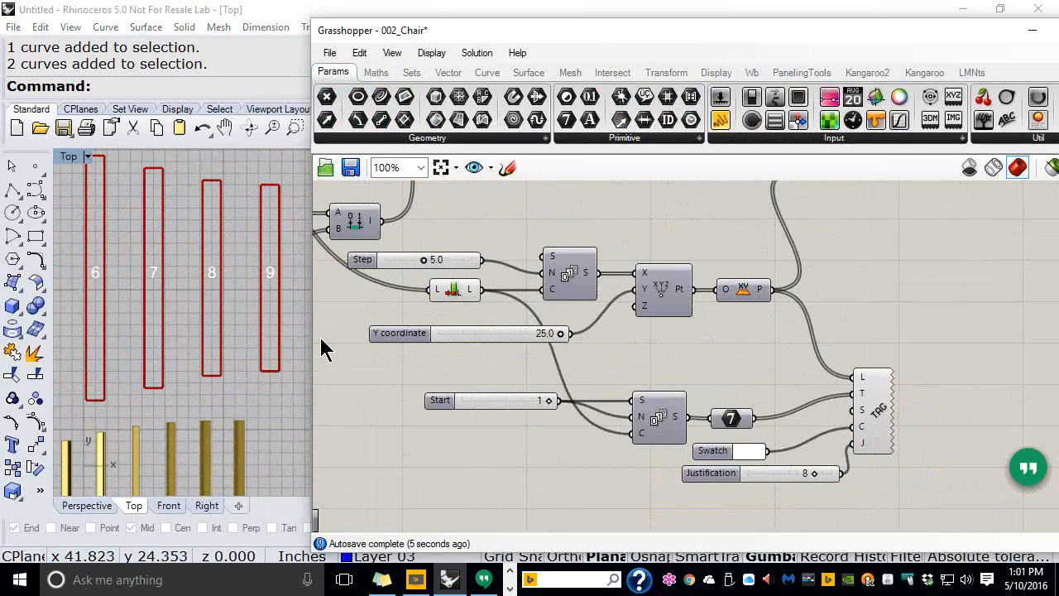
# Move the Justification slider further left on the canvas
pyautogui.moveTo(810, 374); pyautogui.dragTo(628, 289, button='right')
pyautogui.scroll(2, 669, 367)
pyautogui.moveTo(632, 409); pyautogui.dragTo(515, 431)
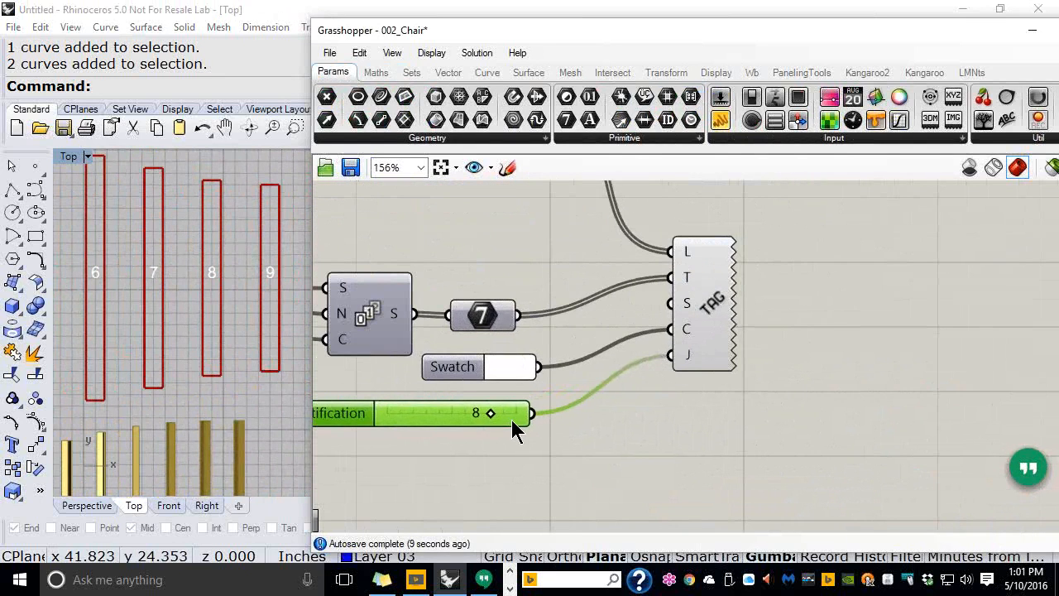
pyautogui.moveTo(580, 299); pyautogui.dragTo(614, 381, button='right')
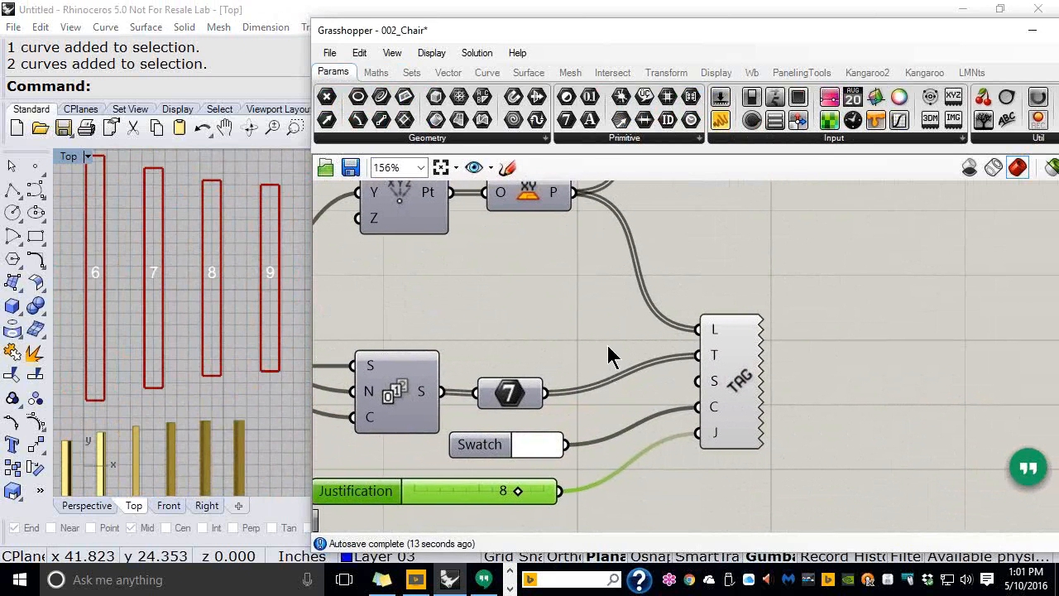
pyautogui.click(715, 73)
# Place a second Text Tag 3D component from Display > Dimensions on an empty canvas area
pyautogui.click(530, 137)
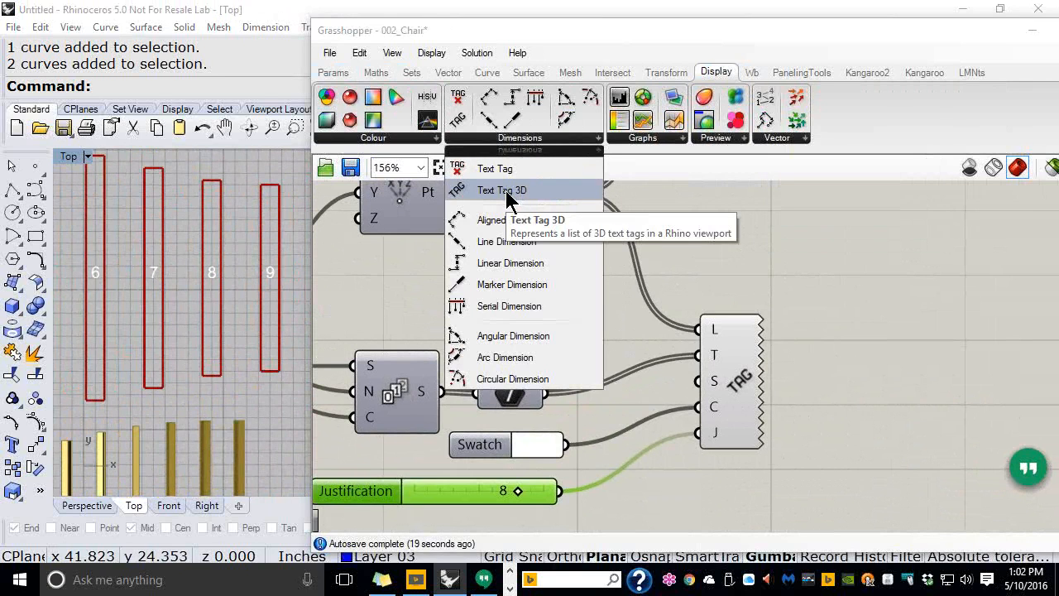
pyautogui.click(506, 194)
pyautogui.click(934, 311)
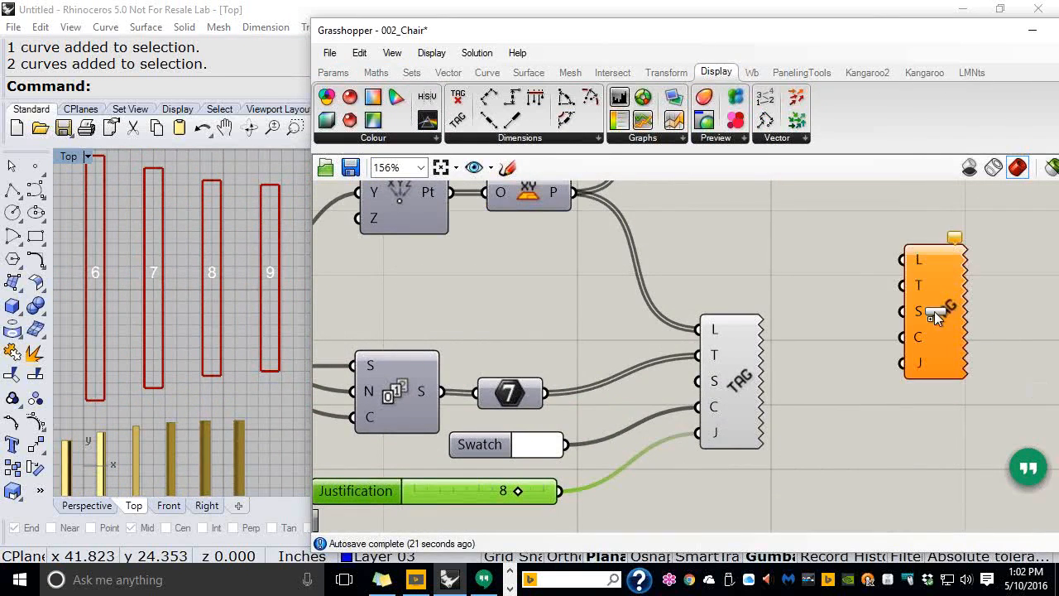
pyautogui.moveTo(1000, 308); pyautogui.dragTo(686, 355, button='right')
pyautogui.scroll(2, 659, 383)
pyautogui.moveTo(617, 364); pyautogui.dragTo(782, 325)
pyautogui.scroll(1, 753, 343)
pyautogui.moveTo(759, 335); pyautogui.dragTo(692, 333, button='right')
pyautogui.click(780, 351)
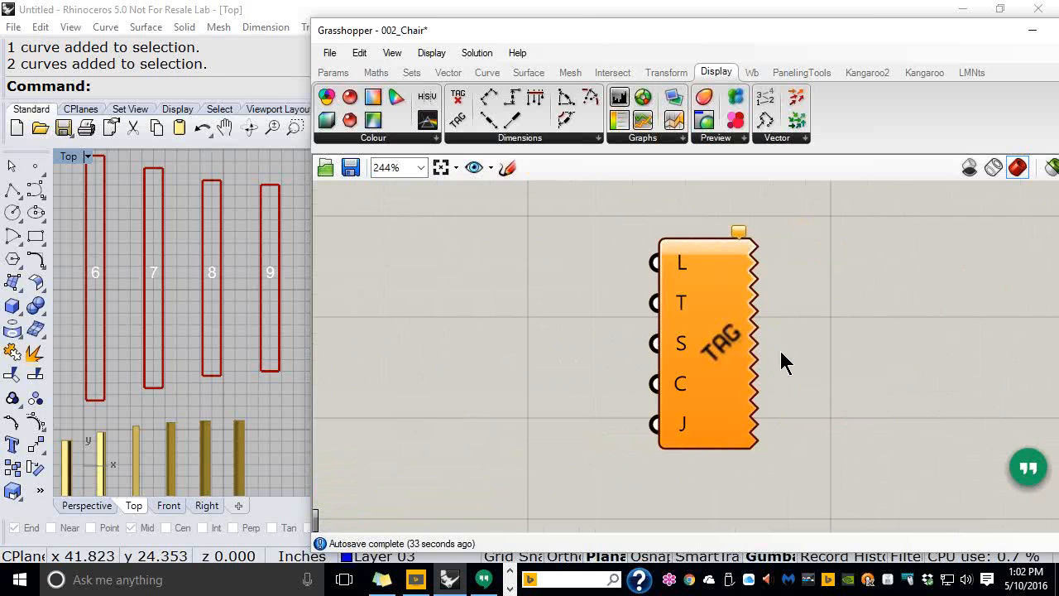
# Extract the tag's location, text, size (0.1) and colour inputs as wired parameters
pyautogui.rightClick(680, 271)
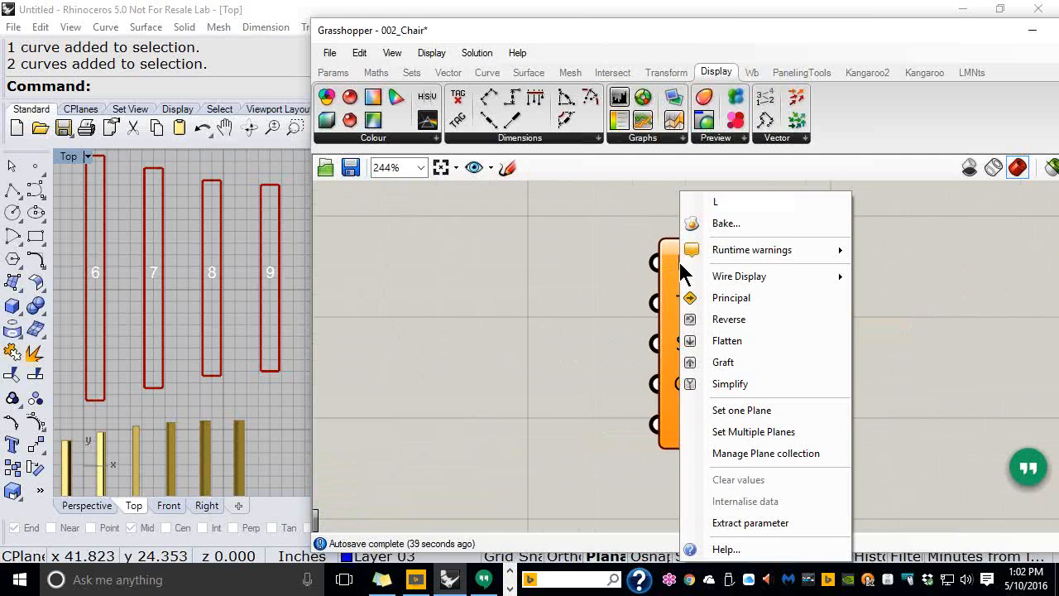
pyautogui.click(761, 527)
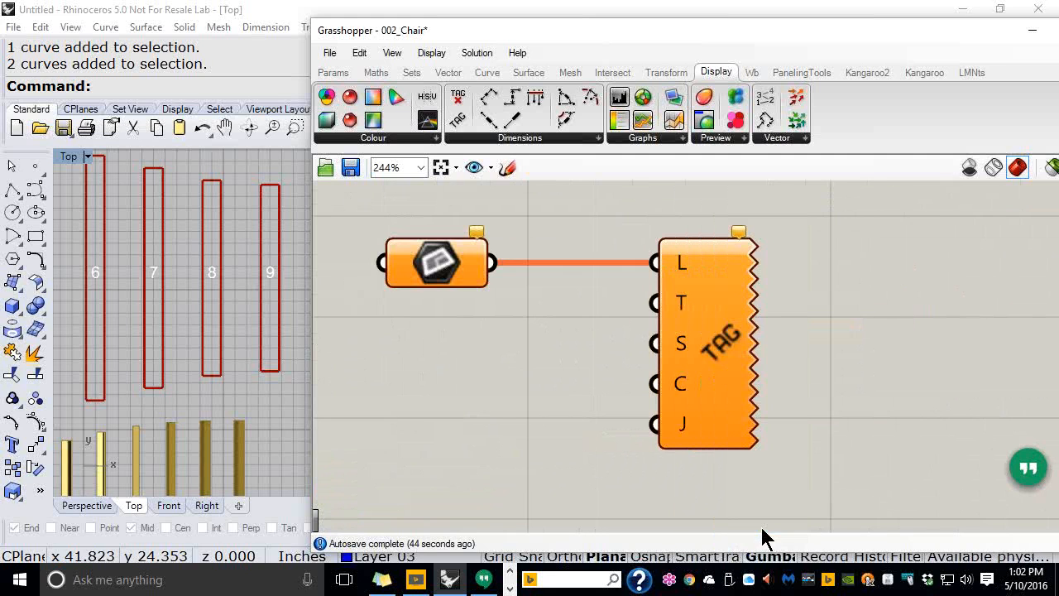
pyautogui.rightClick(685, 310)
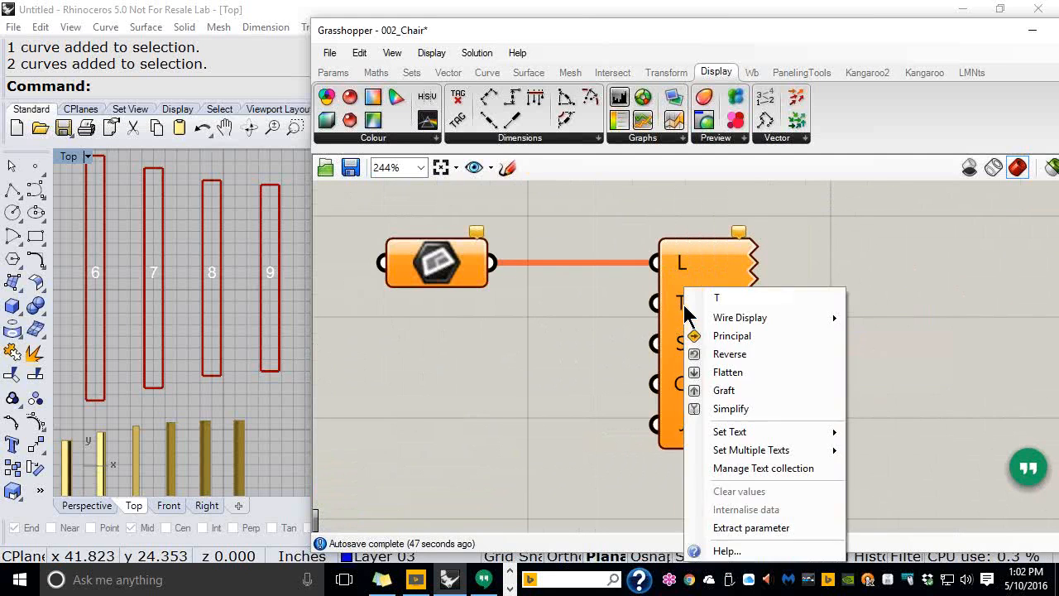
pyautogui.click(742, 528)
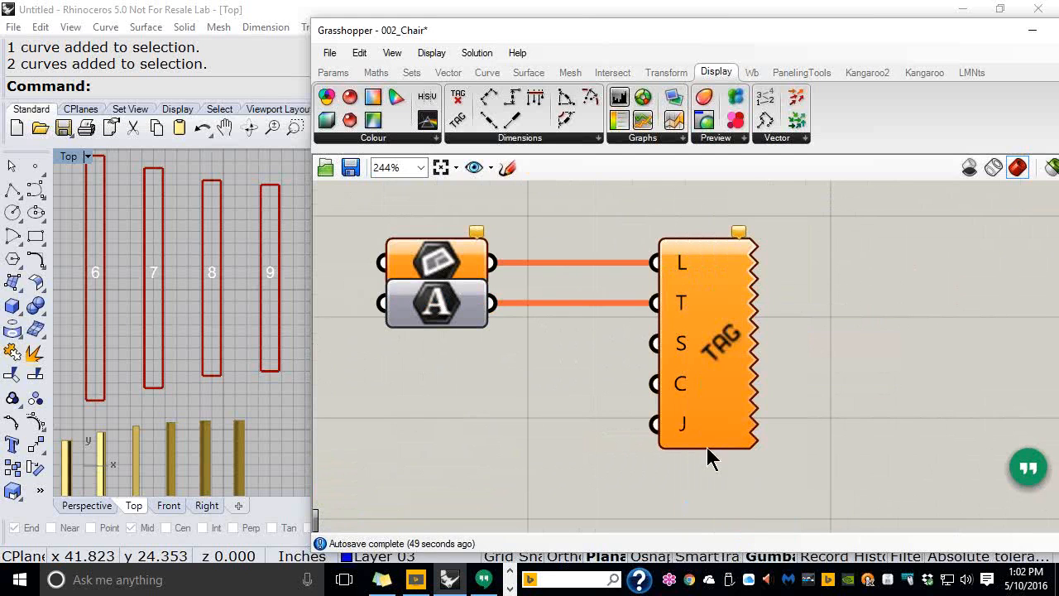
pyautogui.rightClick(684, 346)
pyautogui.click(733, 526)
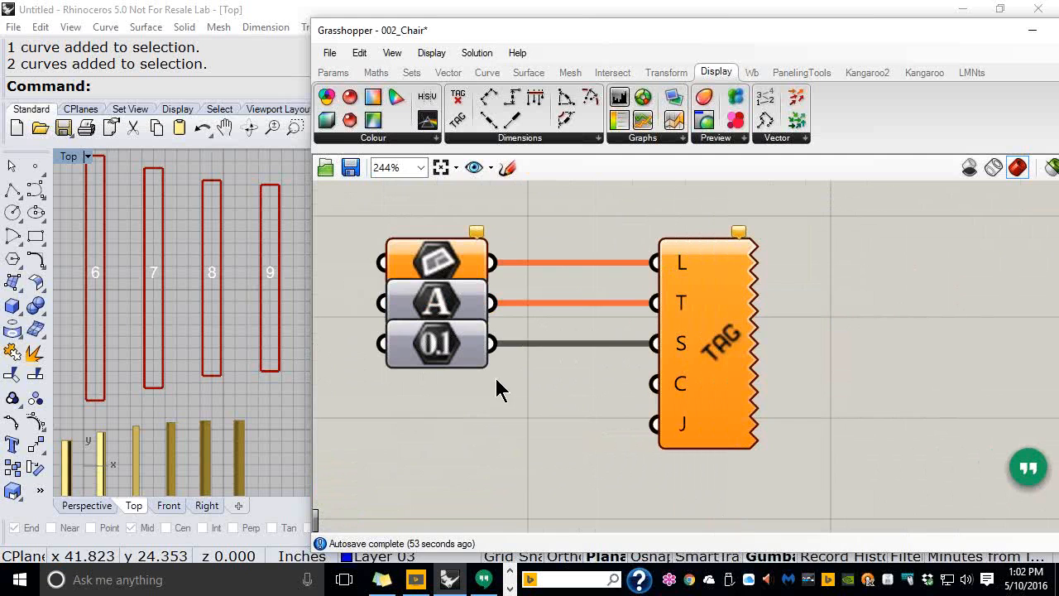
pyautogui.rightClick(680, 384)
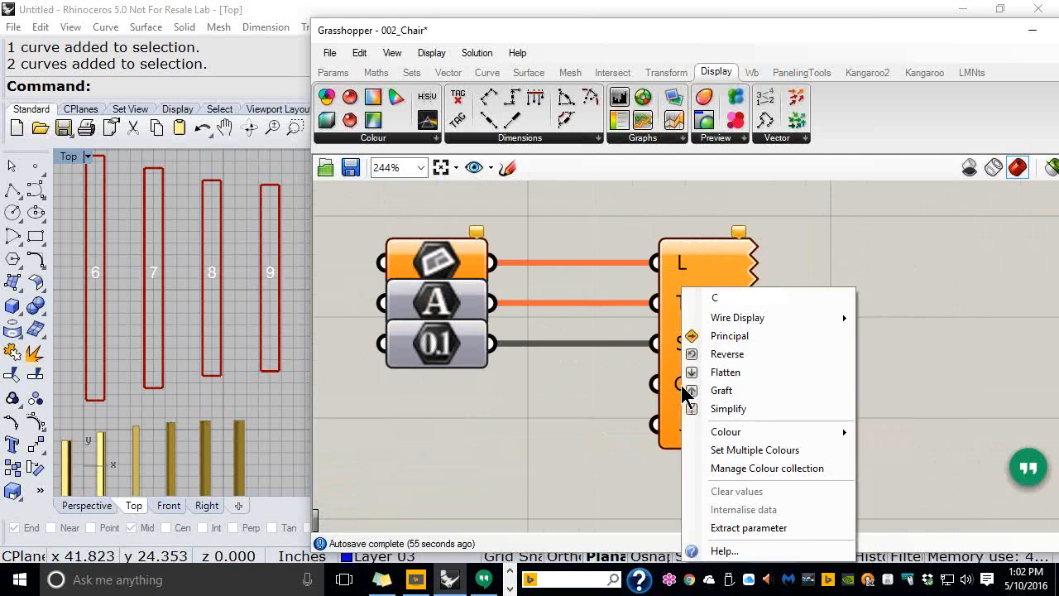
pyautogui.click(728, 525)
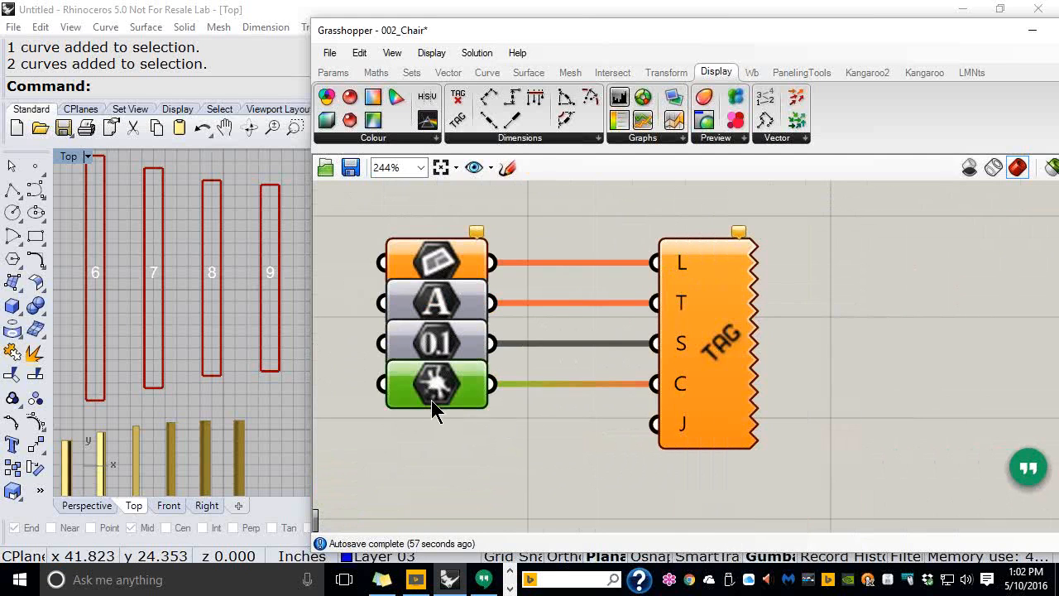
# Extract the justification input as a 7 parameter and stack all five parameters beside the tag
pyautogui.moveTo(433, 397); pyautogui.dragTo(427, 439)
pyautogui.click(443, 354)
pyautogui.moveTo(442, 353); pyautogui.dragTo(439, 370)
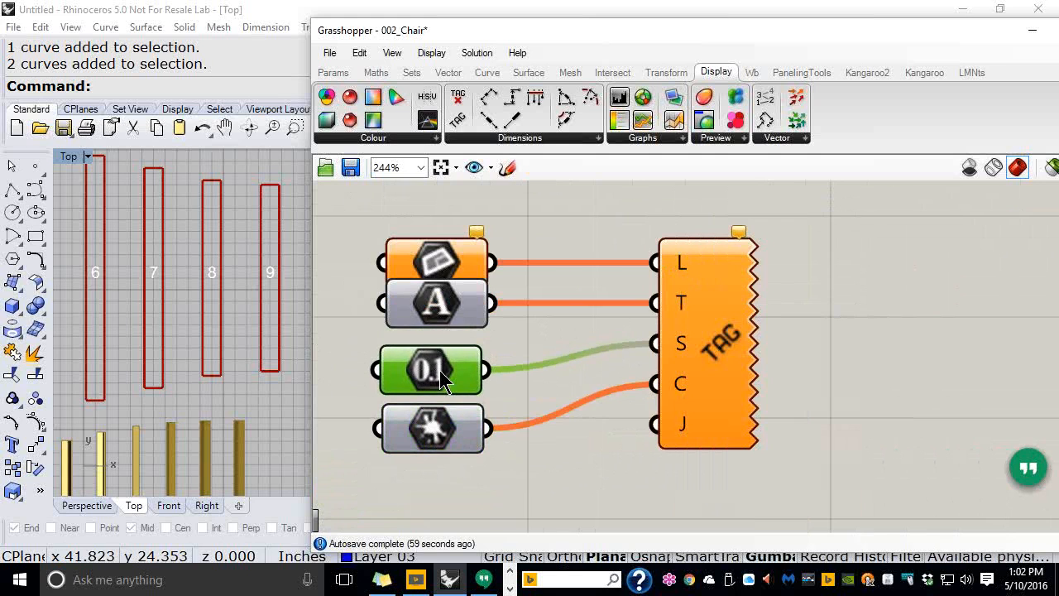
pyautogui.moveTo(450, 302); pyautogui.dragTo(446, 311)
pyautogui.moveTo(442, 254); pyautogui.dragTo(443, 242)
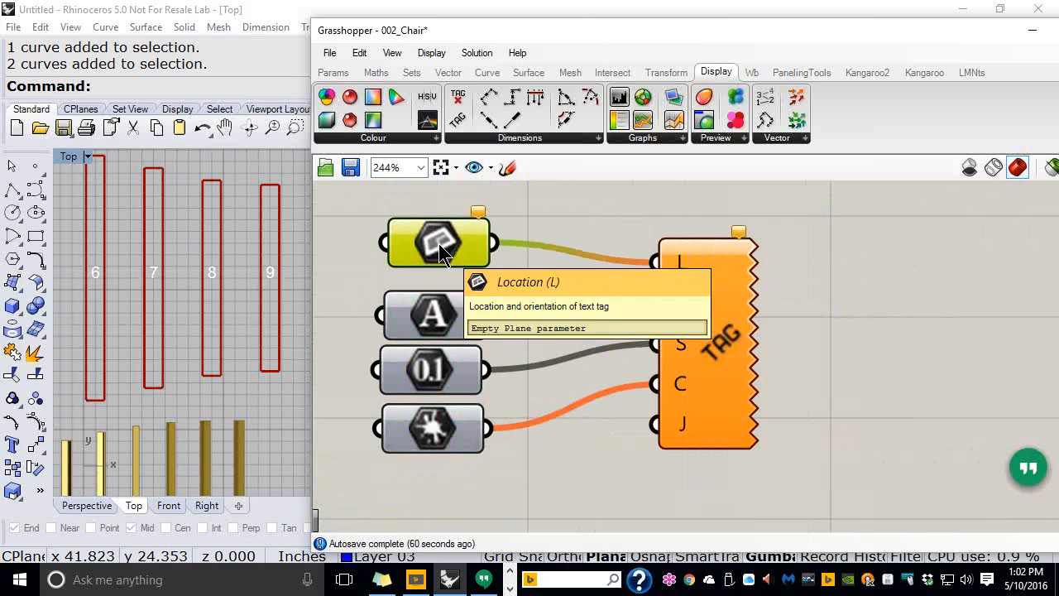
pyautogui.rightClick(685, 429)
pyautogui.click(732, 526)
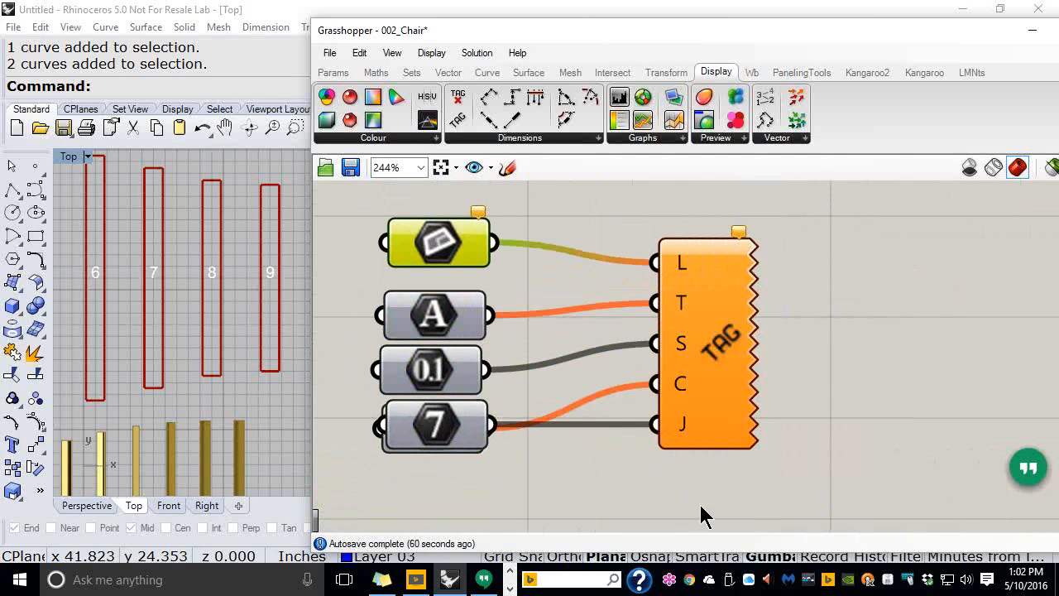
pyautogui.moveTo(449, 425); pyautogui.dragTo(444, 489)
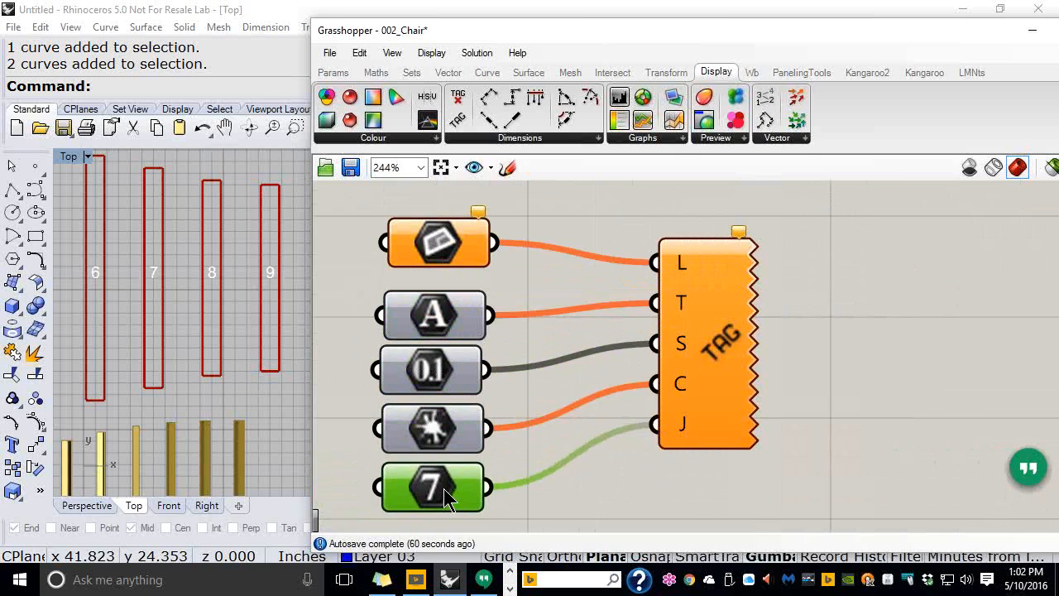
# Move the new tag and its five parameters below the Justification slider
pyautogui.moveTo(560, 364); pyautogui.dragTo(755, 351, button='right')
pyautogui.scroll(-1, 739, 345)
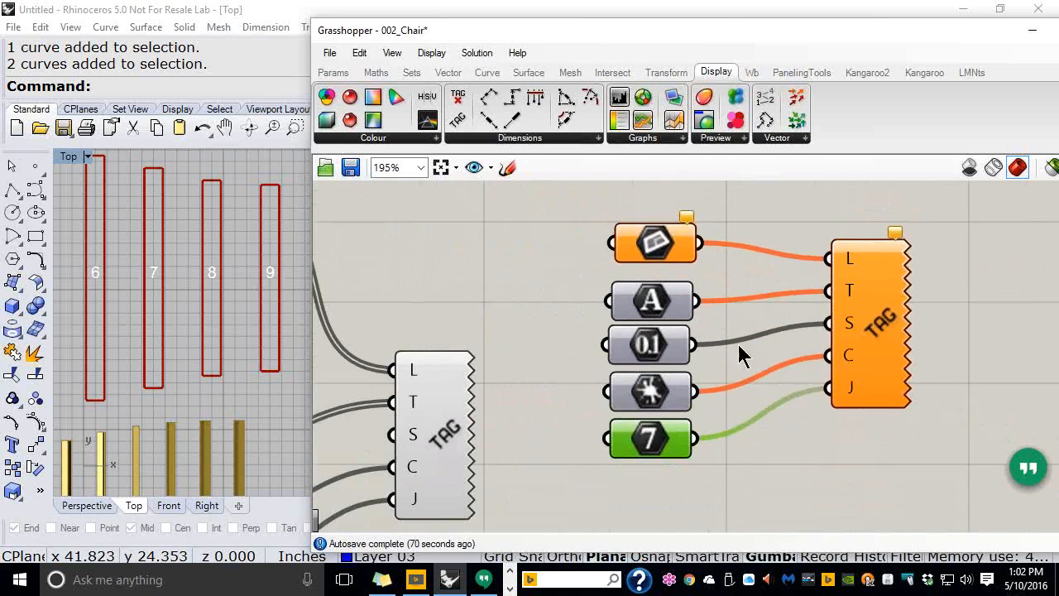
pyautogui.scroll(-2, 747, 347)
pyautogui.moveTo(849, 459); pyautogui.dragTo(658, 263)
pyautogui.moveTo(732, 323); pyautogui.dragTo(852, 254, button='right')
pyautogui.moveTo(796, 220); pyautogui.dragTo(784, 232)
pyautogui.moveTo(919, 278); pyautogui.dragTo(793, 460)
pyautogui.click(686, 349)
pyautogui.moveTo(697, 475); pyautogui.dragTo(712, 416, button='right')
pyautogui.moveTo(716, 494); pyautogui.dragTo(631, 349)
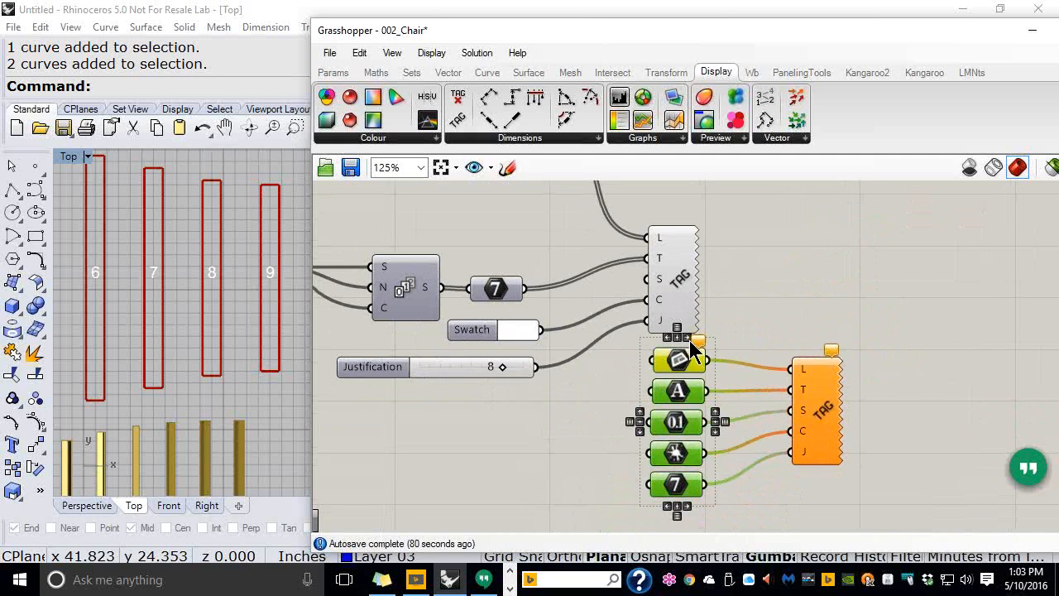
pyautogui.click(769, 341)
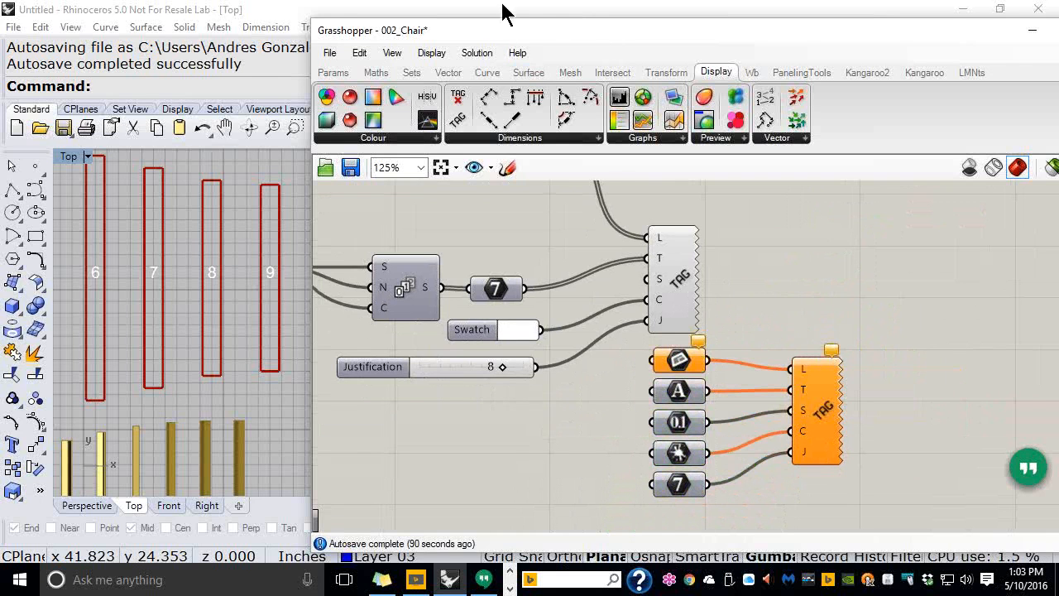
# Collapse Grasshopper and select the chair's left rail curve in the Perspective view
pyautogui.doubleClick(564, 31)
pyautogui.moveTo(455, 227); pyautogui.dragTo(632, 268, button='right')
pyautogui.scroll(-4, 577, 277)
pyautogui.scroll(3, 503, 273)
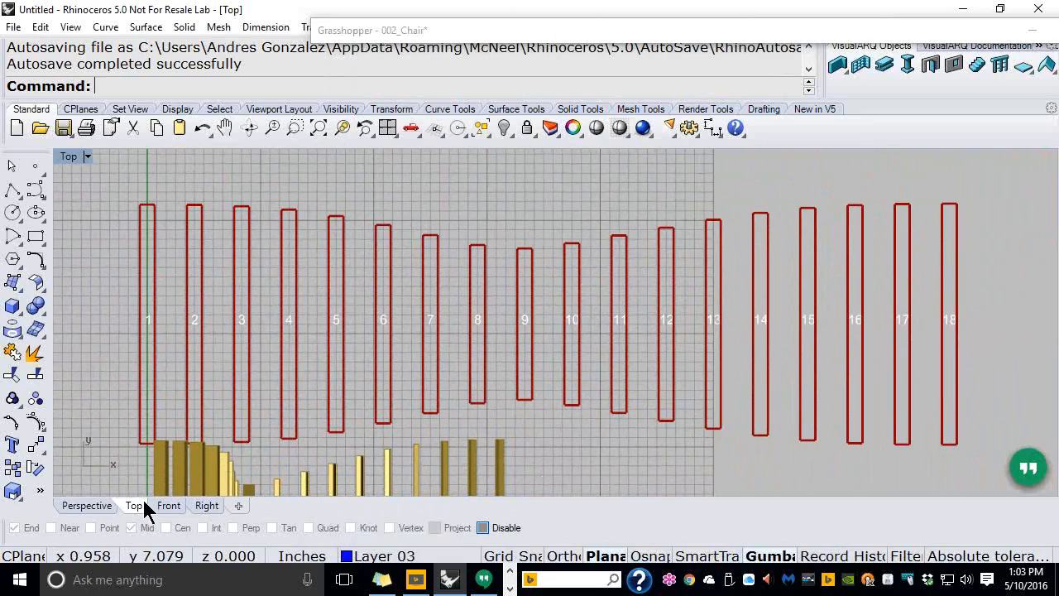
pyautogui.click(107, 508)
pyautogui.scroll(-2, 560, 425)
pyautogui.moveTo(567, 422); pyautogui.dragTo(402, 411, button='right')
pyautogui.scroll(5, 543, 247)
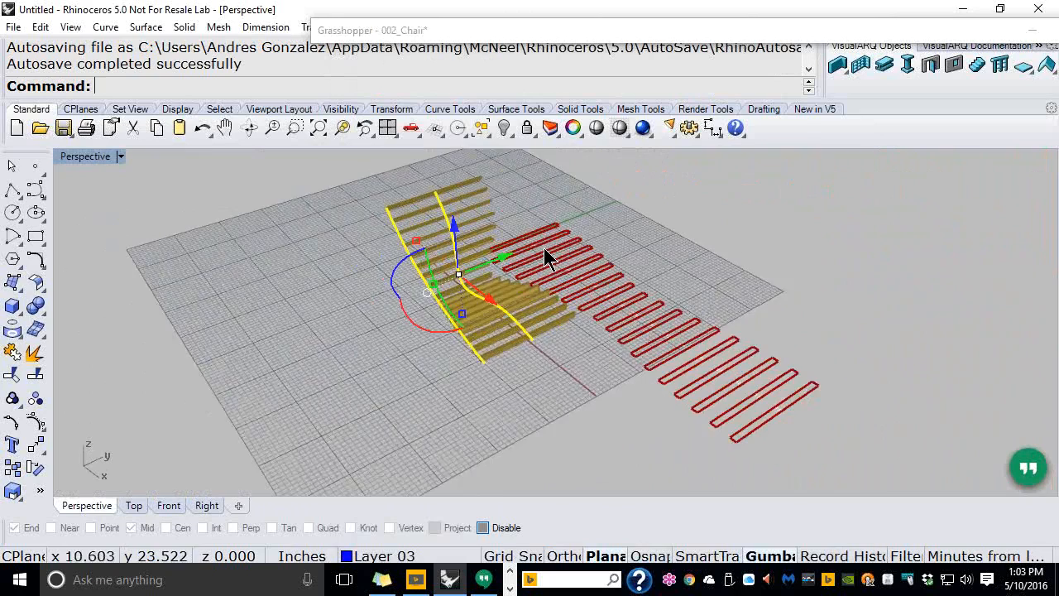
pyautogui.click(294, 225)
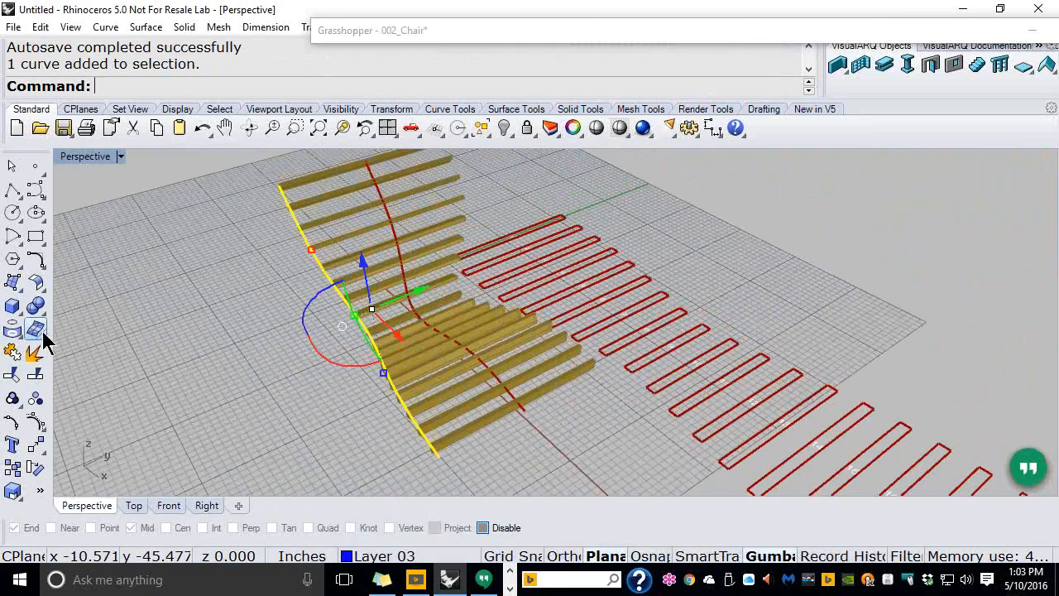
pyautogui.click(36, 259)
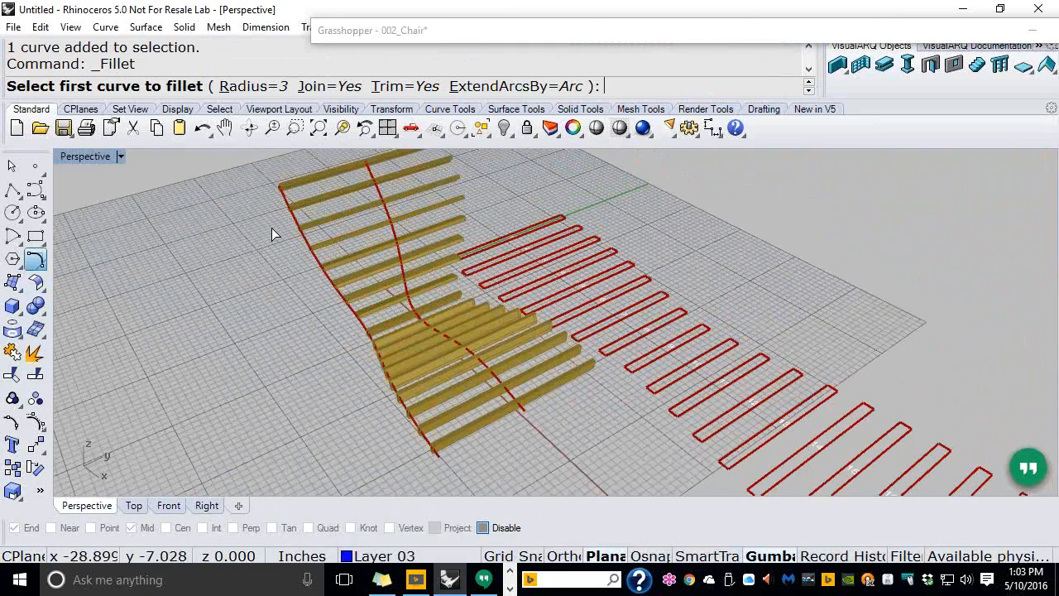
pyautogui.press('Escape')
# Show the rail's control points and move its top two points outward by 3.542
pyautogui.click(298, 224)
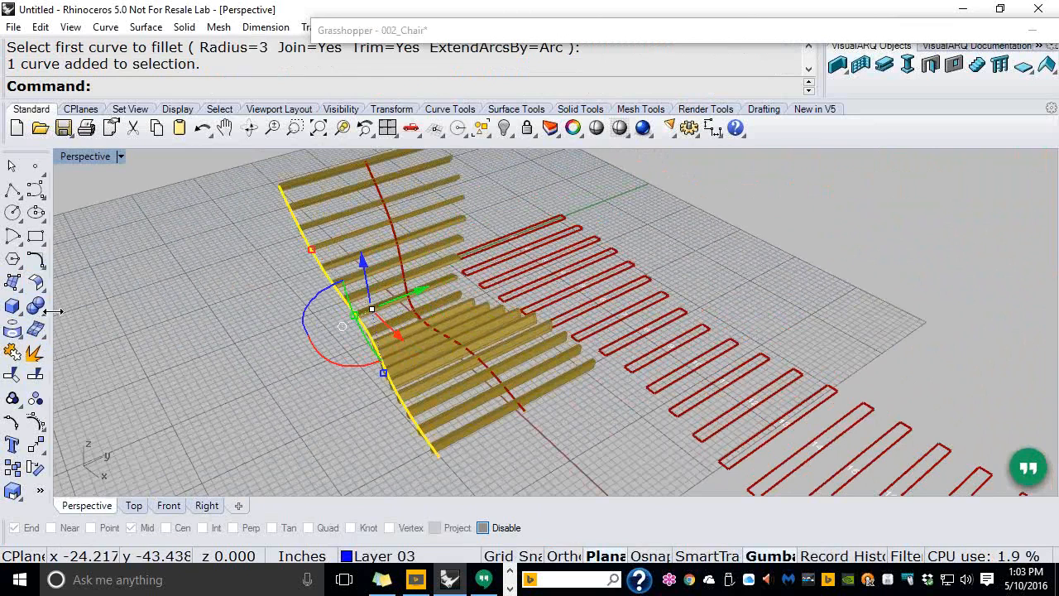
pyautogui.click(35, 421)
pyautogui.moveTo(260, 172); pyautogui.dragTo(325, 240)
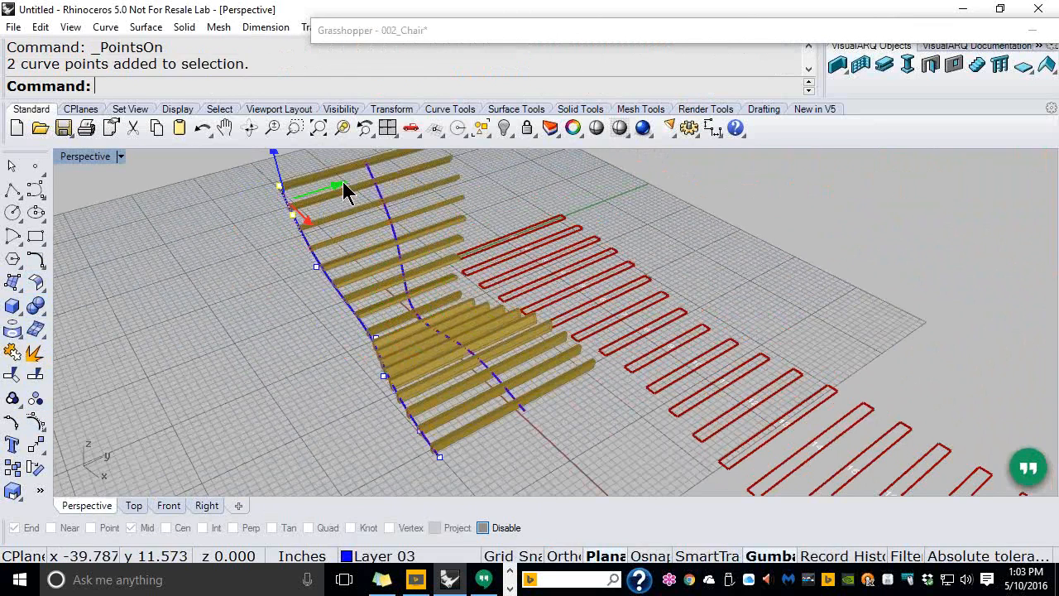
pyautogui.moveTo(342, 182); pyautogui.dragTo(315, 200)
pyautogui.press('Escape')
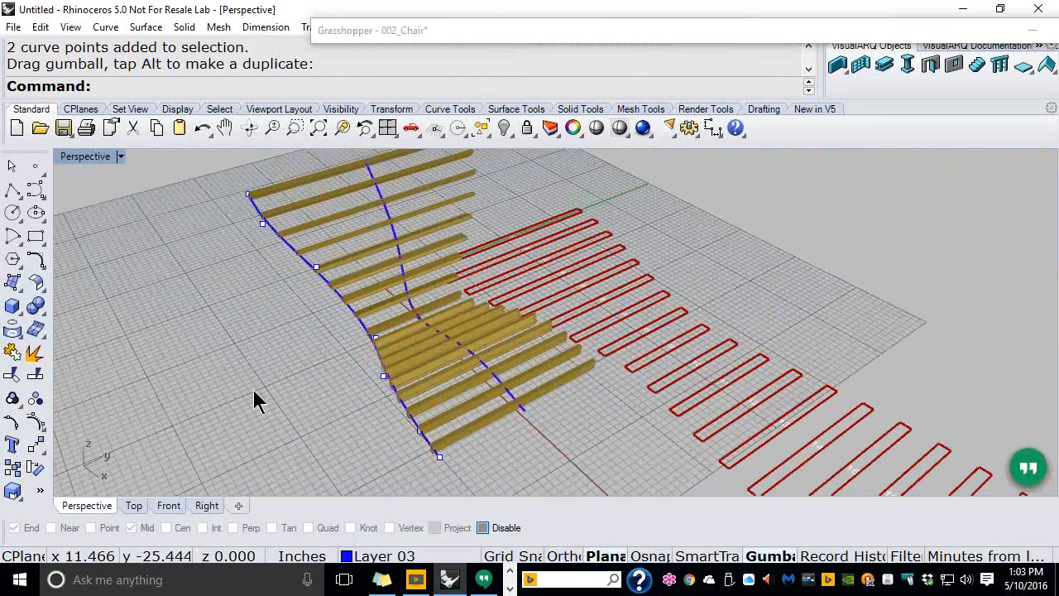
# Switch to the Top view and recentre it on the numbered rectangles
pyautogui.click(134, 505)
pyautogui.scroll(-5, 421, 296)
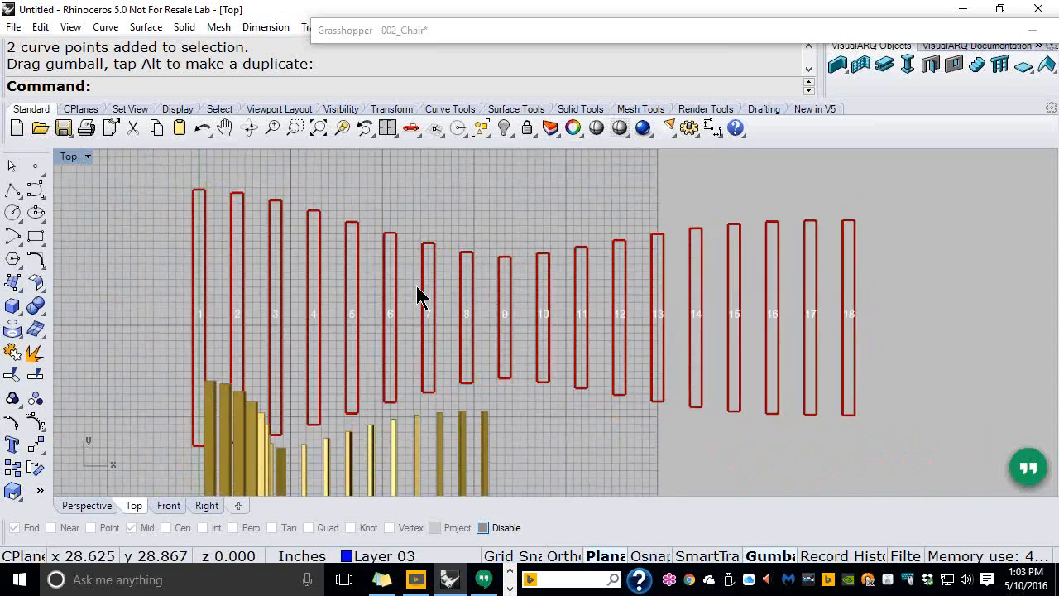
pyautogui.scroll(2, 392, 275)
pyautogui.moveTo(602, 251); pyautogui.dragTo(197, 238, button='right')
# Expand Grasshopper and preview the Orient component's output rectangles
pyautogui.doubleClick(484, 33)
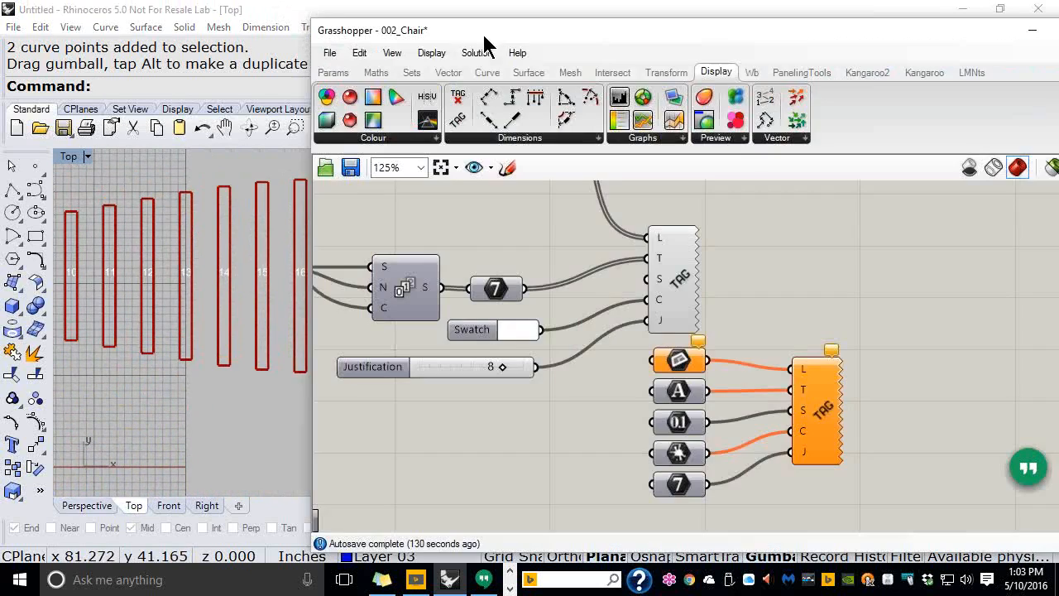
pyautogui.moveTo(767, 324); pyautogui.dragTo(783, 347, button='right')
pyautogui.scroll(-3, 794, 413)
pyautogui.moveTo(756, 312); pyautogui.dragTo(812, 425, button='right')
pyautogui.scroll(2, 748, 338)
pyautogui.click(774, 301)
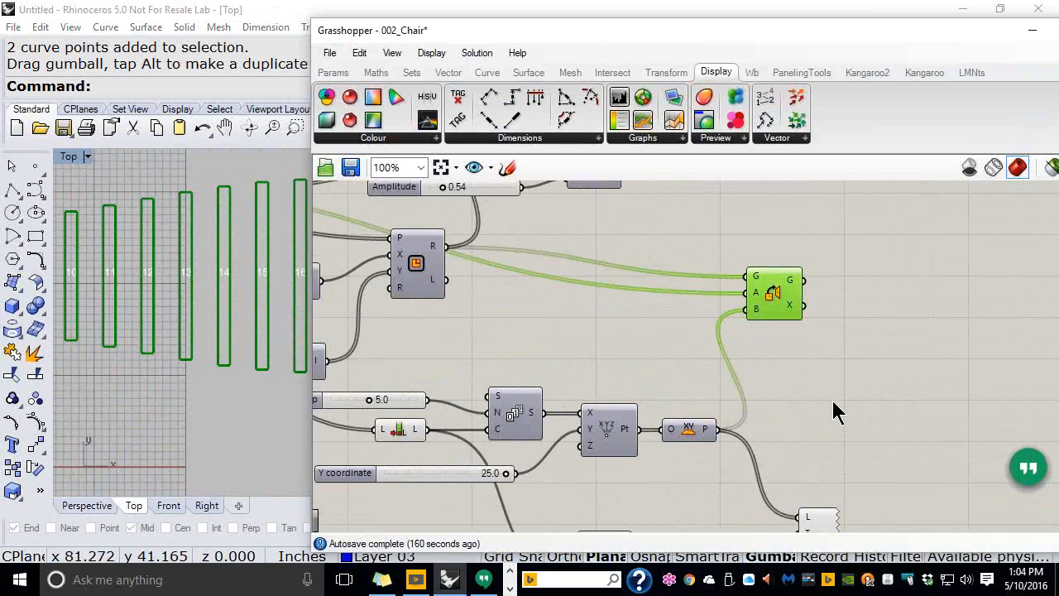
pyautogui.click(828, 370)
# Add an Area component fed by Orient's G output, giving 18 areas starting at 52.91964
pyautogui.moveTo(828, 369); pyautogui.dragTo(660, 313, button='right')
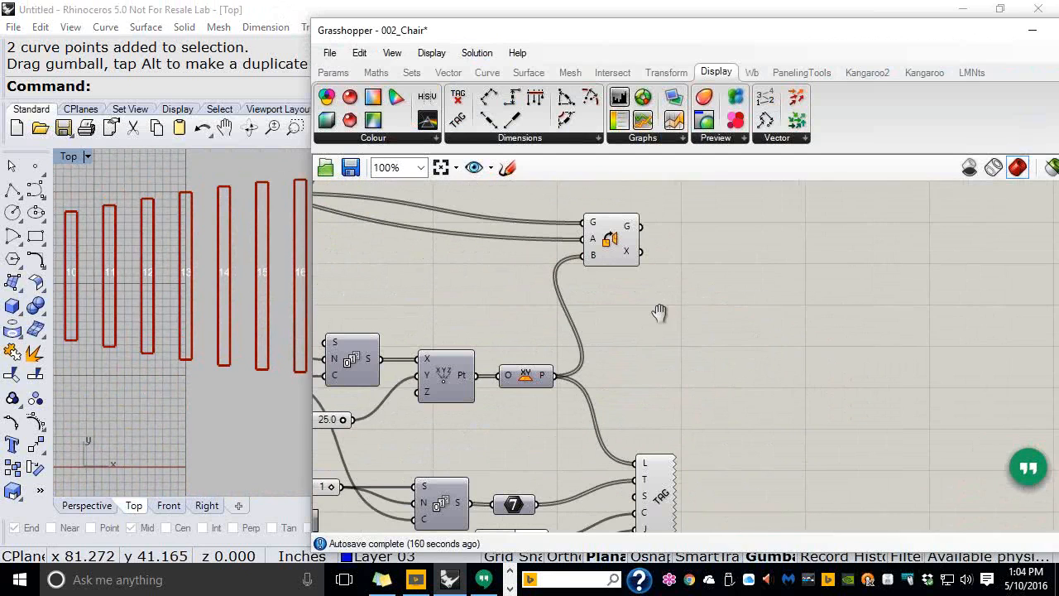
pyautogui.click(528, 73)
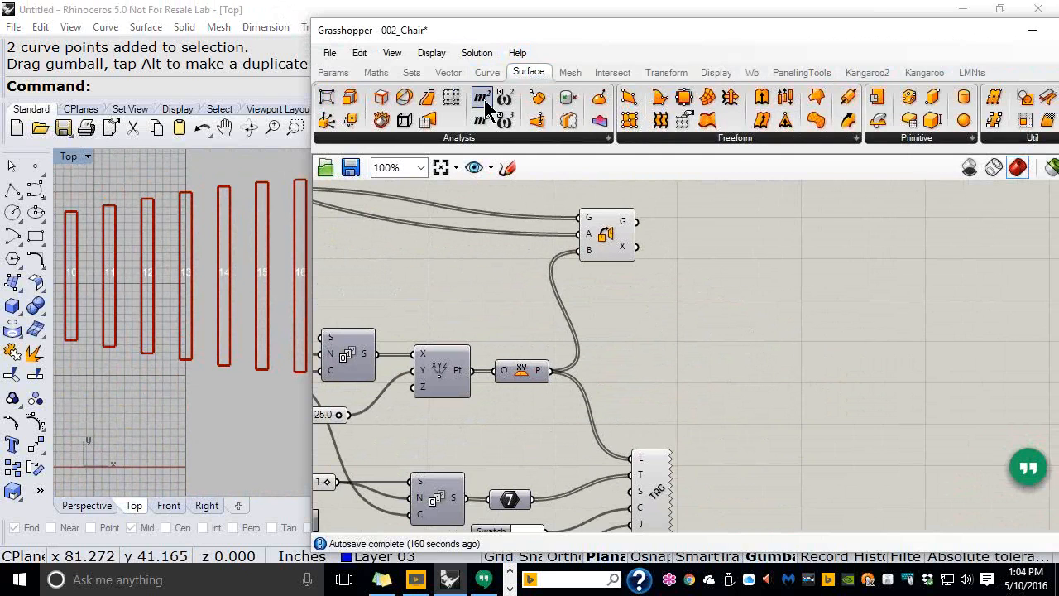
pyautogui.moveTo(486, 104); pyautogui.dragTo(753, 228)
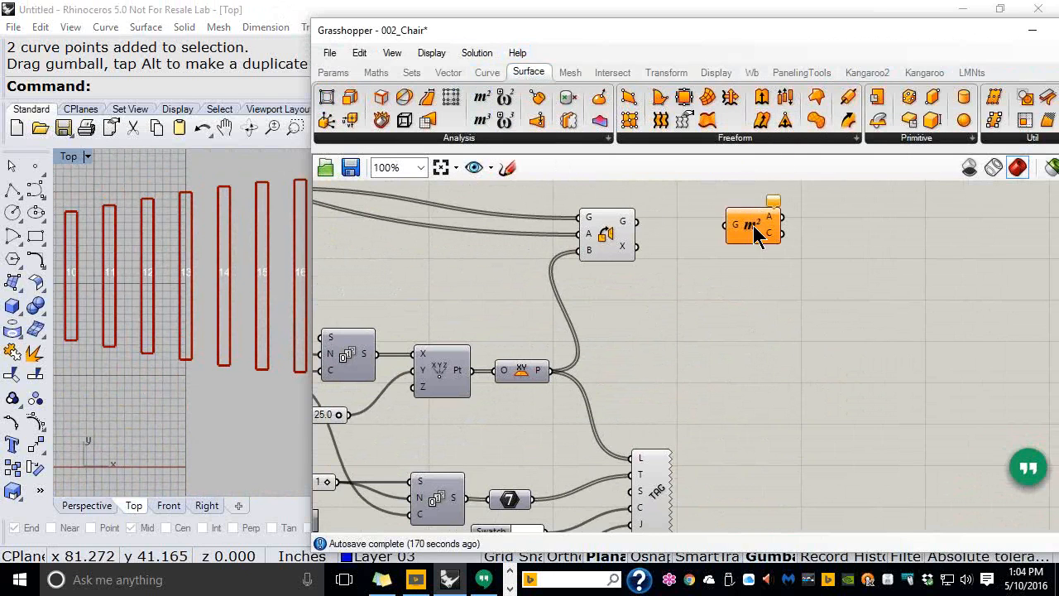
pyautogui.moveTo(635, 222); pyautogui.dragTo(701, 229)
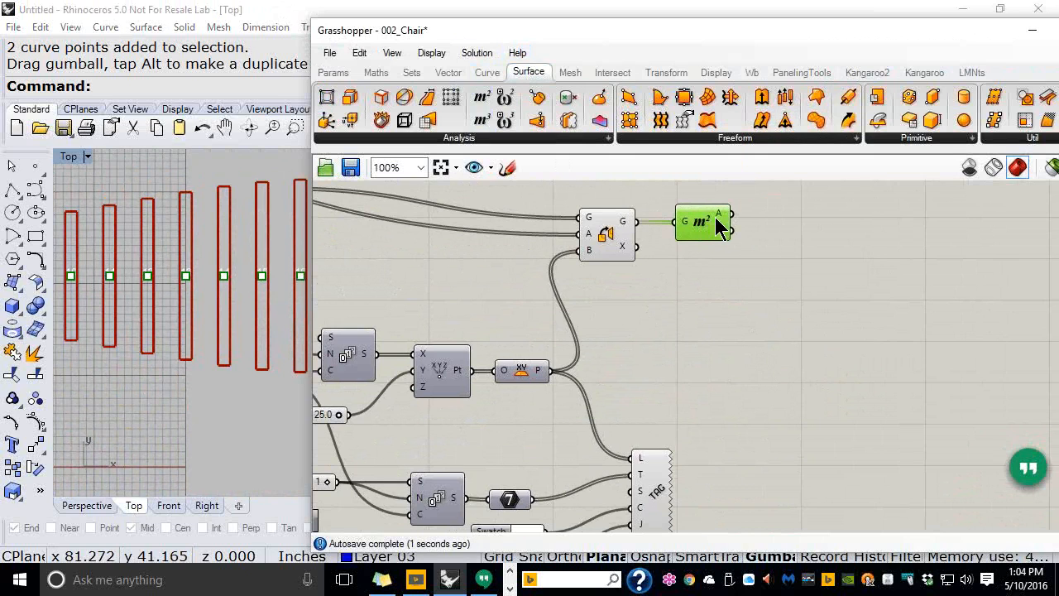
pyautogui.moveTo(721, 217)
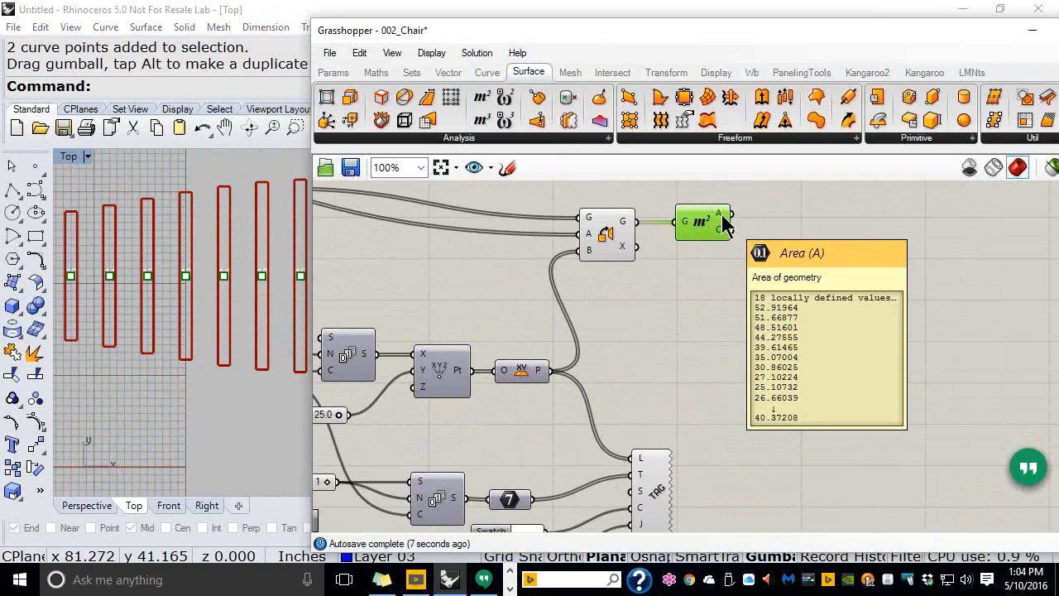
pyautogui.moveTo(708, 234); pyautogui.dragTo(708, 208)
pyautogui.moveTo(616, 234); pyautogui.dragTo(611, 261)
pyautogui.moveTo(676, 243); pyautogui.dragTo(661, 264, button='right')
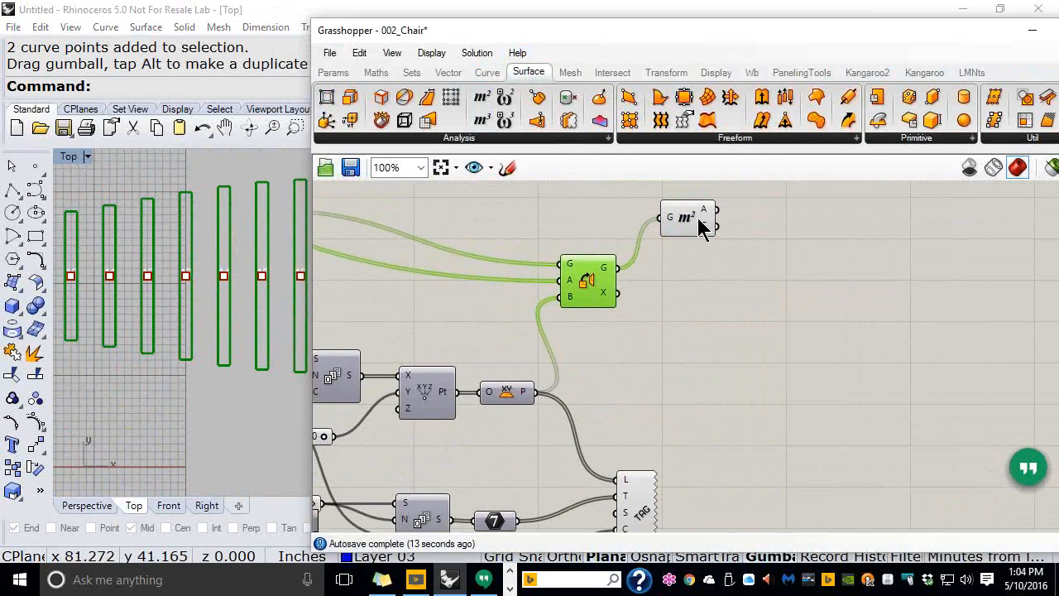
pyautogui.click(699, 228)
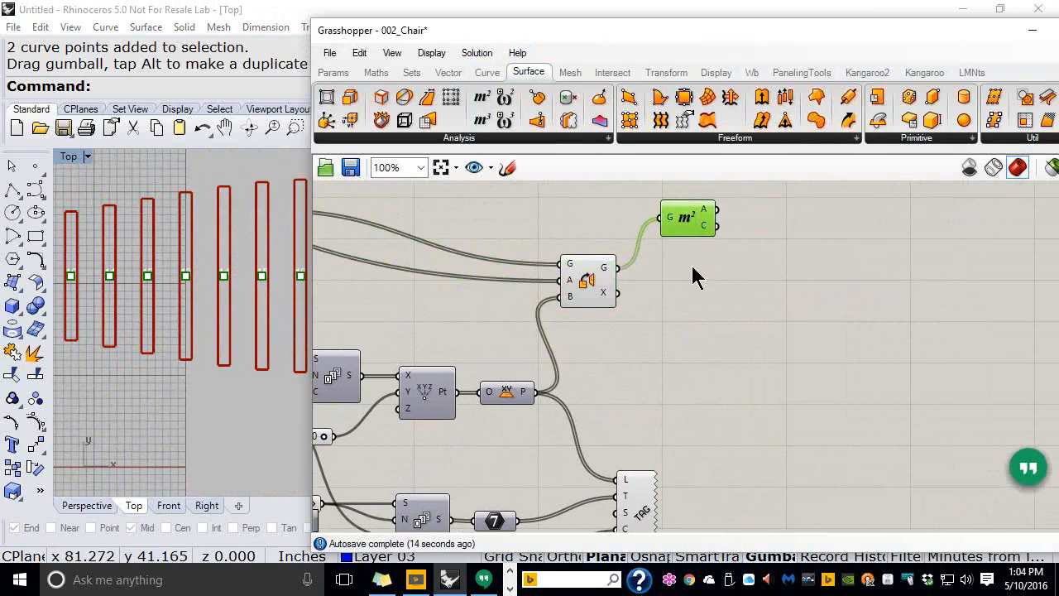
# Add a Sort List with the areas as keys and the oriented rectangles as values
pyautogui.click(417, 76)
pyautogui.click(429, 138)
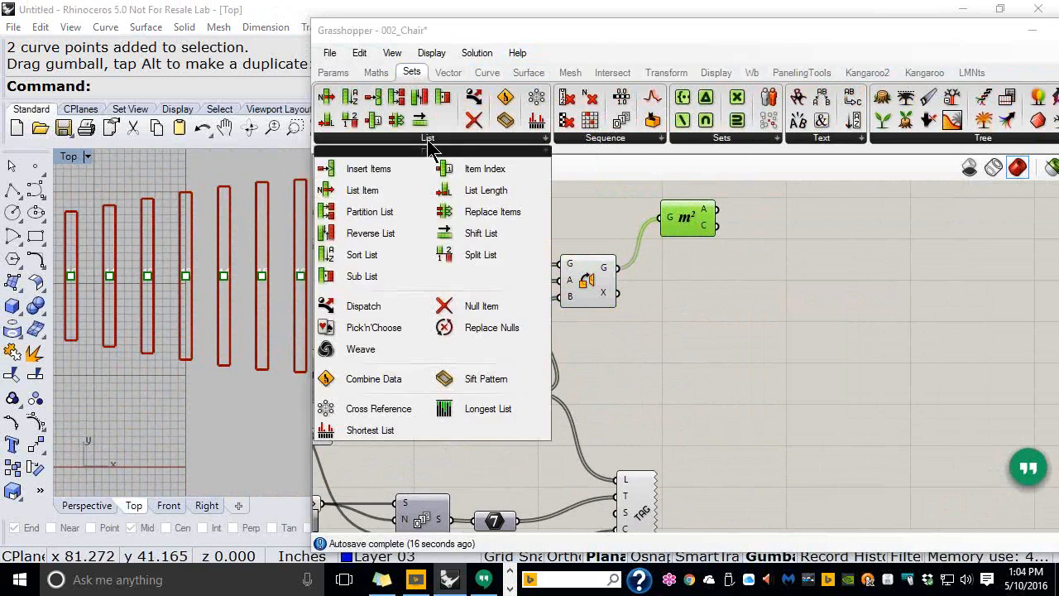
pyautogui.click(364, 255)
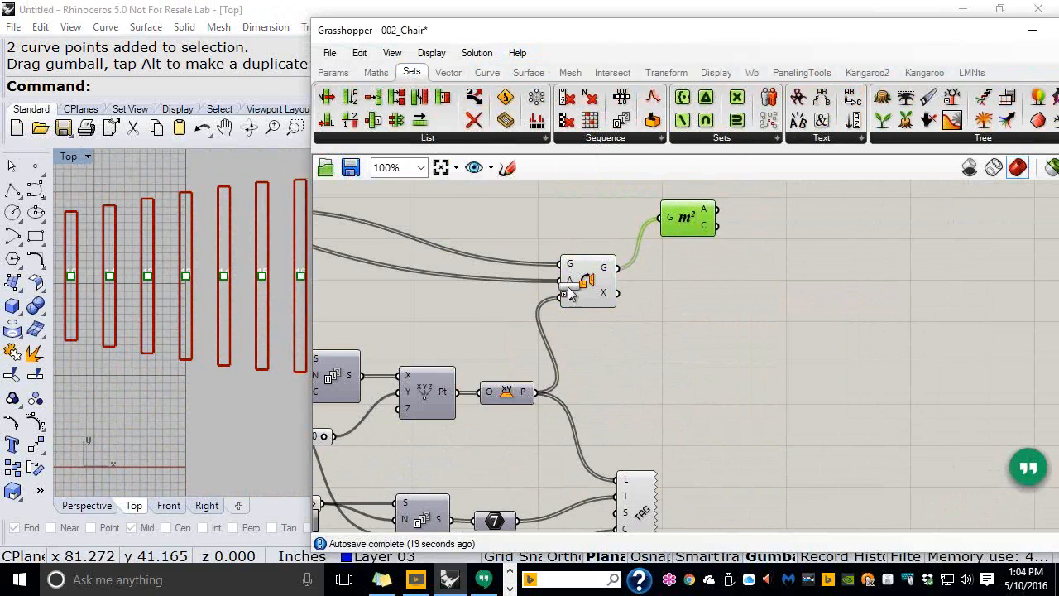
pyautogui.click(813, 261)
pyautogui.moveTo(720, 218); pyautogui.dragTo(796, 278)
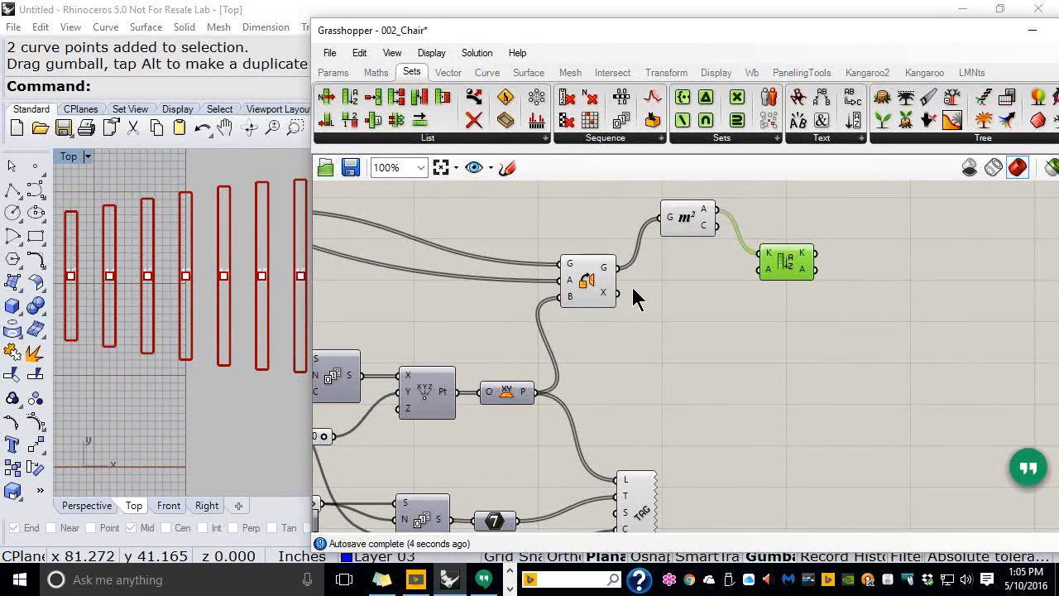
pyautogui.moveTo(618, 268); pyautogui.dragTo(749, 281)
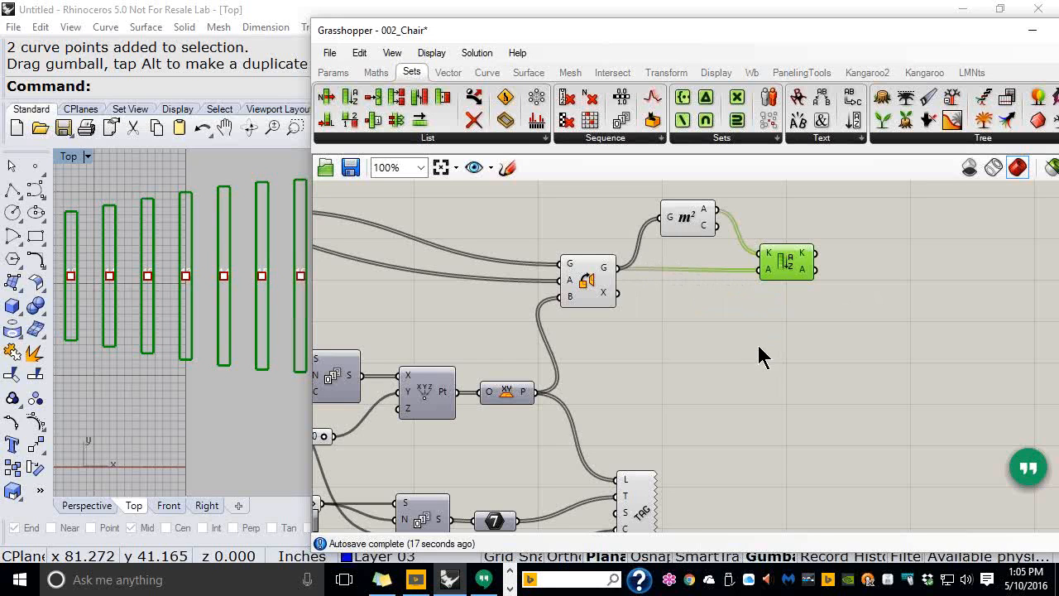
# Feed the sorted rectangles into a second Area component
pyautogui.click(539, 76)
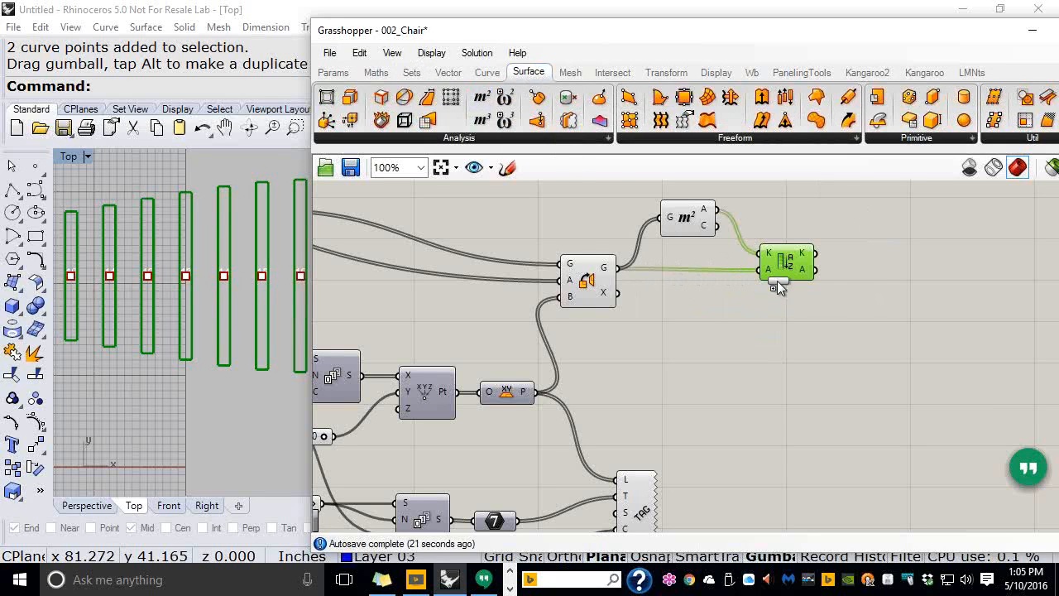
pyautogui.moveTo(883, 281); pyautogui.dragTo(887, 279)
pyautogui.moveTo(817, 269); pyautogui.dragTo(856, 279)
pyautogui.click(879, 277)
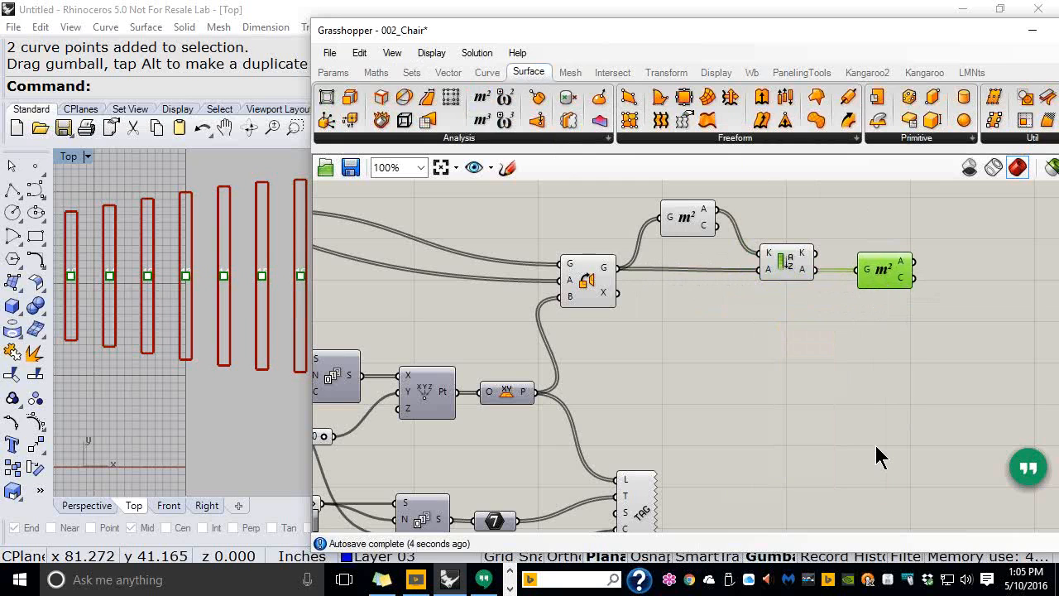
# Add an Orient component taking the sorted rectangles as geometry and their centroids as source planes
pyautogui.click(666, 71)
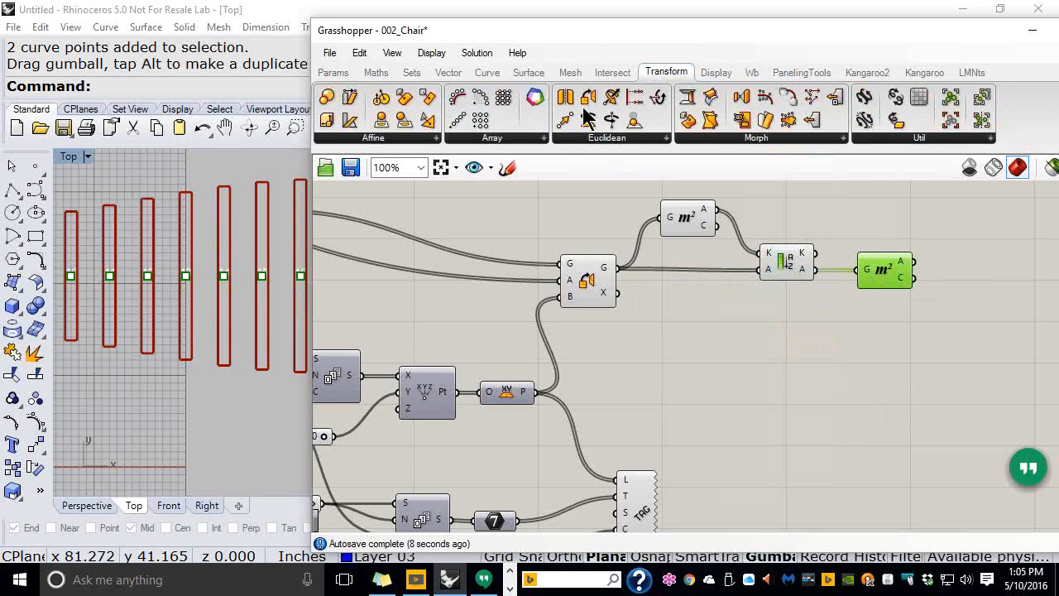
pyautogui.moveTo(589, 104); pyautogui.dragTo(979, 340)
pyautogui.moveTo(899, 279); pyautogui.dragTo(905, 232)
pyautogui.moveTo(995, 340); pyautogui.dragTo(983, 297)
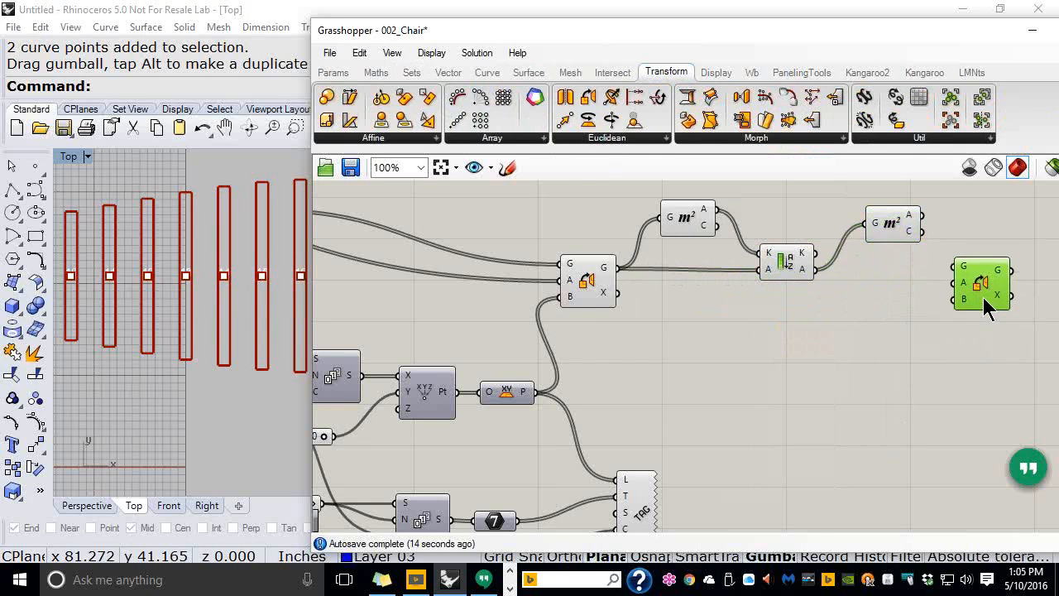
pyautogui.moveTo(817, 270); pyautogui.dragTo(976, 300)
pyautogui.moveTo(921, 231); pyautogui.dragTo(994, 304)
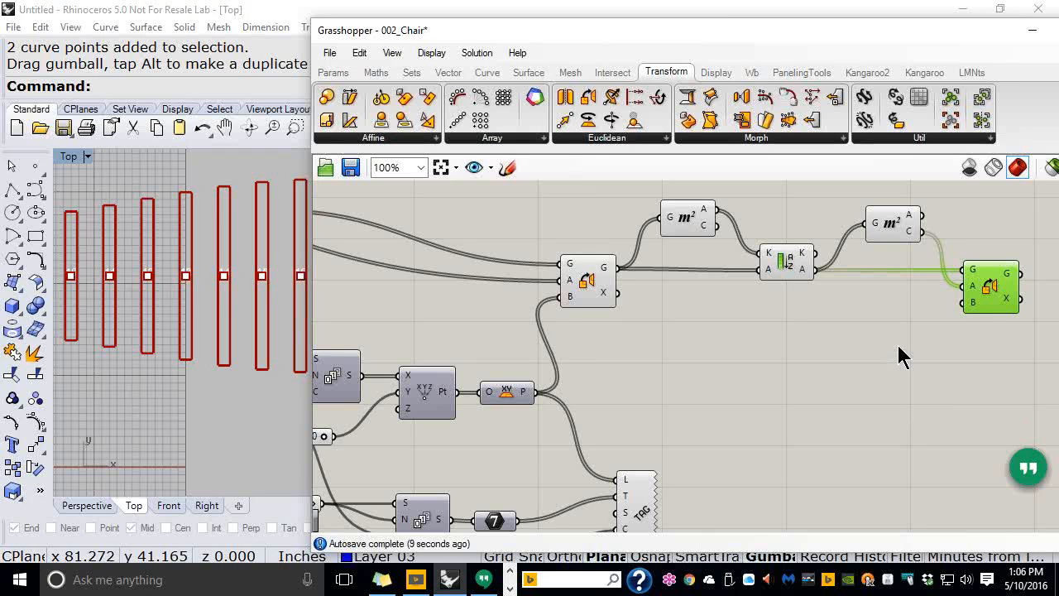
# Disable preview on the five intermediate components and wire the plane points into Orient's targets
pyautogui.moveTo(898, 331); pyautogui.dragTo(559, 201)
pyautogui.middleClick(662, 318)
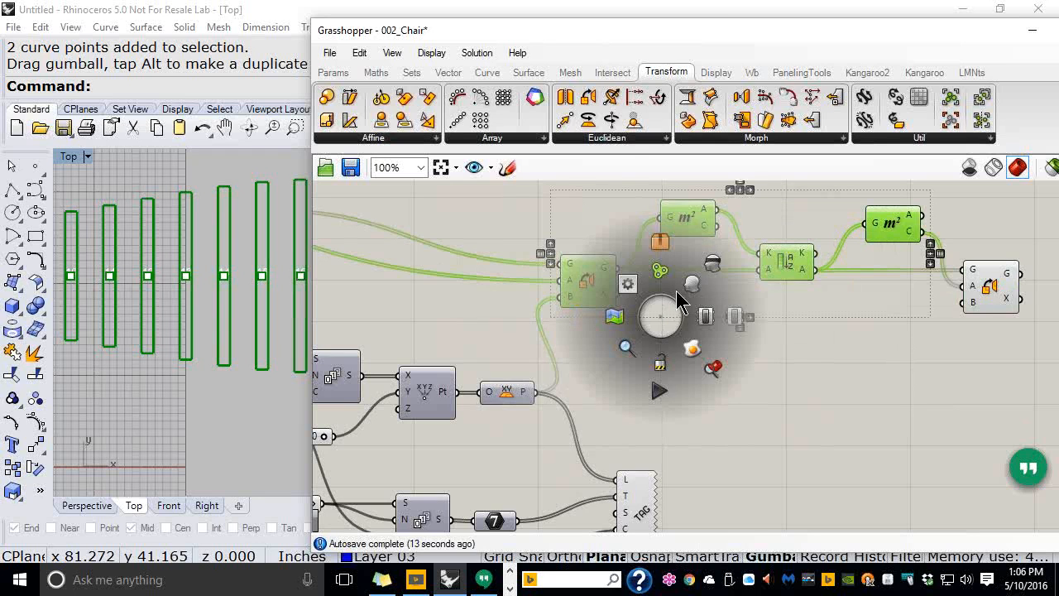
pyautogui.click(711, 273)
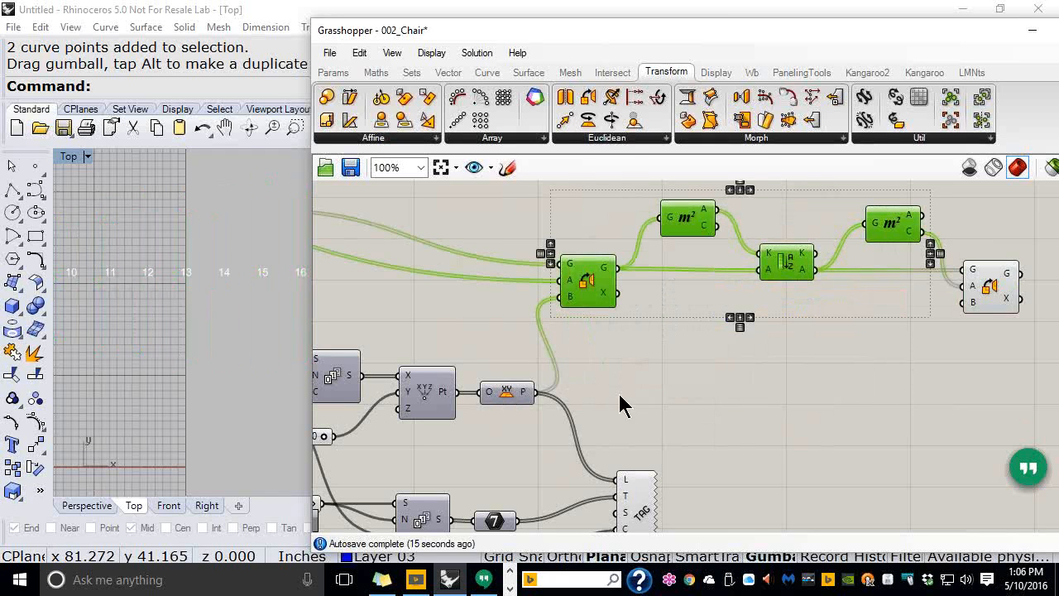
pyautogui.click(608, 402)
pyautogui.moveTo(534, 392); pyautogui.dragTo(957, 304)
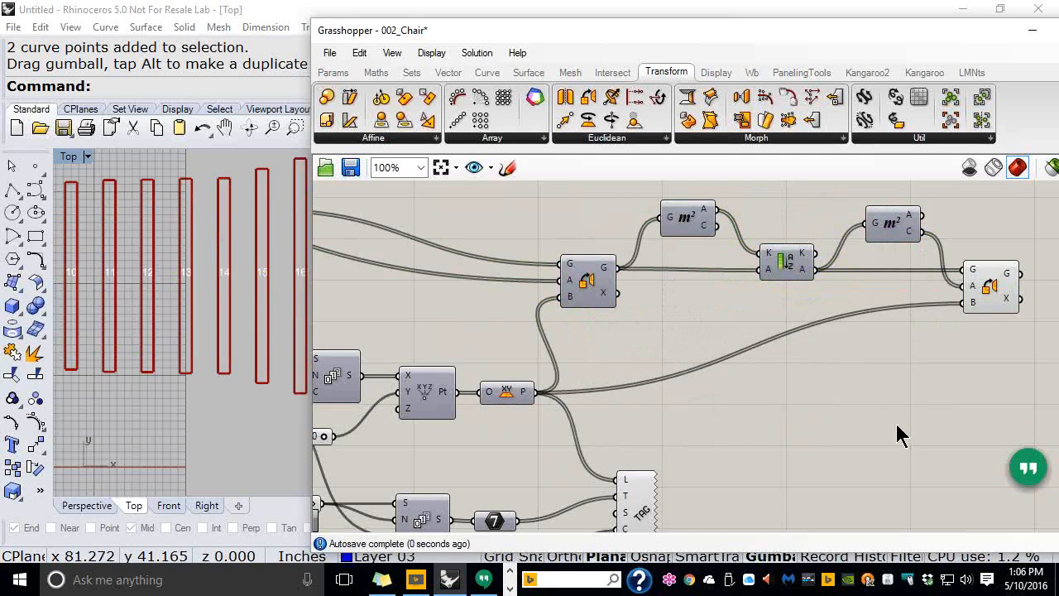
pyautogui.moveTo(552, 37); pyautogui.dragTo(743, 51)
pyautogui.scroll(-3, 441, 327)
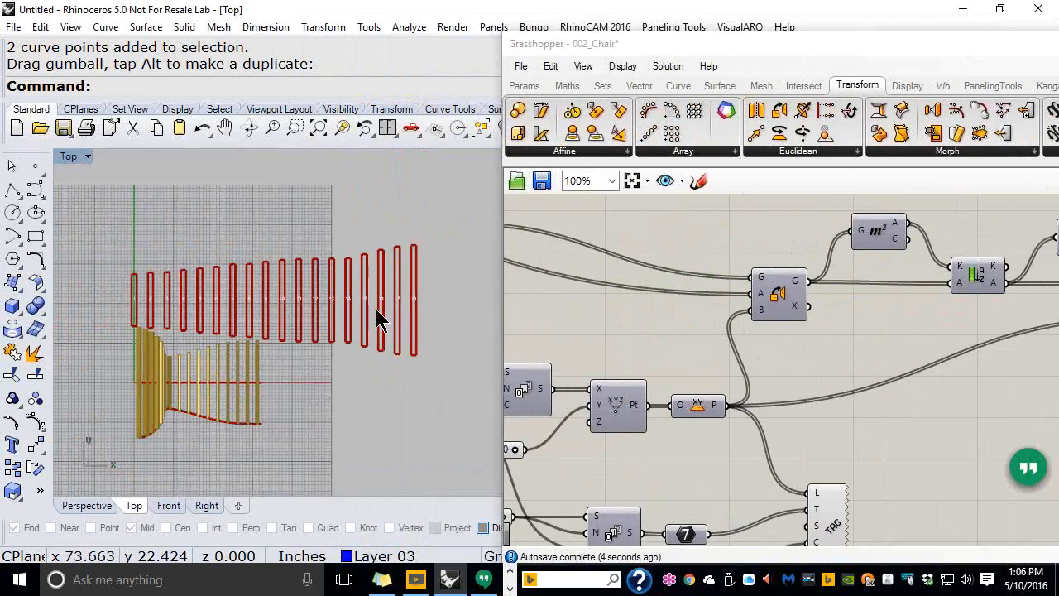
pyautogui.scroll(2, 390, 291)
pyautogui.scroll(3, 284, 276)
pyautogui.scroll(3, 278, 273)
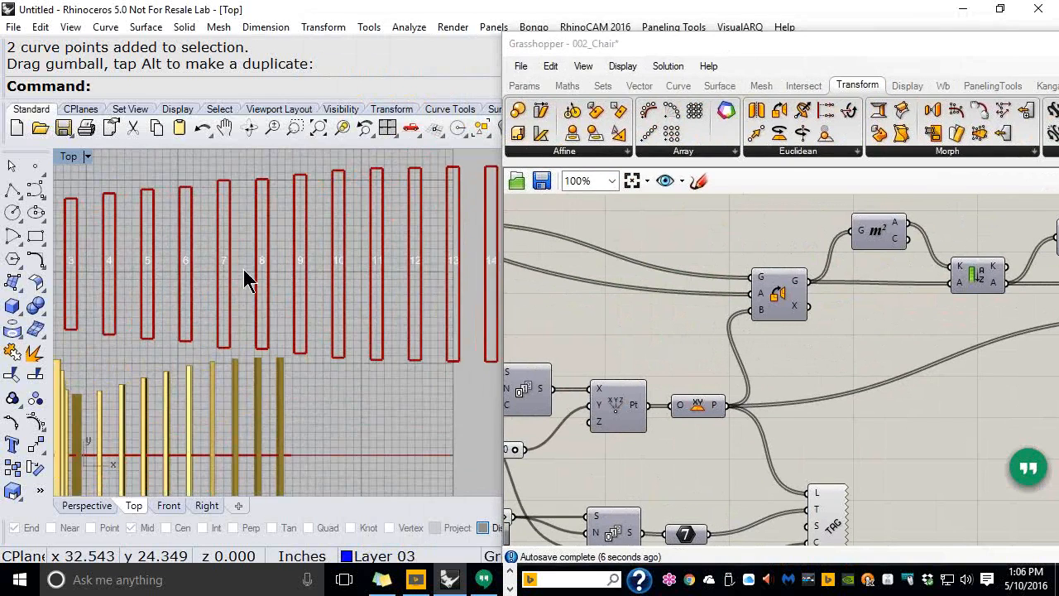
pyautogui.scroll(2, 291, 277)
pyautogui.scroll(-4, 195, 254)
pyautogui.moveTo(332, 255); pyautogui.dragTo(312, 265, button='right')
pyautogui.scroll(-2, 363, 260)
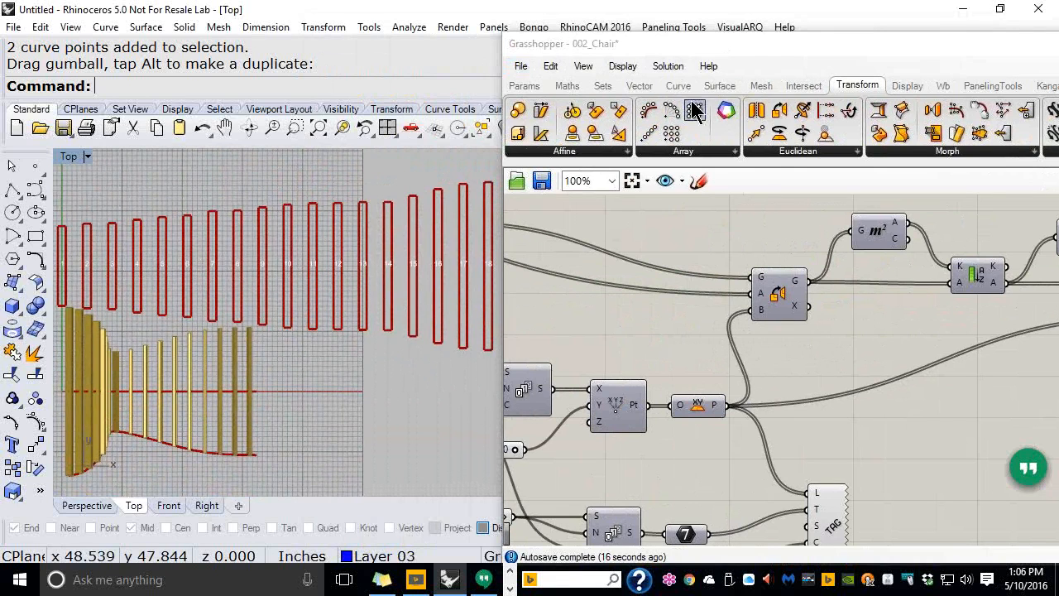
pyautogui.moveTo(763, 62); pyautogui.dragTo(551, 71)
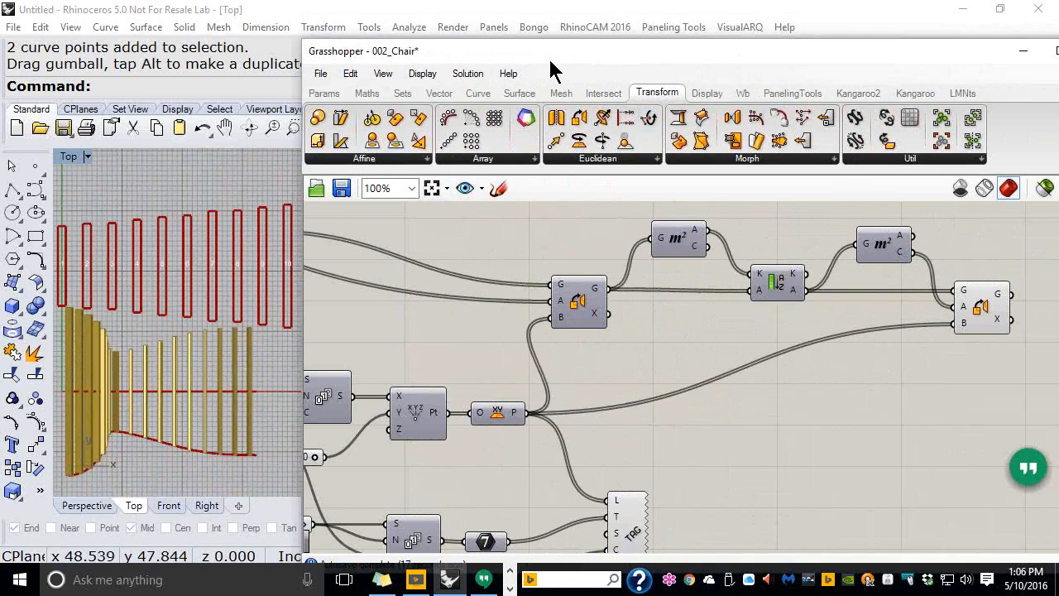
pyautogui.moveTo(551, 63); pyautogui.dragTo(457, 58)
# Maximise Grasshopper and shift the five orient-chain components lower on the canvas
pyautogui.doubleClick(458, 58)
pyautogui.scroll(-3, 700, 364)
pyautogui.scroll(2, 700, 364)
pyautogui.moveTo(678, 349); pyautogui.dragTo(525, 287, button='right')
pyautogui.moveTo(968, 280); pyautogui.dragTo(499, 159)
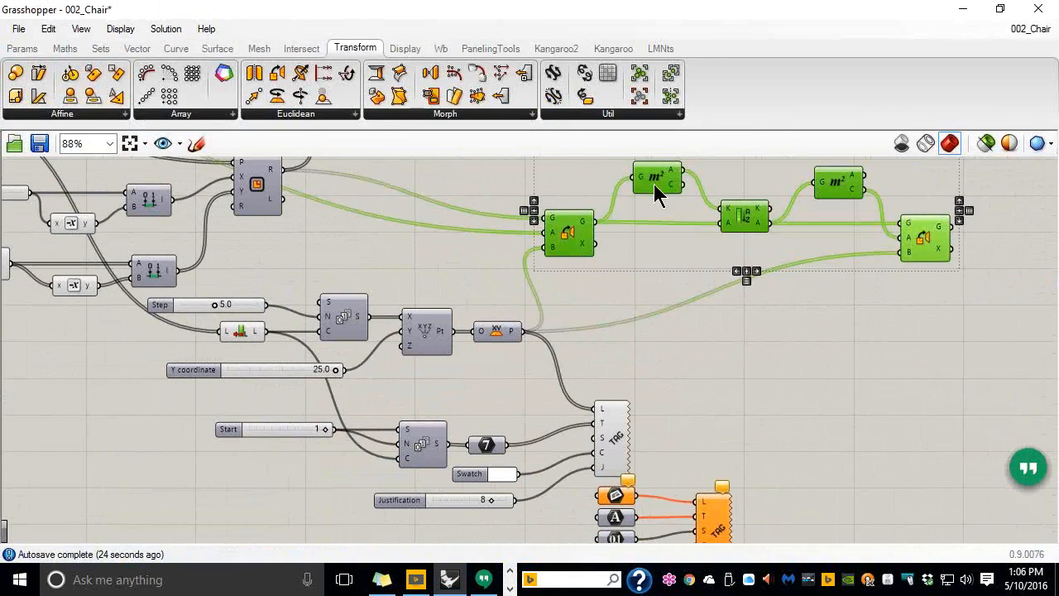
pyautogui.moveTo(659, 189); pyautogui.dragTo(674, 245)
pyautogui.moveTo(687, 359); pyautogui.dragTo(697, 288, button='right')
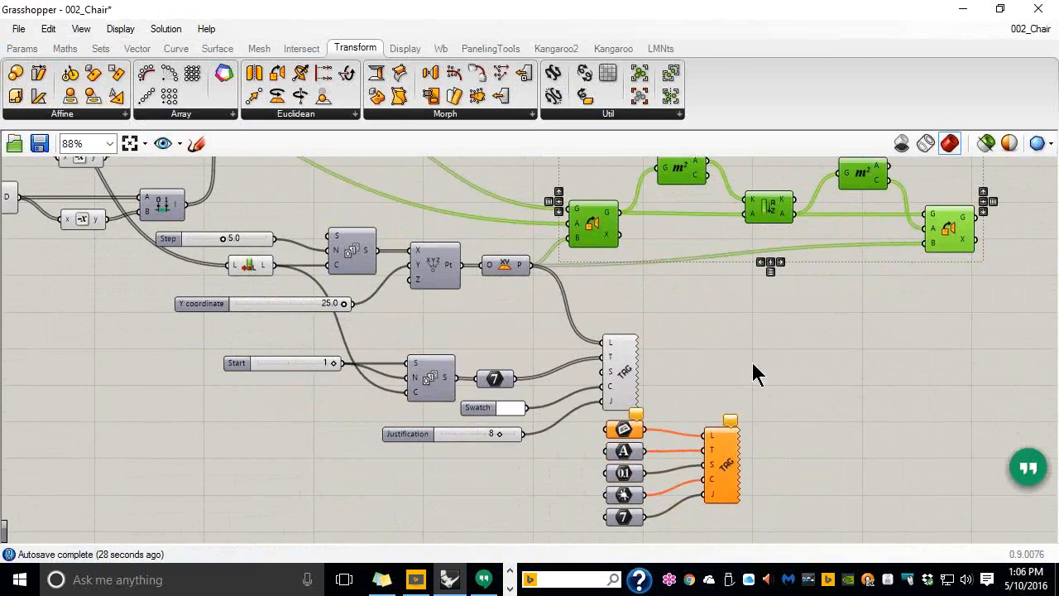
# Group the five parameters and the Tag component and name the group 'Demo'
pyautogui.moveTo(776, 523); pyautogui.dragTo(630, 447)
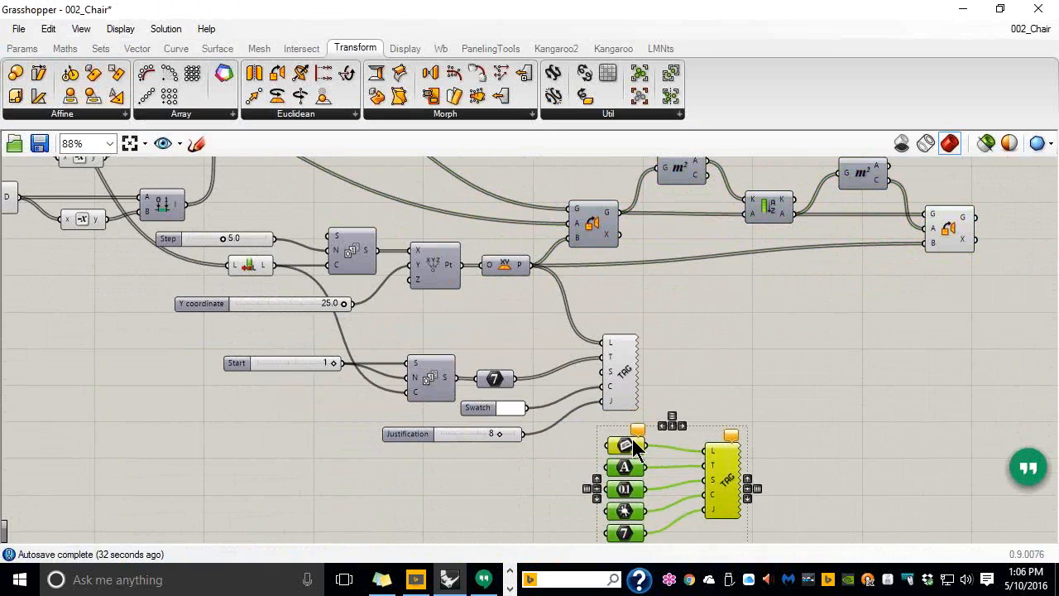
pyautogui.hotkey('ctrl', 'g')
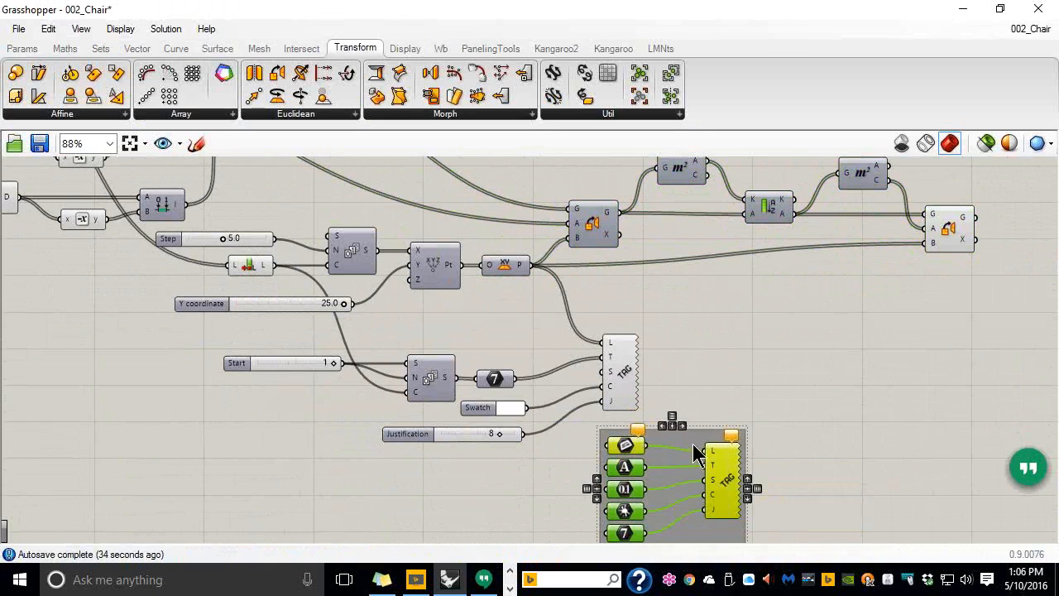
pyautogui.rightClick(693, 445)
pyautogui.write('Demo')
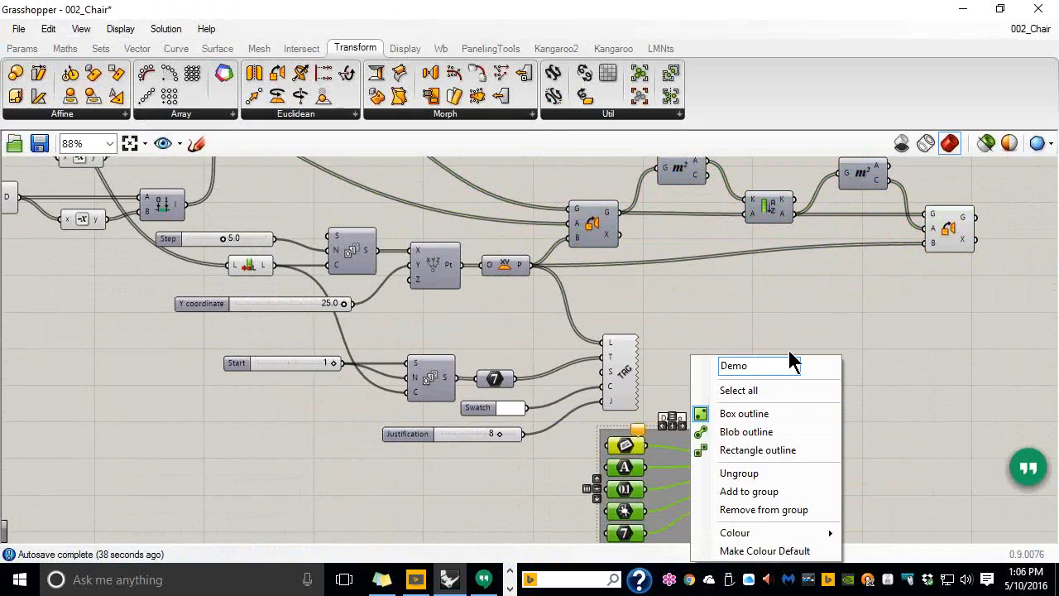
pyautogui.click(797, 300)
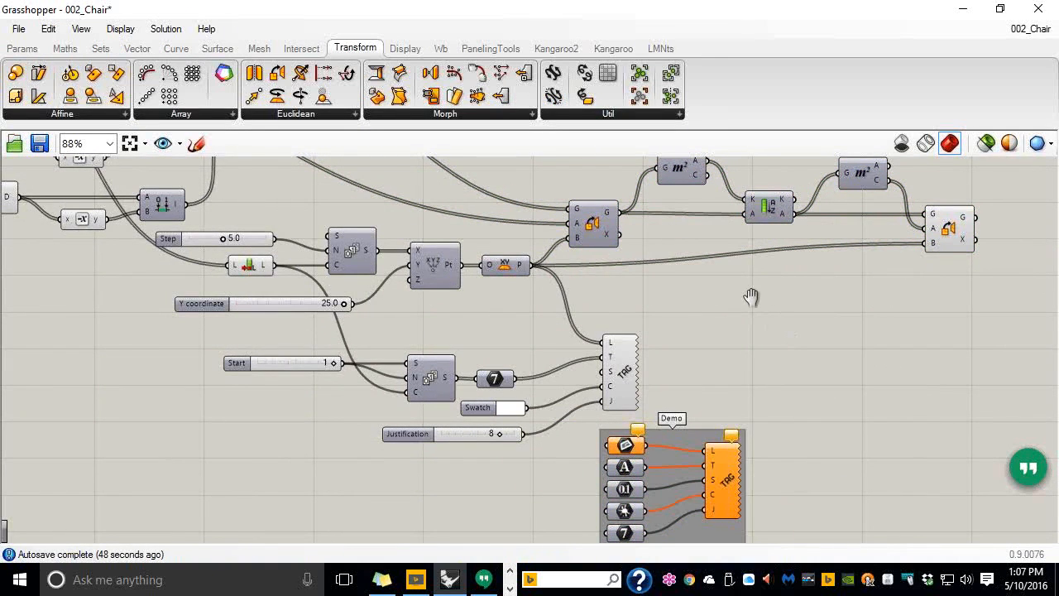
pyautogui.moveTo(750, 296); pyautogui.dragTo(769, 388, button='right')
pyautogui.scroll(-1, 770, 388)
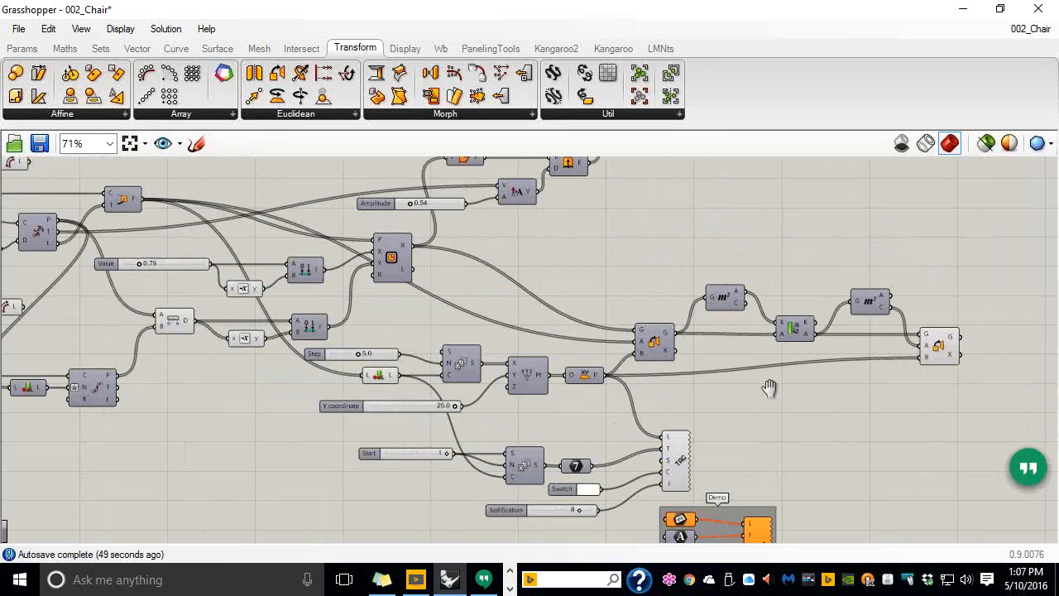
pyautogui.moveTo(769, 388); pyautogui.dragTo(774, 376, button='right')
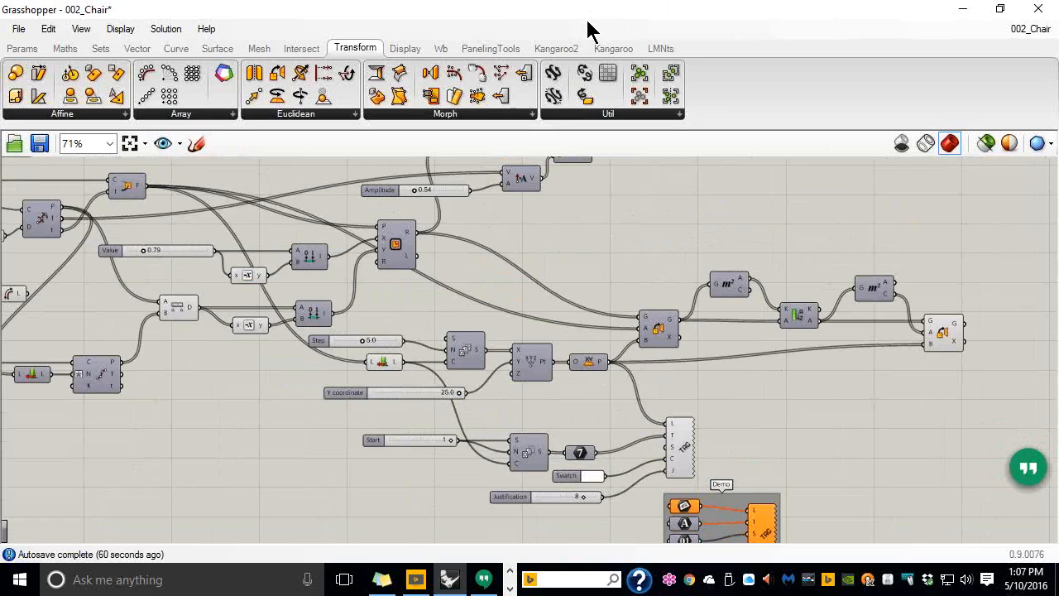
# Move Grasshopper aside and inspect the red rectangles beside the chair bars in Top and Perspective
pyautogui.moveTo(588, 20); pyautogui.dragTo(1058, 117)
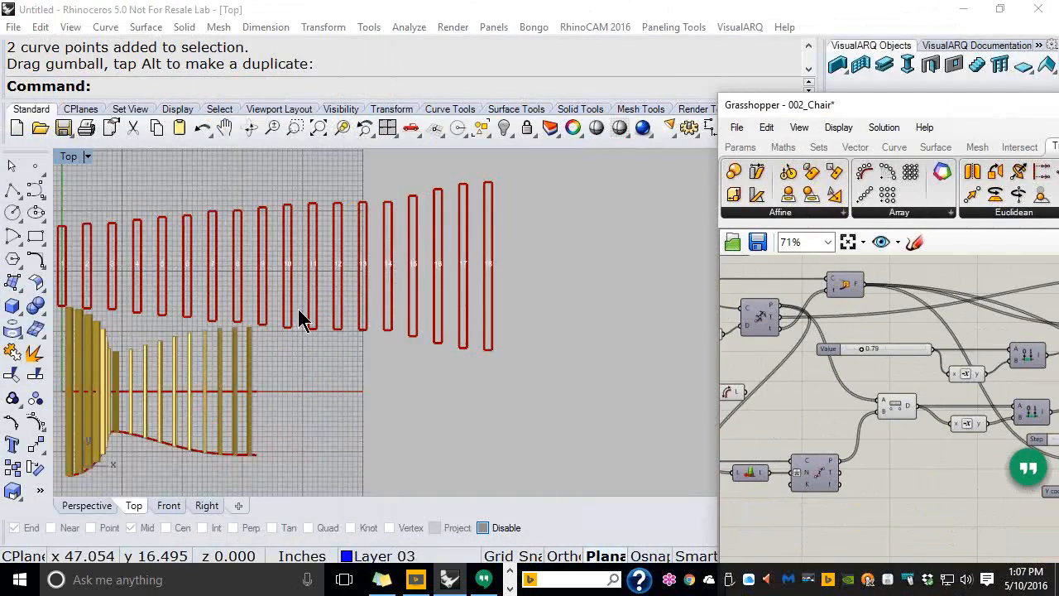
pyautogui.moveTo(300, 308); pyautogui.dragTo(443, 309, button='right')
pyautogui.scroll(8, 189, 288)
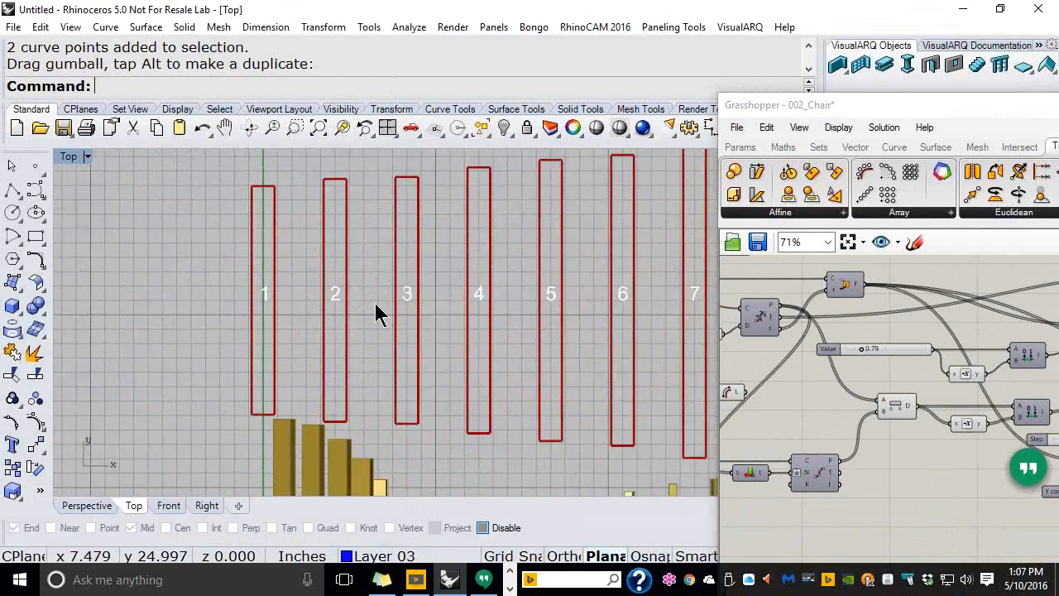
pyautogui.scroll(2, 178, 372)
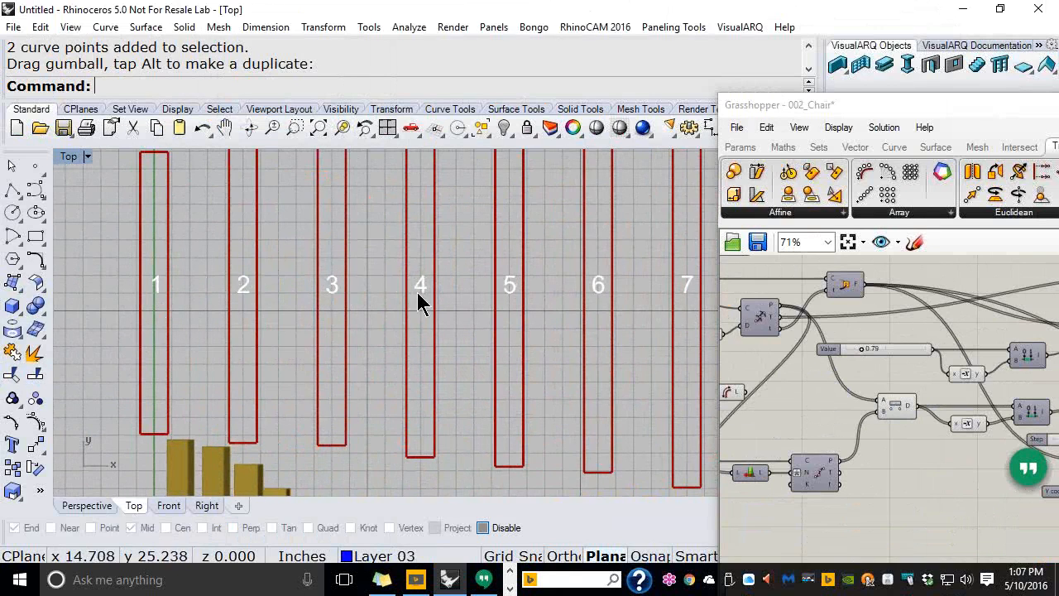
pyautogui.scroll(-3, 281, 279)
pyautogui.scroll(-2, 270, 277)
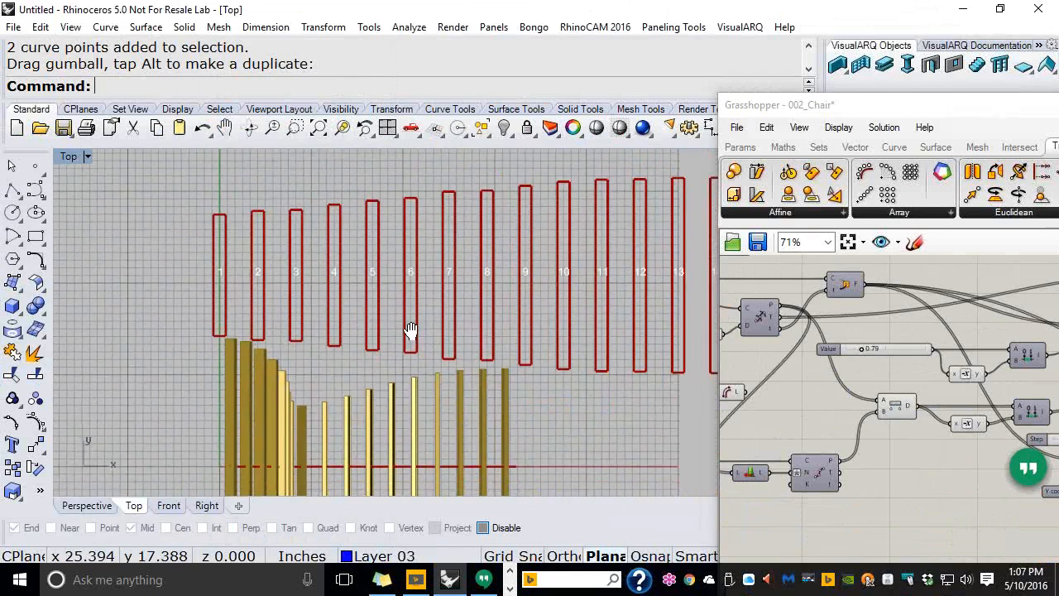
pyautogui.click(98, 507)
pyautogui.moveTo(307, 342); pyautogui.dragTo(379, 331, button='right')
pyautogui.scroll(-5, 222, 352)
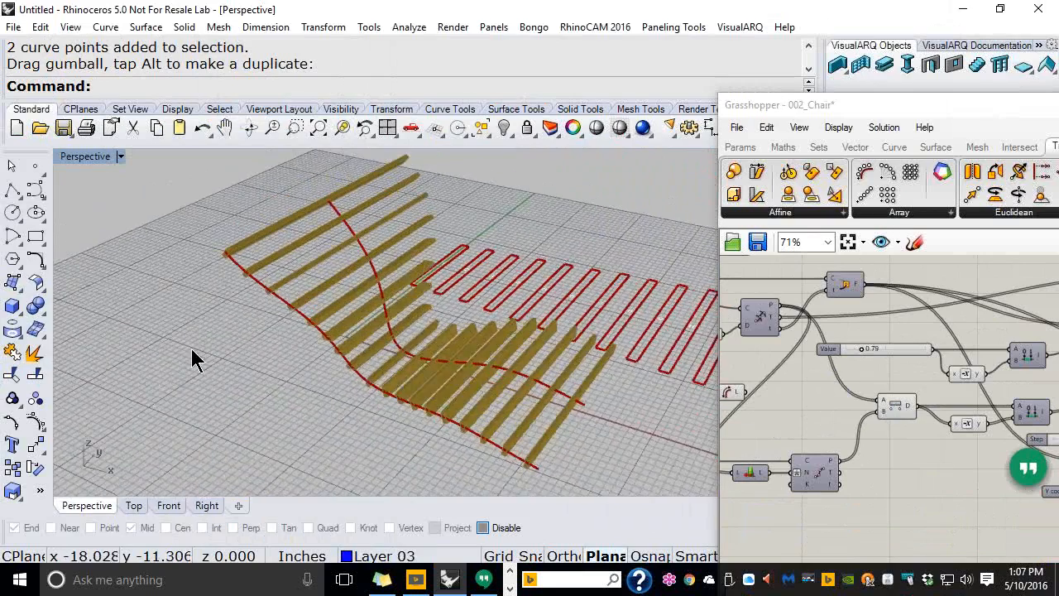
pyautogui.scroll(4, 340, 405)
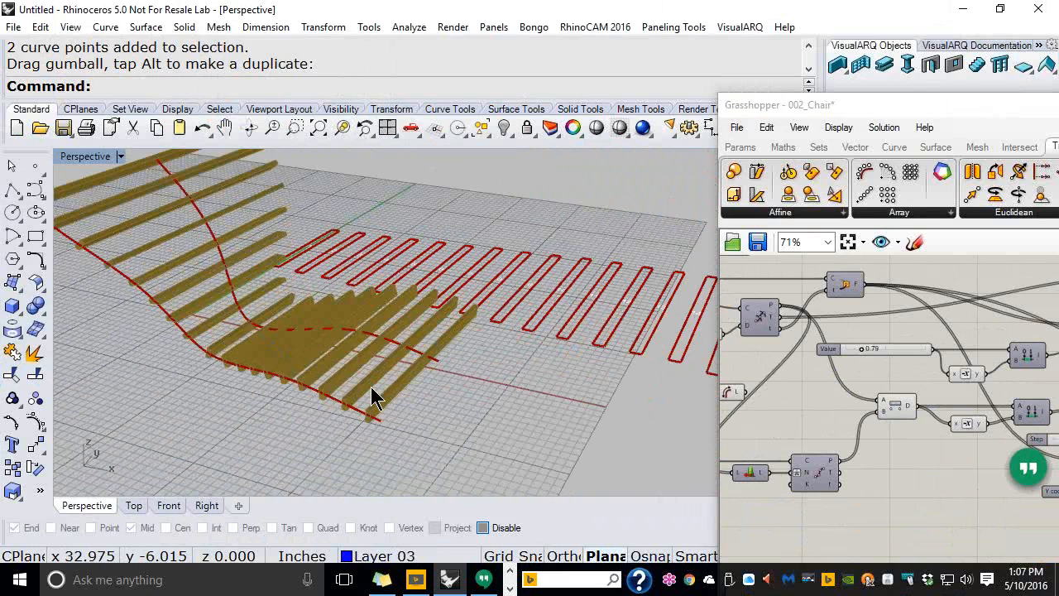
# Recheck the numbered rectangles in Top and Perspective, then bring Grasshopper back over Rhino
pyautogui.click(136, 506)
pyautogui.scroll(6, 212, 411)
pyautogui.moveTo(242, 366); pyautogui.dragTo(230, 324, button='right')
pyautogui.scroll(4, 173, 306)
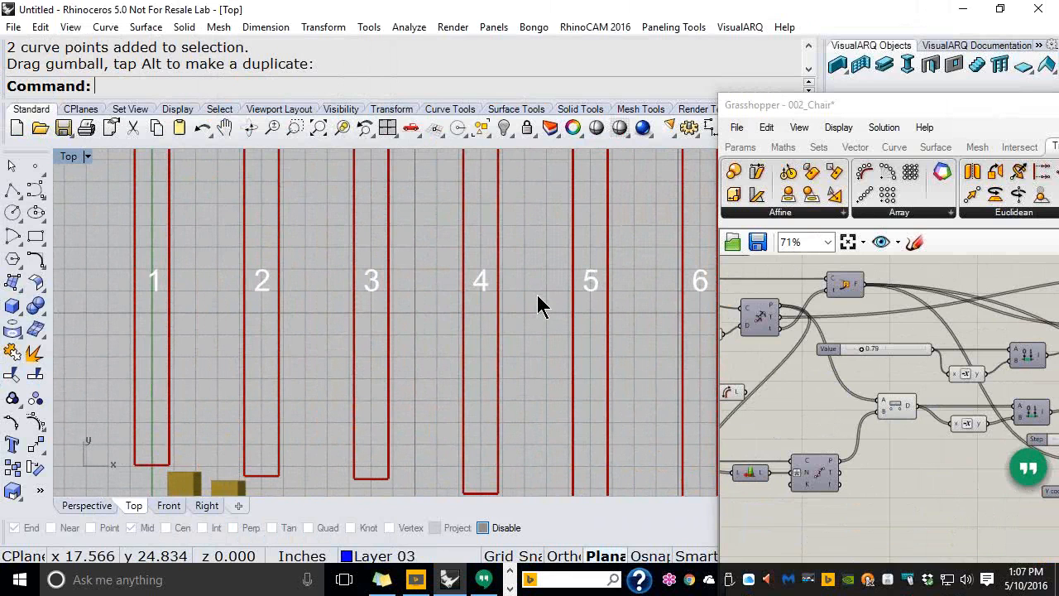
pyautogui.click(89, 508)
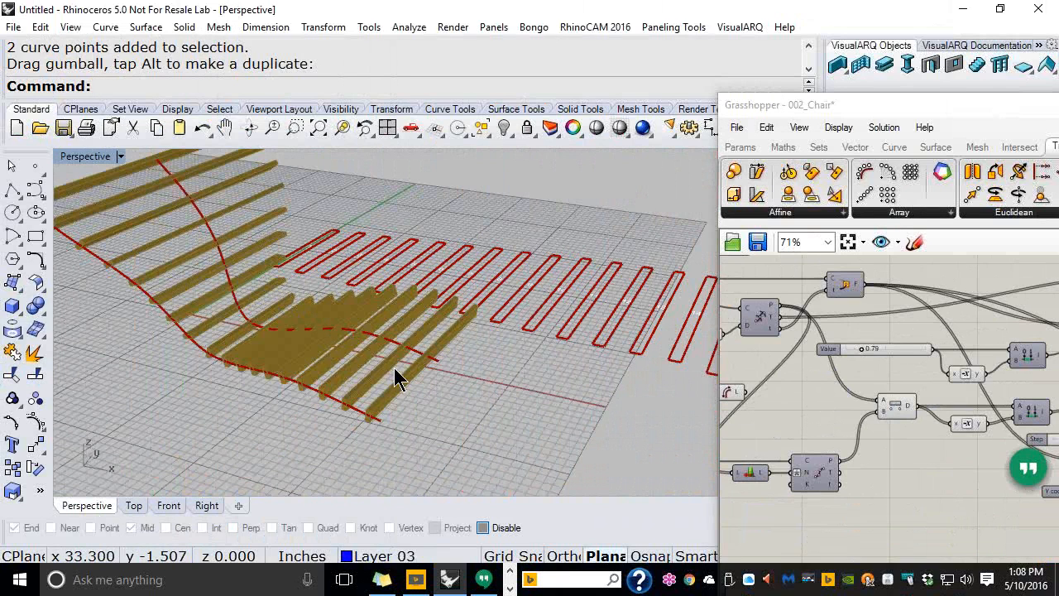
pyautogui.click(134, 505)
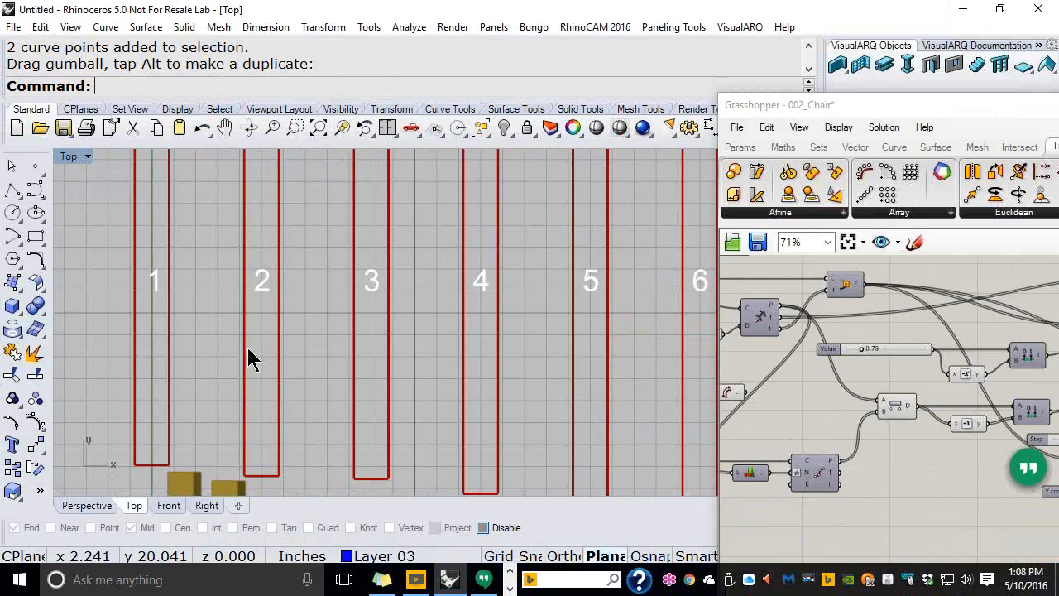
pyautogui.scroll(-6, 247, 347)
pyautogui.scroll(-3, 530, 273)
pyautogui.moveTo(892, 113); pyautogui.dragTo(344, 29)
pyautogui.moveTo(1017, 432); pyautogui.dragTo(654, 335, button='right')
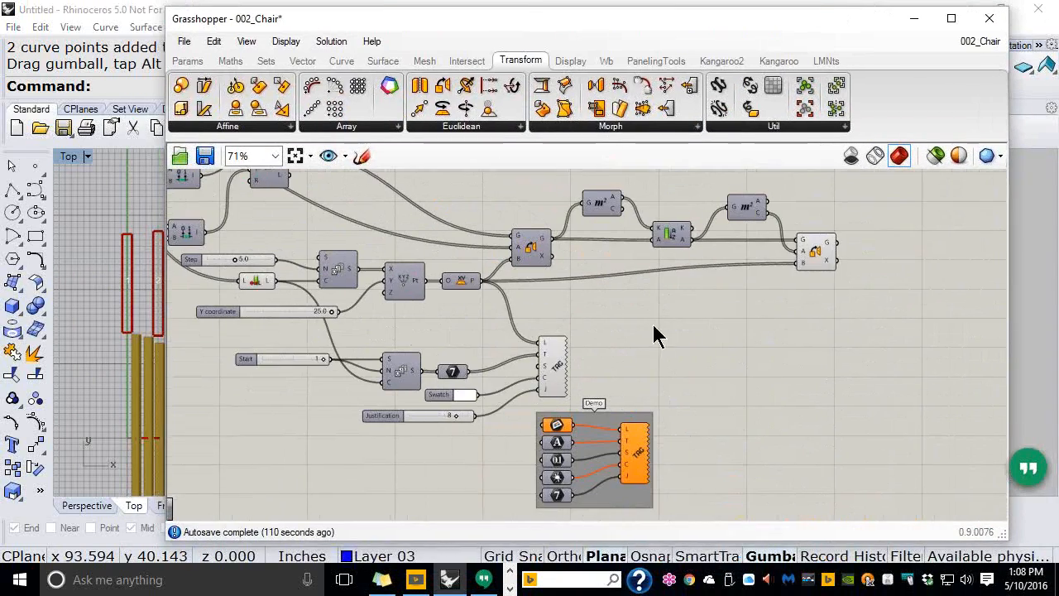
pyautogui.scroll(2, 646, 234)
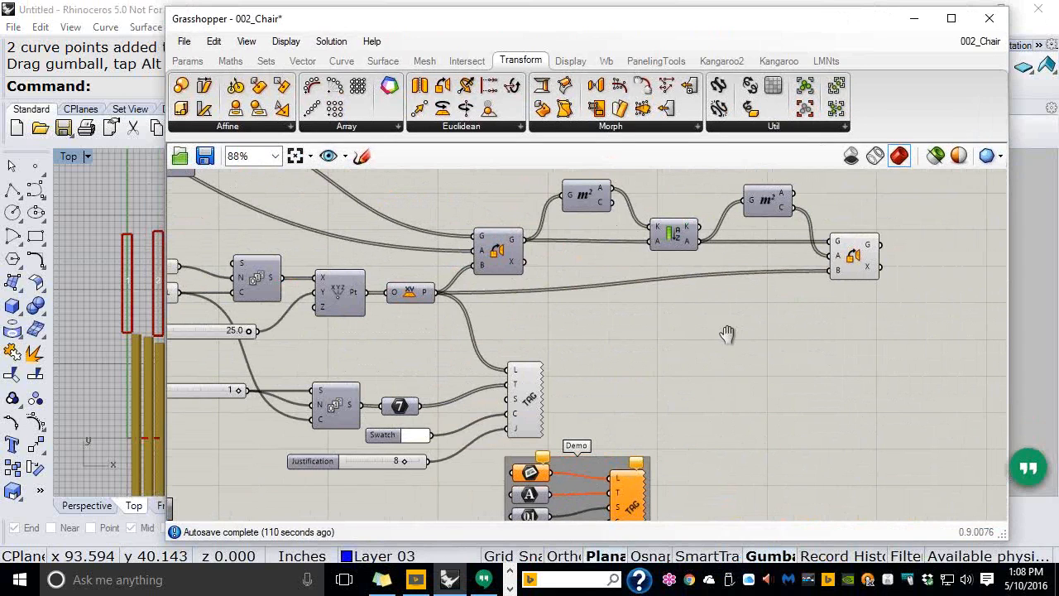
pyautogui.moveTo(727, 334); pyautogui.dragTo(719, 358, button='right')
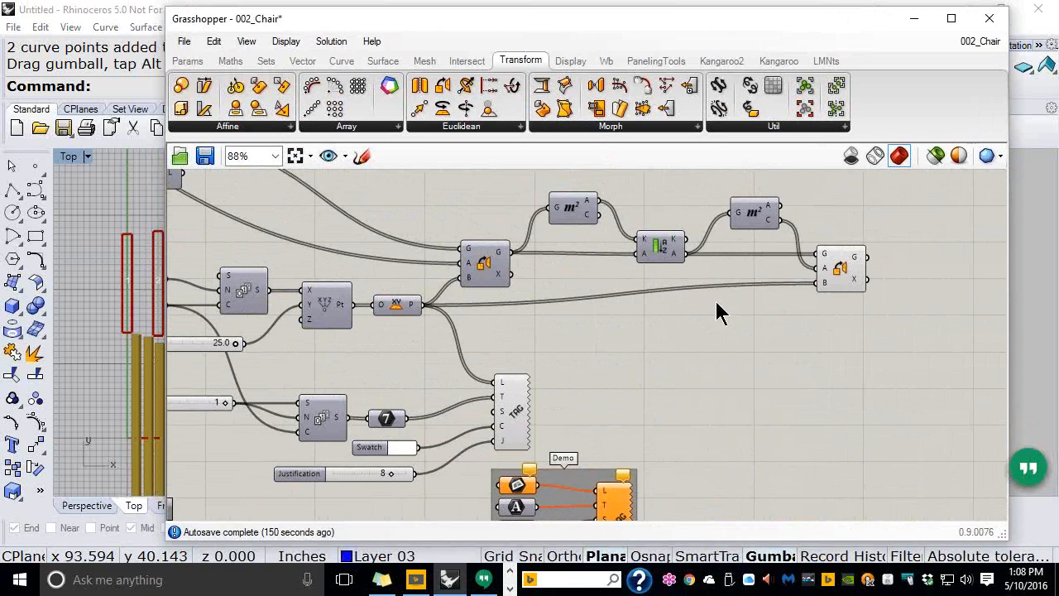
pyautogui.moveTo(761, 37); pyautogui.dragTo(783, 31)
# Bake the Orient output into Rhino on Layer 01 as a single group
pyautogui.rightClick(879, 267)
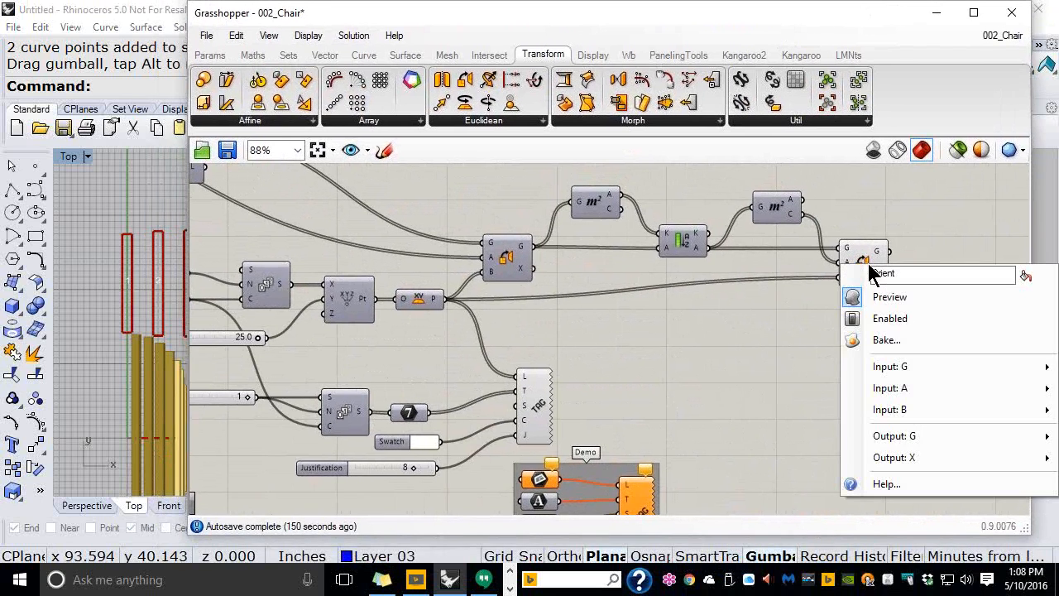
pyautogui.click(893, 345)
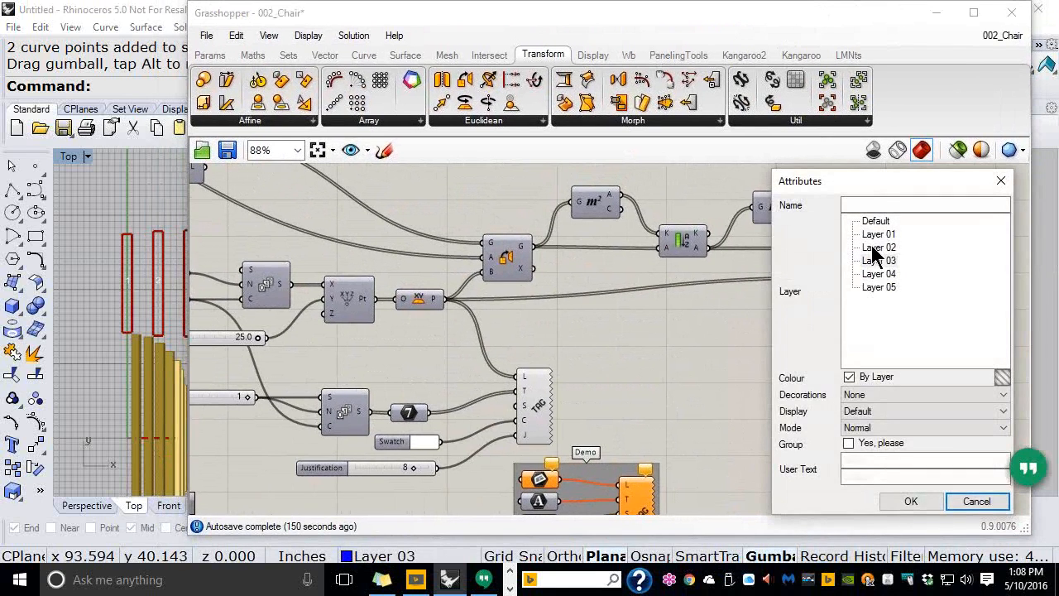
pyautogui.click(877, 235)
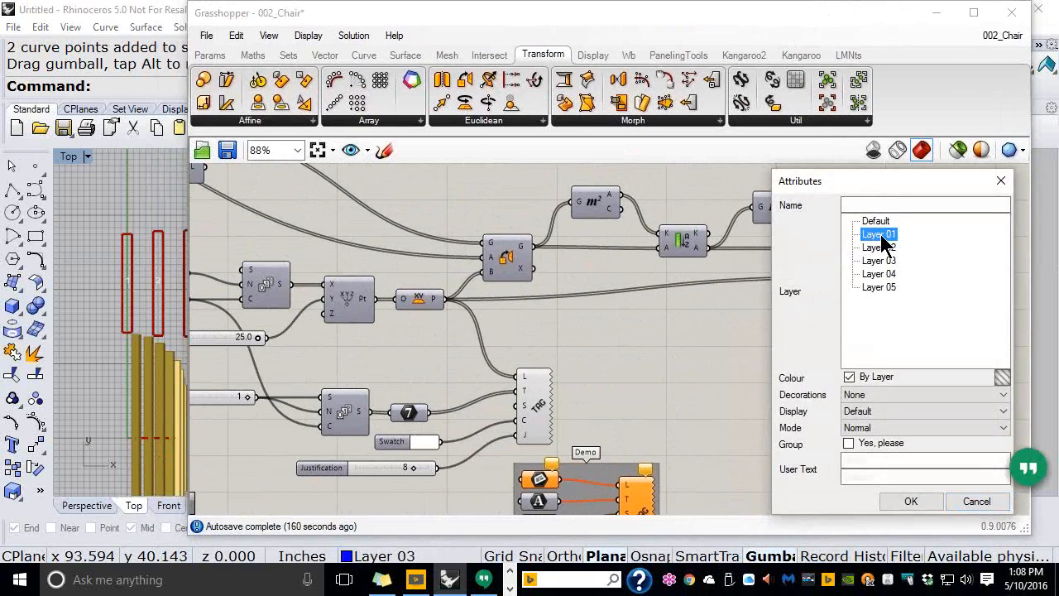
pyautogui.click(848, 443)
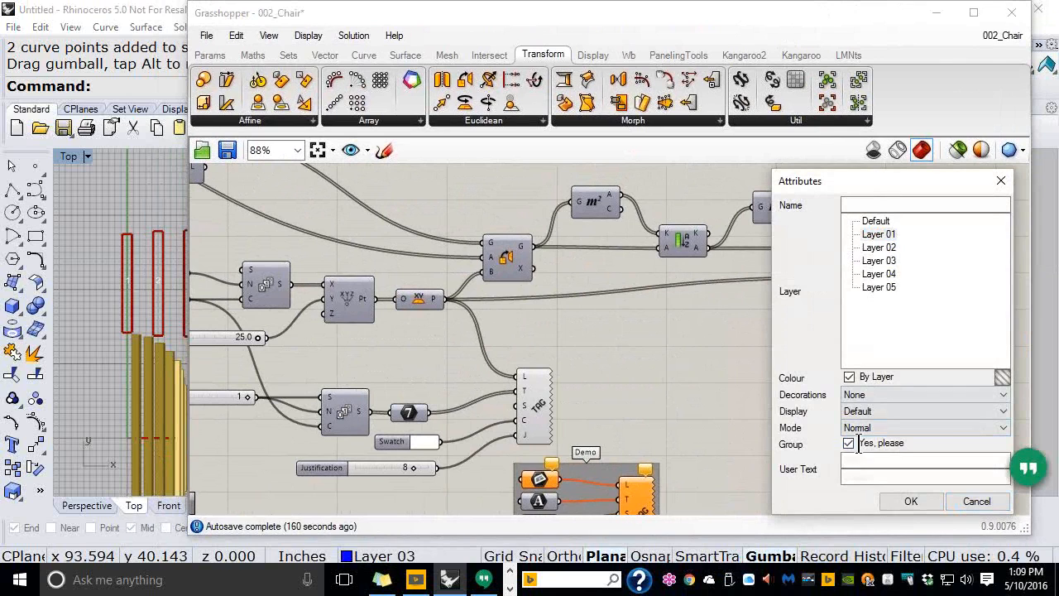
pyautogui.click(906, 501)
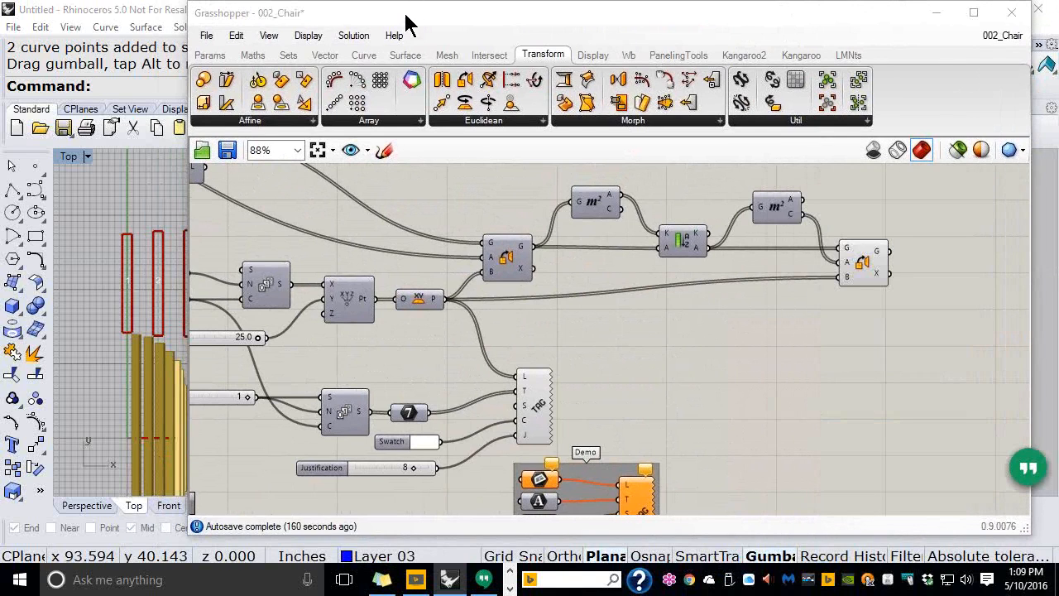
# Test-move the 18 baked rectangles right and down with the gumball
pyautogui.doubleClick(406, 15)
pyautogui.click(413, 346)
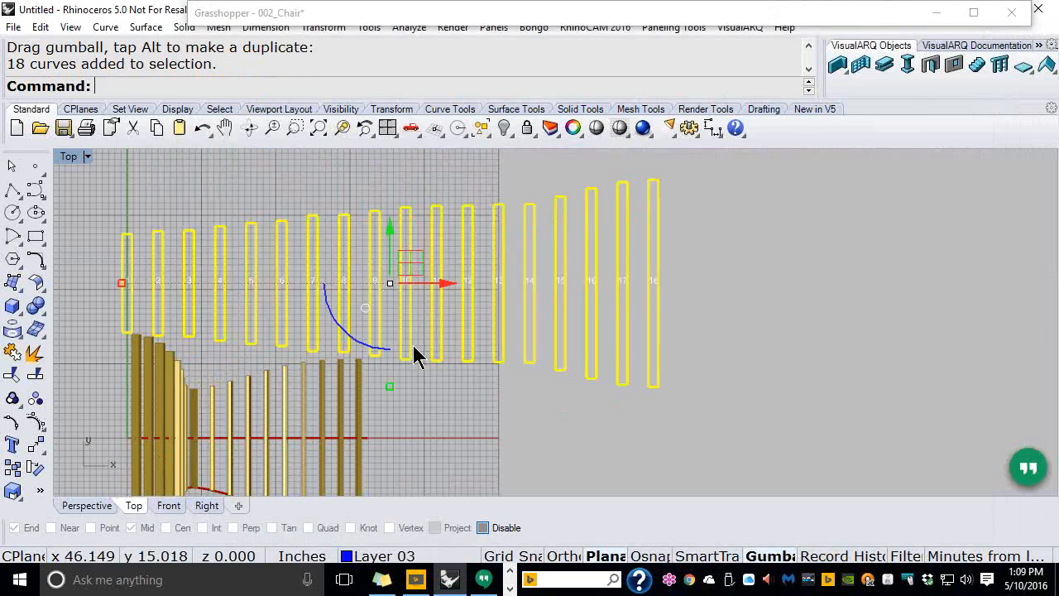
pyautogui.scroll(-2, 290, 291)
pyautogui.scroll(-1, 288, 287)
pyautogui.moveTo(406, 286); pyautogui.dragTo(786, 307)
pyautogui.moveTo(734, 228); pyautogui.dragTo(734, 366)
pyautogui.click(774, 354)
pyautogui.moveTo(806, 411); pyautogui.dragTo(795, 358, button='right')
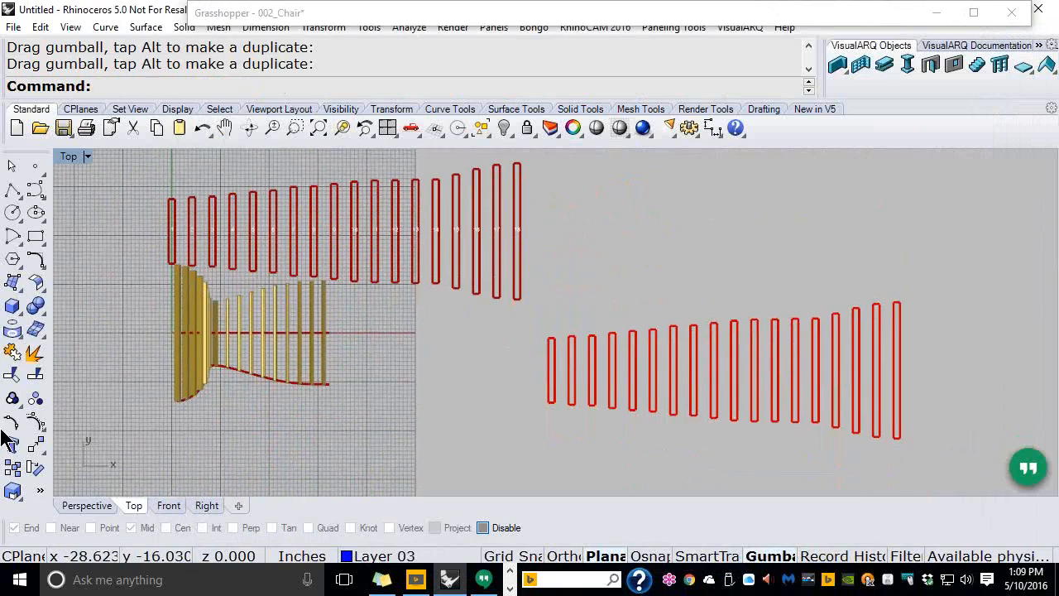
# Undo both test moves of the baked rectangles, deselect them and return to Grasshopper
pyautogui.click(71, 506)
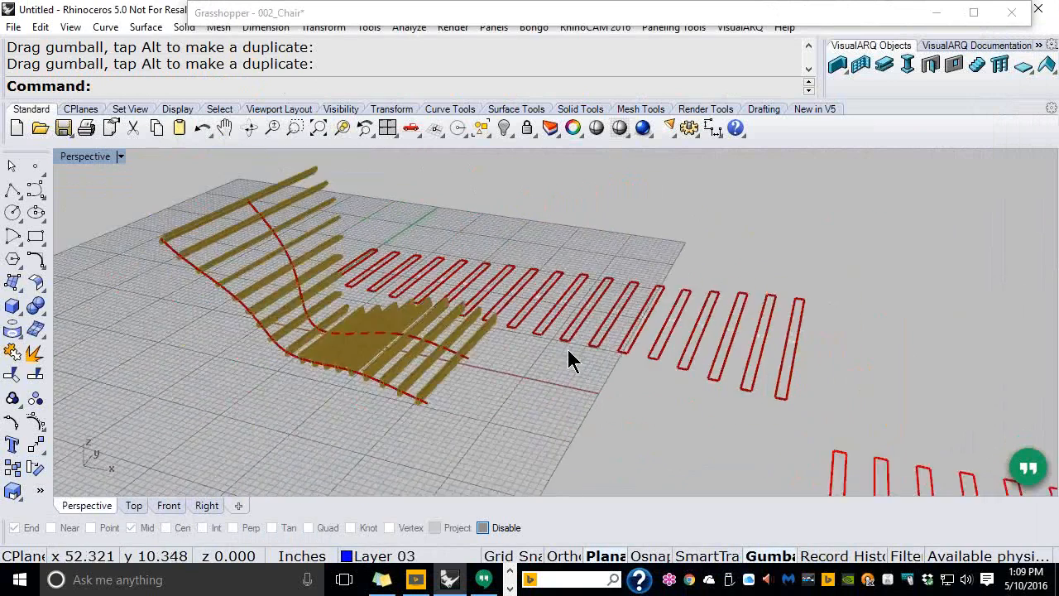
pyautogui.scroll(-3, 571, 360)
pyautogui.scroll(6, 622, 378)
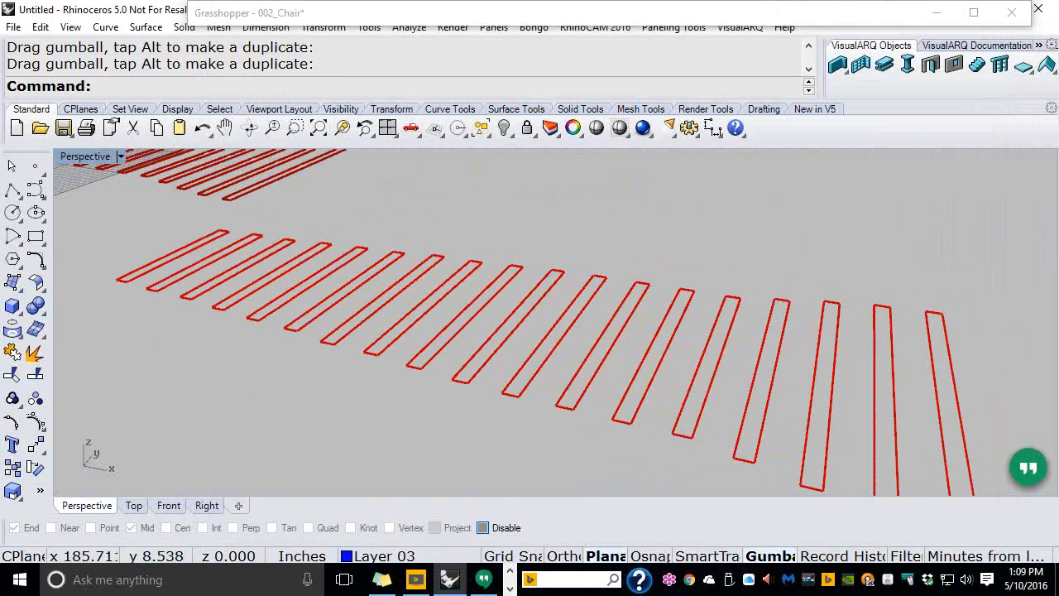
pyautogui.click(202, 129)
pyautogui.click(203, 129)
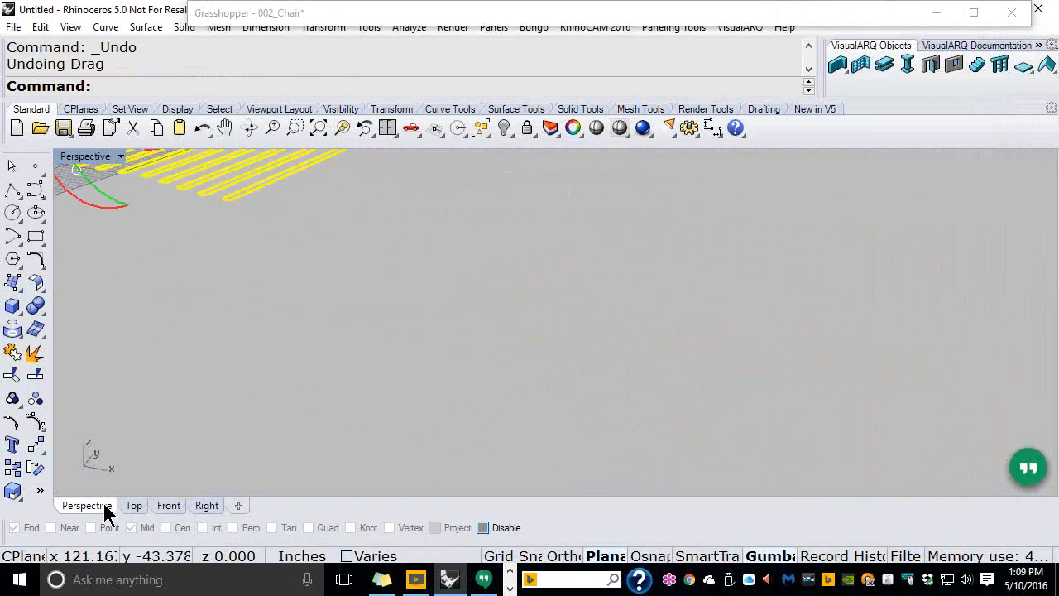
pyautogui.click(133, 506)
pyautogui.press('Escape')
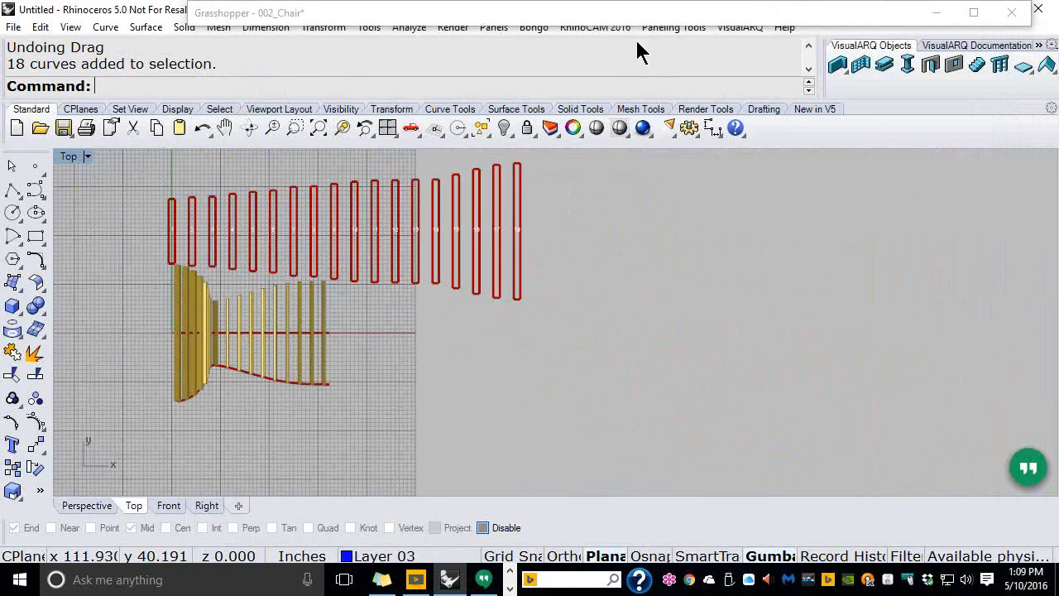
pyautogui.click(634, 21)
# Bake the TAG component's outlines and text onto Layer 02 as one group
pyautogui.rightClick(866, 263)
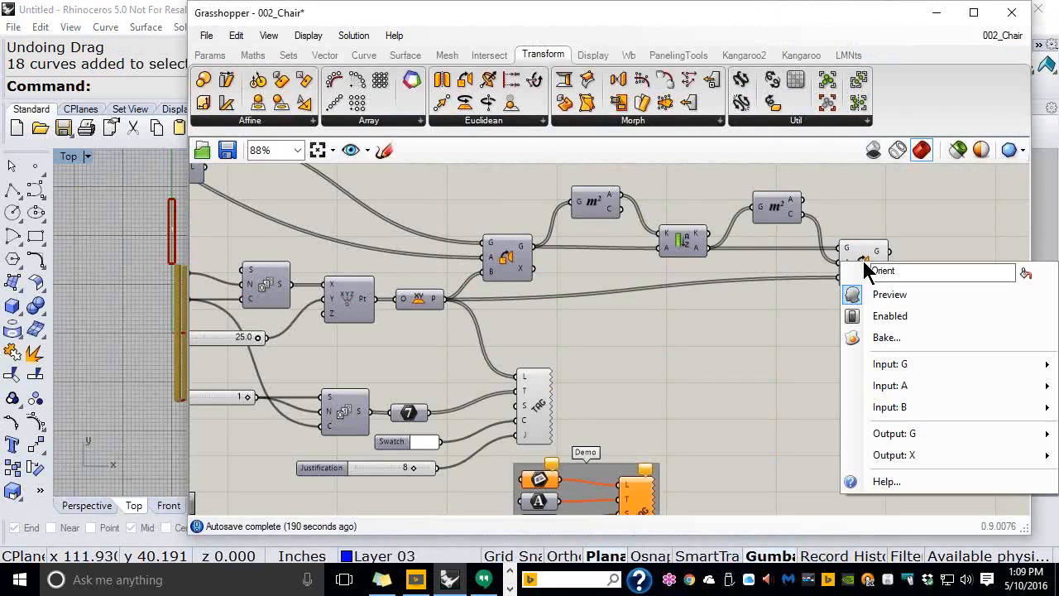
pyautogui.click(877, 339)
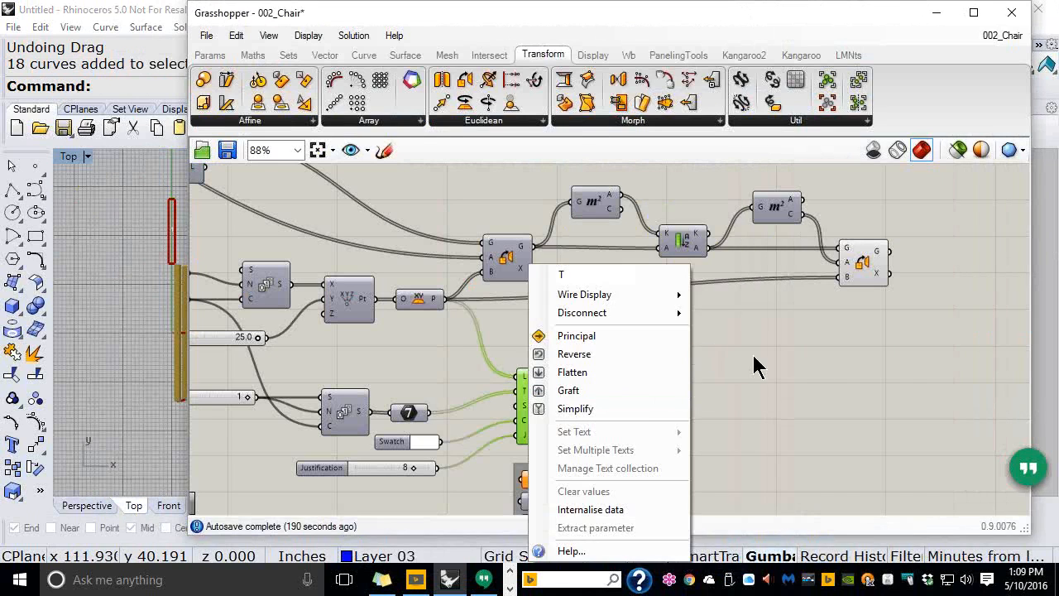
pyautogui.click(754, 356)
pyautogui.rightClick(541, 407)
pyautogui.click(572, 409)
pyautogui.click(556, 291)
pyautogui.click(529, 486)
pyautogui.click(587, 544)
# Select the baked stripes and number text in Rhino and move them below the chair
pyautogui.doubleClick(513, 18)
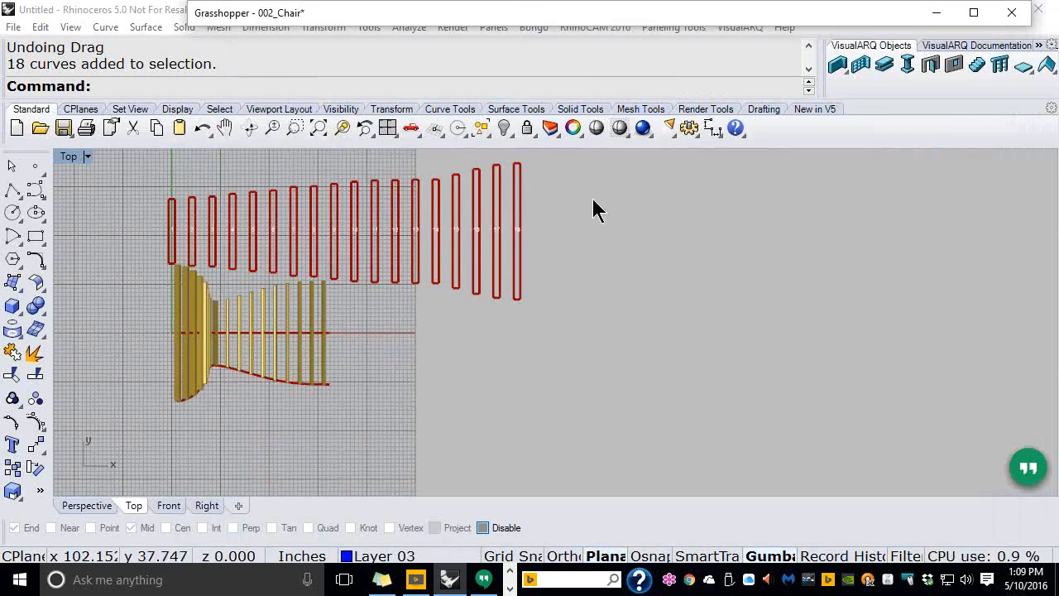
pyautogui.moveTo(566, 237); pyautogui.dragTo(371, 444)
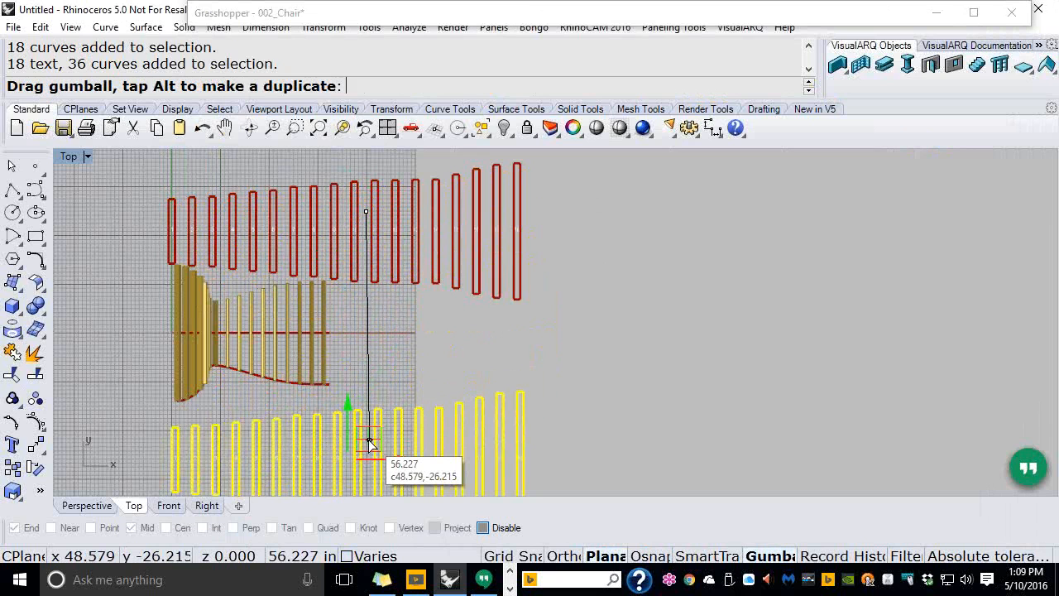
pyautogui.moveTo(370, 444); pyautogui.dragTo(366, 444)
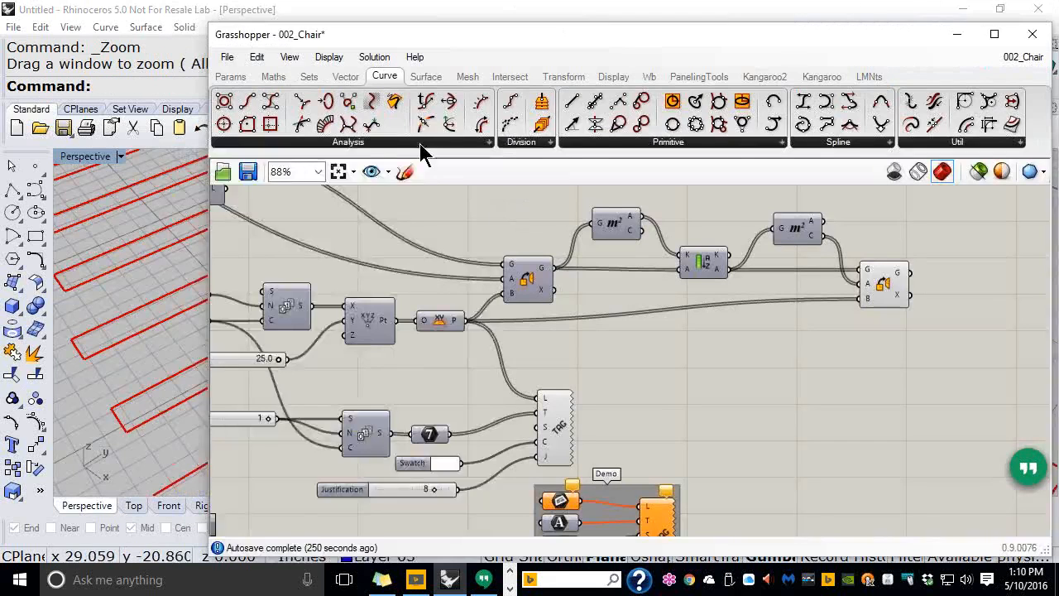
pyautogui.click(420, 144)
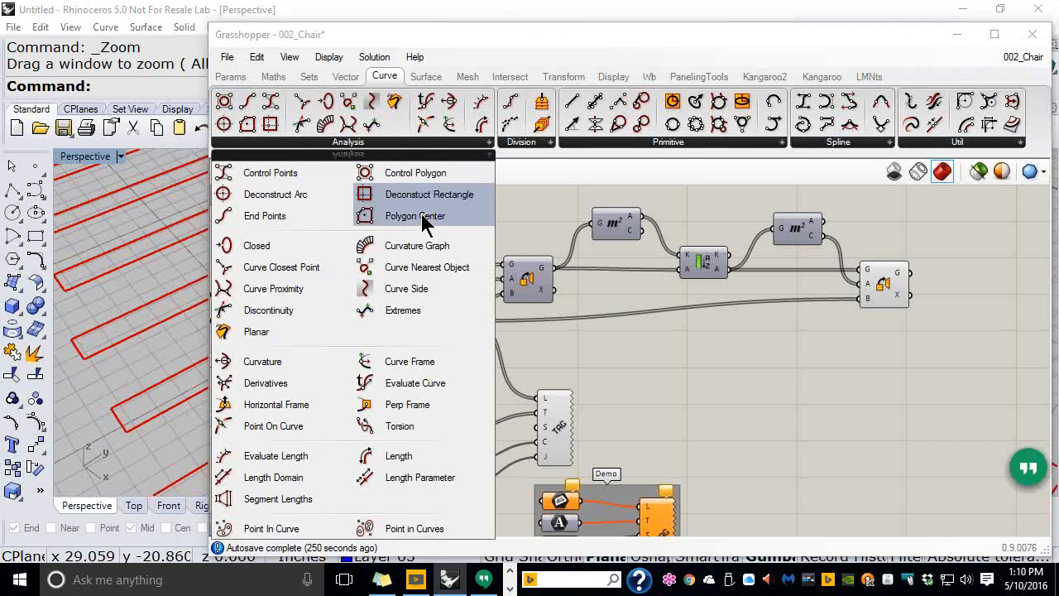
# Fit the whole definition in view and maximize the Grasshopper window
pyautogui.click(529, 139)
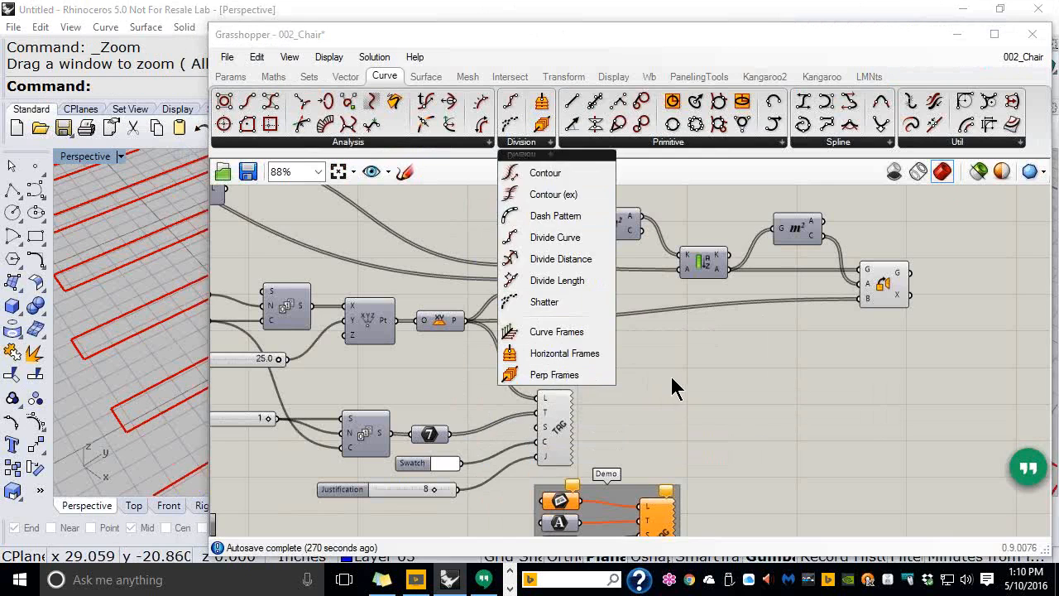
pyautogui.moveTo(581, 290); pyautogui.dragTo(748, 357, button='right')
pyautogui.click(339, 176)
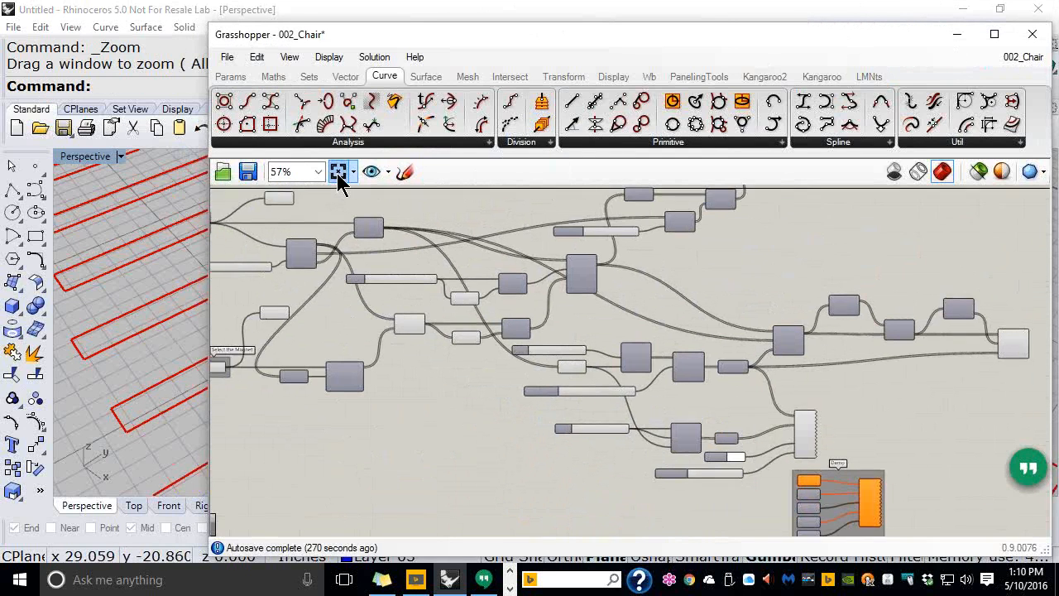
pyautogui.click(995, 34)
pyautogui.moveTo(394, 284); pyautogui.dragTo(486, 301, button='right')
pyautogui.scroll(5, 486, 304)
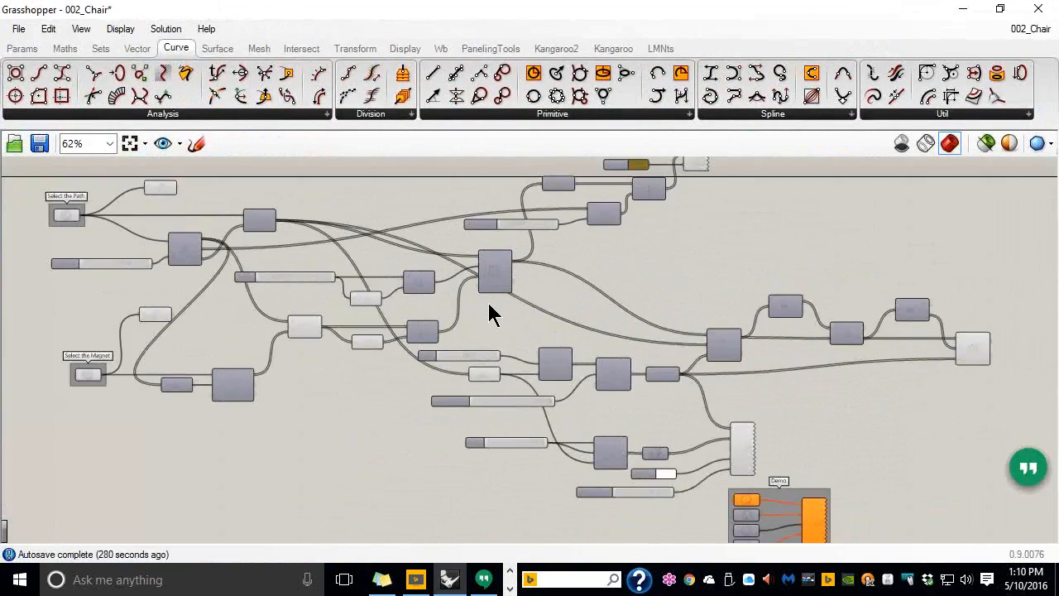
pyautogui.moveTo(645, 331); pyautogui.dragTo(317, 277, button='right')
# Shift the second area, Sort List and final components to the left
pyautogui.click(786, 337)
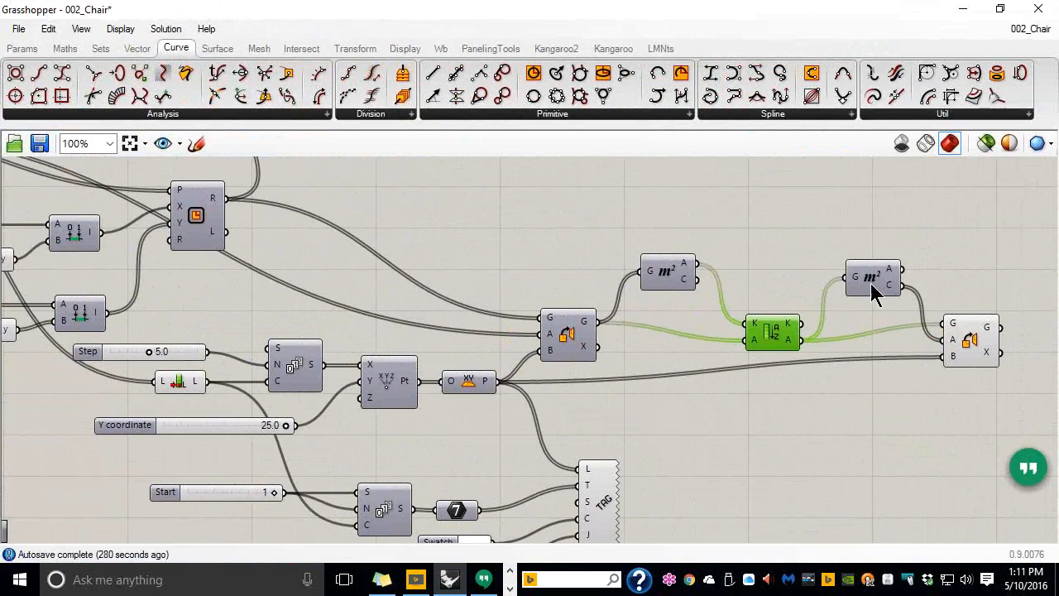
pyautogui.moveTo(876, 281); pyautogui.dragTo(841, 276)
pyautogui.moveTo(776, 334); pyautogui.dragTo(740, 331)
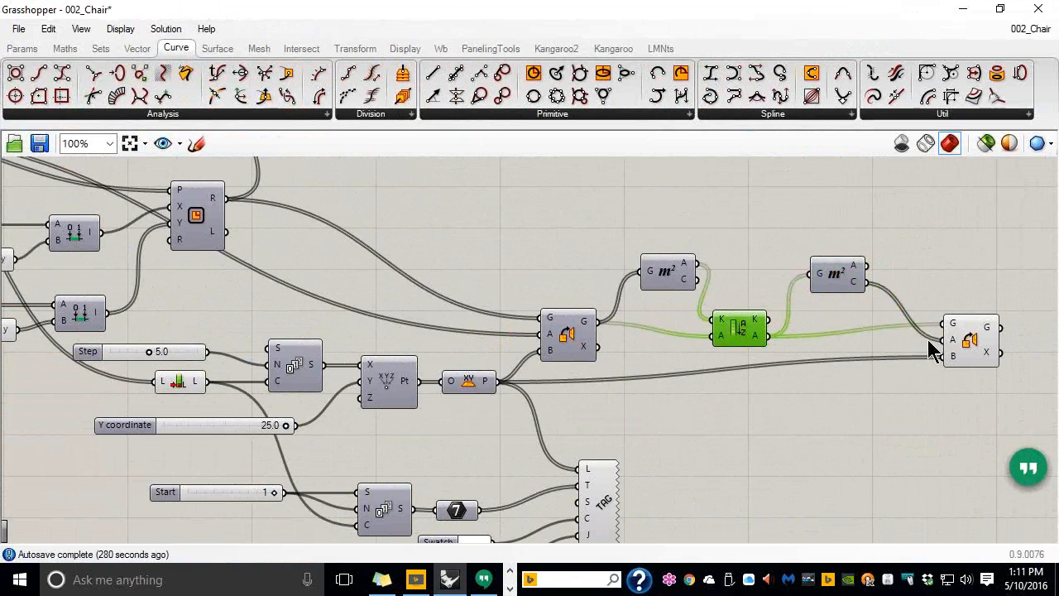
pyautogui.moveTo(969, 345); pyautogui.dragTo(924, 368)
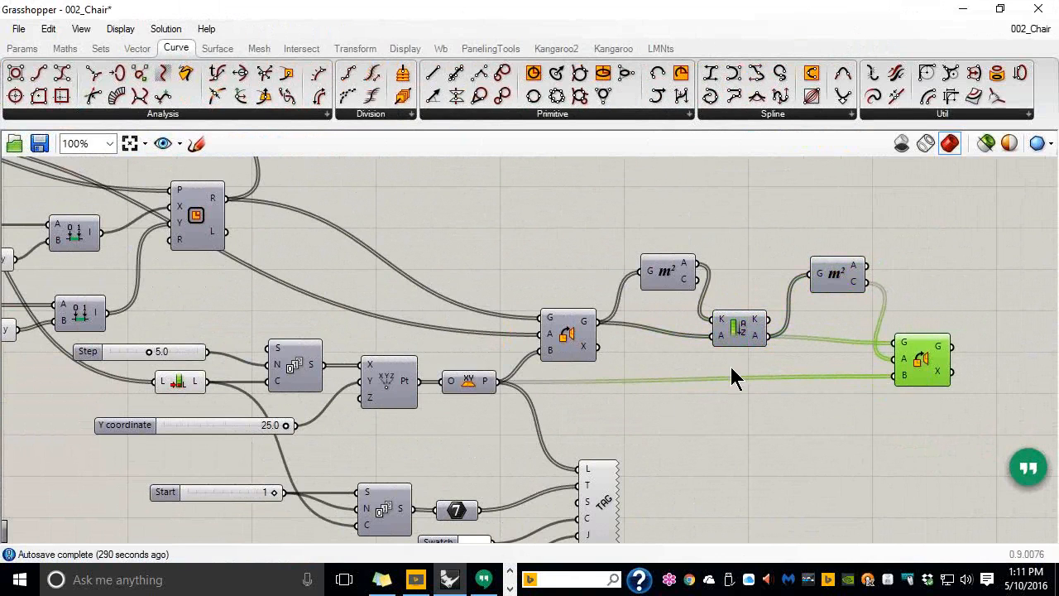
pyautogui.moveTo(730, 365); pyautogui.dragTo(796, 333, button='right')
# Save and close 002_Chair, then move Grasshopper aside to show the Rhino viewport
pyautogui.click(13, 28)
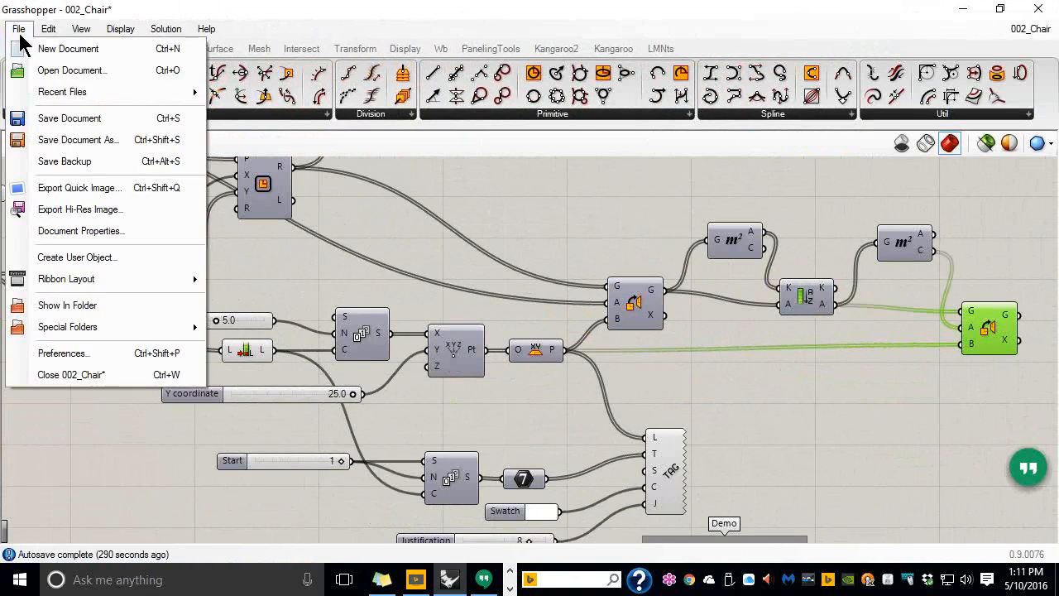
pyautogui.click(55, 111)
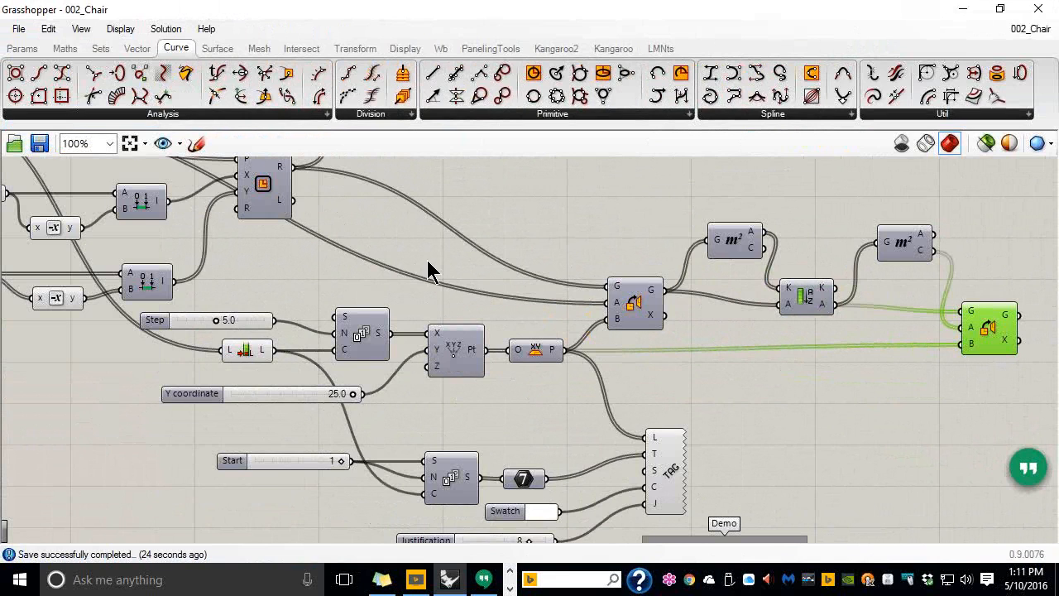
pyautogui.click(22, 32)
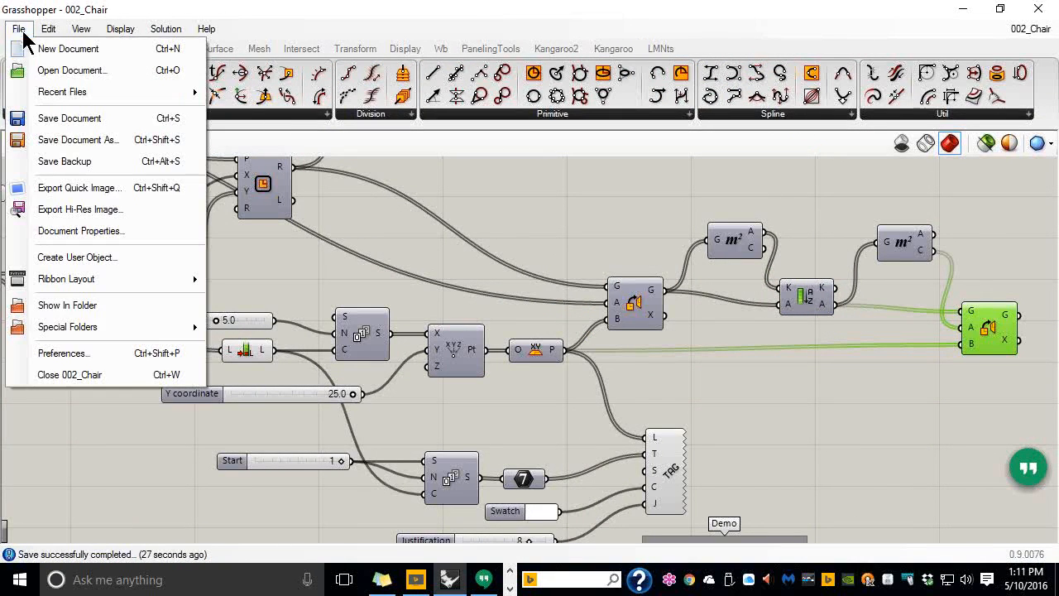
pyautogui.click(52, 375)
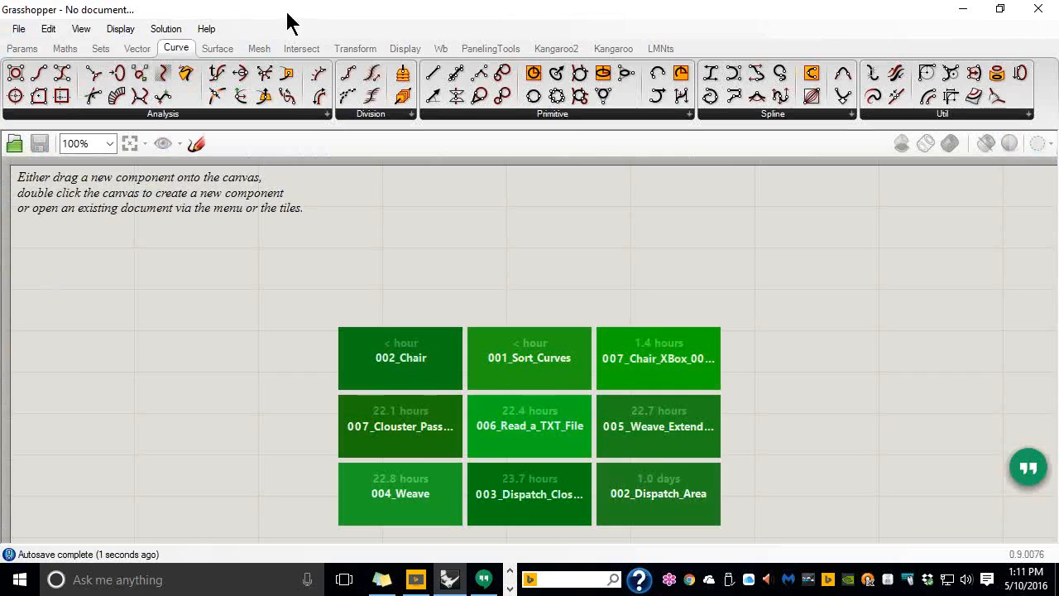
pyautogui.moveTo(319, 14); pyautogui.dragTo(919, 60)
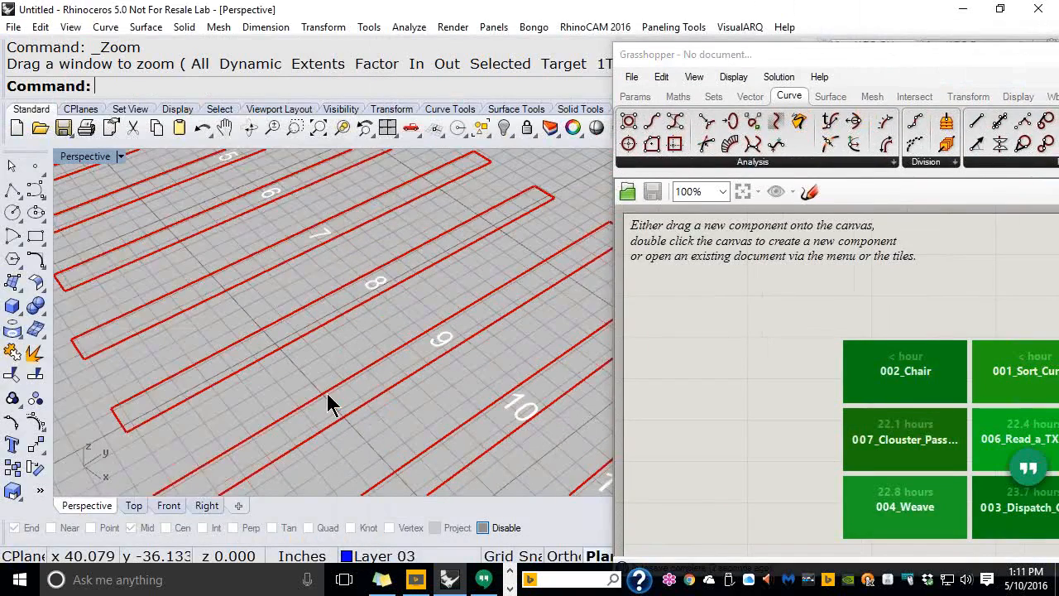
# Delete the baked stripes, number labels and leftover blue curves from Rhino
pyautogui.scroll(-10, 339, 374)
pyautogui.moveTo(489, 444); pyautogui.dragTo(377, 430)
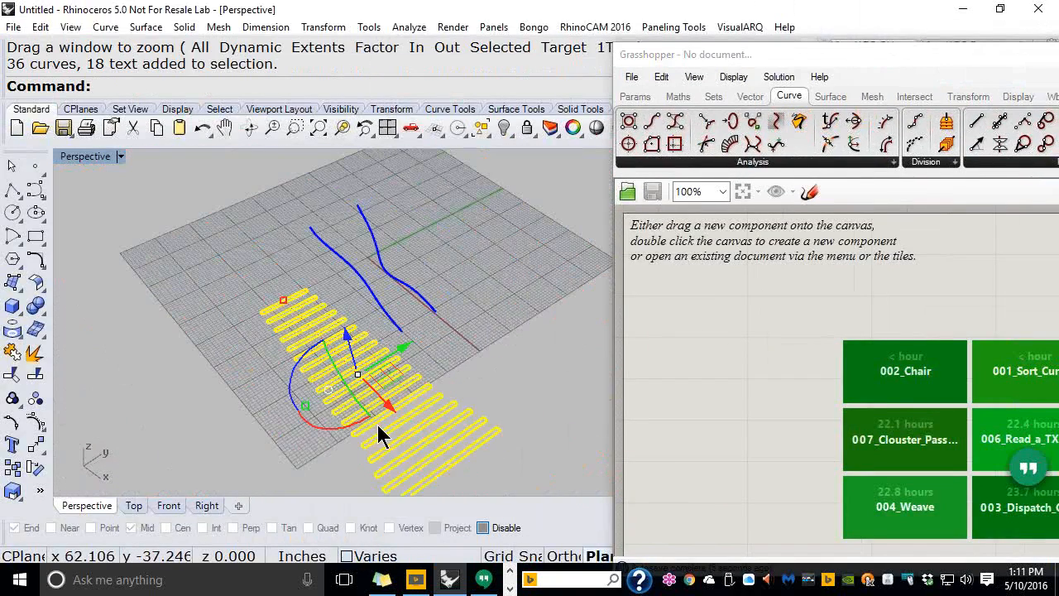
pyautogui.press('Delete')
pyautogui.click(318, 281)
pyautogui.press('Delete')
pyautogui.moveTo(233, 397); pyautogui.dragTo(378, 358, button='right')
pyautogui.scroll(4, 377, 359)
pyautogui.moveTo(440, 283); pyautogui.dragTo(299, 422)
pyautogui.press('Delete')
# In the Top view, draw a five-point control-point curve bowing to the left
pyautogui.click(139, 506)
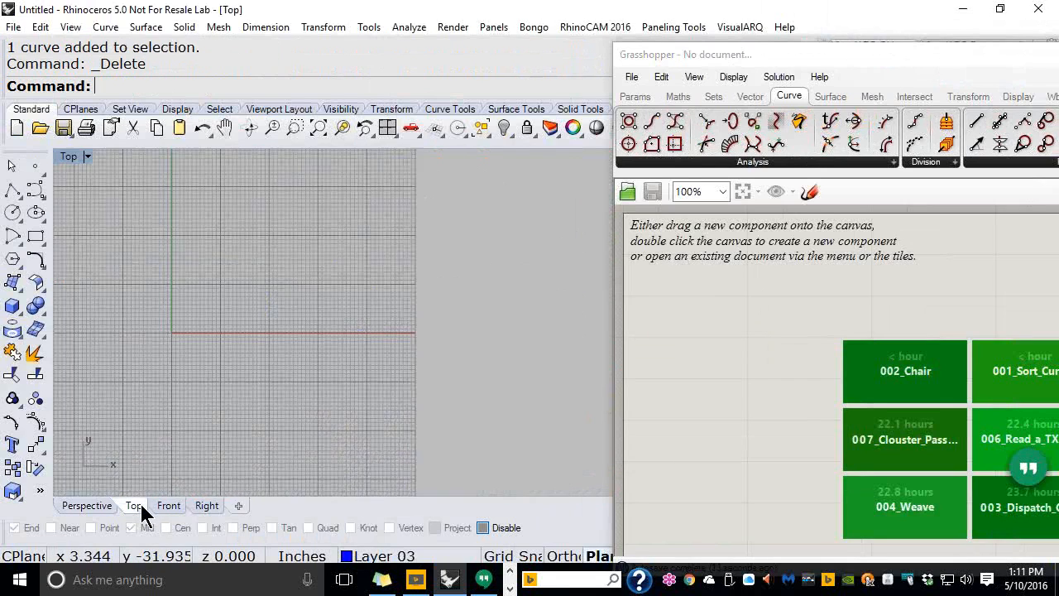
pyautogui.moveTo(302, 269); pyautogui.dragTo(291, 331, button='right')
pyautogui.scroll(4, 310, 341)
pyautogui.scroll(2, 296, 375)
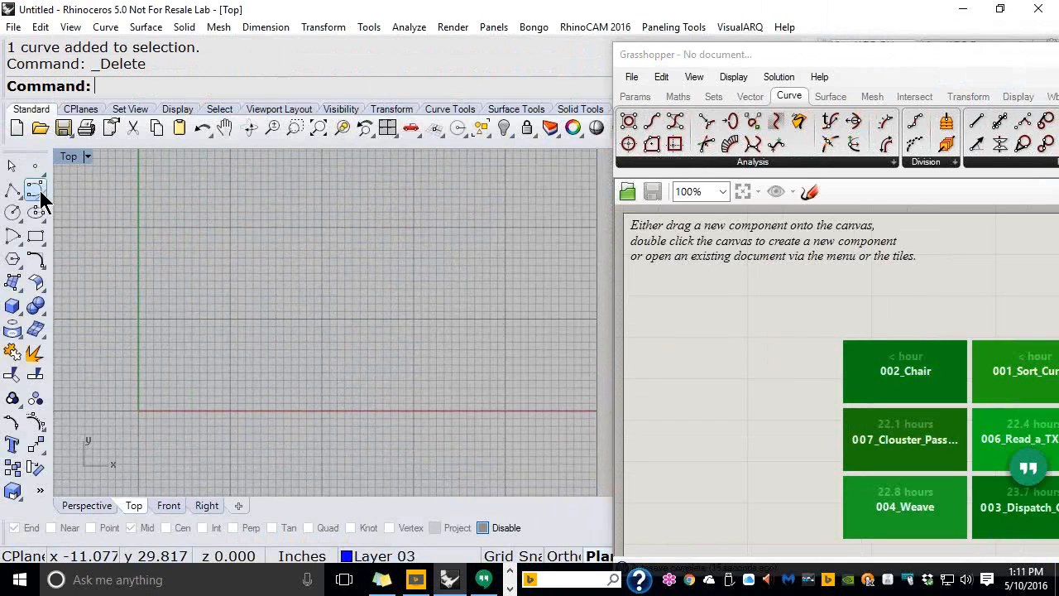
pyautogui.click(37, 191)
pyautogui.click(237, 166)
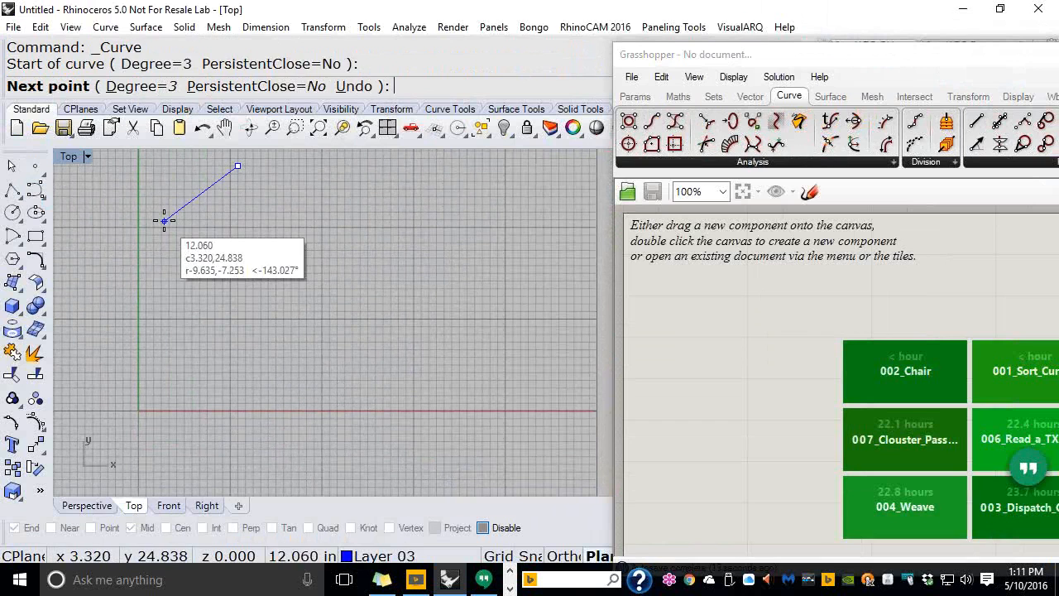
pyautogui.click(164, 222)
pyautogui.click(164, 289)
pyautogui.click(201, 370)
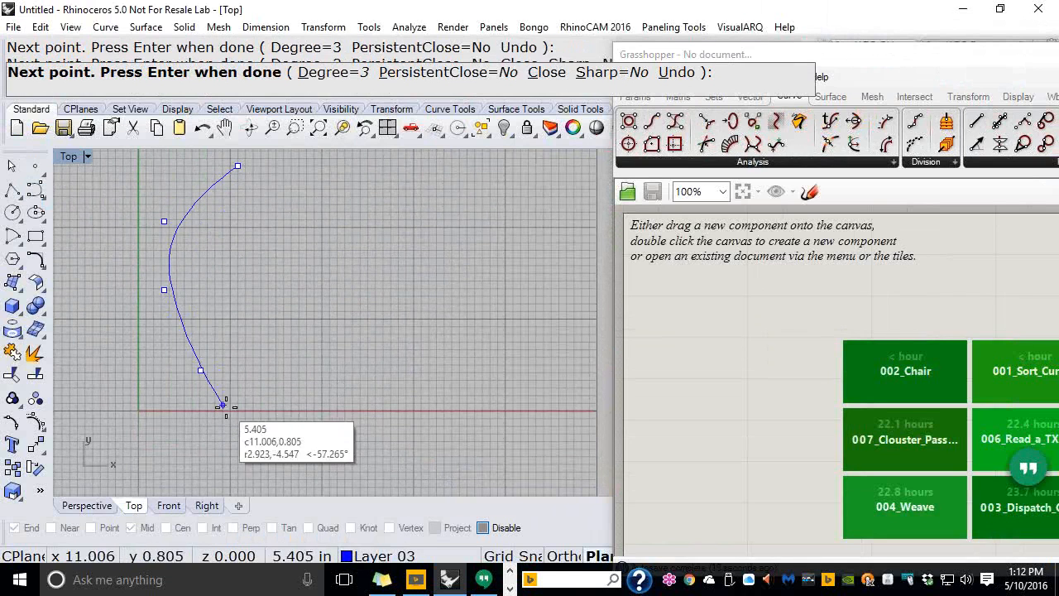
pyautogui.click(234, 388)
pyautogui.rightClick(234, 388)
pyautogui.moveTo(280, 245); pyautogui.dragTo(229, 294, button='right')
pyautogui.scroll(2, 170, 305)
pyautogui.moveTo(895, 65); pyautogui.dragTo(612, 34)
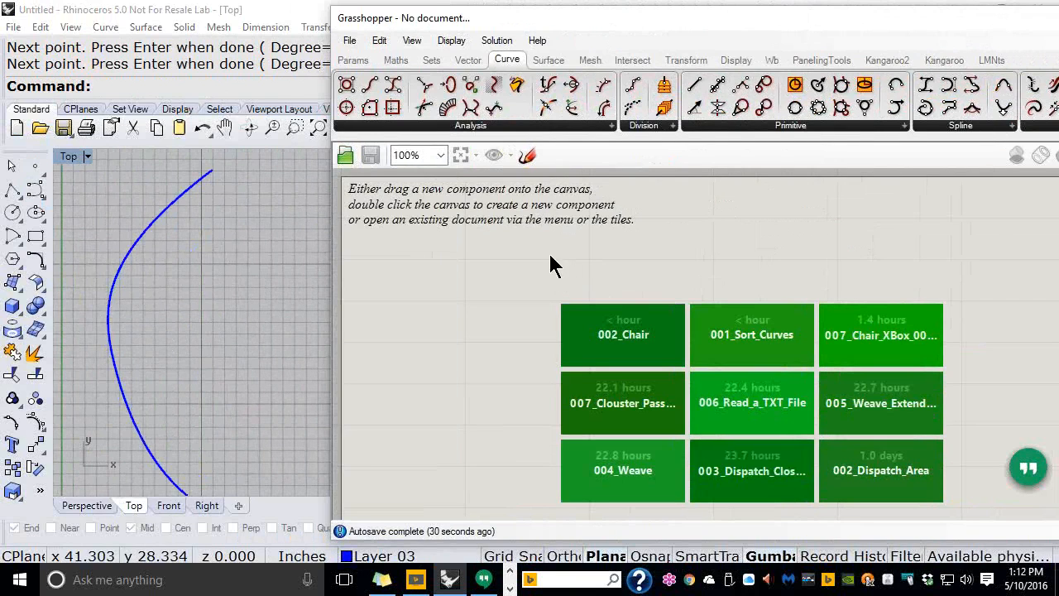
# Add Perp Frame and Horizontal Frame components from Curve > Analysis
pyautogui.click(538, 125)
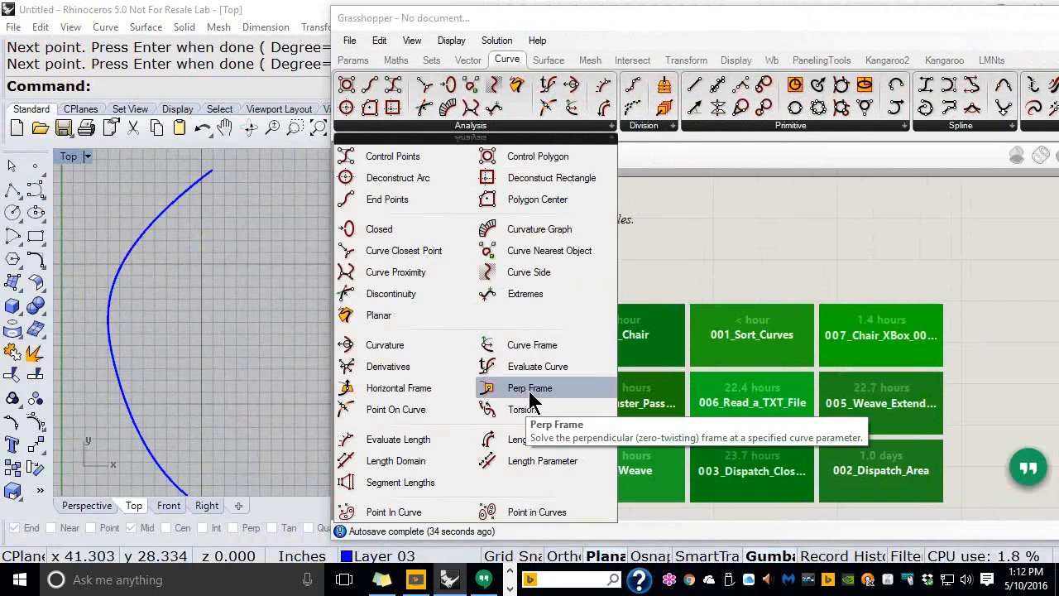
pyautogui.moveTo(528, 390); pyautogui.dragTo(642, 278)
pyautogui.click(565, 127)
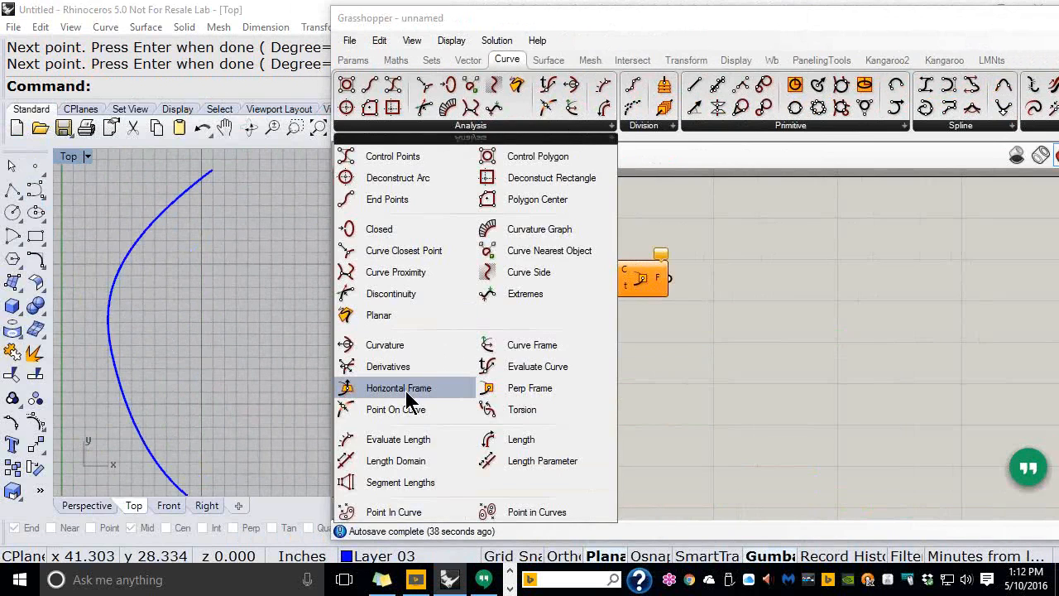
pyautogui.moveTo(405, 391); pyautogui.dragTo(644, 347)
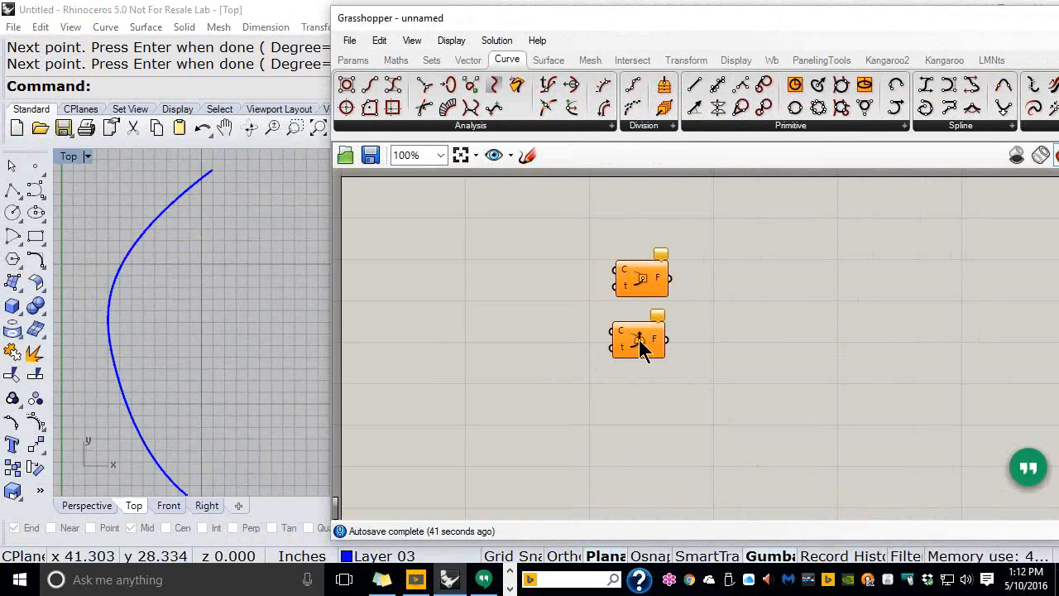
# Place a Perp Frames component from Curve > Division below the other two
pyautogui.click(662, 127)
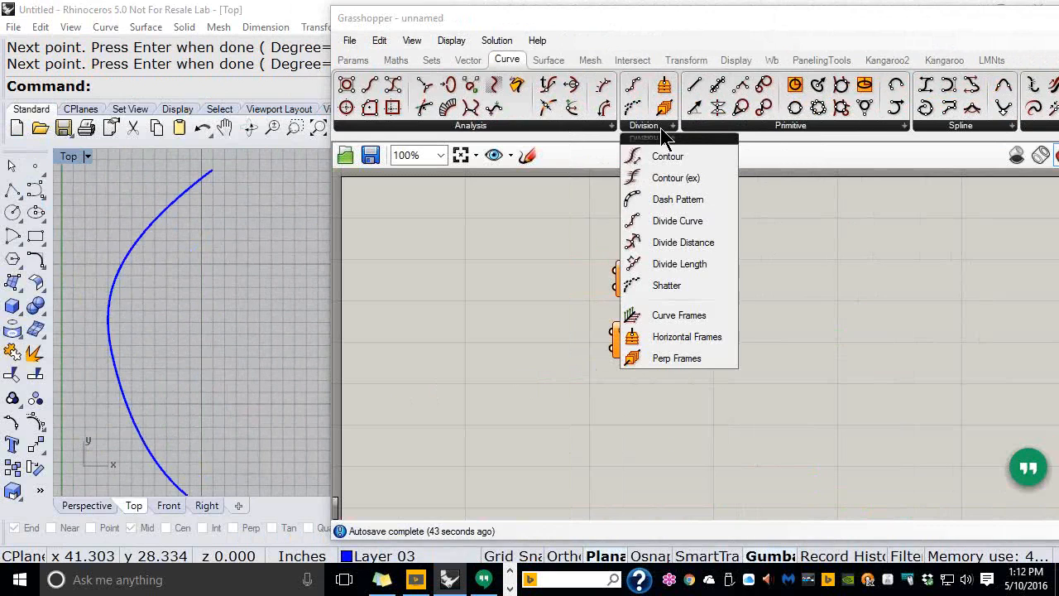
pyautogui.click(677, 358)
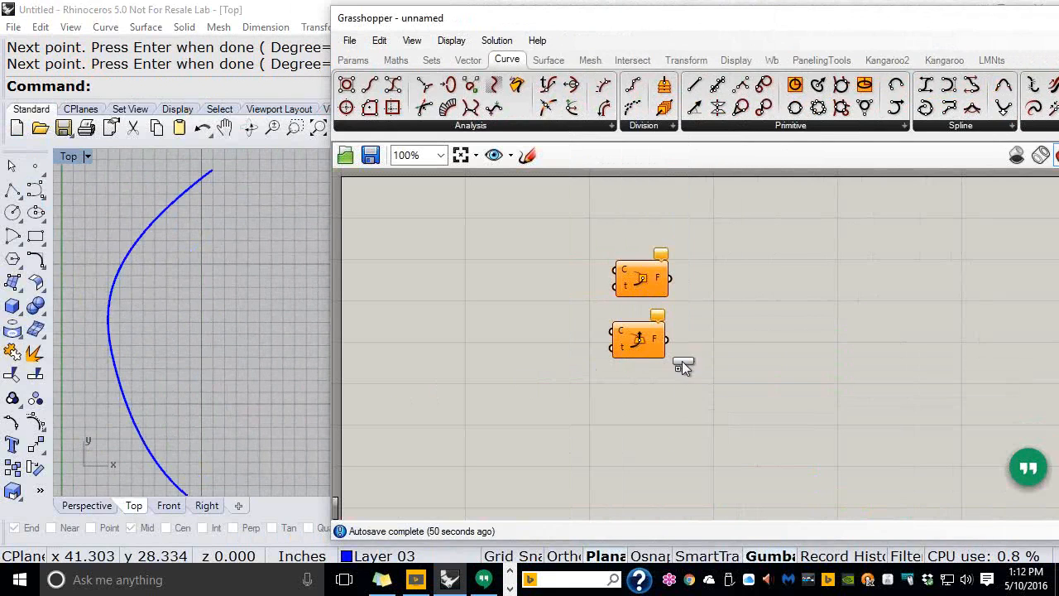
pyautogui.click(635, 402)
pyautogui.moveTo(635, 402); pyautogui.dragTo(643, 420)
pyautogui.click(596, 371)
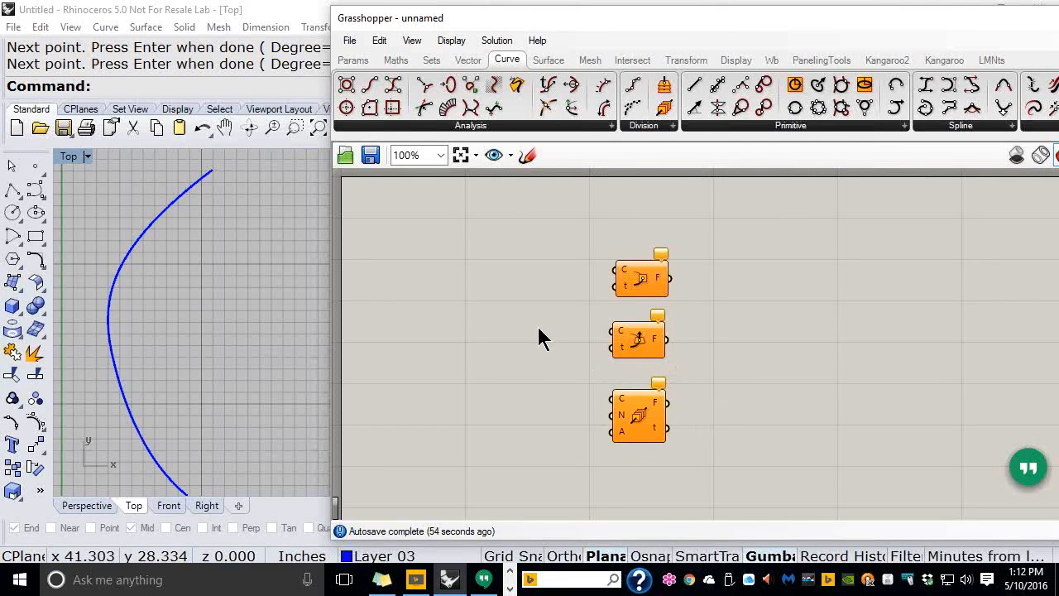
pyautogui.click(364, 63)
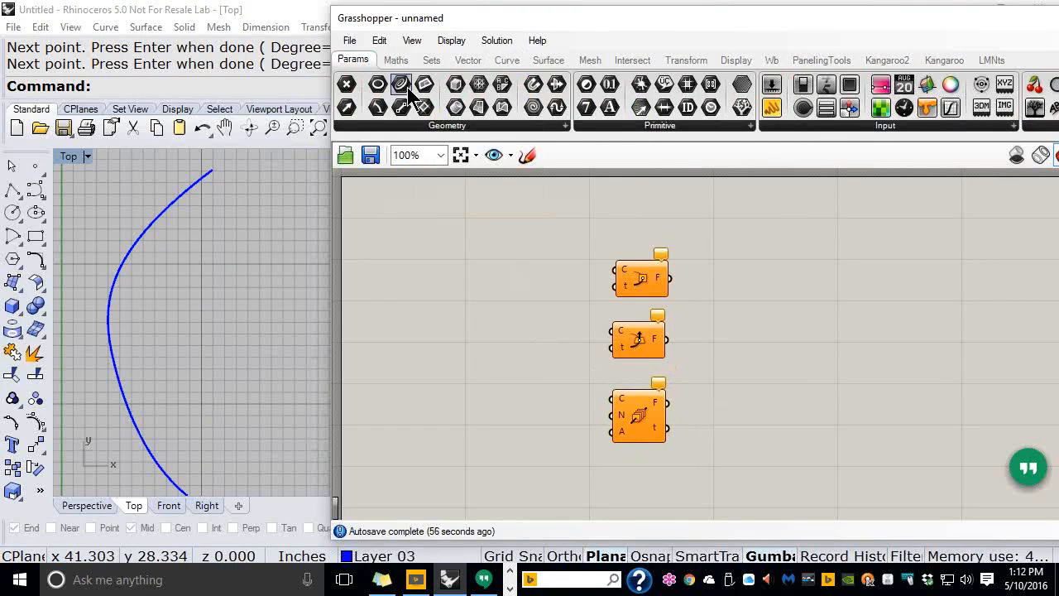
# Add a Curve parameter referencing the newly drawn Rhino curve
pyautogui.moveTo(401, 85); pyautogui.dragTo(439, 301)
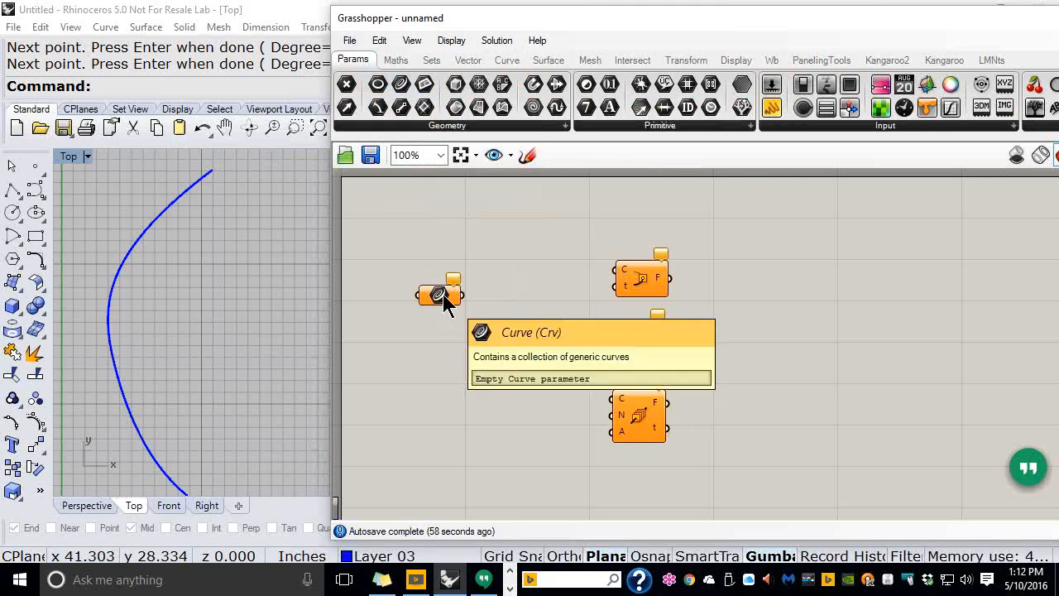
pyautogui.rightClick(445, 296)
pyautogui.click(497, 412)
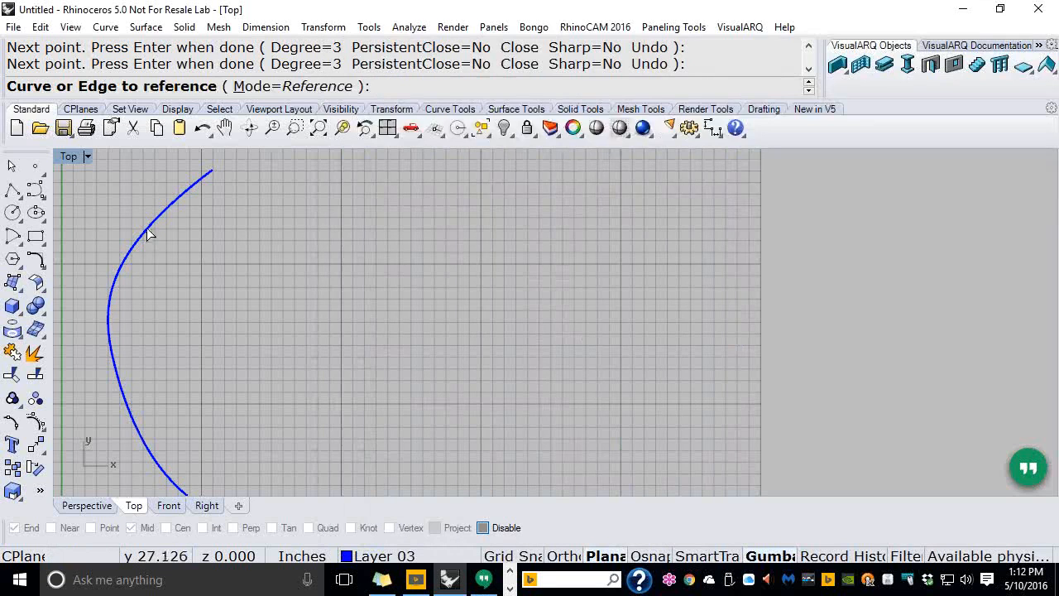
pyautogui.click(149, 234)
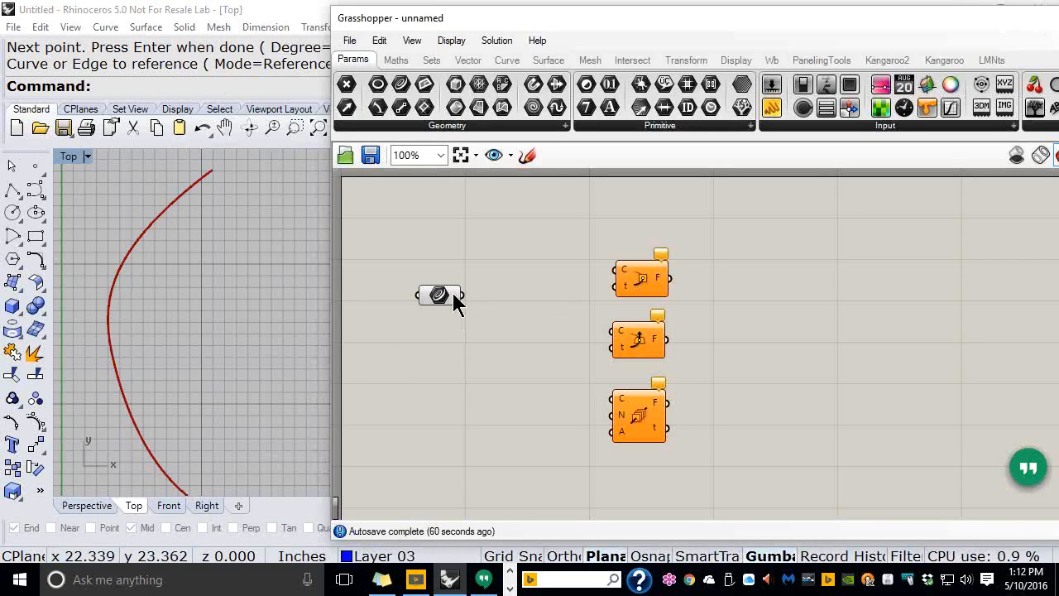
pyautogui.moveTo(439, 298); pyautogui.dragTo(521, 279)
pyautogui.scroll(2, 560, 306)
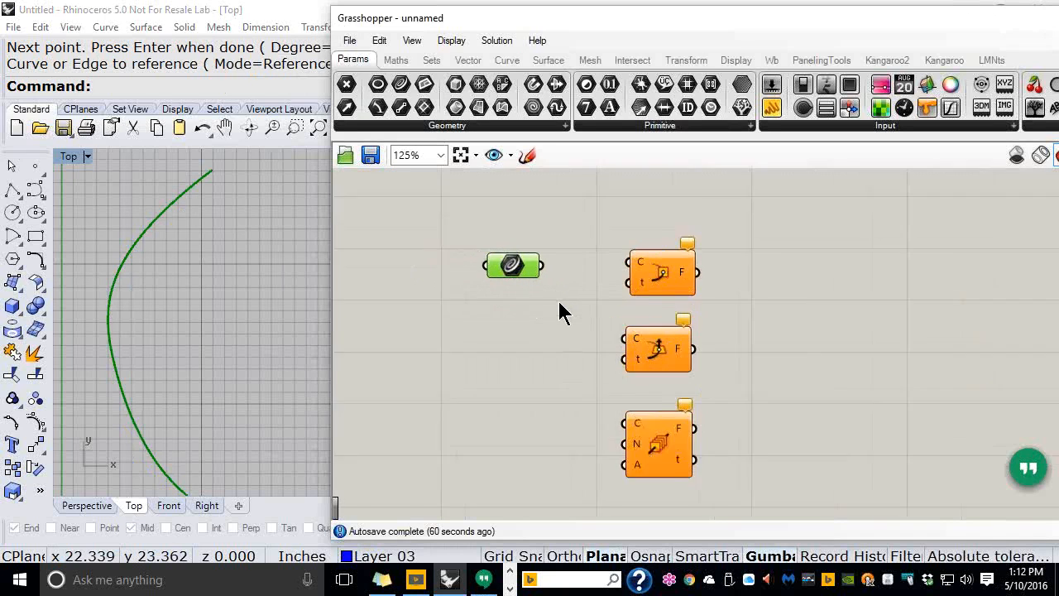
pyautogui.moveTo(565, 309); pyautogui.dragTo(566, 267, button='right')
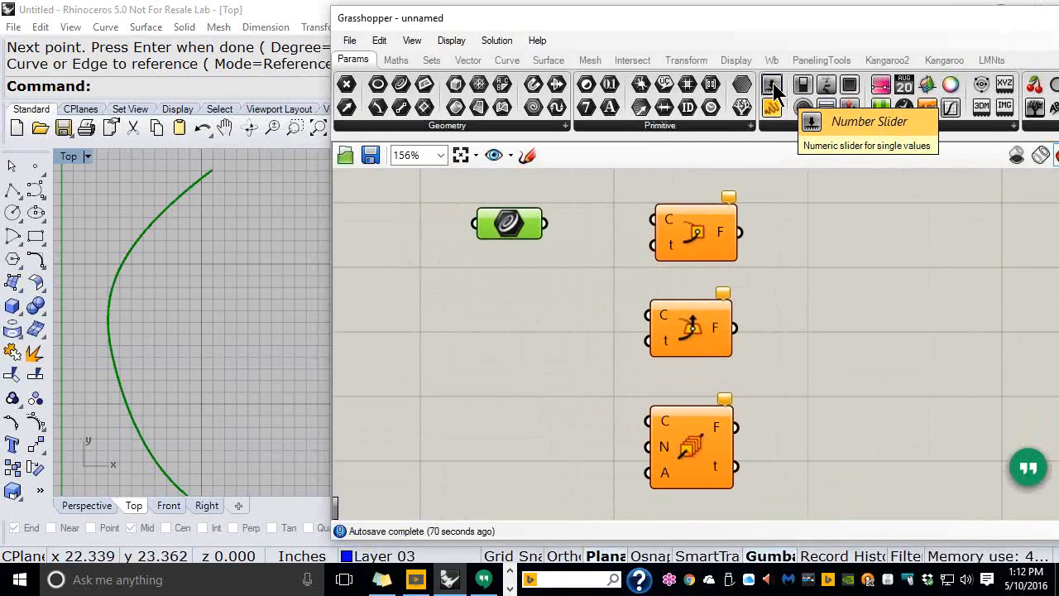
# Replace a trial slider with a 1.00 number slider and connect the curve to Perp Frame
pyautogui.moveTo(773, 91); pyautogui.dragTo(452, 298)
pyautogui.moveTo(553, 293)
pyautogui.mouseDown()
pyautogui.moveTo(591, 293)
pyautogui.moveTo(557, 278)
pyautogui.mouseUp()
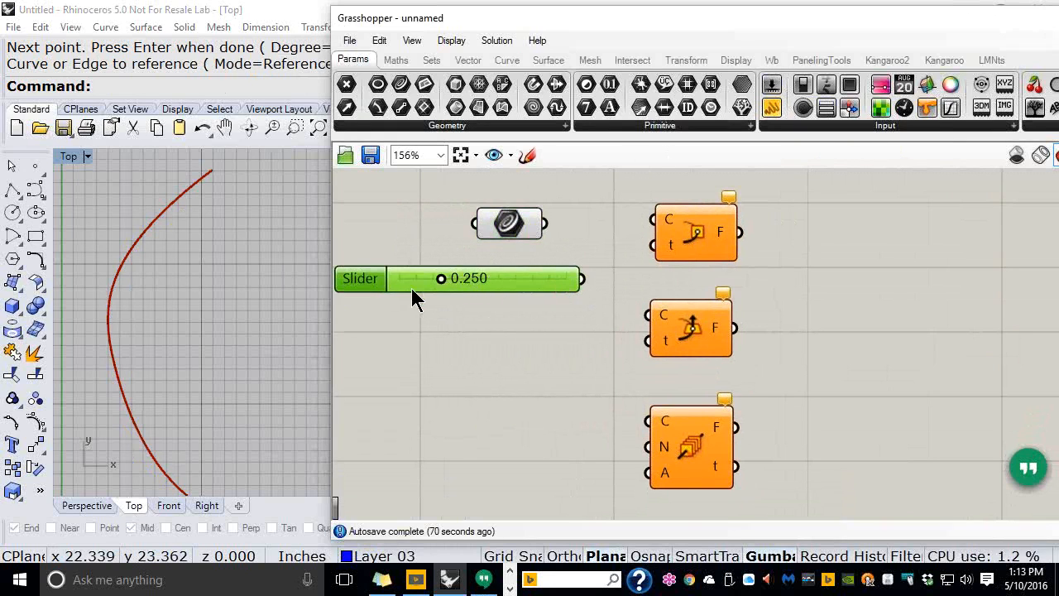
pyautogui.moveTo(441, 282); pyautogui.dragTo(596, 273)
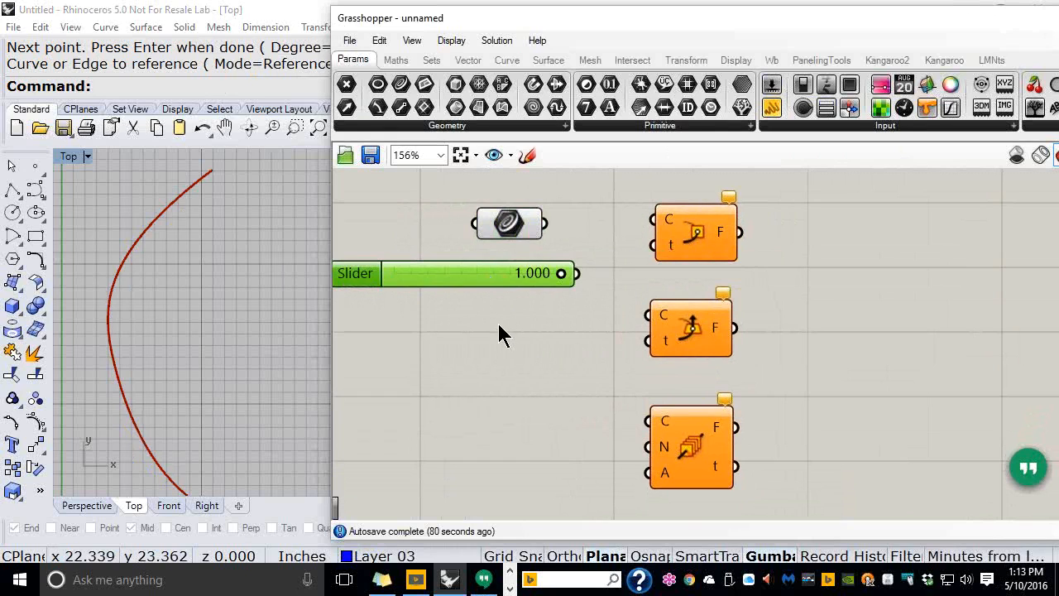
pyautogui.press('Delete')
pyautogui.doubleClick(474, 300)
pyautogui.write('1.00')
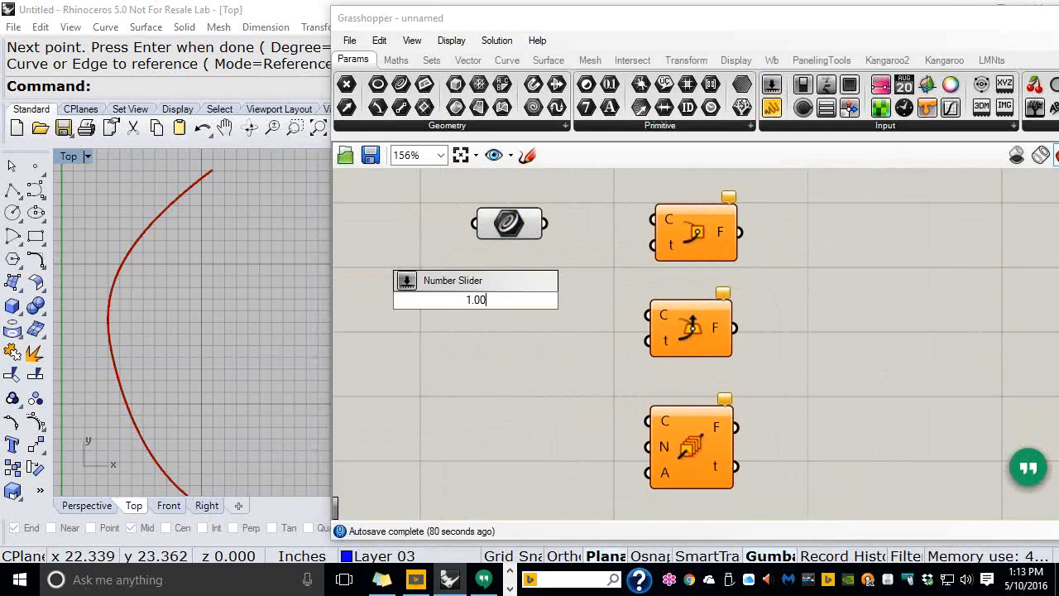
pyautogui.press('Return')
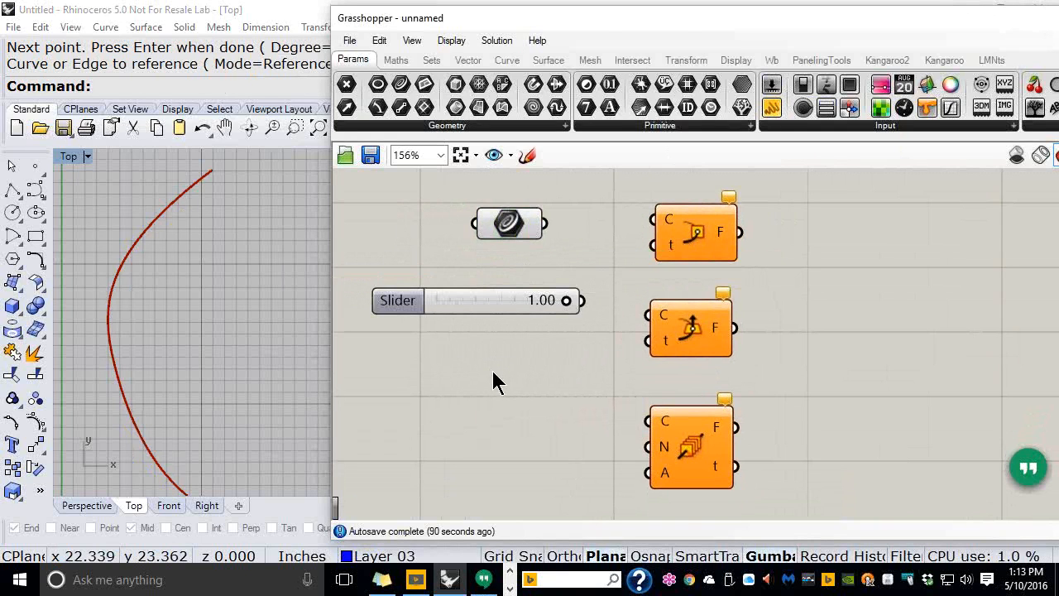
pyautogui.moveTo(516, 230); pyautogui.dragTo(641, 224)
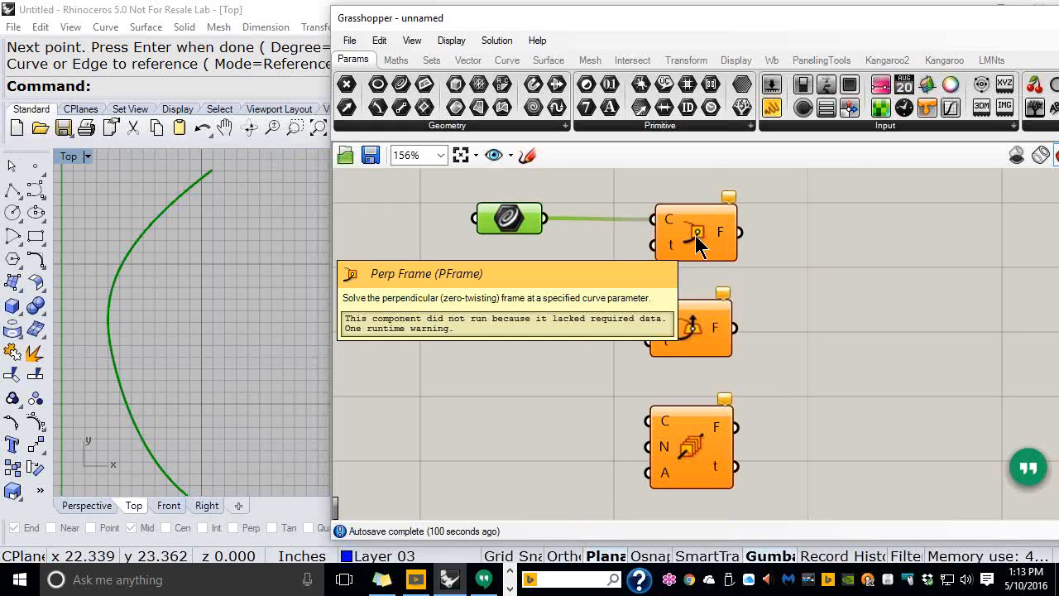
# Reparameterize Perp Frame's curve input and wire the 1.00 slider into its t input
pyautogui.scroll(2, 666, 224)
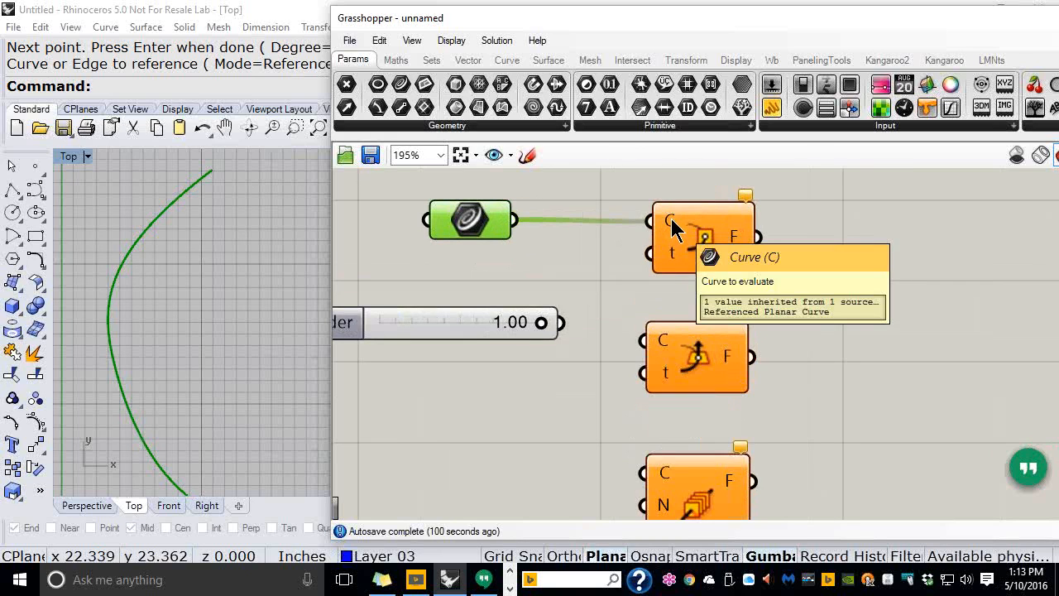
pyautogui.rightClick(671, 219)
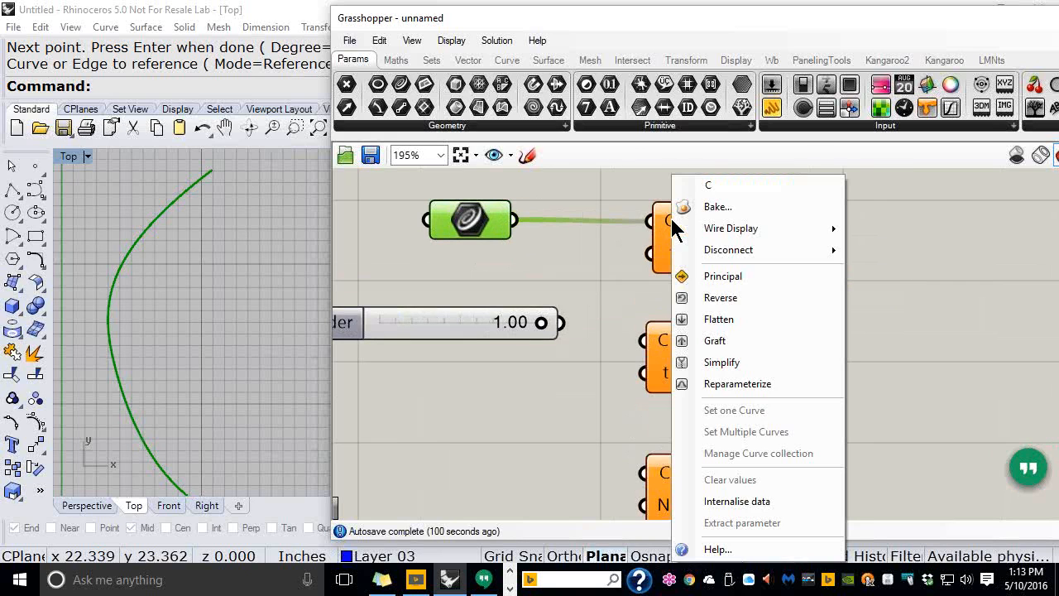
pyautogui.click(716, 386)
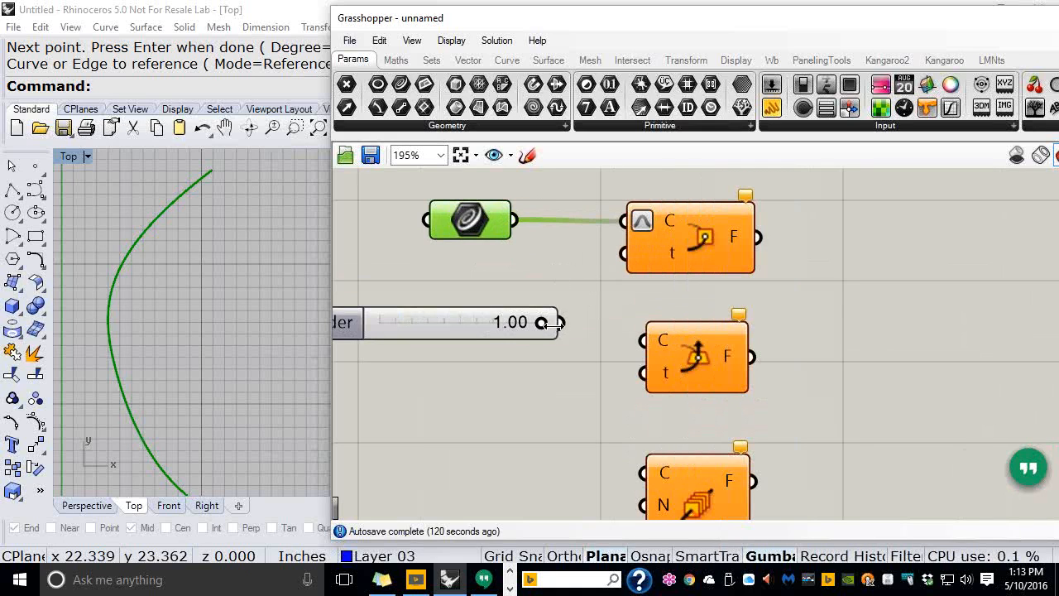
pyautogui.moveTo(563, 324); pyautogui.dragTo(623, 252)
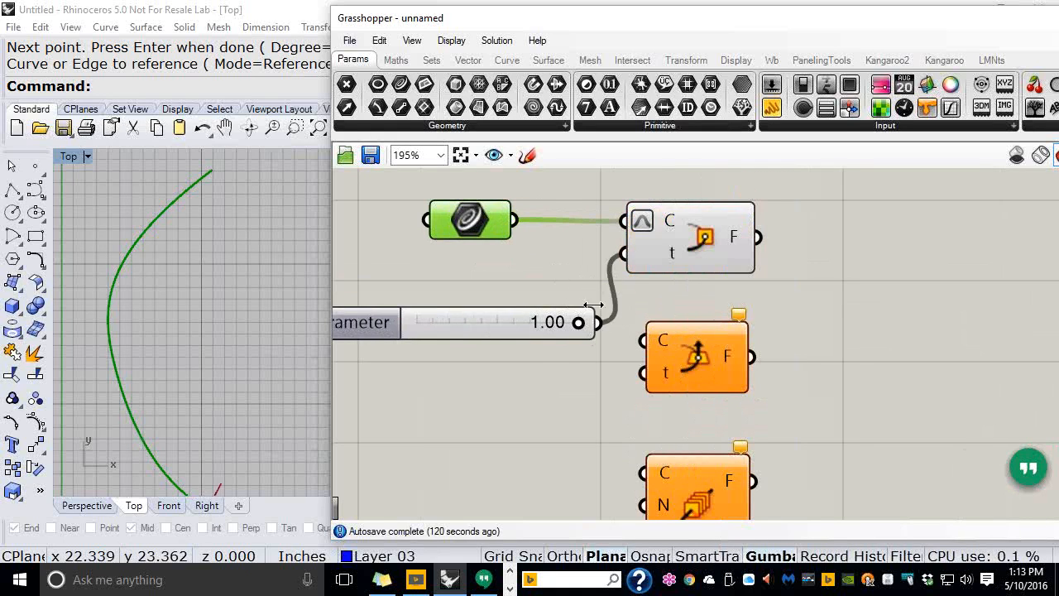
# Inspect the perpendicular frame in Perspective, slide it along the curve and rearrange components
pyautogui.moveTo(252, 426)
pyautogui.mouseDown(button='right')
pyautogui.moveTo(248, 395)
pyautogui.moveTo(259, 383)
pyautogui.moveTo(258, 407)
pyautogui.mouseUp(button='right')
pyautogui.hotkey('ctrl', 'F4')
pyautogui.scroll(9, 221, 354)
pyautogui.scroll(-4, 193, 291)
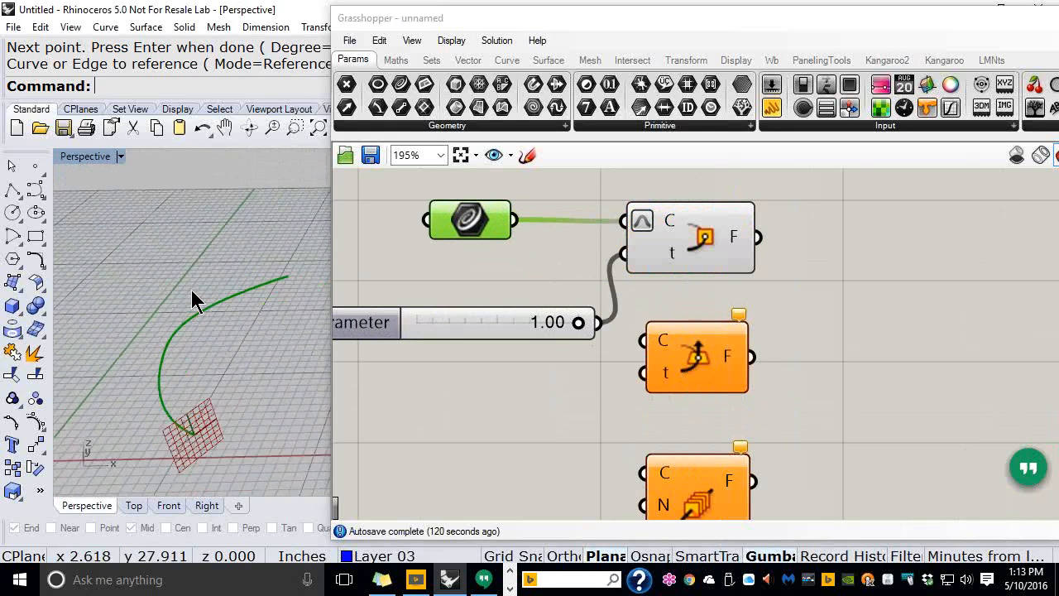
pyautogui.moveTo(220, 369); pyautogui.dragTo(227, 402, button='right')
pyautogui.scroll(4, 231, 398)
pyautogui.moveTo(578, 323)
pyautogui.mouseDown()
pyautogui.moveTo(403, 321)
pyautogui.moveTo(588, 326)
pyautogui.mouseUp()
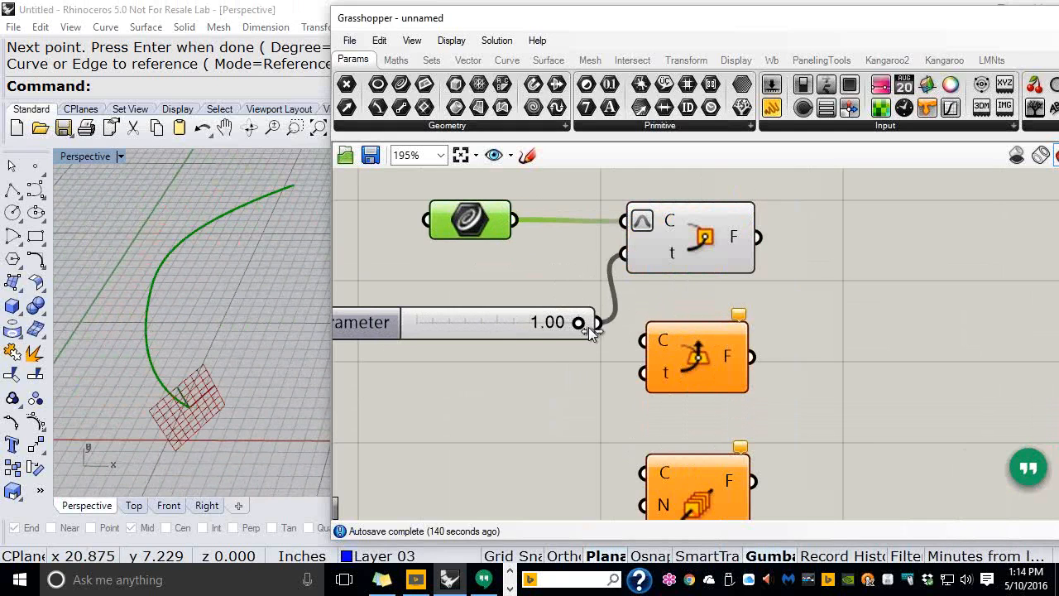
pyautogui.moveTo(703, 253); pyautogui.dragTo(729, 247)
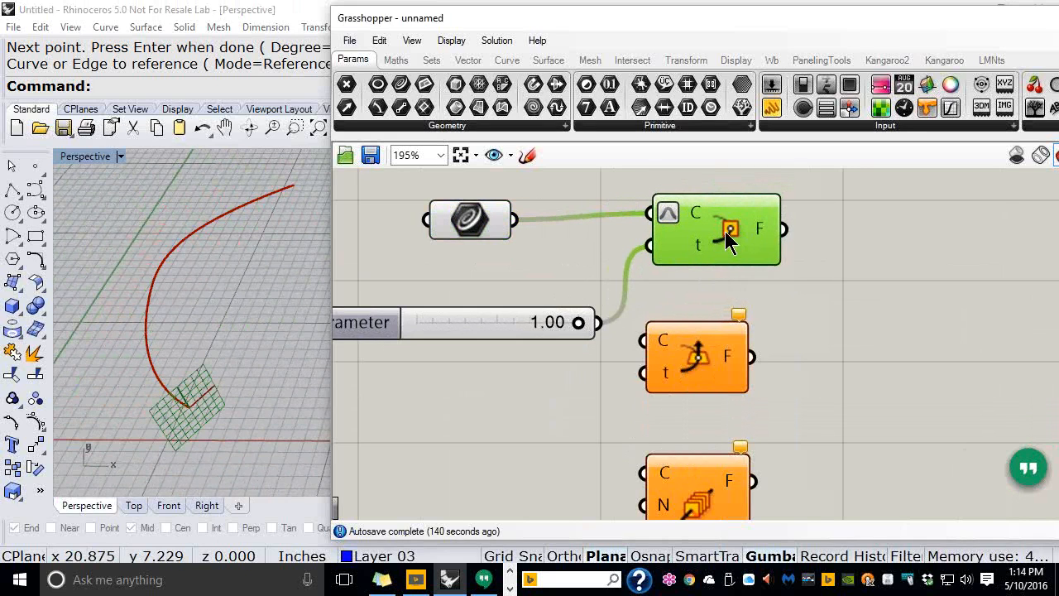
pyautogui.moveTo(473, 328)
pyautogui.mouseDown()
pyautogui.moveTo(447, 279)
pyautogui.moveTo(460, 335)
pyautogui.mouseUp()
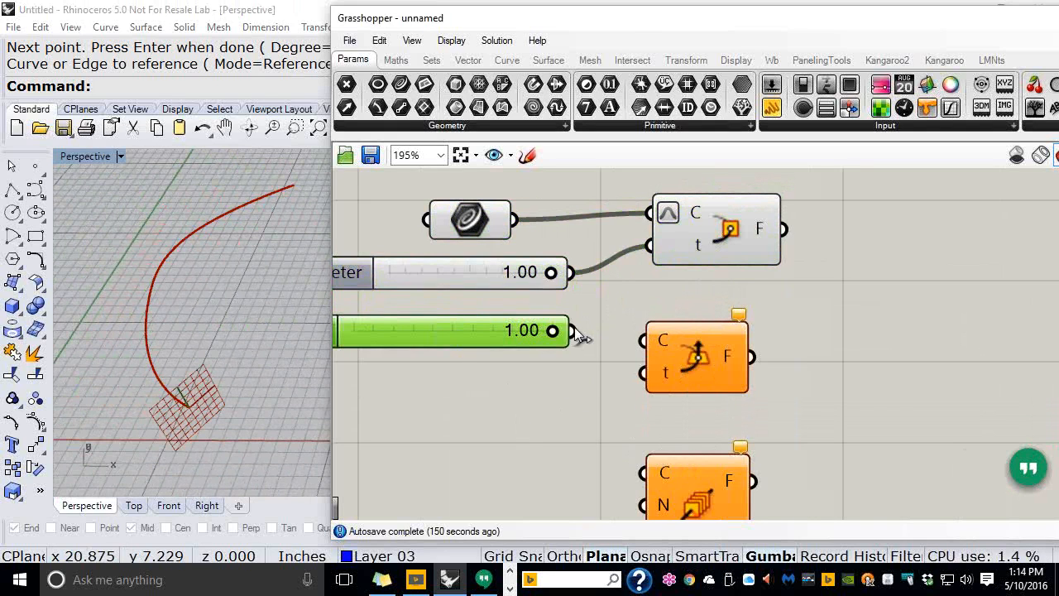
# Wire a 0.38 slider to Perp Frame, then feed the curve and sliders into Horizontal Frame
pyautogui.moveTo(579, 336); pyautogui.dragTo(636, 266)
pyautogui.moveTo(552, 331); pyautogui.dragTo(451, 335)
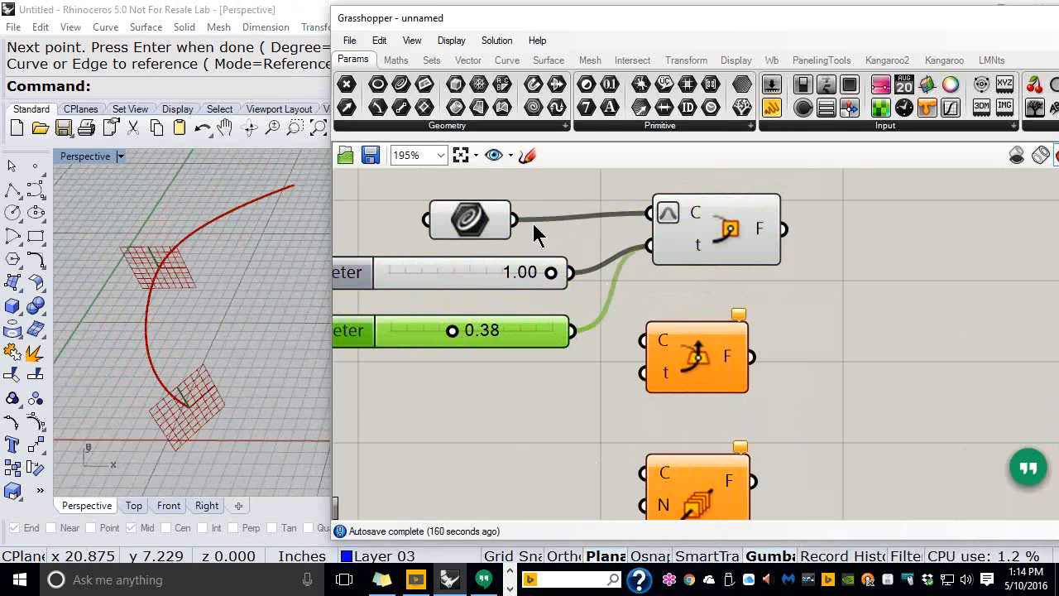
pyautogui.moveTo(516, 222); pyautogui.dragTo(635, 335)
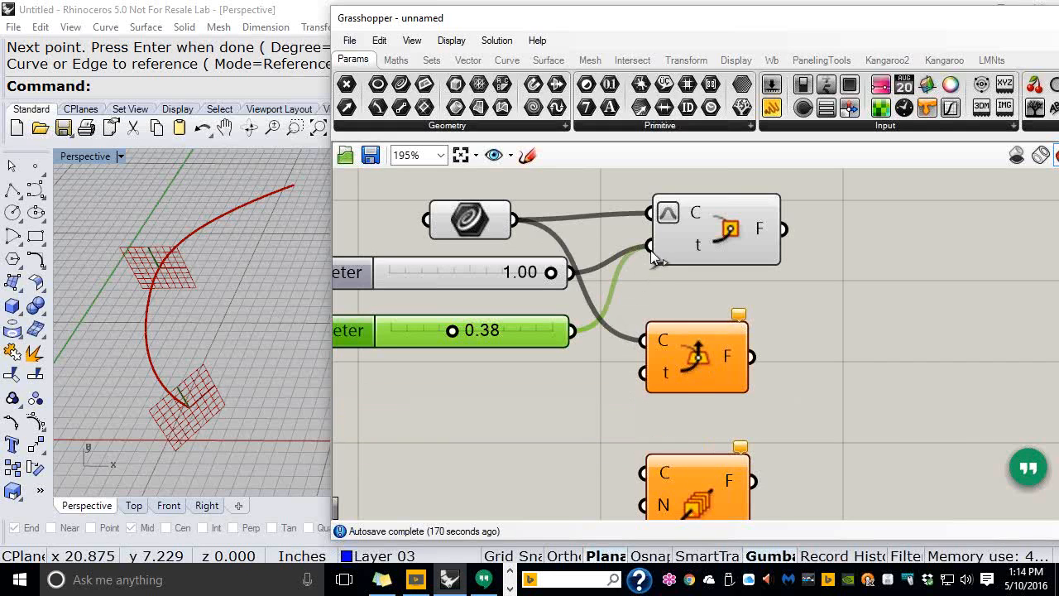
pyautogui.moveTo(652, 255); pyautogui.dragTo(637, 379)
pyautogui.click(541, 409)
pyautogui.moveTo(749, 356); pyautogui.dragTo(787, 370)
pyautogui.moveTo(675, 356); pyautogui.dragTo(740, 339)
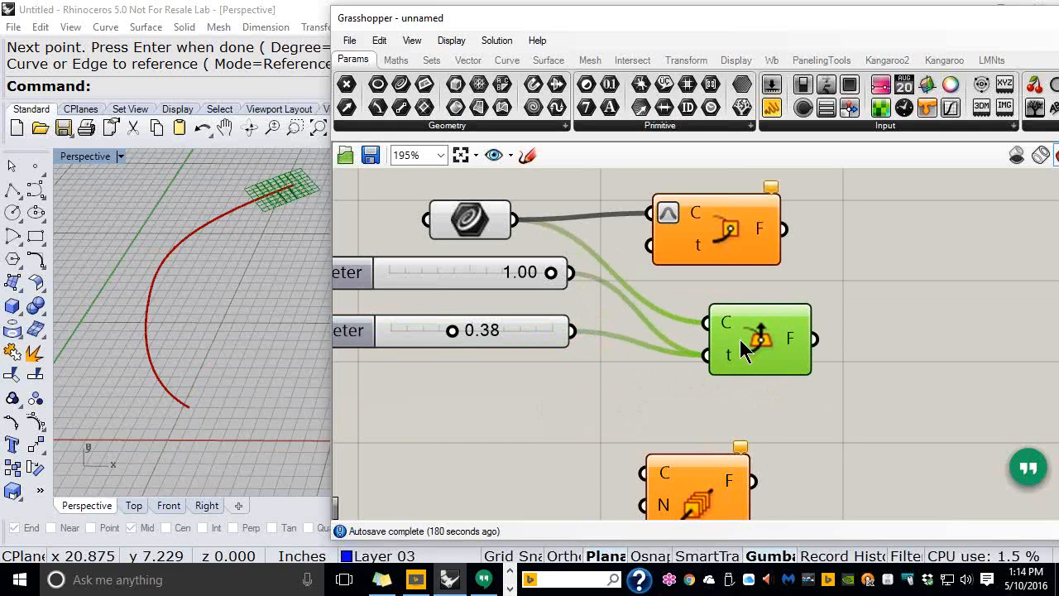
# Reparameterize the curve input of the Horizontal Frame component
pyautogui.rightClick(728, 326)
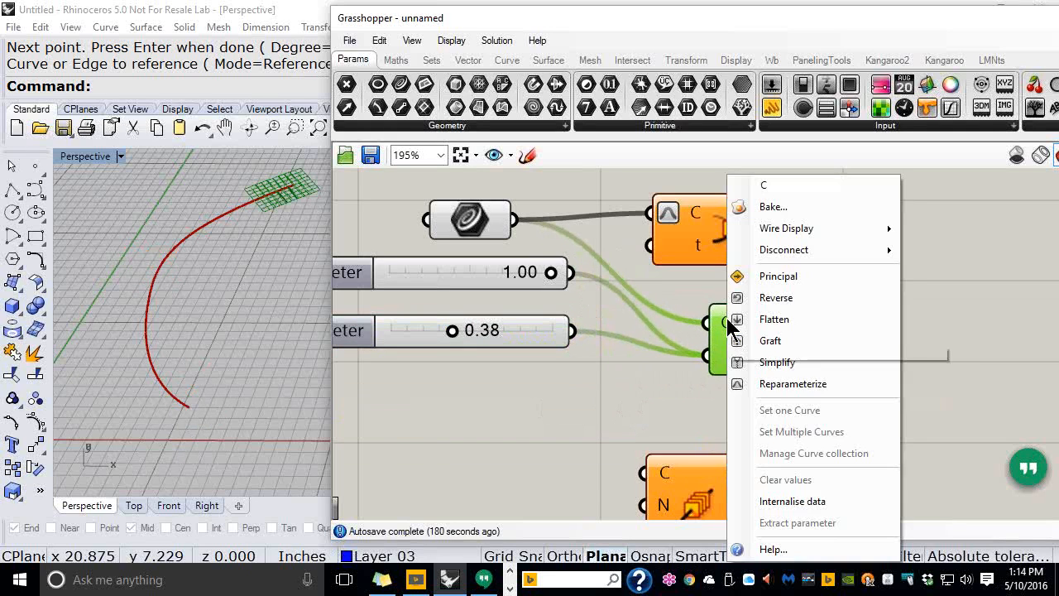
pyautogui.click(769, 390)
pyautogui.click(498, 382)
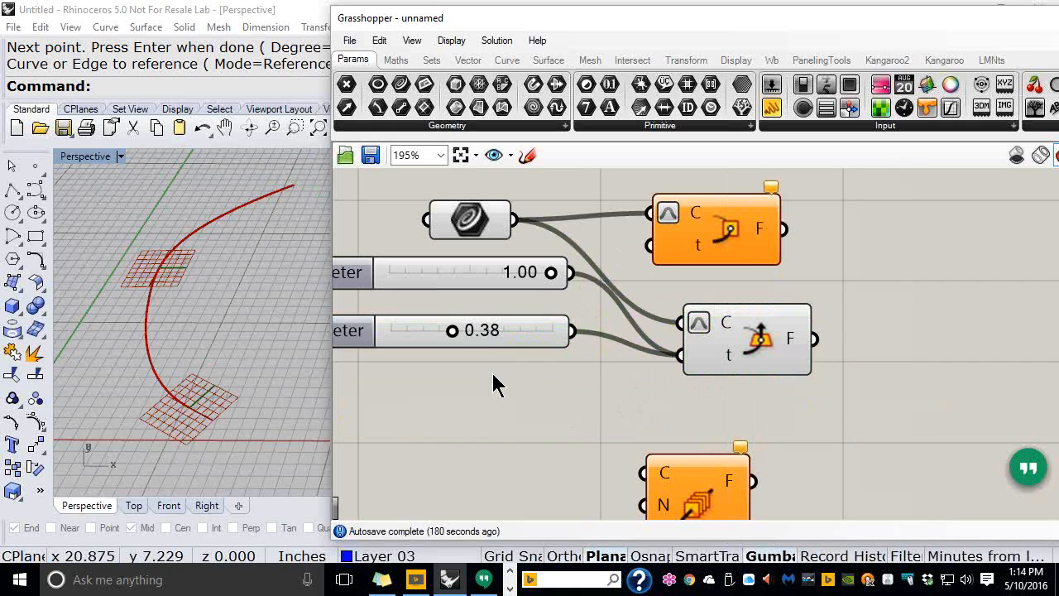
# Drag the second slider to 0.64 for another horizontal frame, and shift Perp Frames aside
pyautogui.moveTo(503, 331); pyautogui.dragTo(523, 347)
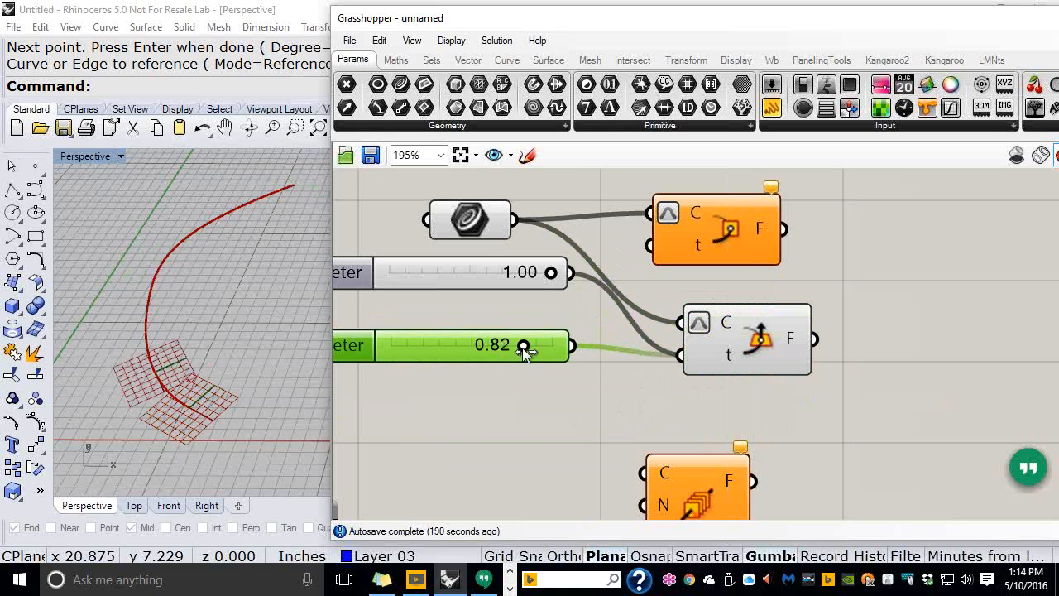
pyautogui.moveTo(523, 347); pyautogui.dragTo(525, 346)
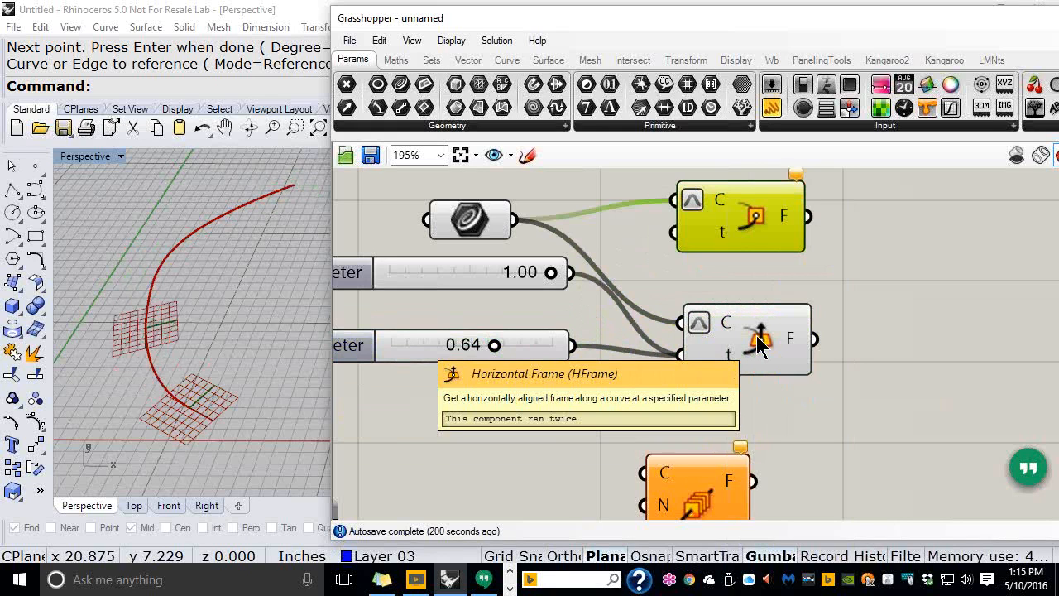
pyautogui.moveTo(720, 506); pyautogui.dragTo(779, 448)
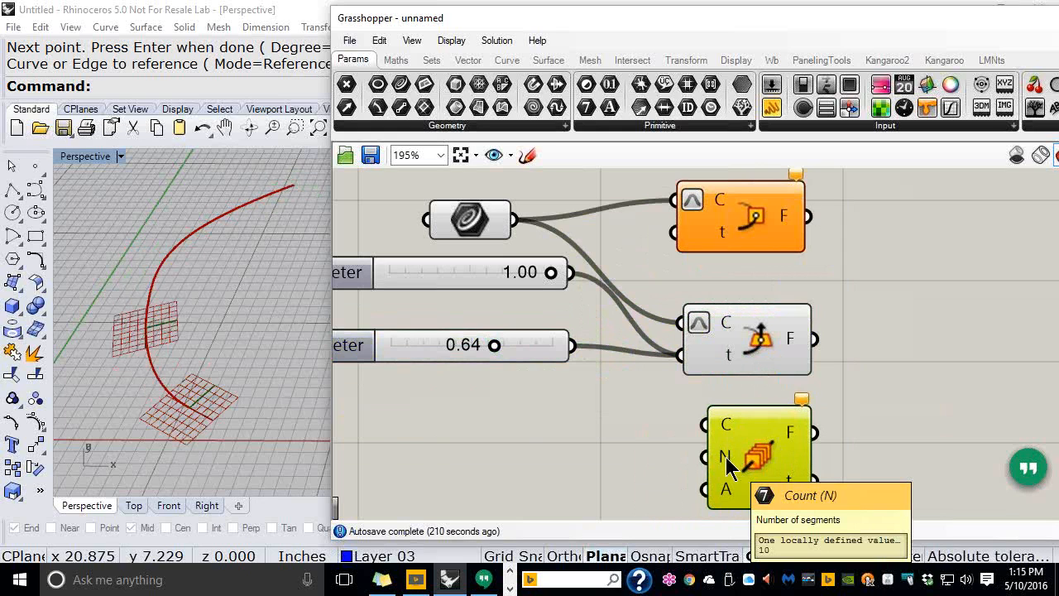
# Add a slider set to 5 and wire the curve and slider into Perp Frames
pyautogui.doubleClick(501, 465)
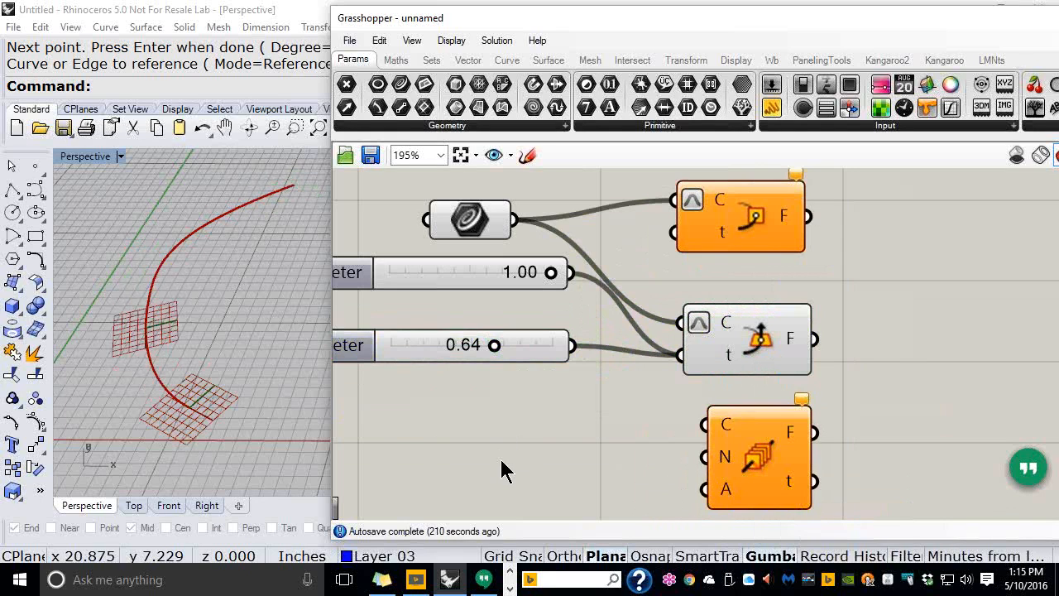
pyautogui.write('5')
pyautogui.press('Return')
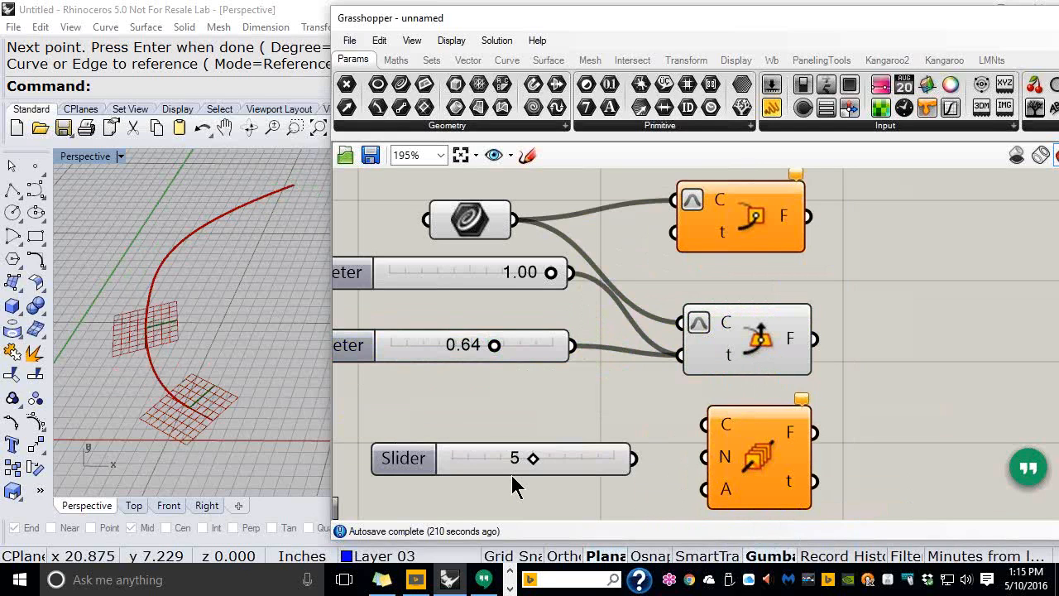
pyautogui.moveTo(514, 219); pyautogui.dragTo(702, 427)
pyautogui.moveTo(634, 460); pyautogui.dragTo(700, 458)
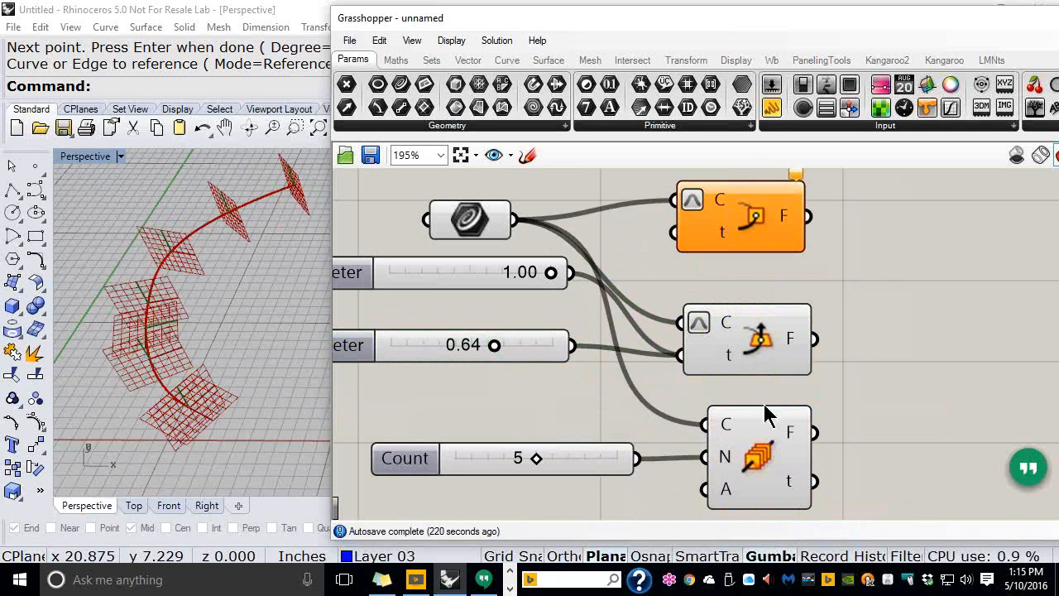
# Delete the two single-frame components with their sliders and raise the frame count
pyautogui.moveTo(881, 198); pyautogui.dragTo(555, 368)
pyautogui.press('Delete')
pyautogui.moveTo(539, 458)
pyautogui.mouseDown()
pyautogui.moveTo(628, 458)
pyautogui.moveTo(511, 457)
pyautogui.moveTo(622, 456)
pyautogui.moveTo(557, 461)
pyautogui.mouseUp()
# Tidy the Perp Frames layout and set the Count slider to 10 frames
pyautogui.moveTo(617, 25); pyautogui.dragTo(703, 20)
pyautogui.moveTo(241, 385); pyautogui.dragTo(149, 373, button='right')
pyautogui.moveTo(697, 369); pyautogui.dragTo(664, 306, button='right')
pyautogui.moveTo(653, 389); pyautogui.dragTo(636, 382)
pyautogui.moveTo(832, 390); pyautogui.dragTo(801, 385)
pyautogui.moveTo(811, 364)
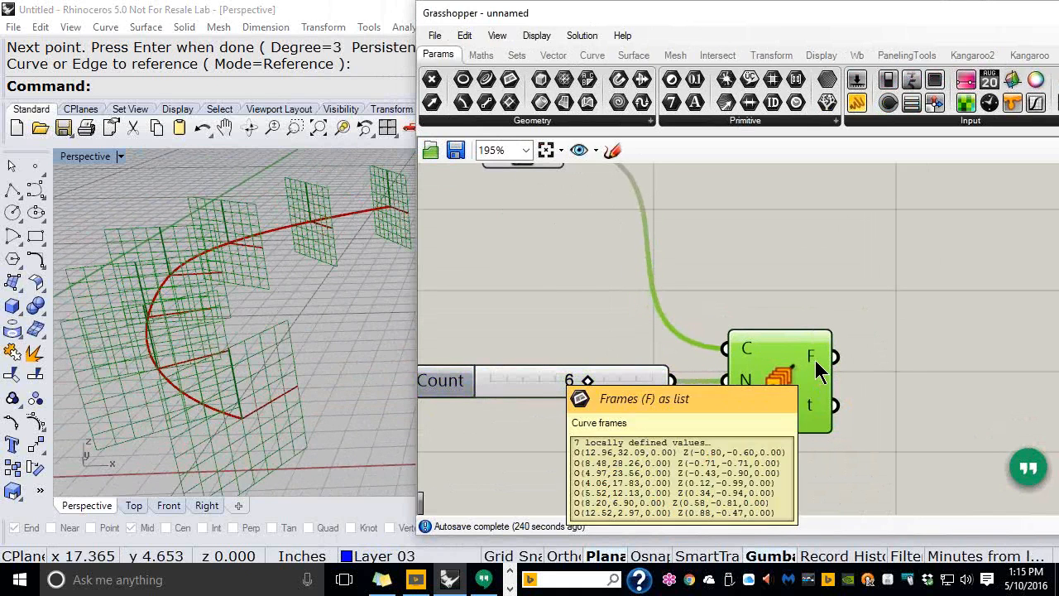
pyautogui.moveTo(791, 386); pyautogui.dragTo(838, 390)
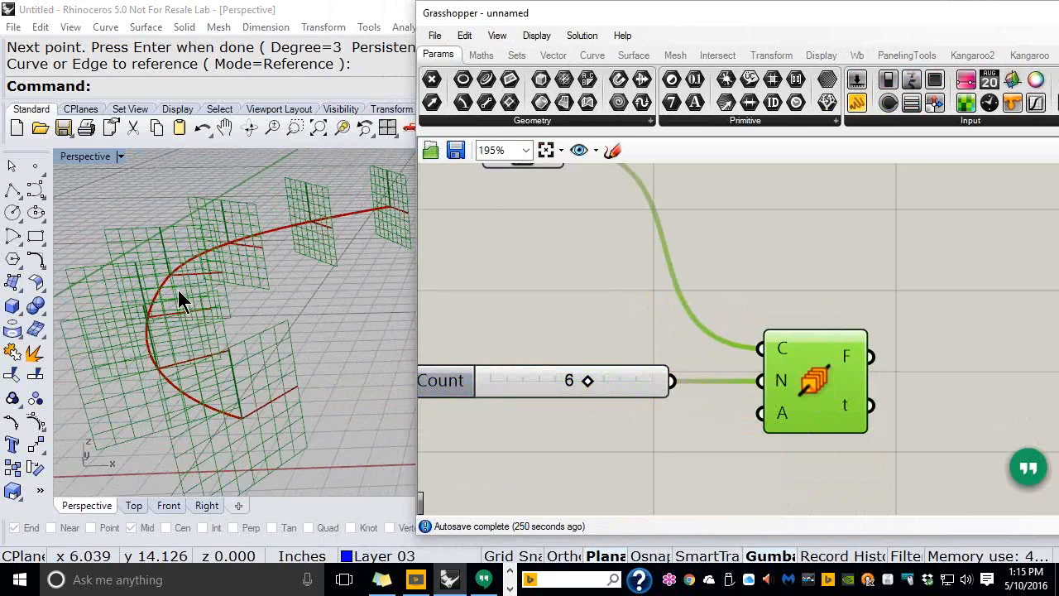
pyautogui.moveTo(214, 251); pyautogui.dragTo(253, 398, button='right')
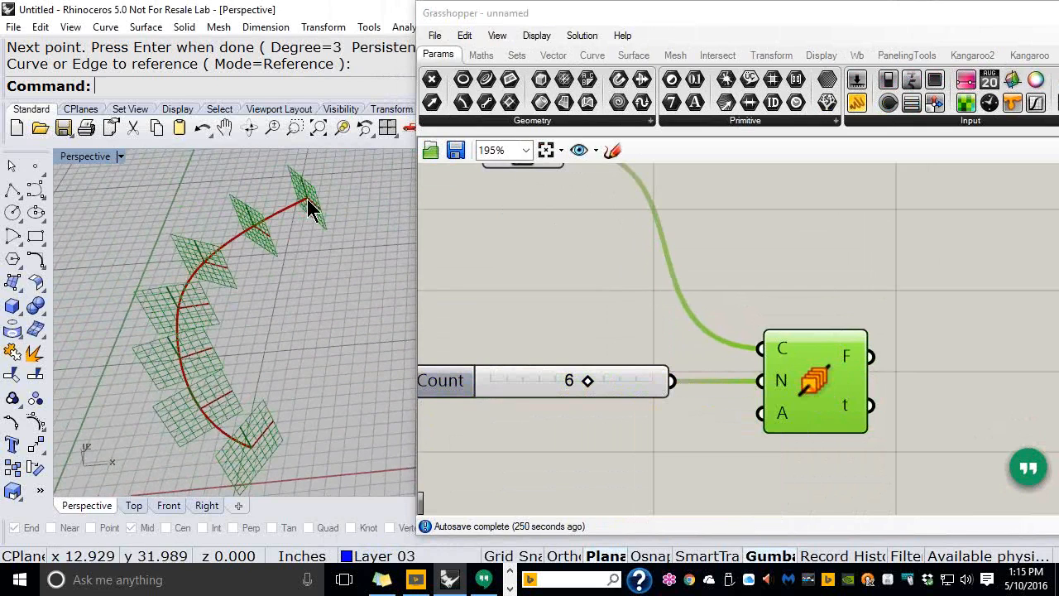
pyautogui.moveTo(589, 382); pyautogui.dragTo(667, 386)
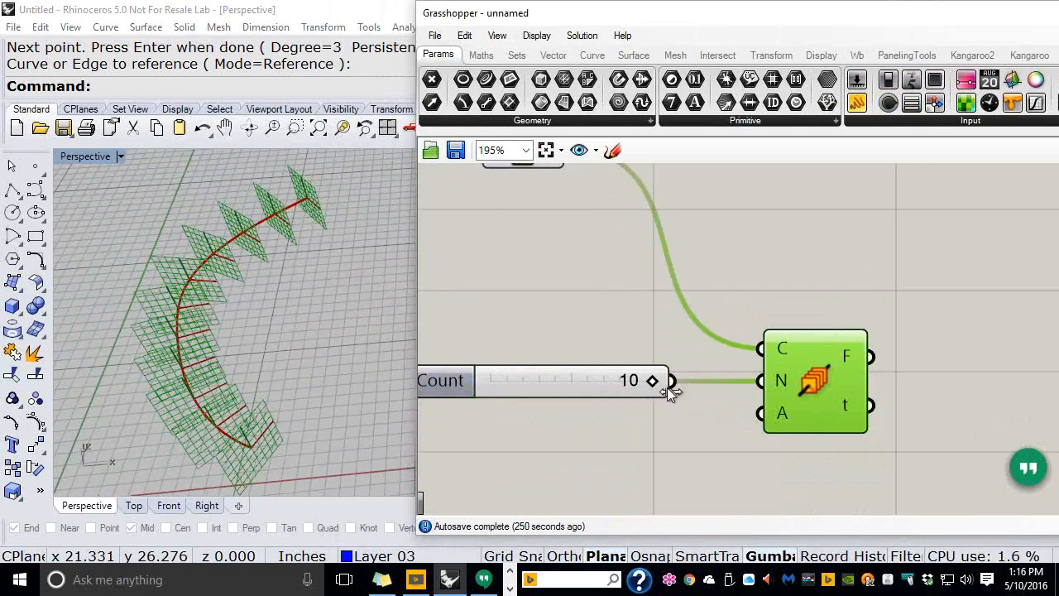
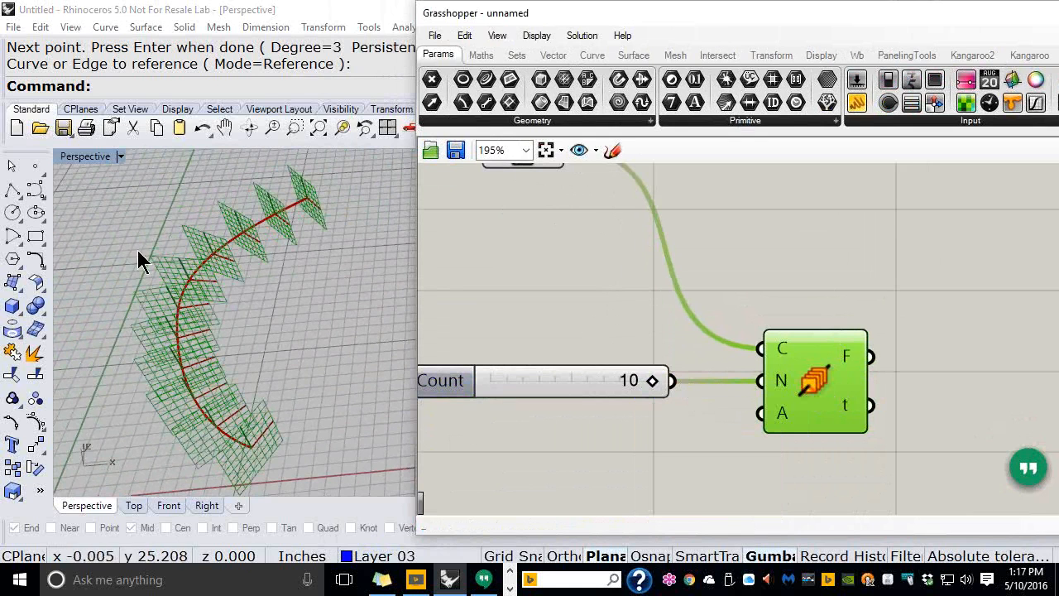
# Delete every component of the old Perp Frames definition and the source curve in Rhino
pyautogui.moveTo(274, 347); pyautogui.dragTo(332, 320, button='right')
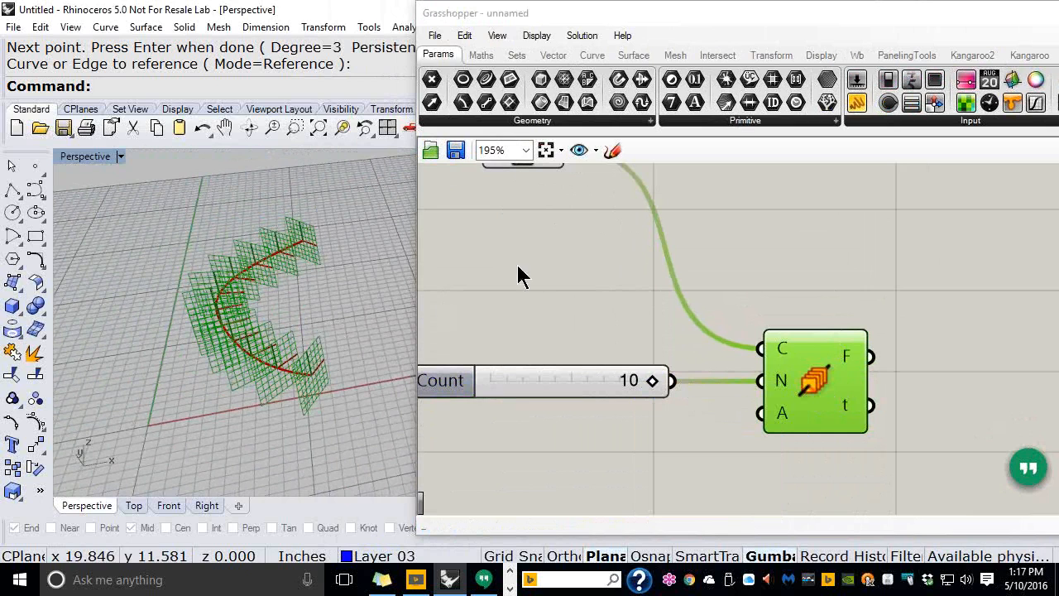
pyautogui.click(734, 453)
pyautogui.scroll(-2, 761, 451)
pyautogui.scroll(-1, 766, 447)
pyautogui.moveTo(834, 464); pyautogui.dragTo(585, 234)
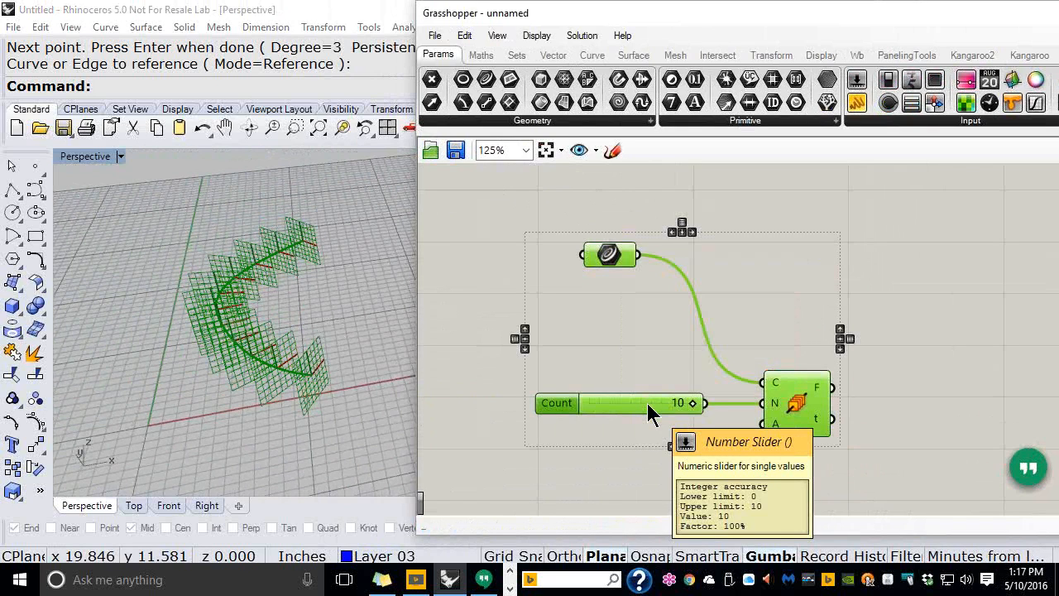
pyautogui.press('Delete')
pyautogui.moveTo(292, 286); pyautogui.dragTo(194, 412)
pyautogui.press('Delete')
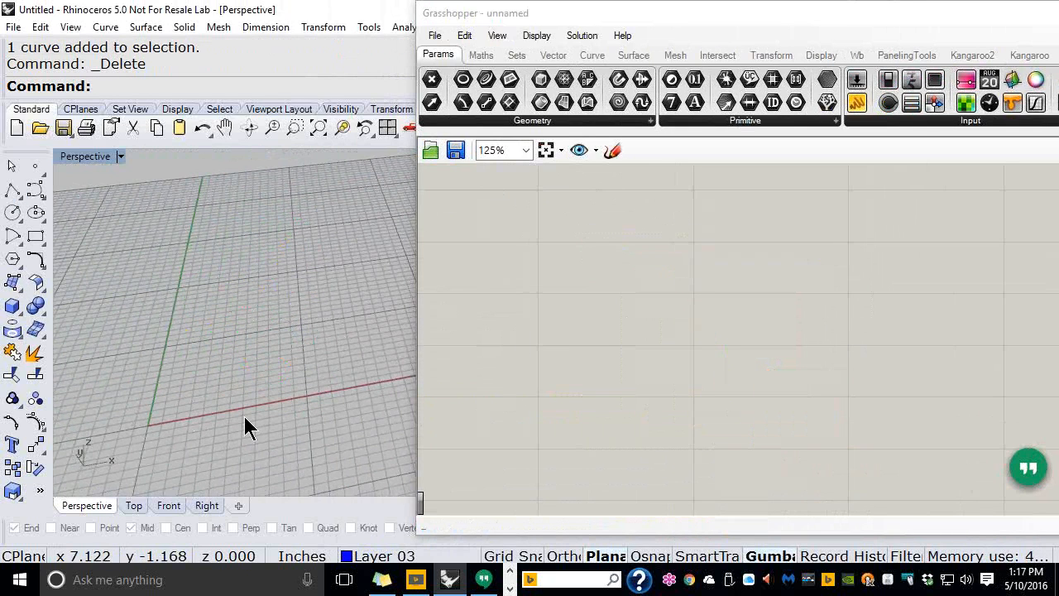
# Switch Rhino to the Top view and move the Grasshopper window aside
pyautogui.click(134, 505)
pyautogui.moveTo(207, 414); pyautogui.dragTo(311, 275, button='right')
pyautogui.moveTo(667, 25); pyautogui.dragTo(763, 28)
pyautogui.moveTo(311, 314); pyautogui.dragTo(335, 317, button='right')
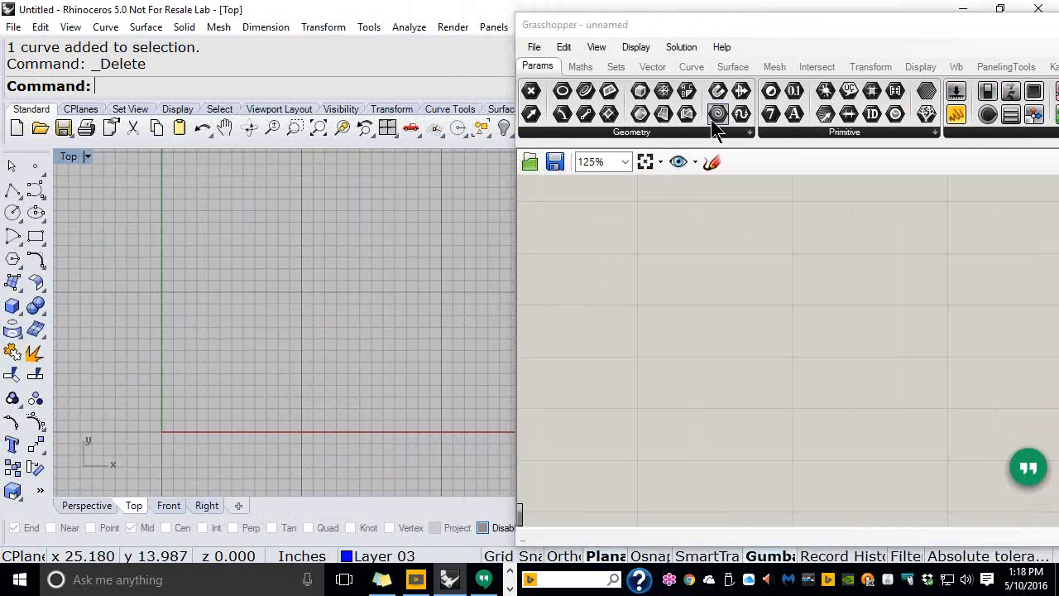
# Resize the Grasshopper window and drop a Circle component from the Curve tab onto the canvas
pyautogui.click(691, 68)
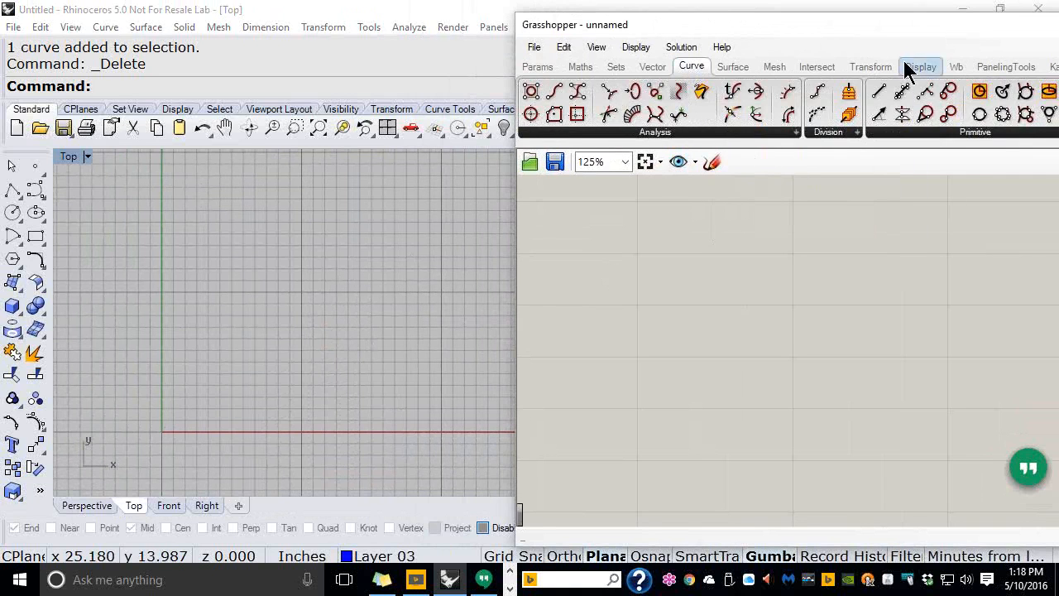
pyautogui.moveTo(516, 244); pyautogui.dragTo(687, 227)
pyautogui.moveTo(922, 42); pyautogui.dragTo(662, 39)
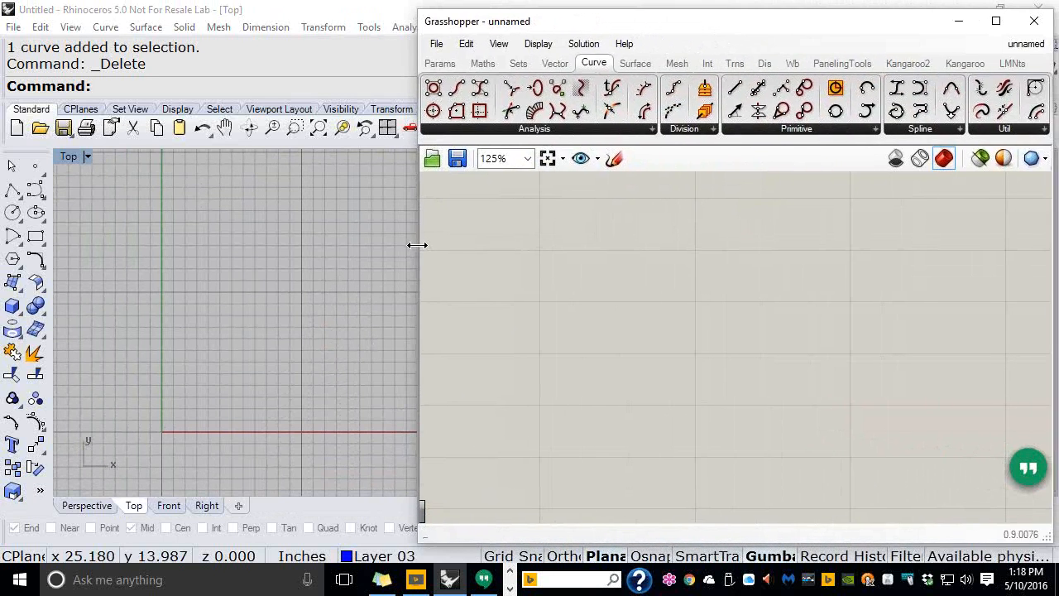
pyautogui.moveTo(420, 245); pyautogui.dragTo(536, 241)
pyautogui.moveTo(816, 41); pyautogui.dragTo(788, 30)
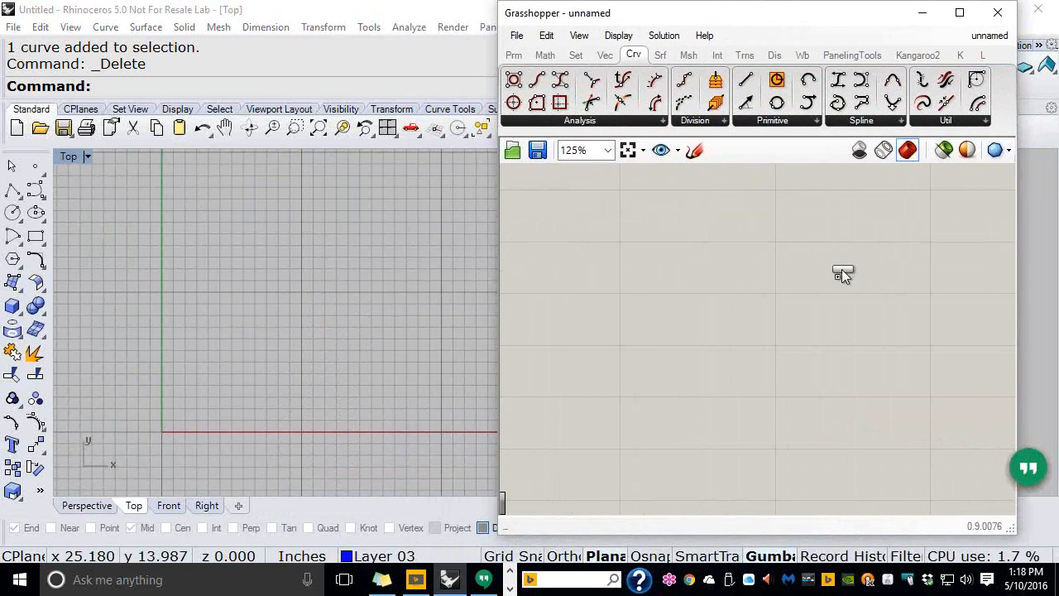
pyautogui.moveTo(847, 279); pyautogui.dragTo(837, 275)
# Create a 1<10.0 slider and wire it into the Circle's radius input
pyautogui.scroll(1, 827, 276)
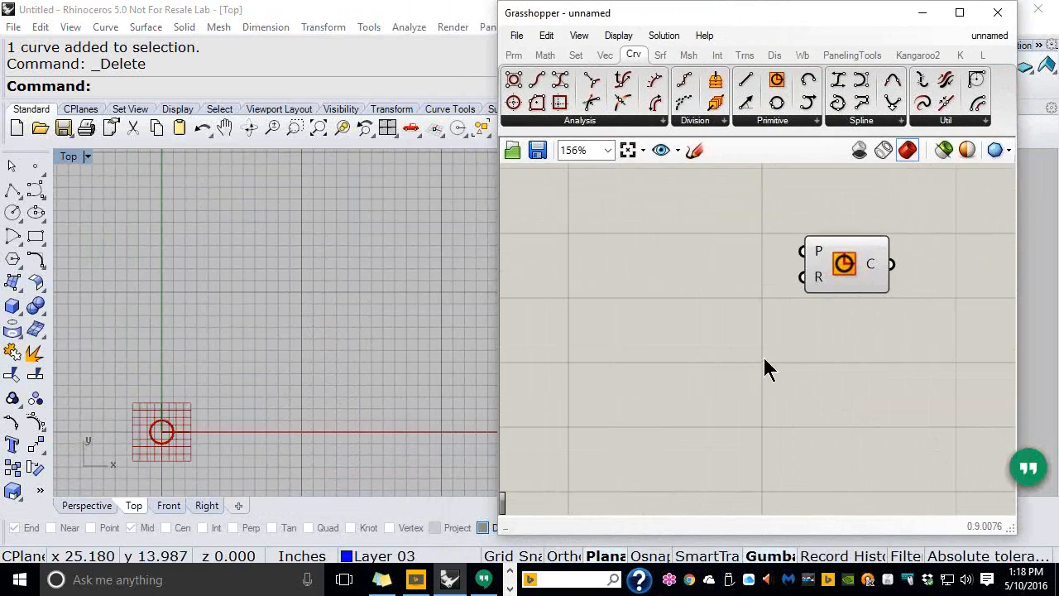
pyautogui.doubleClick(625, 282)
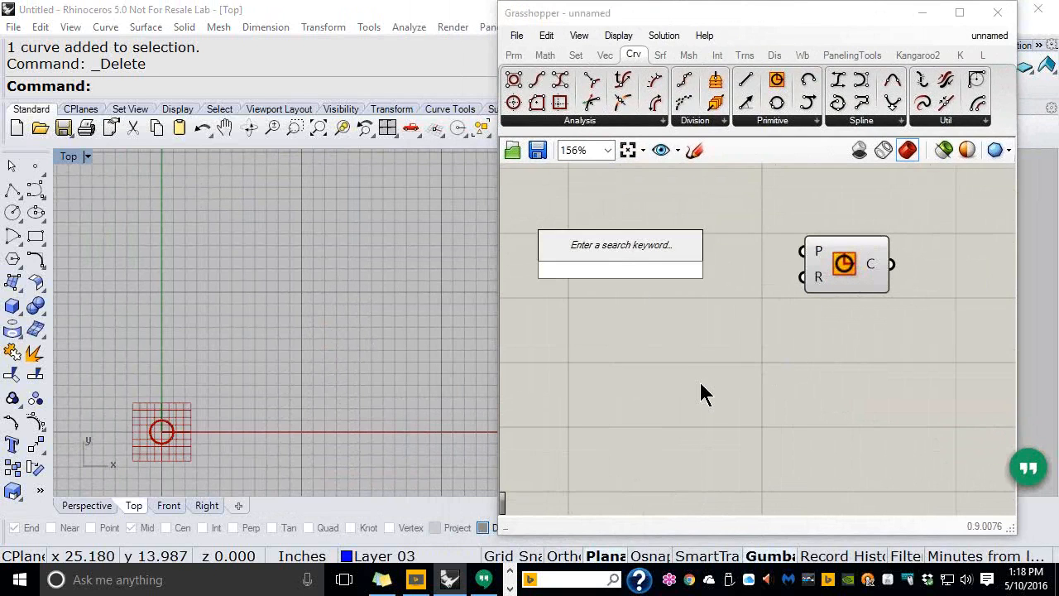
pyautogui.write('1<')
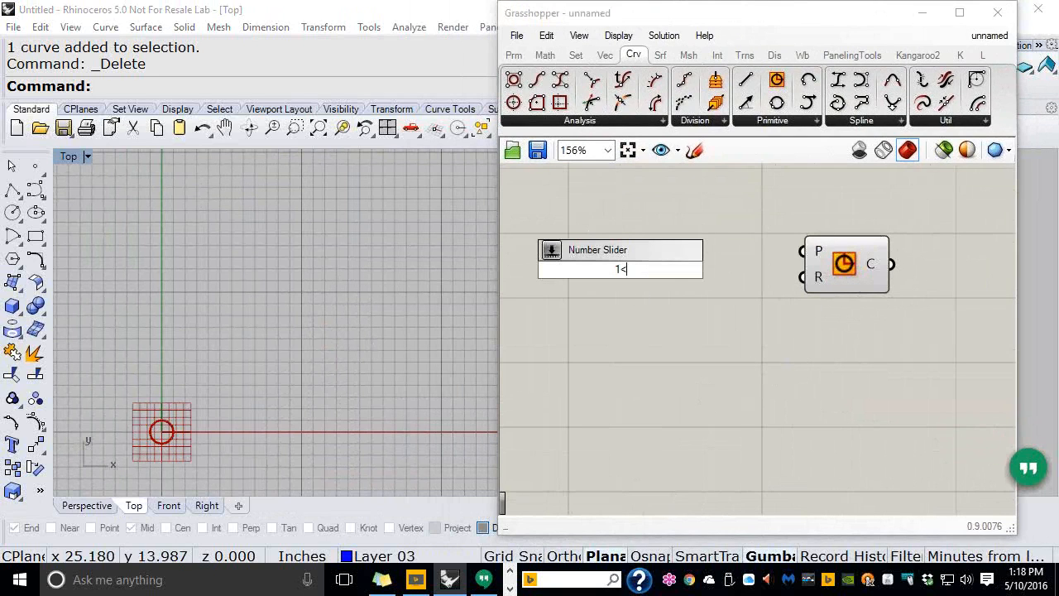
pyautogui.write('10.0')
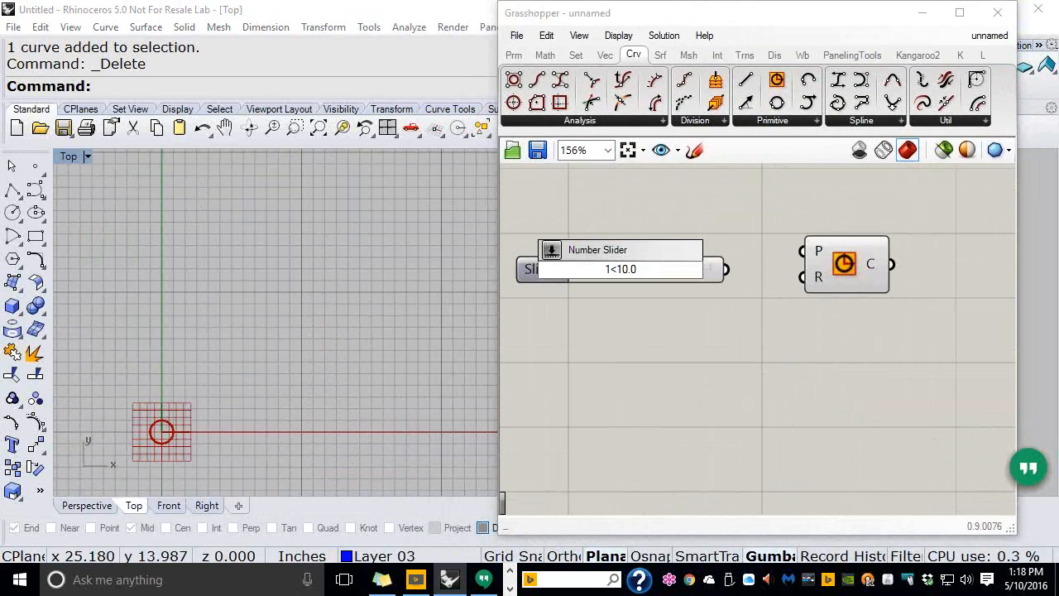
pyautogui.press('Return')
pyautogui.moveTo(726, 269); pyautogui.dragTo(795, 276)
# Duplicate the slider and Circle pair to make three slider-driven circles
pyautogui.click(705, 280)
pyautogui.moveTo(705, 279); pyautogui.dragTo(712, 287)
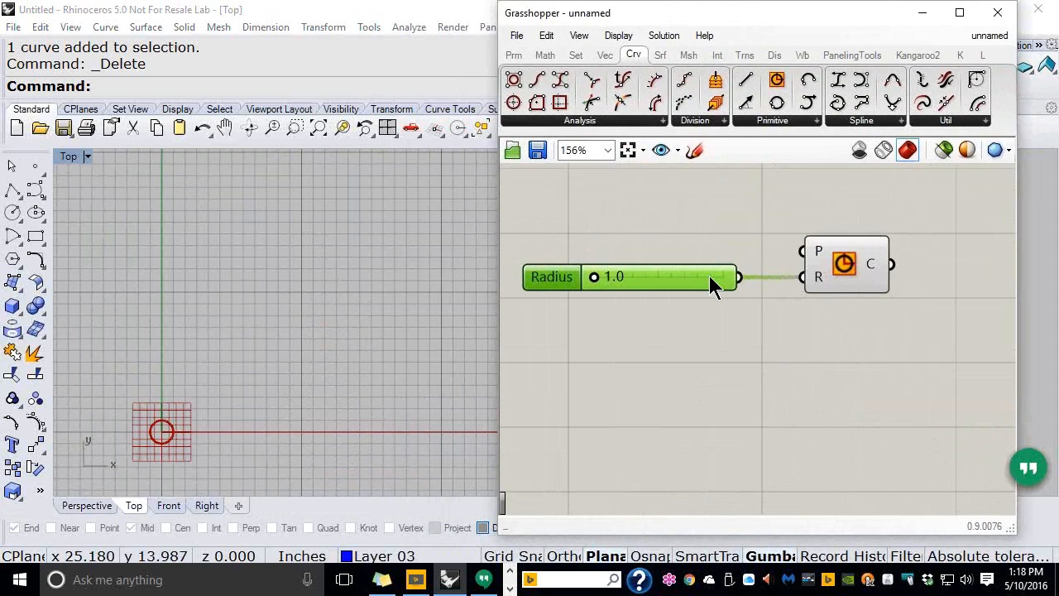
pyautogui.moveTo(856, 307); pyautogui.dragTo(666, 240)
pyautogui.scroll(-1, 753, 240)
pyautogui.moveTo(833, 244); pyautogui.dragTo(829, 213, button='right')
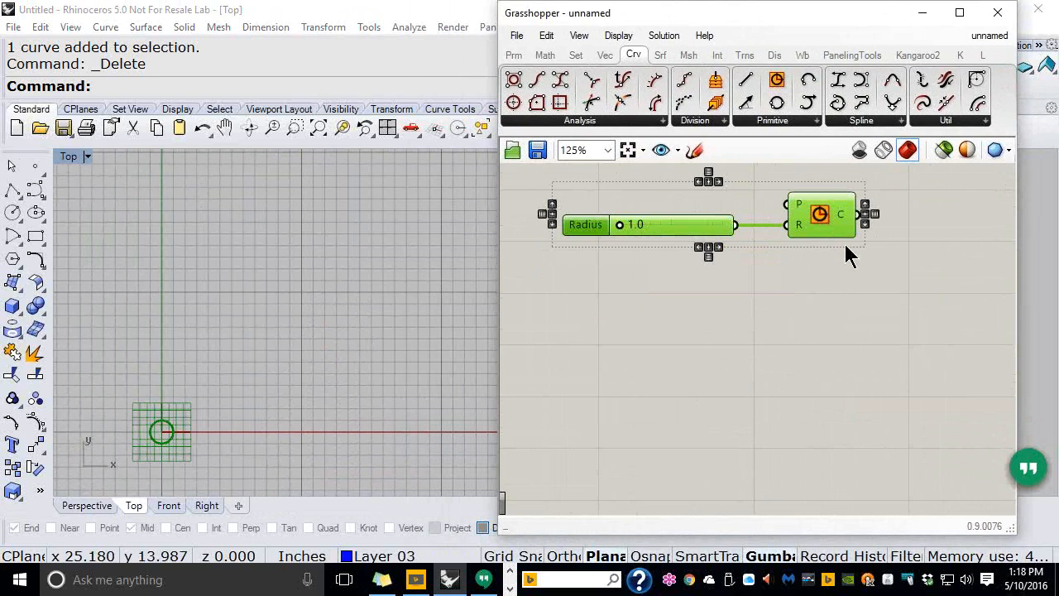
pyautogui.moveTo(825, 212); pyautogui.dragTo(822, 383)
pyautogui.click(918, 345)
pyautogui.moveTo(908, 333); pyautogui.dragTo(923, 365, button='right')
# Align the three Circle components and the three Radius sliders, and center the circle in Top view
pyautogui.moveTo(892, 443); pyautogui.dragTo(756, 217)
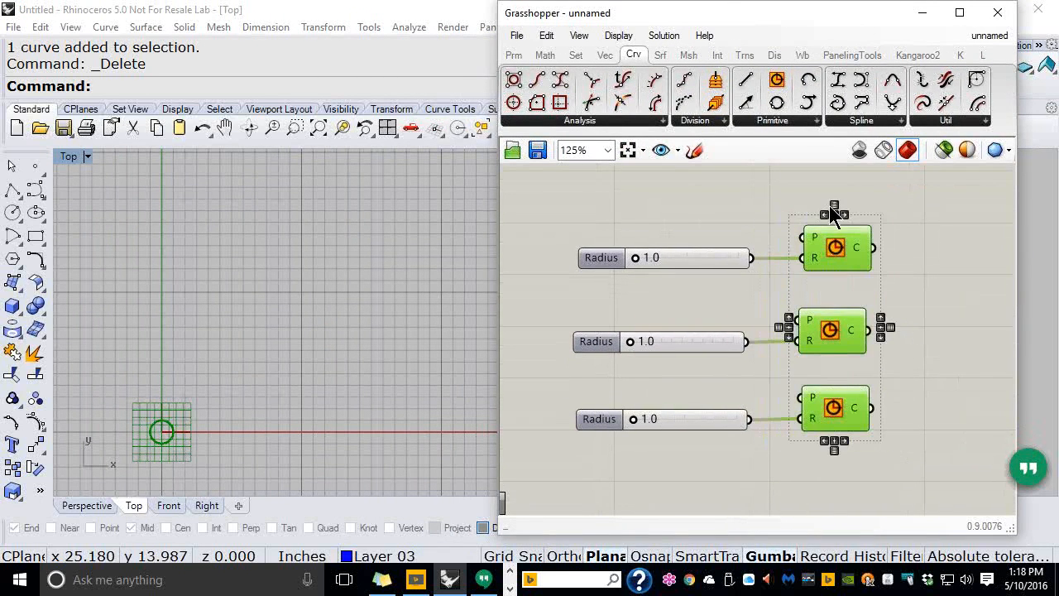
pyautogui.click(824, 214)
pyautogui.click(931, 235)
pyautogui.moveTo(742, 471); pyautogui.dragTo(592, 180)
pyautogui.click(651, 238)
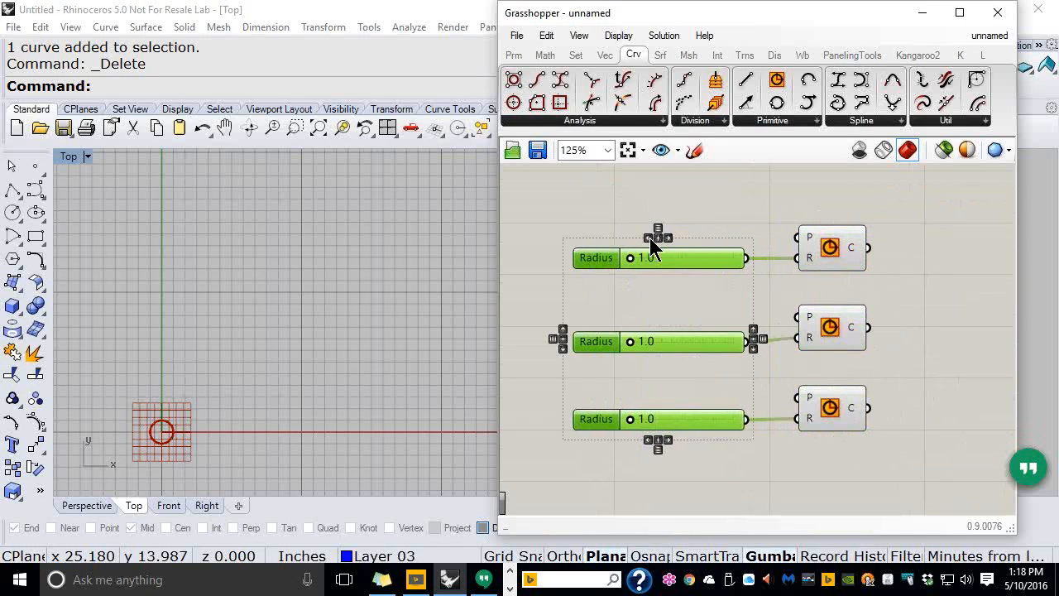
pyautogui.click(712, 203)
pyautogui.moveTo(199, 315); pyautogui.dragTo(273, 253, button='right')
pyautogui.moveTo(273, 252); pyautogui.dragTo(350, 190, button='right')
pyautogui.scroll(5, 350, 303)
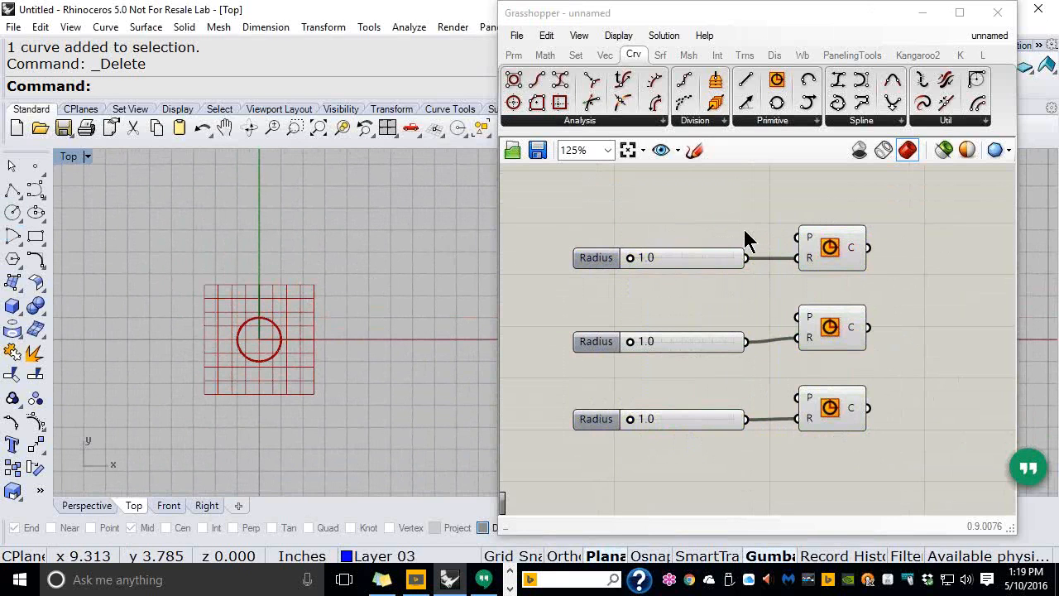
# Open the Remote Control Panel from the View menu and park it at the upper left
pyautogui.click(580, 35)
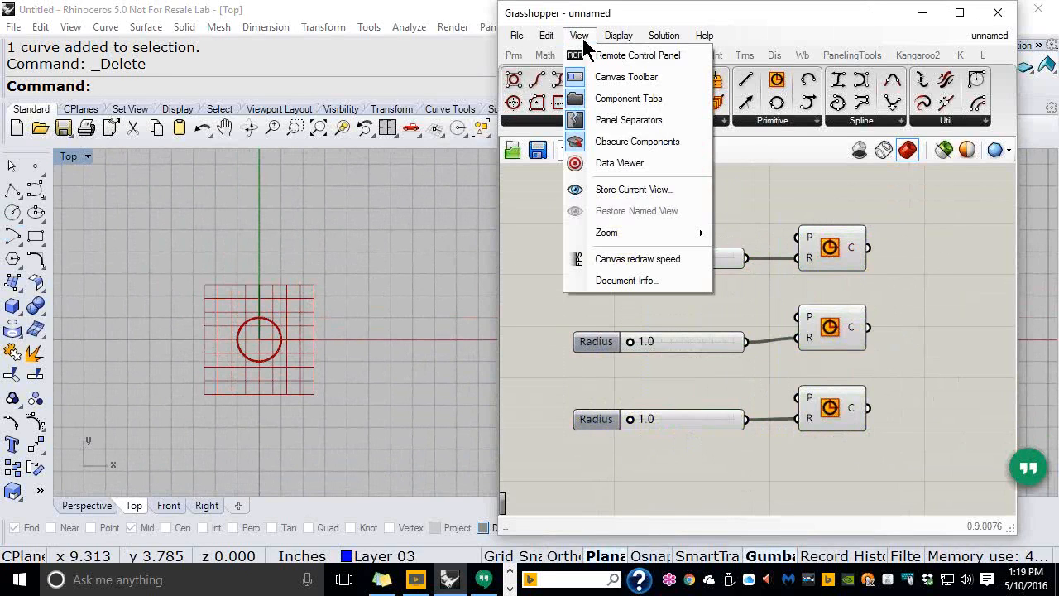
pyautogui.click(633, 56)
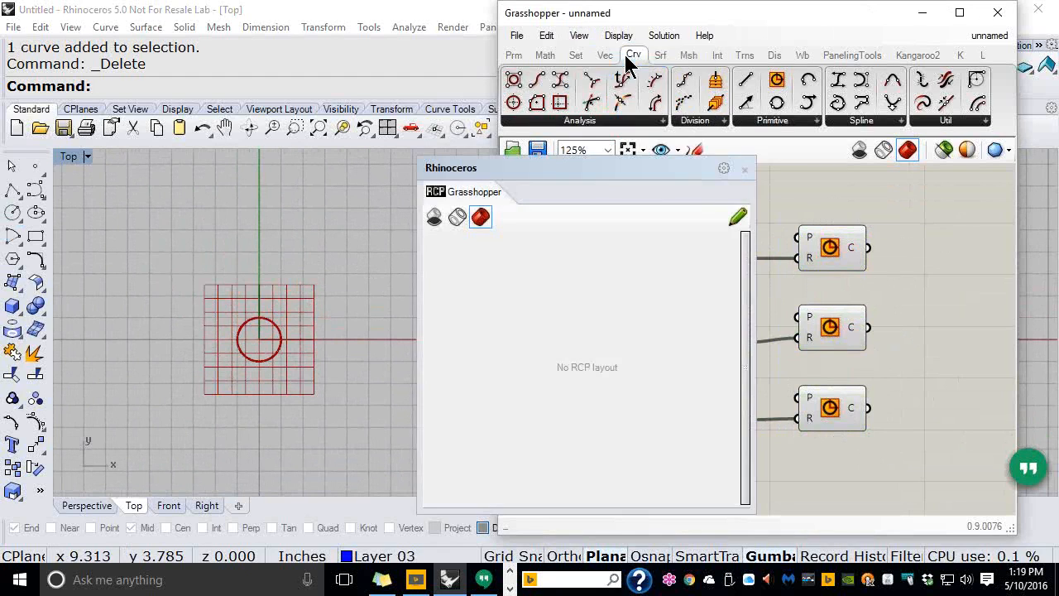
pyautogui.moveTo(577, 168); pyautogui.dragTo(304, 121)
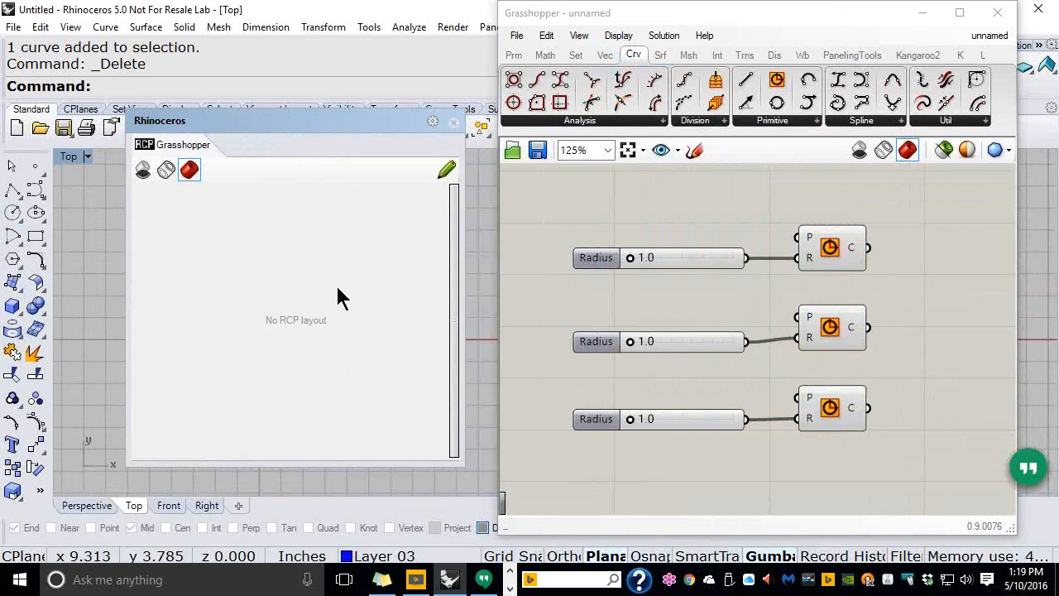
pyautogui.moveTo(317, 123)
pyautogui.mouseDown()
pyautogui.moveTo(306, 152)
pyautogui.moveTo(320, 131)
pyautogui.mouseUp()
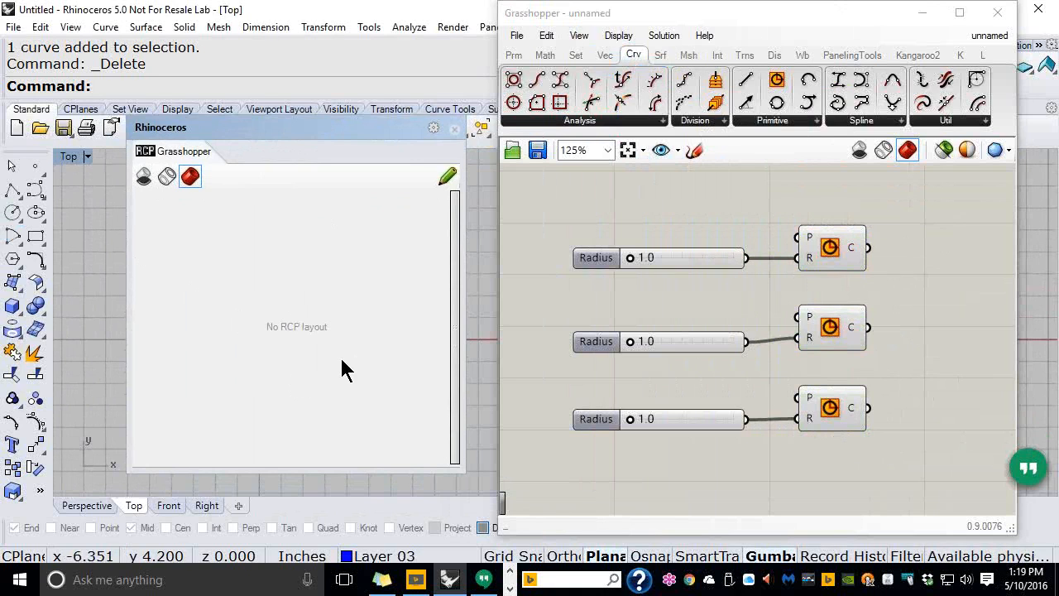
# Rename the top, middle and bottom radius sliders R1, R2 and R3 via their context menus
pyautogui.rightClick(587, 257)
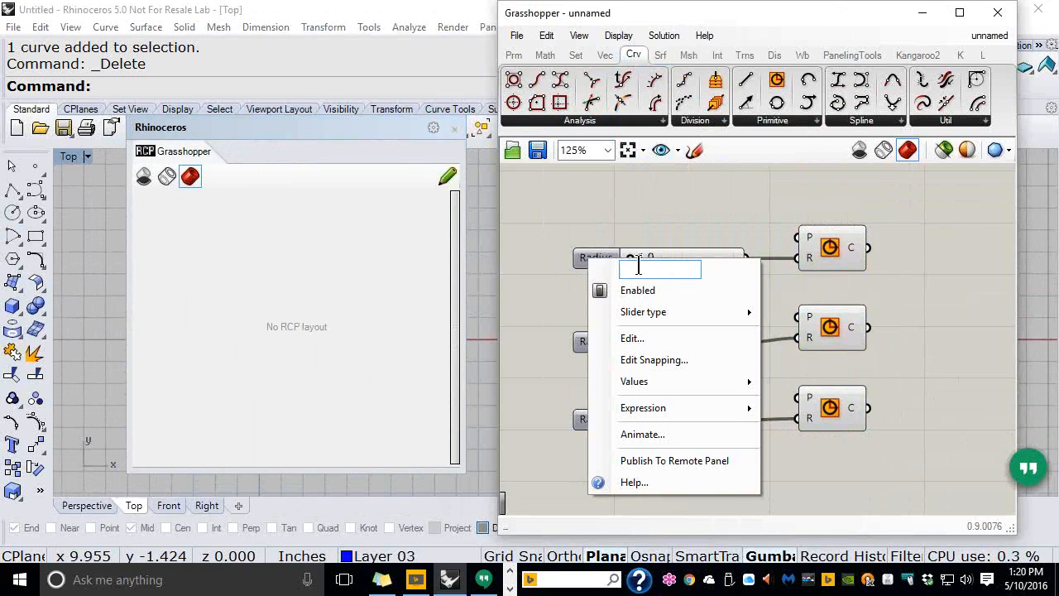
pyautogui.write('R1')
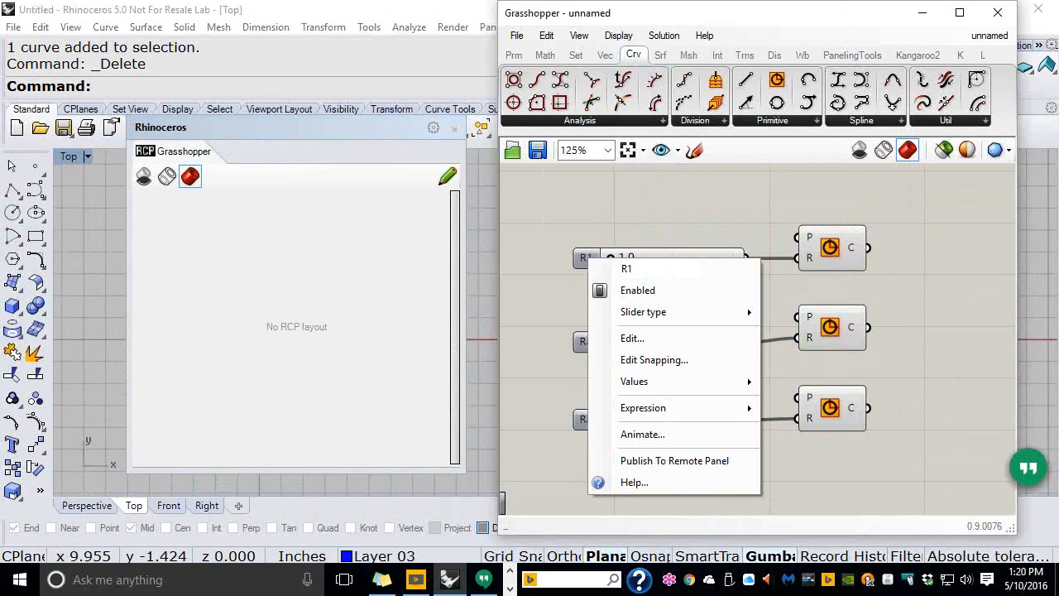
pyautogui.press('Return')
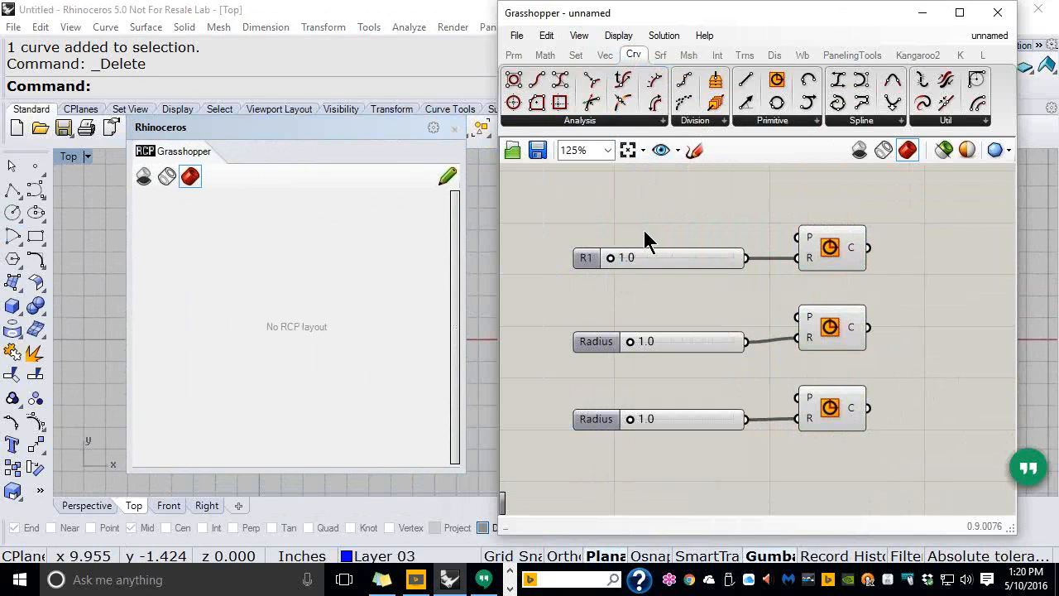
pyautogui.rightClick(591, 353)
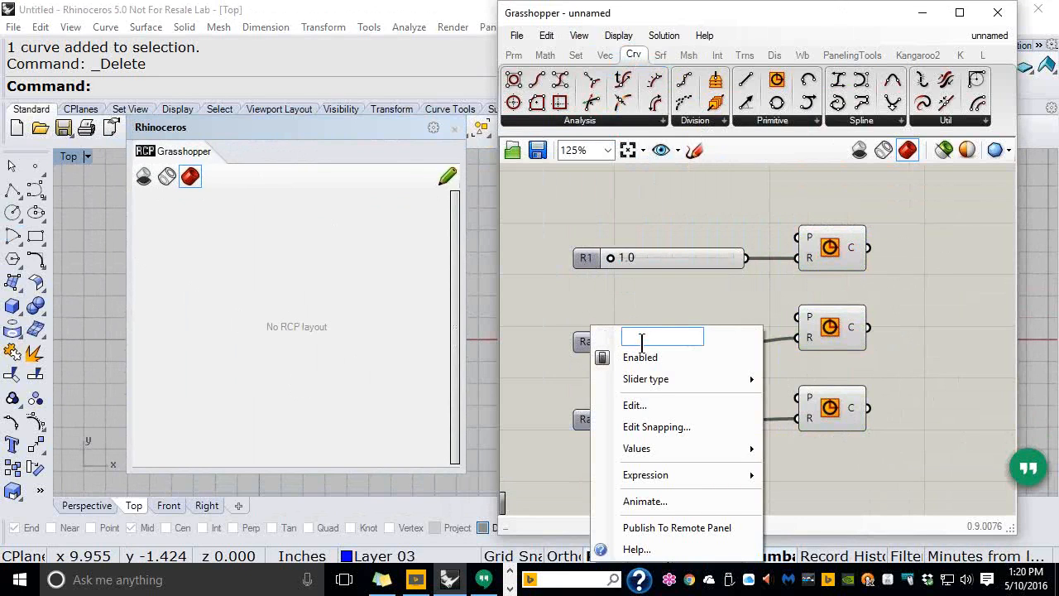
pyautogui.write('R2')
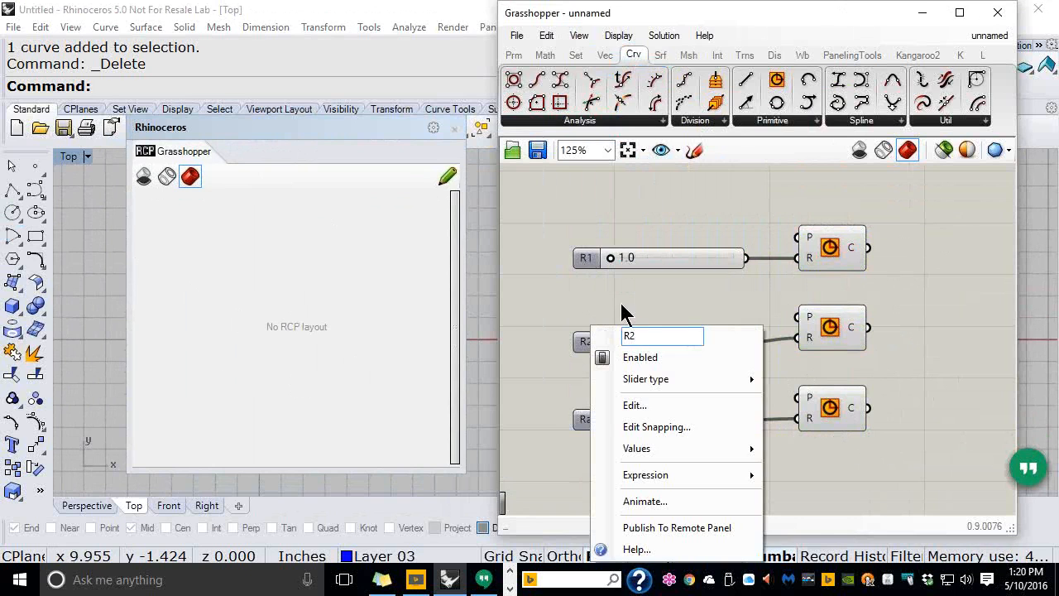
pyautogui.press('Return')
pyautogui.click(595, 420)
pyautogui.rightClick(595, 419)
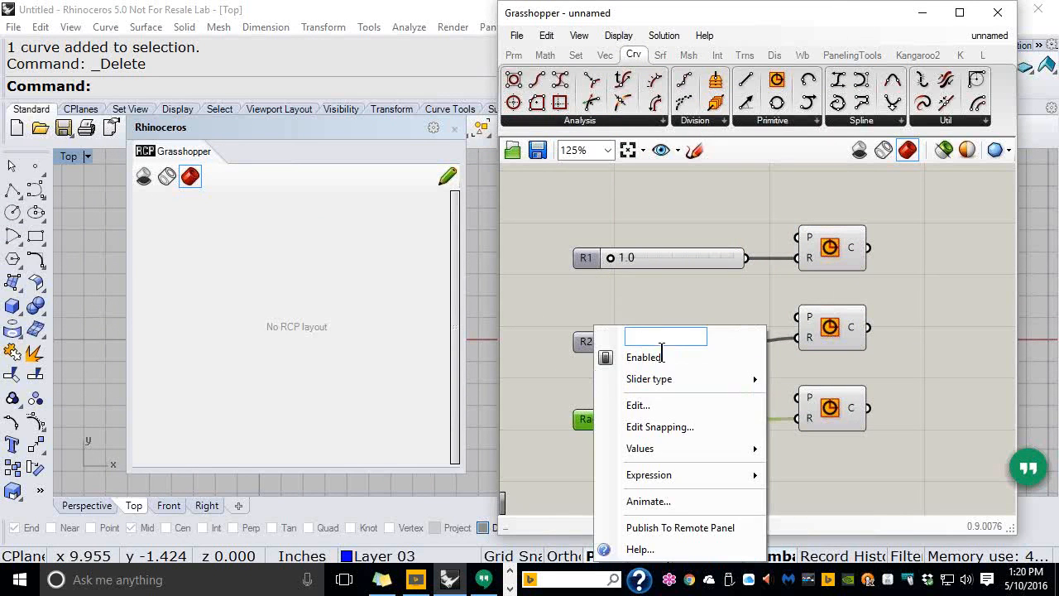
pyautogui.write('R3')
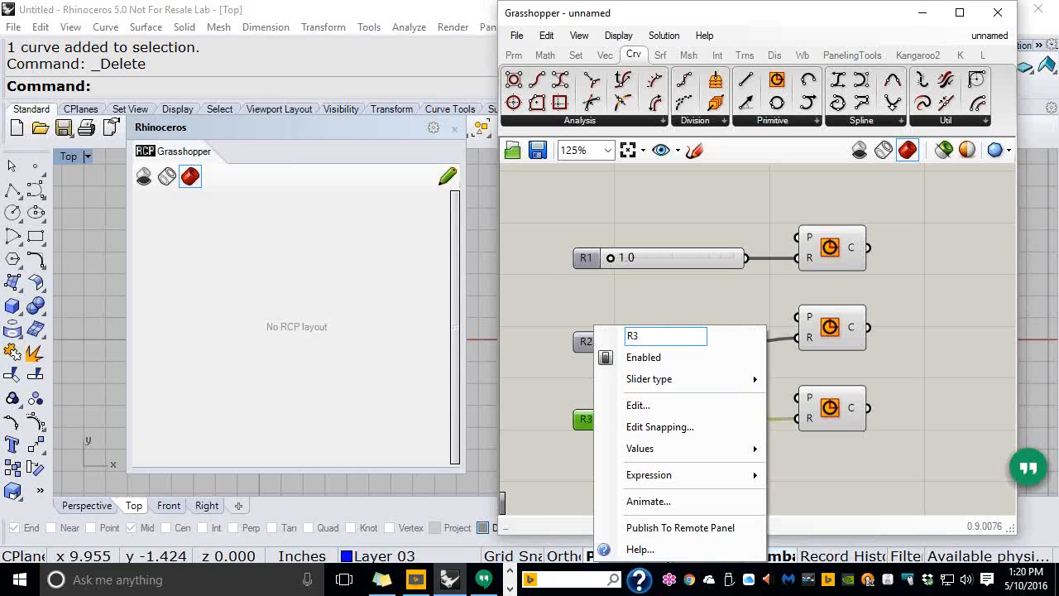
pyautogui.click(660, 303)
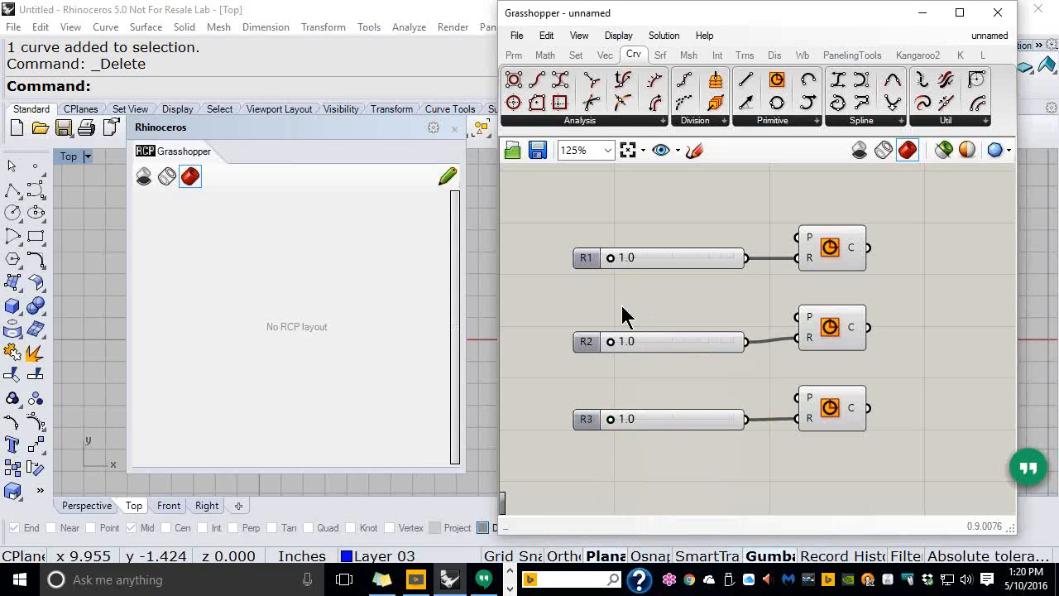
# Publish sliders R1 and R2 to the Remote Control Panel
pyautogui.rightClick(588, 260)
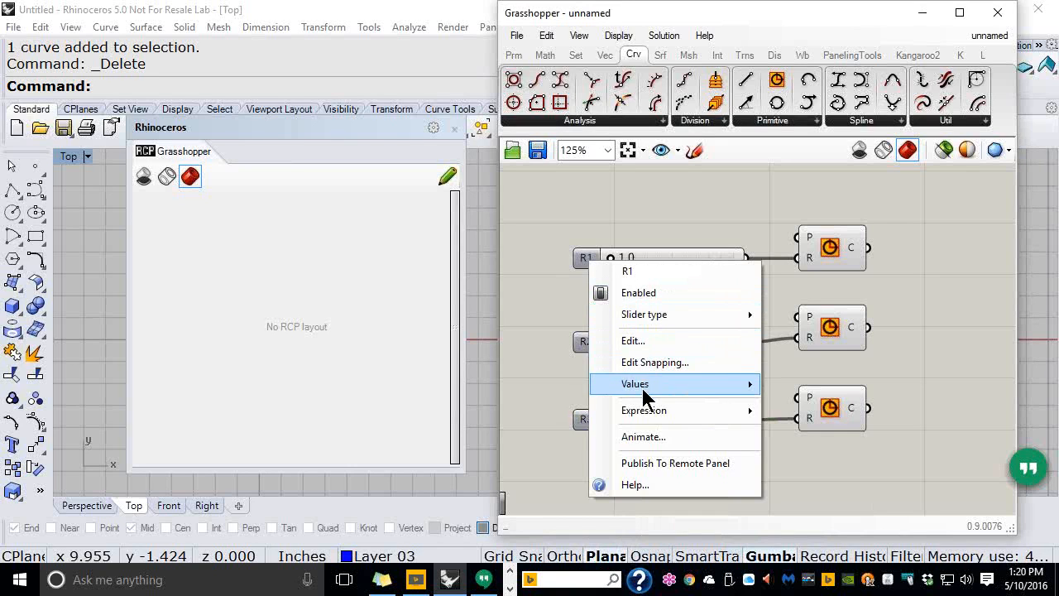
pyautogui.click(659, 466)
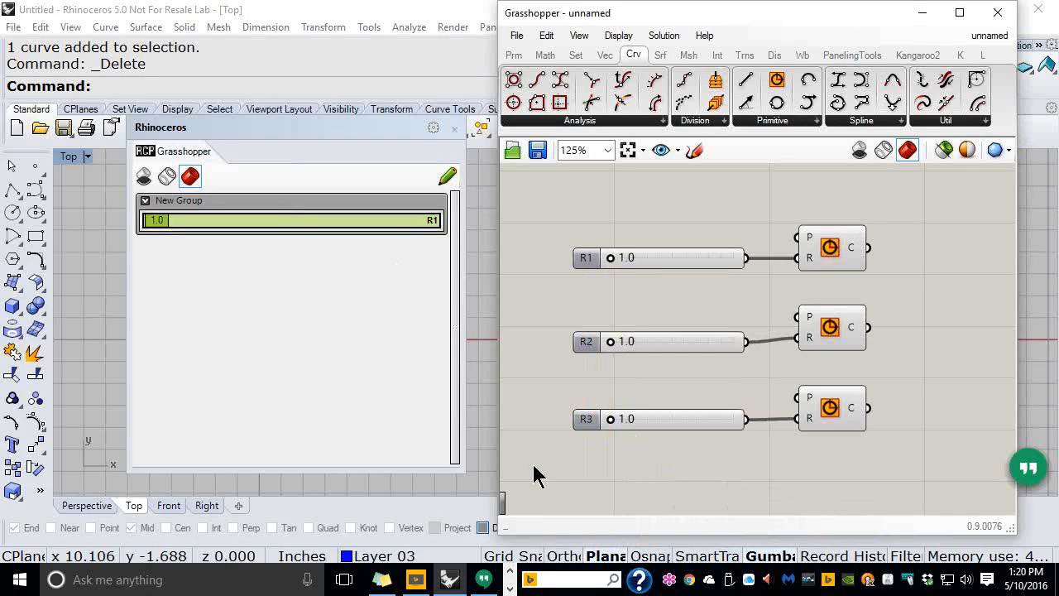
pyautogui.rightClick(589, 347)
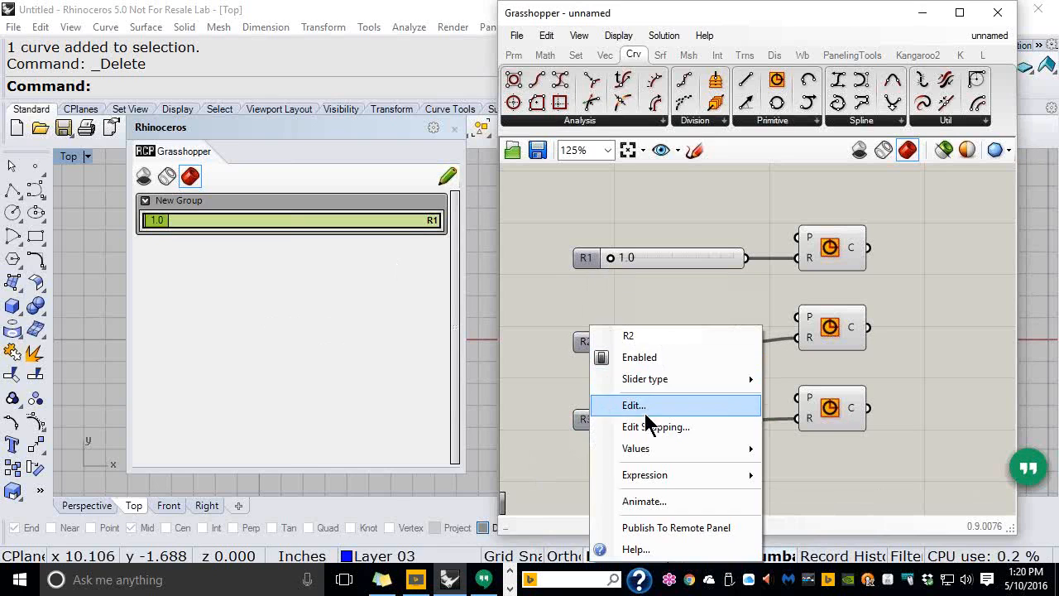
pyautogui.click(663, 527)
# Reorder the panel's sliders and place a separator between R1 and R2
pyautogui.moveTo(279, 315); pyautogui.dragTo(281, 291)
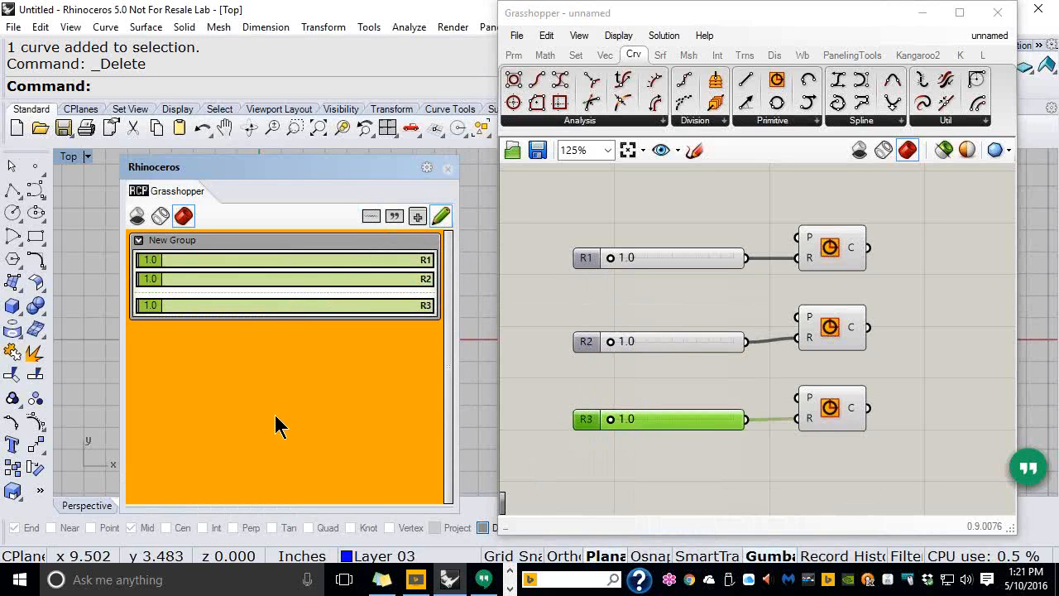
pyautogui.click(371, 217)
pyautogui.moveTo(286, 320); pyautogui.dragTo(275, 271)
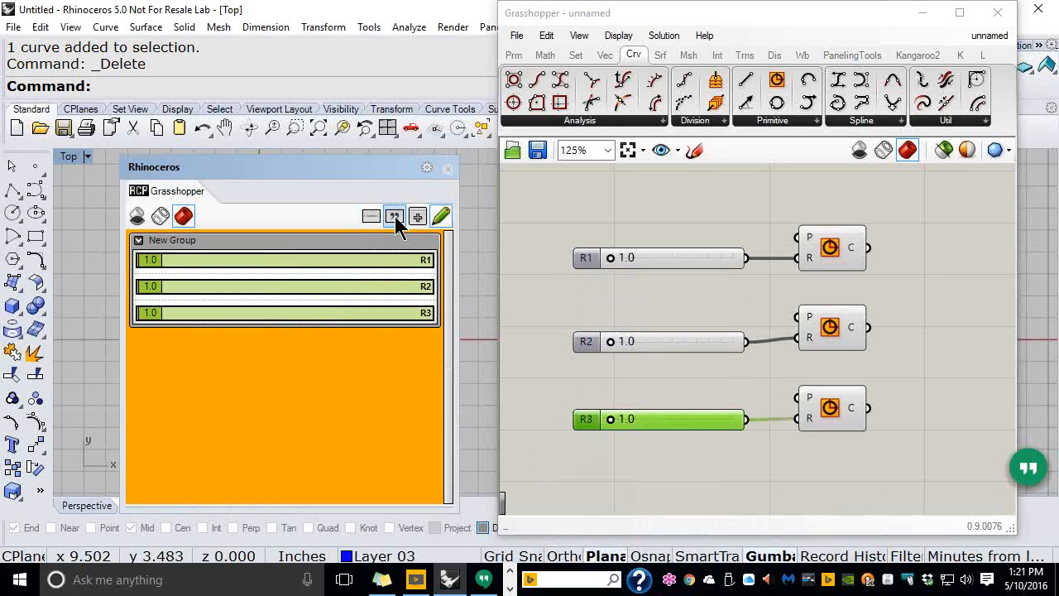
# Set R1, R2 and R3 to 6.2, 4.9 and 6.9 from the Remote Control Panel
pyautogui.click(440, 218)
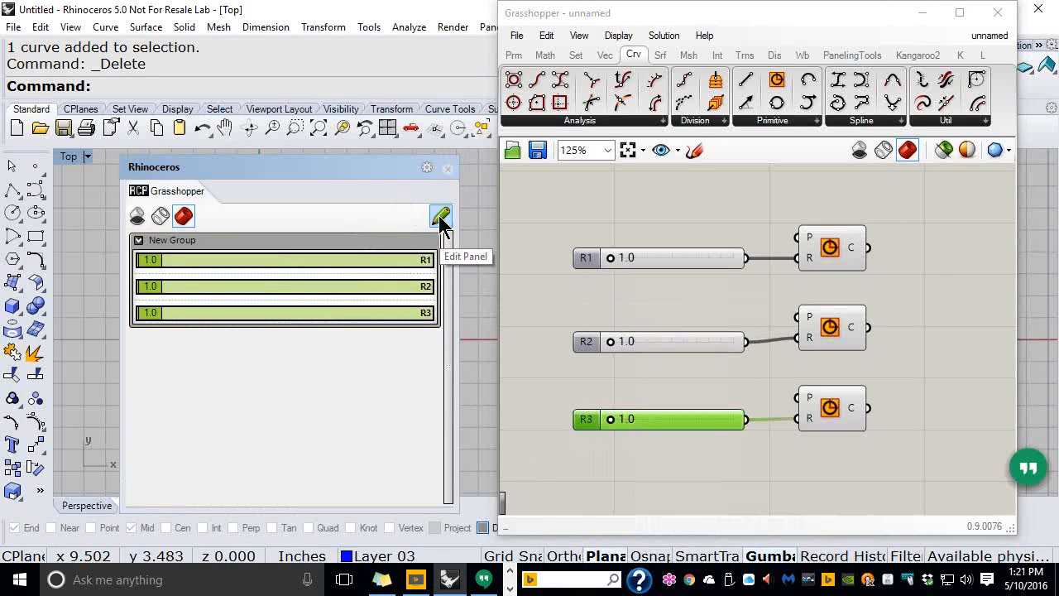
pyautogui.moveTo(156, 260); pyautogui.dragTo(214, 261)
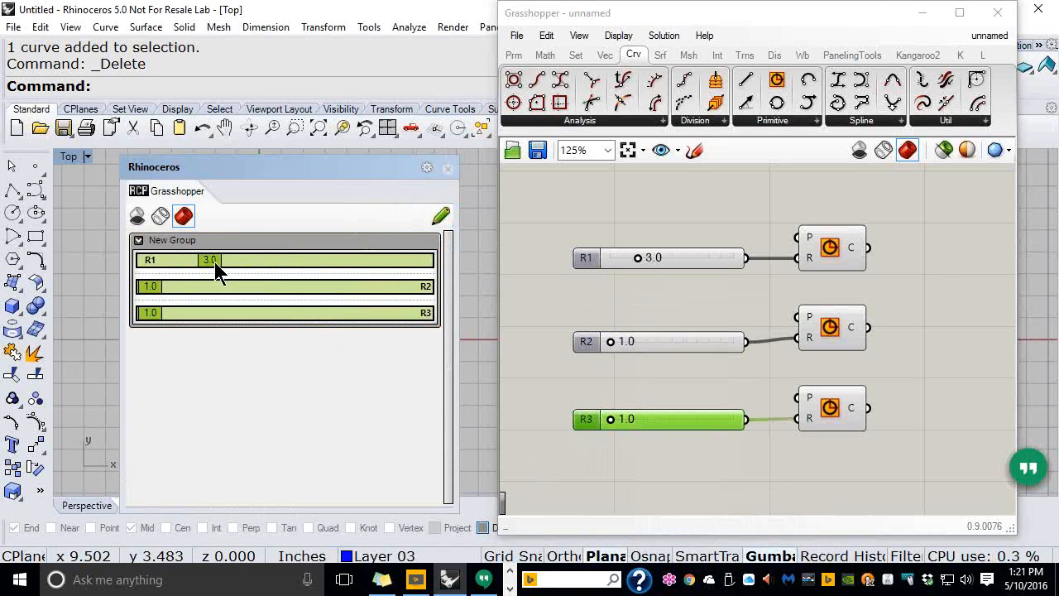
pyautogui.doubleClick(757, 16)
pyautogui.moveTo(378, 172); pyautogui.dragTo(828, 139)
pyautogui.moveTo(602, 257); pyautogui.dragTo(715, 258)
pyautogui.moveTo(601, 280); pyautogui.dragTo(775, 279)
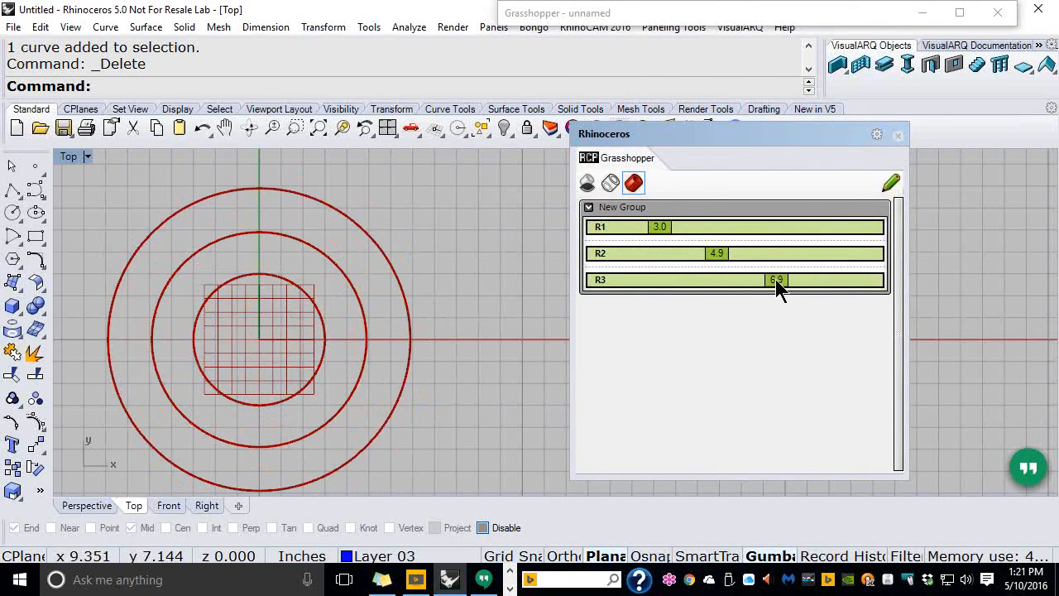
pyautogui.moveTo(662, 227); pyautogui.dragTo(759, 242)
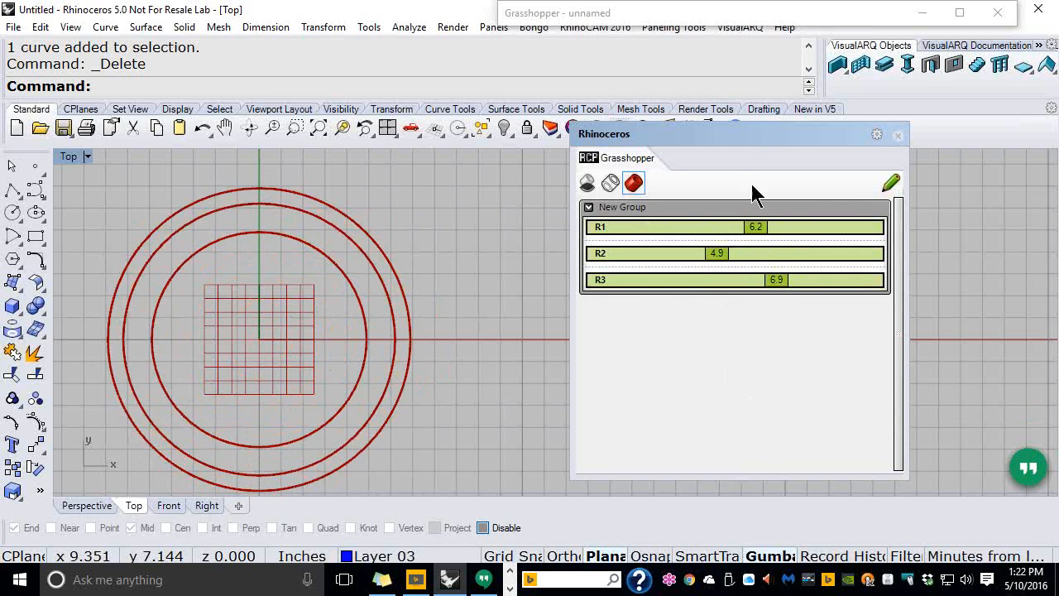
# Narrow the Remote Control Panel and move it back to the upper left
pyautogui.moveTo(726, 139); pyautogui.dragTo(677, 154)
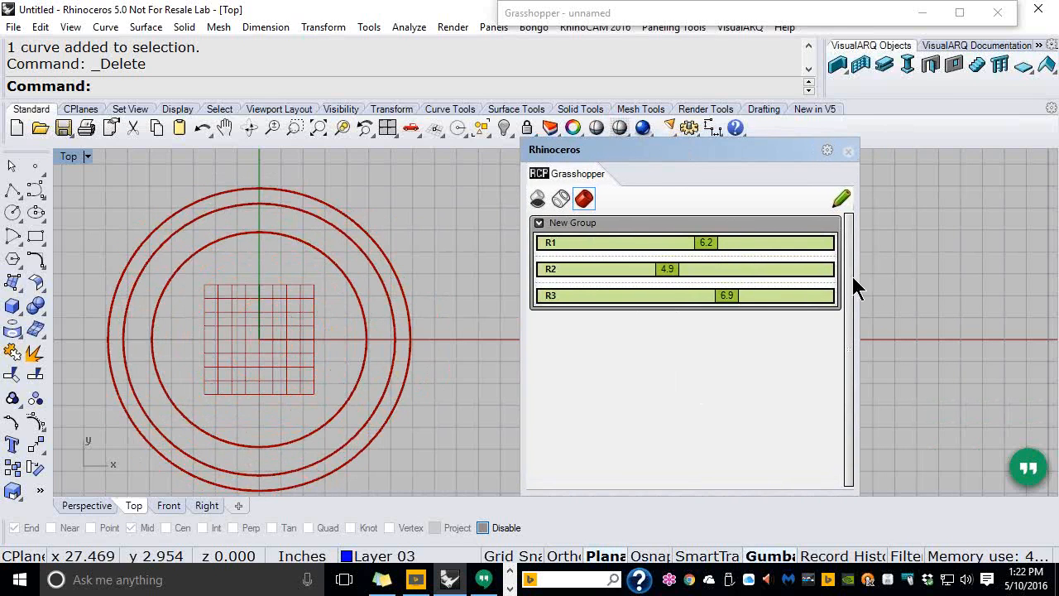
pyautogui.moveTo(848, 286); pyautogui.dragTo(783, 288)
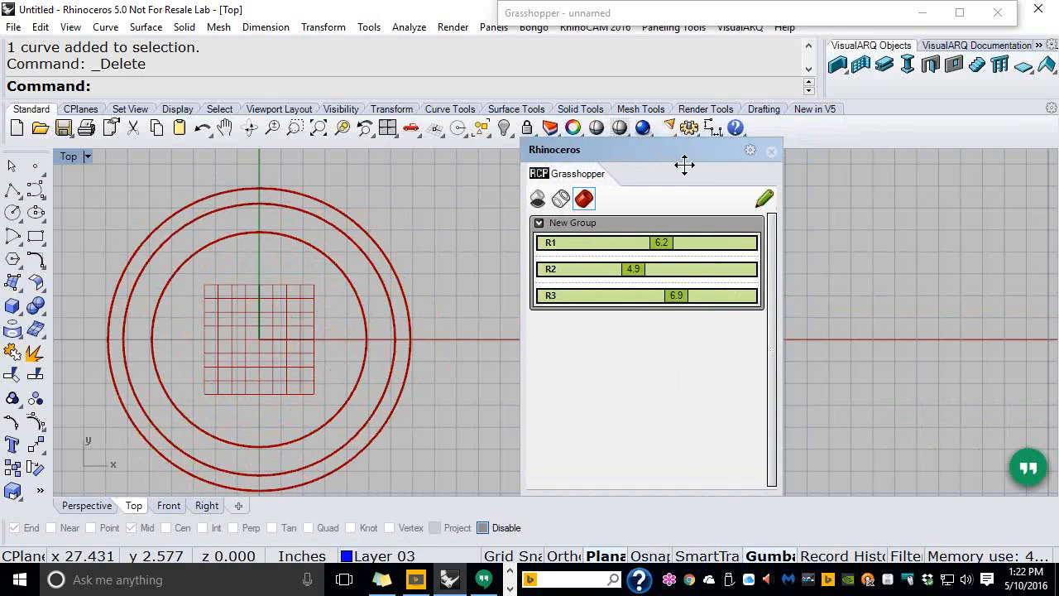
pyautogui.moveTo(654, 156); pyautogui.dragTo(299, 110)
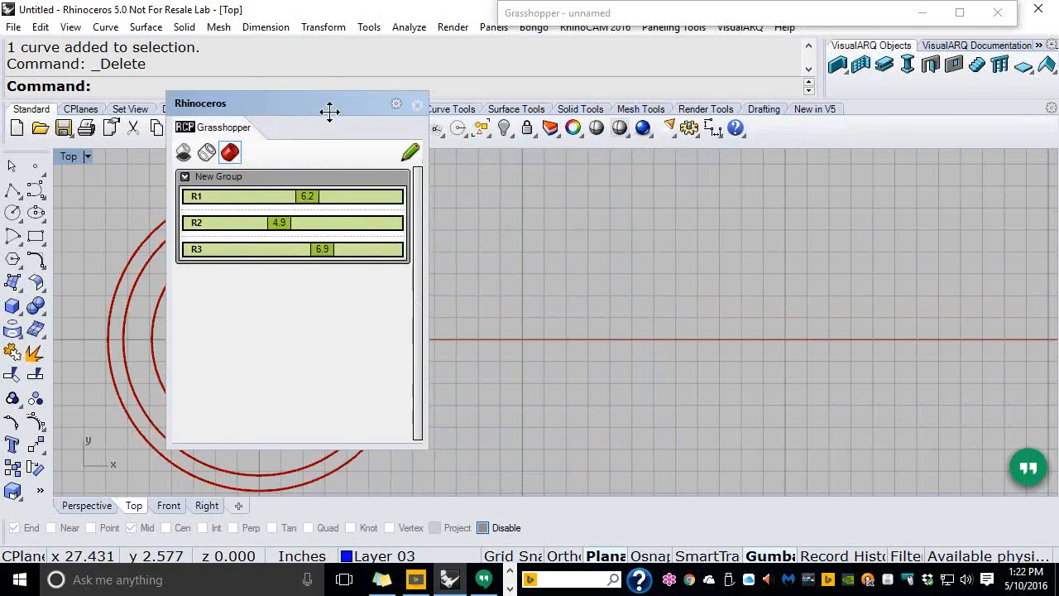
pyautogui.click(607, 15)
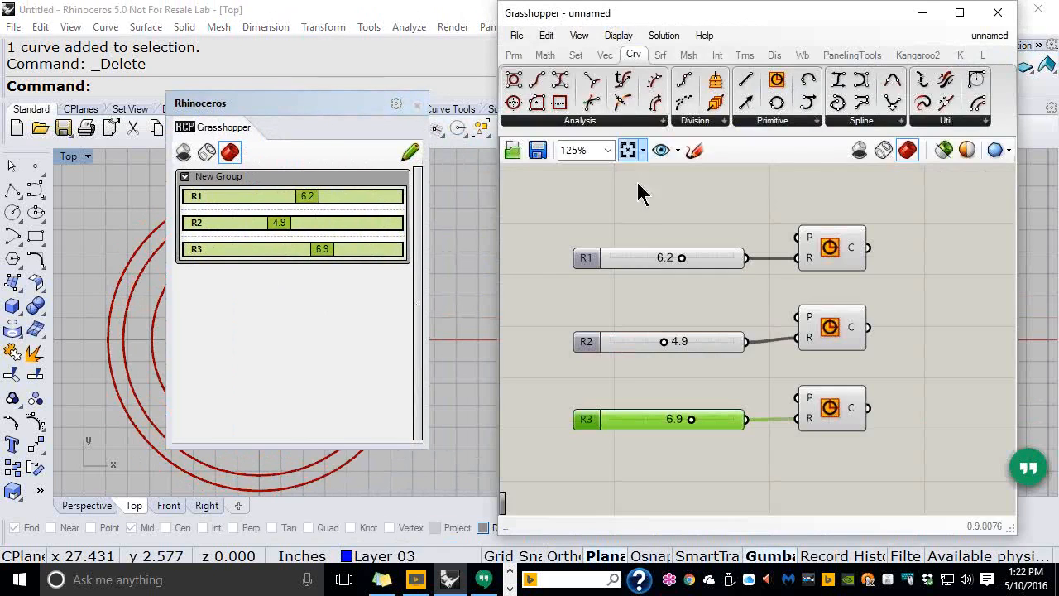
# Save the Grasshopper definition as 003_Remote_Control
pyautogui.click(516, 35)
pyautogui.click(549, 121)
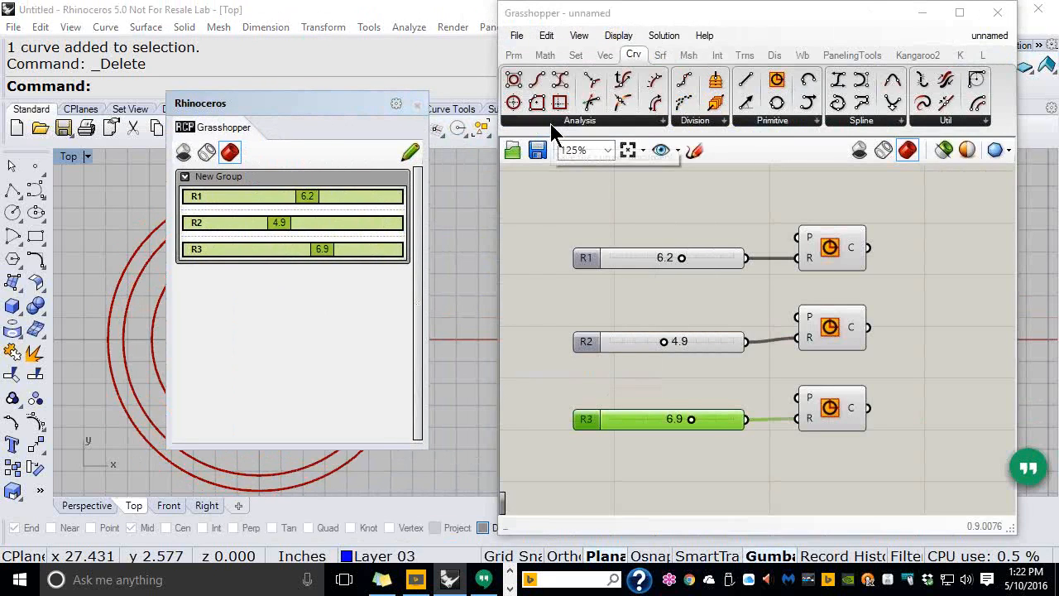
pyautogui.write('0')
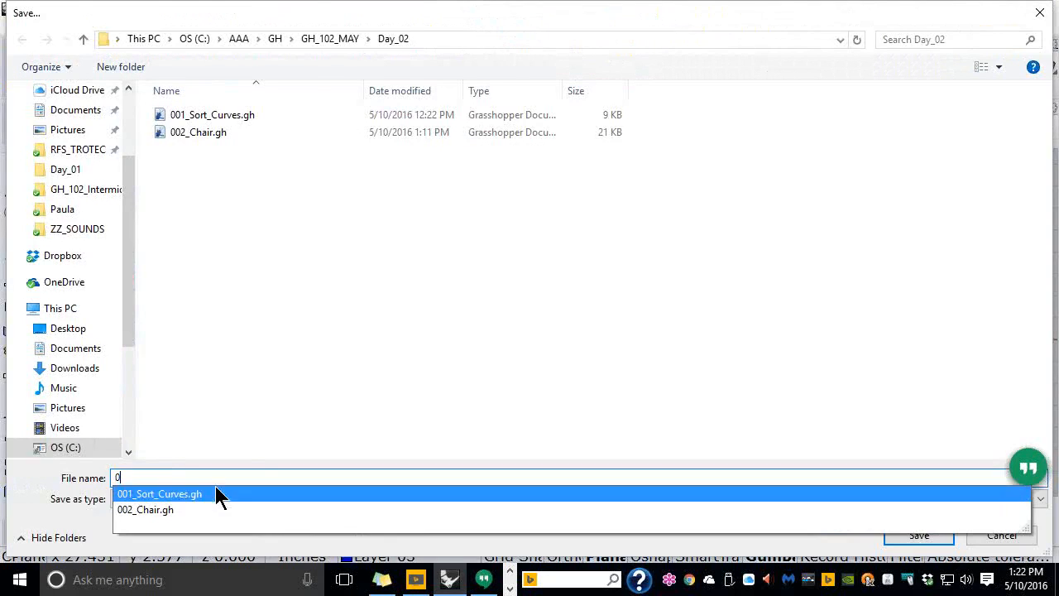
pyautogui.write('03_')
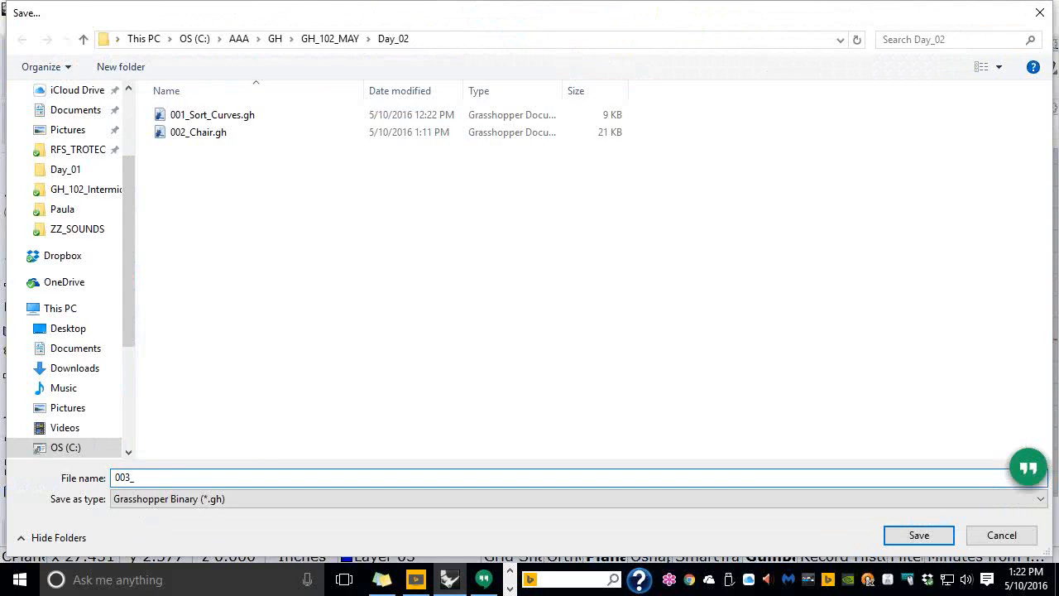
pyautogui.write('Remote_Control')
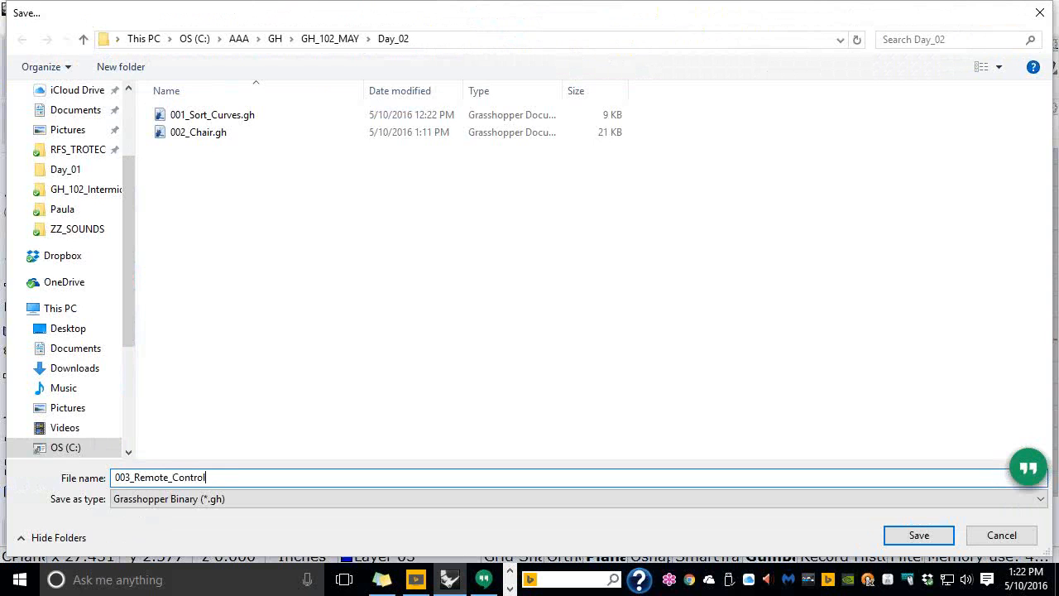
pyautogui.click(920, 538)
pyautogui.click(603, 217)
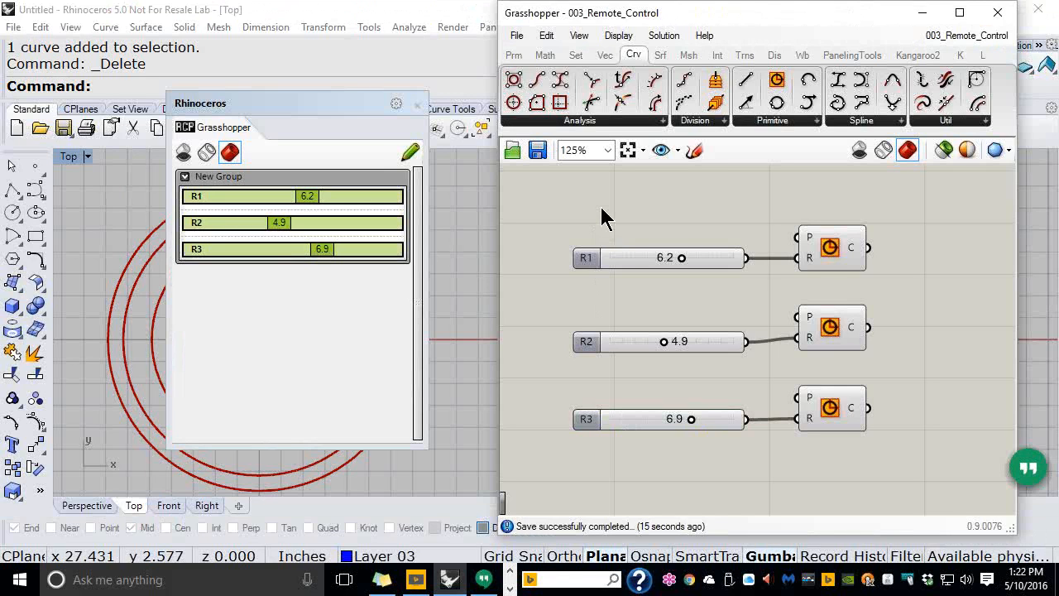
# Close 003_Remote_Control and the empty Remote Control Panel
pyautogui.click(516, 36)
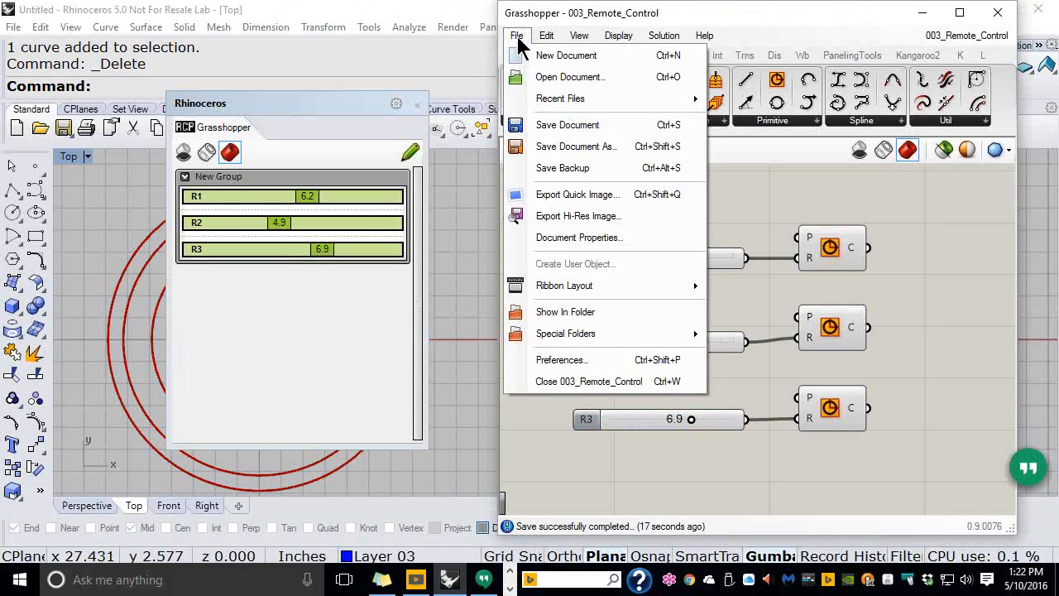
pyautogui.click(601, 395)
pyautogui.click(416, 105)
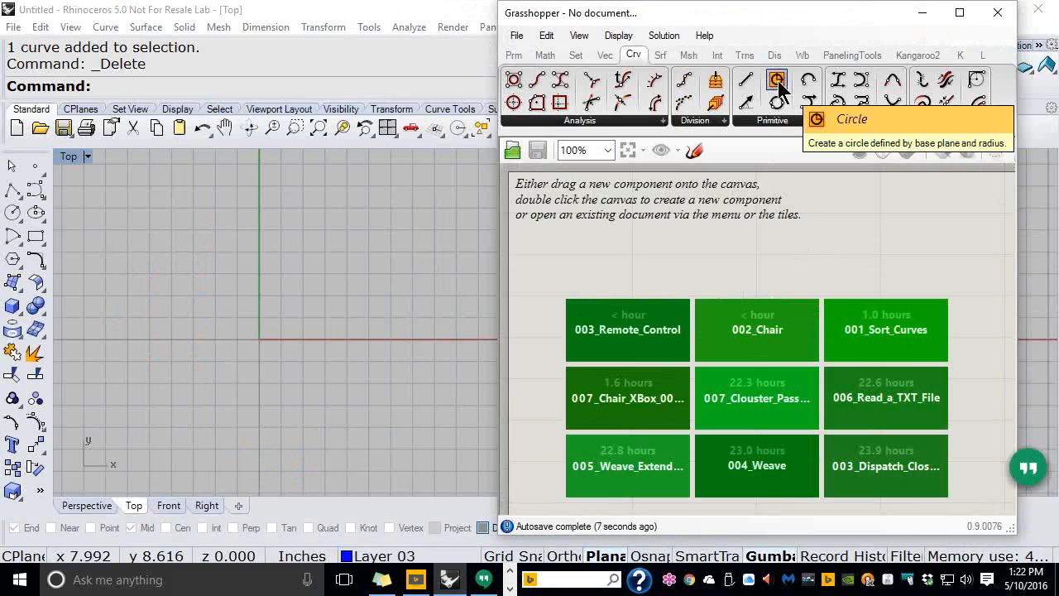
# Place a Circle and a Boundary Surfaces component, wiring the circle into the surface
pyautogui.moveTo(778, 80); pyautogui.dragTo(807, 294)
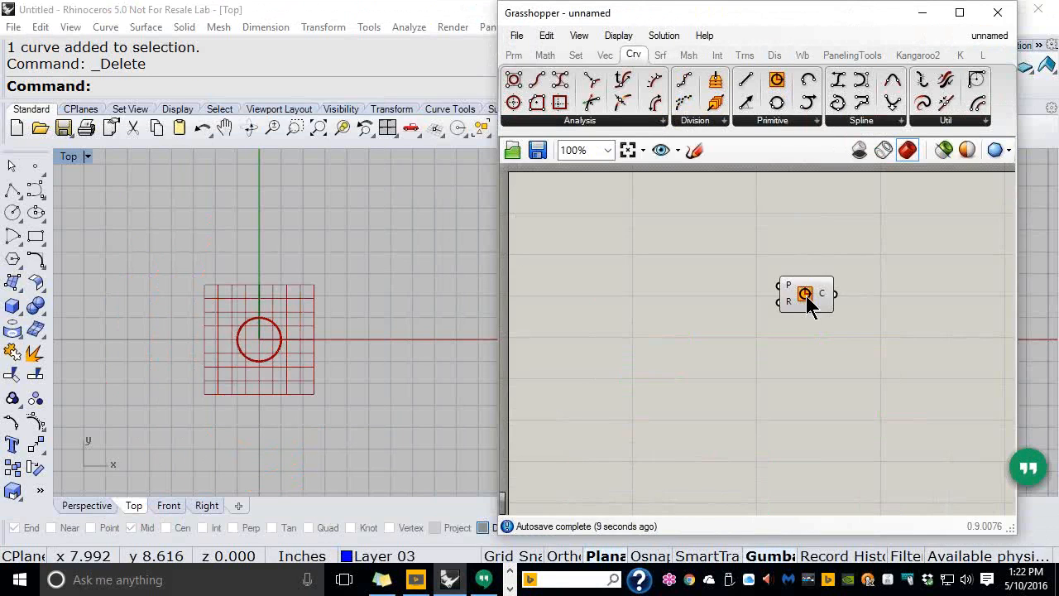
pyautogui.scroll(3, 821, 275)
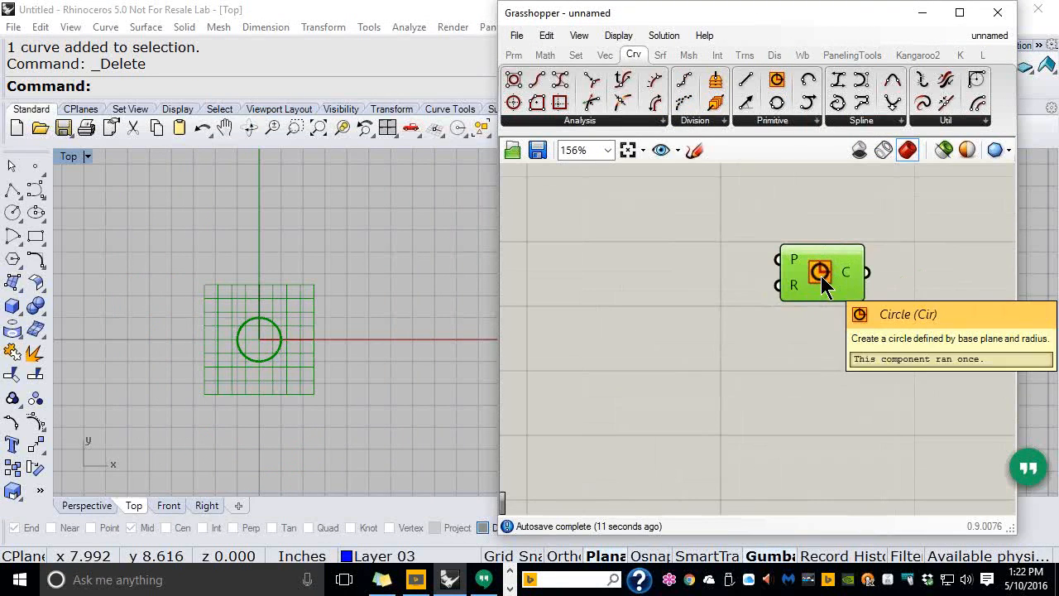
pyautogui.moveTo(896, 246); pyautogui.dragTo(804, 240, button='right')
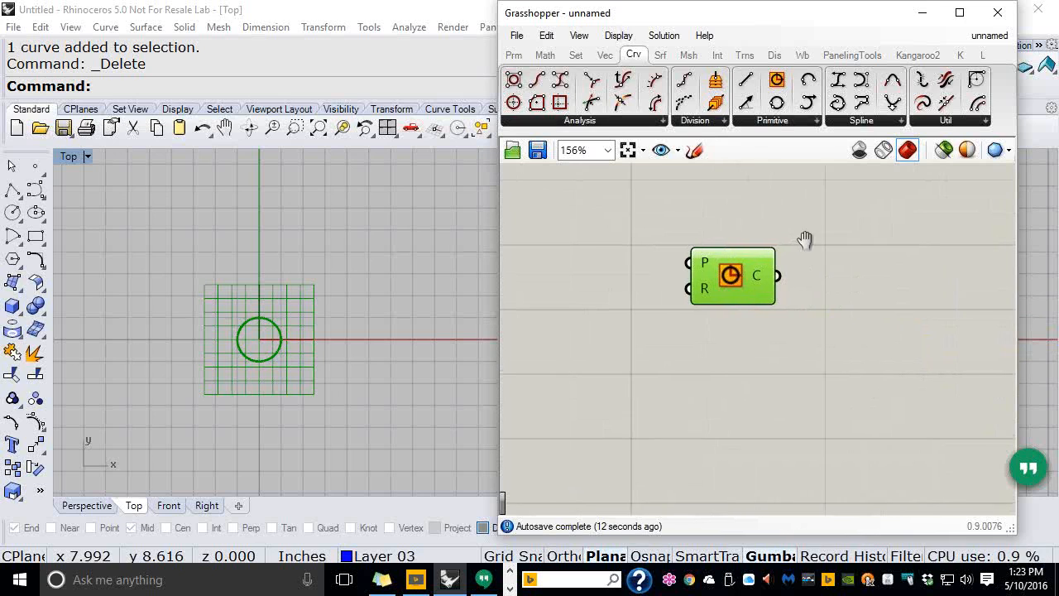
pyautogui.click(661, 55)
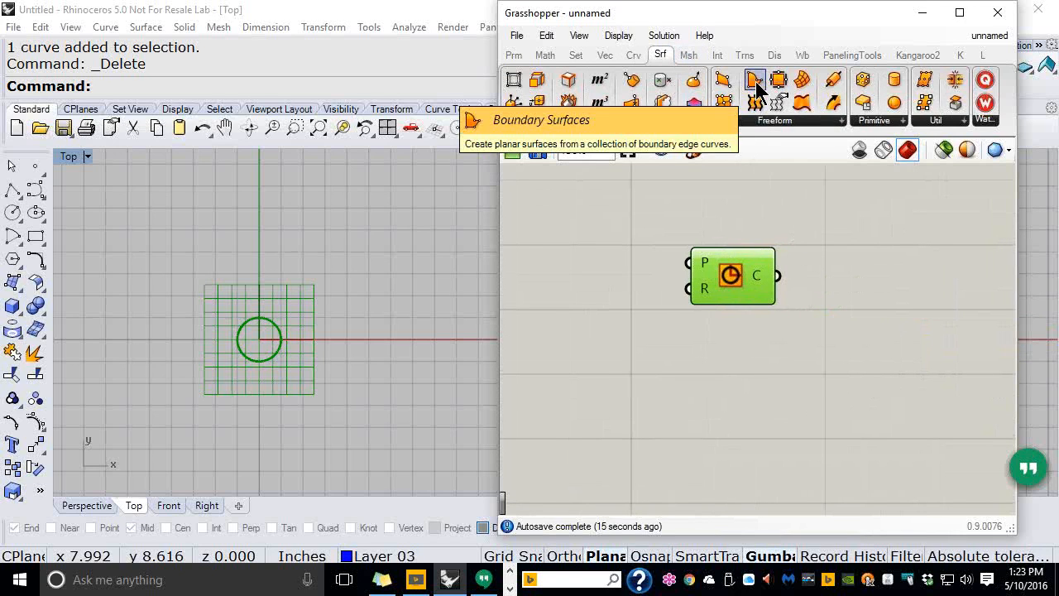
pyautogui.moveTo(757, 84); pyautogui.dragTo(877, 329)
pyautogui.moveTo(779, 277); pyautogui.dragTo(875, 281)
# Add an Extrude component and connect the boundary surface to its base input
pyautogui.moveTo(878, 287); pyautogui.dragTo(751, 311, button='right')
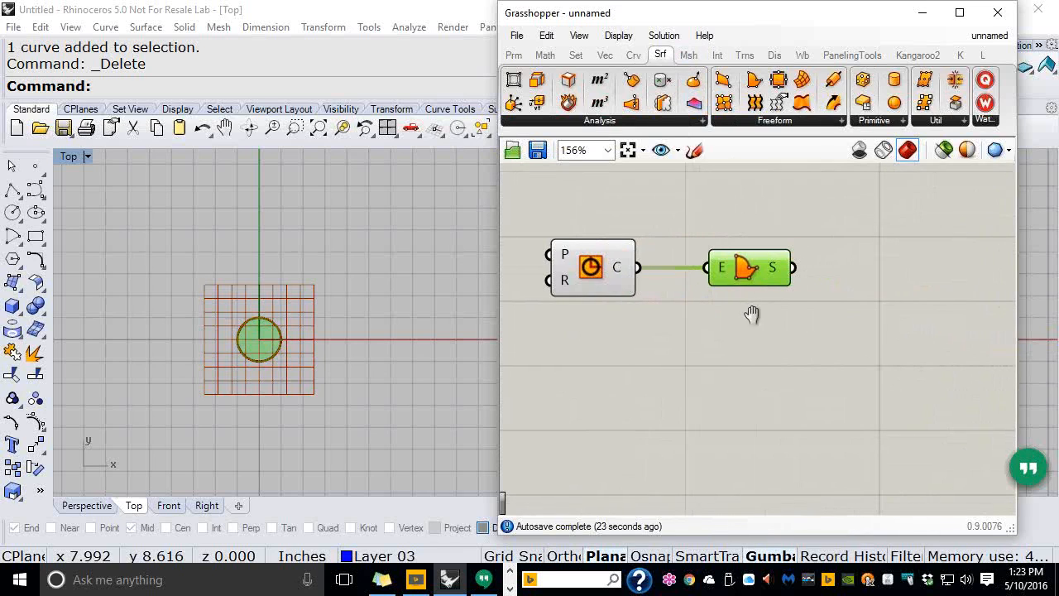
pyautogui.click(795, 120)
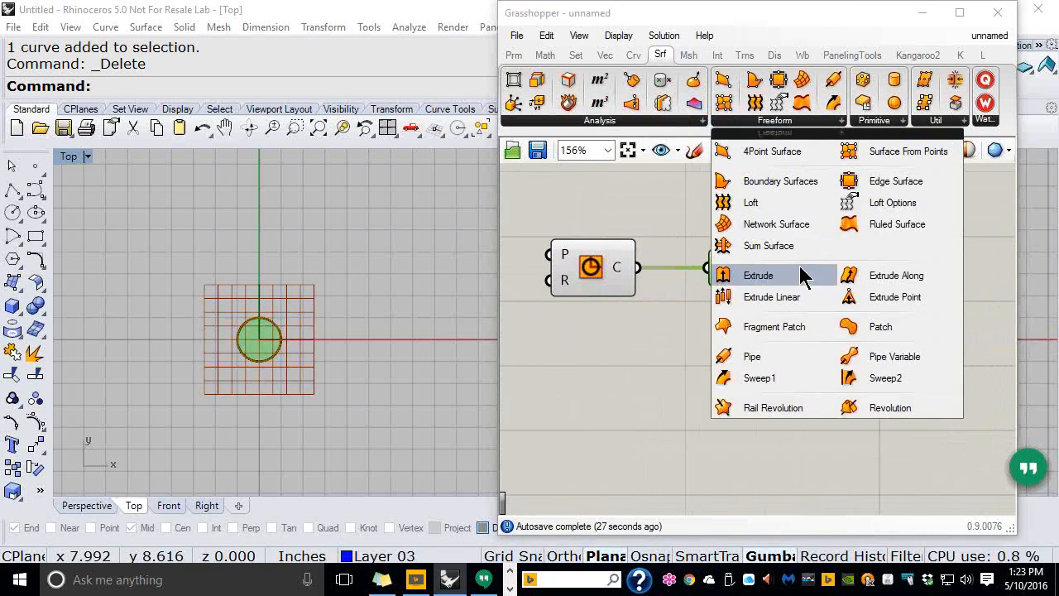
pyautogui.moveTo(732, 281); pyautogui.dragTo(885, 294)
pyautogui.moveTo(793, 268); pyautogui.dragTo(842, 279)
pyautogui.moveTo(908, 296); pyautogui.dragTo(915, 288)
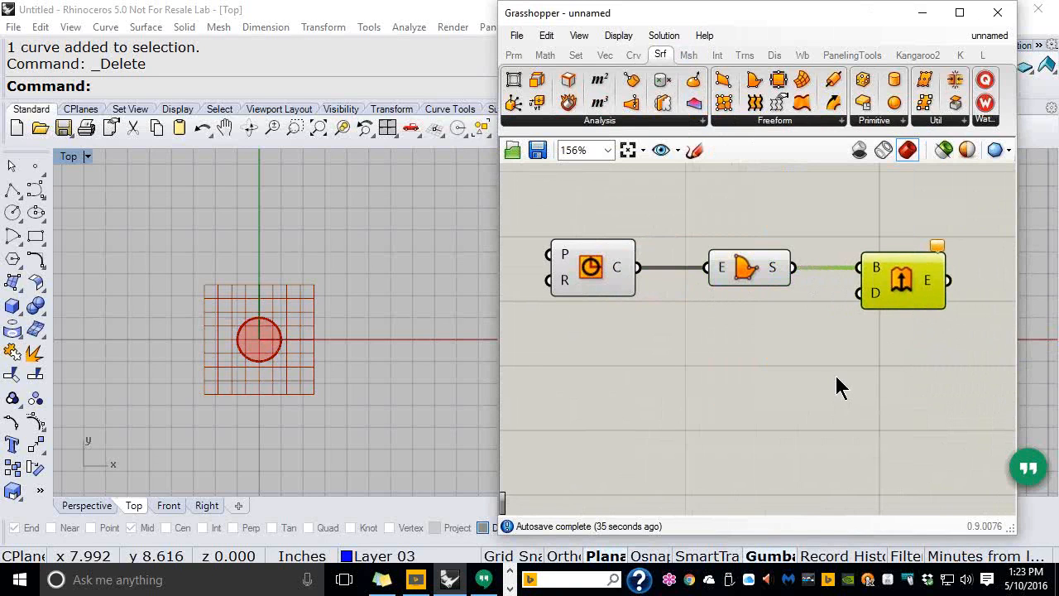
pyautogui.click(632, 55)
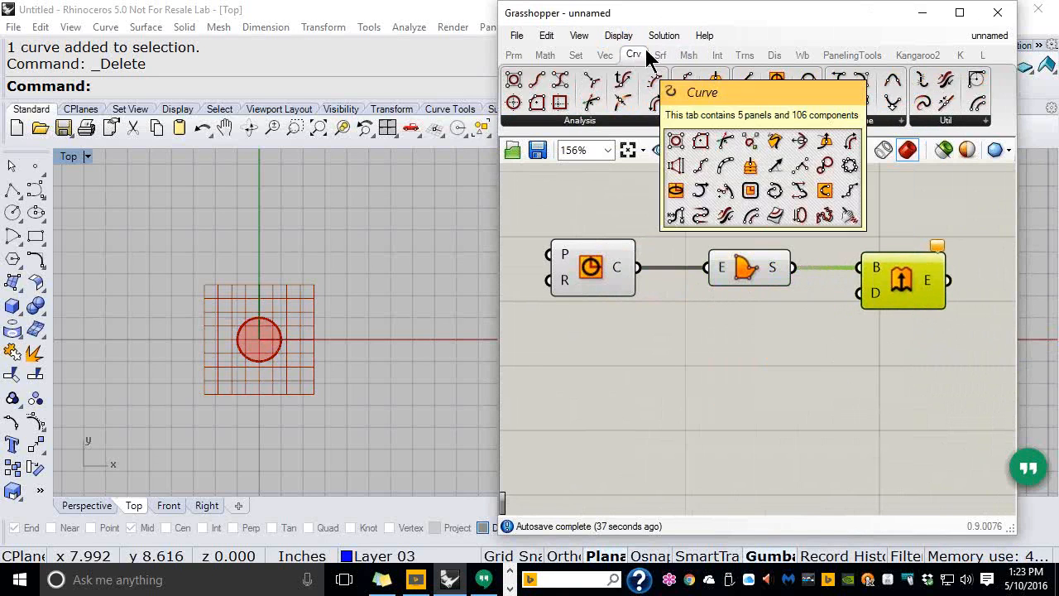
# Add a Unit Z component below the circle and wire its V output into Extrude's D input
pyautogui.moveTo(687, 21); pyautogui.dragTo(586, 18)
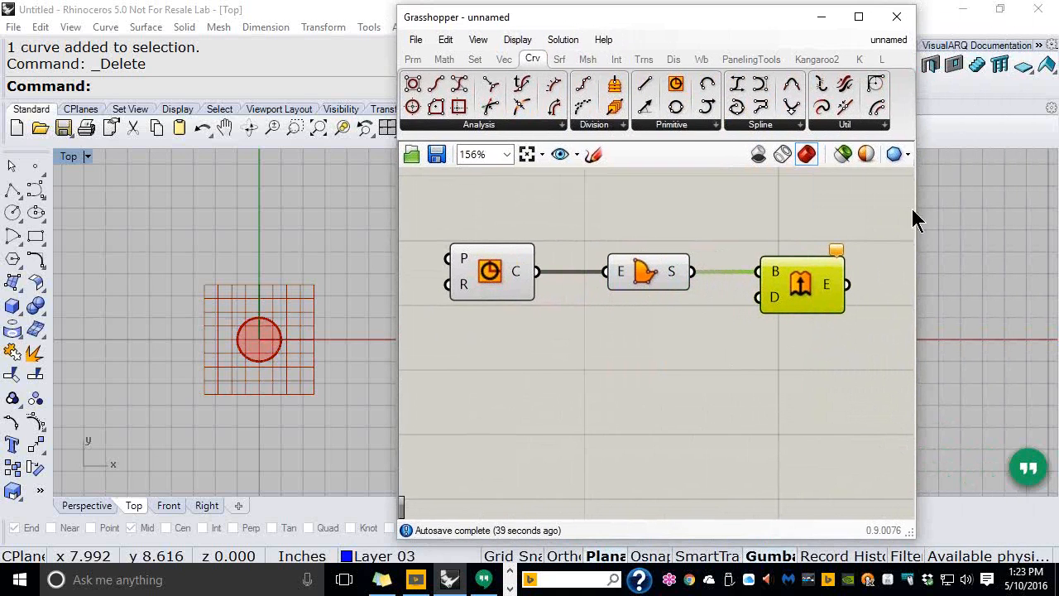
pyautogui.moveTo(916, 229); pyautogui.dragTo(1048, 247)
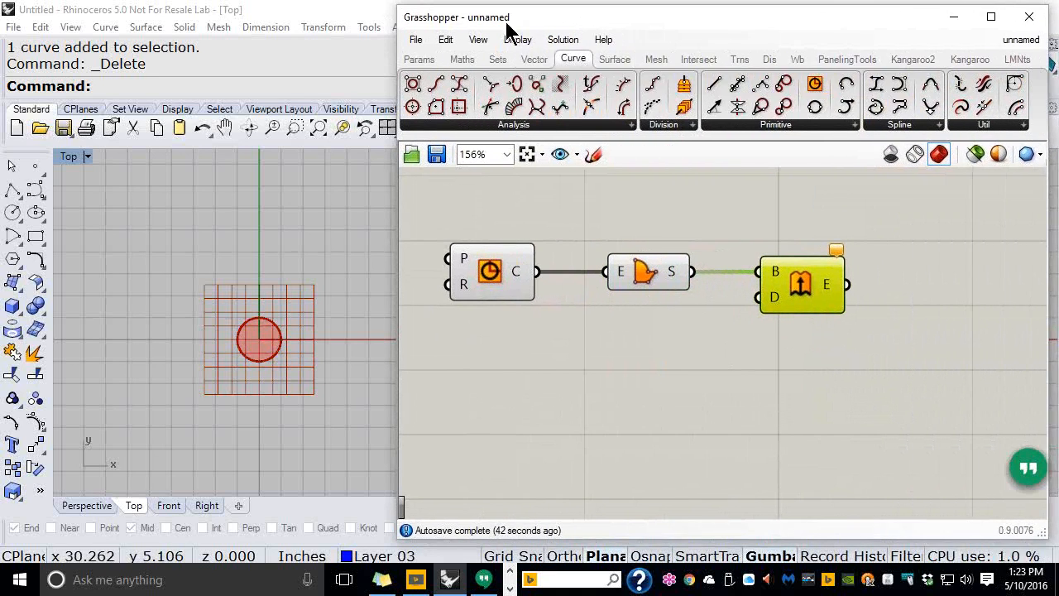
pyautogui.click(543, 62)
pyautogui.moveTo(654, 330); pyautogui.dragTo(742, 319)
pyautogui.moveTo(709, 373); pyautogui.dragTo(869, 343, button='right')
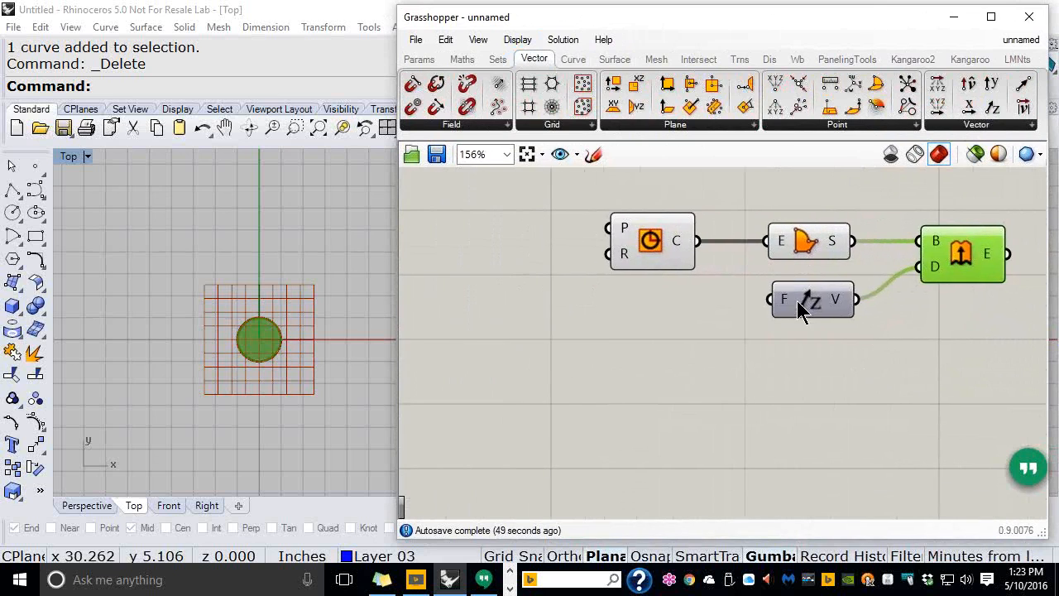
pyautogui.moveTo(797, 300); pyautogui.dragTo(634, 320)
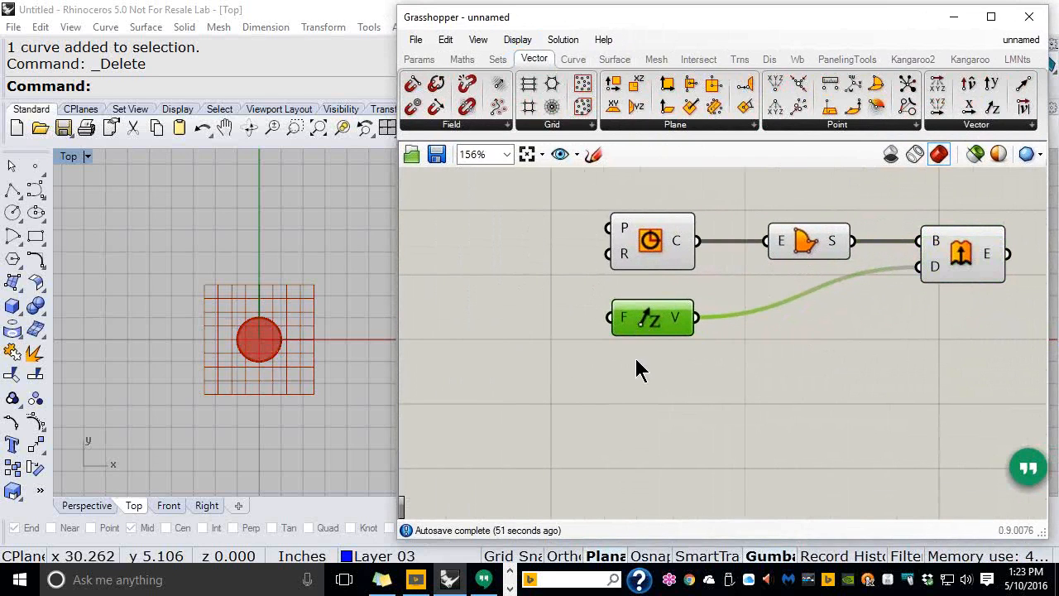
pyautogui.scroll(-3, 648, 359)
pyautogui.scroll(1, 705, 277)
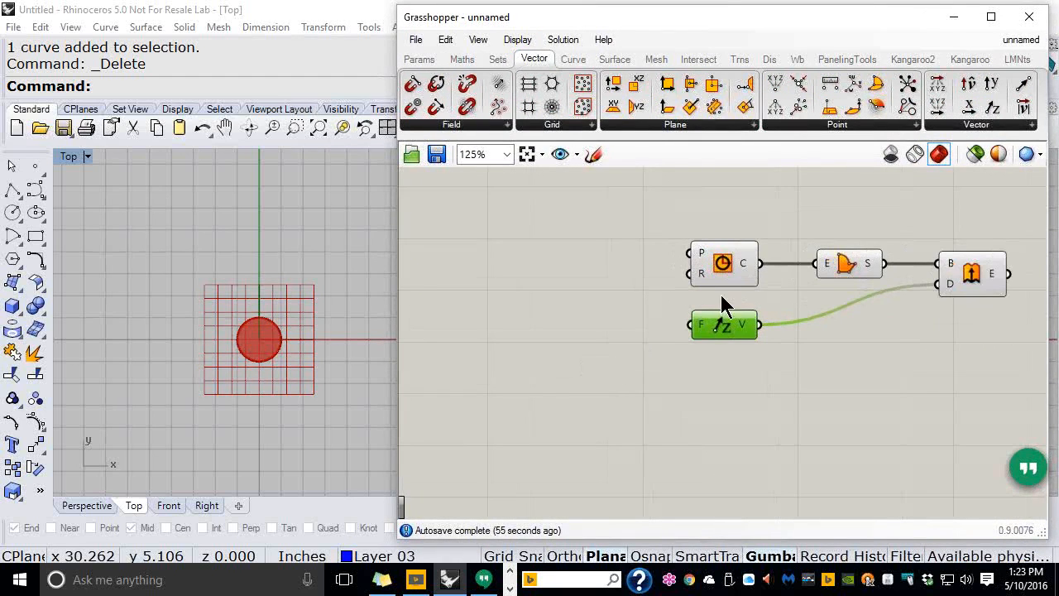
pyautogui.moveTo(703, 275)
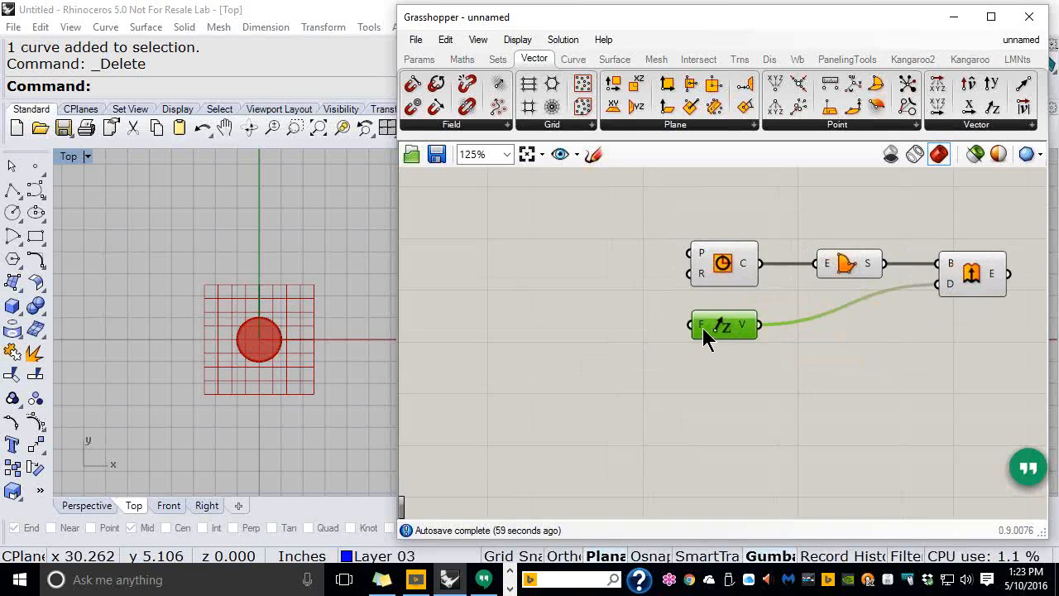
pyautogui.moveTo(702, 327)
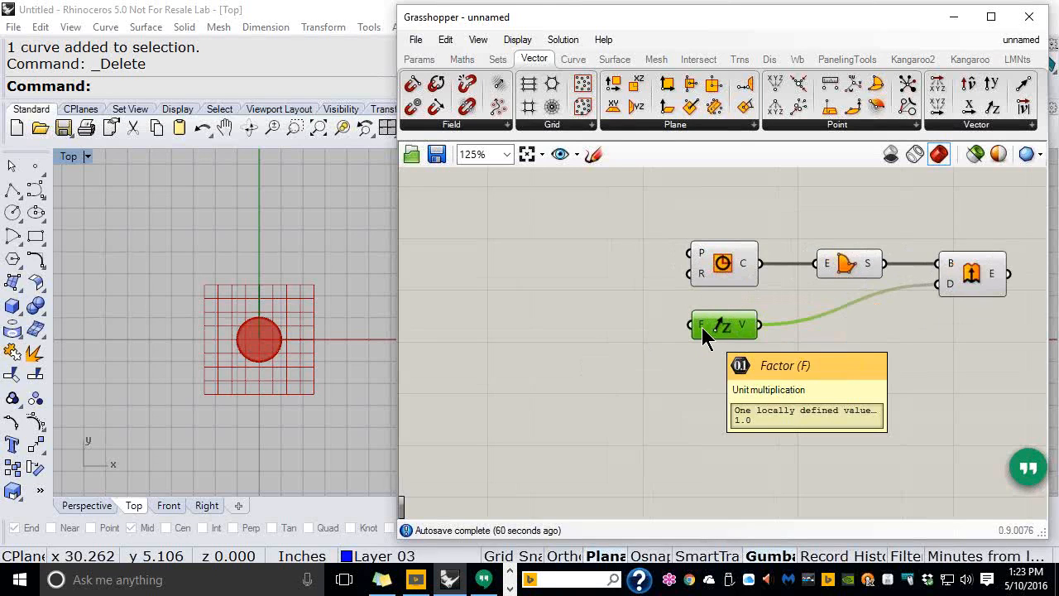
# Create a 1<10.0 number slider named 'Enter Radius:' and place it beside the circle
pyautogui.doubleClick(520, 275)
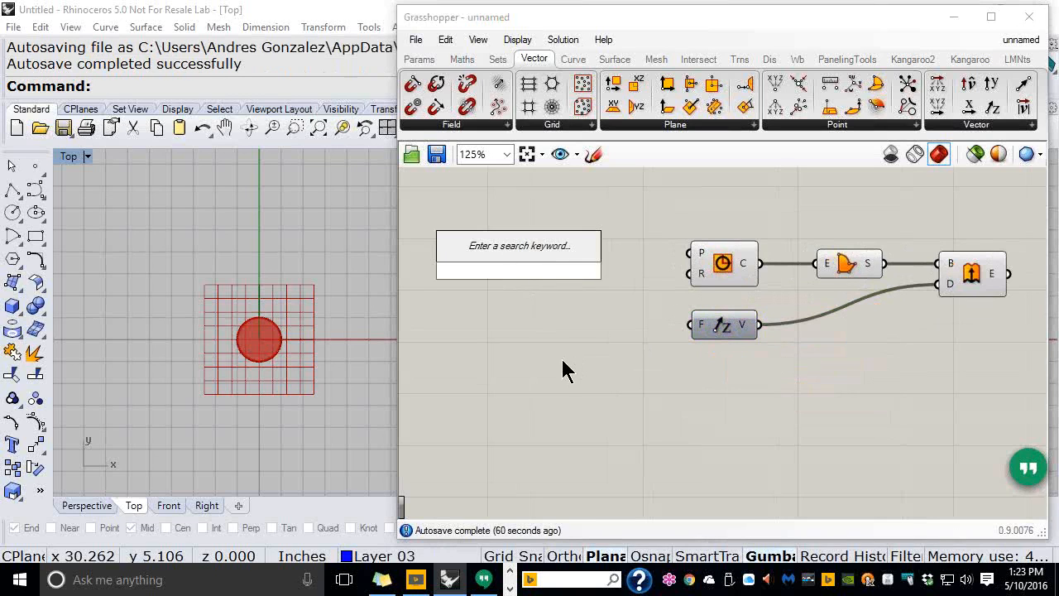
pyautogui.write('1<1')
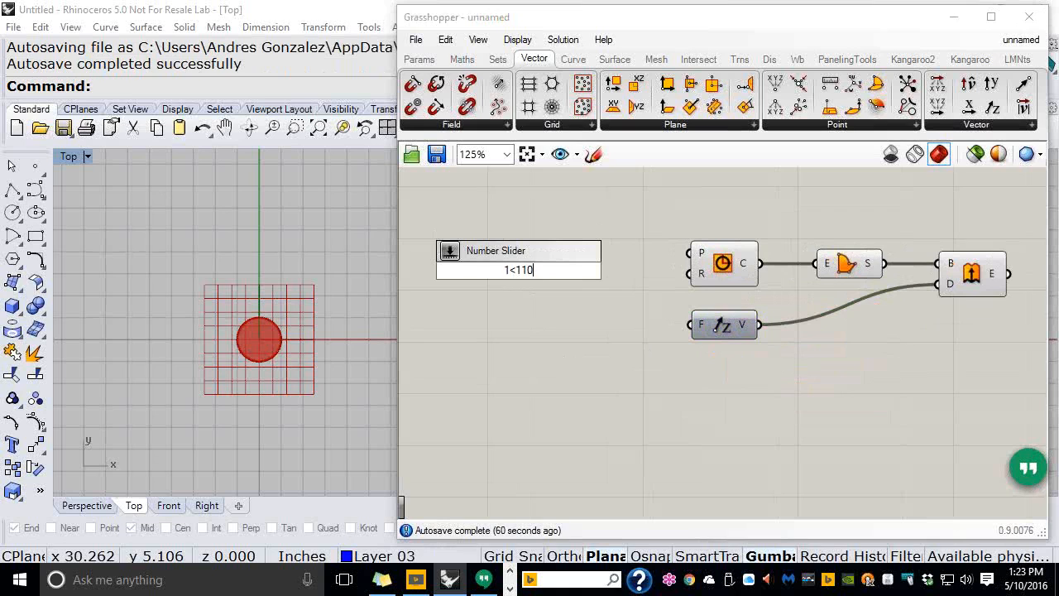
pyautogui.write('0.0')
pyautogui.press('Return')
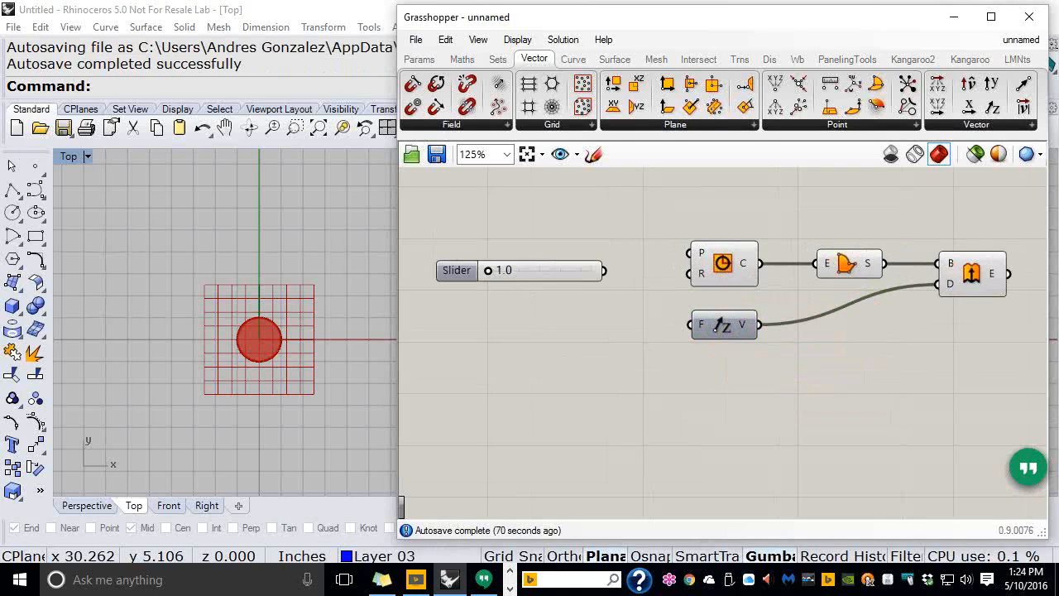
pyautogui.rightClick(461, 271)
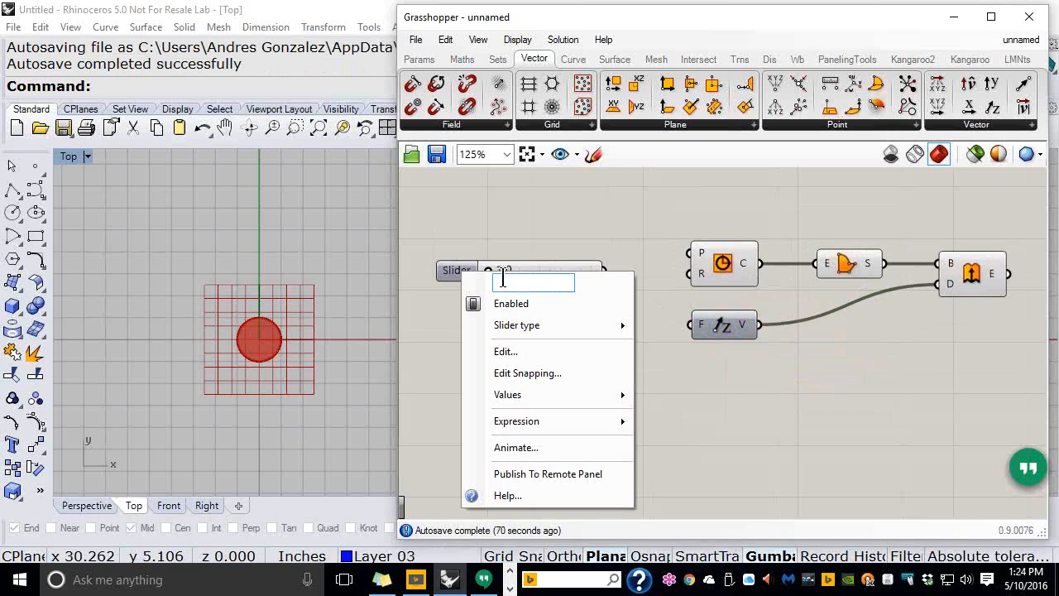
pyautogui.write('Enter Radius:')
pyautogui.press('Return')
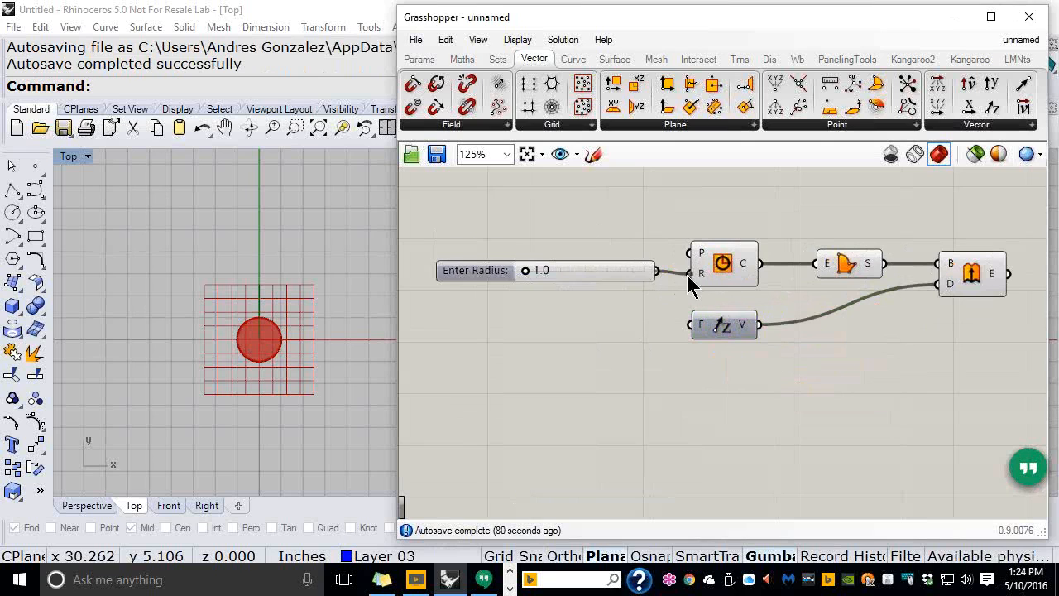
pyautogui.moveTo(642, 274); pyautogui.dragTo(630, 277)
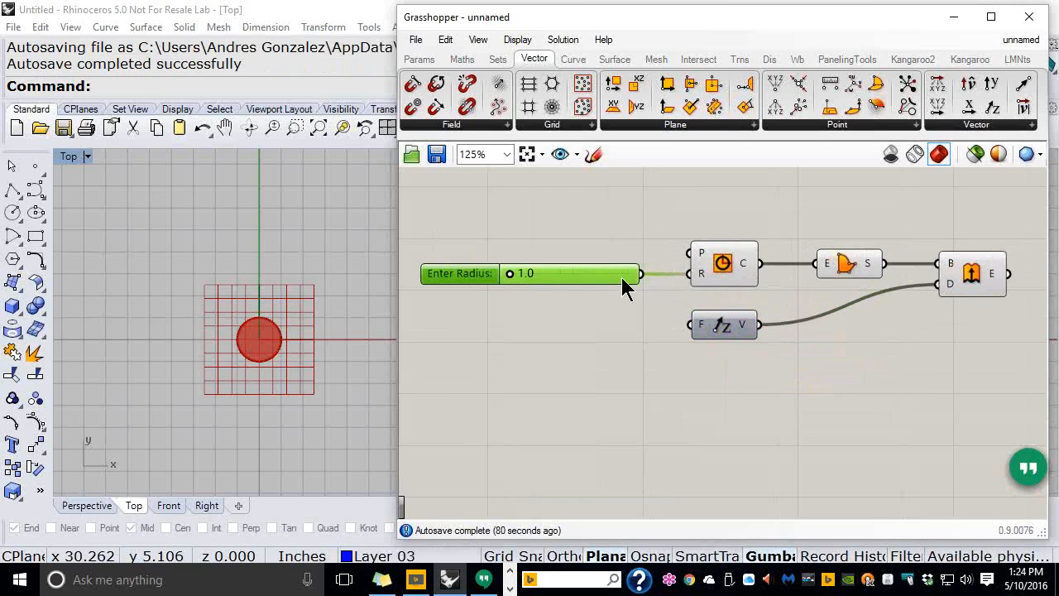
pyautogui.click(594, 335)
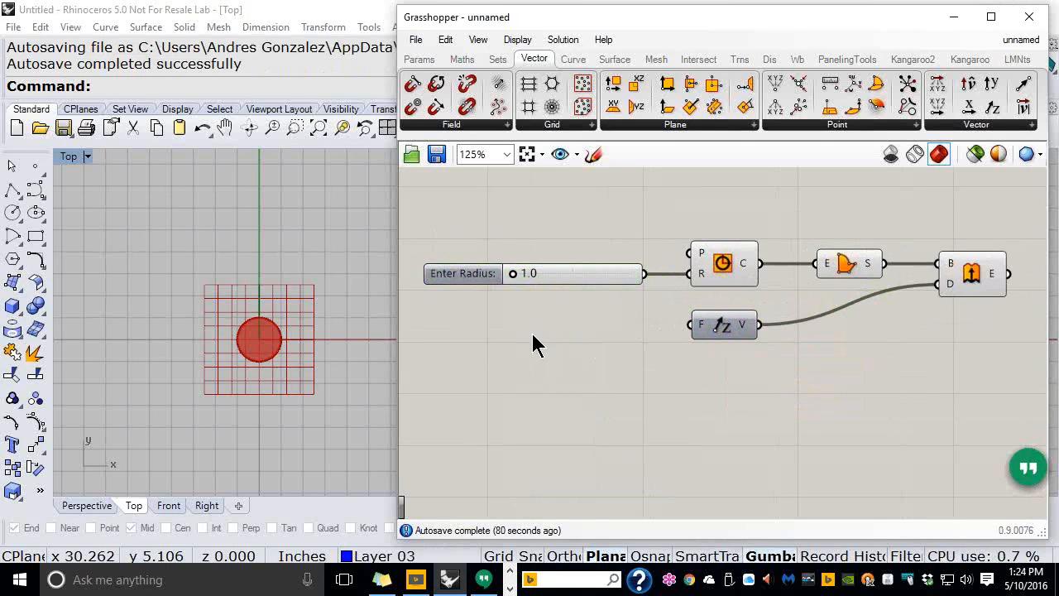
# Add a second number slider ranging from 1 to 25 (1<25.0)
pyautogui.doubleClick(486, 335)
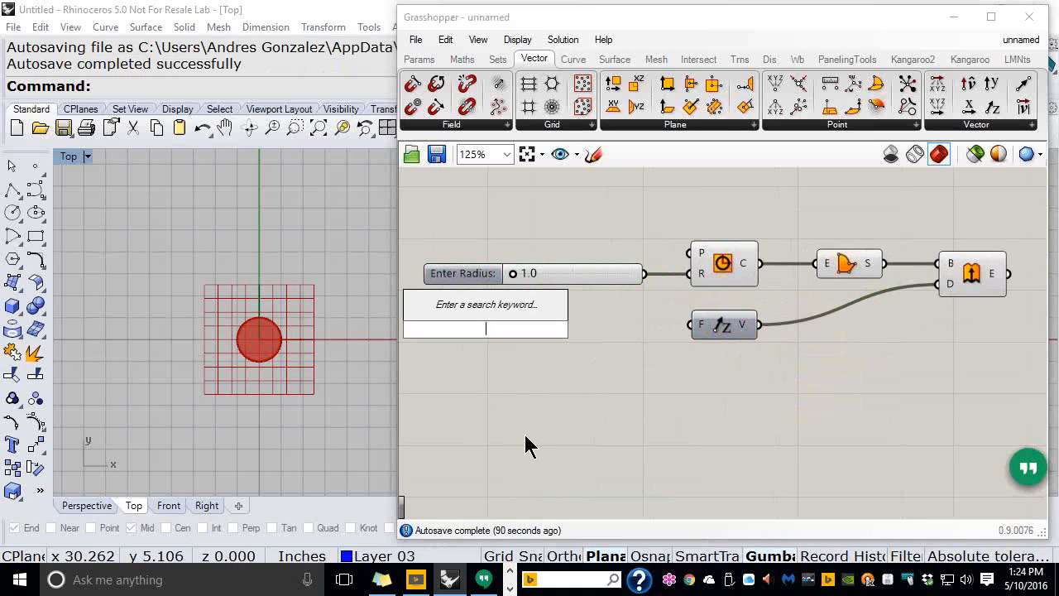
pyautogui.write('Thi')
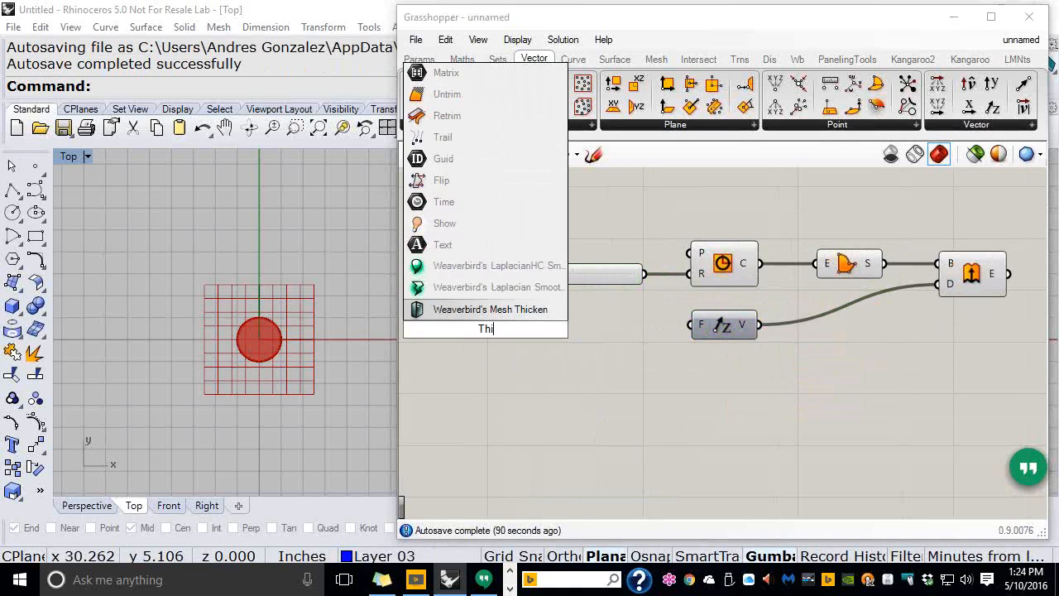
pyautogui.press('BackSpace')
pyautogui.press('BackSpace')
pyautogui.press('BackSpace')
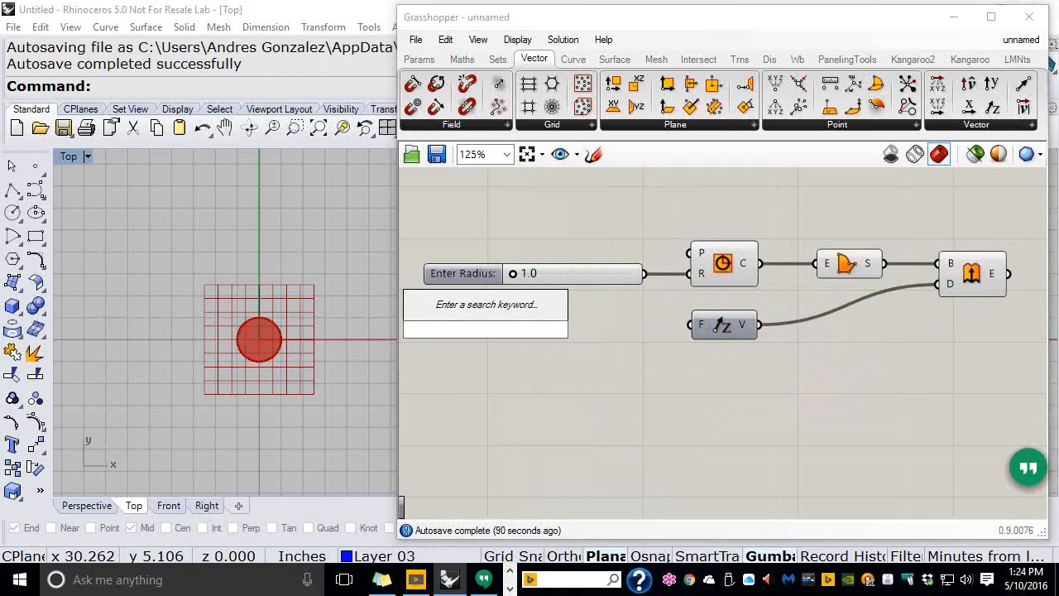
pyautogui.write('1')
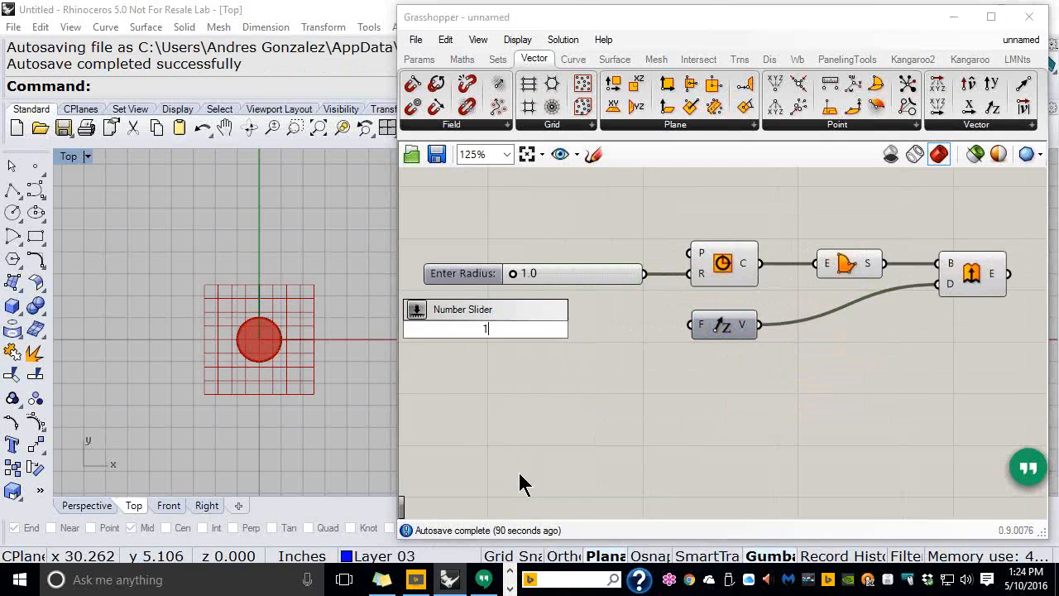
pyautogui.write('<25.0')
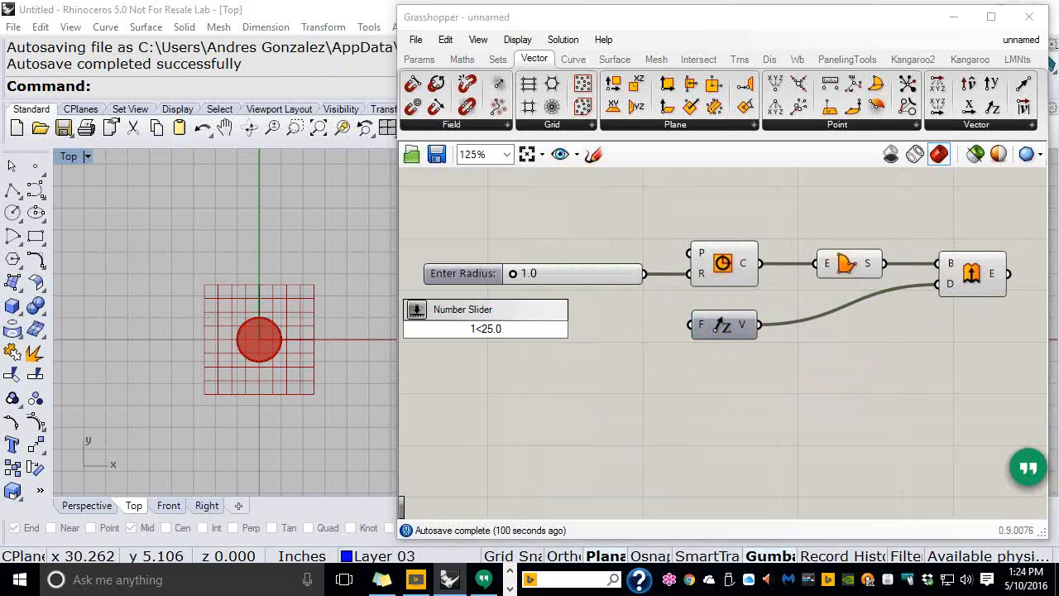
pyautogui.press('Return')
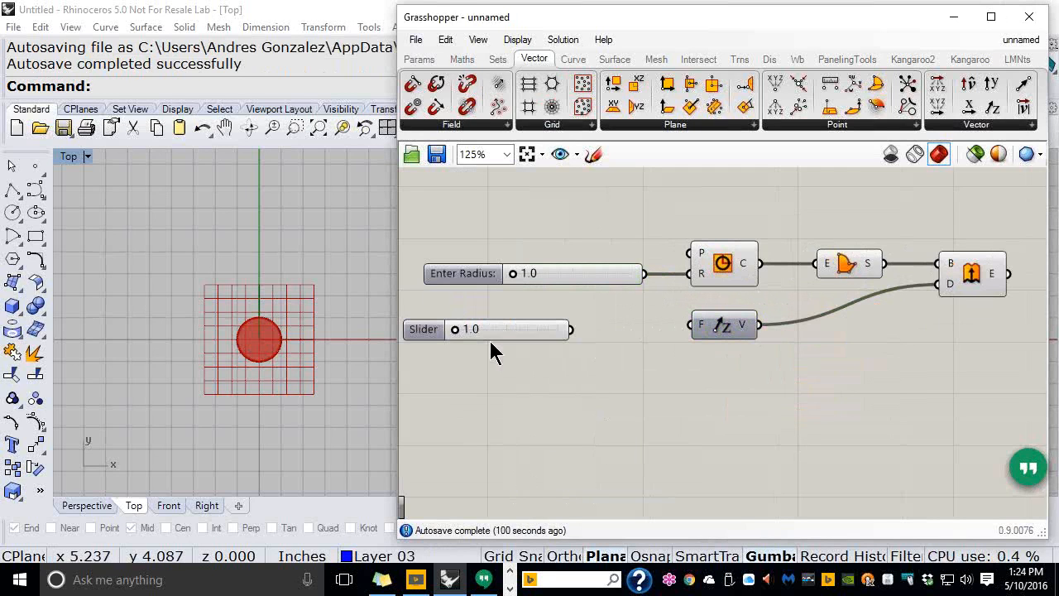
# Rename the second slider to 'Thick Z:'
pyautogui.rightClick(432, 329)
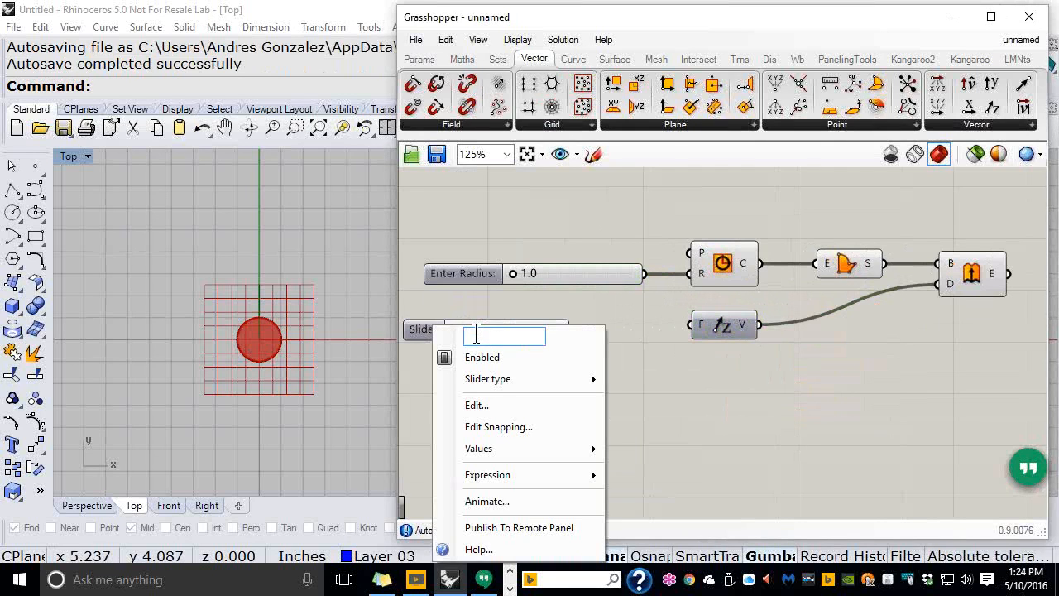
pyautogui.write('Thick Z:')
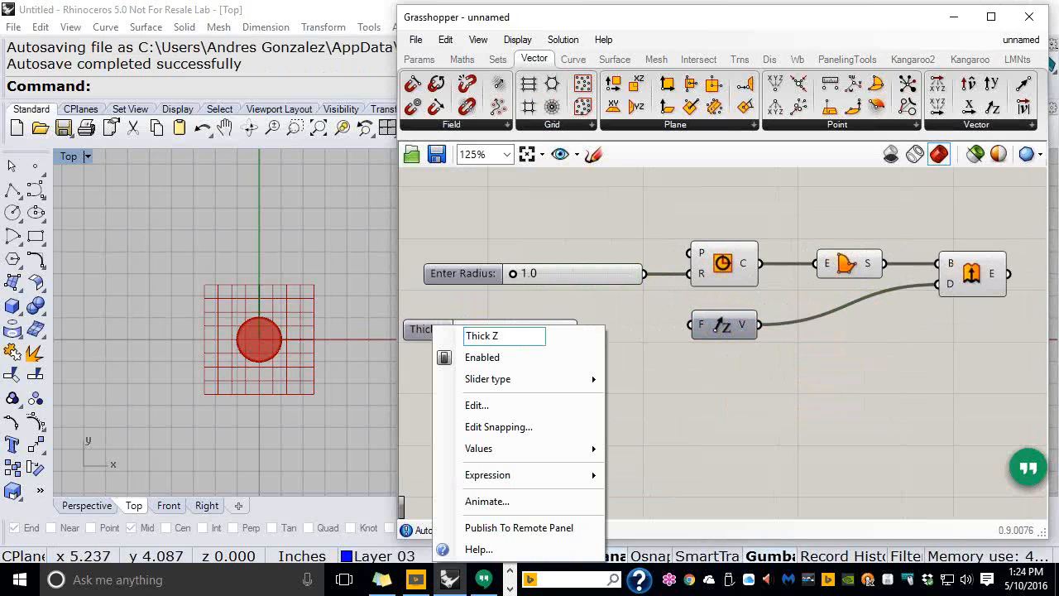
pyautogui.press('Return')
# Line up the Thick Z: slider under the Enter Radius: slider
pyautogui.click(538, 330)
pyautogui.moveTo(543, 327); pyautogui.dragTo(692, 324)
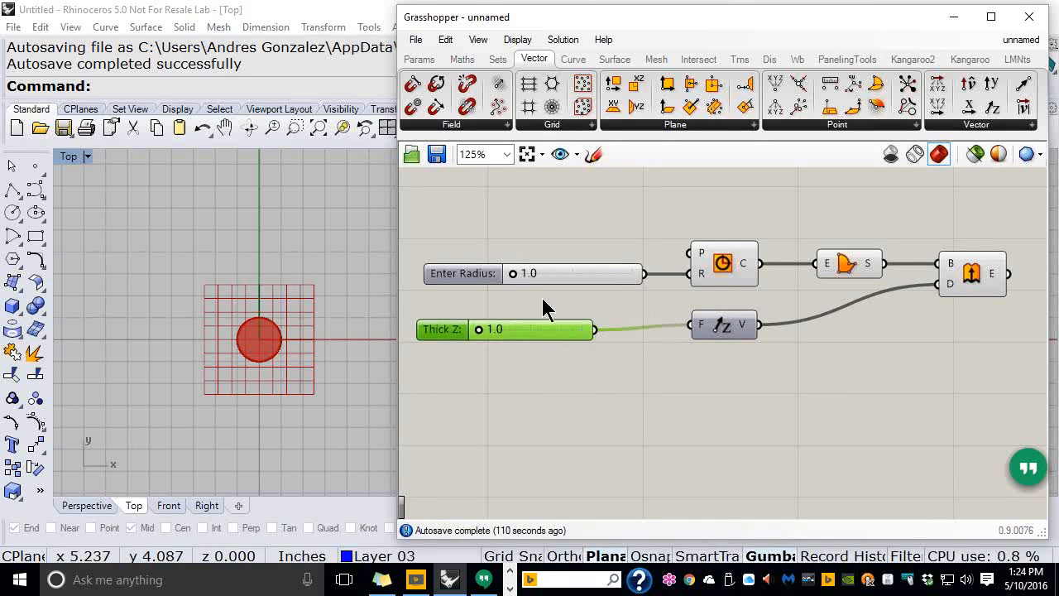
pyautogui.moveTo(531, 328)
pyautogui.mouseDown()
pyautogui.moveTo(548, 325)
pyautogui.moveTo(541, 319)
pyautogui.mouseUp()
pyautogui.moveTo(561, 234); pyautogui.dragTo(513, 372)
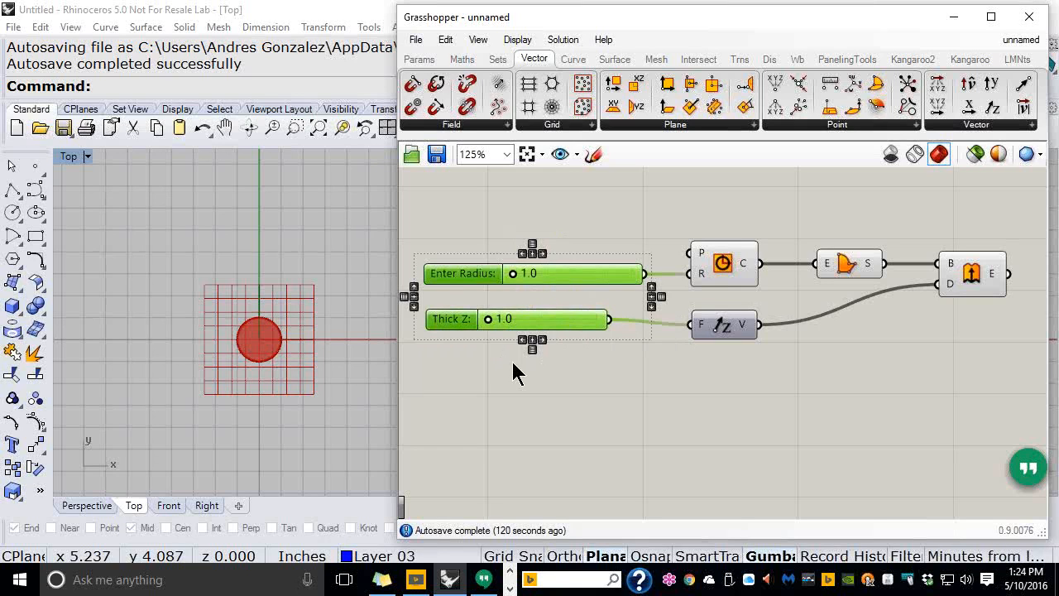
pyautogui.click(549, 371)
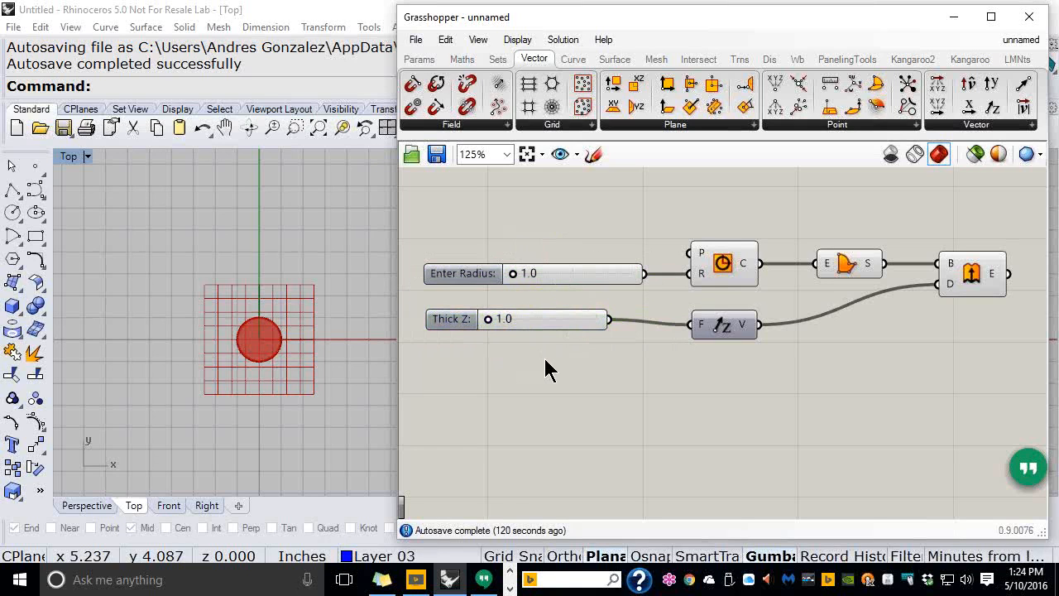
# Show the Remote Control Panel from the View menu and place it over the Rhino viewport
pyautogui.click(479, 40)
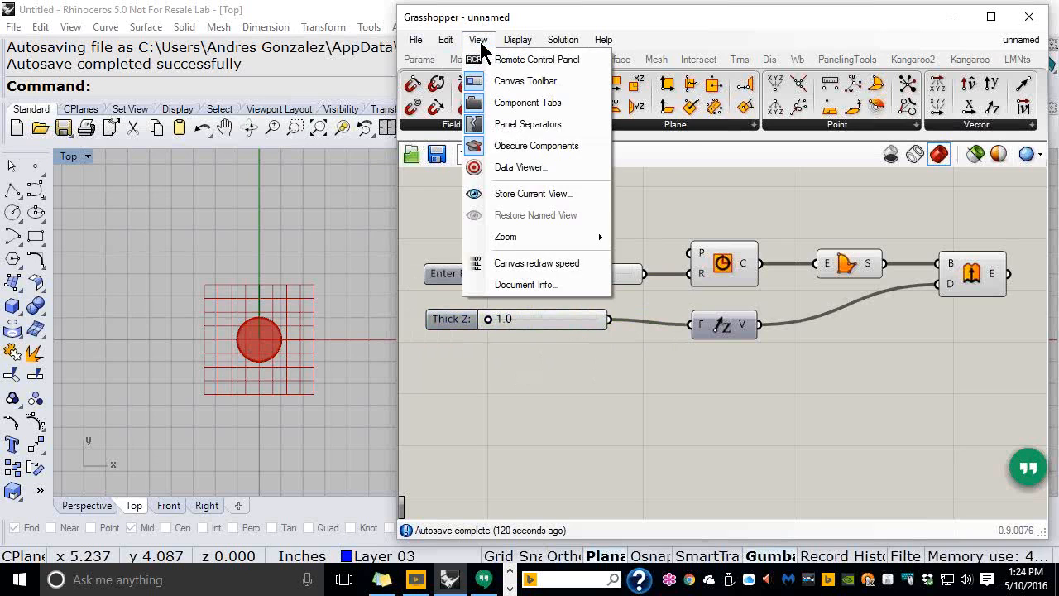
pyautogui.click(528, 60)
pyautogui.moveTo(306, 90); pyautogui.dragTo(245, 130)
pyautogui.click(343, 131)
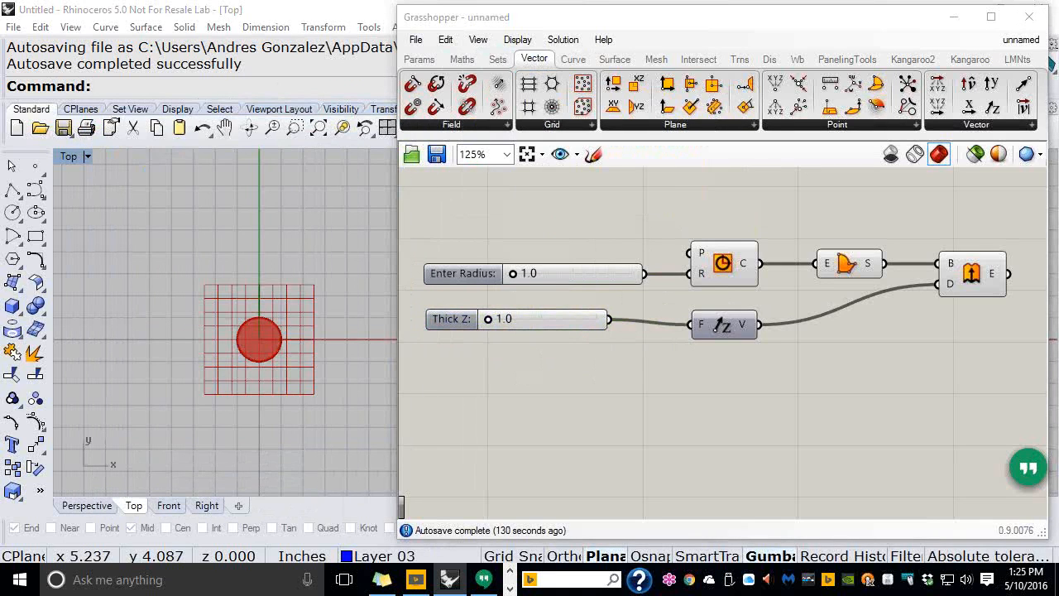
pyautogui.moveTo(468, 24)
pyautogui.mouseDown()
pyautogui.moveTo(469, 45)
pyautogui.moveTo(468, 24)
pyautogui.mouseUp()
pyautogui.moveTo(427, 214)
pyautogui.mouseDown()
pyautogui.moveTo(494, 46)
pyautogui.moveTo(453, 82)
pyautogui.mouseUp()
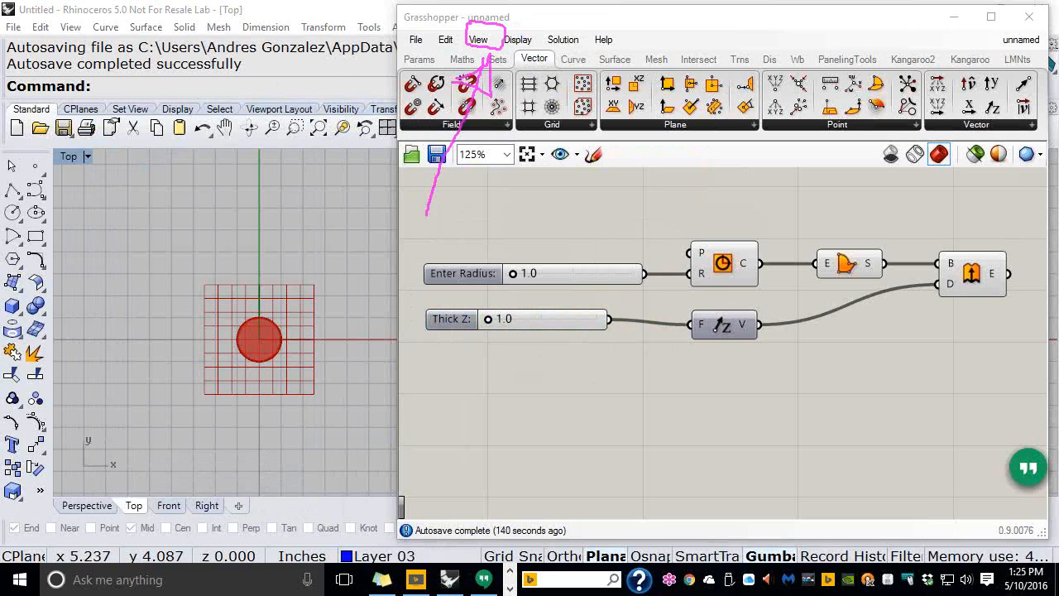
pyautogui.press('Escape')
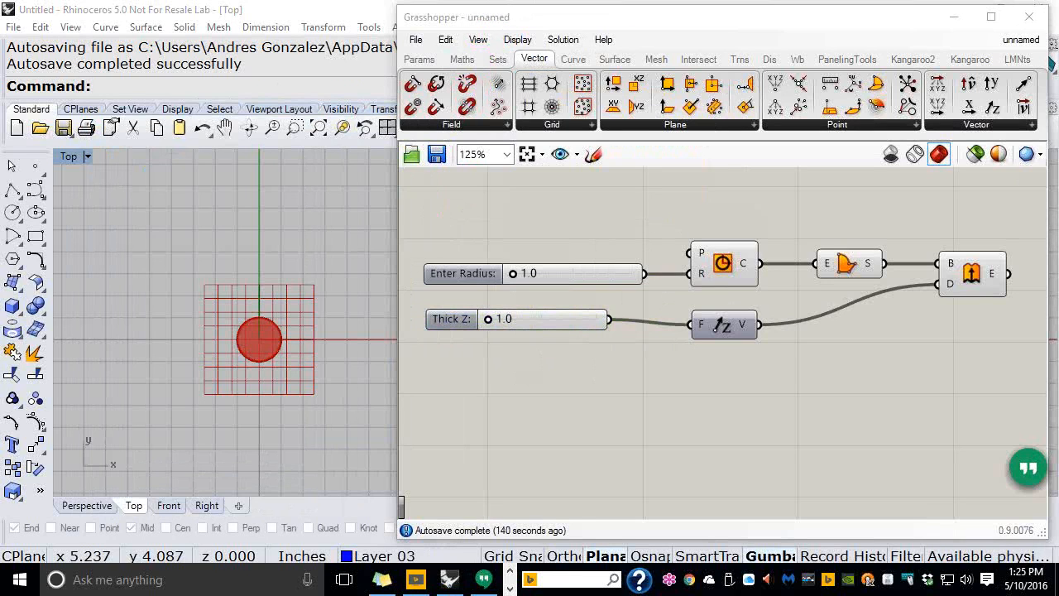
pyautogui.click(476, 40)
pyautogui.click(481, 58)
pyautogui.moveTo(216, 130)
pyautogui.mouseDown()
pyautogui.moveTo(208, 134)
pyautogui.moveTo(223, 135)
pyautogui.mouseUp()
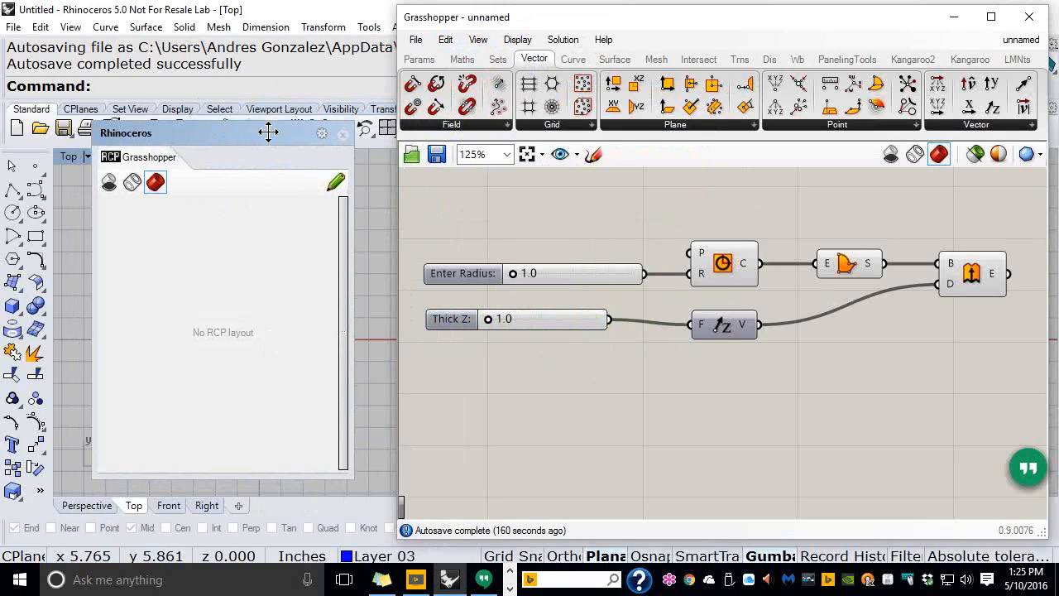
# Publish the Enter Radius: and Thick Z: sliders to the Remote Control Panel
pyautogui.moveTo(261, 133); pyautogui.dragTo(260, 141)
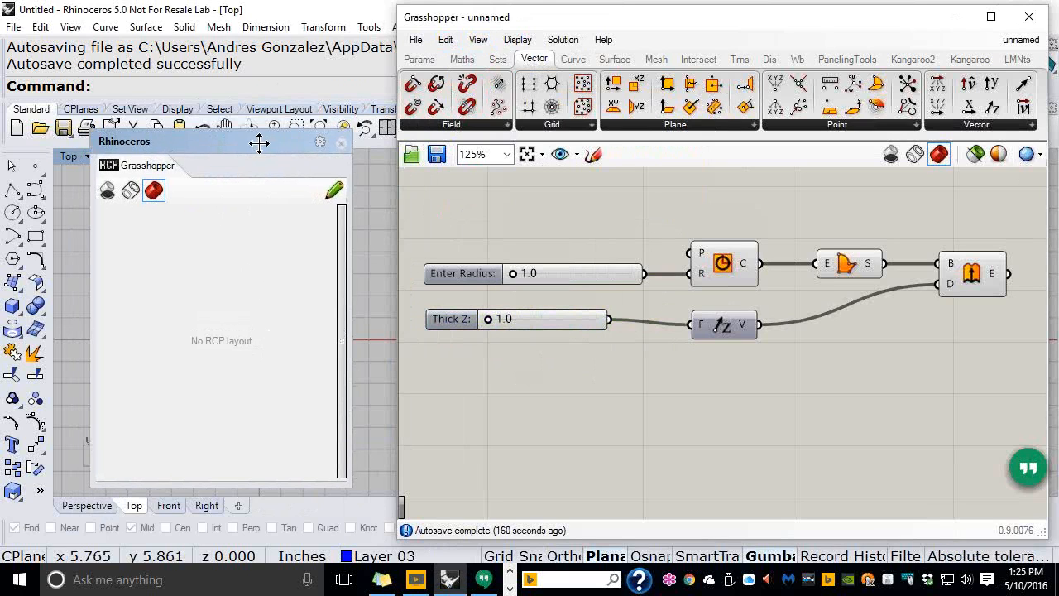
pyautogui.rightClick(460, 272)
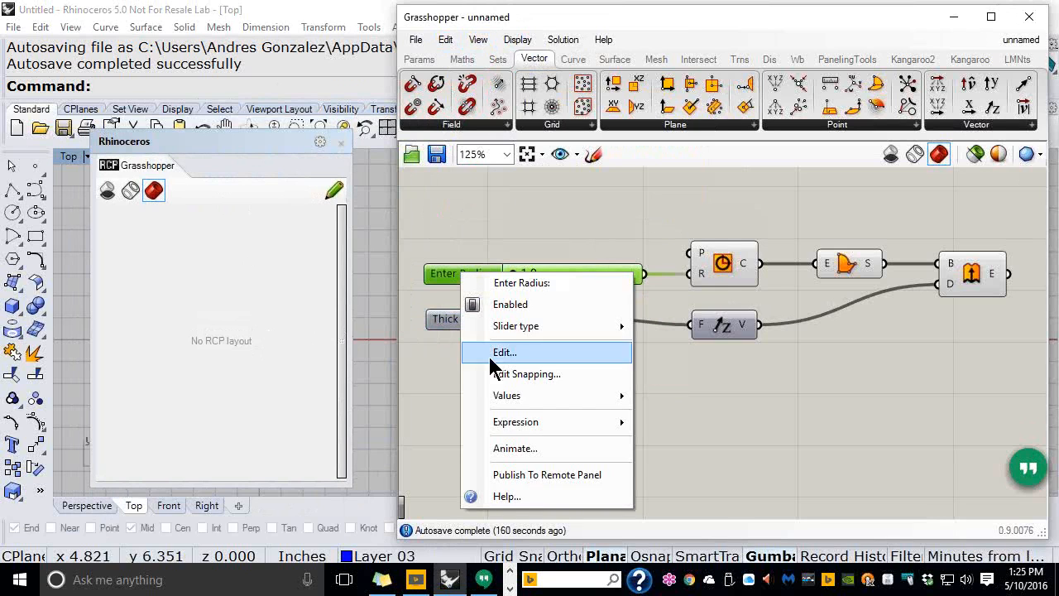
pyautogui.click(520, 474)
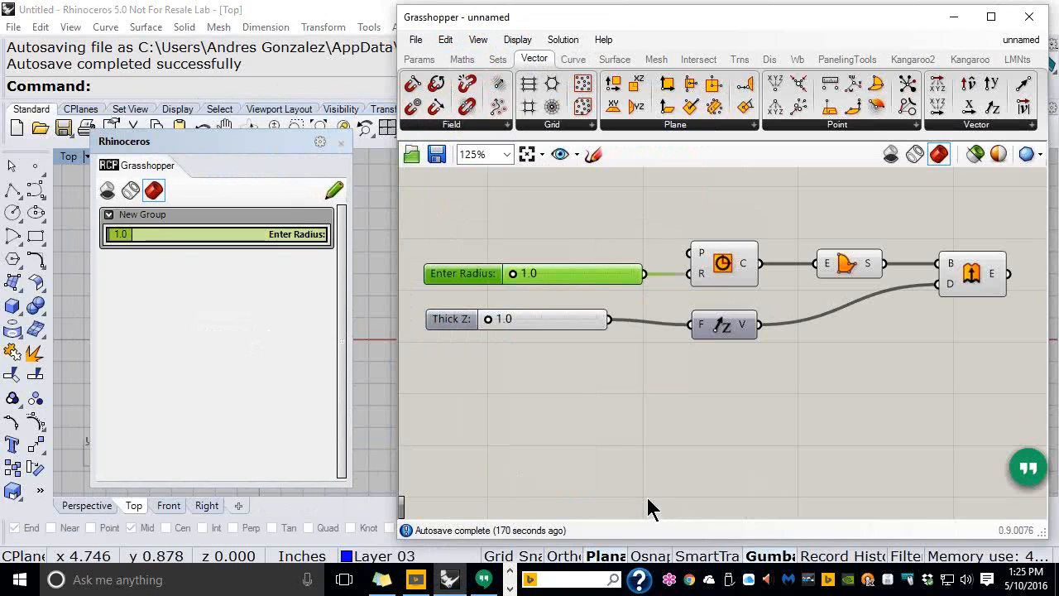
pyautogui.click(454, 322)
pyautogui.rightClick(450, 323)
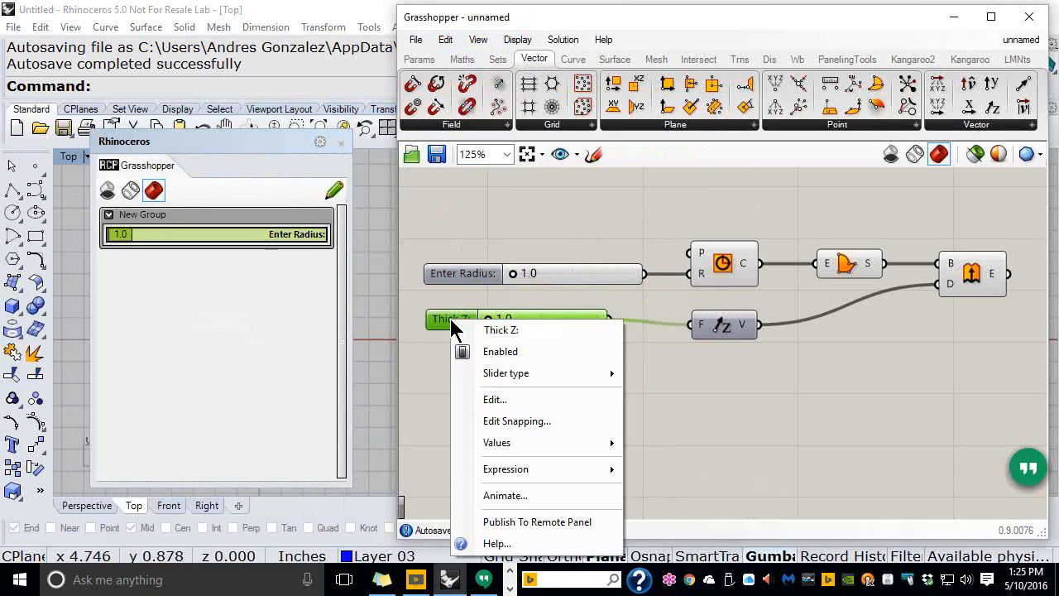
pyautogui.click(500, 522)
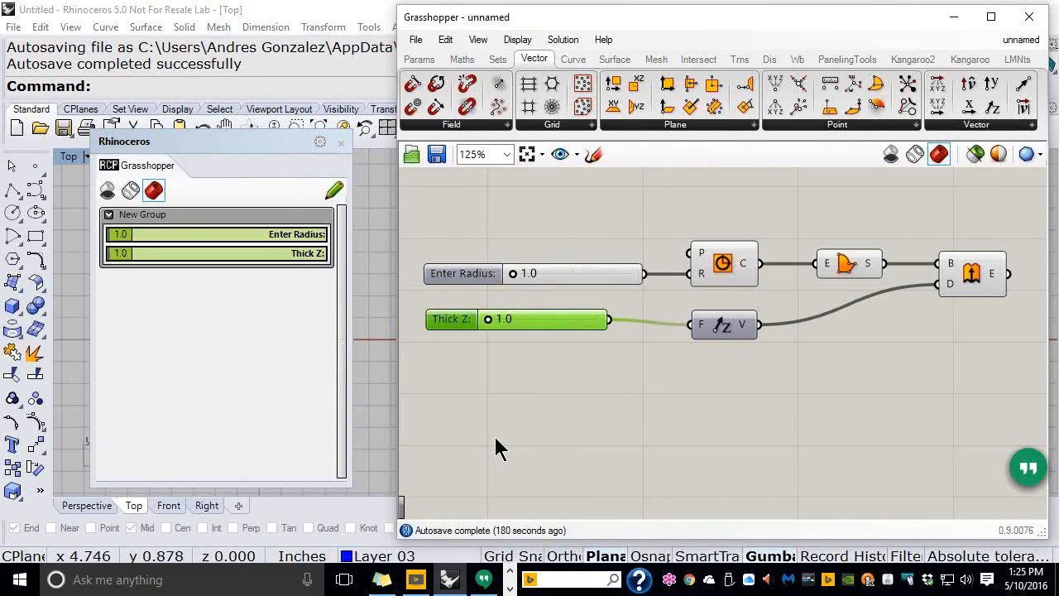
# Add a separator between the sliders and a custom label above them in the panel
pyautogui.click(334, 193)
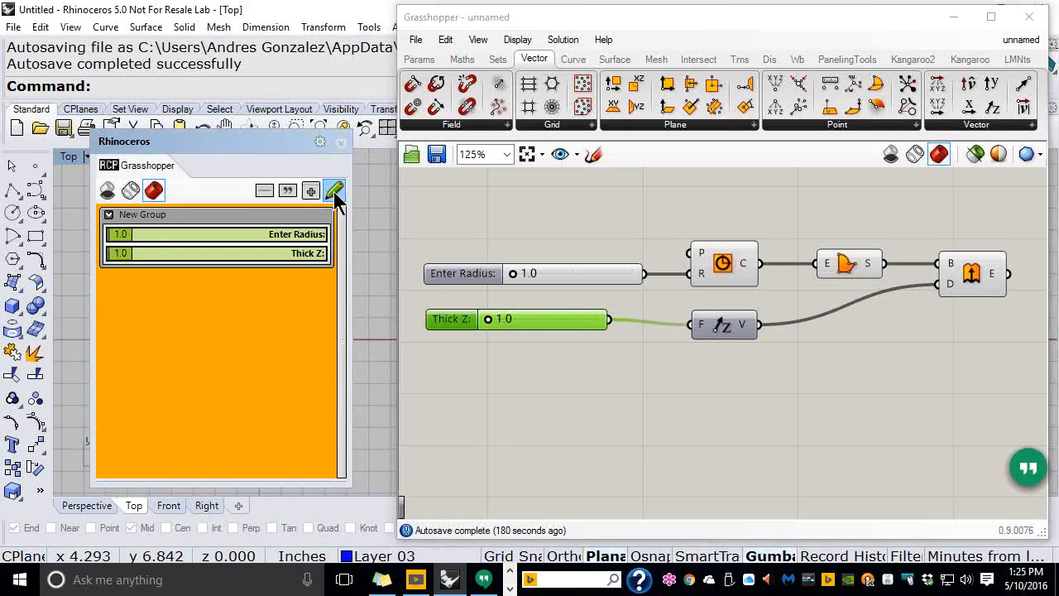
pyautogui.click(265, 192)
pyautogui.moveTo(207, 267); pyautogui.dragTo(207, 248)
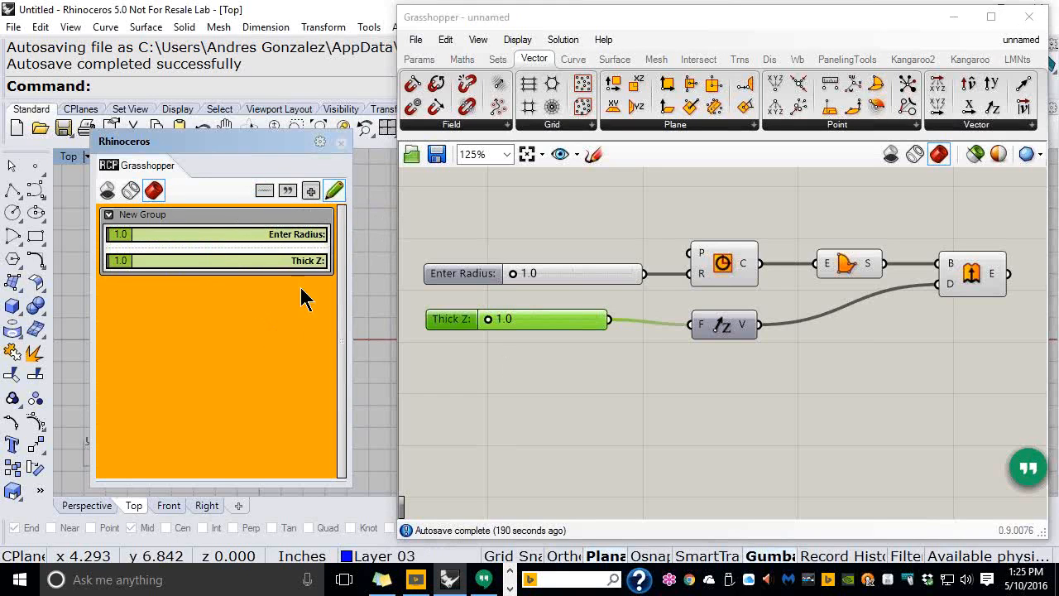
pyautogui.click(291, 188)
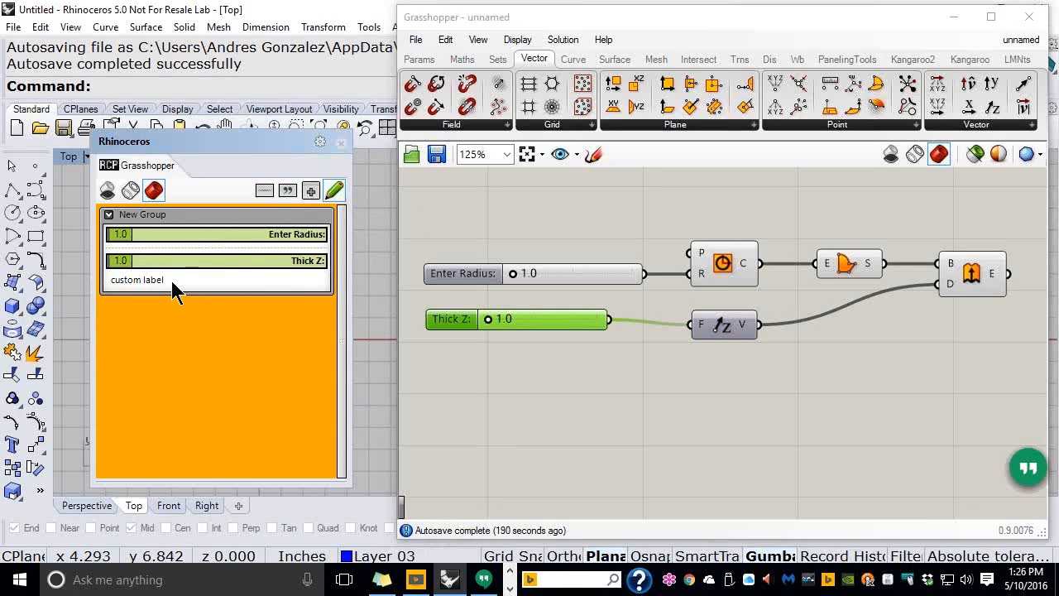
pyautogui.click(311, 197)
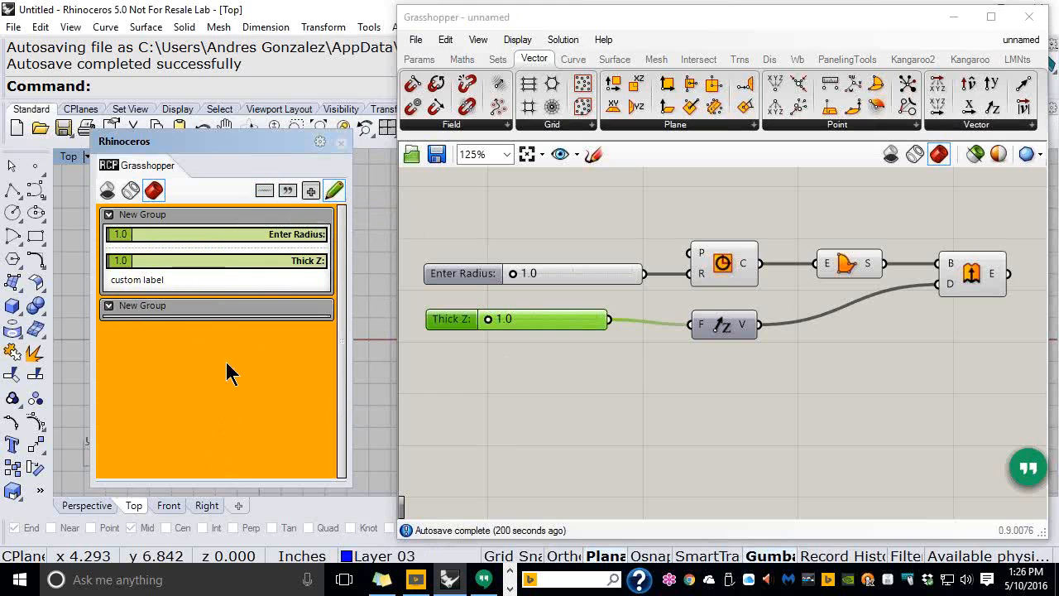
pyautogui.moveTo(152, 280); pyautogui.dragTo(157, 235)
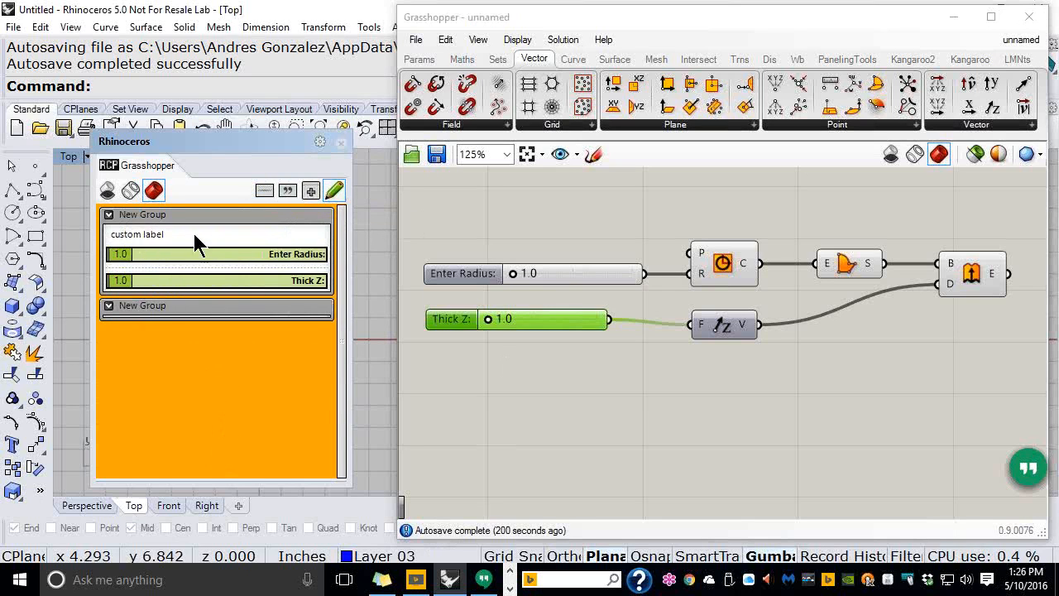
pyautogui.click(334, 190)
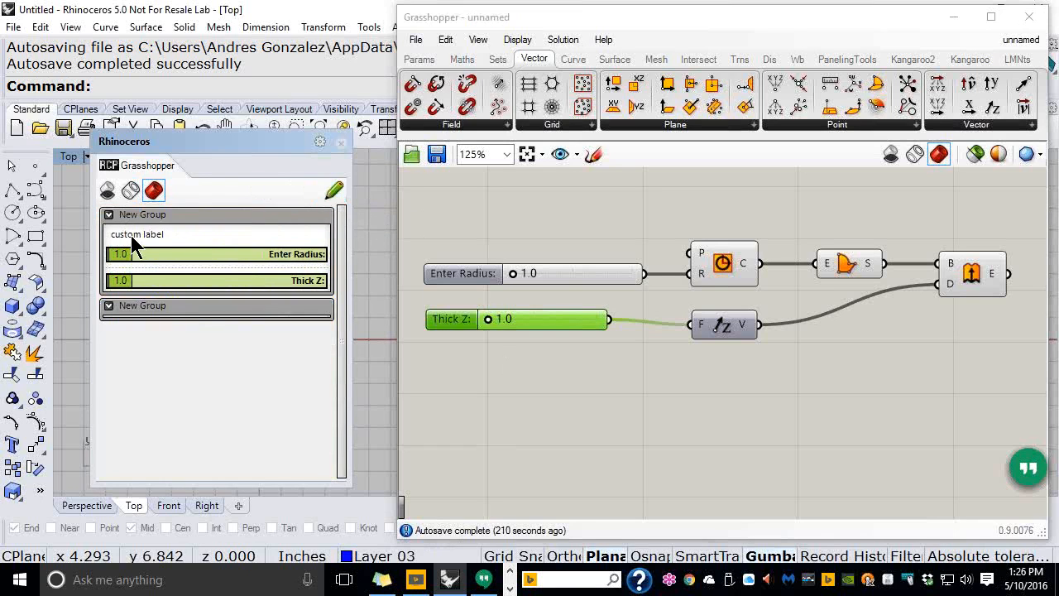
pyautogui.click(512, 421)
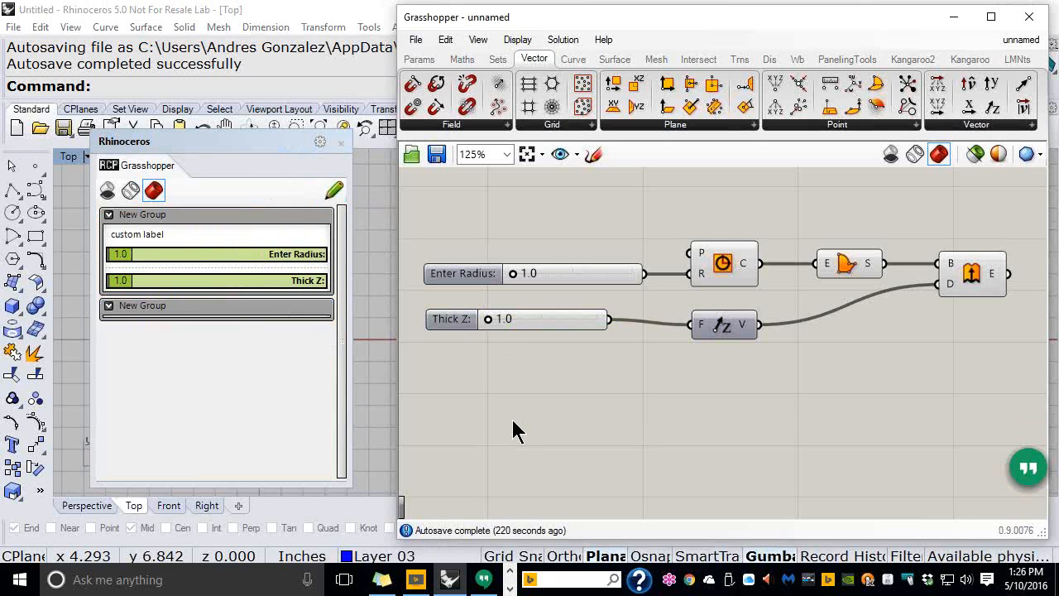
# Change the panel's custom label text to 'Thick of a Circle!!'
pyautogui.click(336, 189)
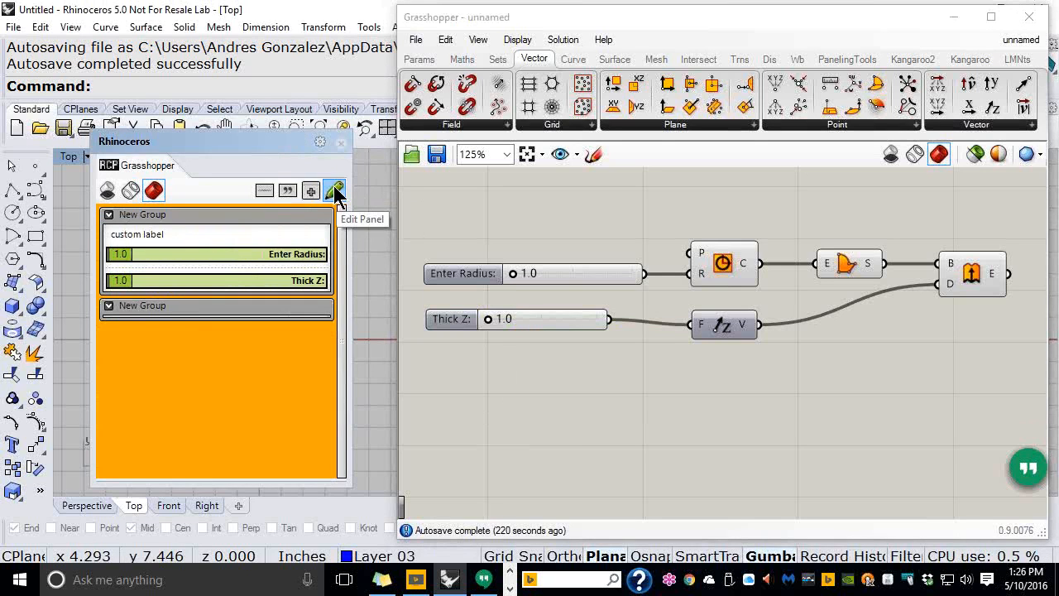
pyautogui.doubleClick(126, 235)
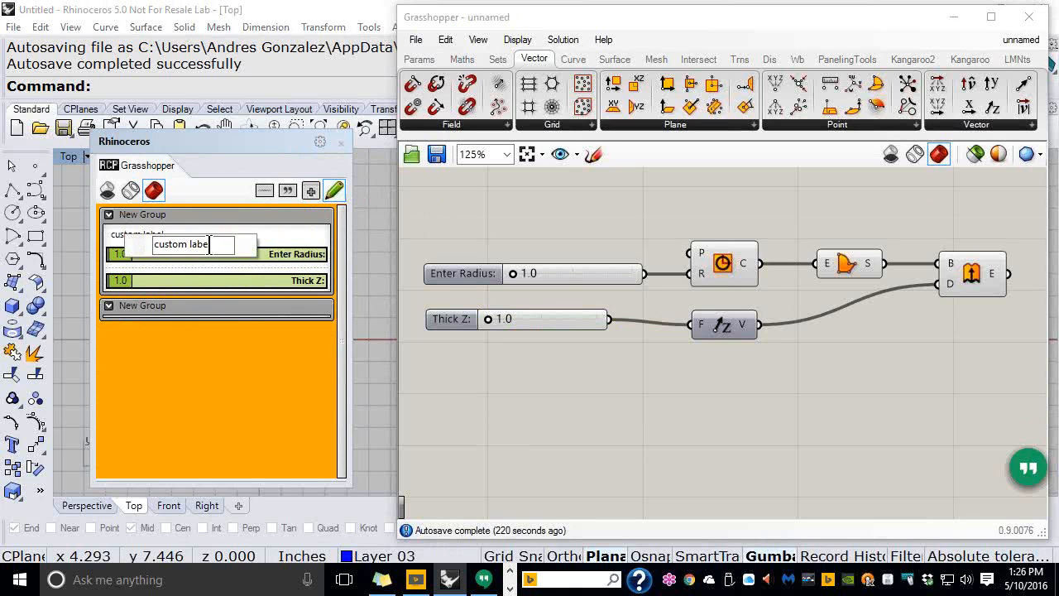
pyautogui.moveTo(214, 246); pyautogui.dragTo(155, 248)
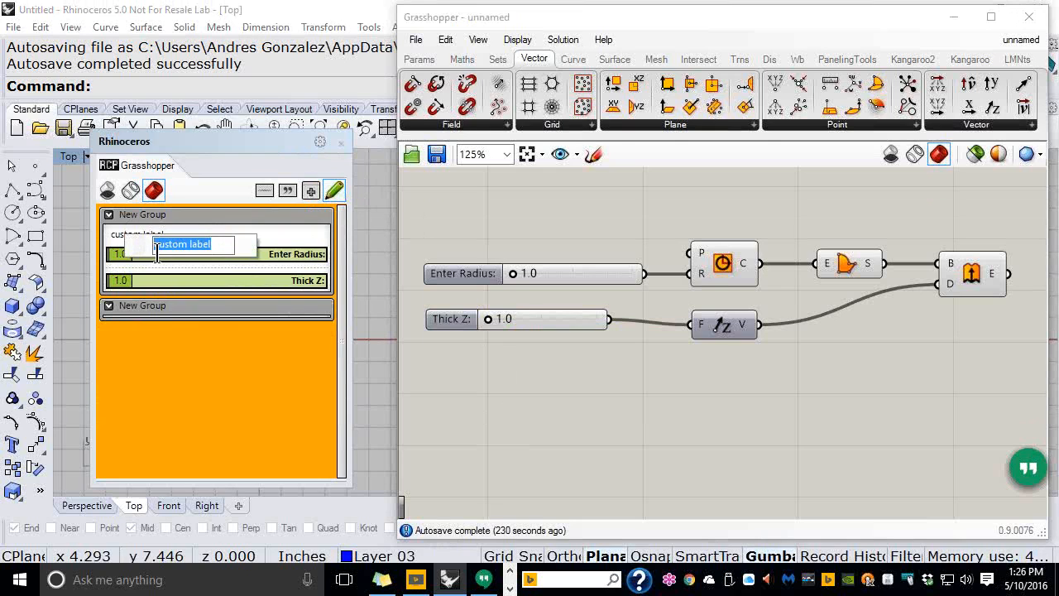
pyautogui.write('Thick')
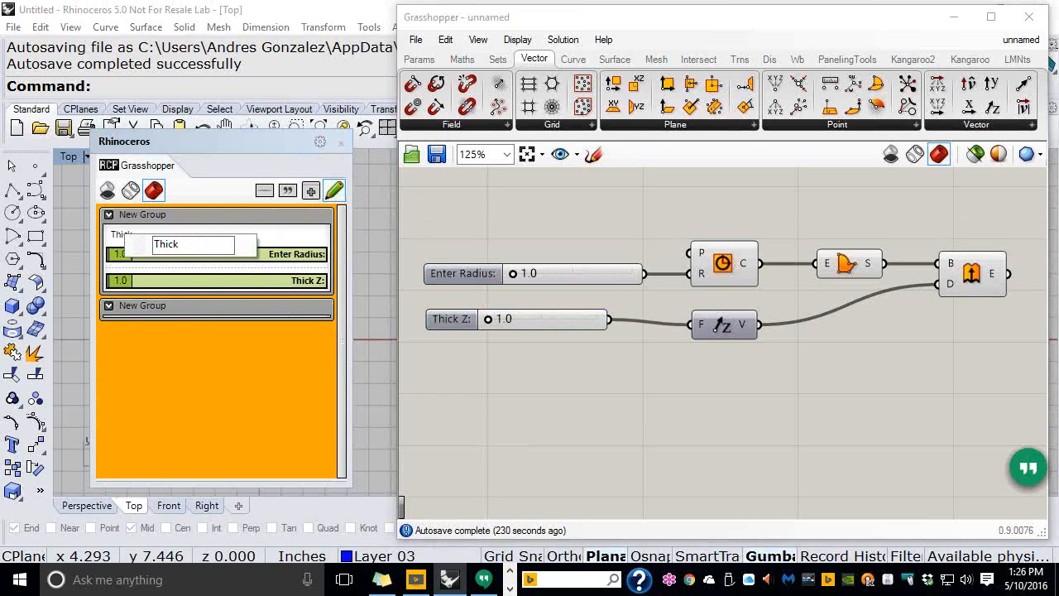
pyautogui.write(' of a Circle')
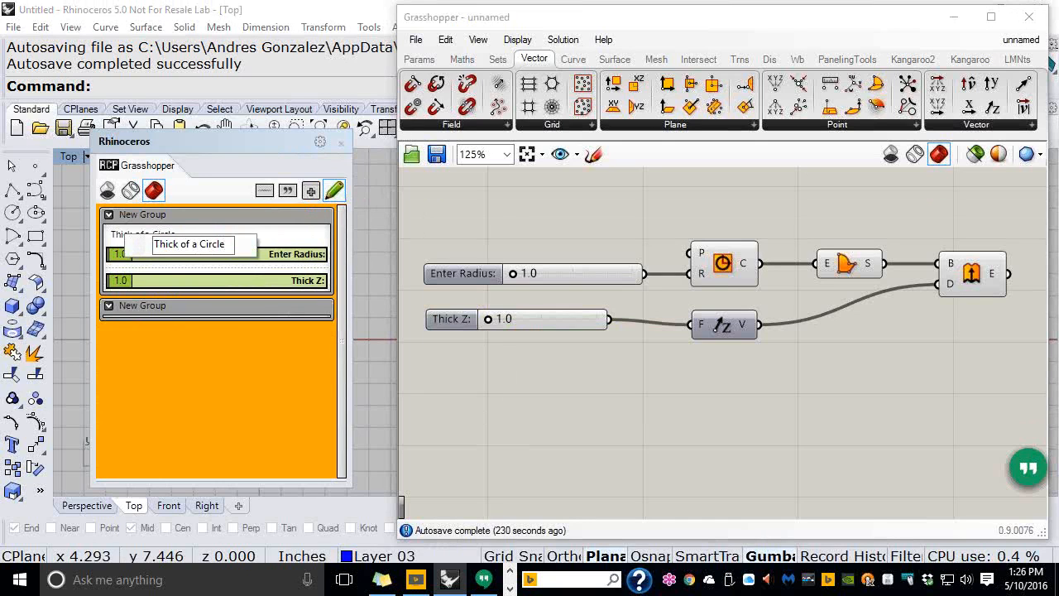
pyautogui.write('!!')
pyautogui.press('Return')
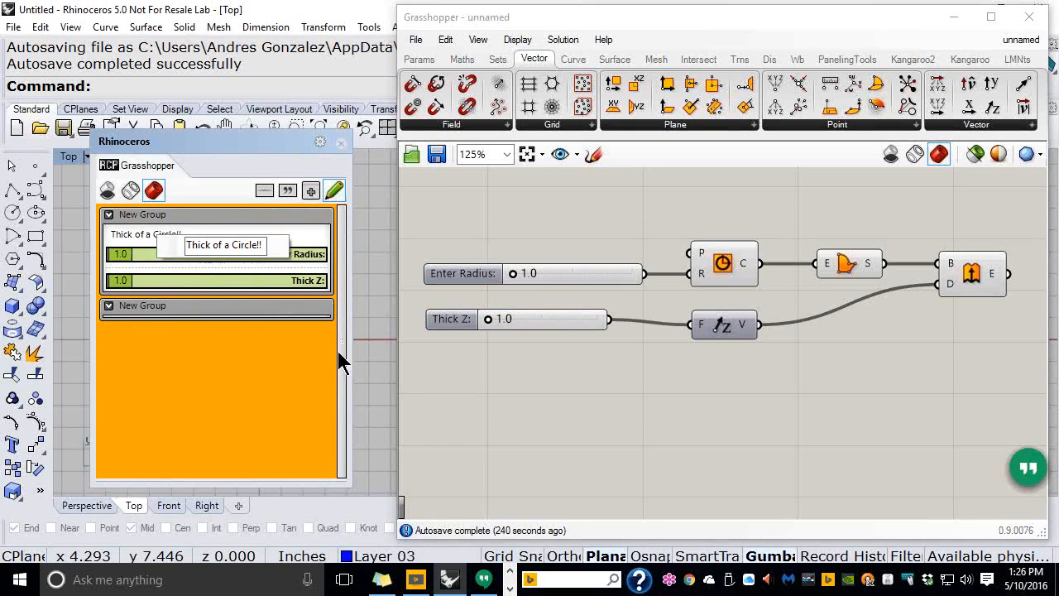
pyautogui.click(365, 348)
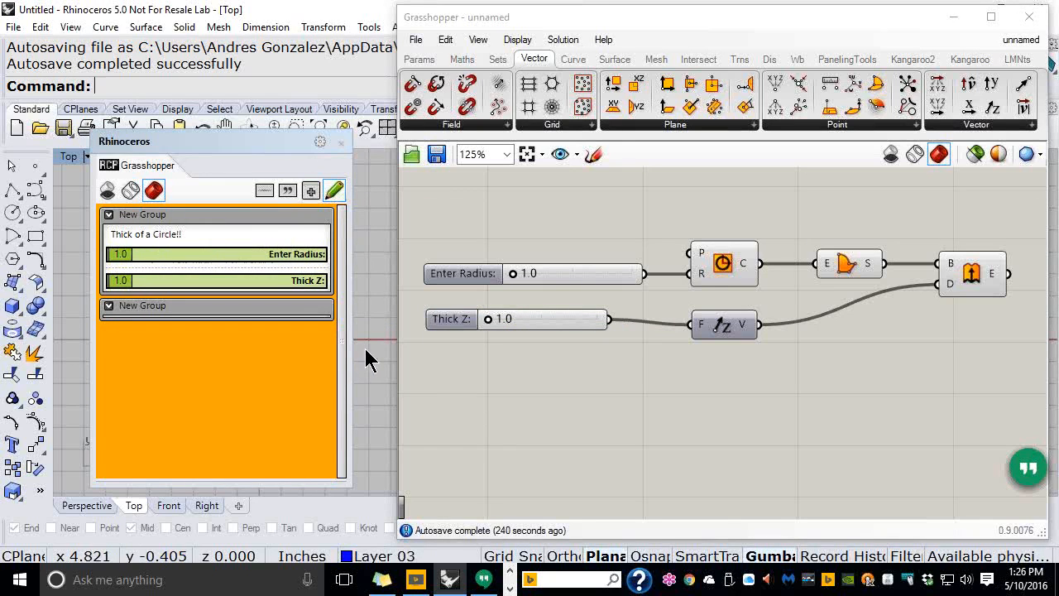
pyautogui.click(336, 191)
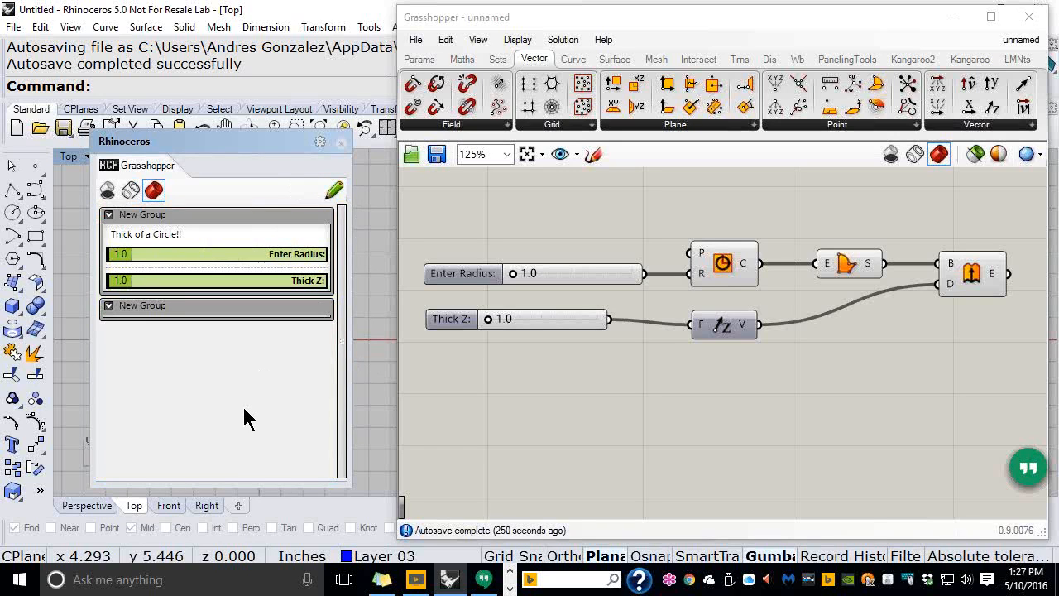
# Save the definition as 004_Remote_Control_002
pyautogui.click(416, 40)
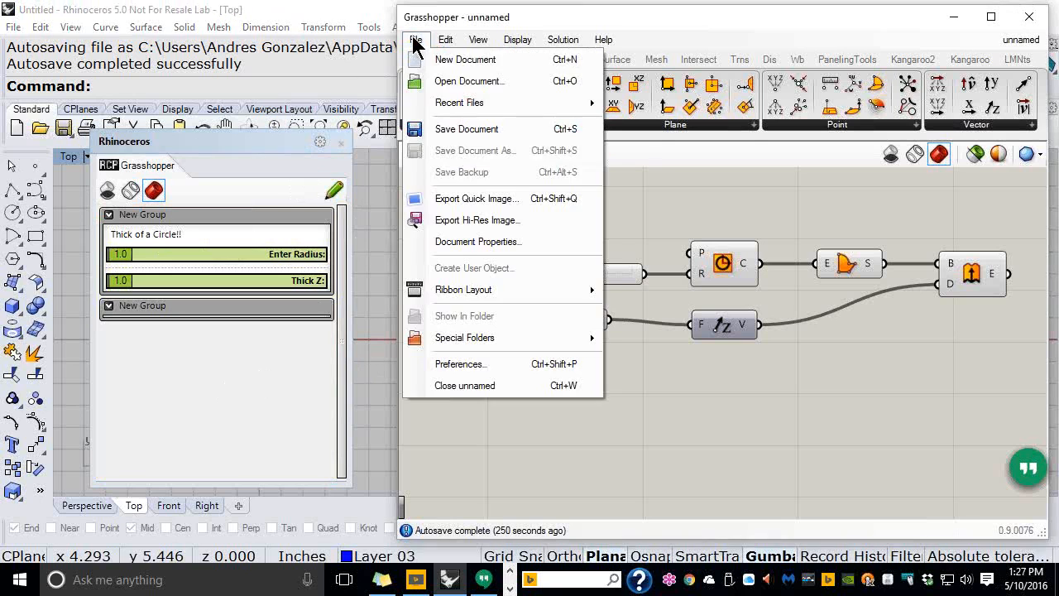
pyautogui.click(441, 130)
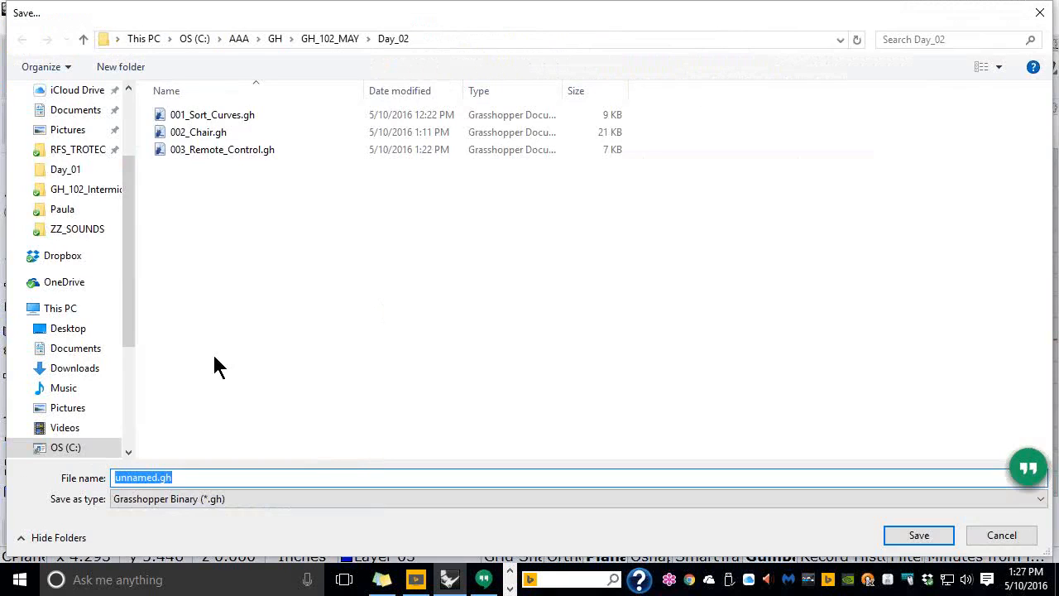
pyautogui.write('004')
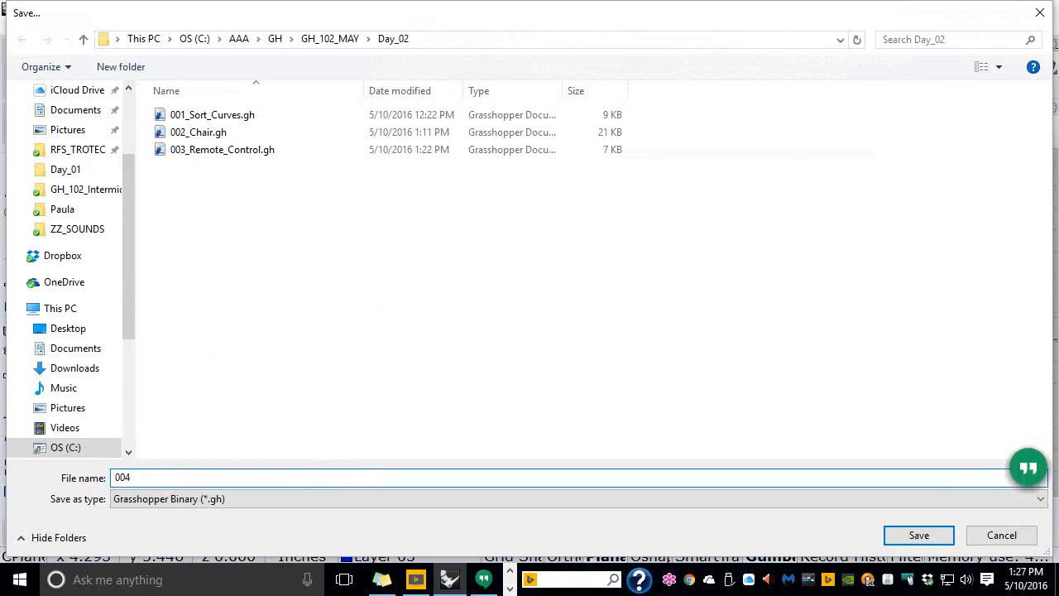
pyautogui.write('_Remote')
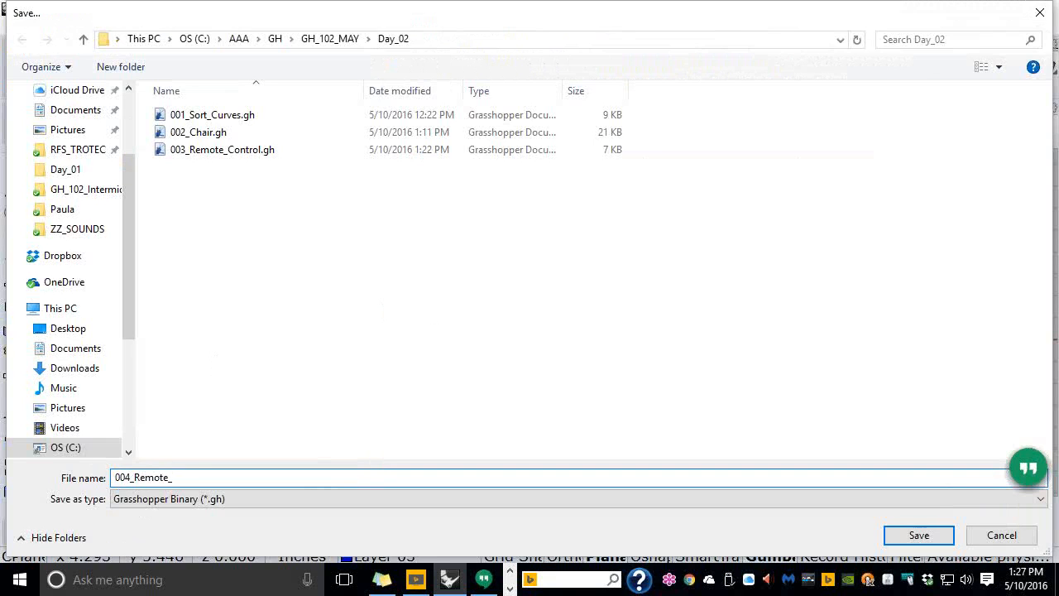
pyautogui.write('_Th')
pyautogui.press('BackSpace')
pyautogui.press('BackSpace')
pyautogui.write('Control_002')
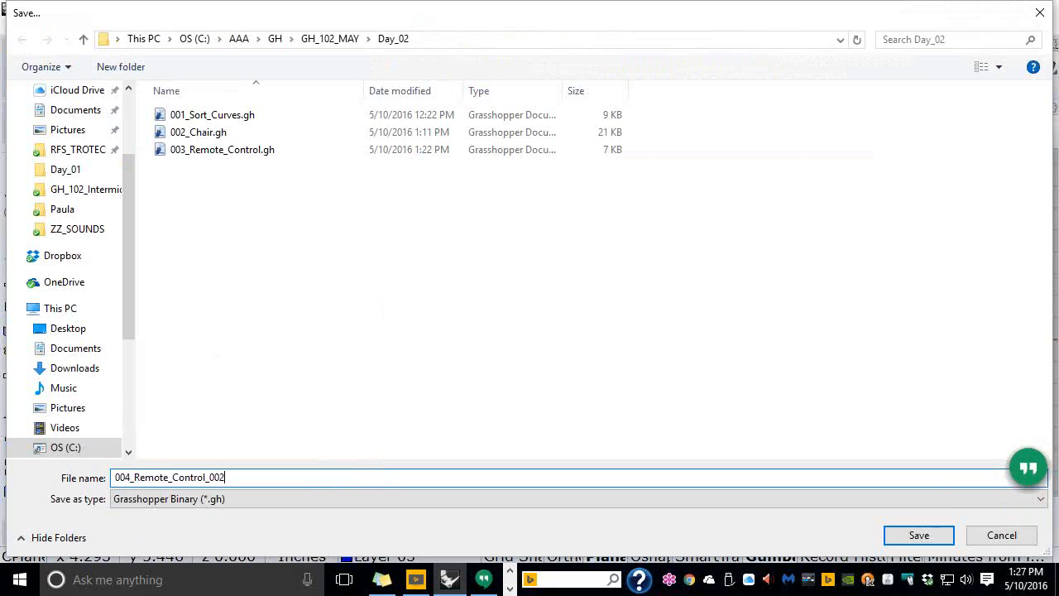
pyautogui.click(914, 537)
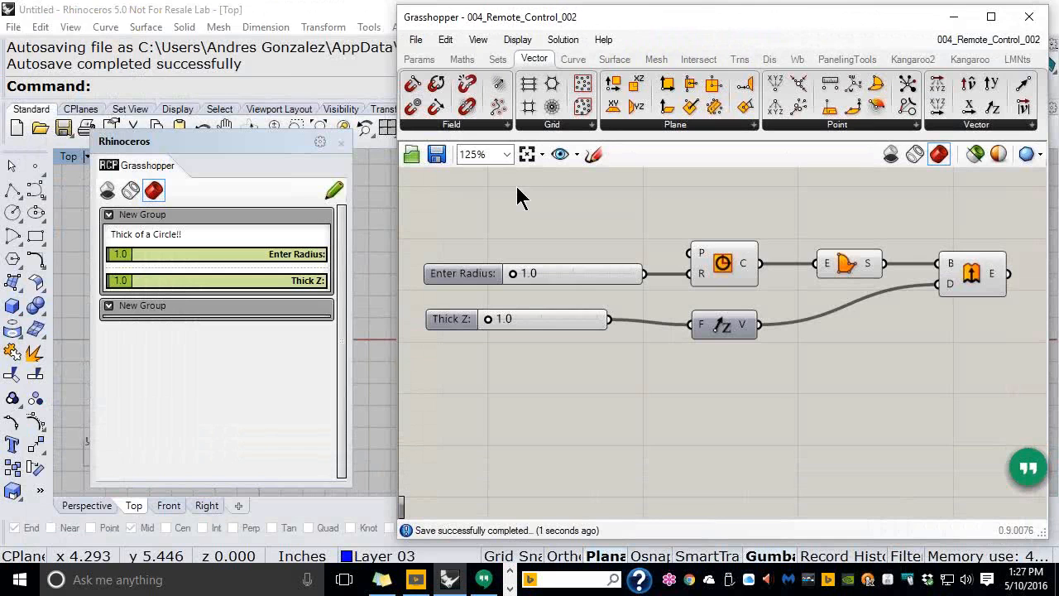
# Close the remote panel and the definition, then open 003_Remote_Control.gh
pyautogui.click(340, 141)
pyautogui.click(416, 40)
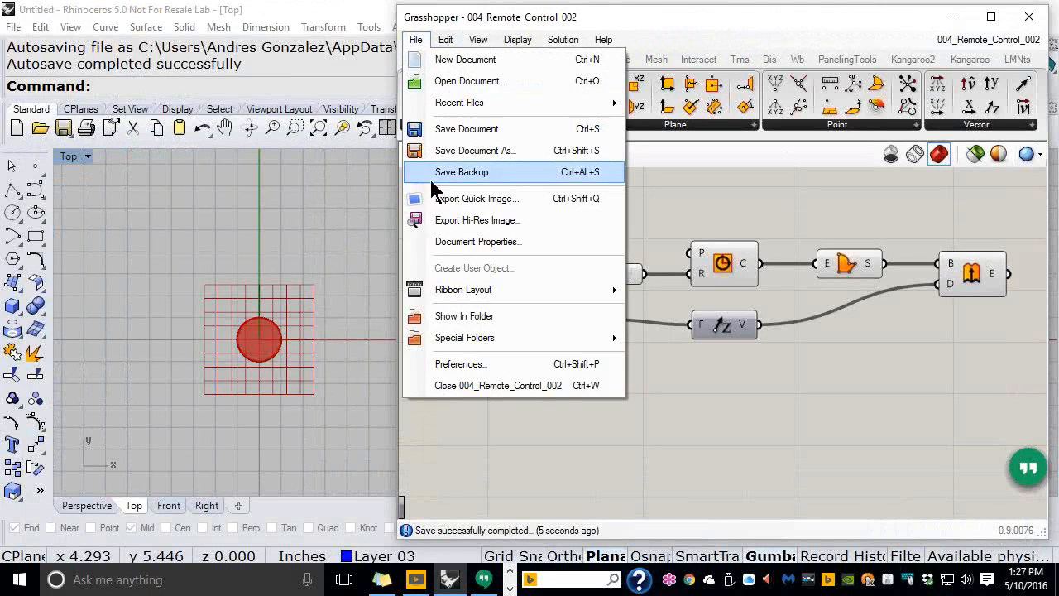
pyautogui.click(437, 389)
pyautogui.click(416, 39)
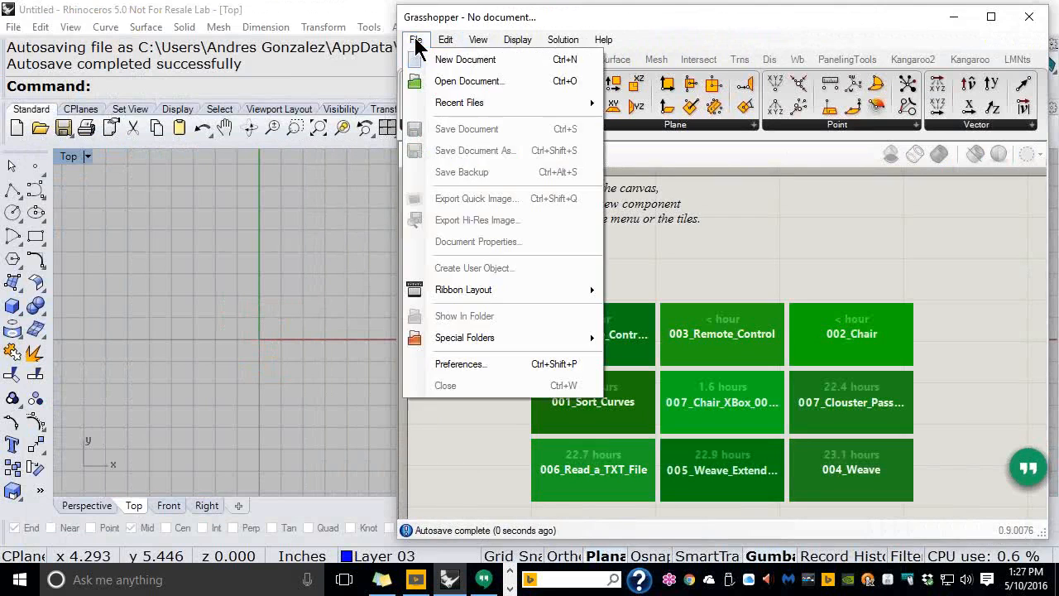
pyautogui.click(436, 82)
pyautogui.click(382, 153)
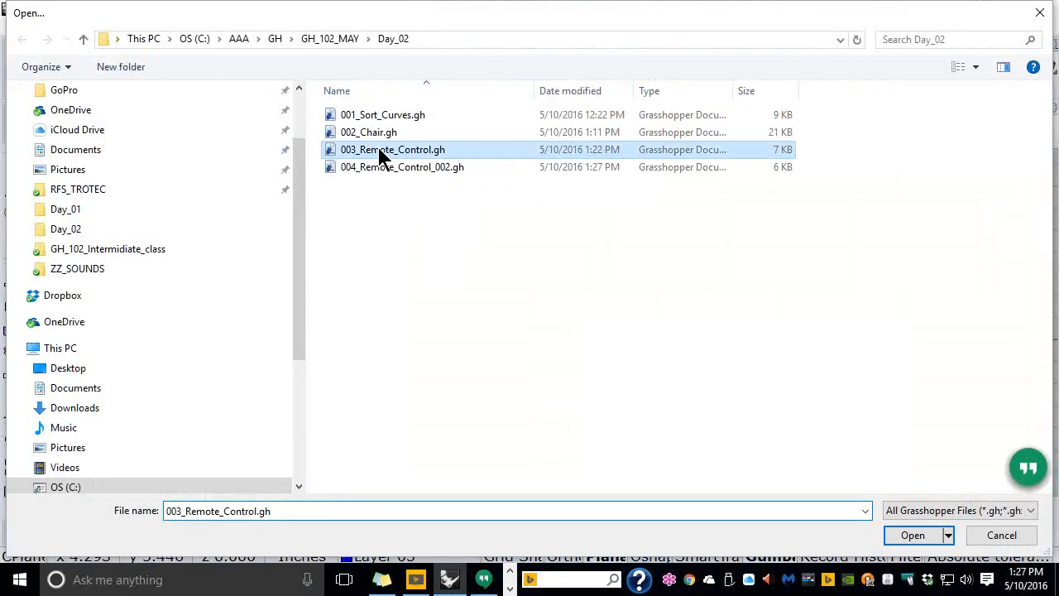
pyautogui.click(912, 535)
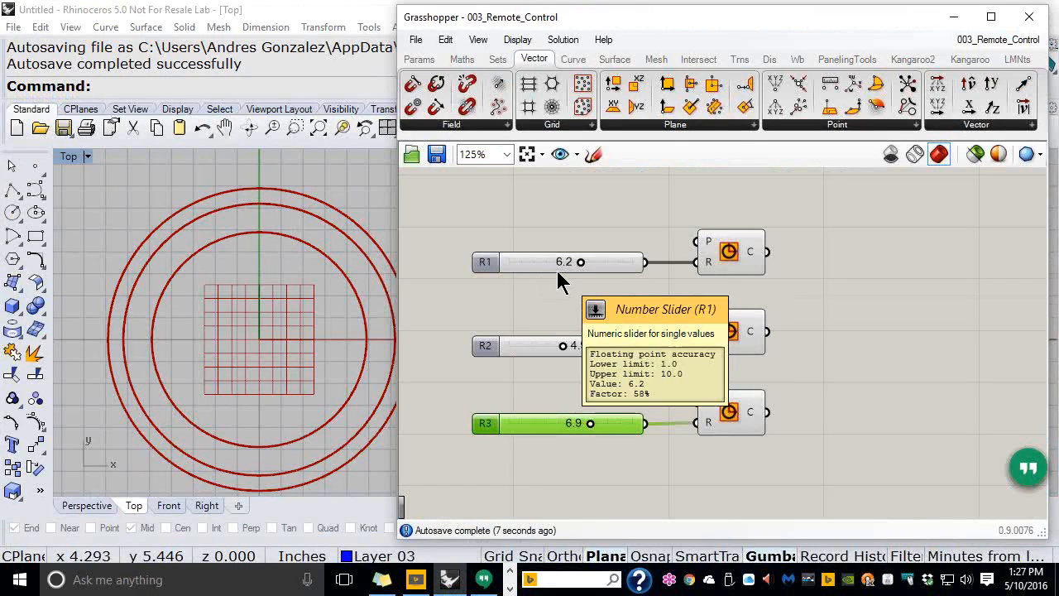
pyautogui.click(880, 248)
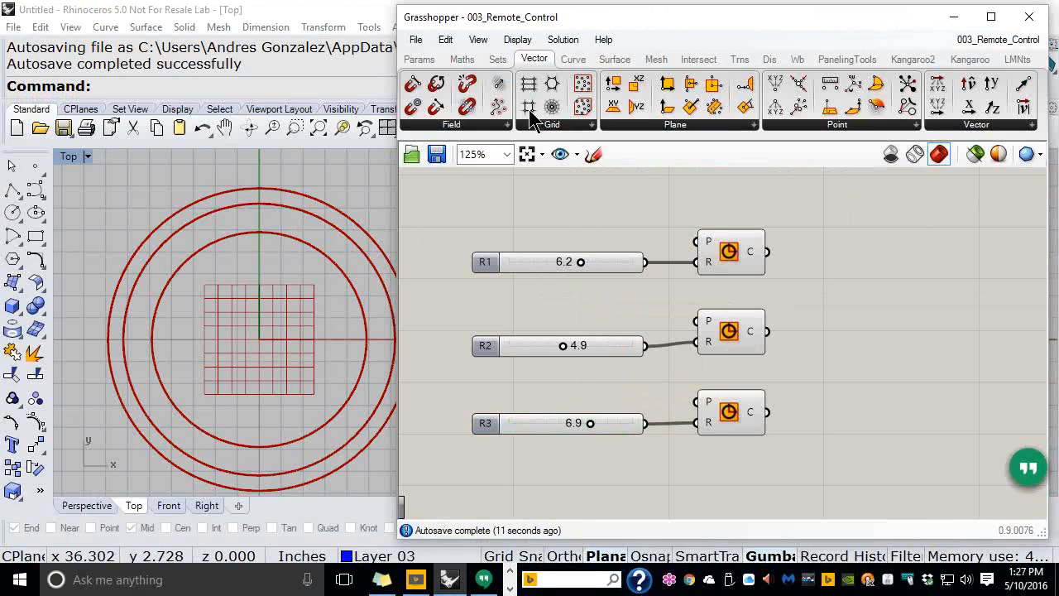
# Show the R1–R3 remote panel and group the three sliders with their Circle components
pyautogui.click(471, 37)
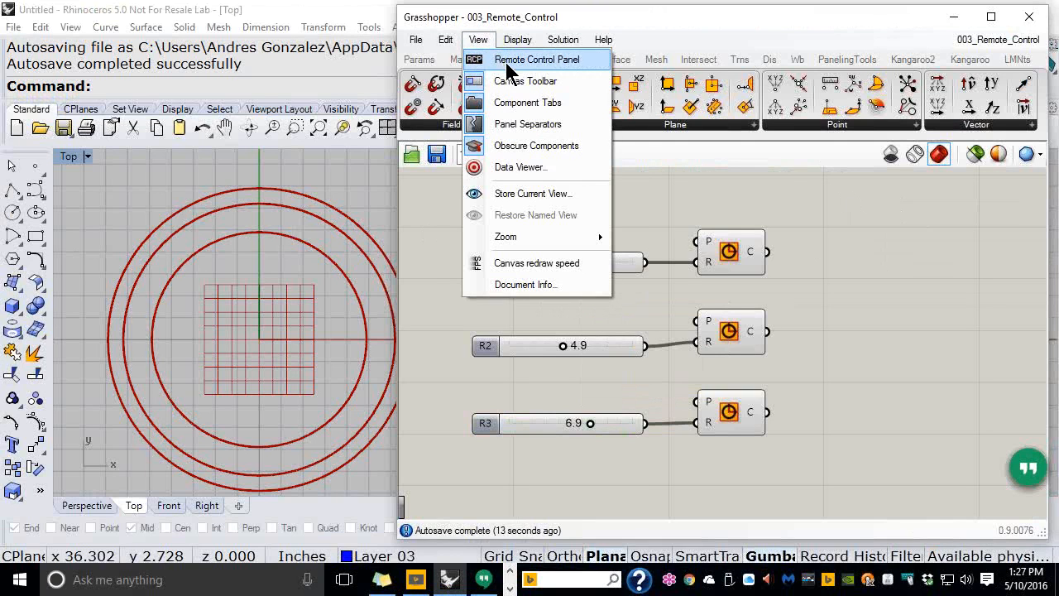
pyautogui.click(530, 60)
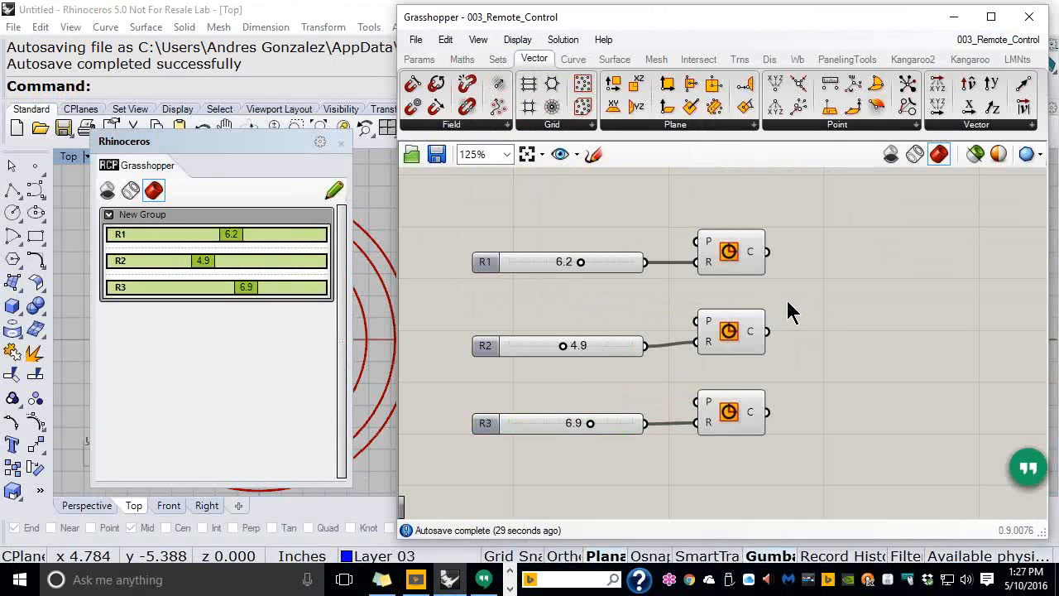
pyautogui.moveTo(802, 464); pyautogui.dragTo(456, 209)
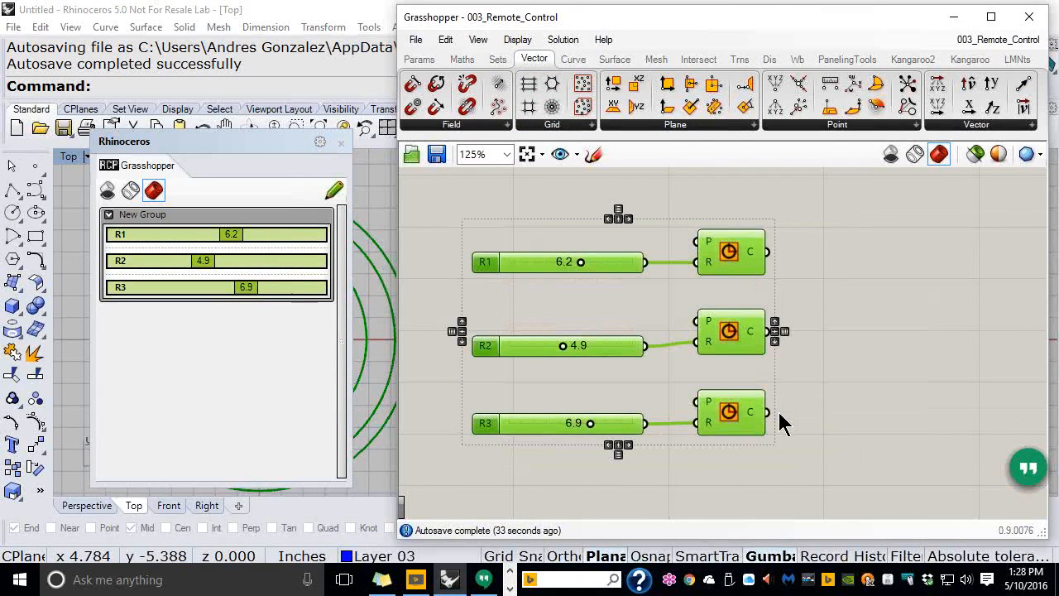
pyautogui.hotkey('ctrl', 'g')
pyautogui.click(854, 251)
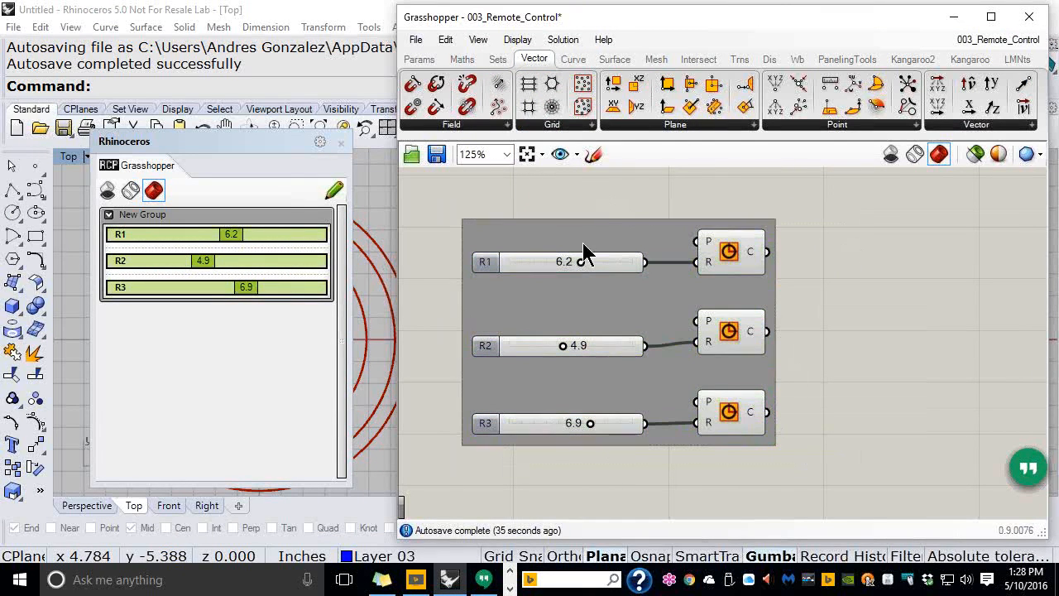
# Name the slider group 'Units: Inches CPlane: XY Remote Control: YES'
pyautogui.rightClick(601, 230)
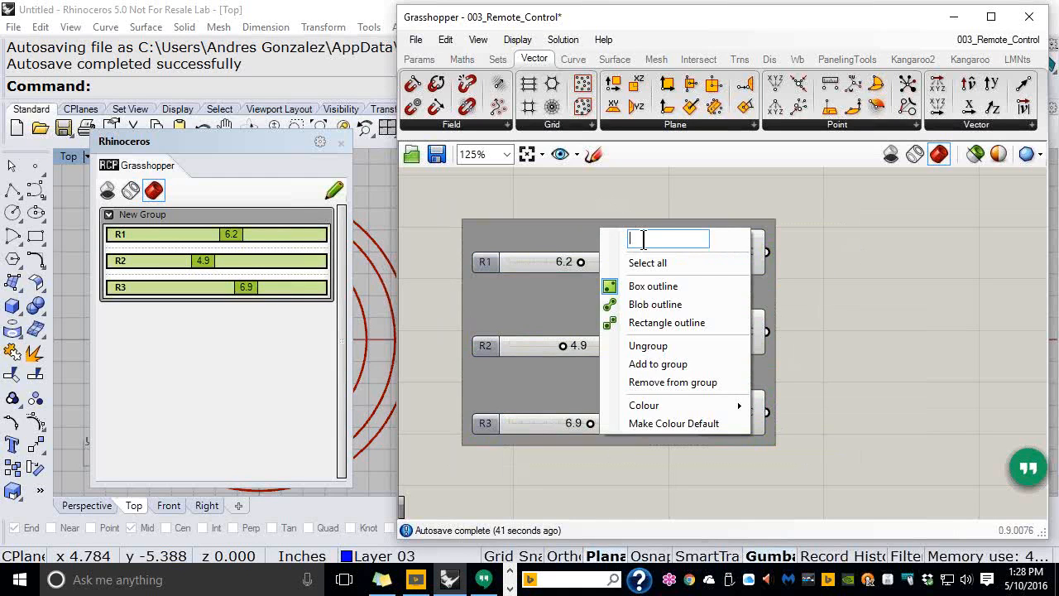
pyautogui.write('Units')
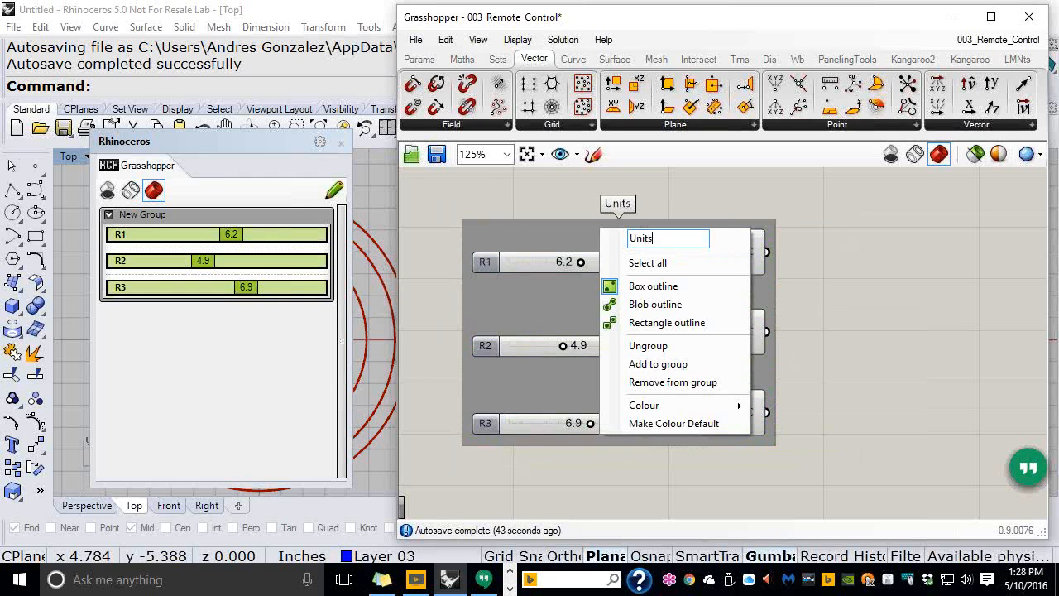
pyautogui.write(': Inches')
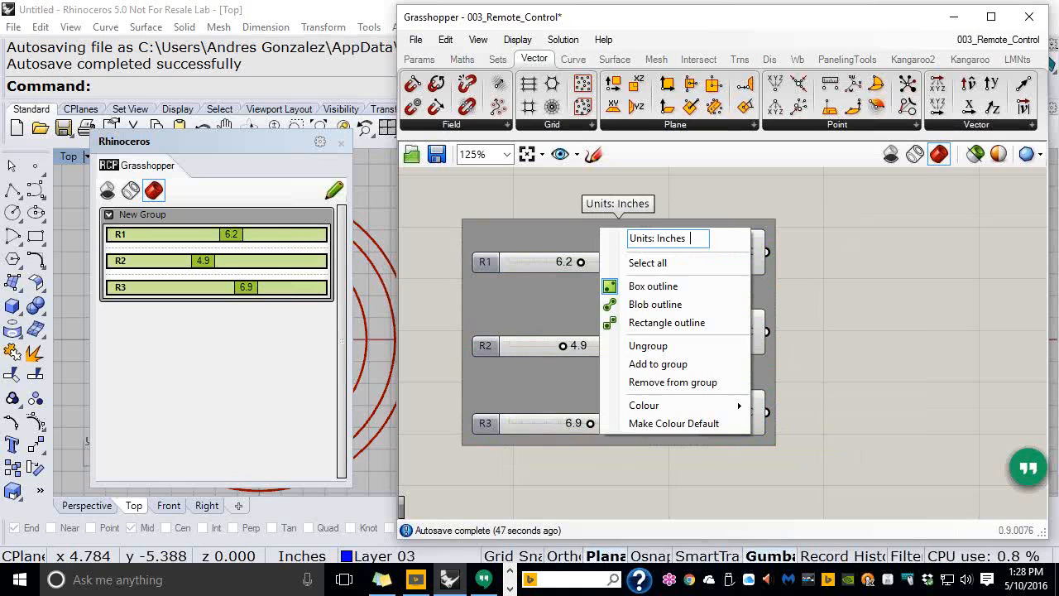
pyautogui.write('  CPlane: XY')
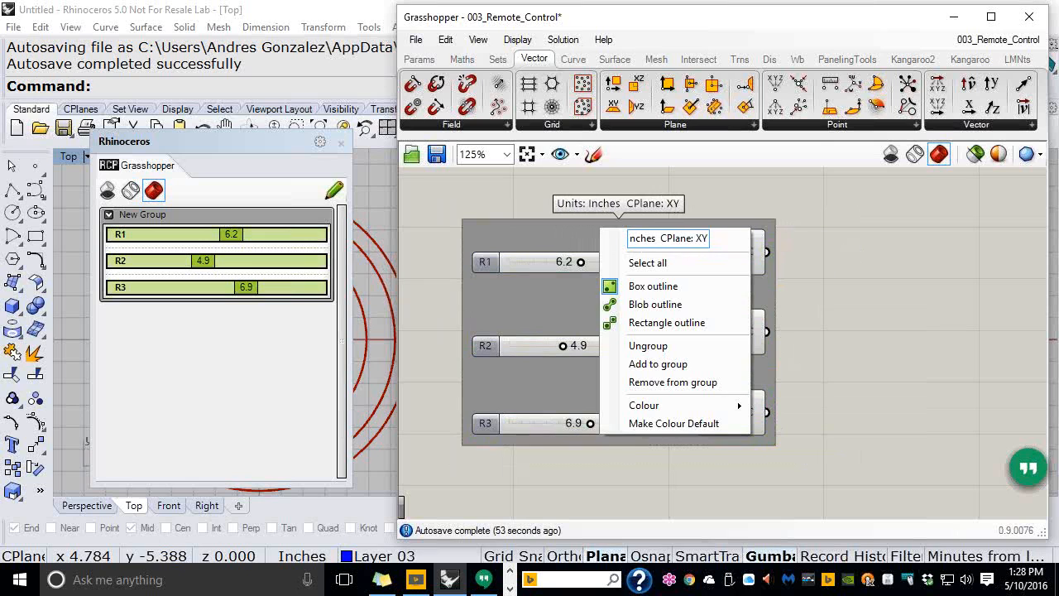
pyautogui.write(' Contrl')
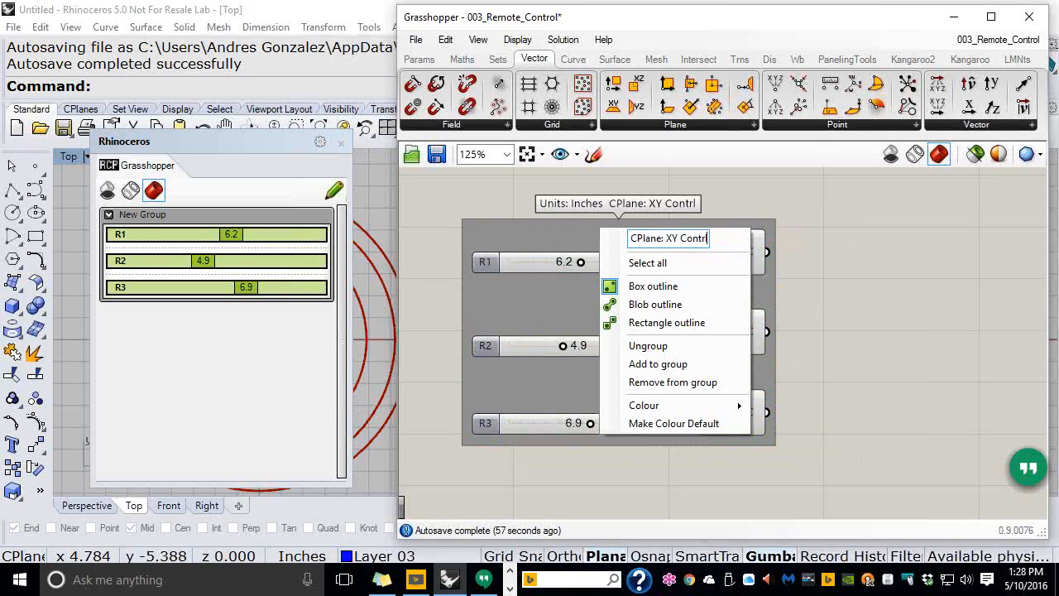
pyautogui.press('BackSpace')
pyautogui.press('BackSpace')
pyautogui.press('BackSpace')
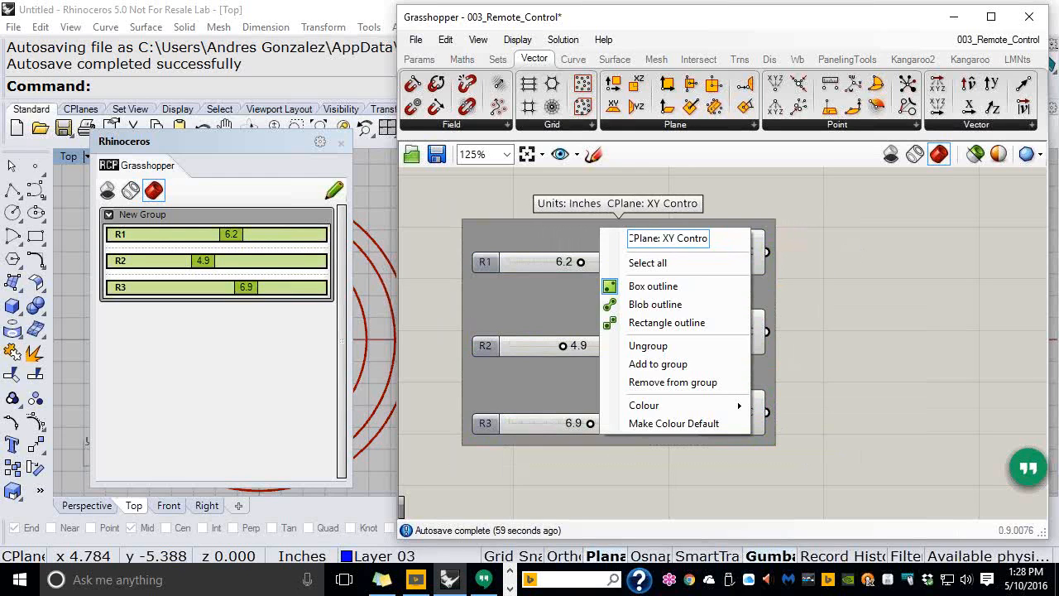
pyautogui.press('BackSpace')
pyautogui.press('BackSpace')
pyautogui.press('BackSpace')
pyautogui.press('BackSpace')
pyautogui.write('Remote Control: YES')
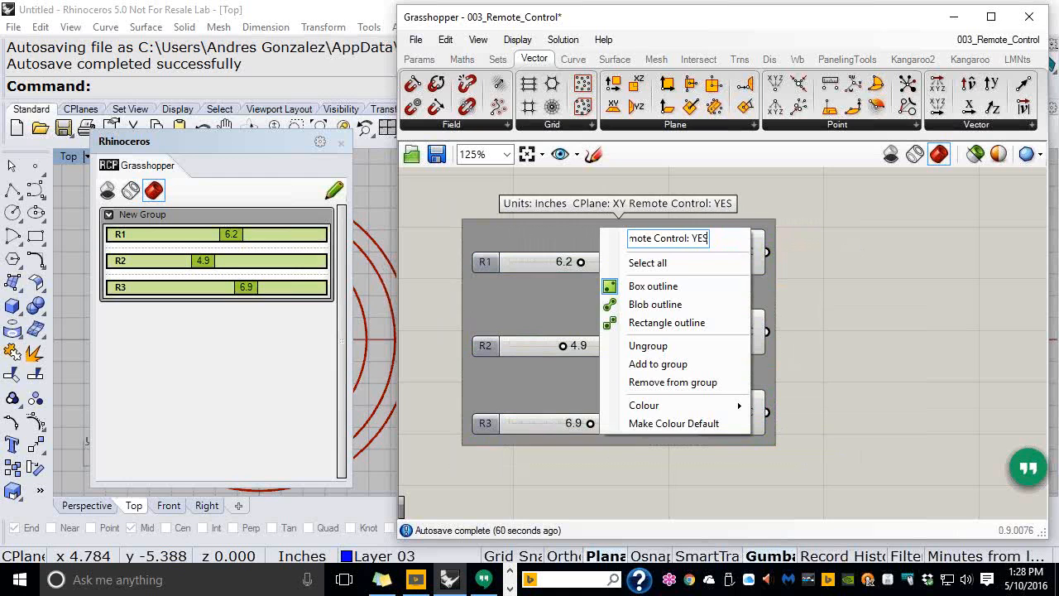
pyautogui.click(928, 348)
pyautogui.moveTo(603, 268); pyautogui.dragTo(609, 259, button='right')
pyautogui.scroll(3, 570, 214)
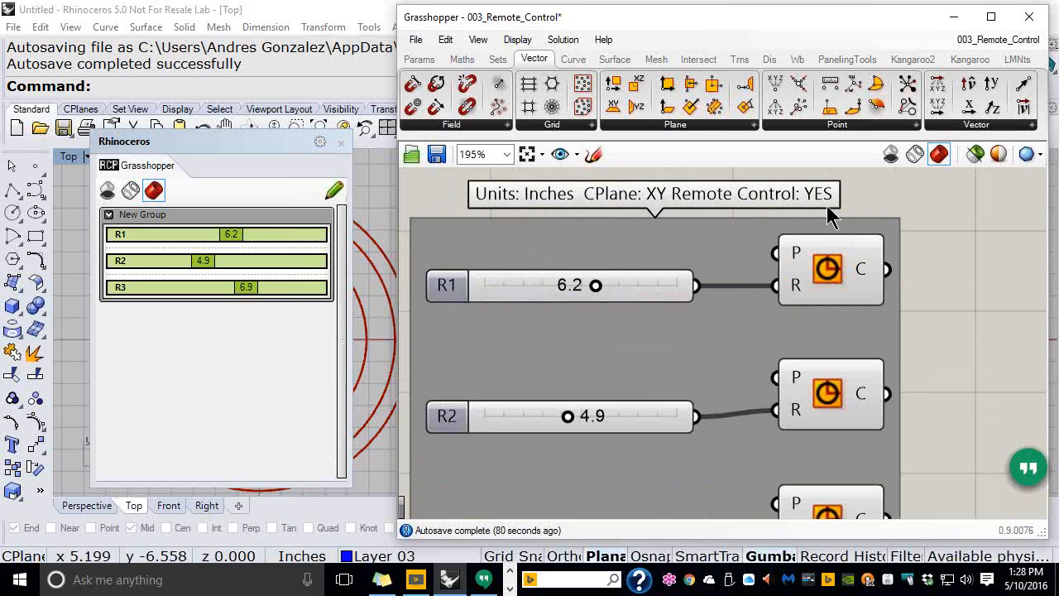
# Reshow the remote control panel and append 'Stages: YES' to the group name
pyautogui.click(340, 142)
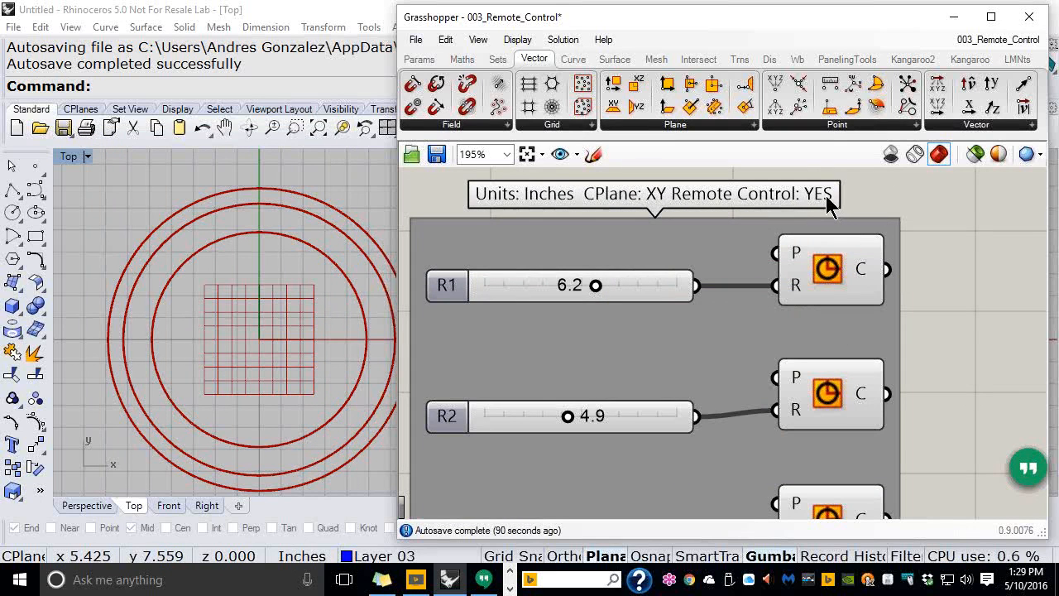
pyautogui.click(485, 41)
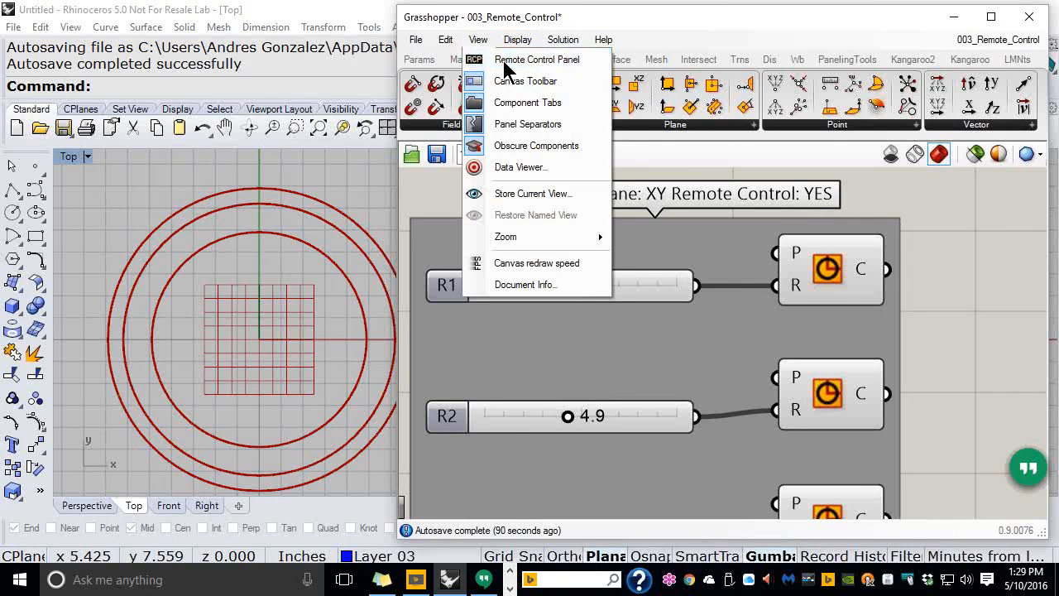
pyautogui.click(507, 61)
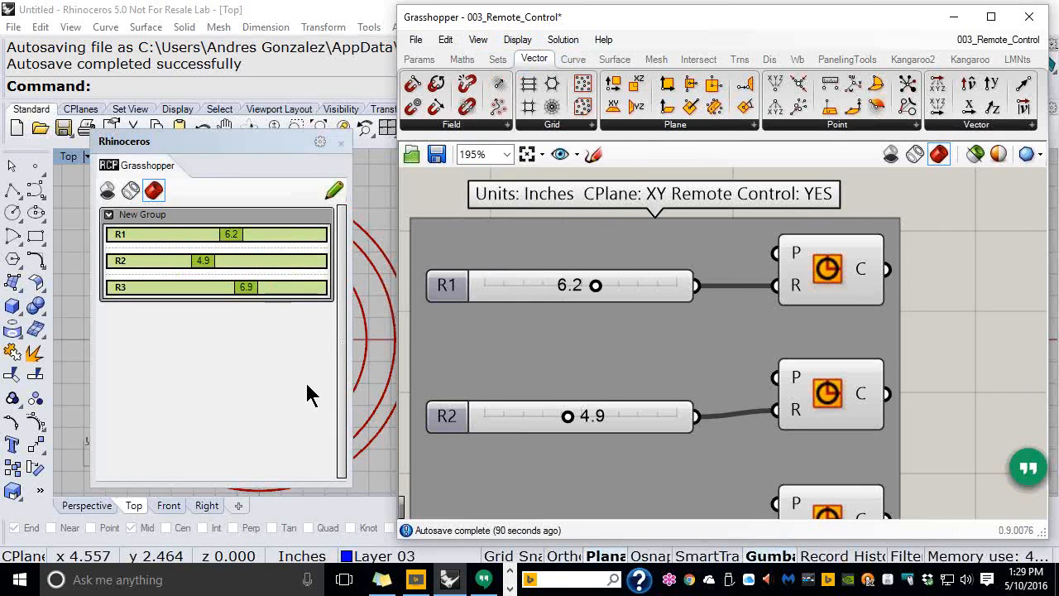
pyautogui.scroll(-2, 890, 304)
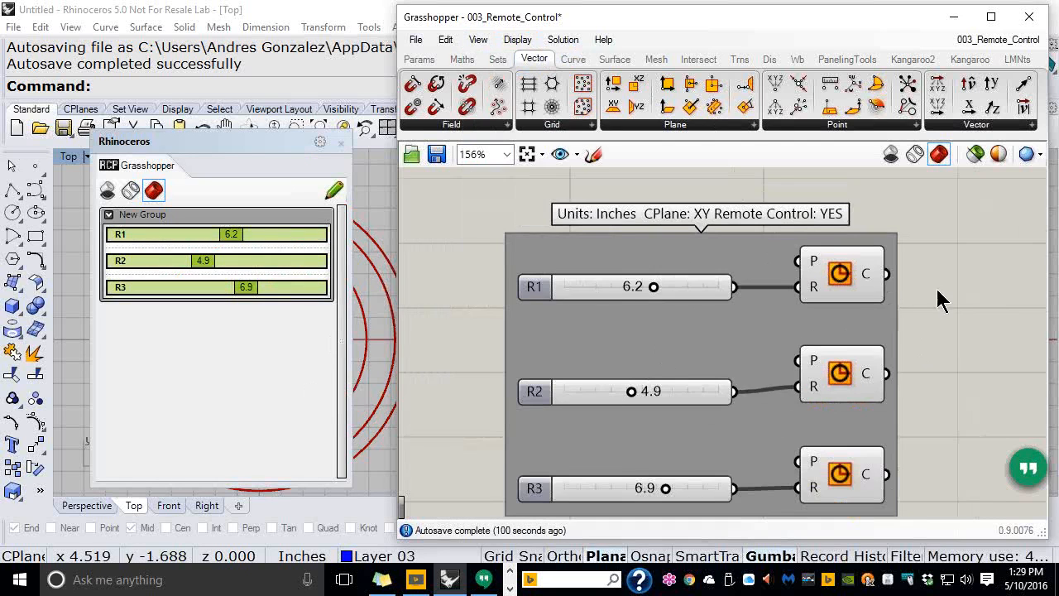
pyautogui.moveTo(935, 289); pyautogui.dragTo(856, 282, button='right')
pyautogui.scroll(-1, 827, 276)
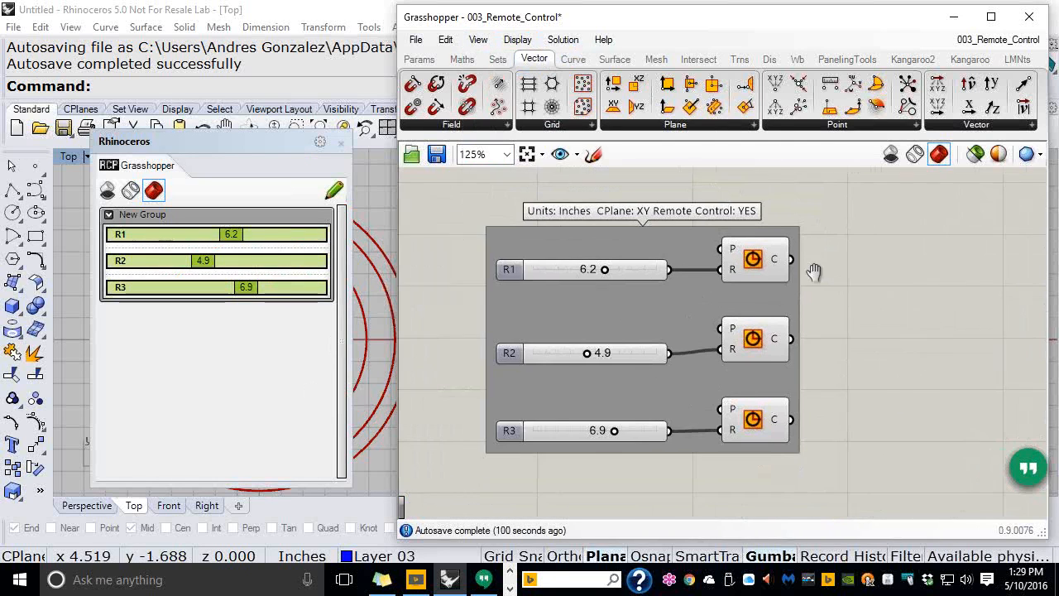
pyautogui.scroll(1, 800, 269)
pyautogui.rightClick(616, 248)
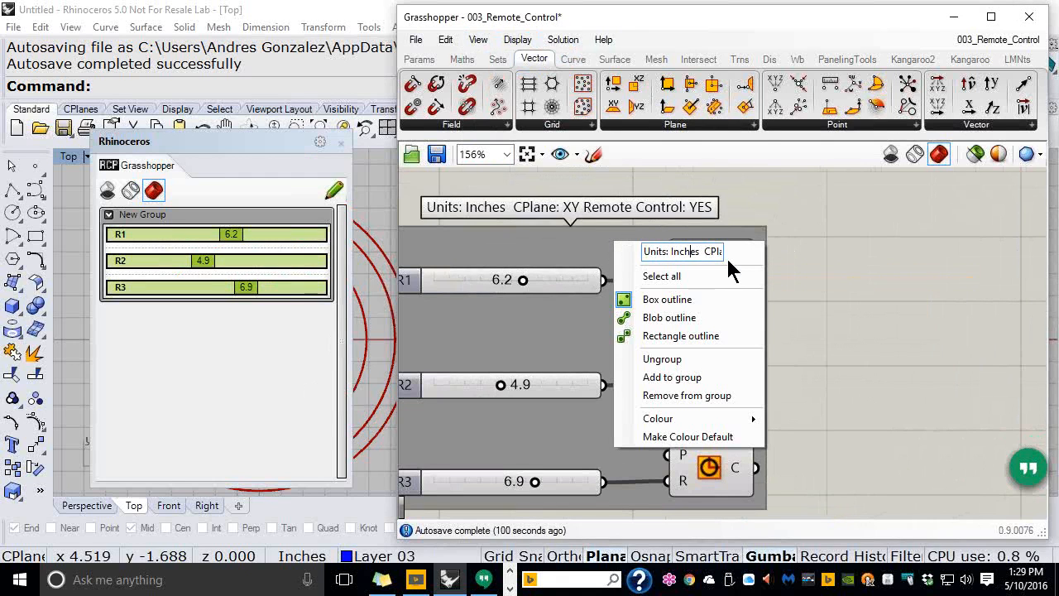
pyautogui.press('Right')
pyautogui.press('Right')
pyautogui.press('Right')
pyautogui.press('Right')
pyautogui.press('Right')
pyautogui.press('Right')
pyautogui.press('Right')
pyautogui.press('Right')
pyautogui.press('Right')
pyautogui.press('Right')
pyautogui.press('Right')
pyautogui.press('Right')
pyautogui.press('Right')
pyautogui.press('Right')
pyautogui.press('Right')
pyautogui.press('Right')
pyautogui.press('Right')
pyautogui.press('Right')
pyautogui.press('Right')
pyautogui.press('Right')
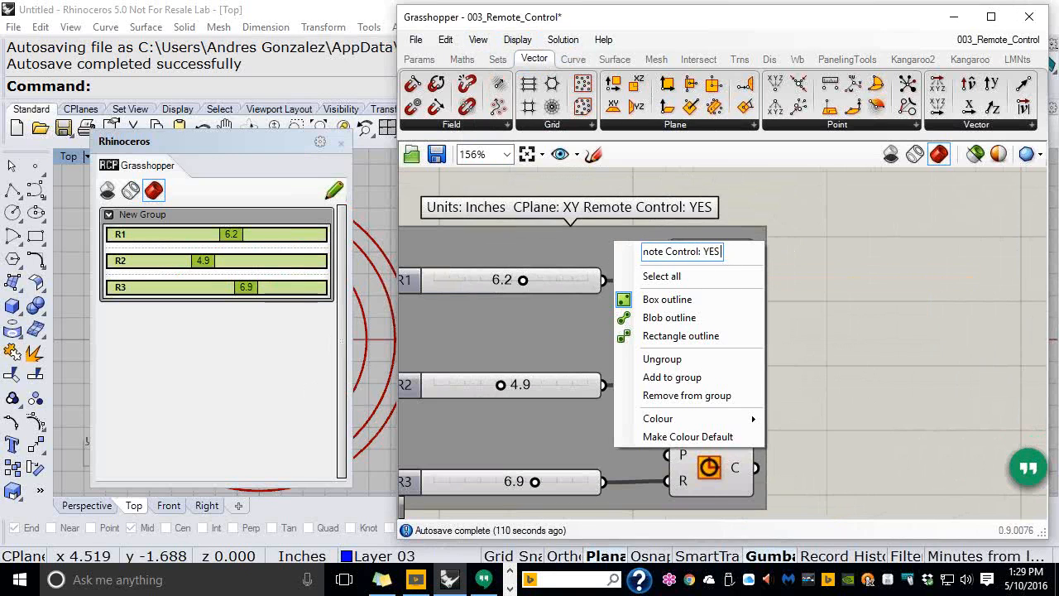
pyautogui.write('Stages')
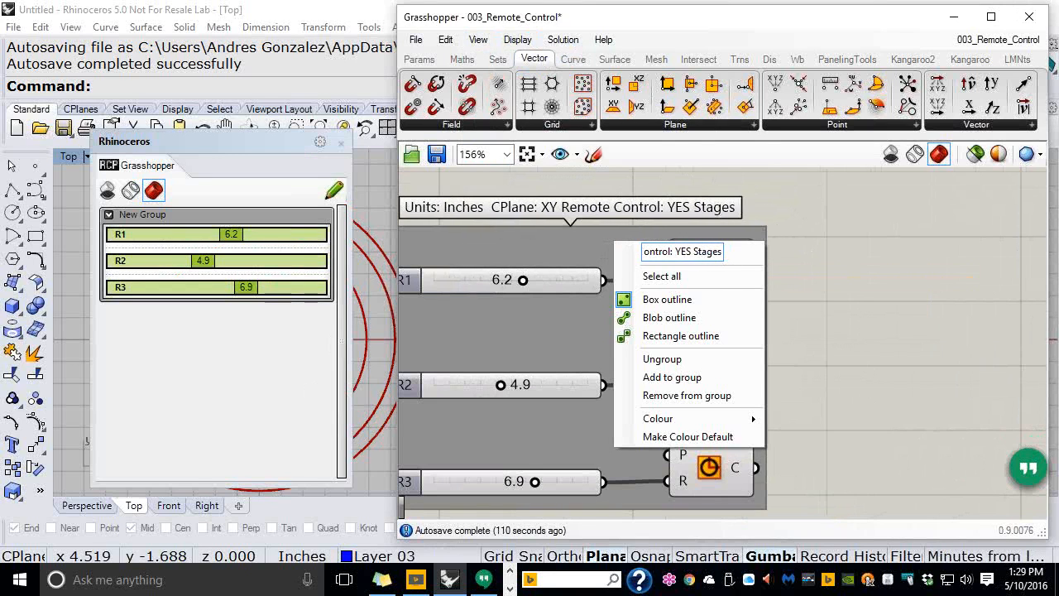
pyautogui.write(': YE')
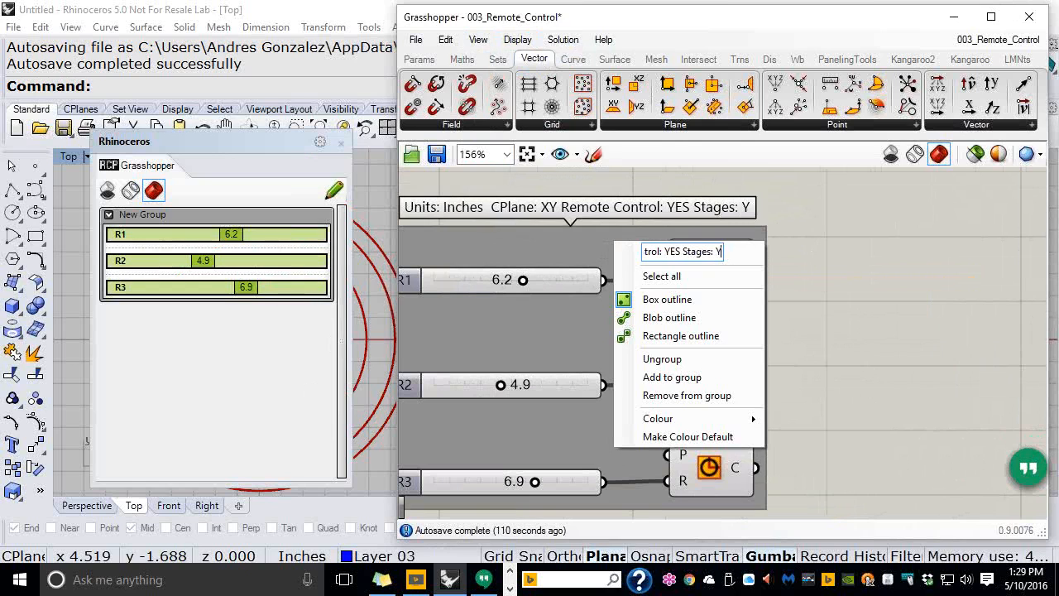
pyautogui.write('S')
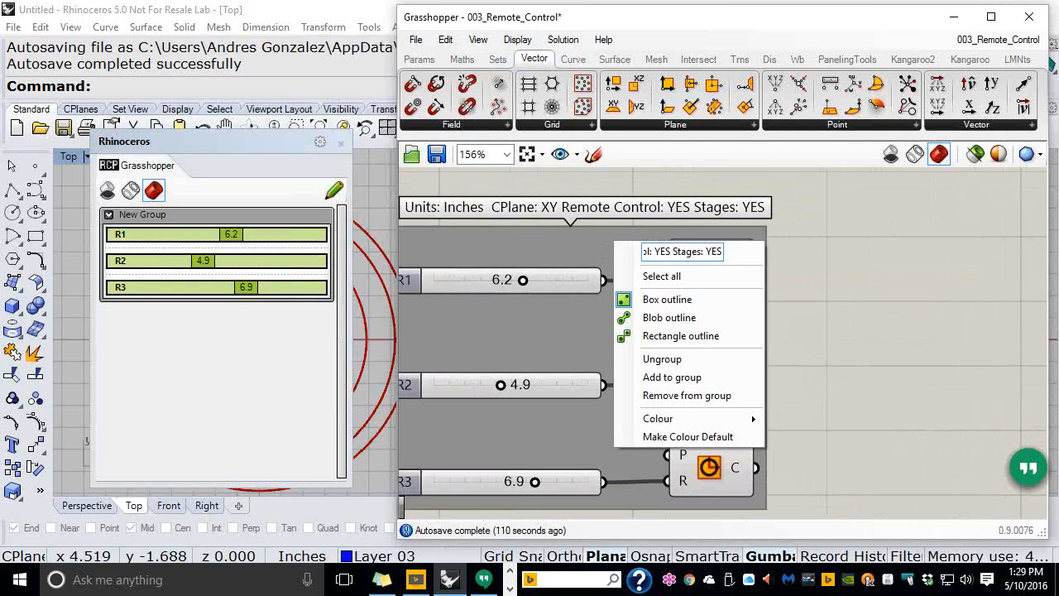
pyautogui.click(837, 283)
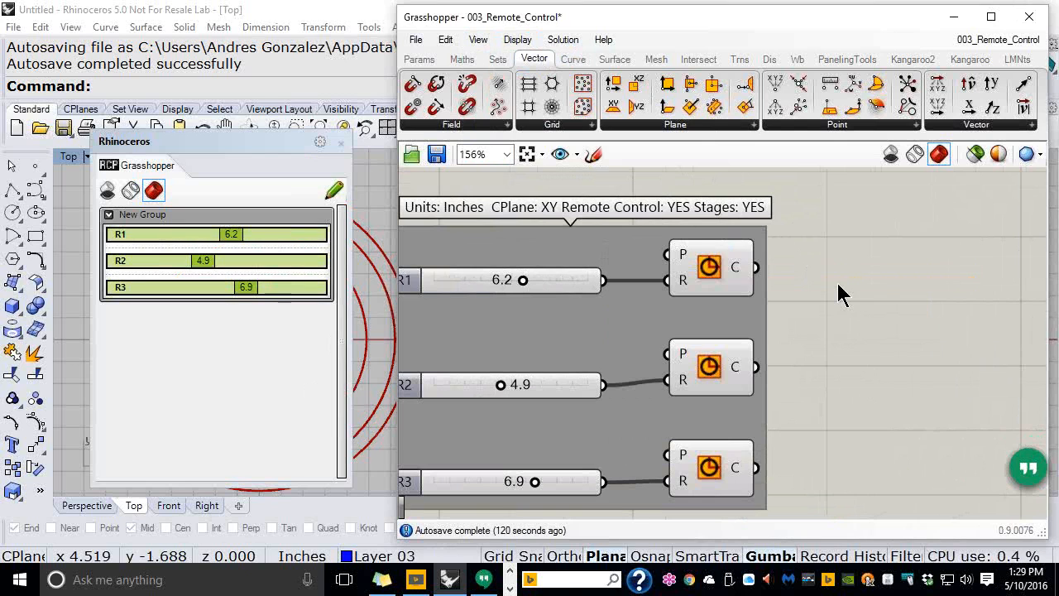
# Drag sliders R1, R2 and R3 to 4.0, 5.0 and 8.0
pyautogui.moveTo(627, 326); pyautogui.dragTo(695, 300, button='right')
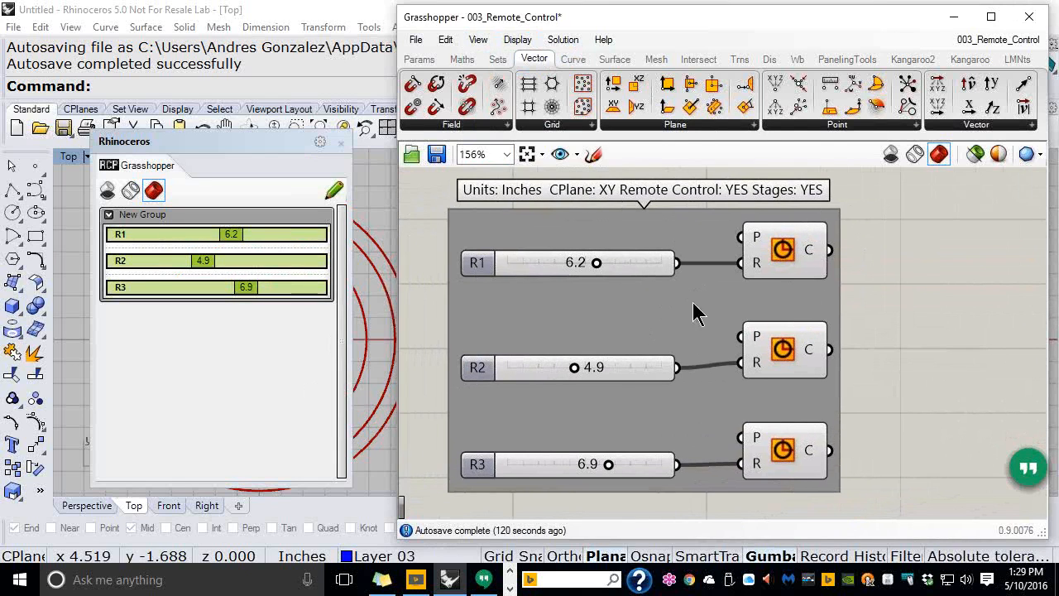
pyautogui.moveTo(596, 263); pyautogui.dragTo(558, 265)
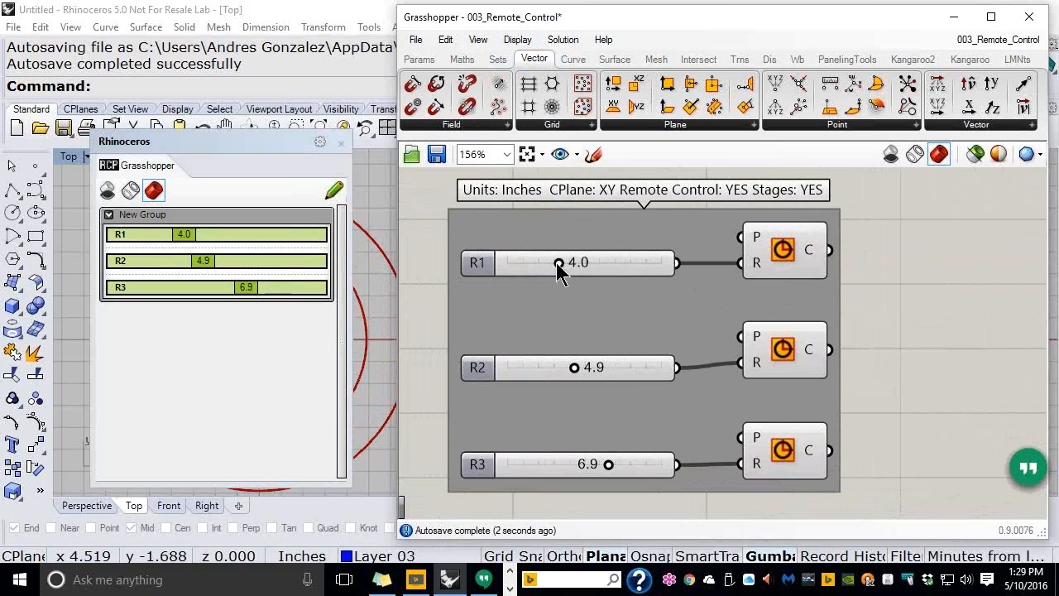
pyautogui.moveTo(574, 367); pyautogui.dragTo(579, 372)
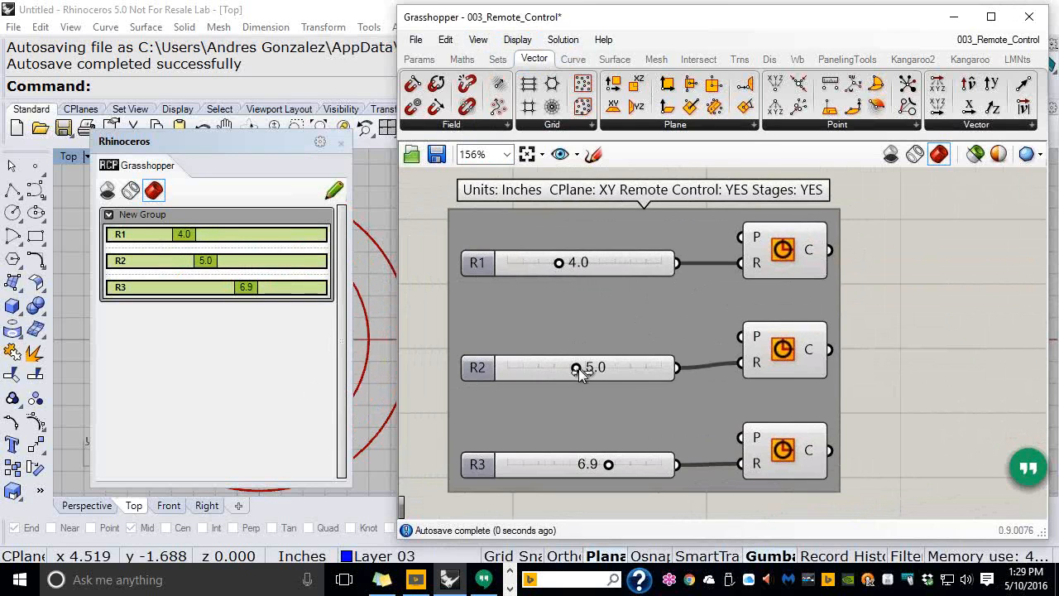
pyautogui.moveTo(608, 464); pyautogui.dragTo(631, 468)
pyautogui.scroll(-2, 869, 381)
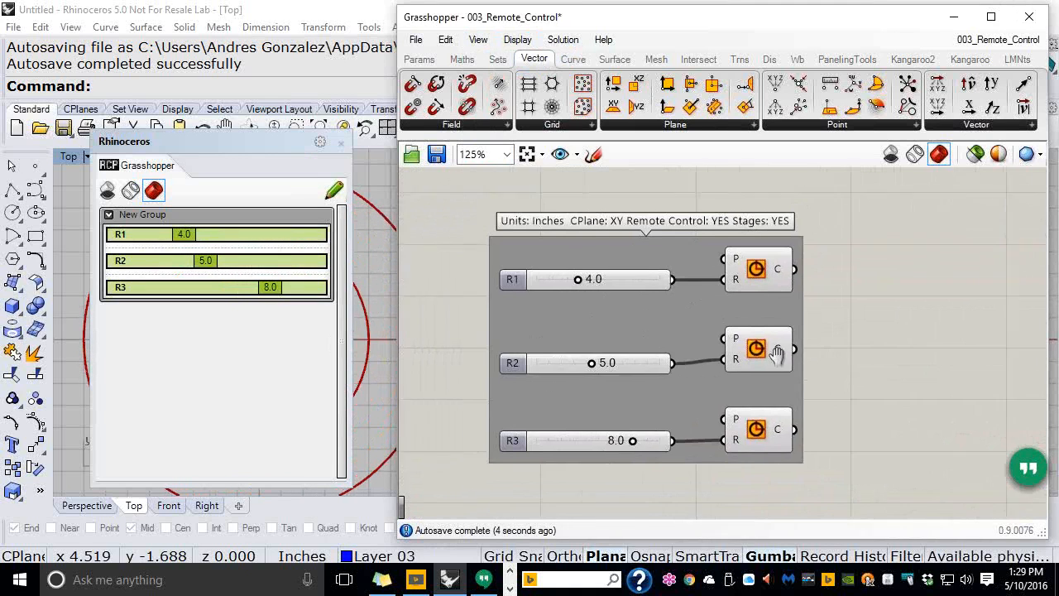
# Save the 4.0/5.0/8.0 slider values as state 'Option 1', then set R3 to 10.0 and R2 to 2.0
pyautogui.click(561, 41)
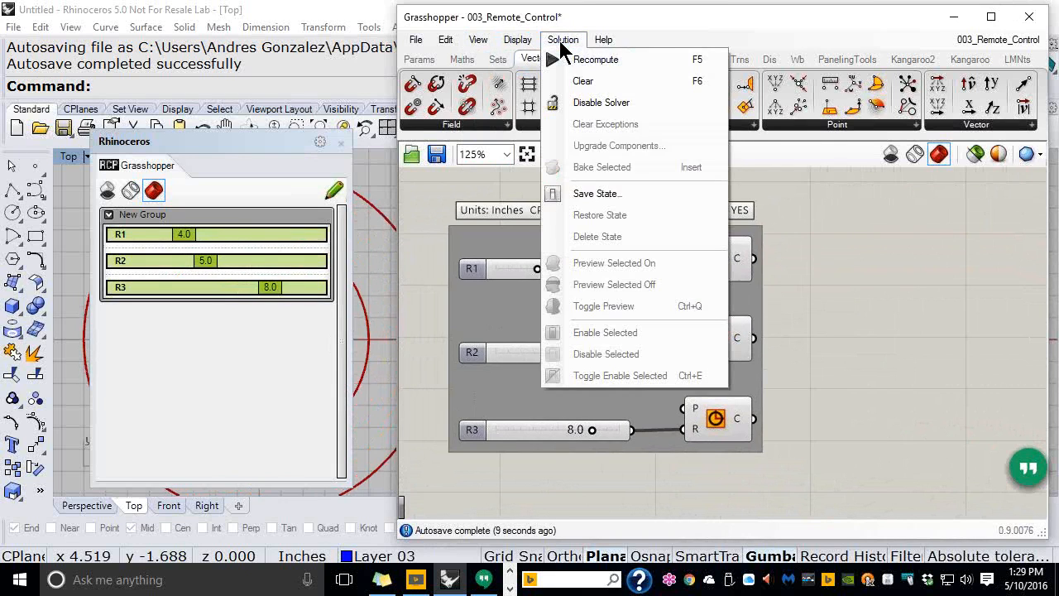
pyautogui.click(609, 196)
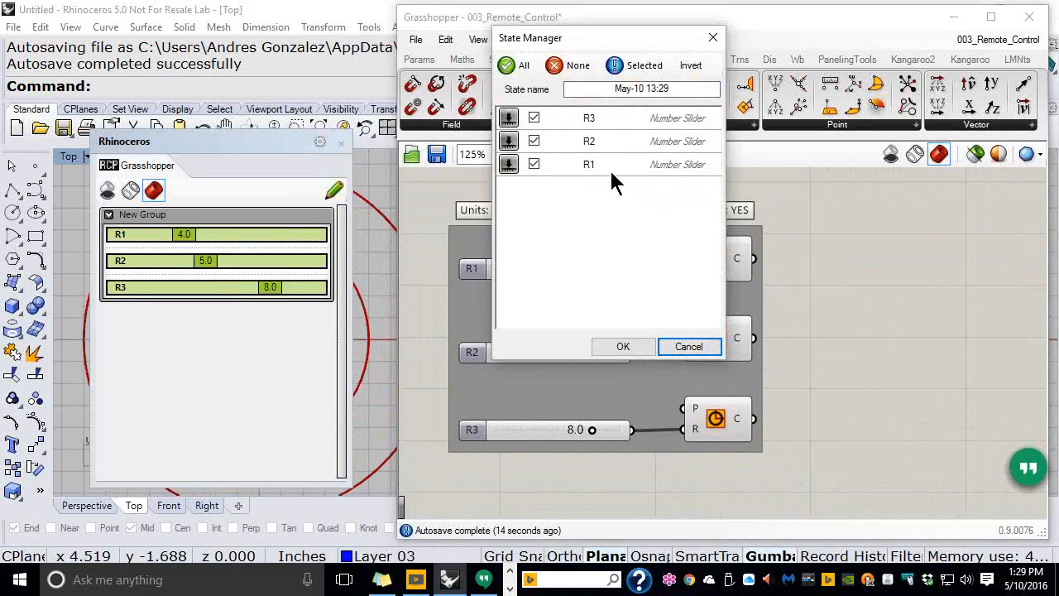
pyautogui.moveTo(680, 88); pyautogui.dragTo(602, 90)
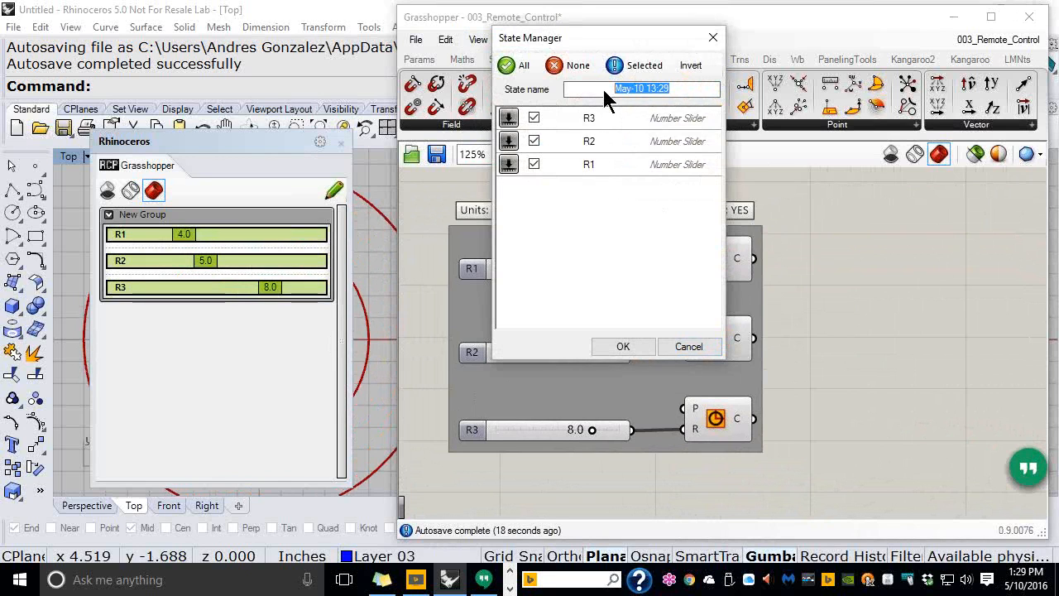
pyautogui.write('O')
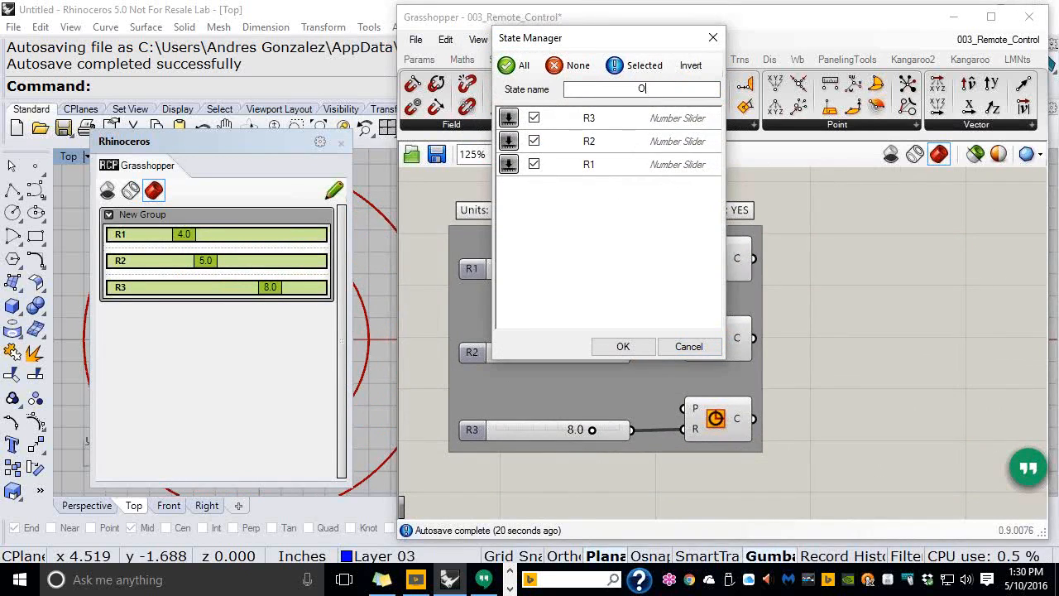
pyautogui.write('ption 1')
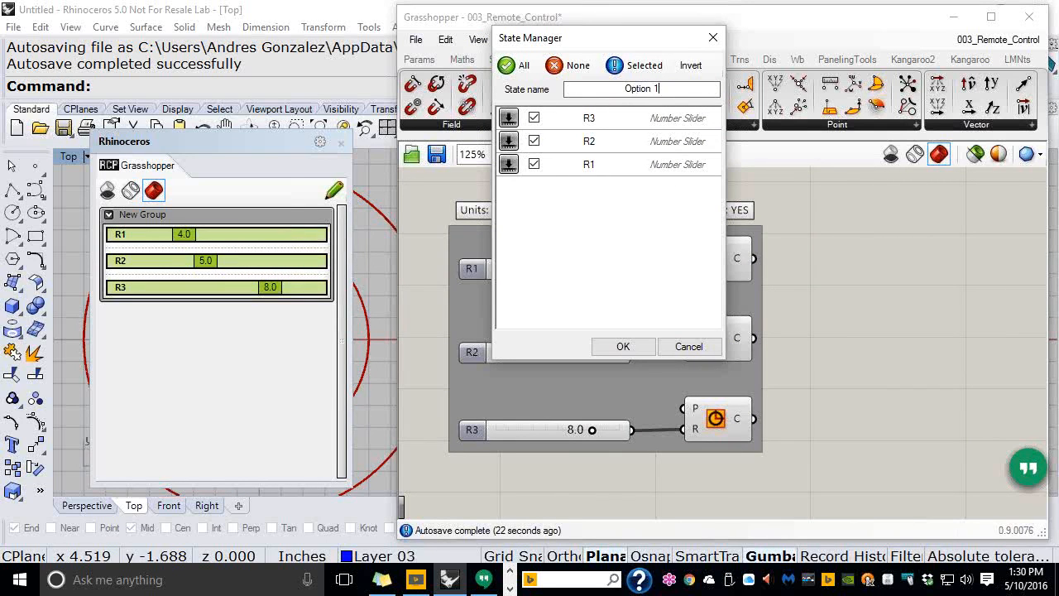
pyautogui.click(625, 351)
pyautogui.moveTo(592, 438); pyautogui.dragTo(633, 431)
pyautogui.moveTo(553, 355); pyautogui.dragTo(512, 351)
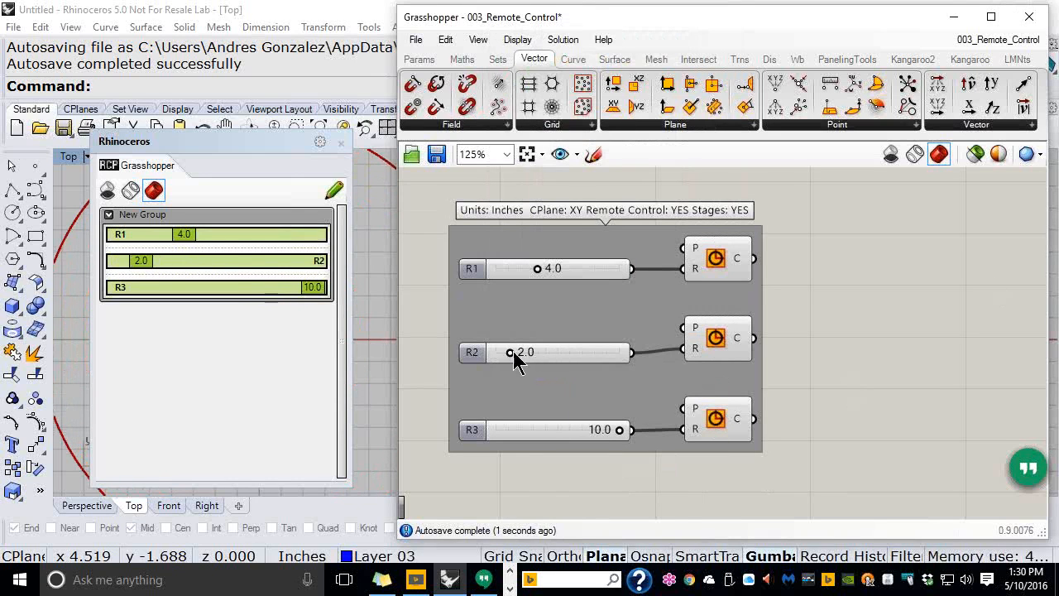
# Save the 4.0/2.0/10.0 values as state 'Option 2' and save the definition
pyautogui.click(563, 40)
pyautogui.click(596, 192)
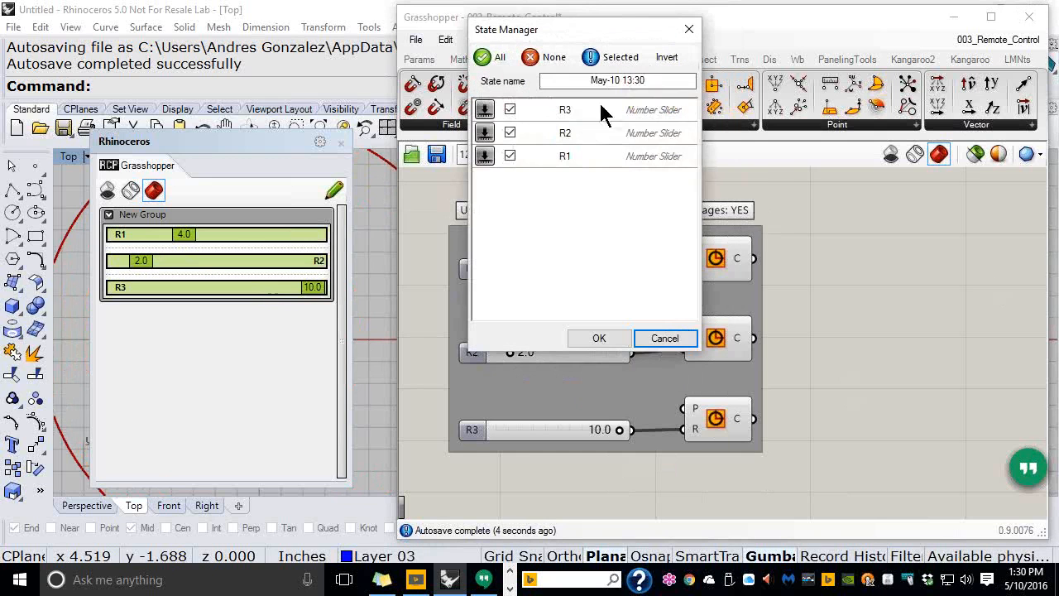
pyautogui.moveTo(650, 81); pyautogui.dragTo(582, 103)
pyautogui.write('0ption 2')
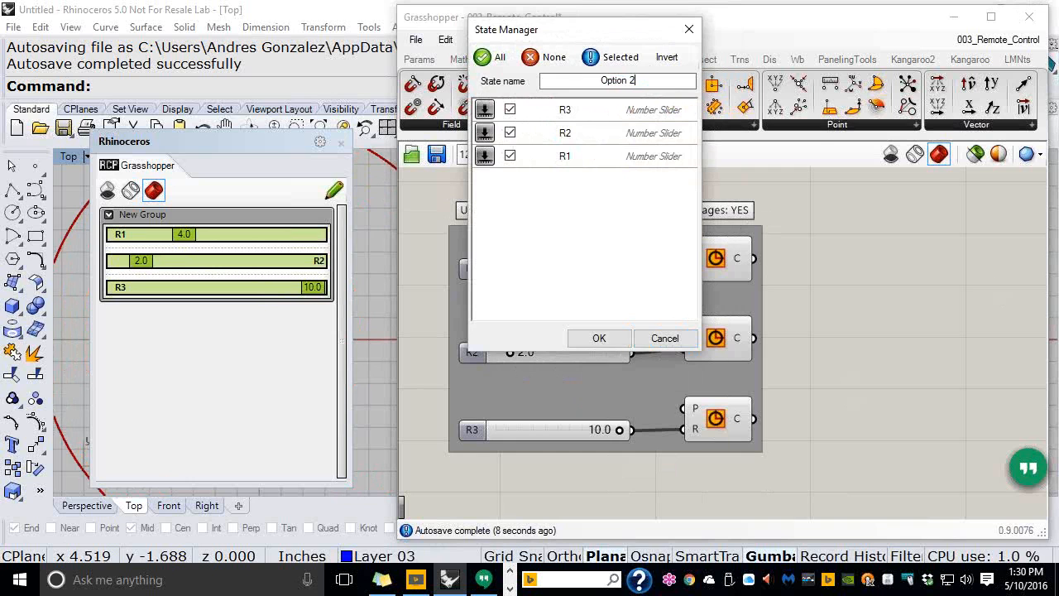
pyautogui.click(599, 340)
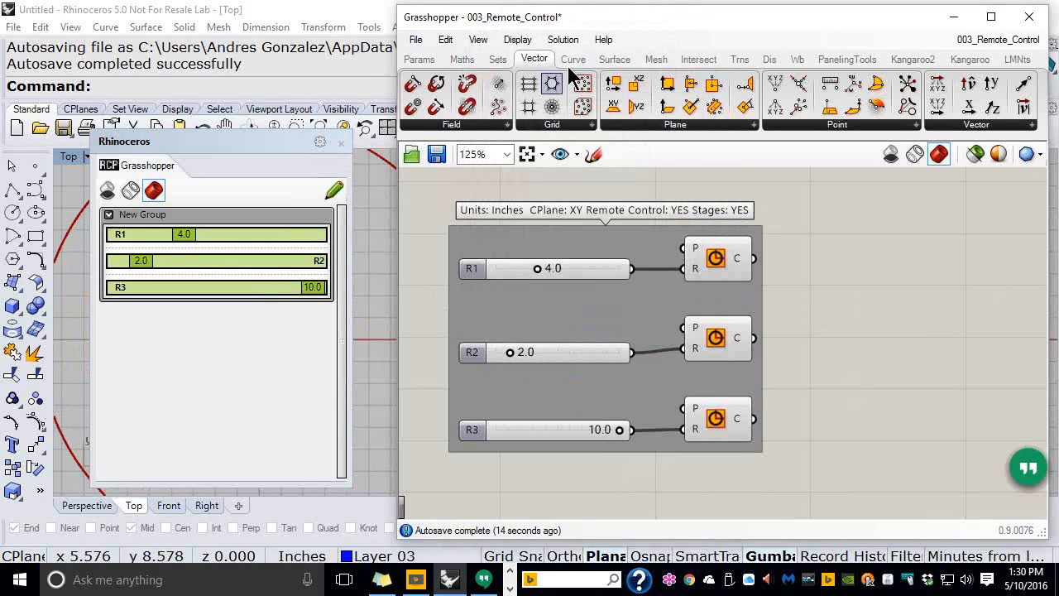
pyautogui.click(415, 43)
pyautogui.click(451, 130)
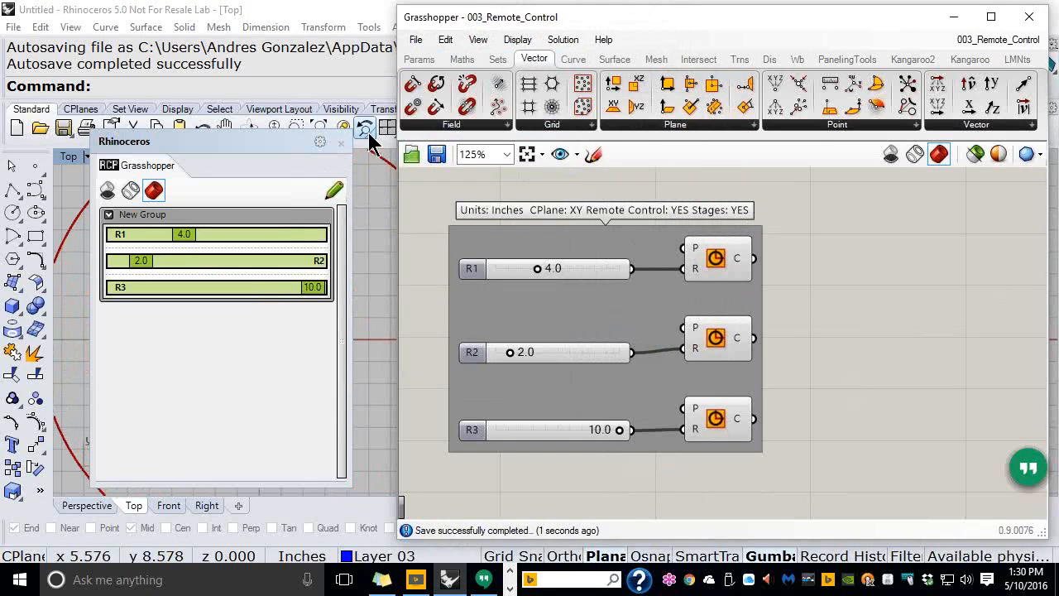
# Close the remote control panel, restore Option 1 (radii 4.0, 5.0, 8.0), then restore Option 2
pyautogui.click(340, 142)
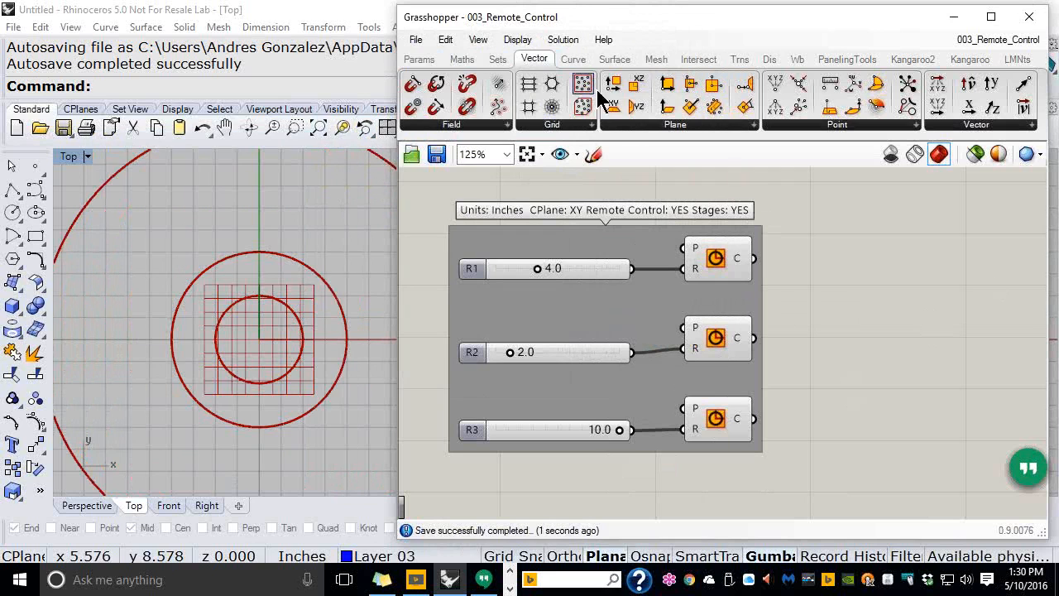
pyautogui.click(566, 43)
pyautogui.moveTo(615, 216)
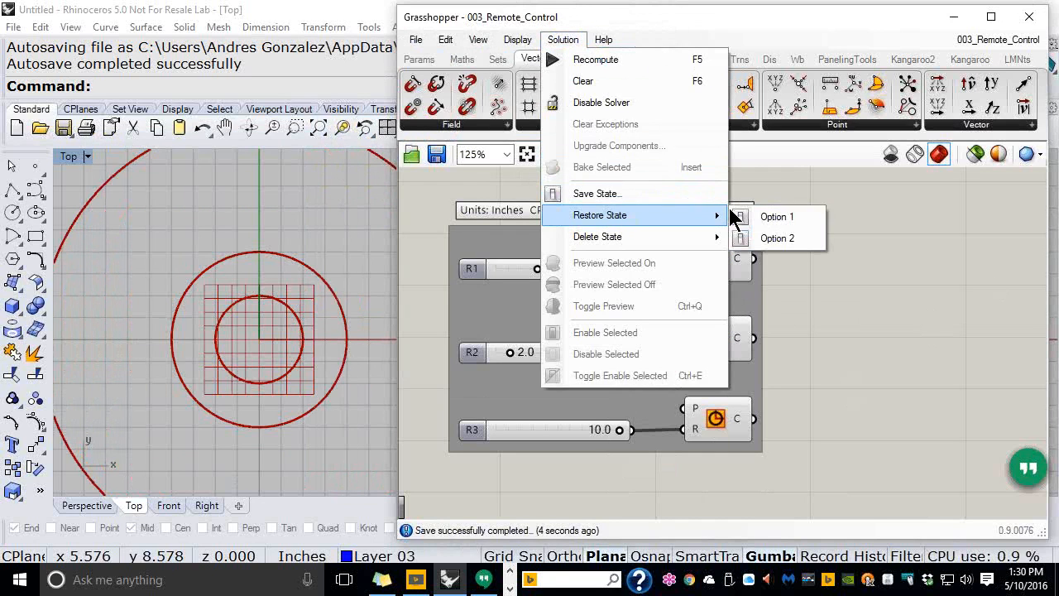
pyautogui.click(768, 215)
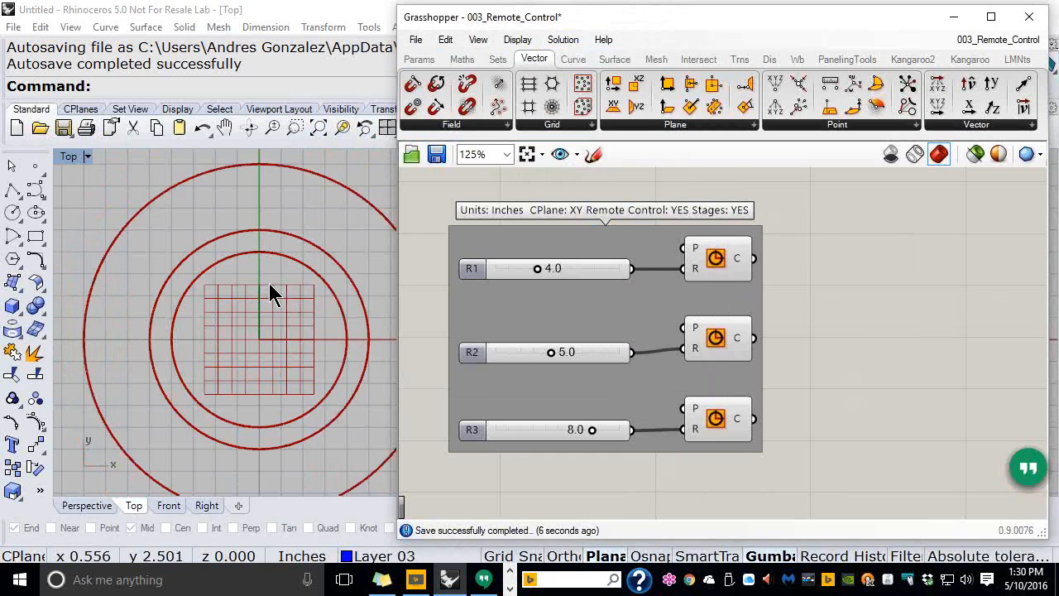
pyautogui.moveTo(270, 284); pyautogui.dragTo(248, 278, button='right')
pyautogui.scroll(-2, 241, 277)
pyautogui.click(561, 45)
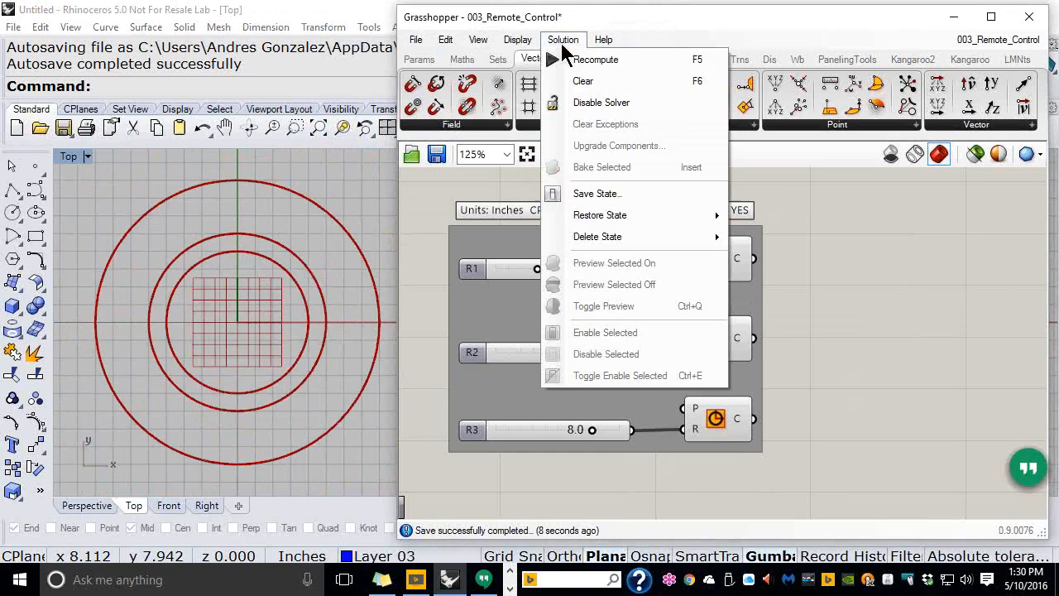
pyautogui.moveTo(709, 215)
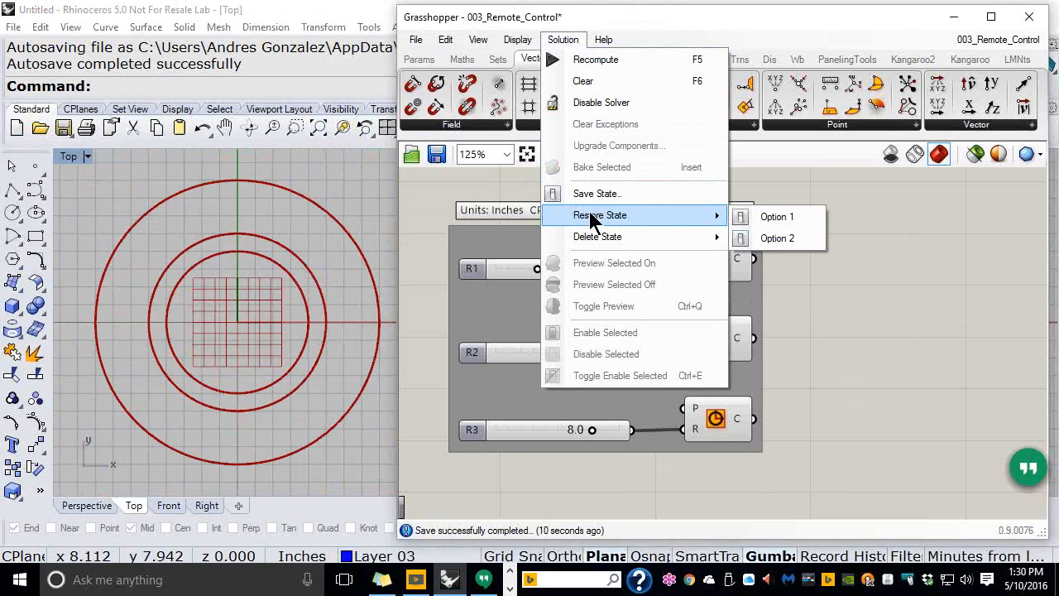
pyautogui.click(775, 237)
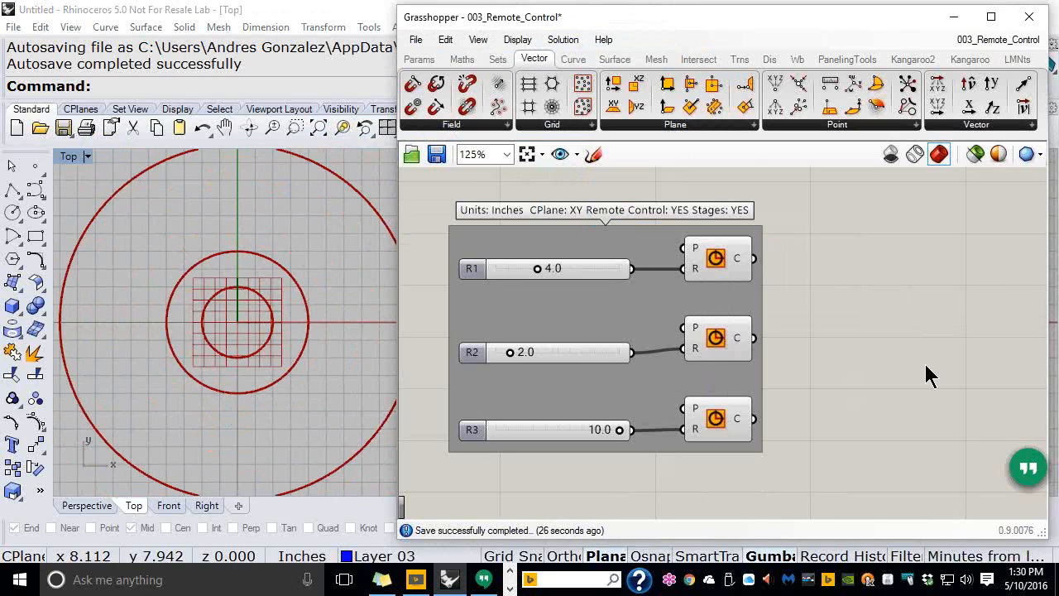
# Recall Option 1 once more, then return to Option 2 (4.0, 2.0, 10.0)
pyautogui.click(579, 41)
pyautogui.moveTo(586, 216)
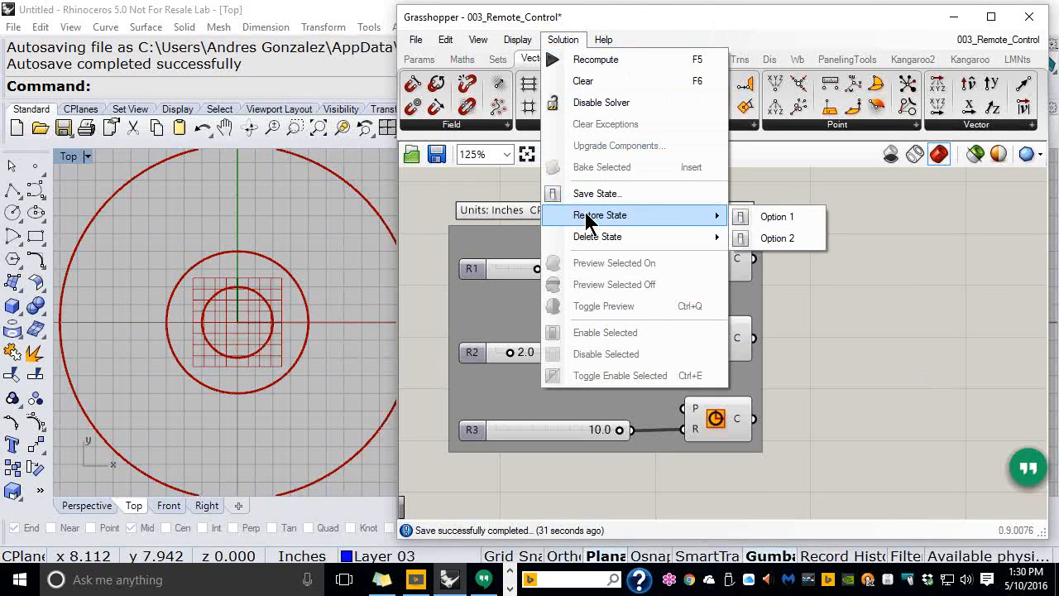
pyautogui.click(777, 216)
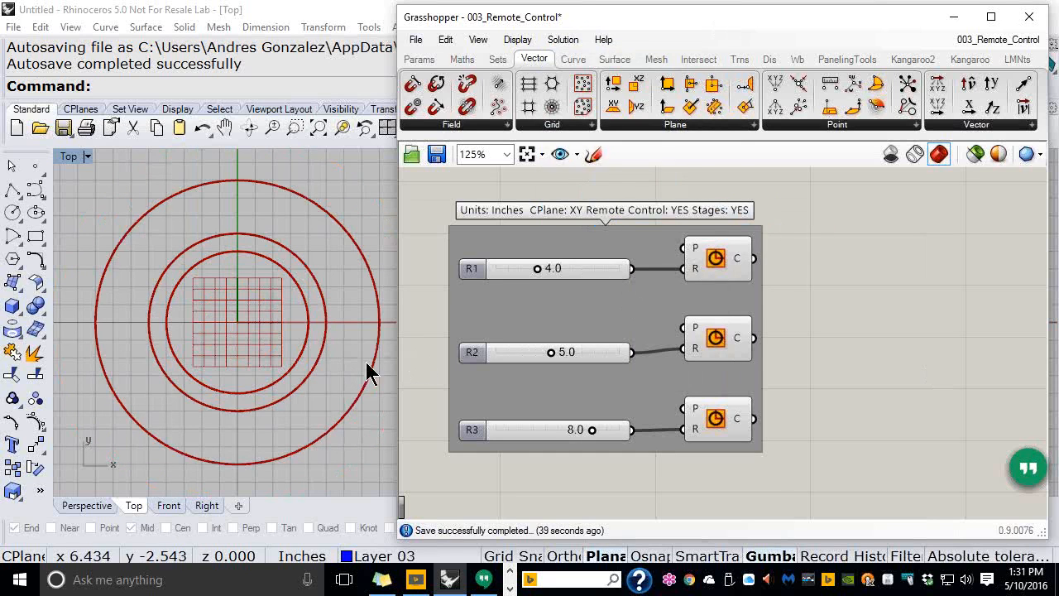
pyautogui.click(563, 40)
pyautogui.moveTo(619, 224)
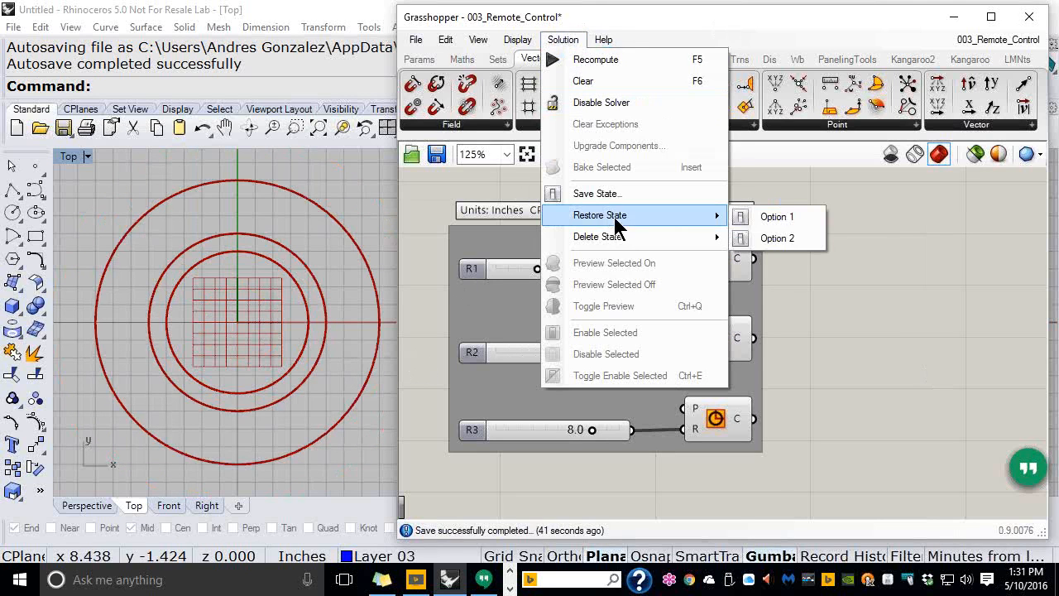
pyautogui.click(783, 238)
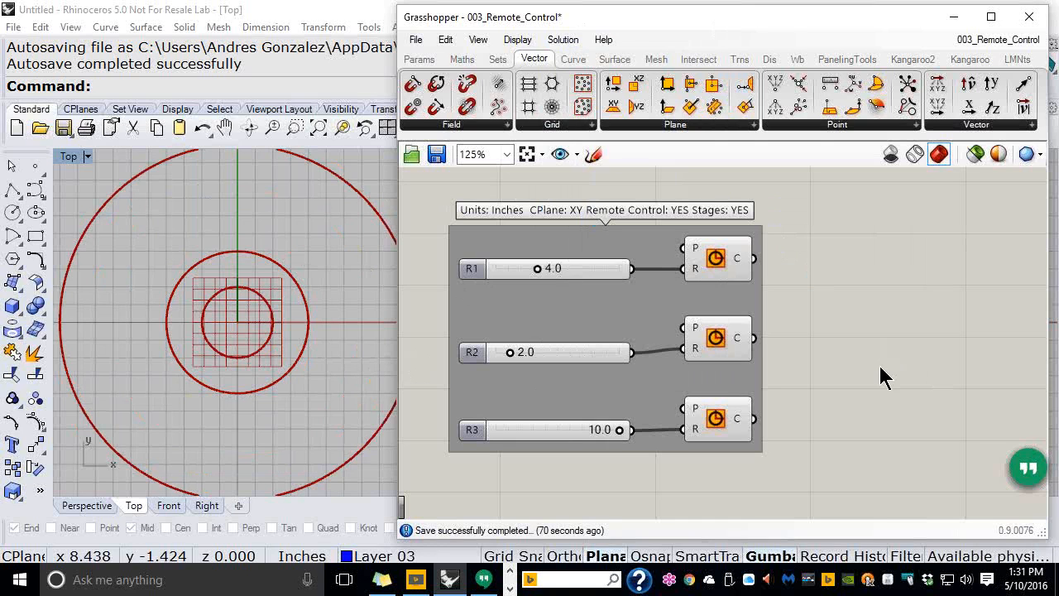
pyautogui.doubleClick(707, 35)
pyautogui.moveTo(397, 305)
pyautogui.mouseDown(button='right')
pyautogui.moveTo(599, 293)
pyautogui.moveTo(629, 308)
pyautogui.moveTo(403, 289)
pyautogui.mouseUp(button='right')
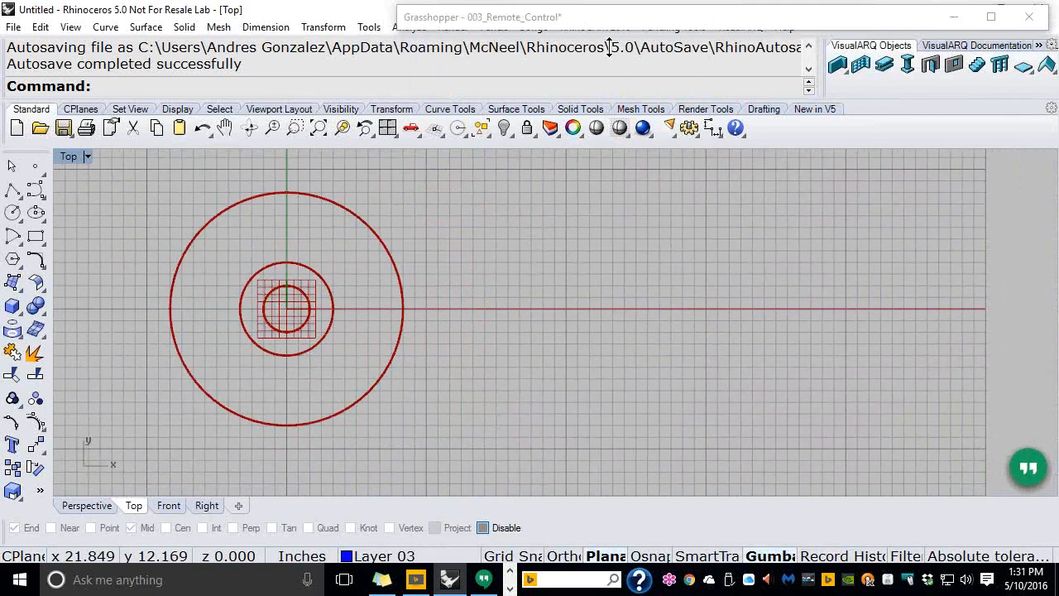
pyautogui.doubleClick(626, 19)
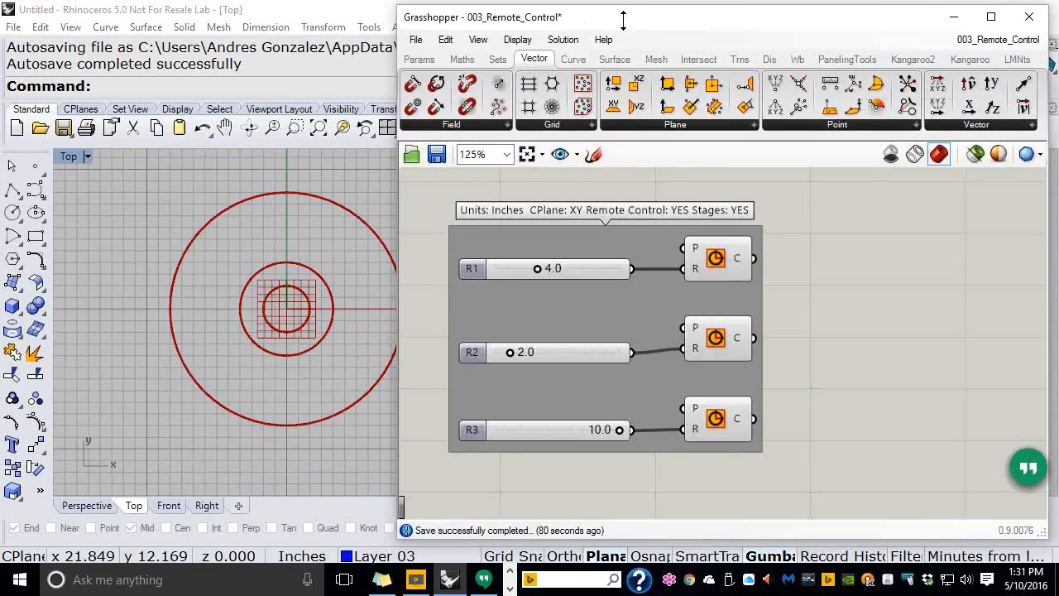
pyautogui.doubleClick(624, 25)
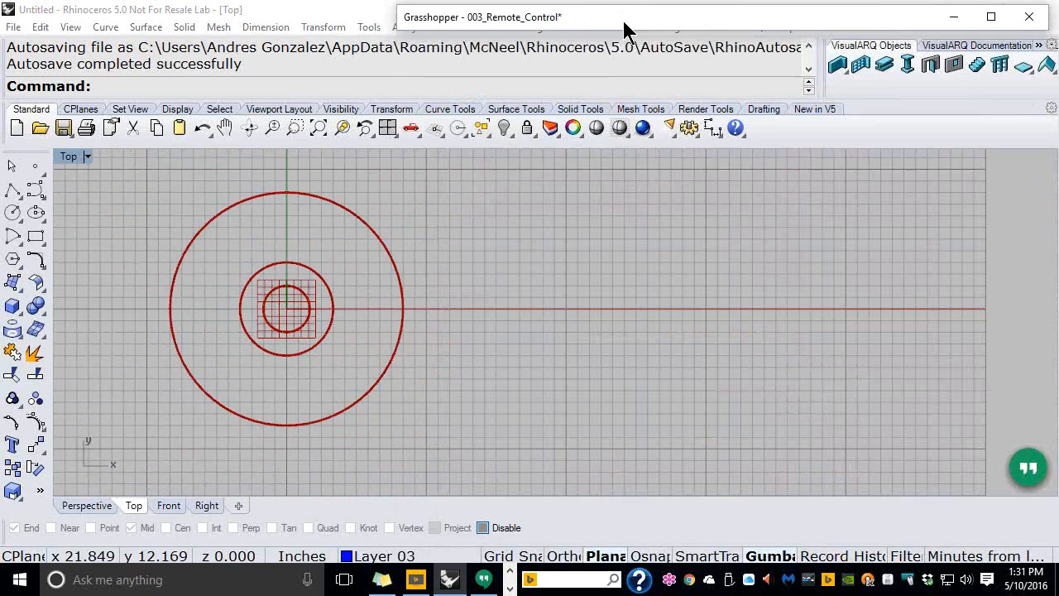
pyautogui.doubleClick(683, 33)
pyautogui.doubleClick(682, 33)
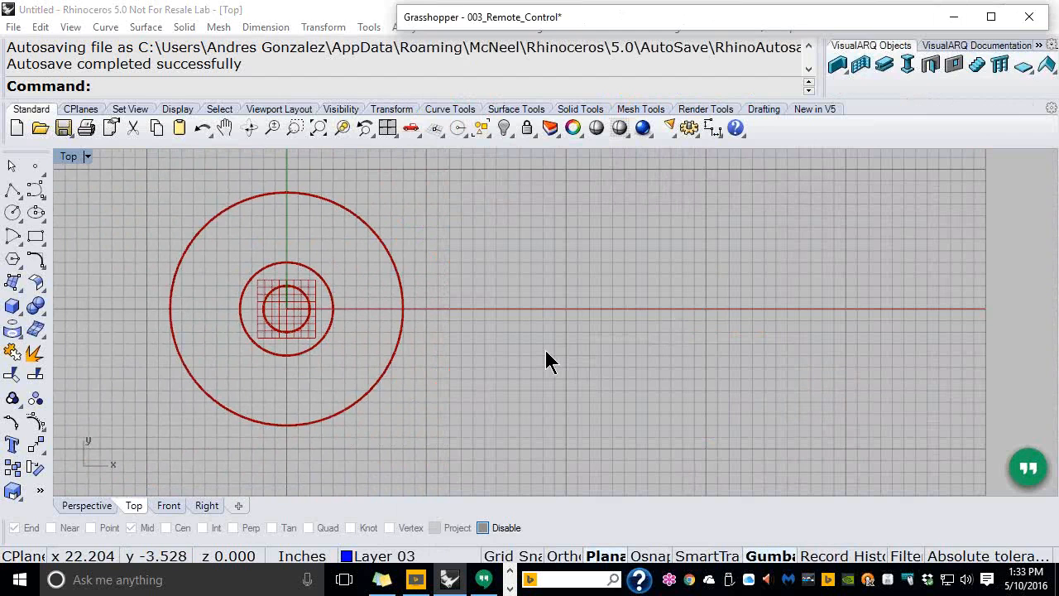
# Bring the Grasshopper window over Rhino and place a Stream Gate from Sets > Tree
pyautogui.doubleClick(574, 19)
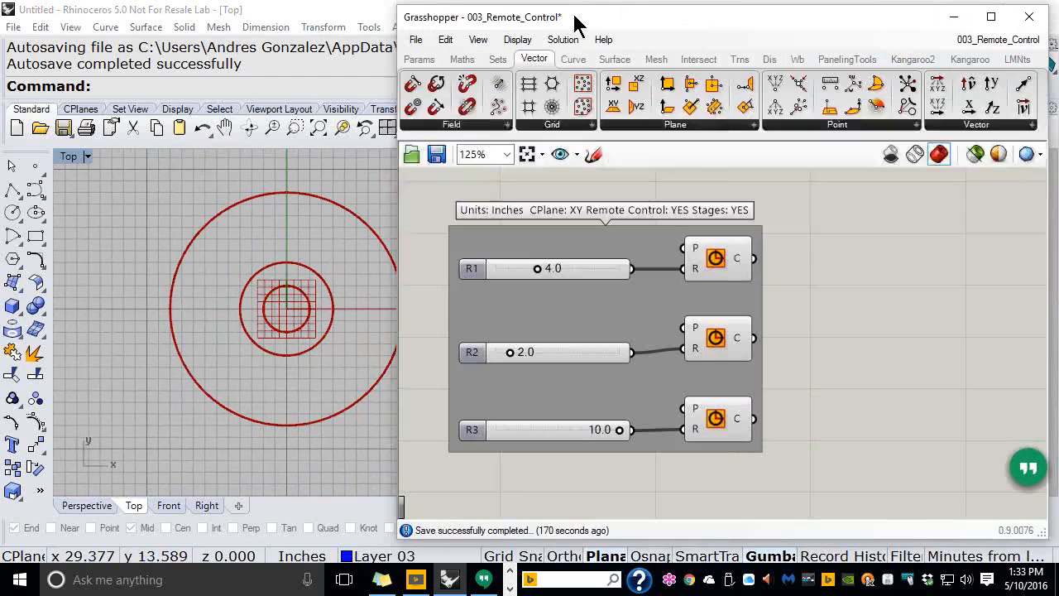
pyautogui.moveTo(682, 26); pyautogui.dragTo(410, 46)
pyautogui.click(225, 78)
pyautogui.click(680, 148)
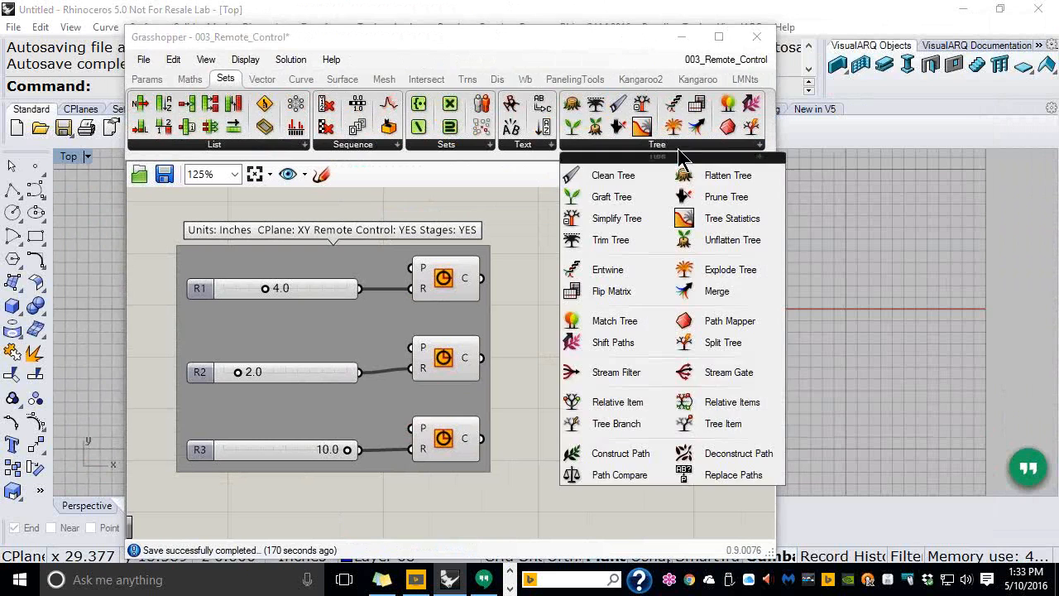
pyautogui.click(713, 379)
pyautogui.click(649, 321)
# Place a Stream Filter below the Stream Gate and select both stream components
pyautogui.click(689, 147)
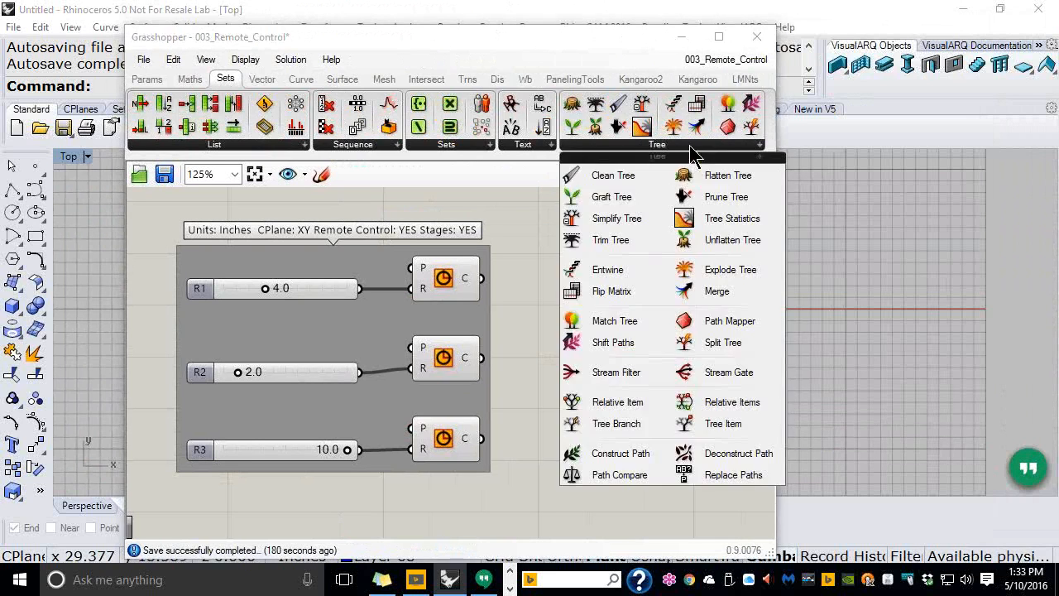
pyautogui.click(616, 374)
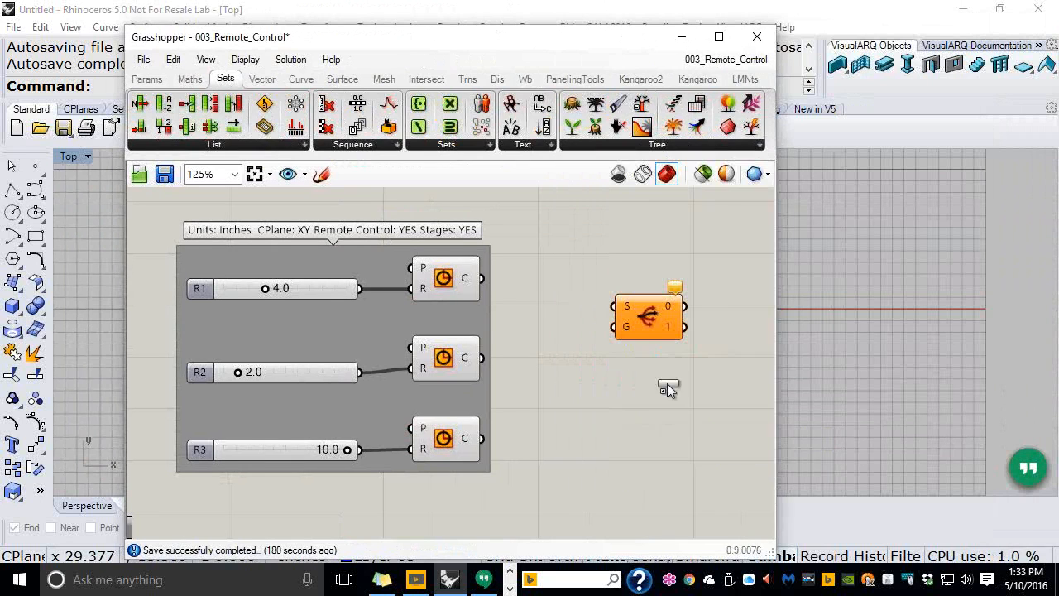
pyautogui.click(657, 383)
pyautogui.scroll(3, 643, 341)
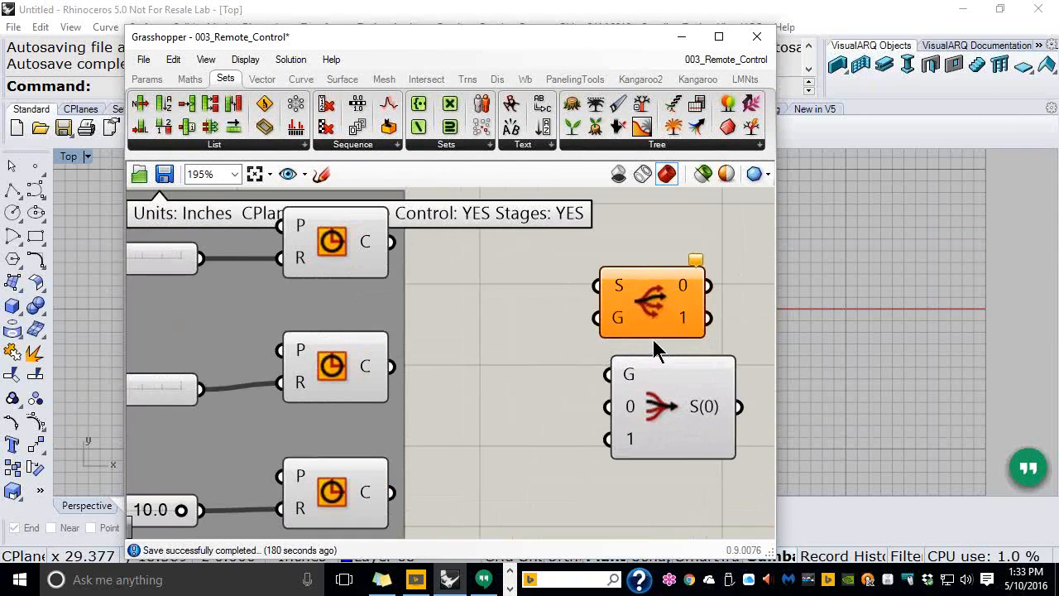
pyautogui.click(695, 308)
pyautogui.moveTo(671, 402); pyautogui.dragTo(658, 397)
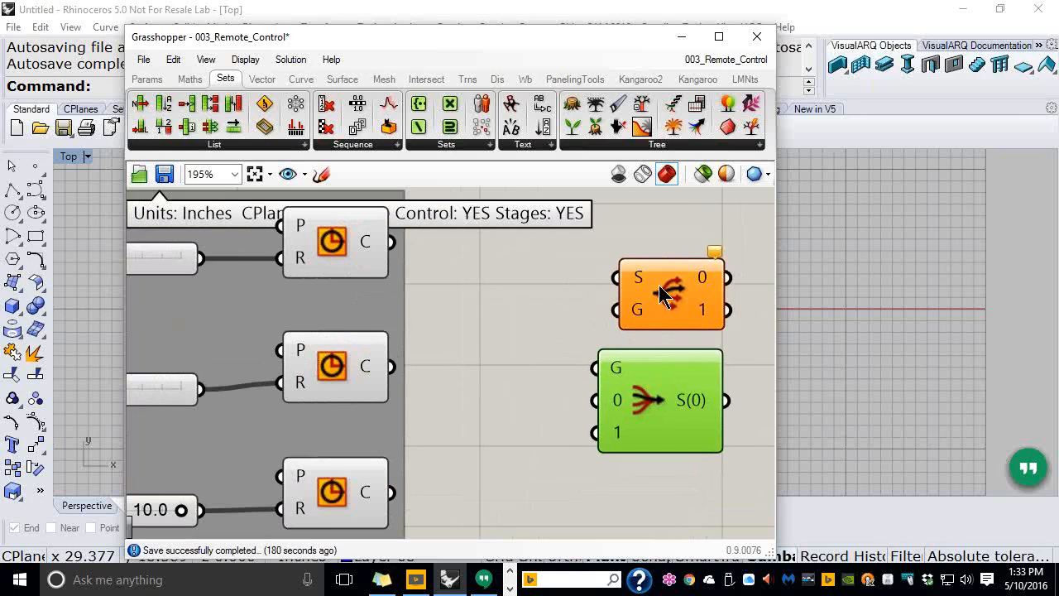
pyautogui.moveTo(685, 226); pyautogui.dragTo(608, 426)
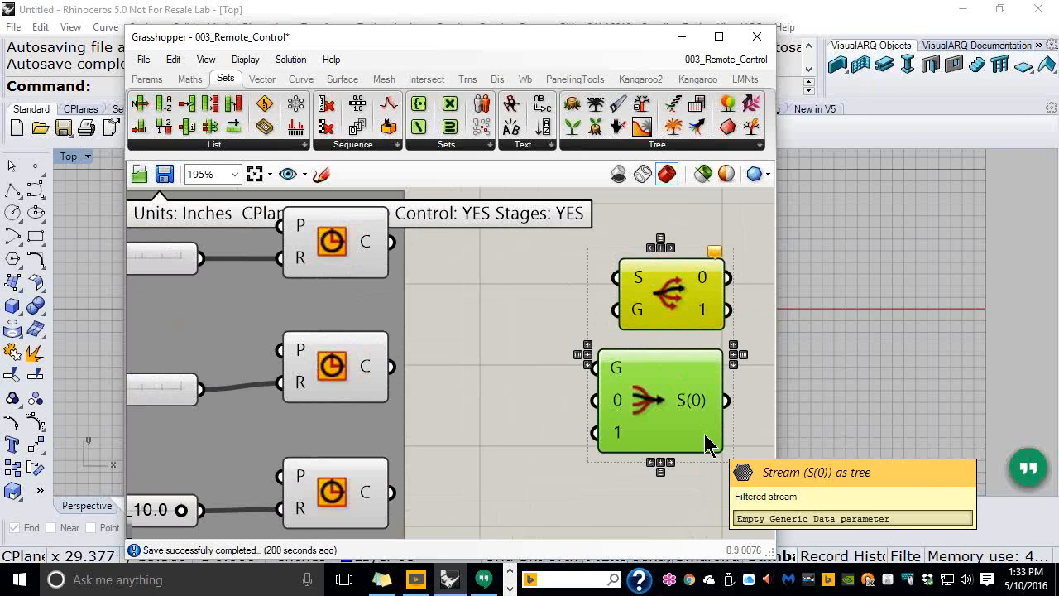
# Add a Value List and a Boolean Toggle from Params > Input beside the stream components
pyautogui.click(577, 304)
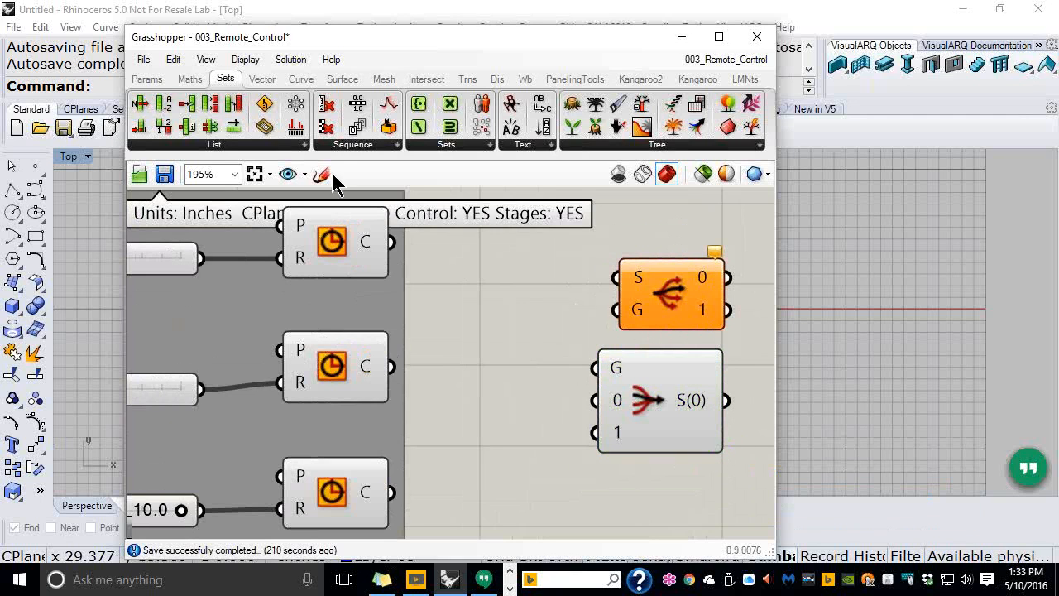
pyautogui.click(147, 79)
pyautogui.moveTo(511, 126); pyautogui.dragTo(502, 288)
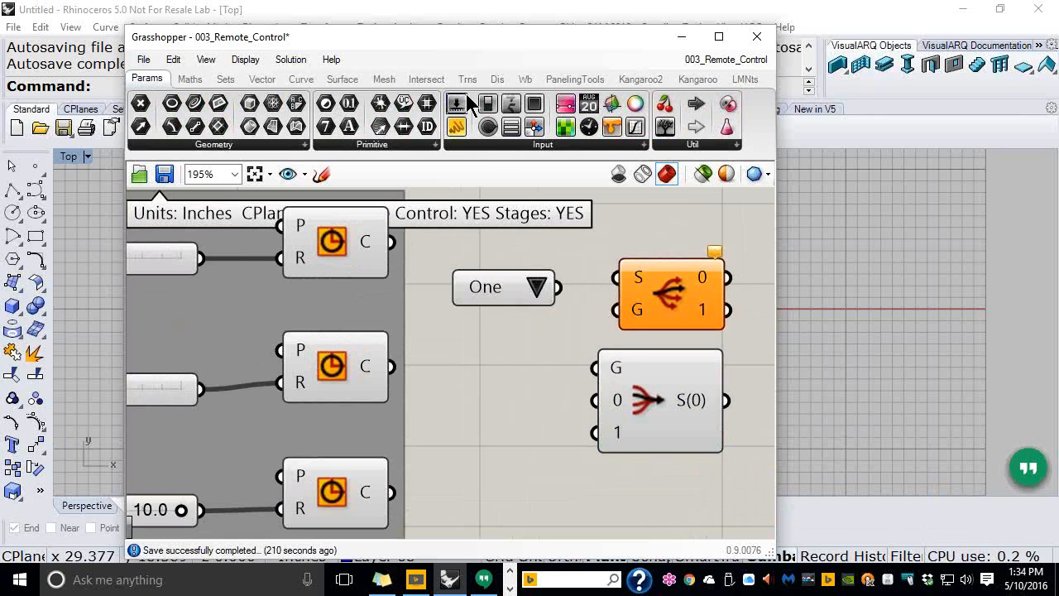
pyautogui.moveTo(488, 104); pyautogui.dragTo(505, 349)
# Delete the value list, the toggle, the Stream Gate and the Stream Filter
pyautogui.rightClick(459, 336)
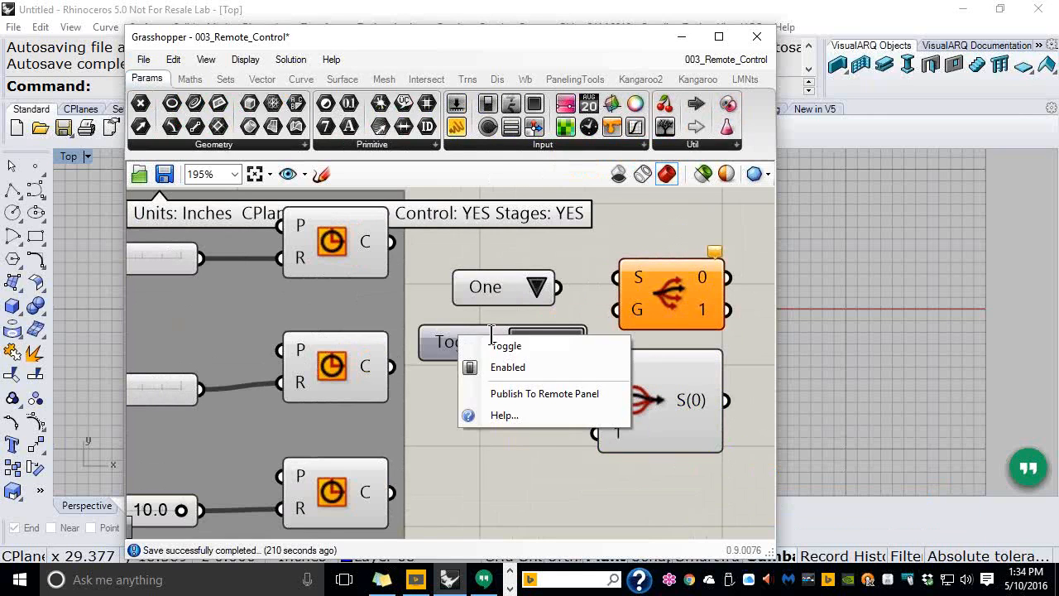
pyautogui.click(494, 345)
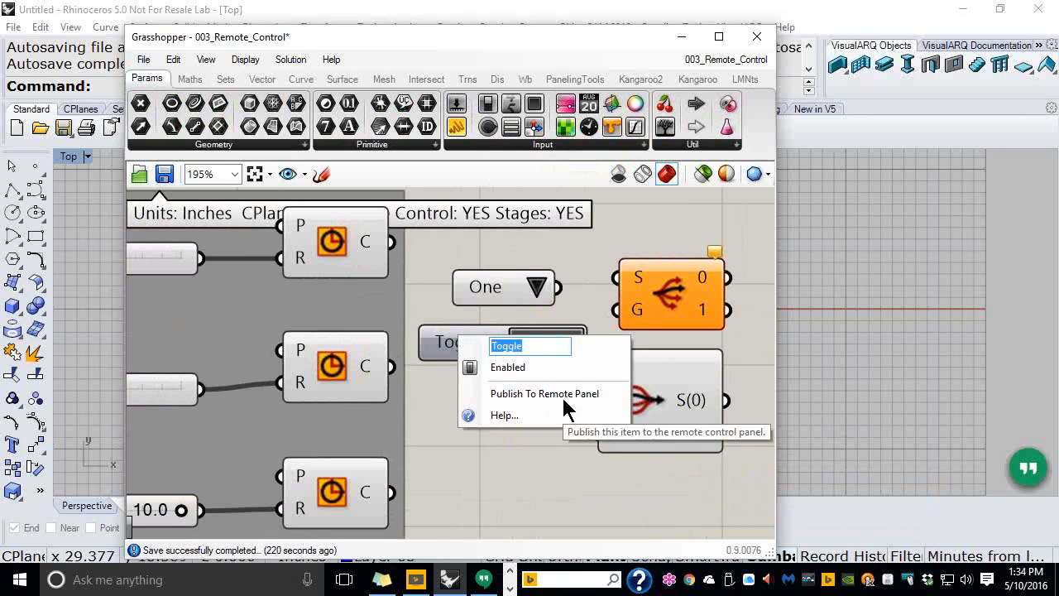
pyautogui.click(513, 488)
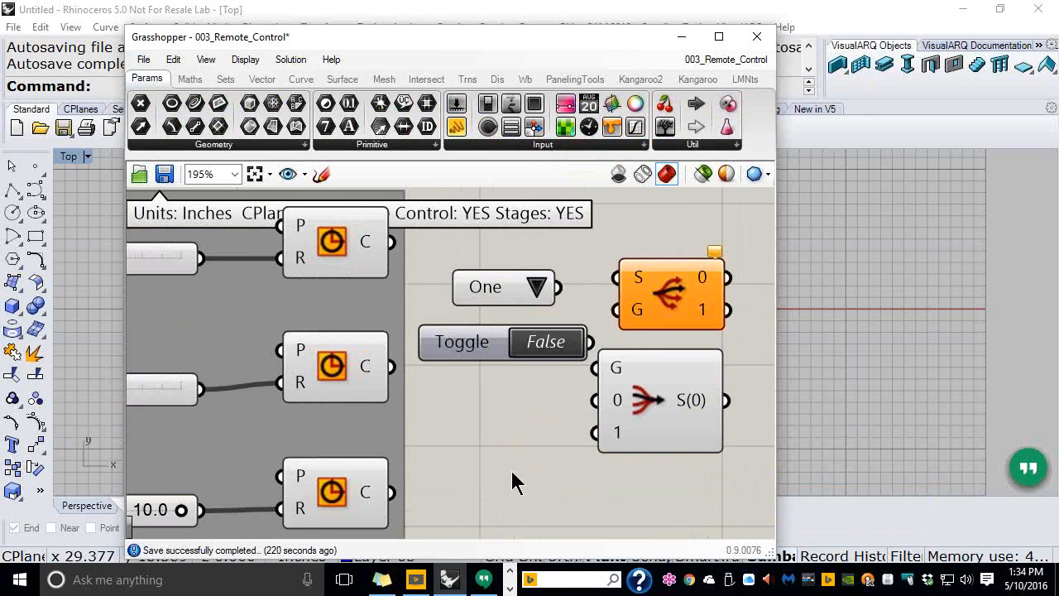
pyautogui.moveTo(714, 477); pyautogui.dragTo(475, 273)
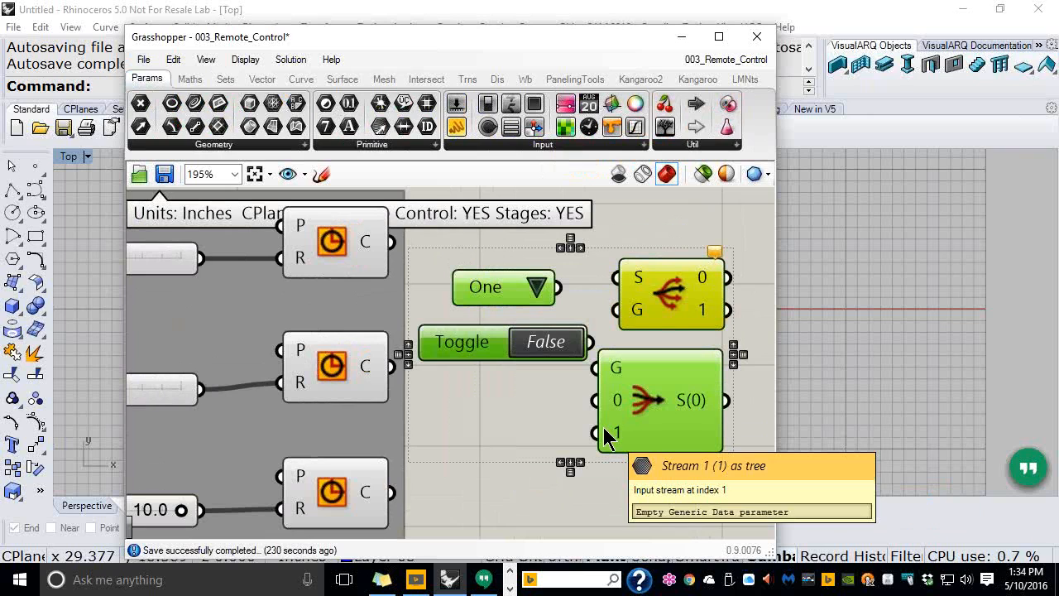
pyautogui.press('Delete')
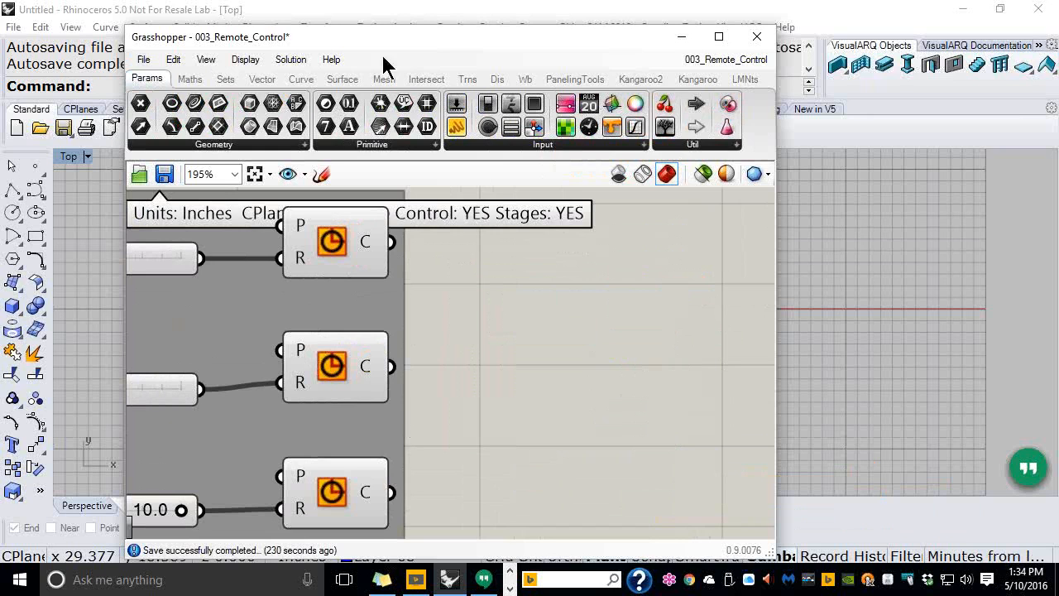
pyautogui.click(225, 78)
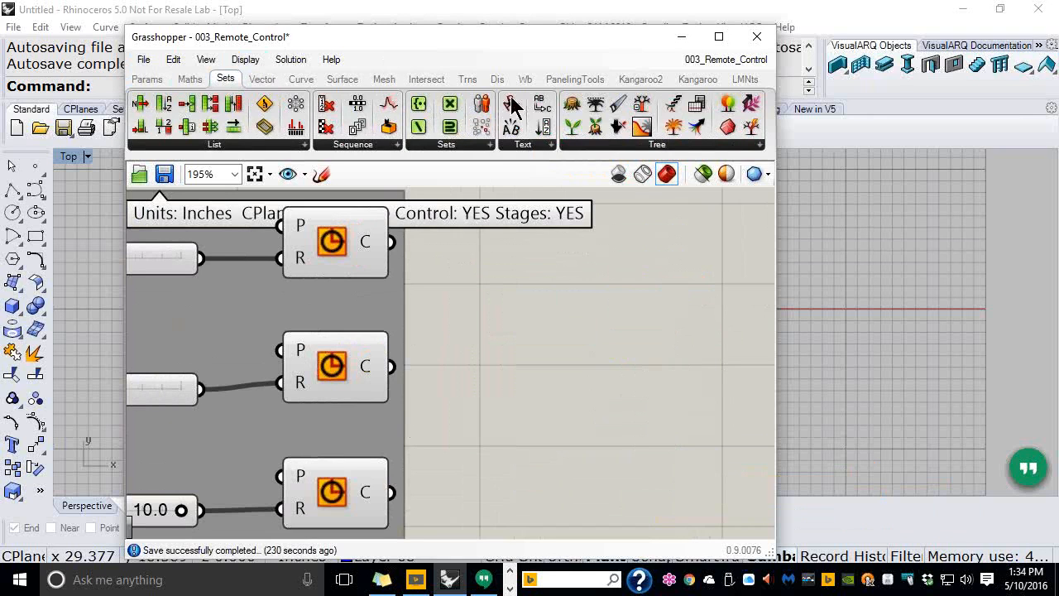
pyautogui.click(656, 146)
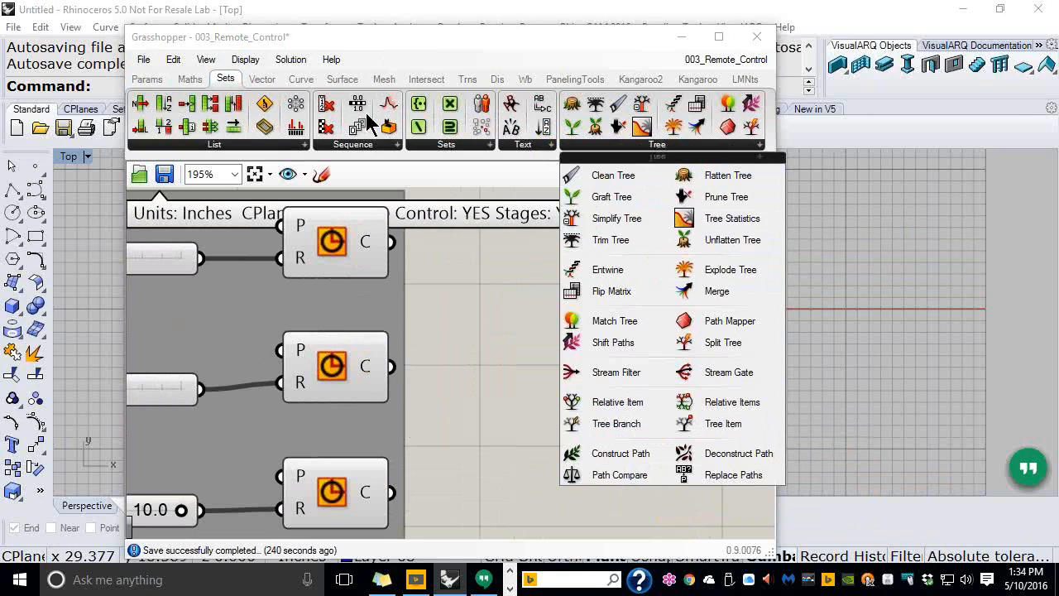
pyautogui.click(147, 79)
pyautogui.moveTo(667, 139); pyautogui.dragTo(553, 359)
pyautogui.moveTo(601, 399); pyautogui.dragTo(670, 403)
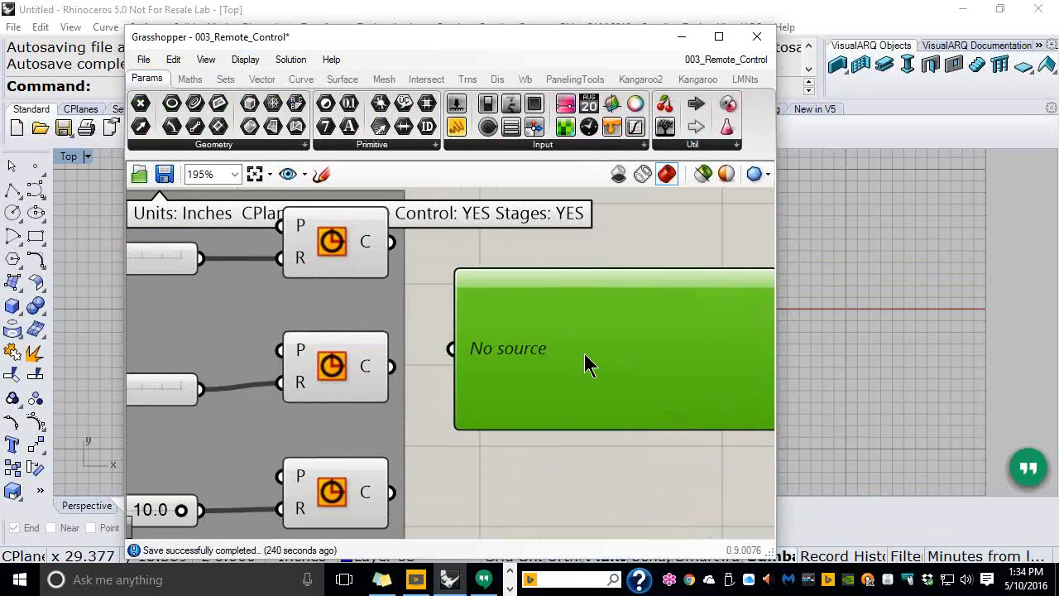
pyautogui.scroll(-2, 585, 358)
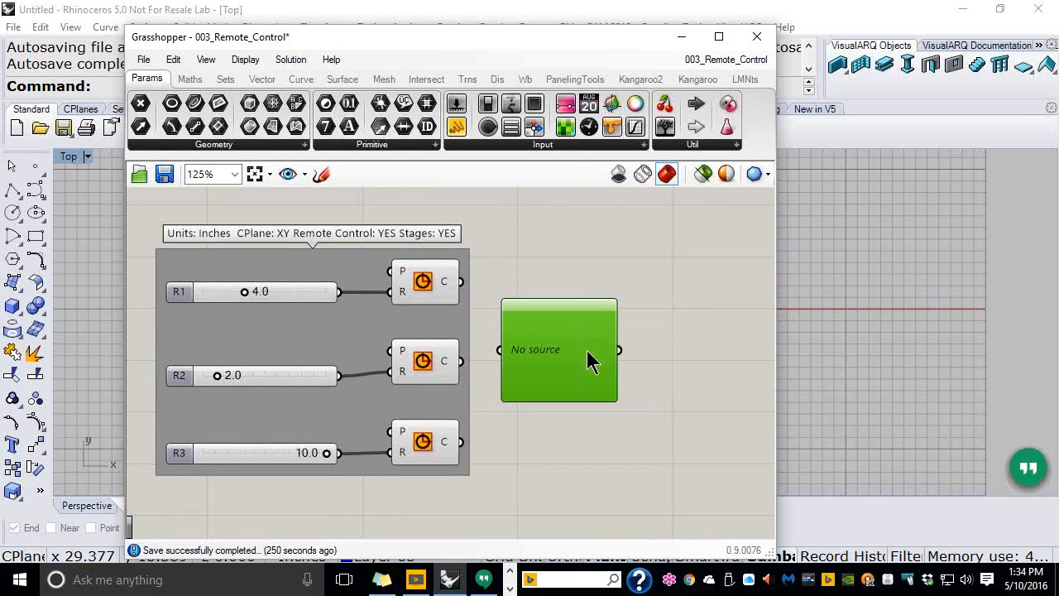
pyautogui.scroll(2, 573, 361)
pyautogui.scroll(1, 570, 352)
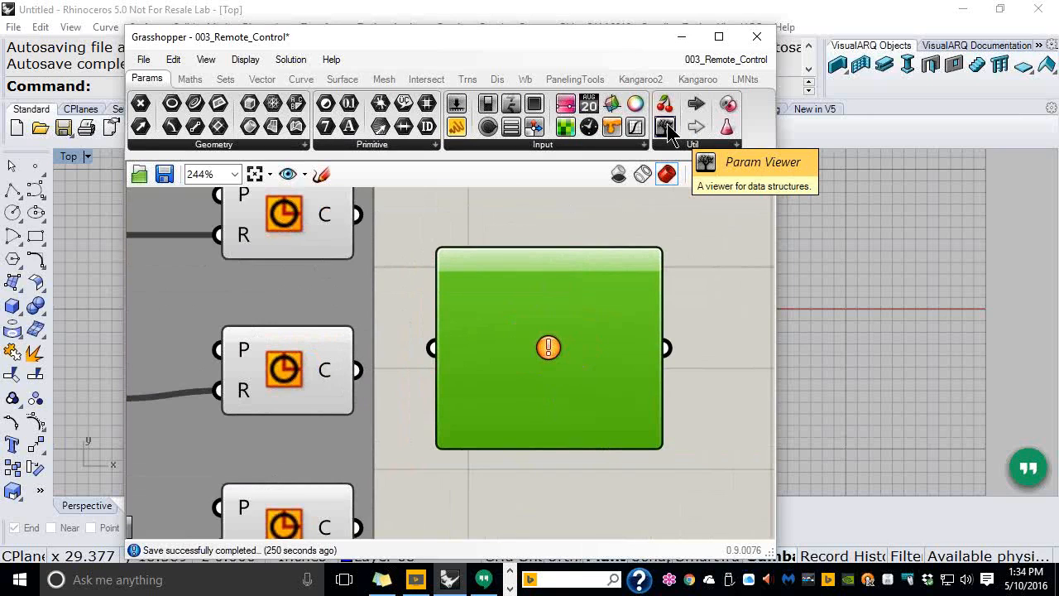
pyautogui.click(705, 329)
pyautogui.click(629, 397)
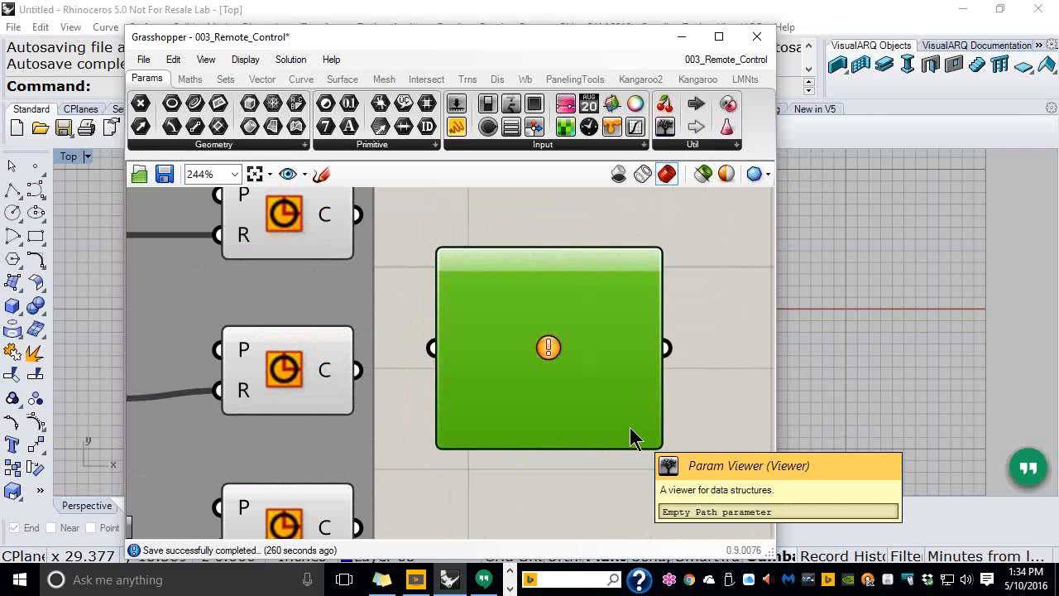
pyautogui.press('Delete')
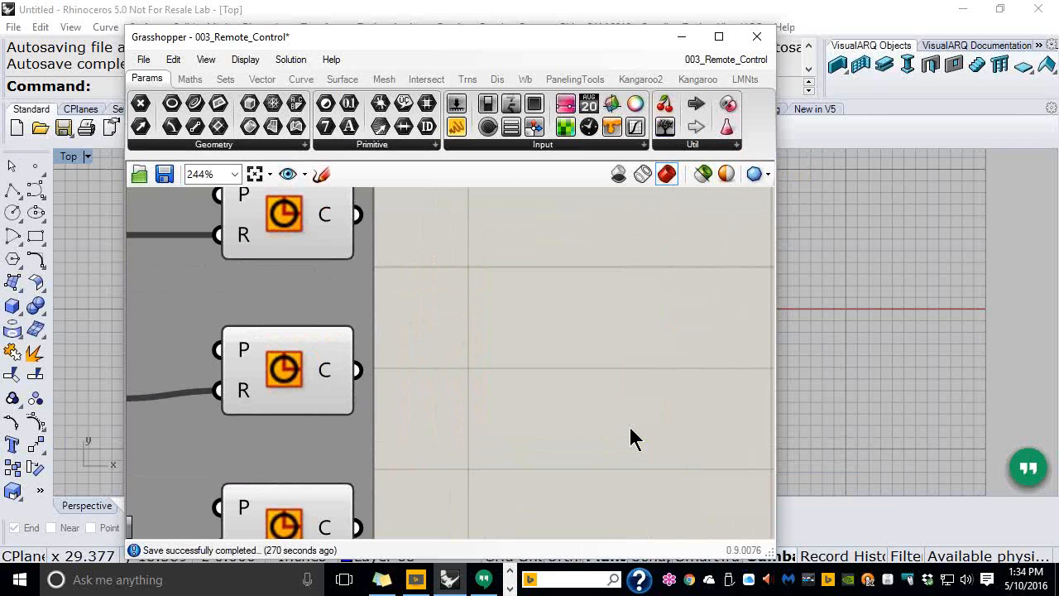
pyautogui.scroll(-3, 503, 406)
pyautogui.moveTo(572, 388); pyautogui.dragTo(652, 337, button='right')
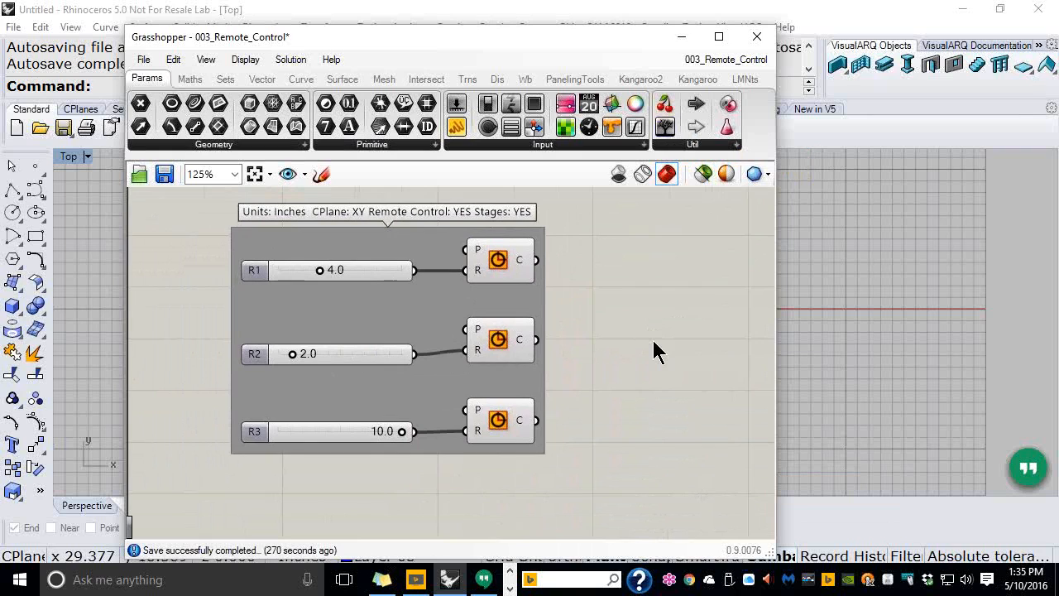